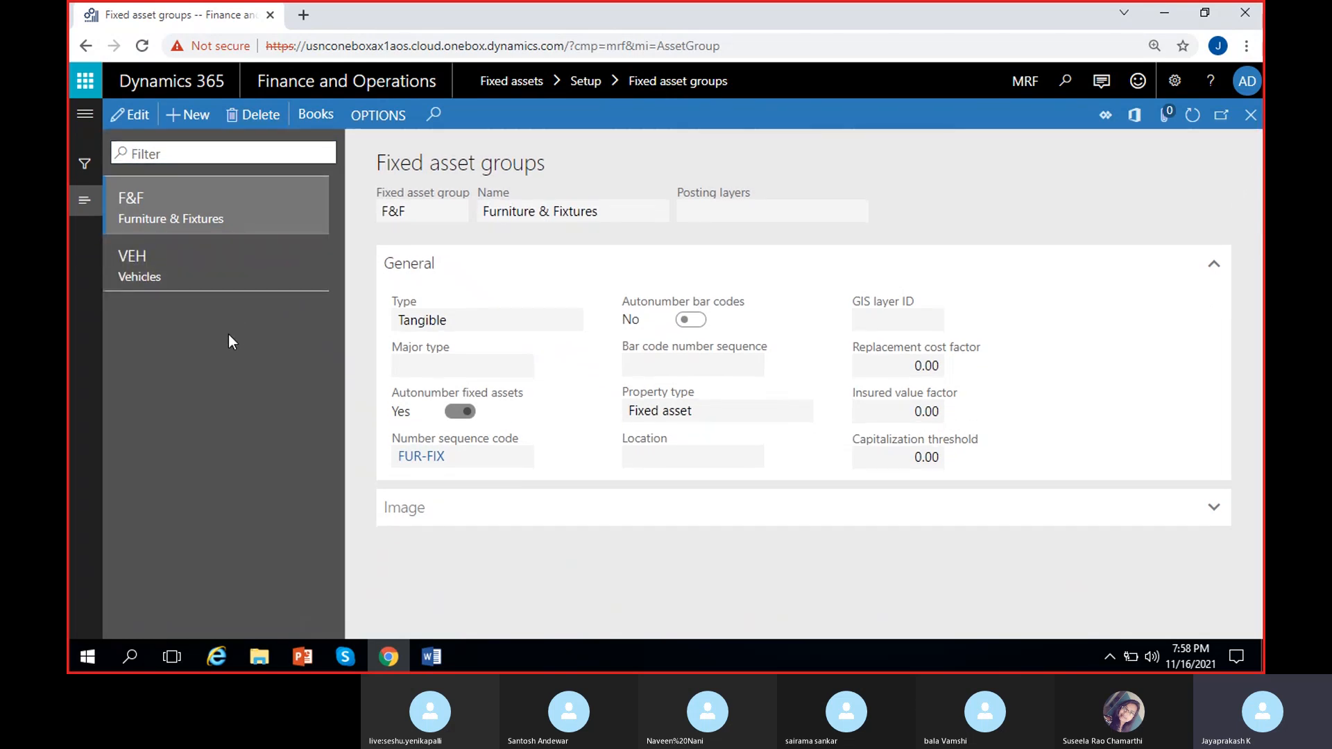
Clear the capitalization threshold of the Vehicles (VEH) fixed asset group and return to the Furniture & Fixtures (F&F) group
left_click(221, 278)
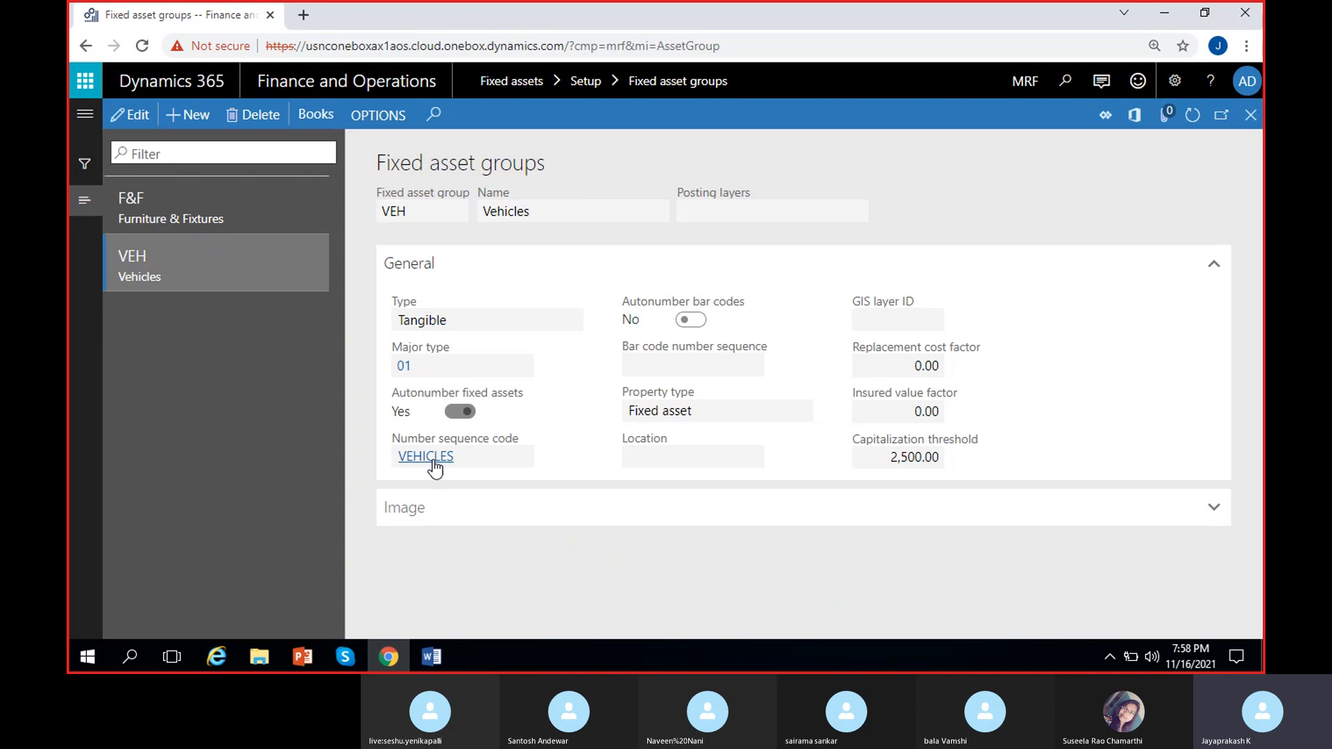
left_click(129, 114)
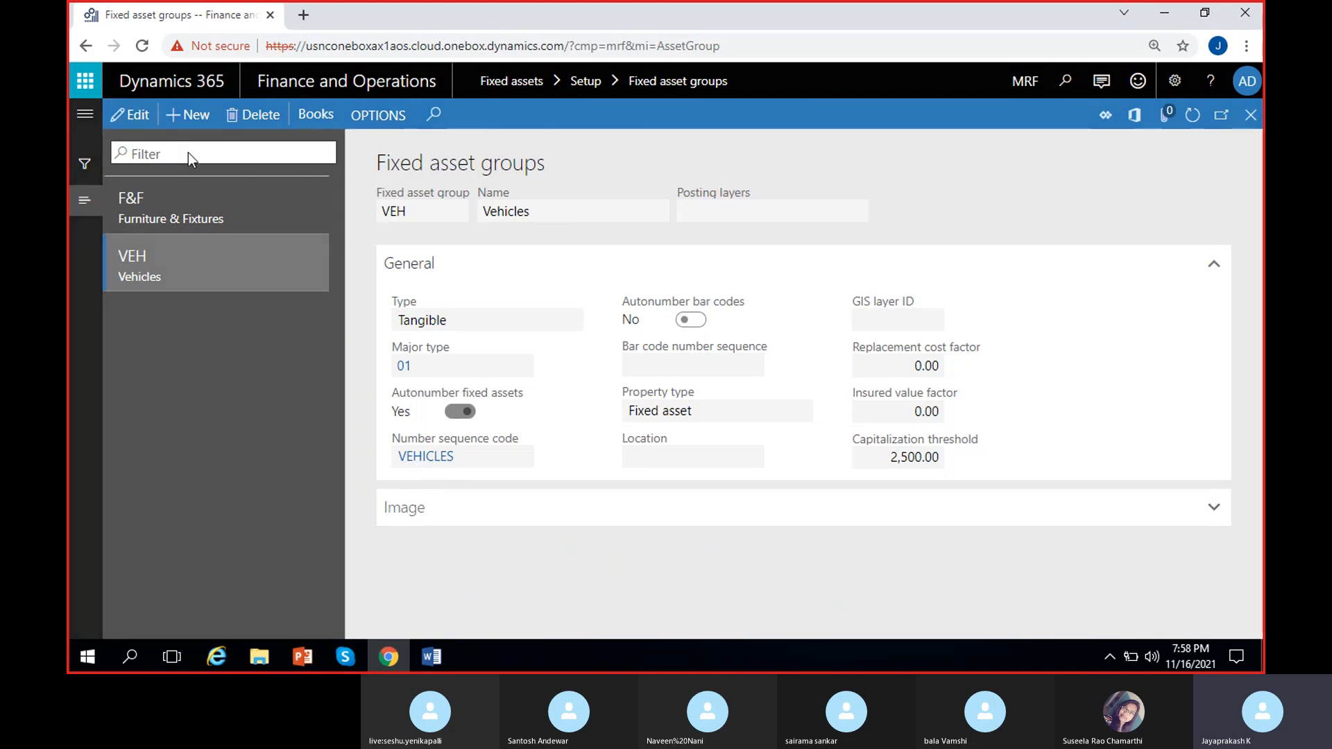
left_click_drag(993, 465, 1024, 466)
key("BackSpace")
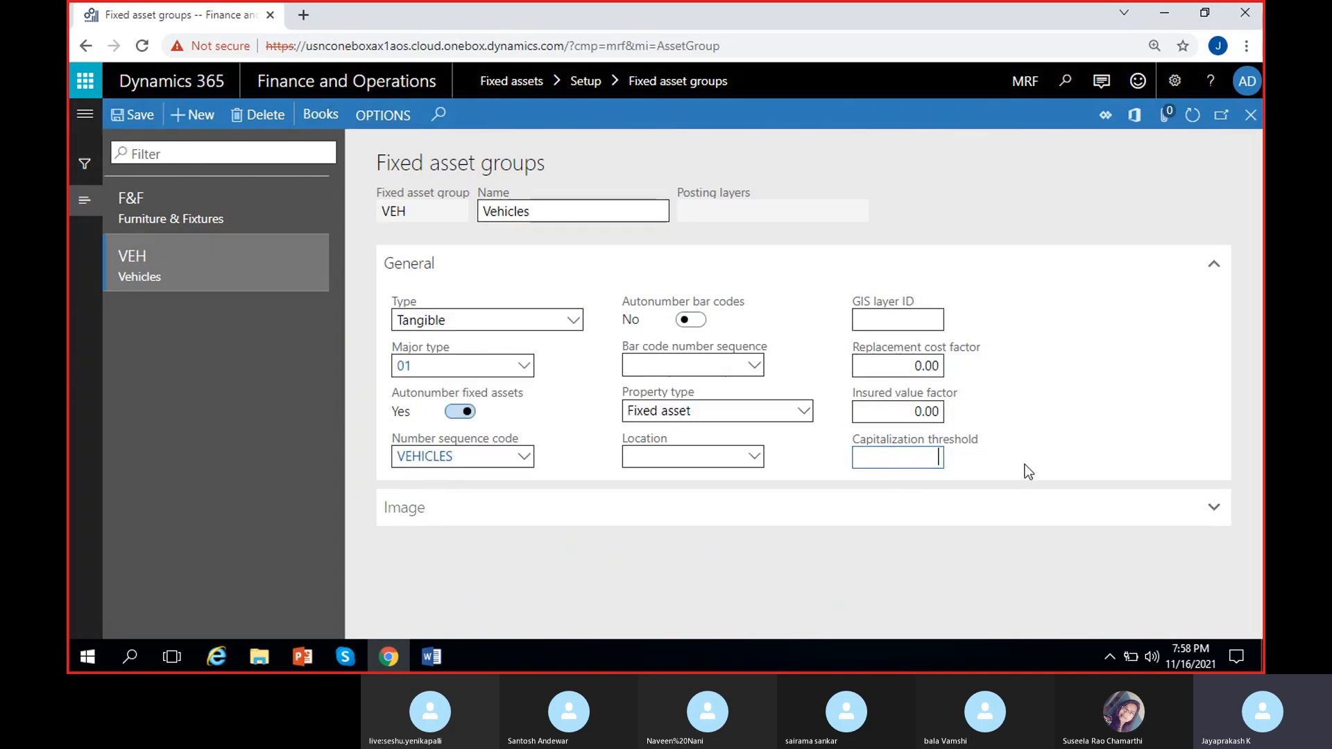
left_click(951, 543)
left_click(255, 210)
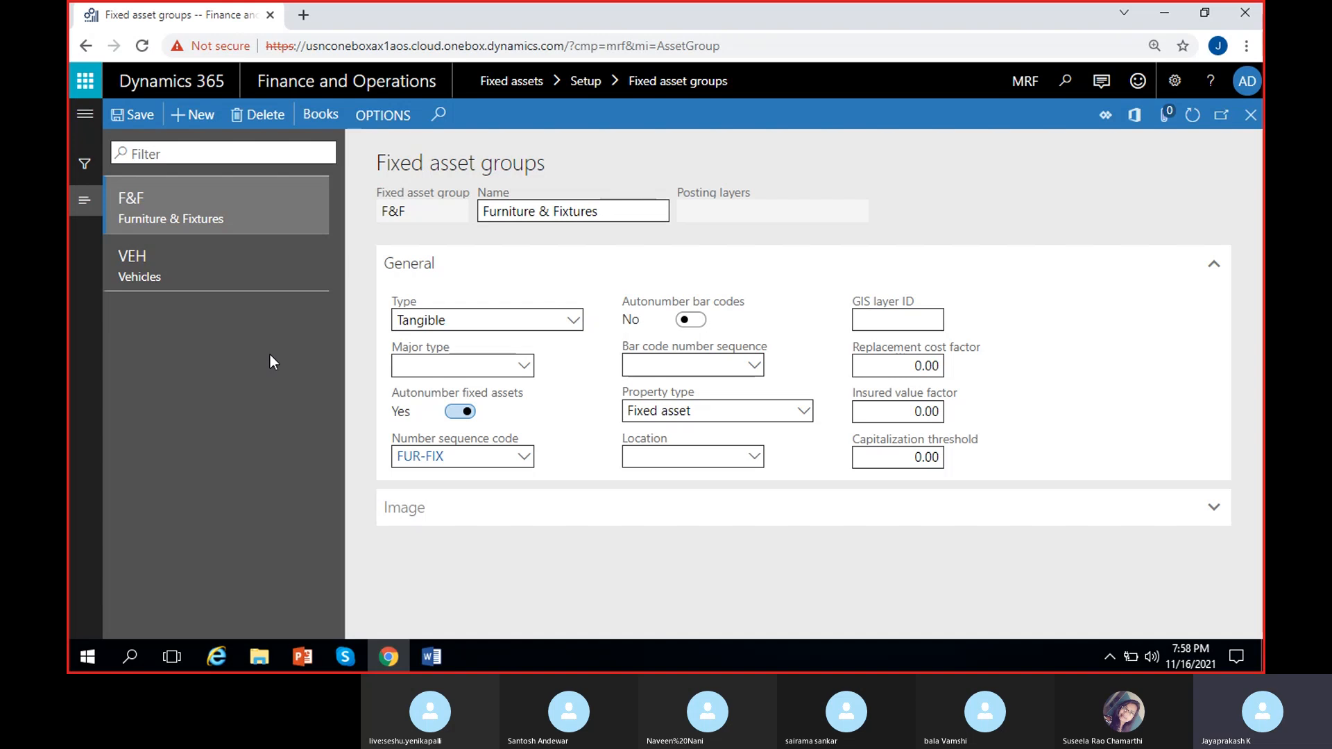
Switch to the Word document MS Dynamics 8 PM and add the heading "Books:" below the fixed asset groups list
left_click(431, 656)
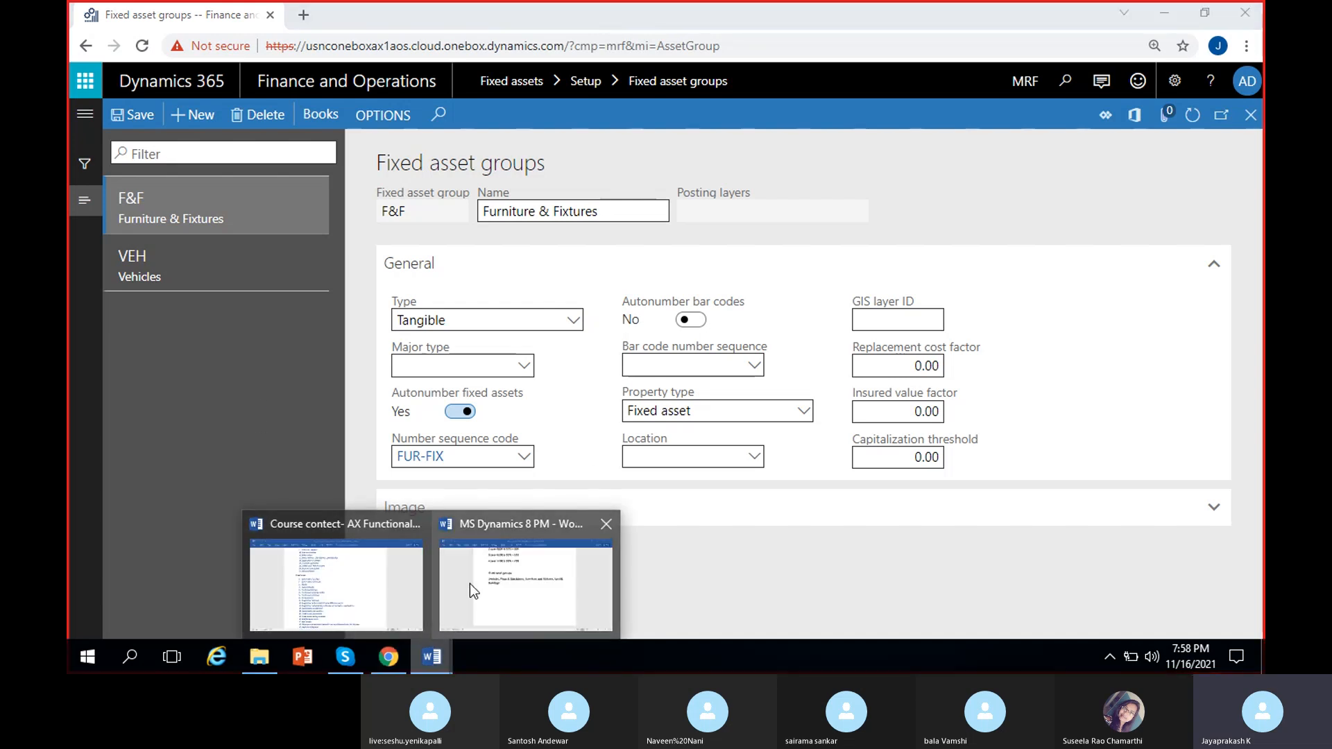
left_click(360, 597)
double_click(445, 315)
left_click(512, 600)
key("Return")
type("Books")
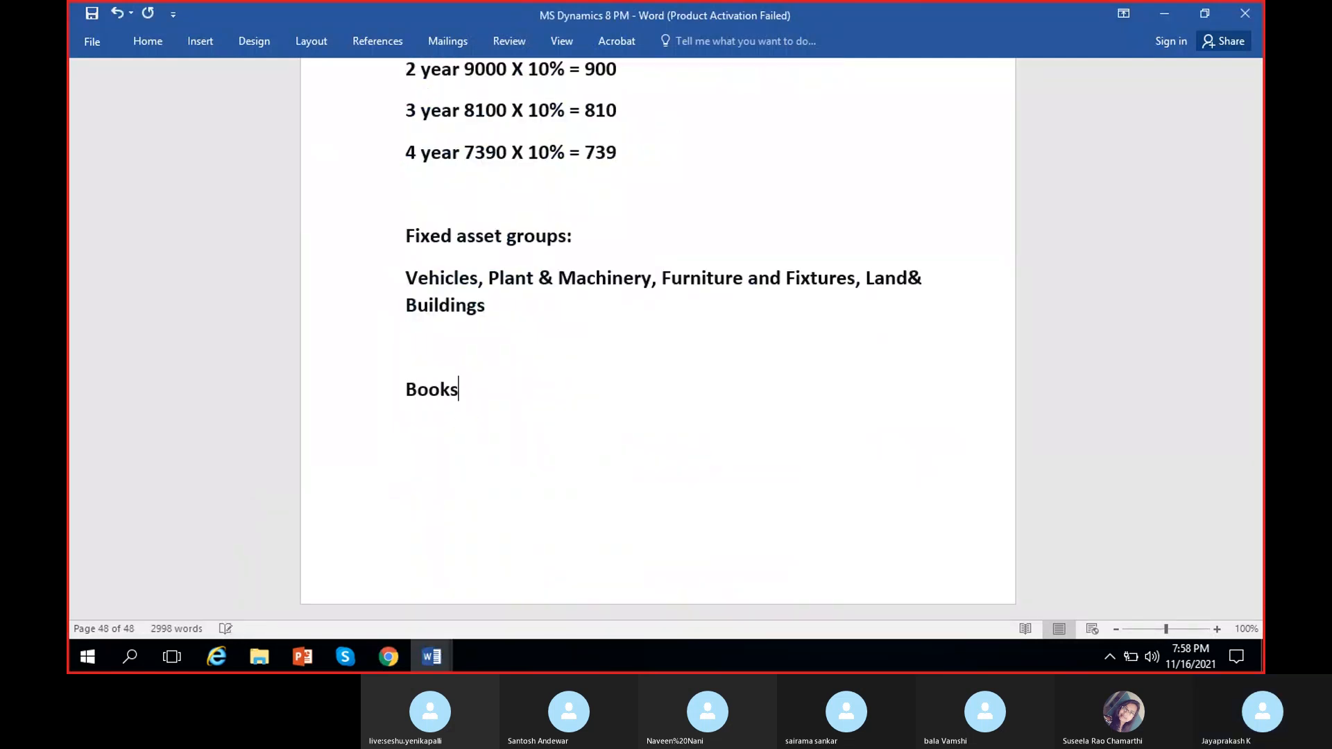
type(":")
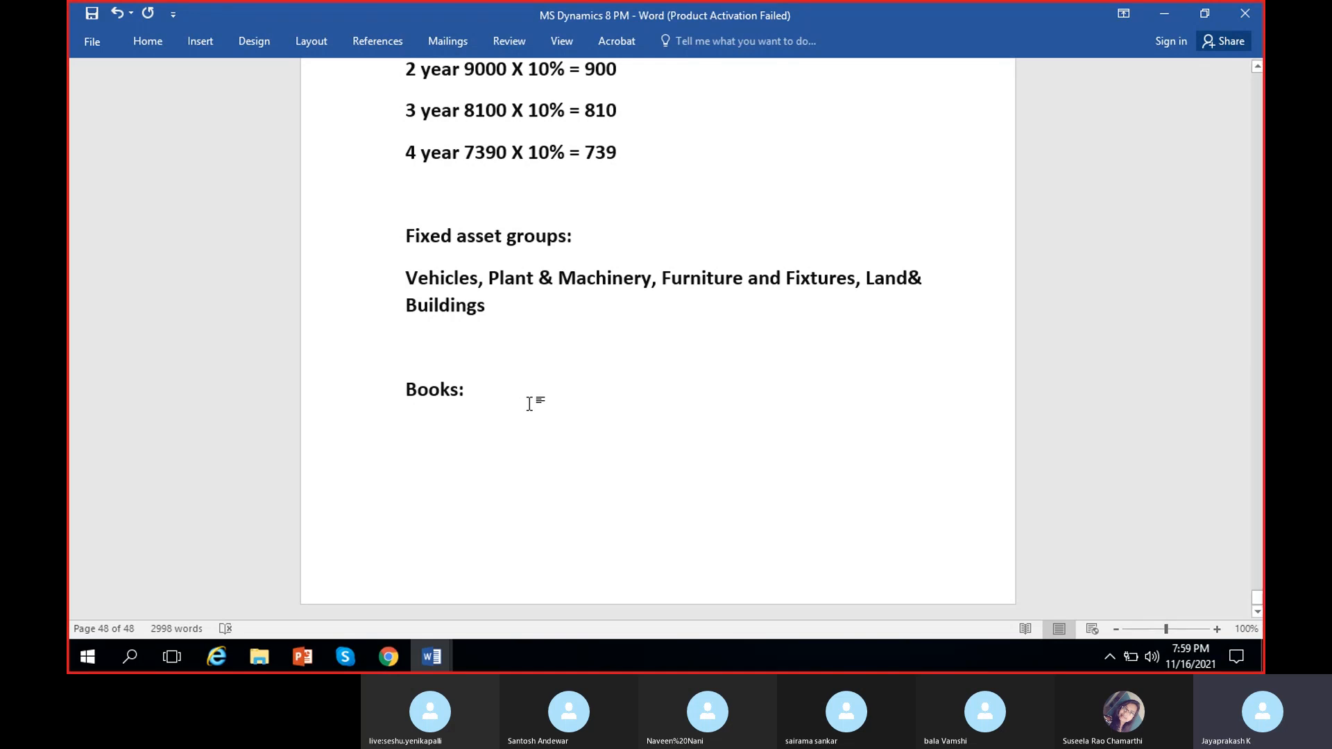
type("B")
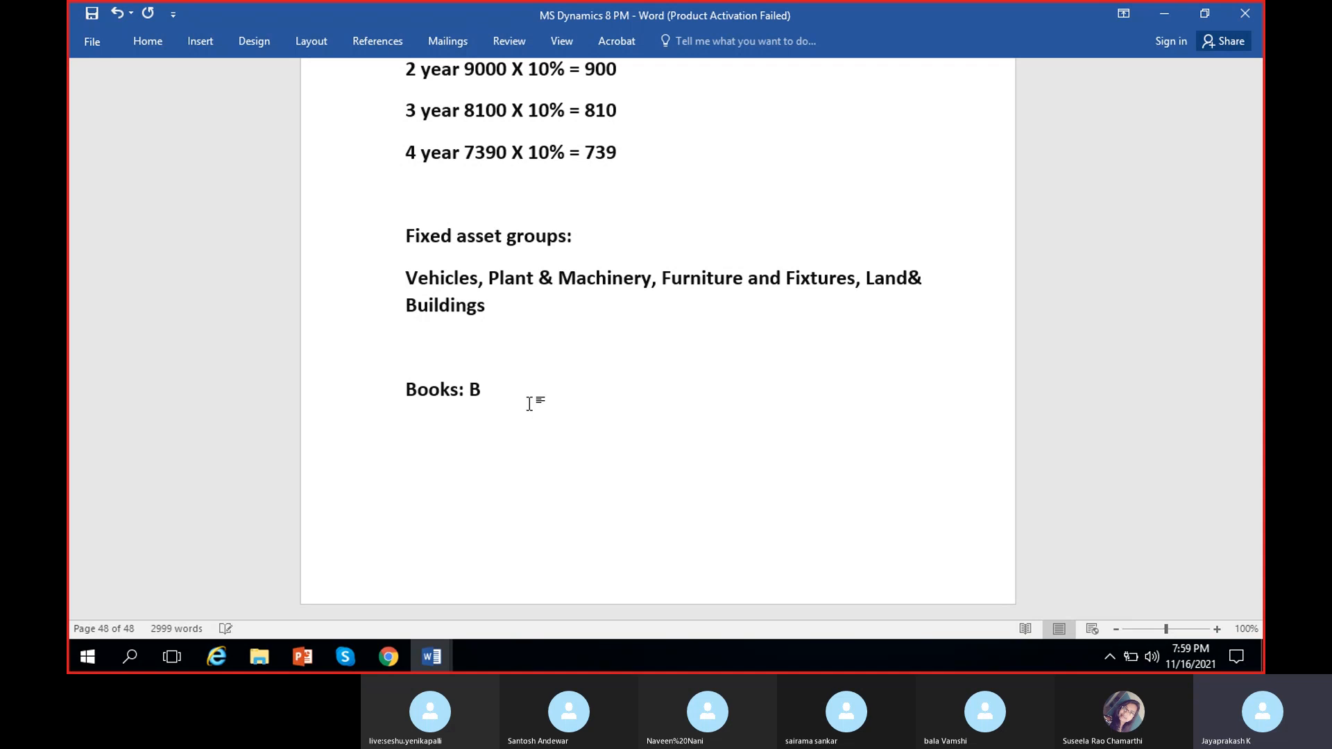
key("BackSpace")
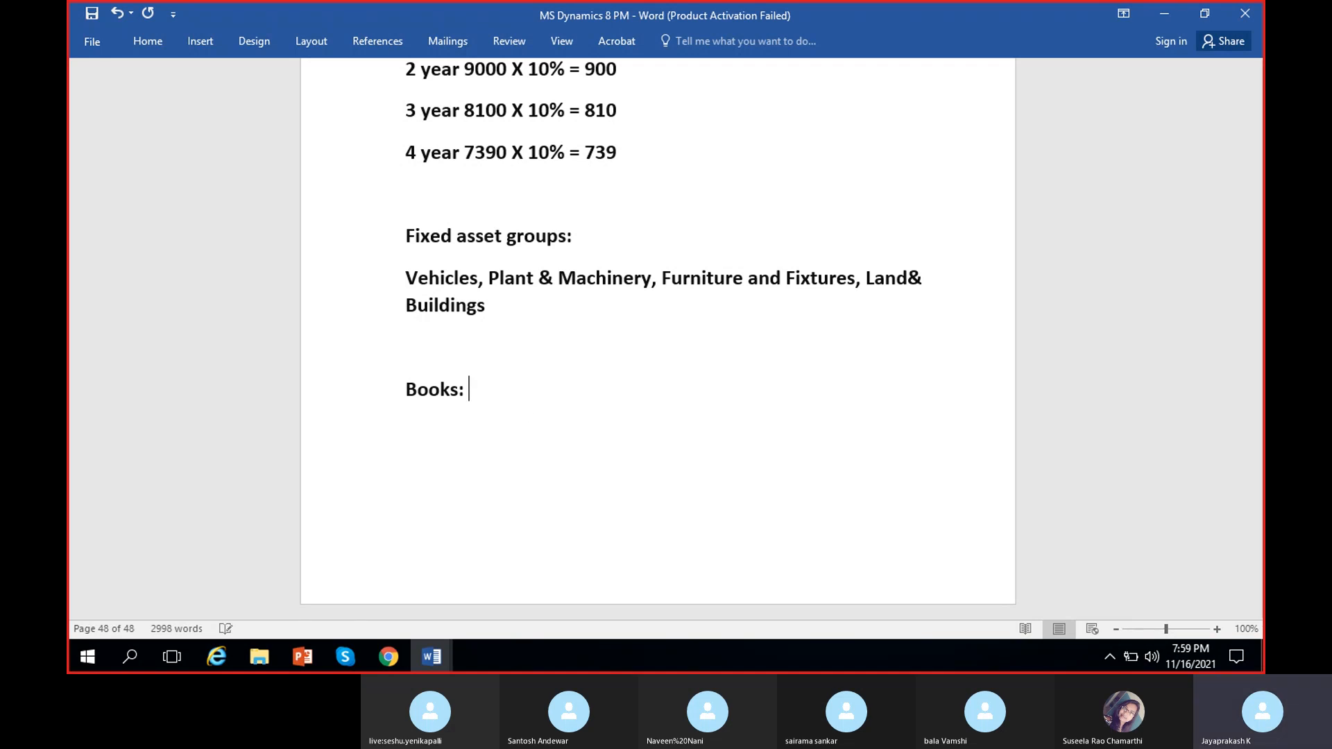
type("are")
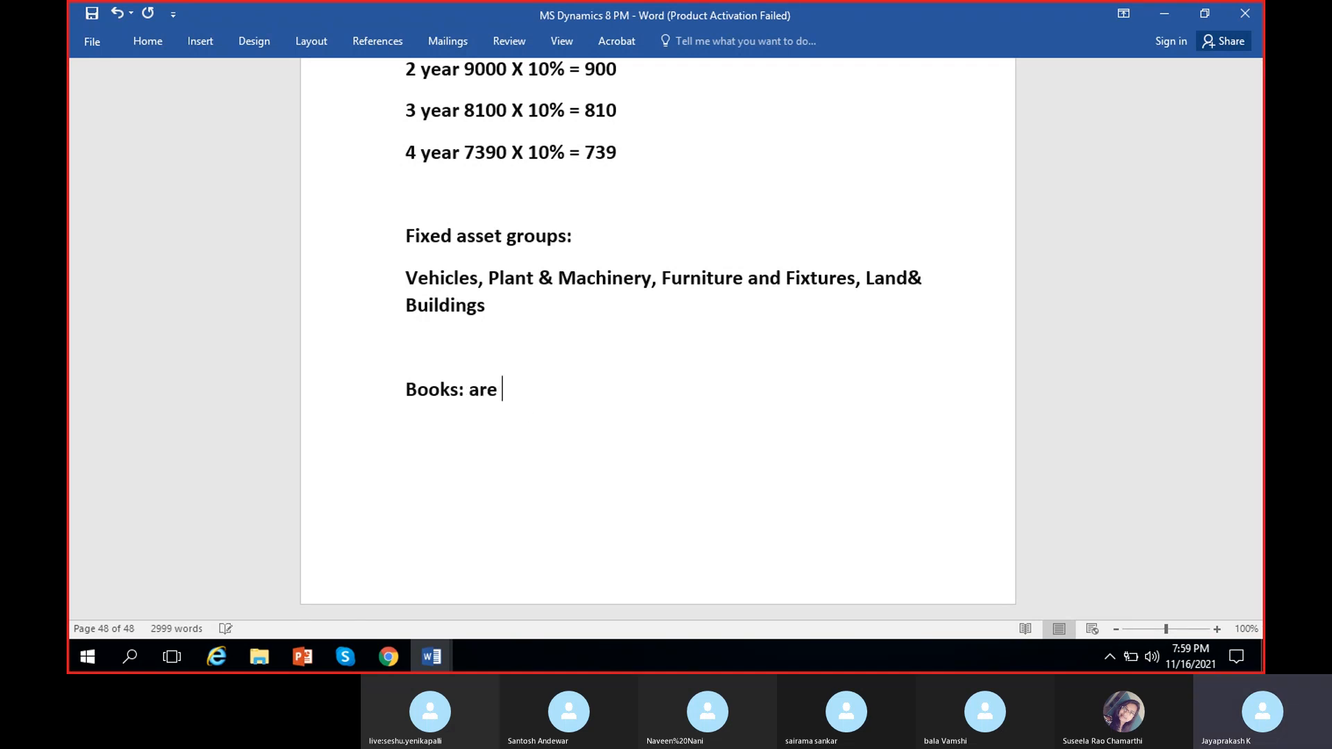
key("BackSpace")
key("BackSpace")
key("BackSpace")
key("BackSpace")
Write the line "The character of a fixed asset is defined in books" under the Books heading
key("Return")
type("The character of ")
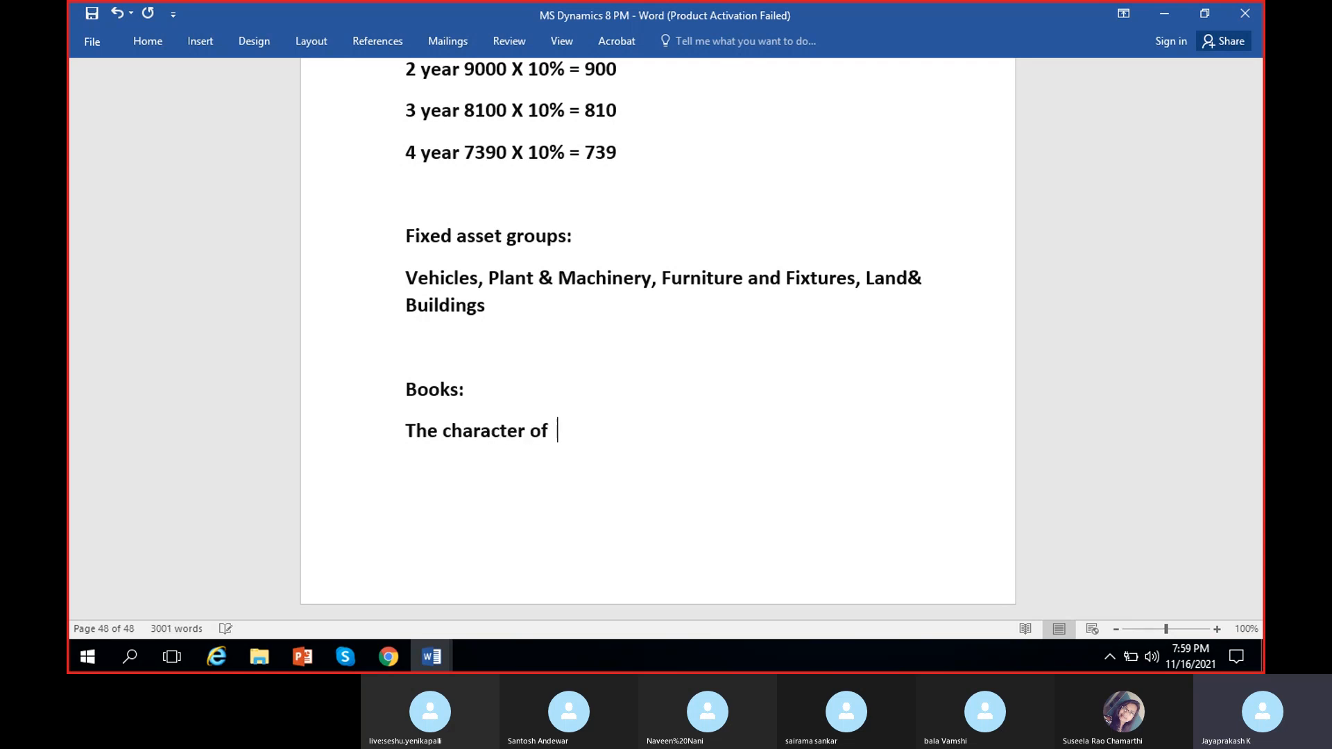
type("a fixed asset is defined in books")
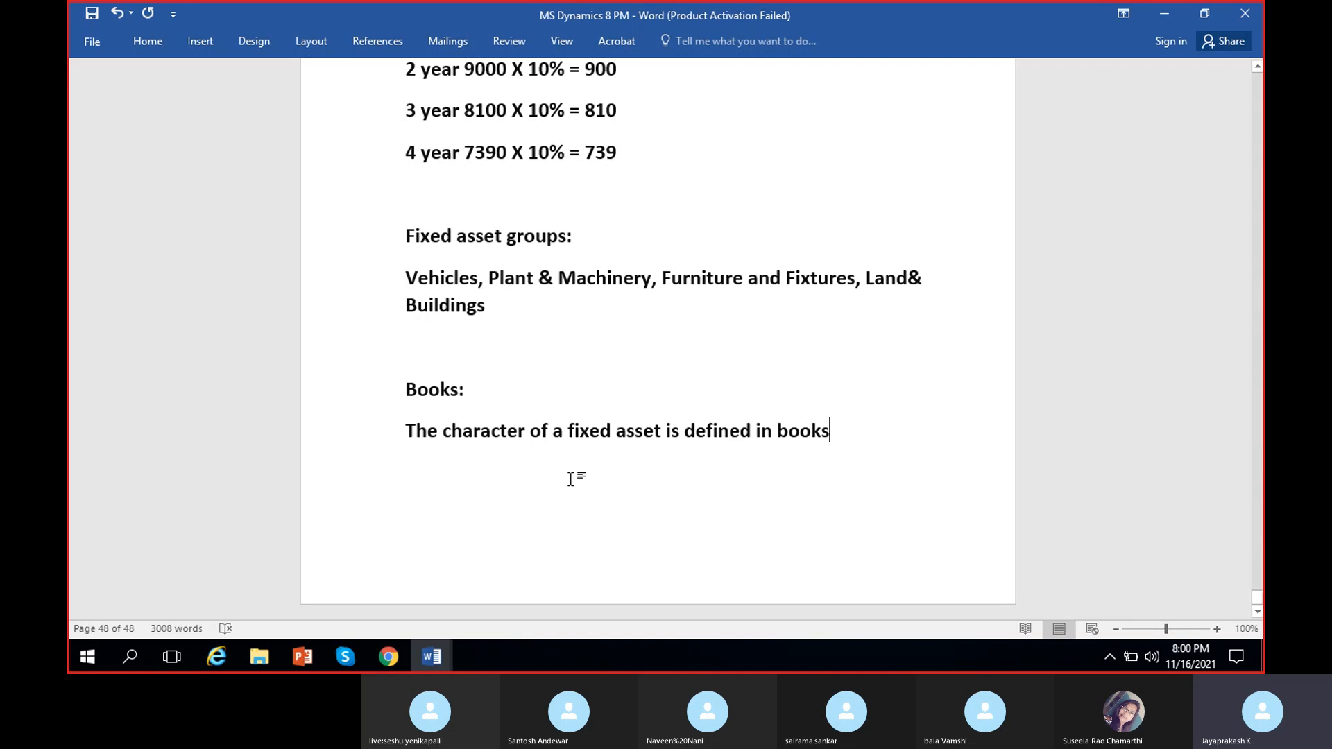
Replace the word "character" with "Behavior" in the sentence under Books, using the US spelling
double_click(482, 432)
type("Behaviour")
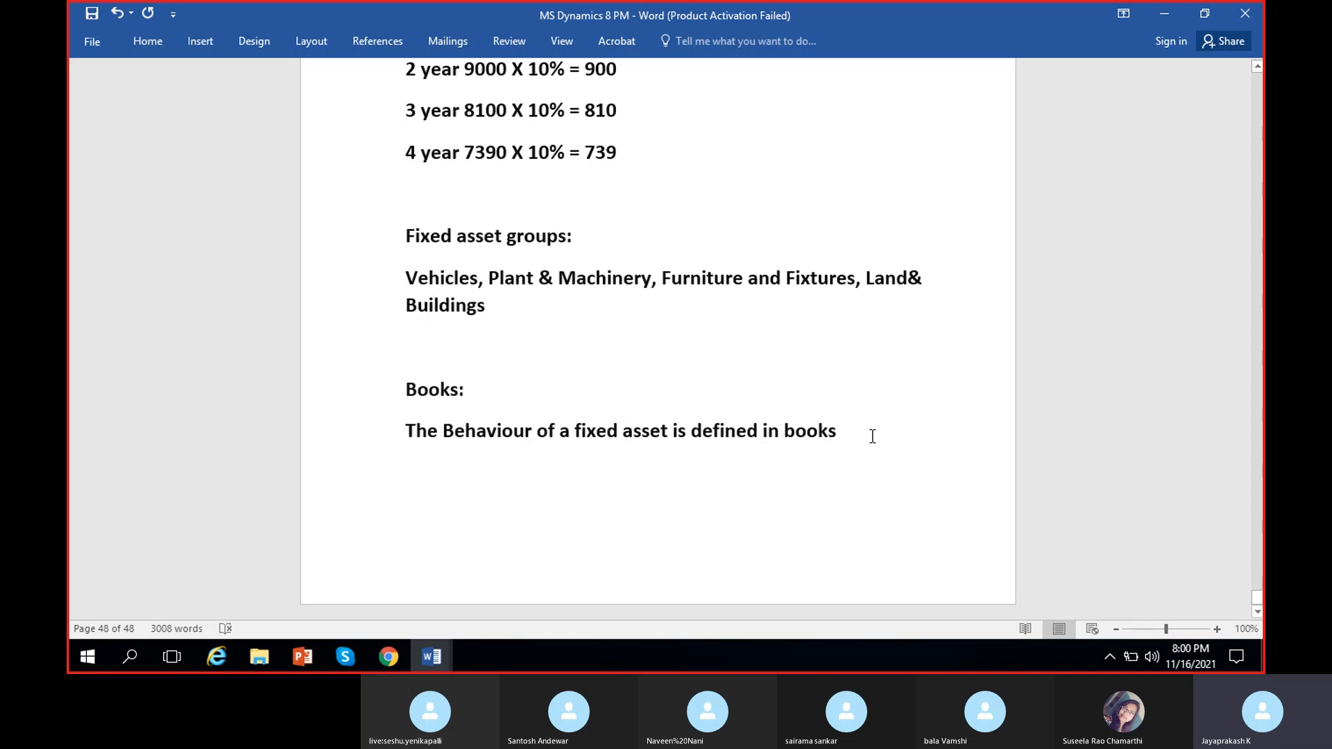
right_click(529, 438)
left_click(568, 449)
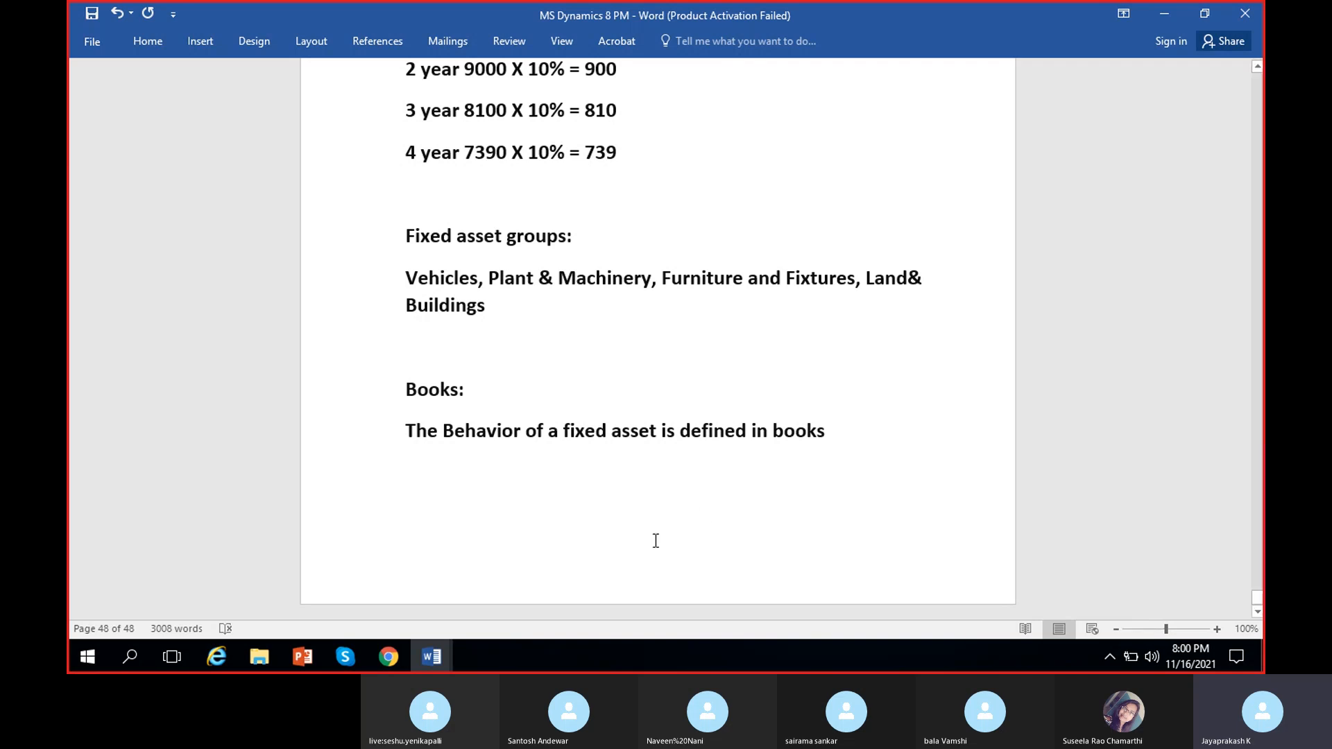
Insert a new line directly under the Books heading beginning "Books is a mechanism that controls"
left_click(554, 391)
key("Return")
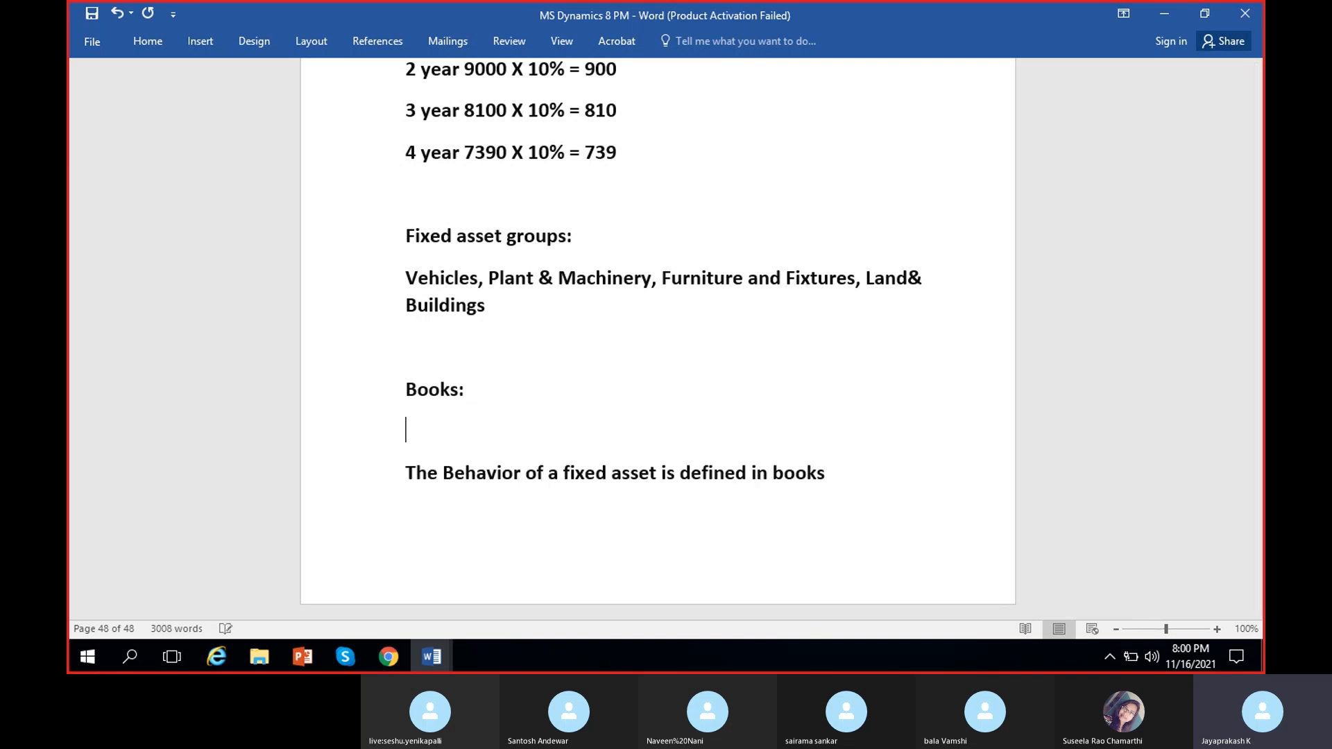
type("Books is a mehacnism")
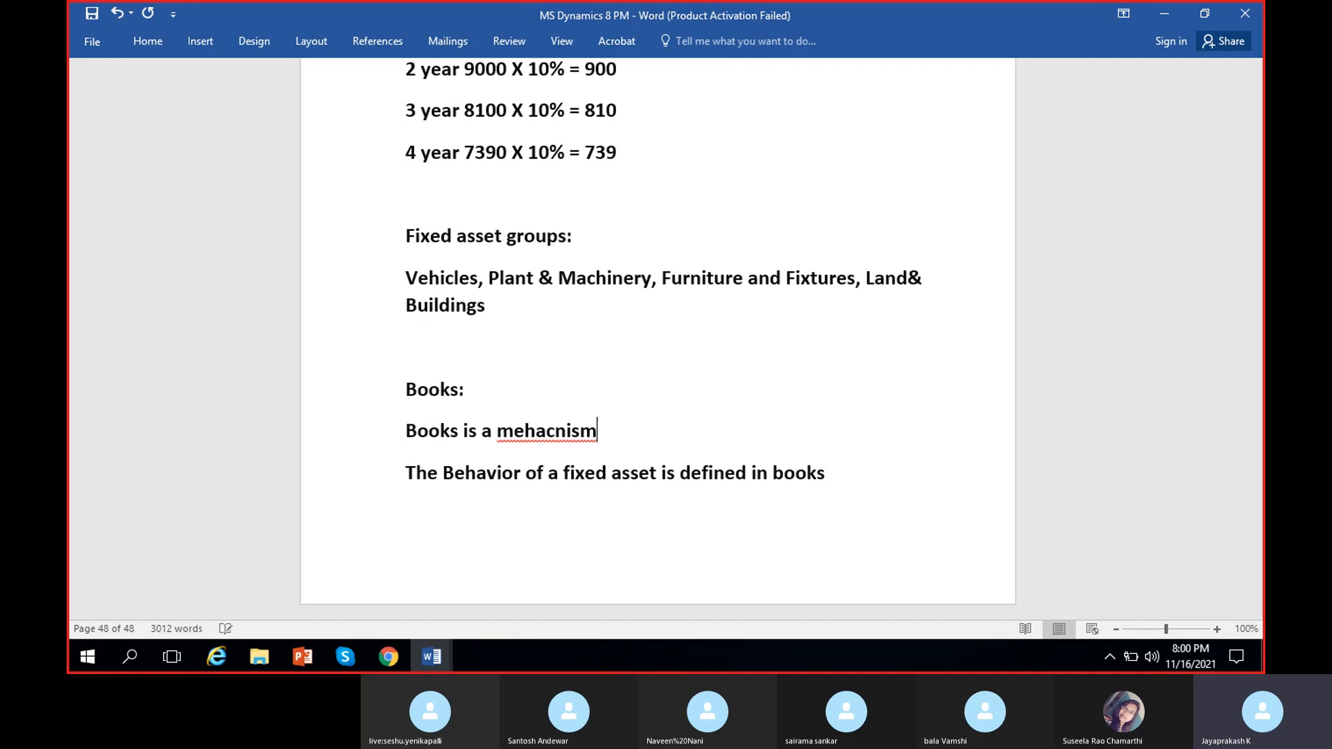
key("BackSpace")
key("BackSpace")
key("BackSpace")
key("BackSpace")
key("BackSpace")
key("BackSpace")
key("BackSpace")
key("BackSpace")
type("echanism that controls")
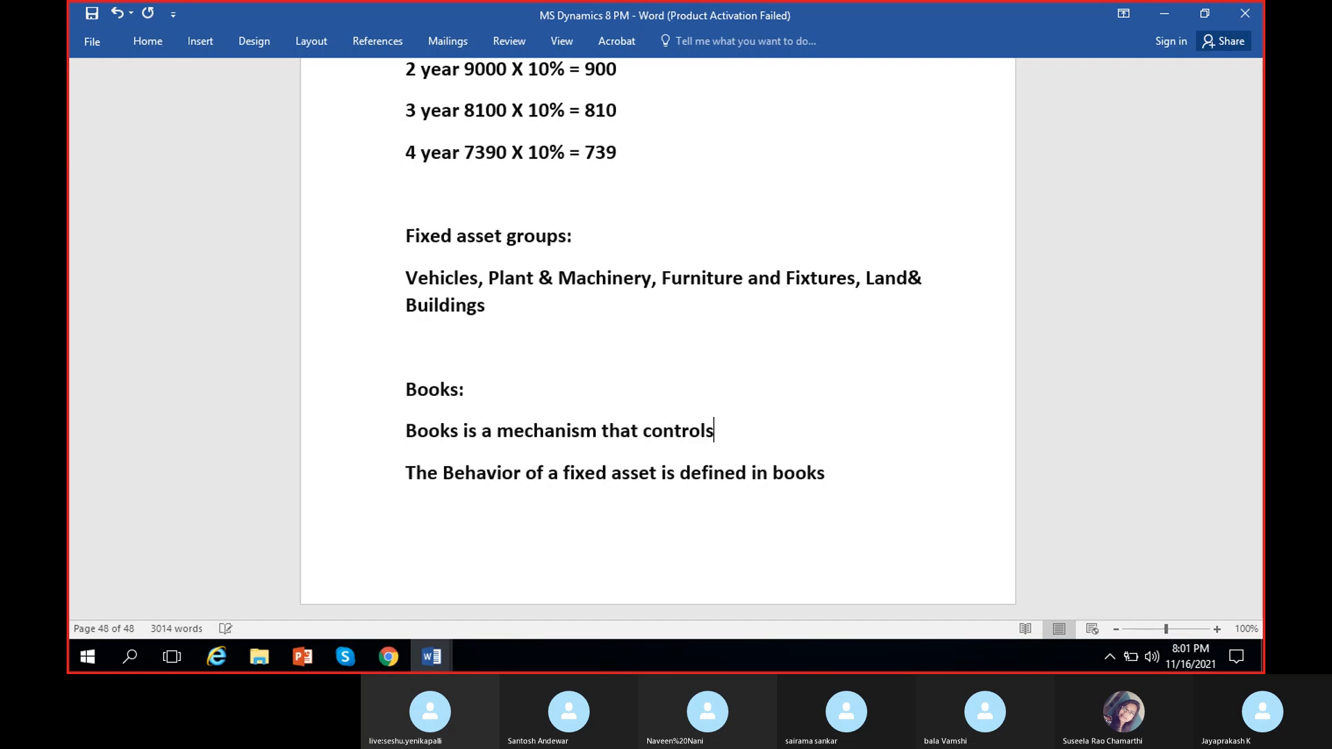
Complete the new Books sentence with "the behavior of a fixed asset."
type(" the eh")
key("BackSpace")
key("BackSpace")
type("behaviour")
key("BackSpace")
key("BackSpace")
type("r of fixed asset")
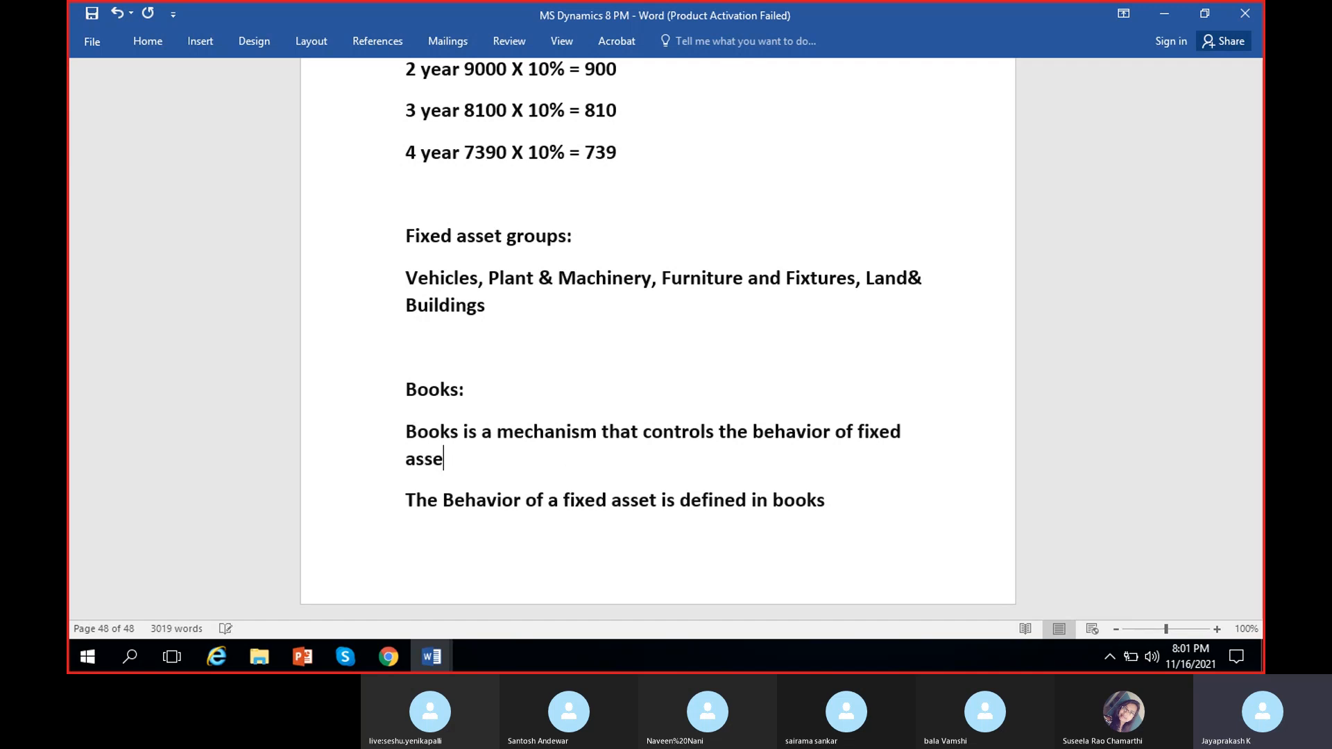
left_click(854, 433)
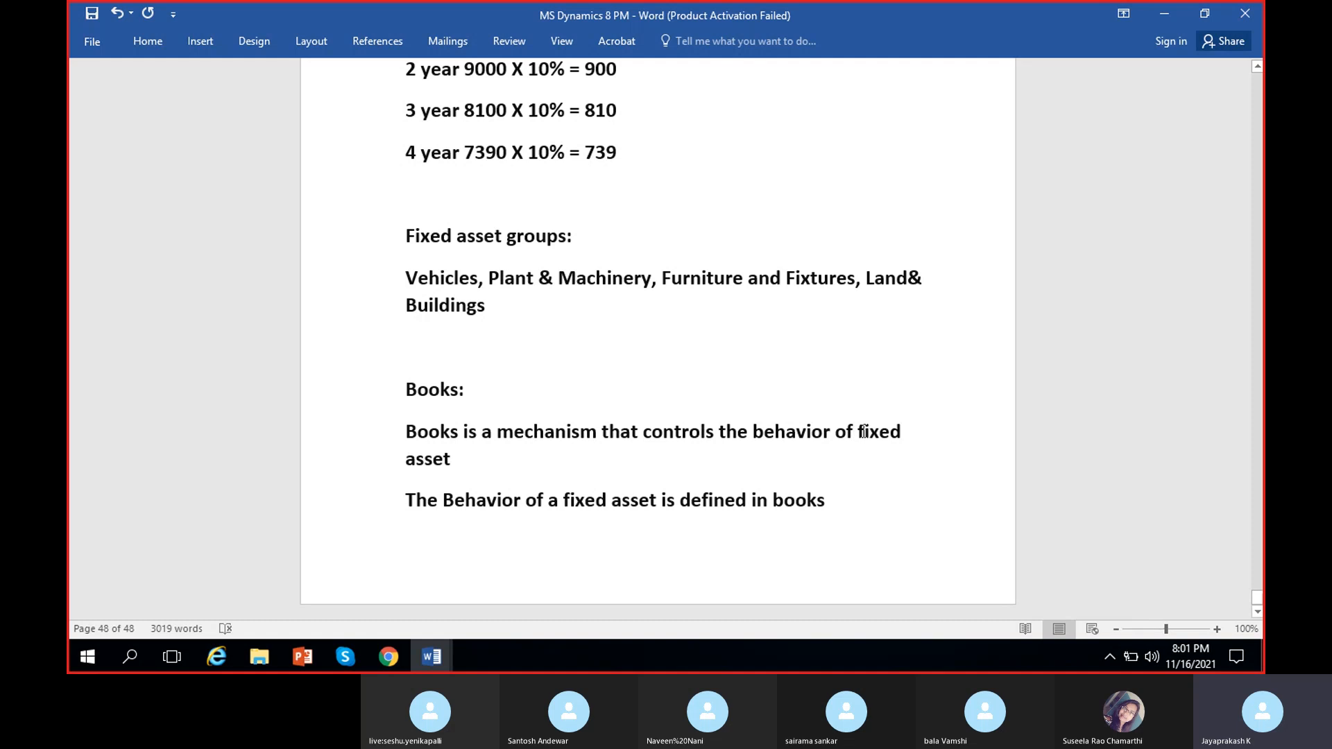
type("a")
left_click(522, 458)
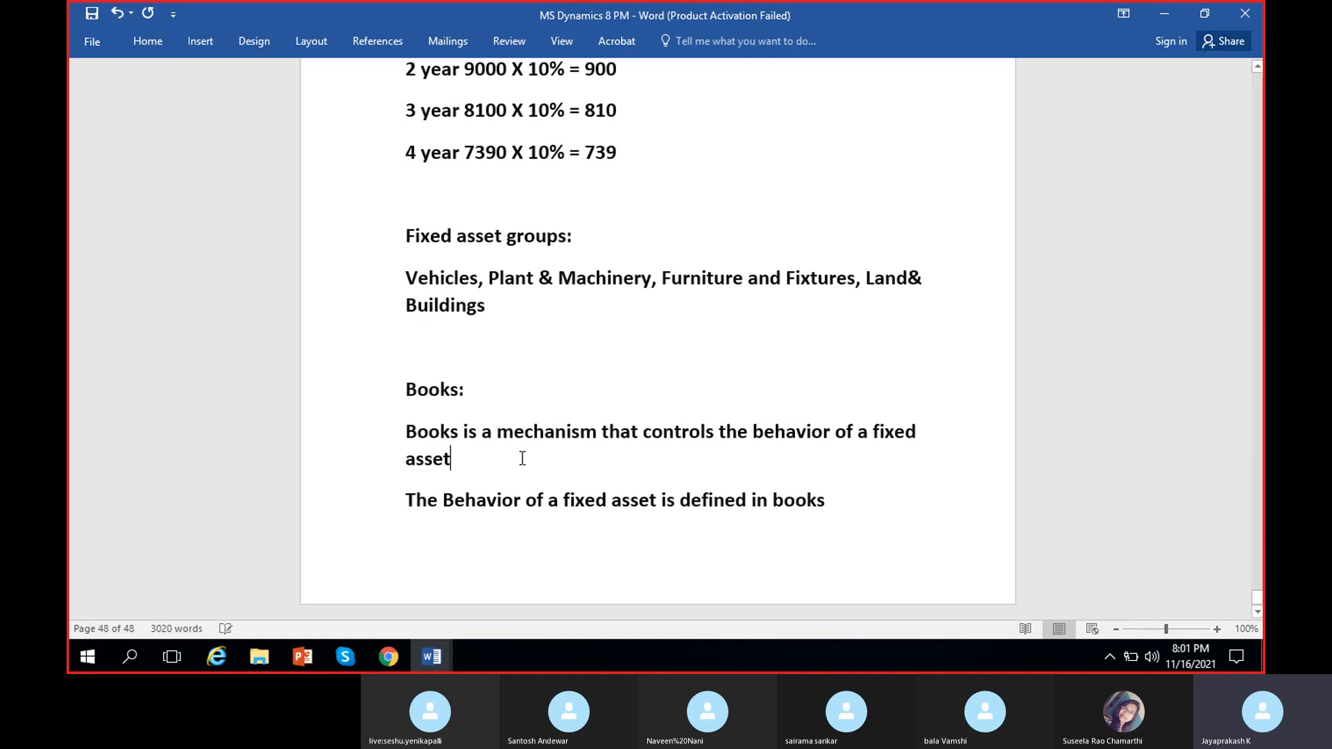
type(".")
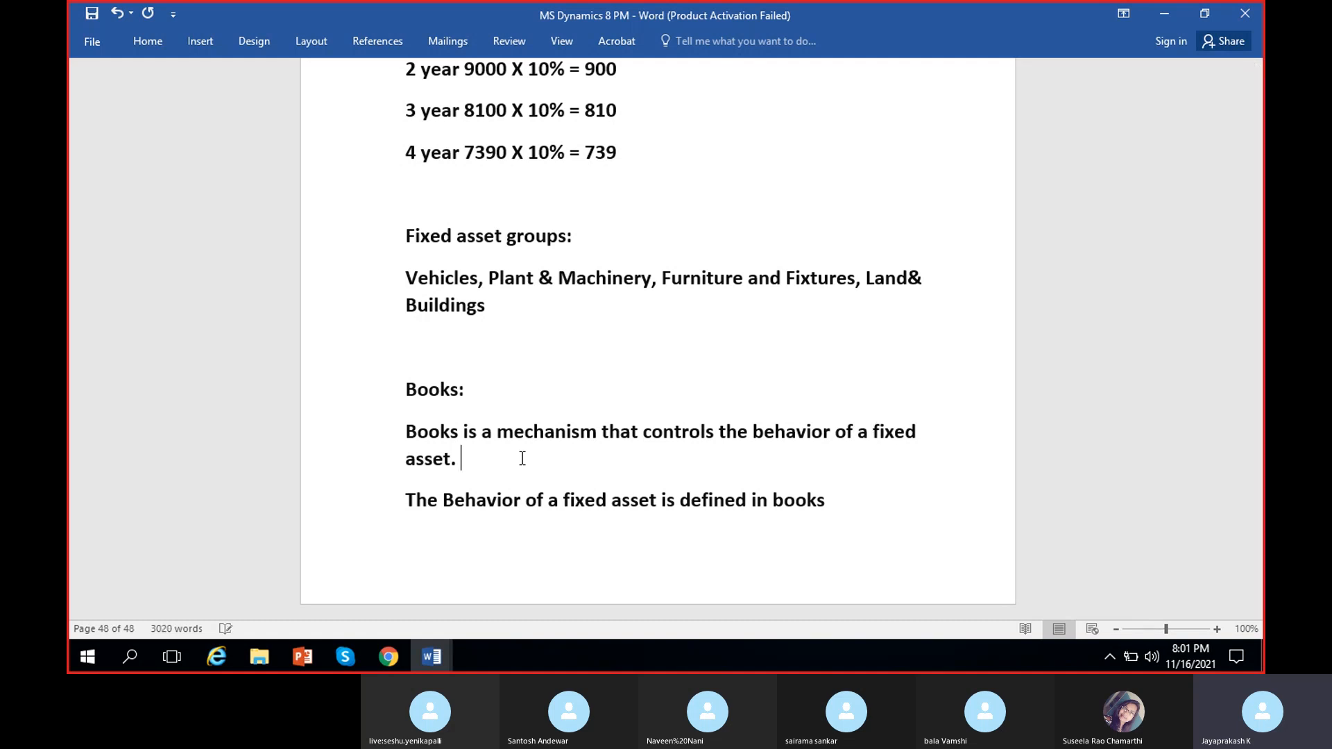
Add "It contains the details like acquisition amount," after the first sentence of the Books definition
type(" It contains al")
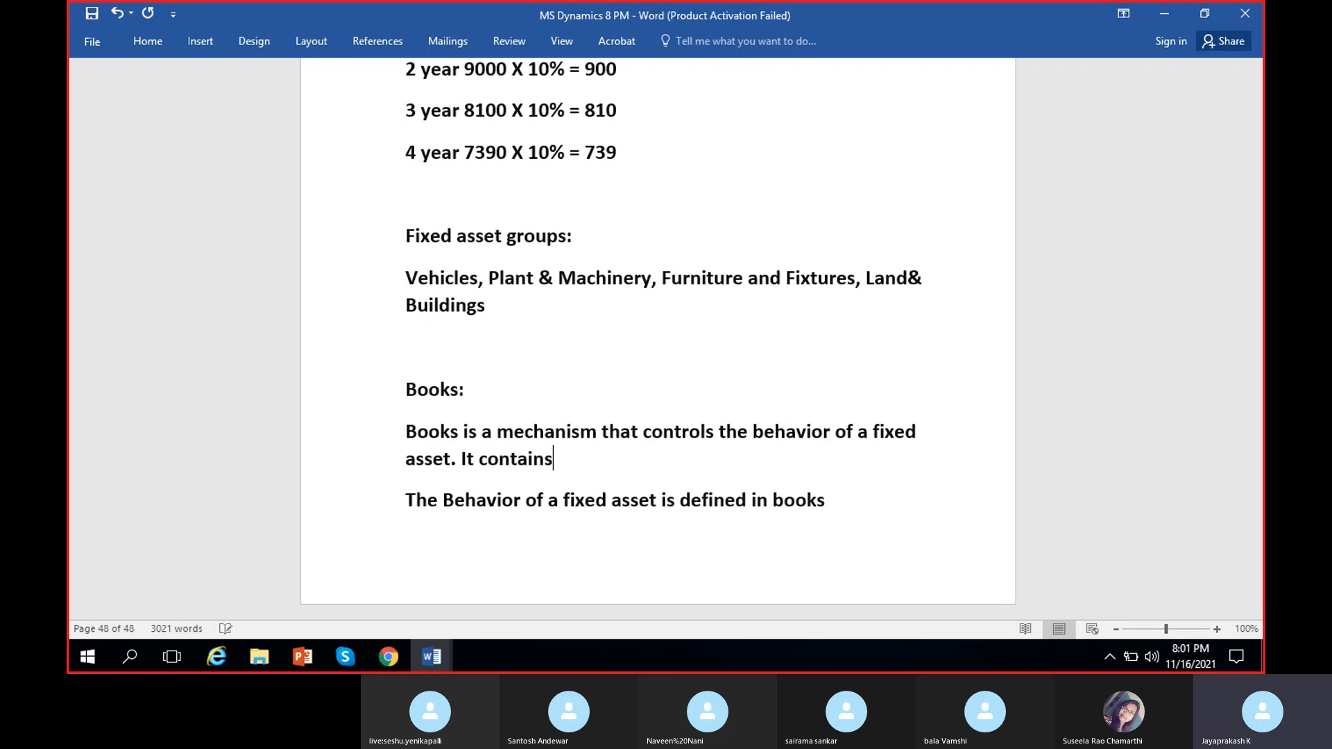
type("th")
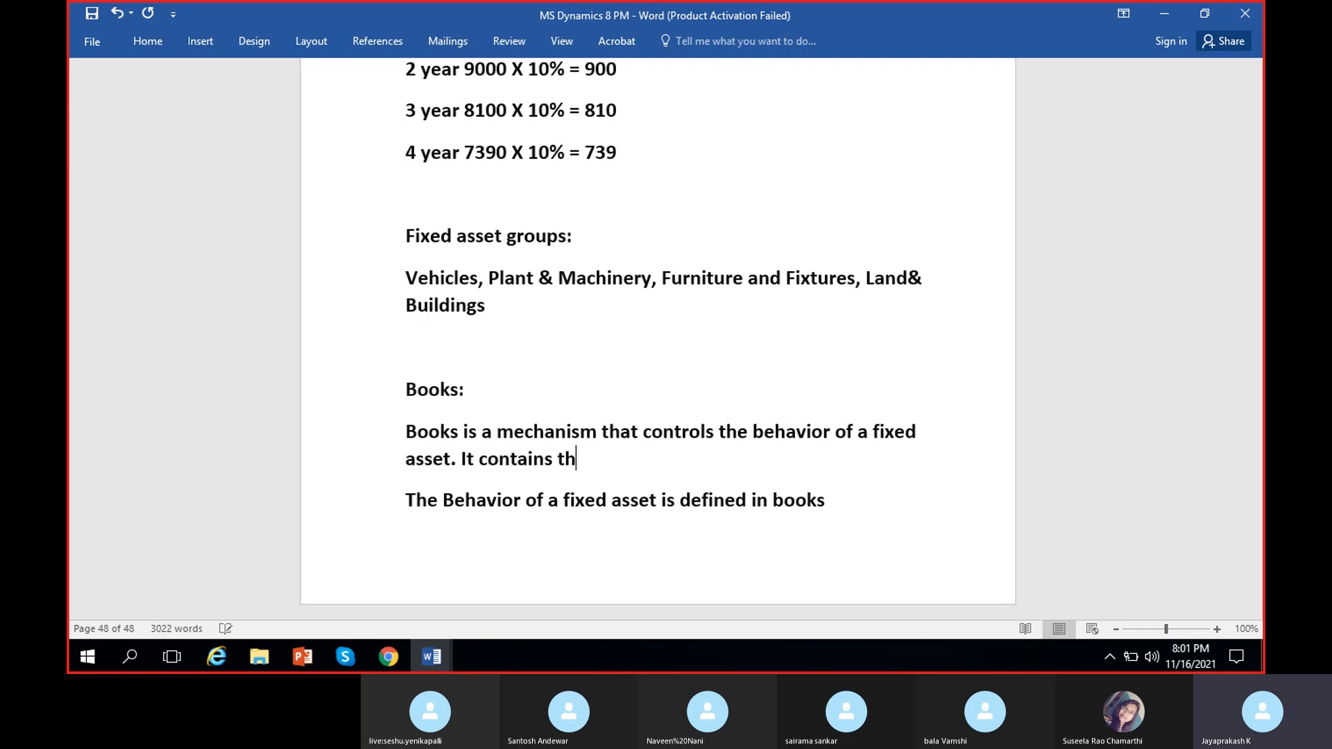
type("e details li")
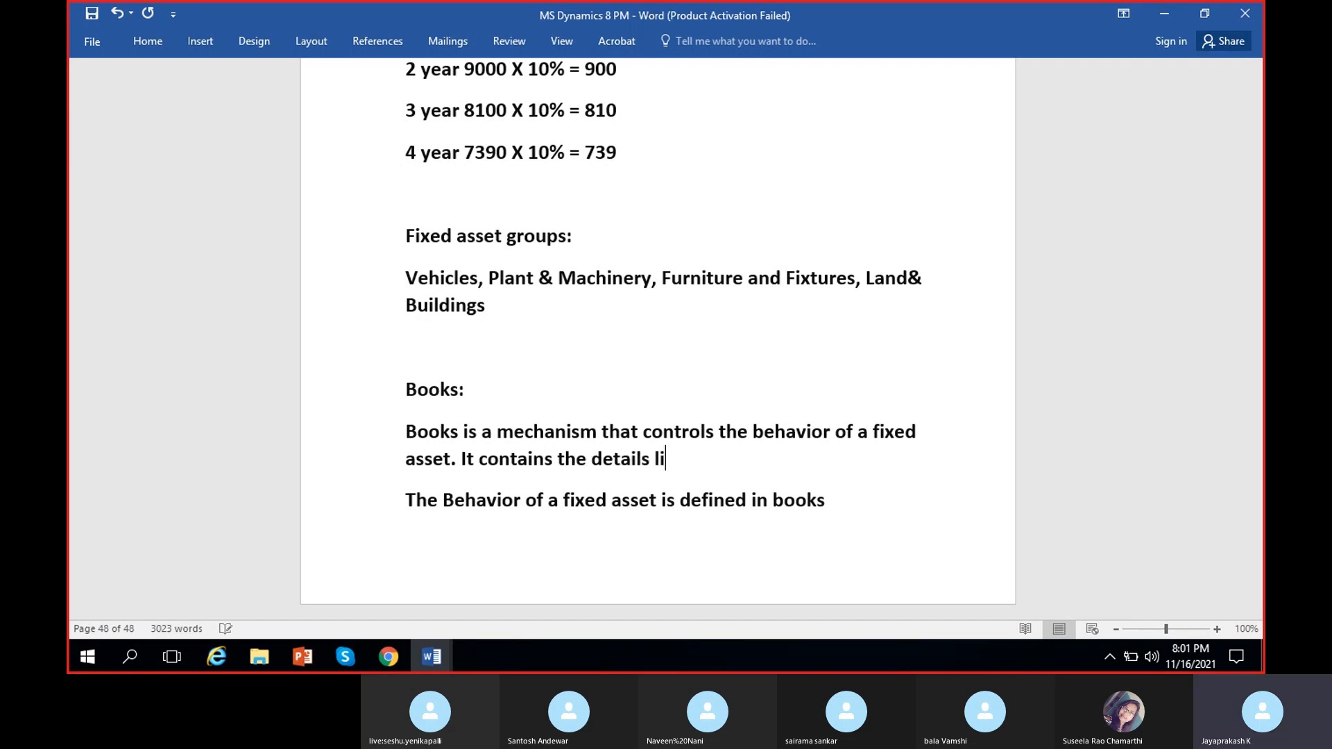
type("ke acquisitio")
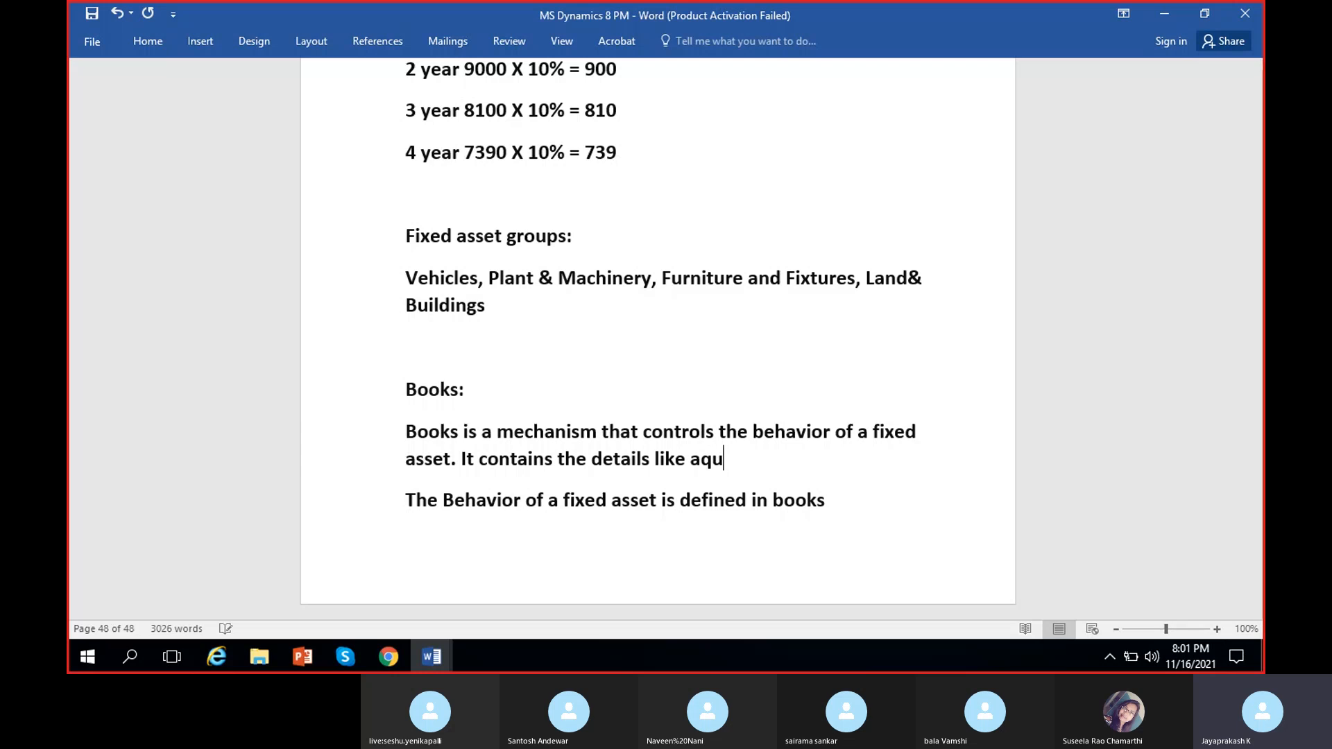
type("n amou")
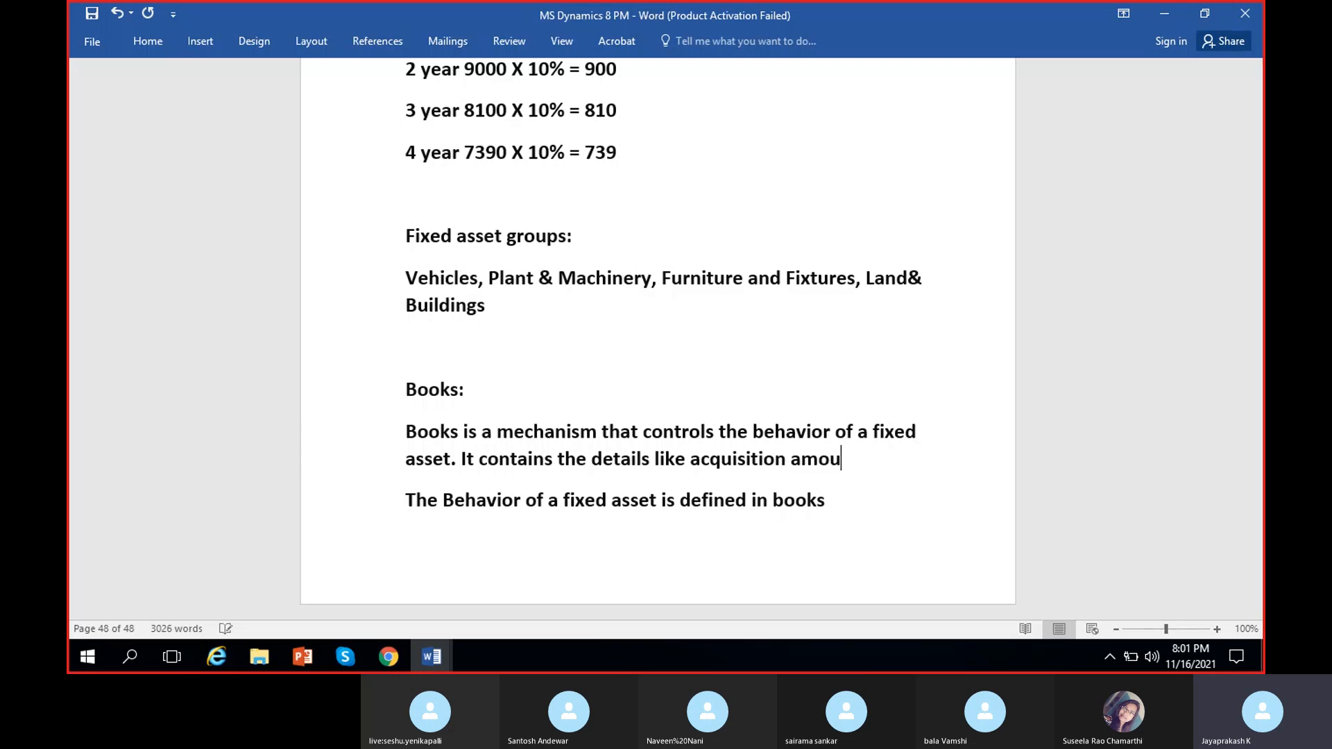
type("nt,")
Insert "Asset status, " before "acquisition amount" in the list of book details
left_click(691, 460)
type("Asset ")
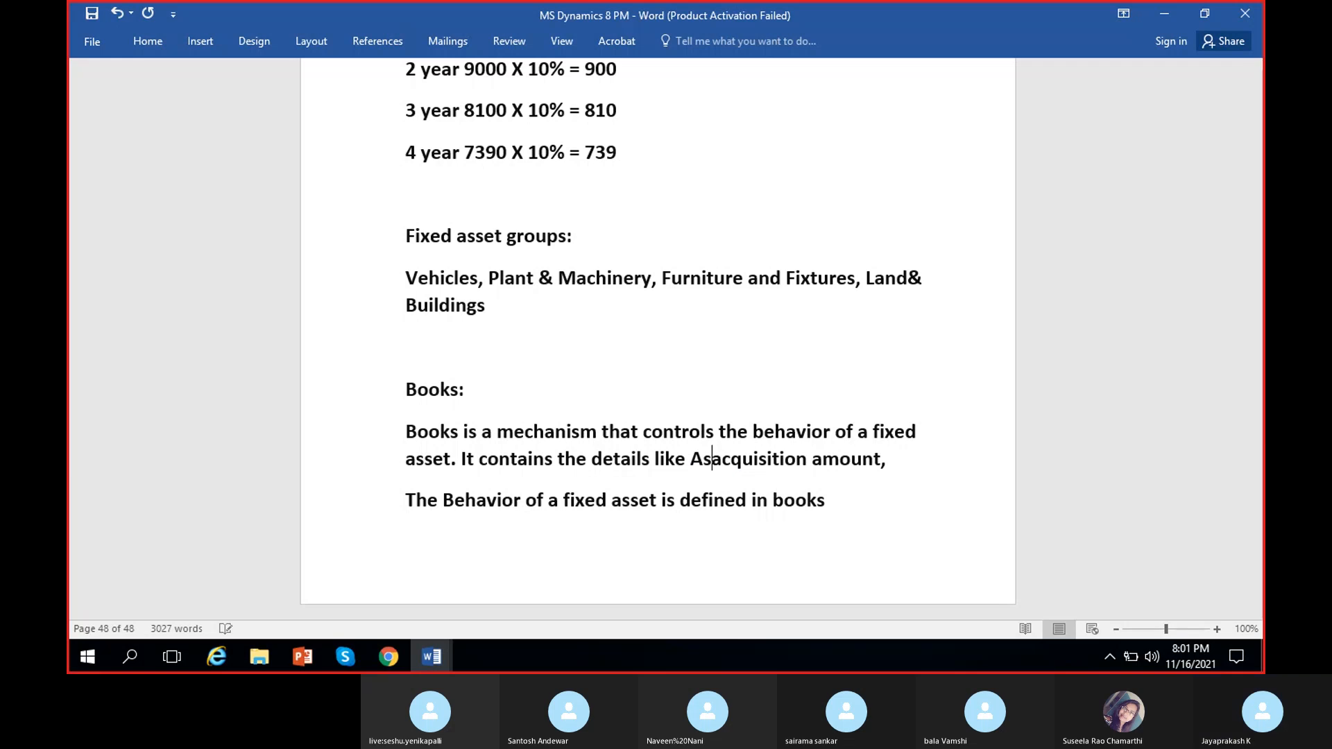
type("status")
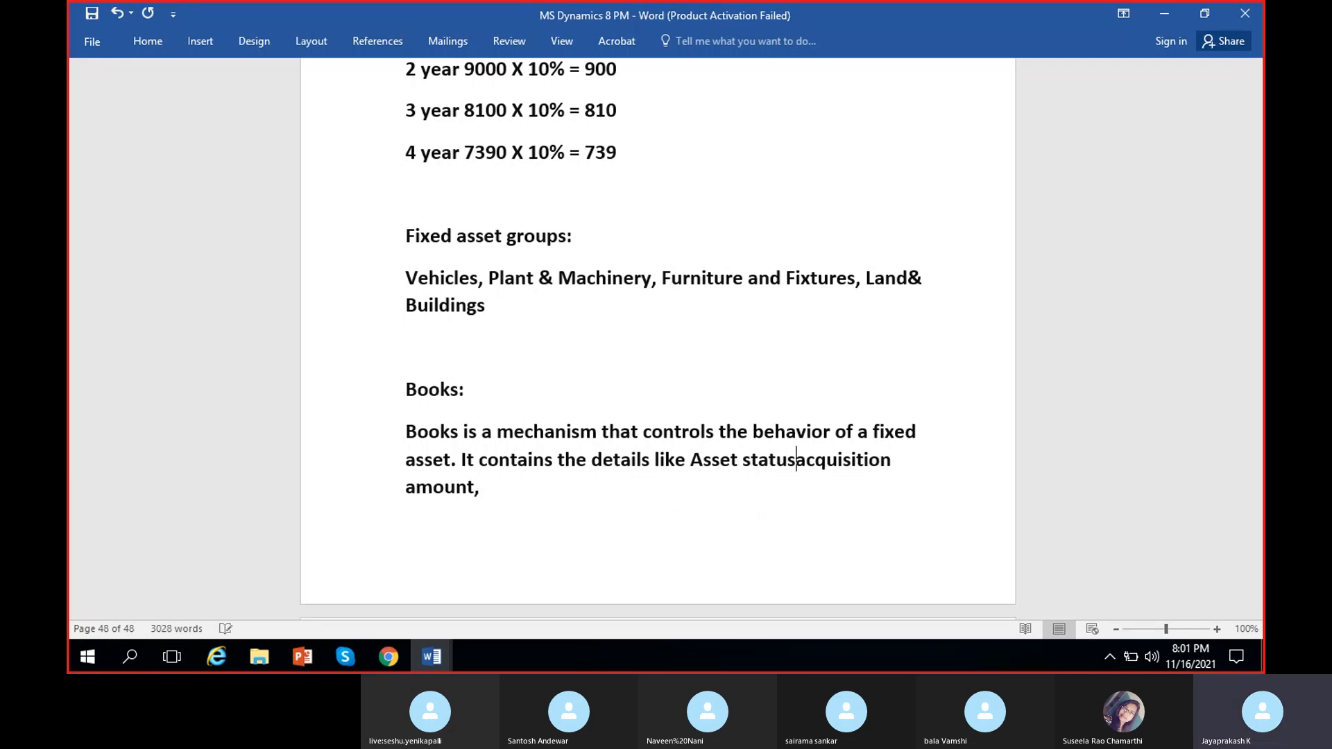
type(", ")
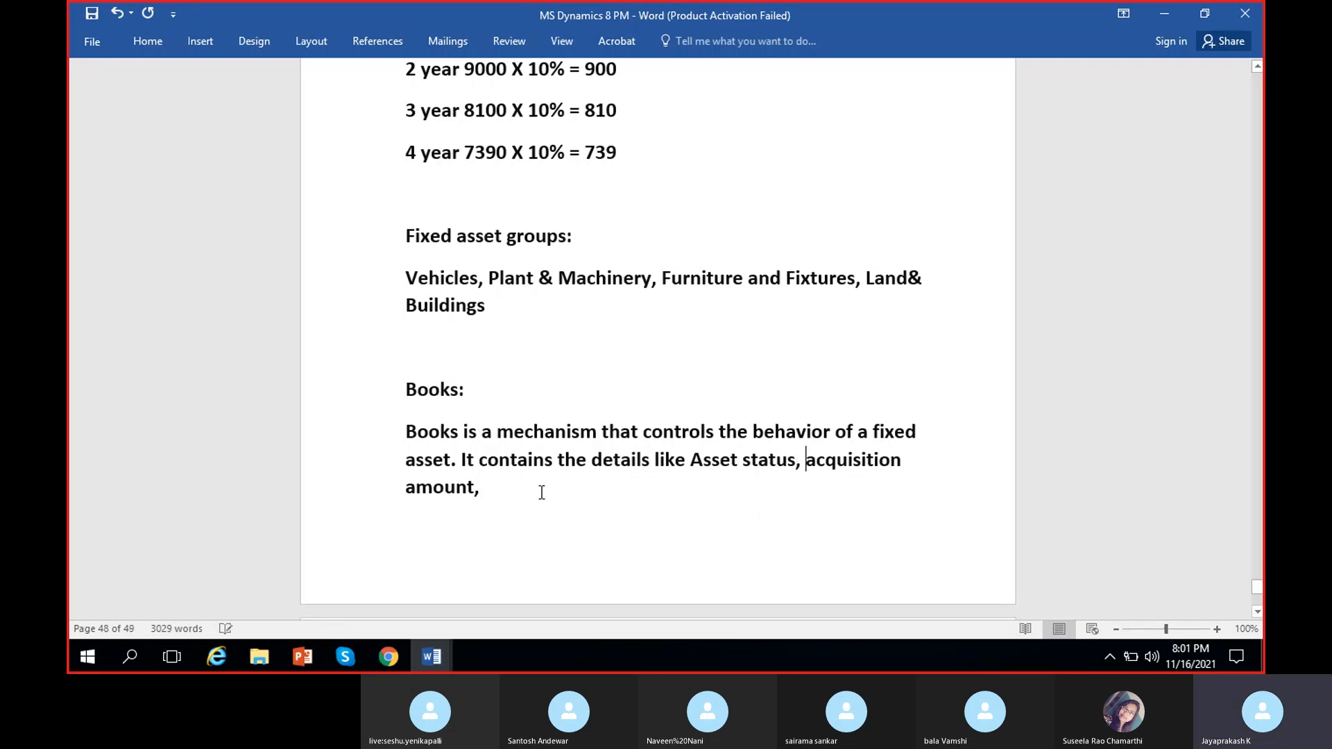
Extend the list of book details after "acquisition amount," with "acquisition date, depreciation profiles, Scrap value etc"
type("acquisit")
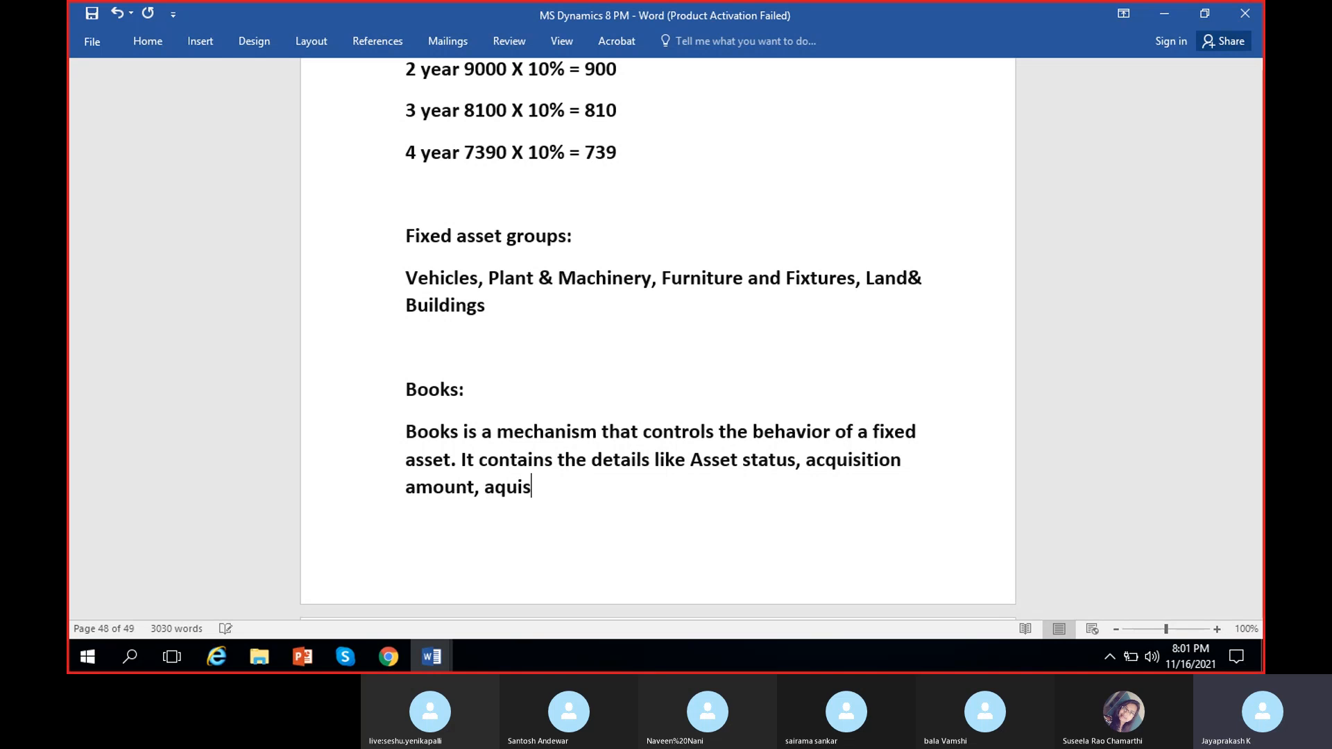
type("ion amount, acquisition date")
type(", depreciat")
type("ion profiles")
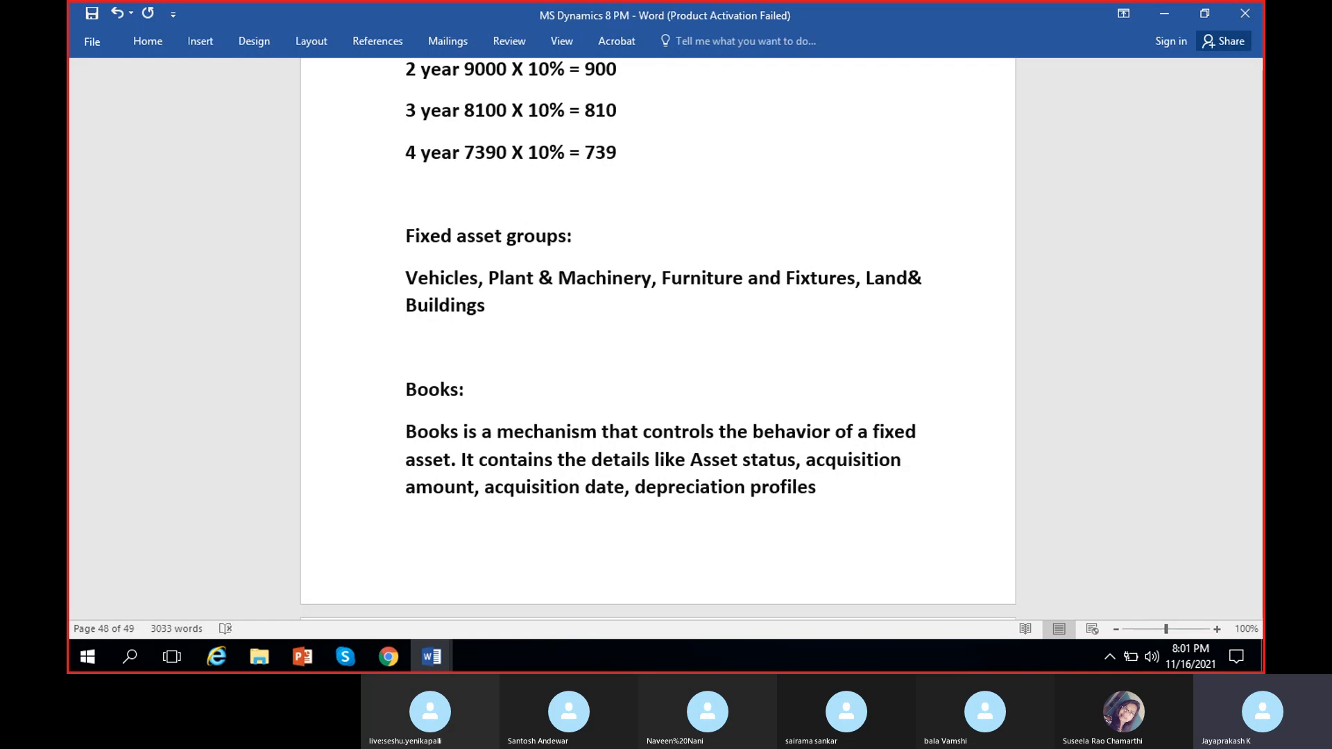
scroll(752, 539, "down", 3)
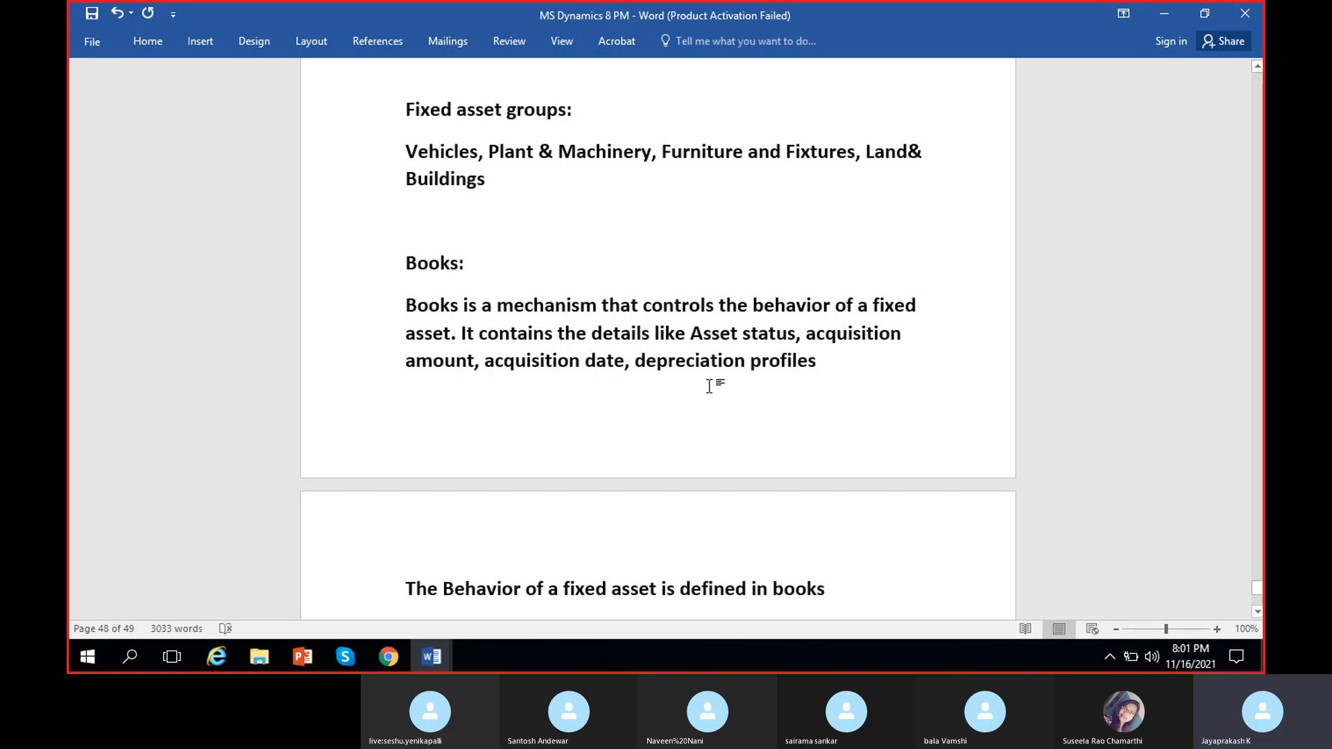
scroll(854, 345, "down", 1)
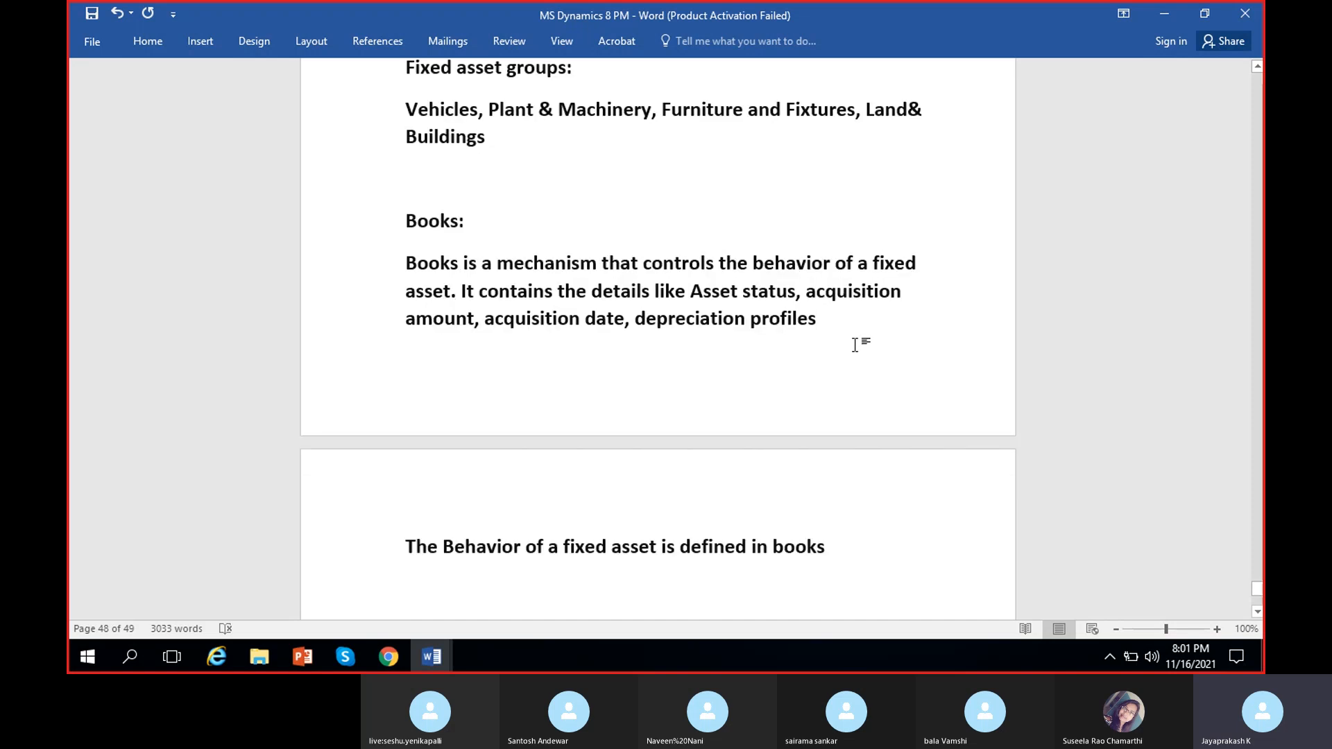
type(", S")
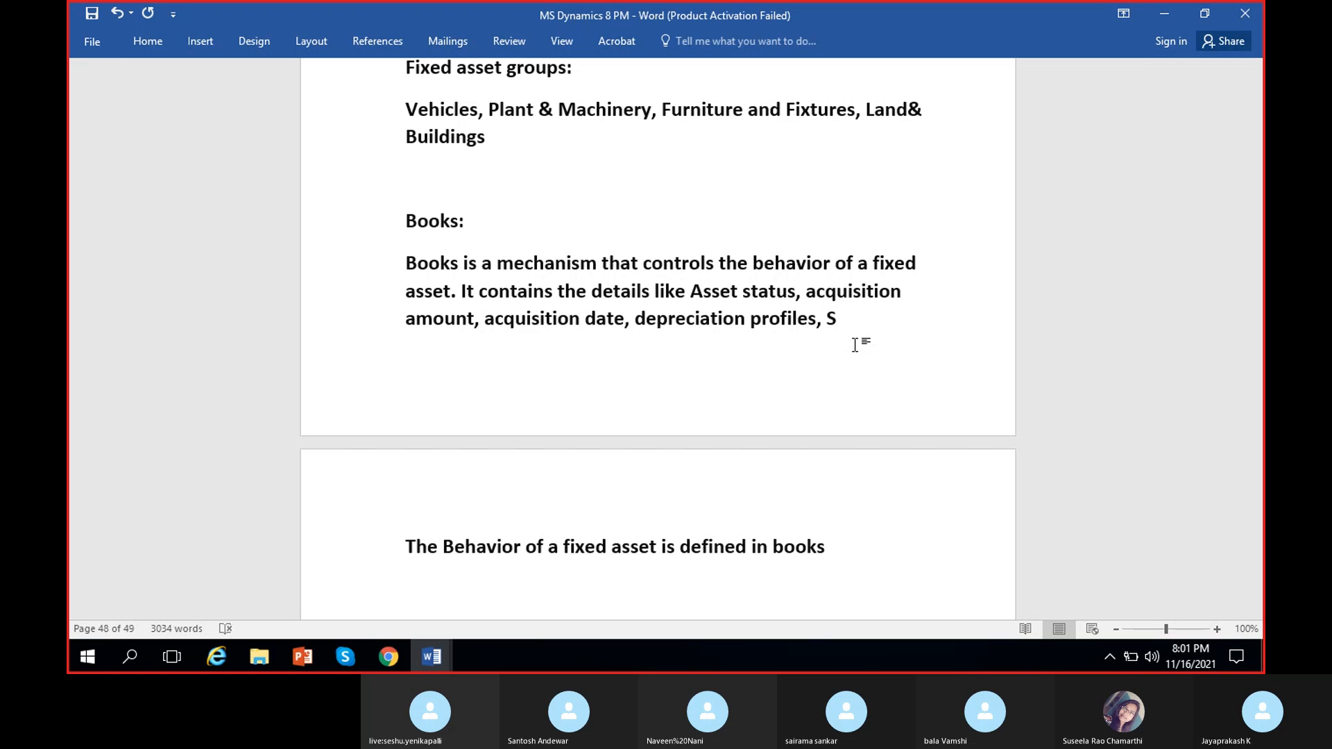
type("crap value etc")
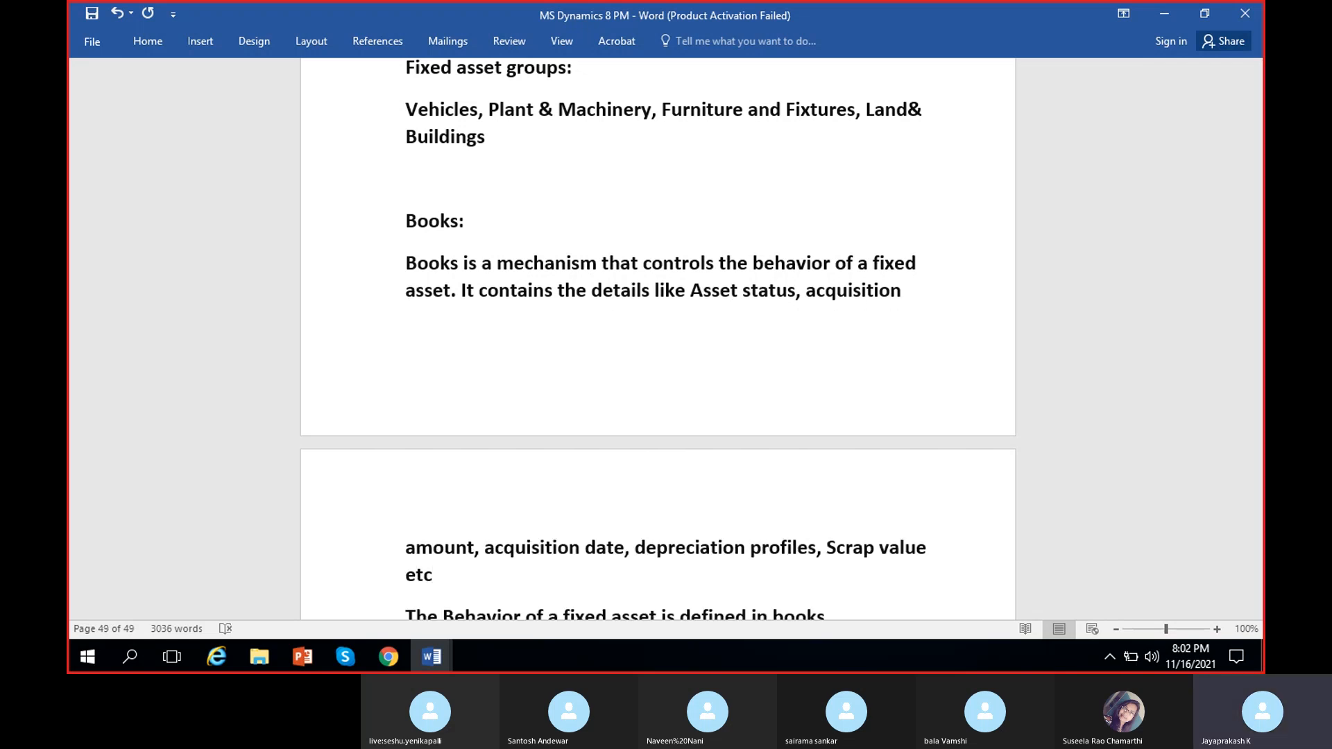
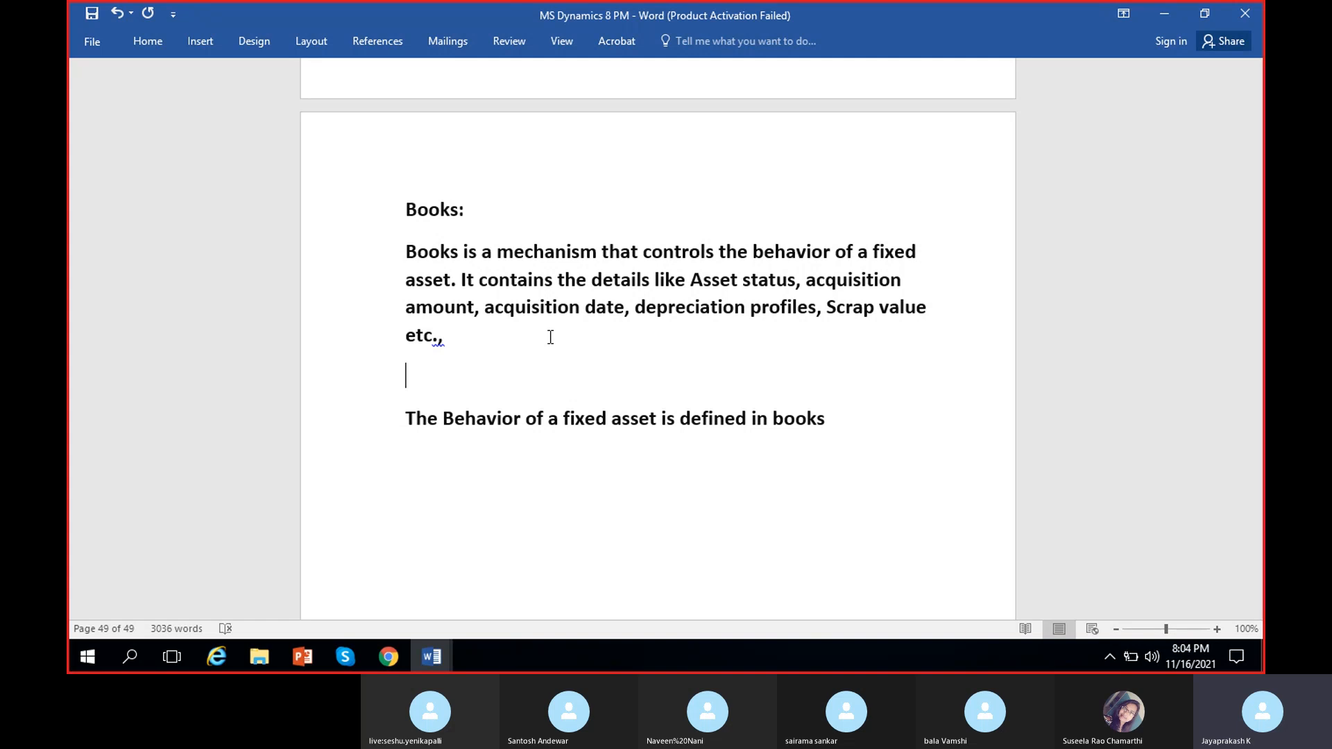
Save the document and add "CA-Book" and "TA-Book" as separate lines below the Books definition
key("ctrl+s")
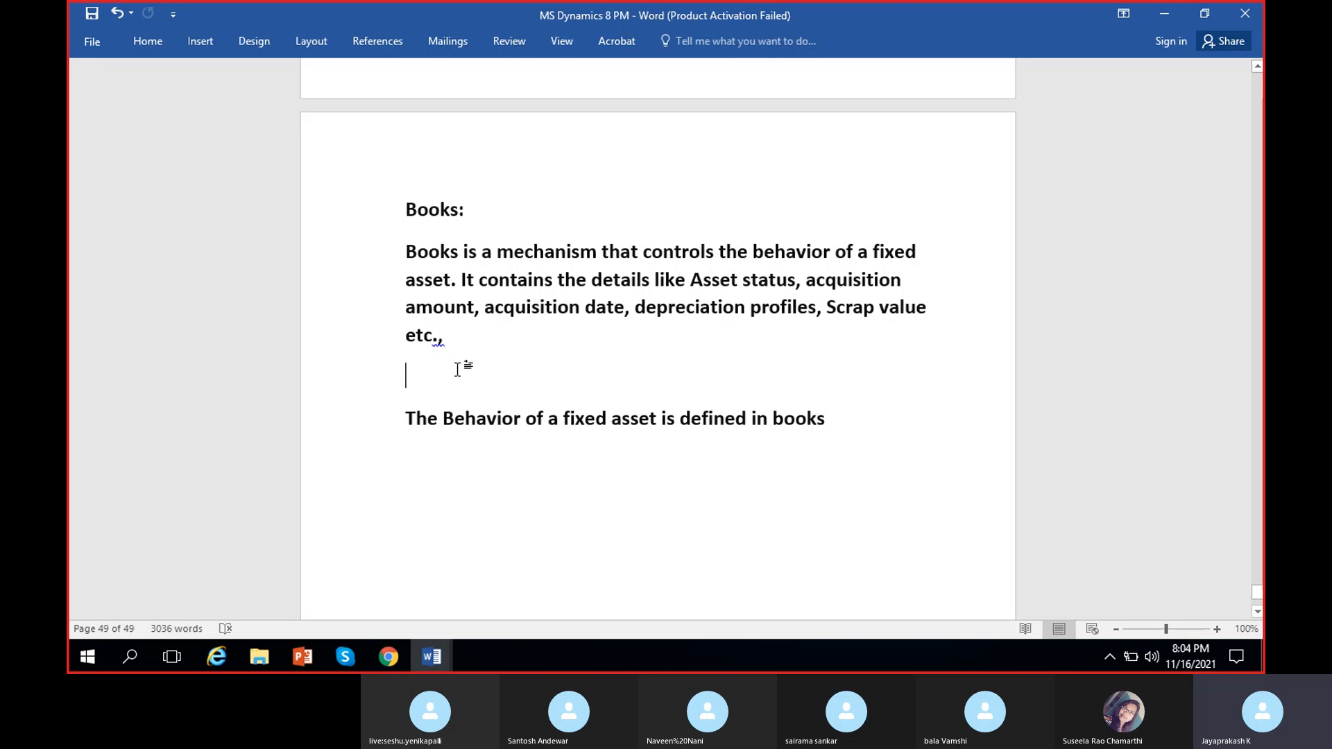
type("C")
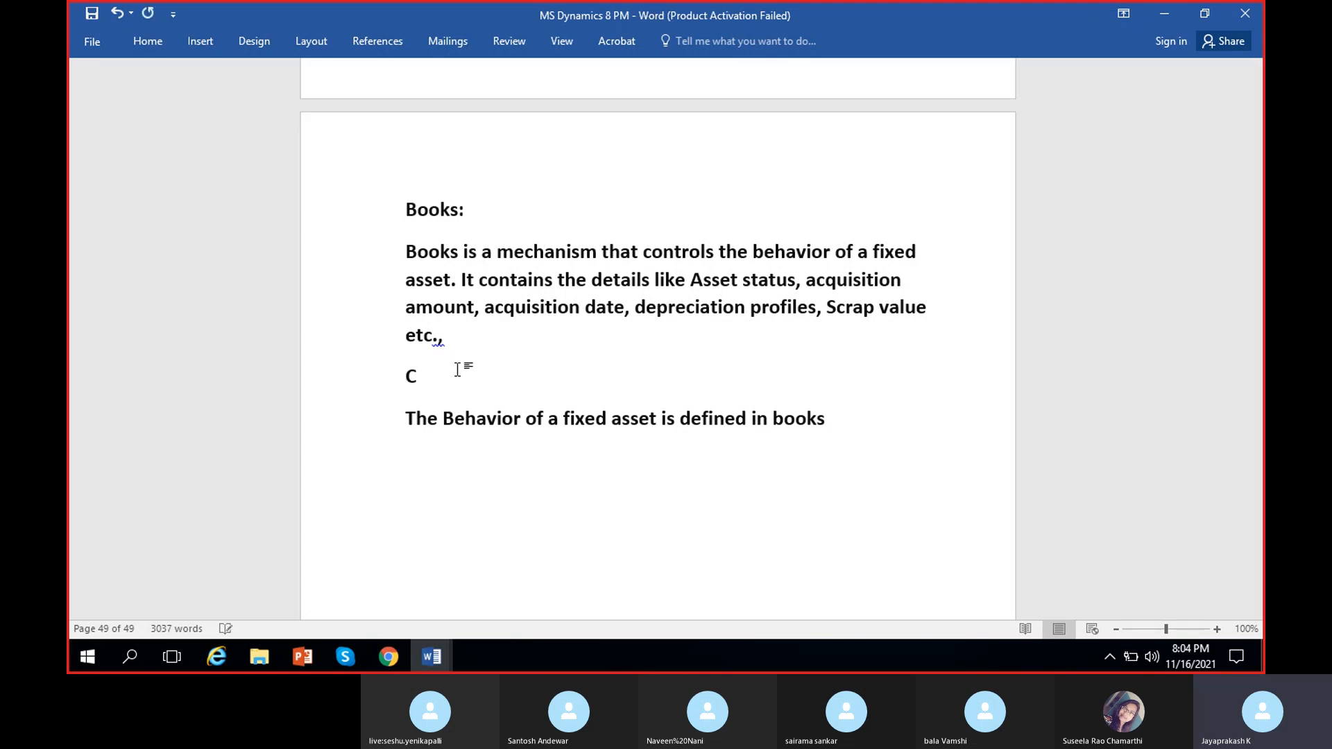
type("A-Book")
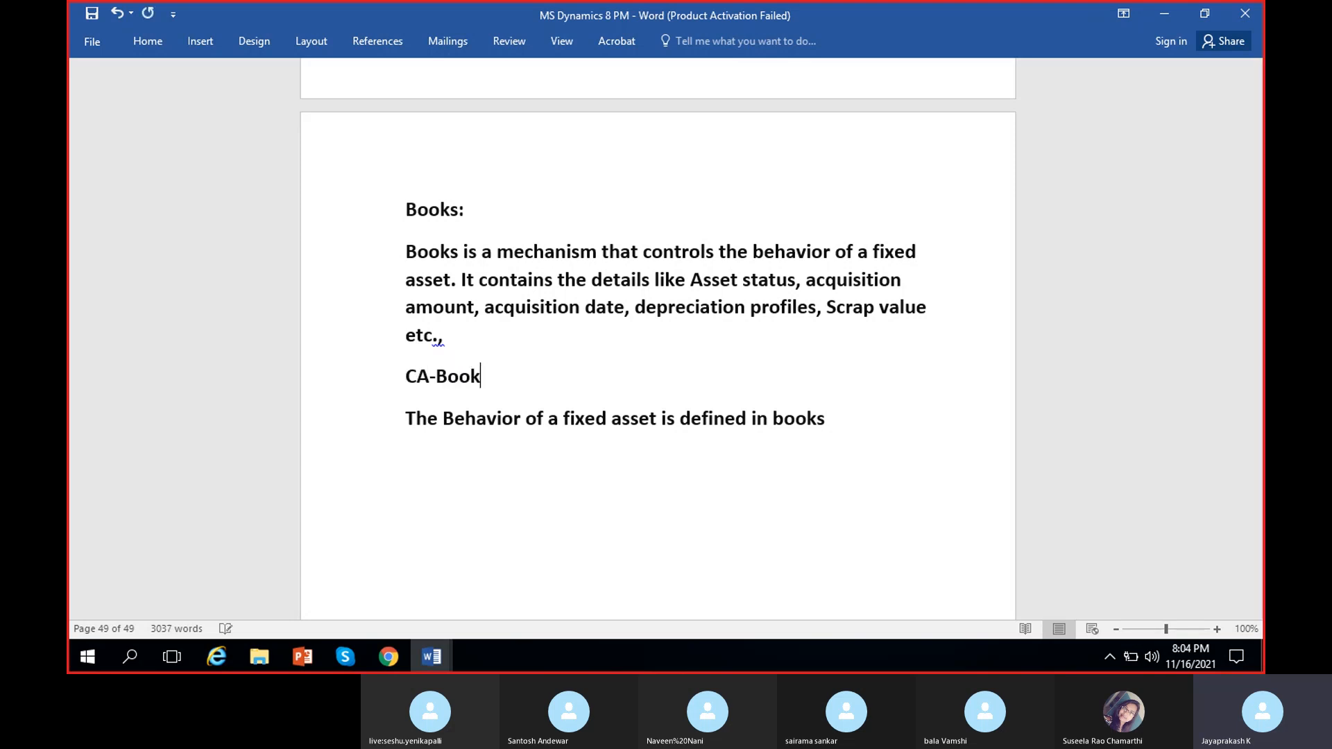
key("Return")
type("TA-V")
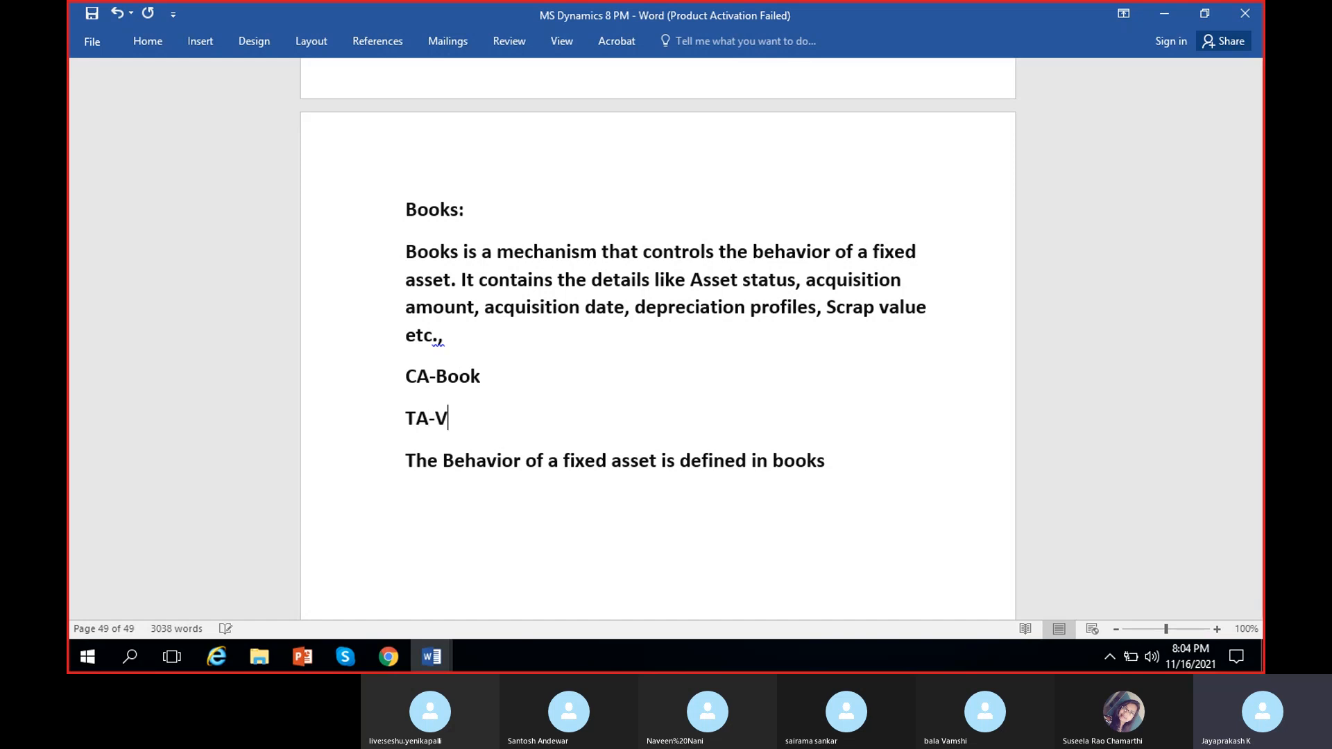
key("BackSpace")
type("Bo")
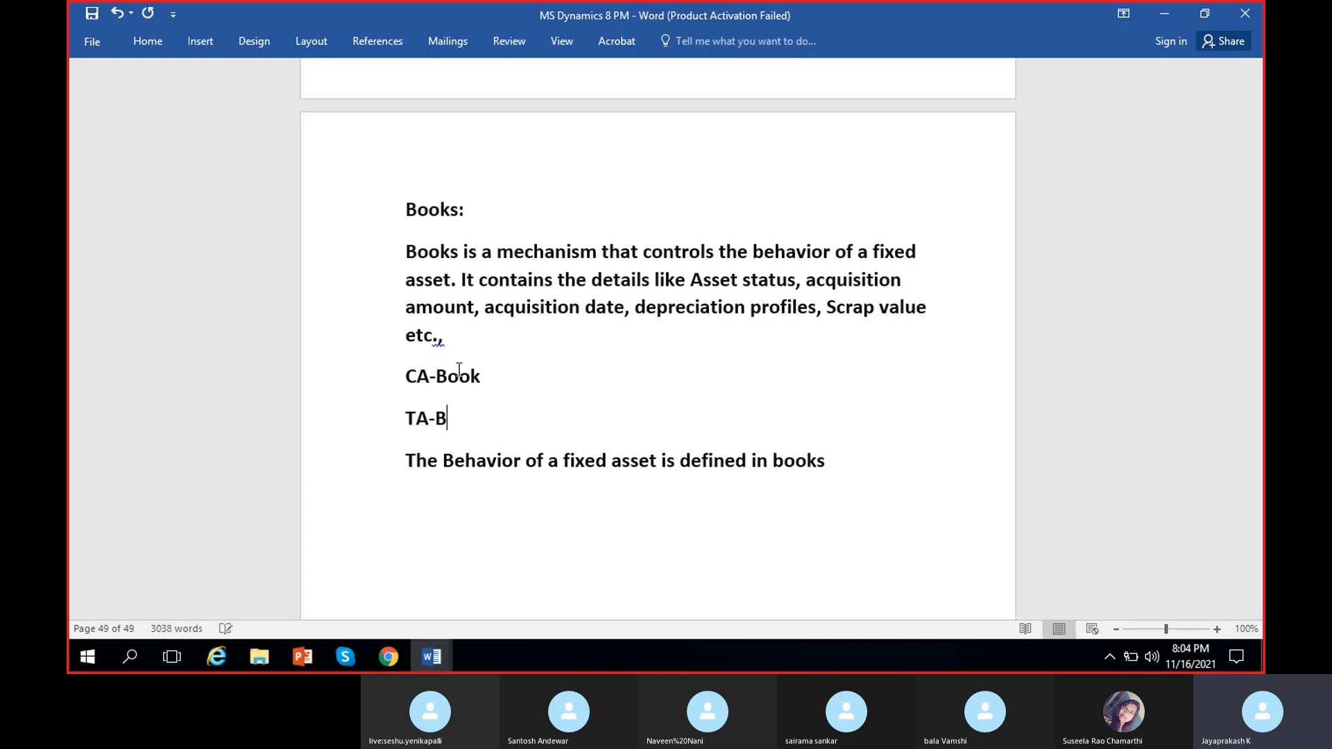
type("ok")
key("Return")
left_click_drag(506, 423, 406, 390)
left_click(518, 429)
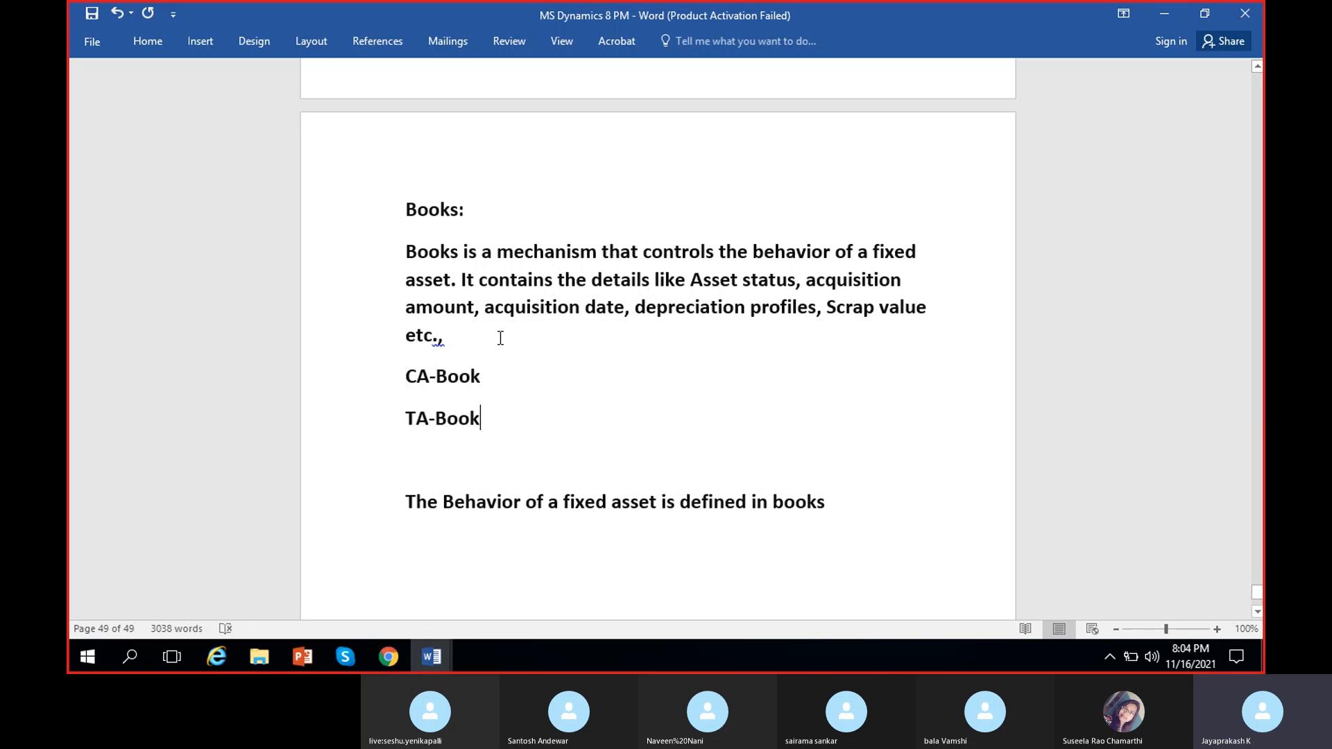
left_click_drag(489, 341, 383, 256)
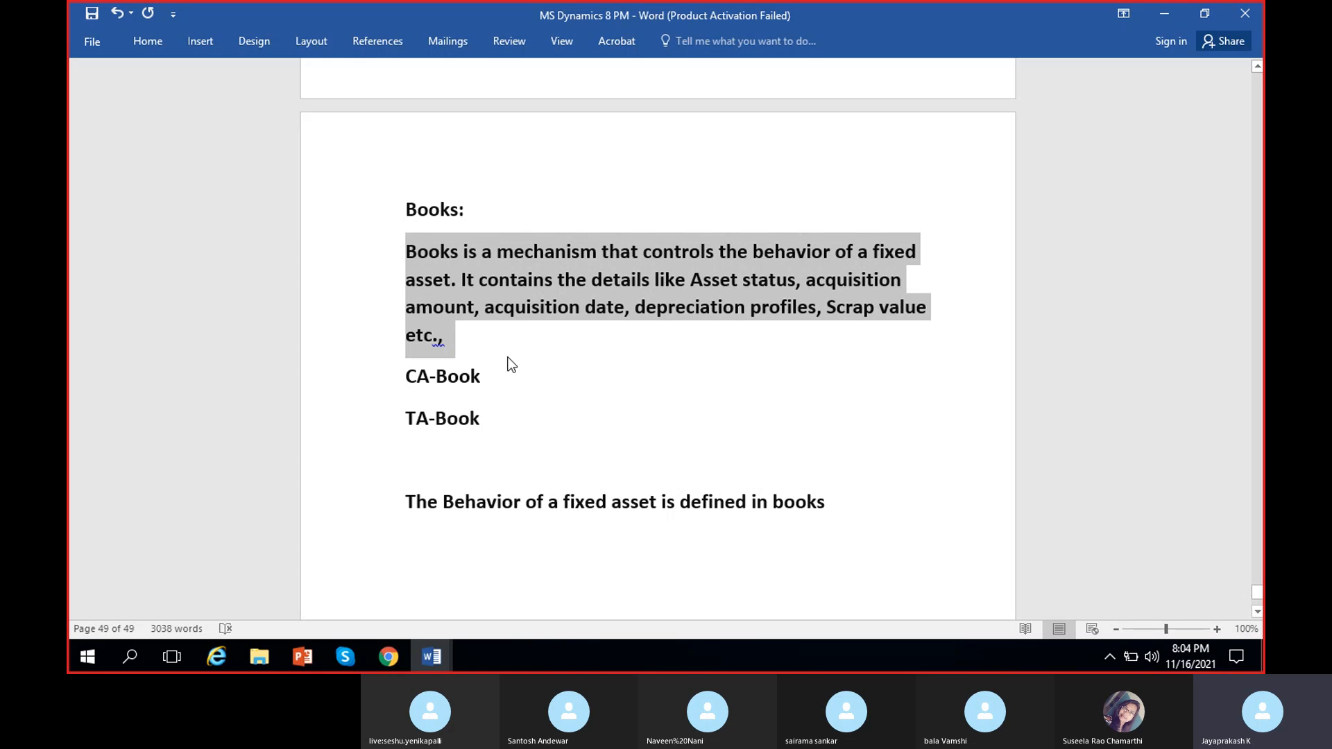
left_click(536, 346)
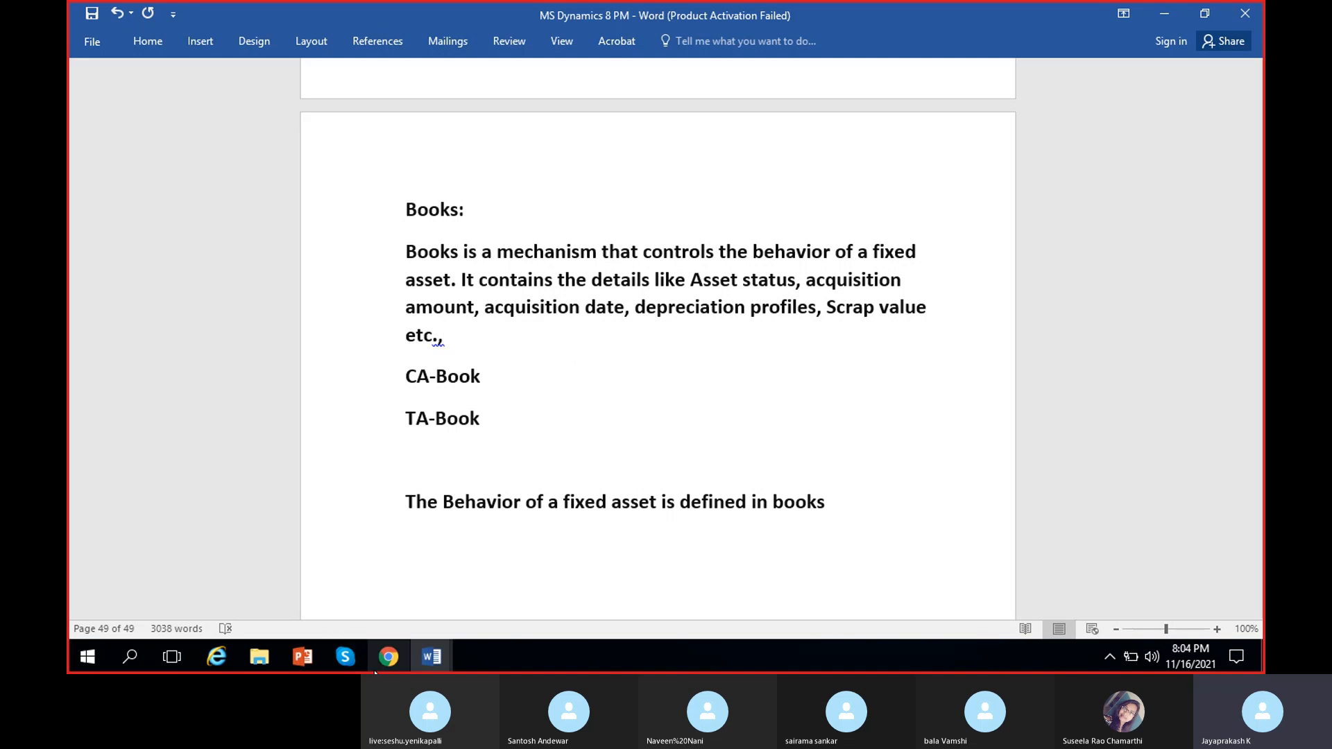
Switch to Dynamics 365 in Chrome, leave Fixed asset groups and open the fixed assets Books setup page
mouse_move(371, 662)
left_click(368, 634)
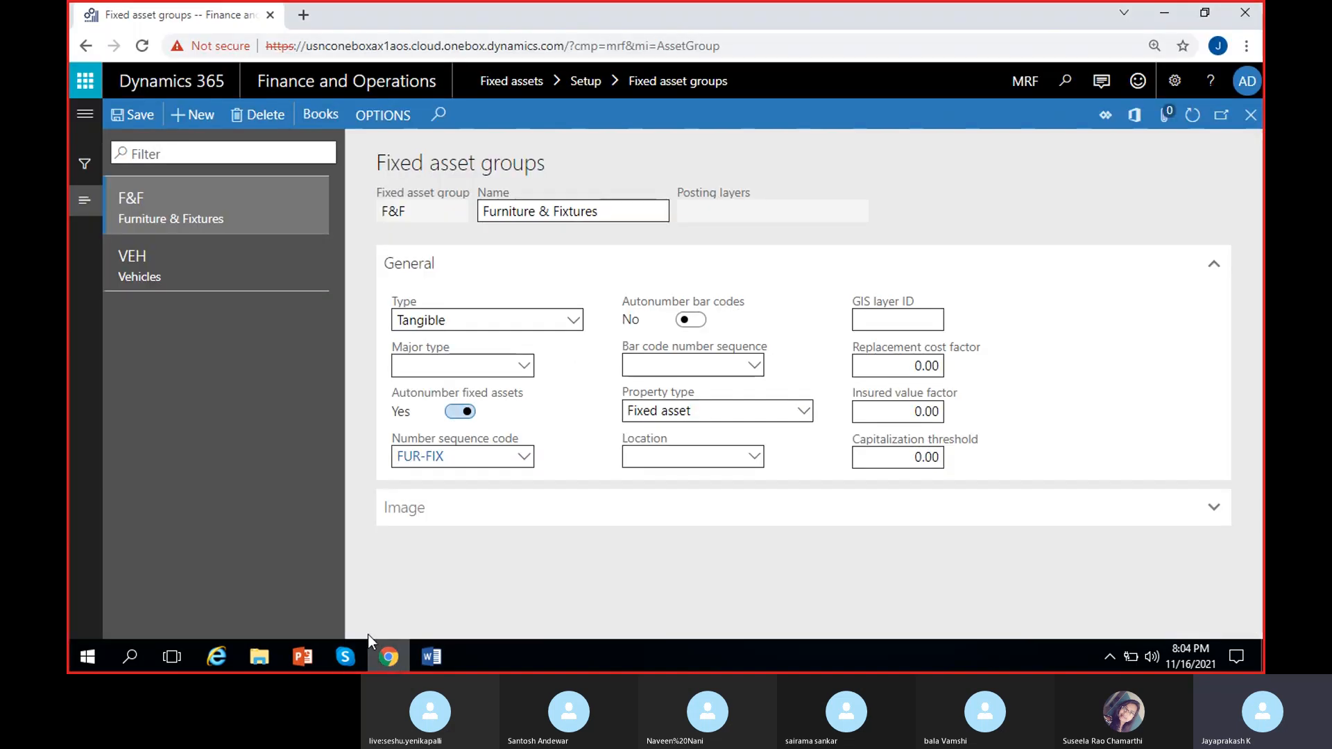
left_click(1251, 115)
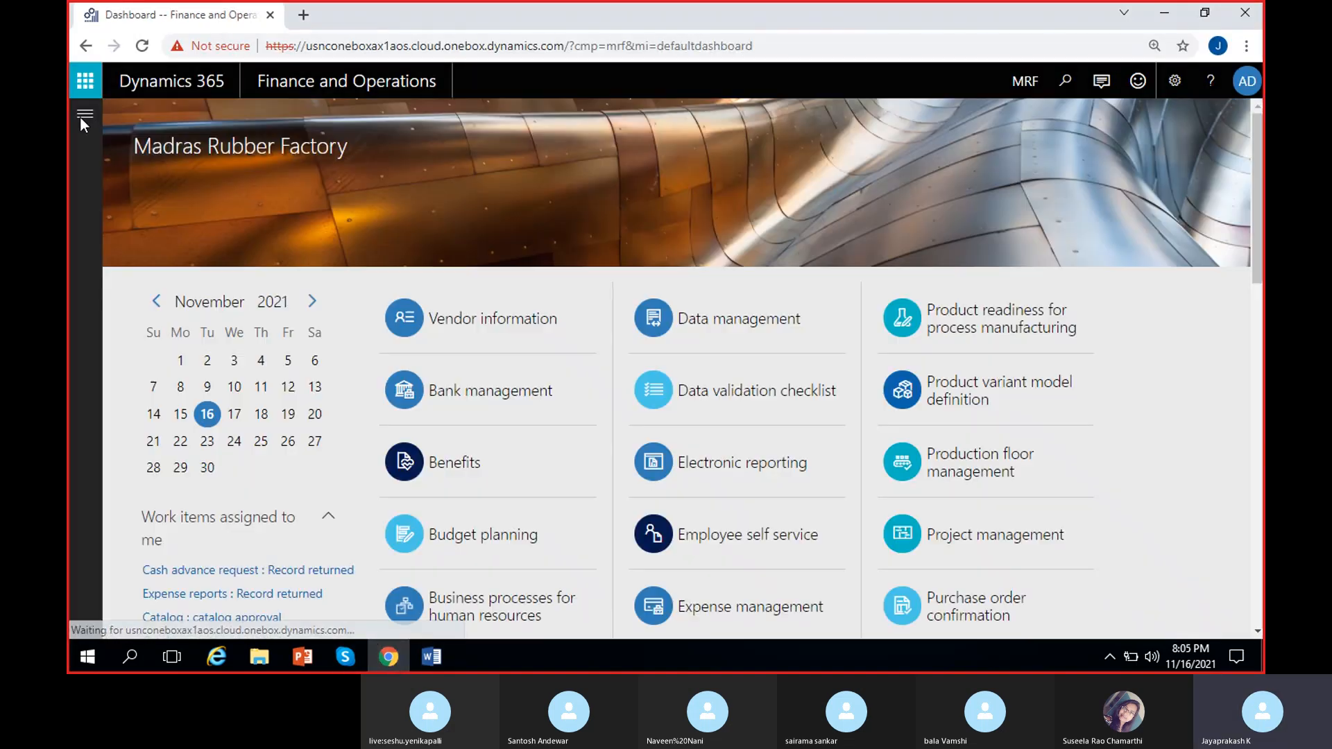
left_click(82, 116)
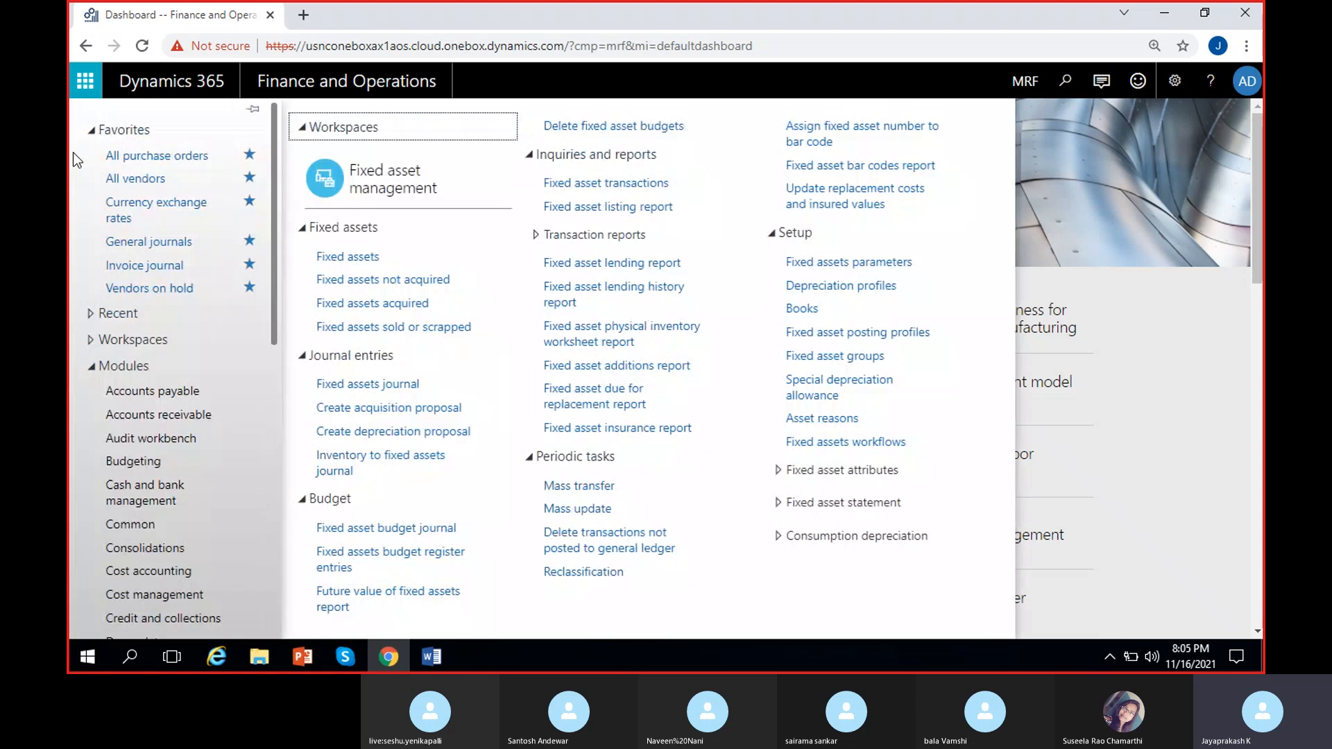
scroll(72, 152, "down", 8)
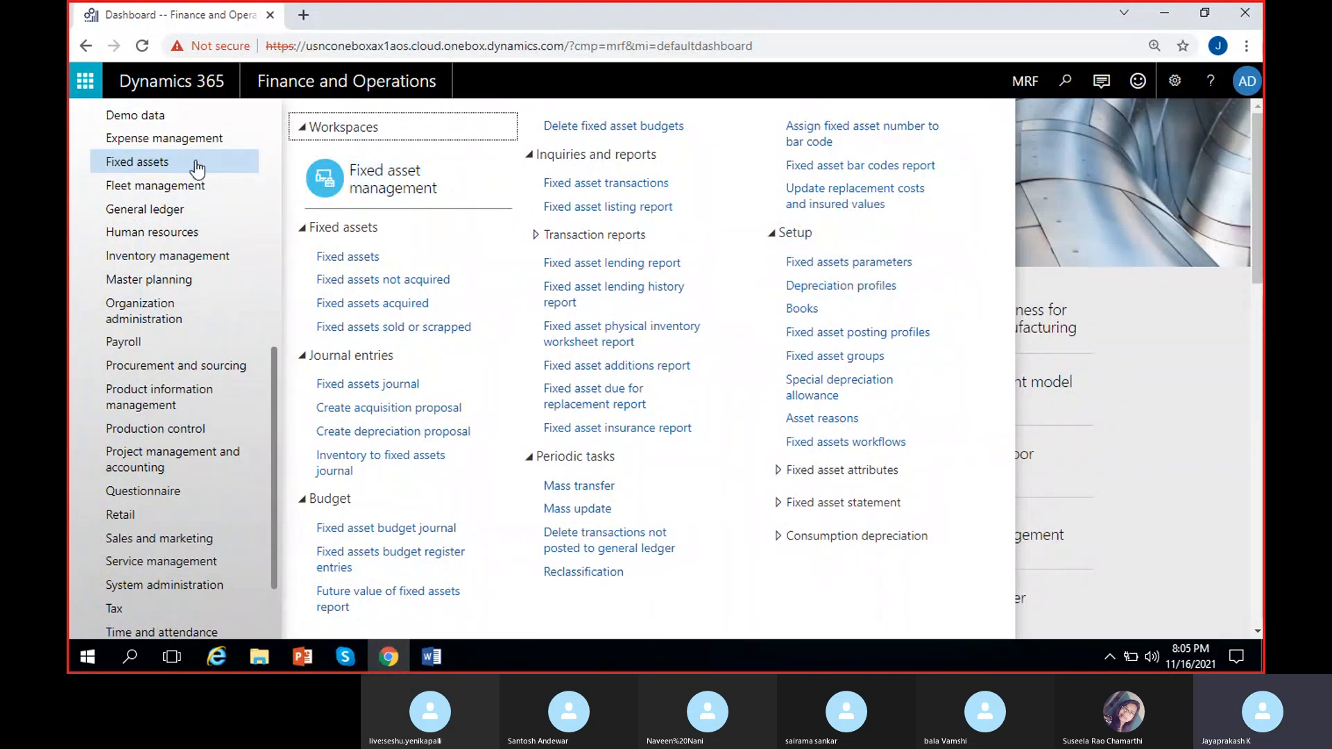
left_click(826, 311)
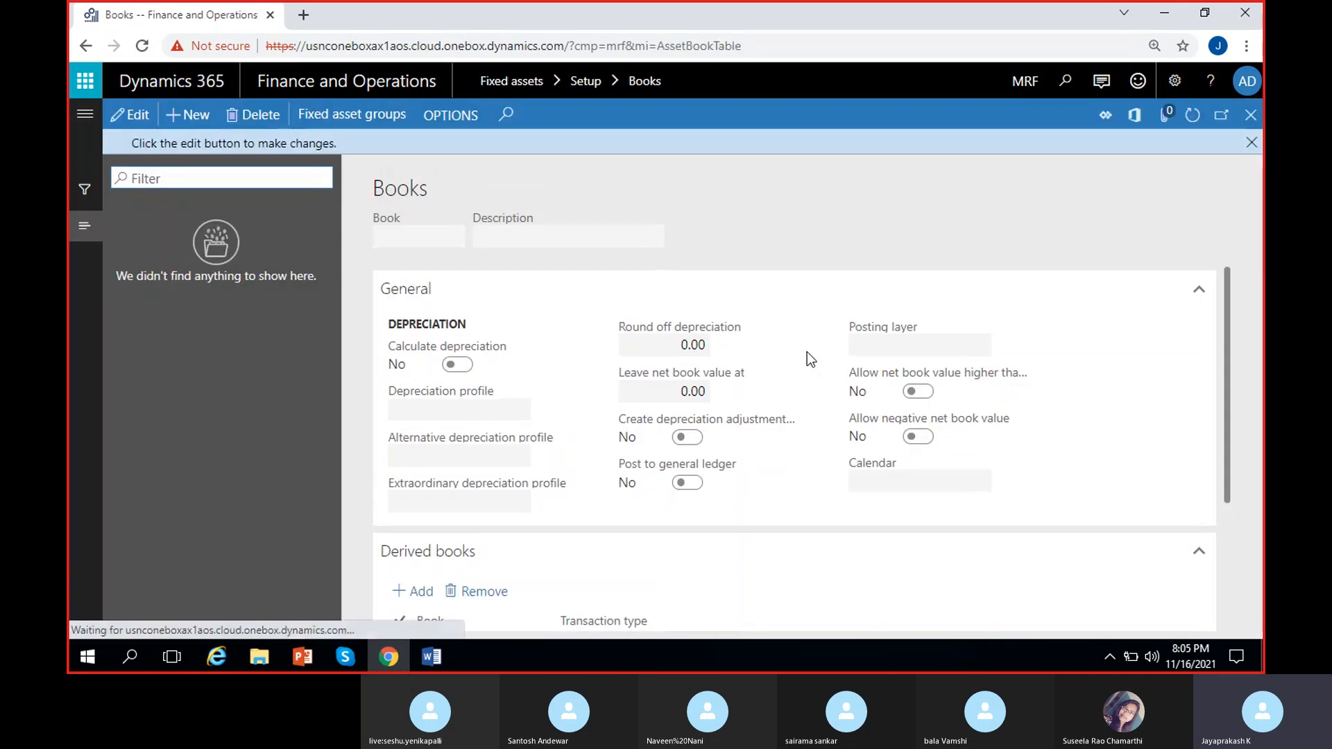
left_click(1252, 142)
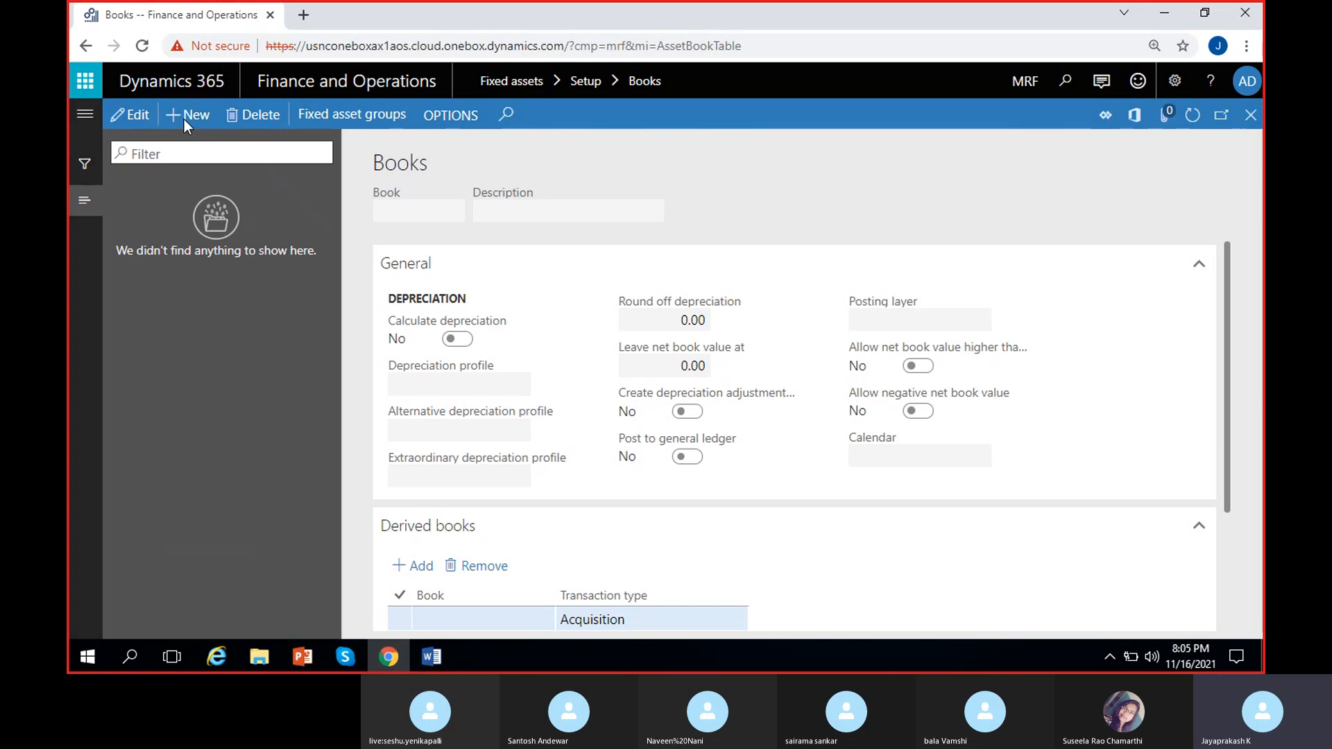
Create a new book named "CA-Book" with the description "Company's Act Book"
type("CA-Book")
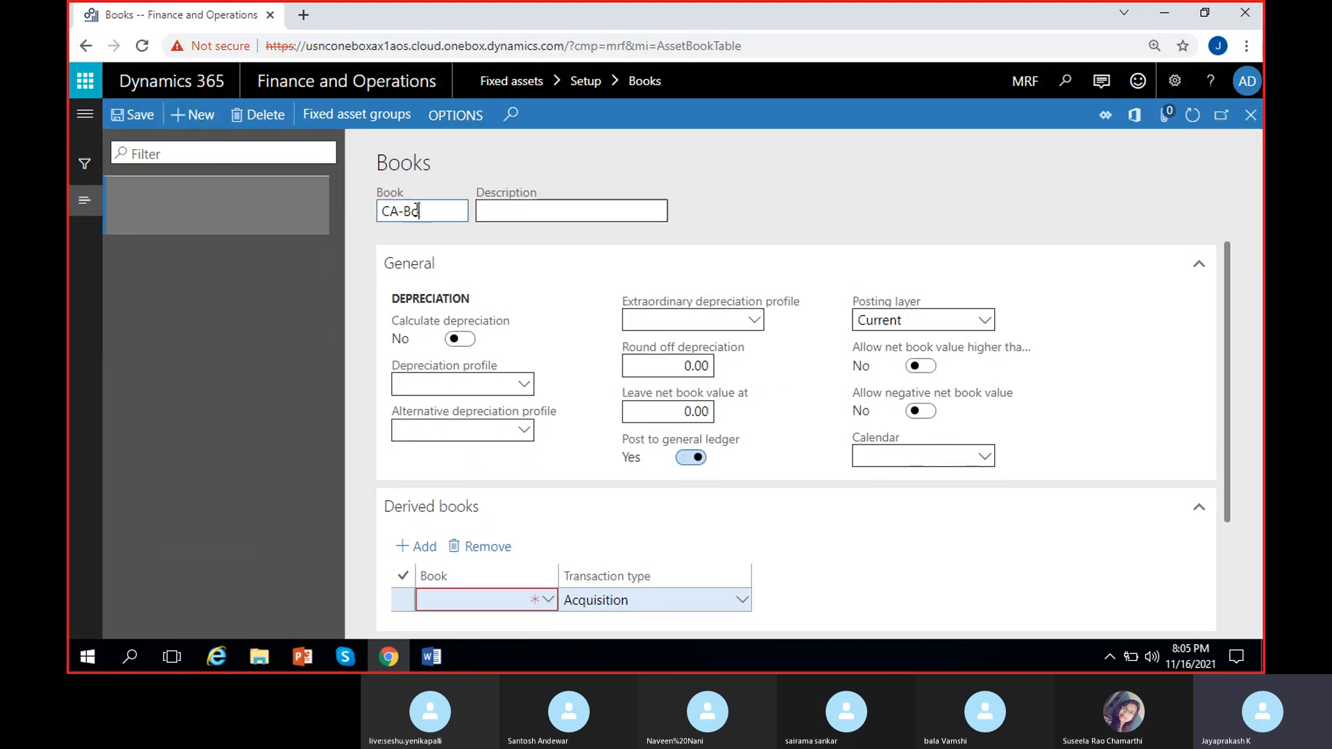
left_click(491, 210)
type("Company")
type("s ACt")
key("BackSpace")
key("BackSpace")
key("BackSpace")
key("BackSpace")
key("BackSpace")
key("BackSpace")
type("'s ACt")
key("BackSpace")
key("BackSpace")
type("ct Book")
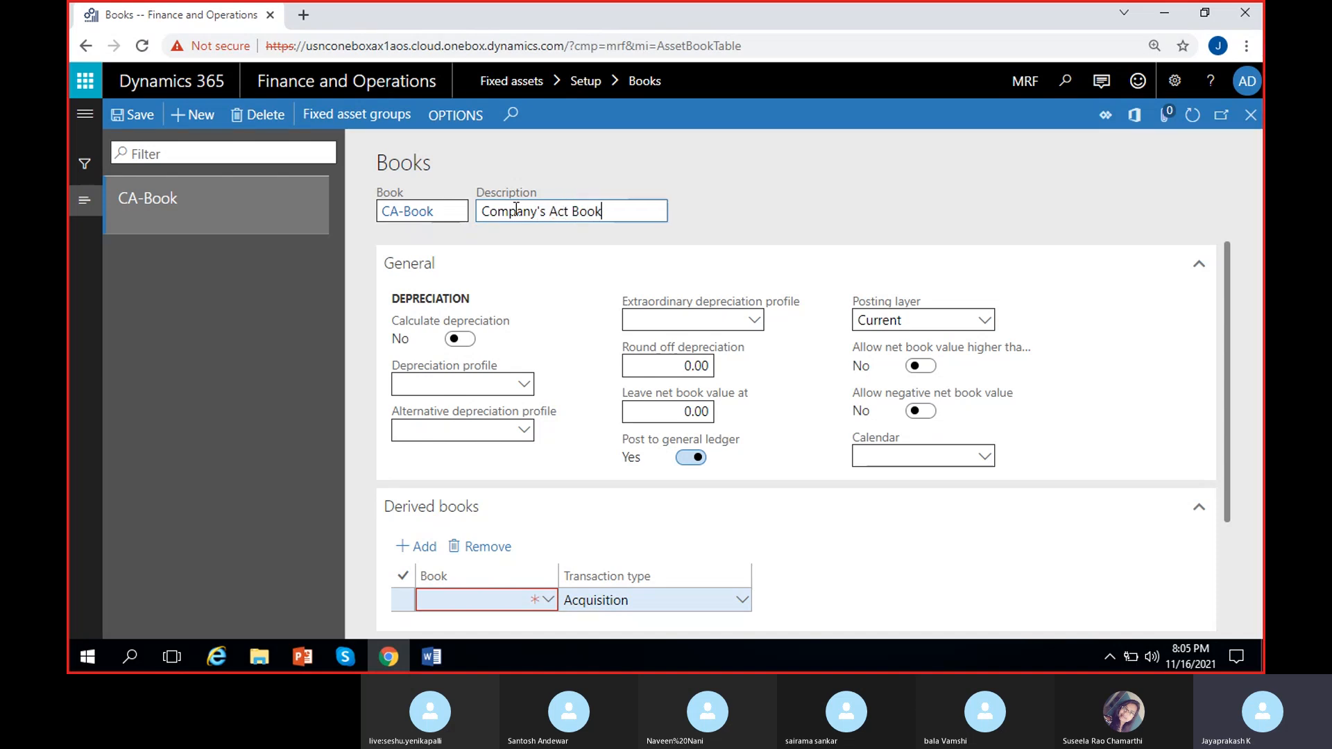
left_click(812, 230)
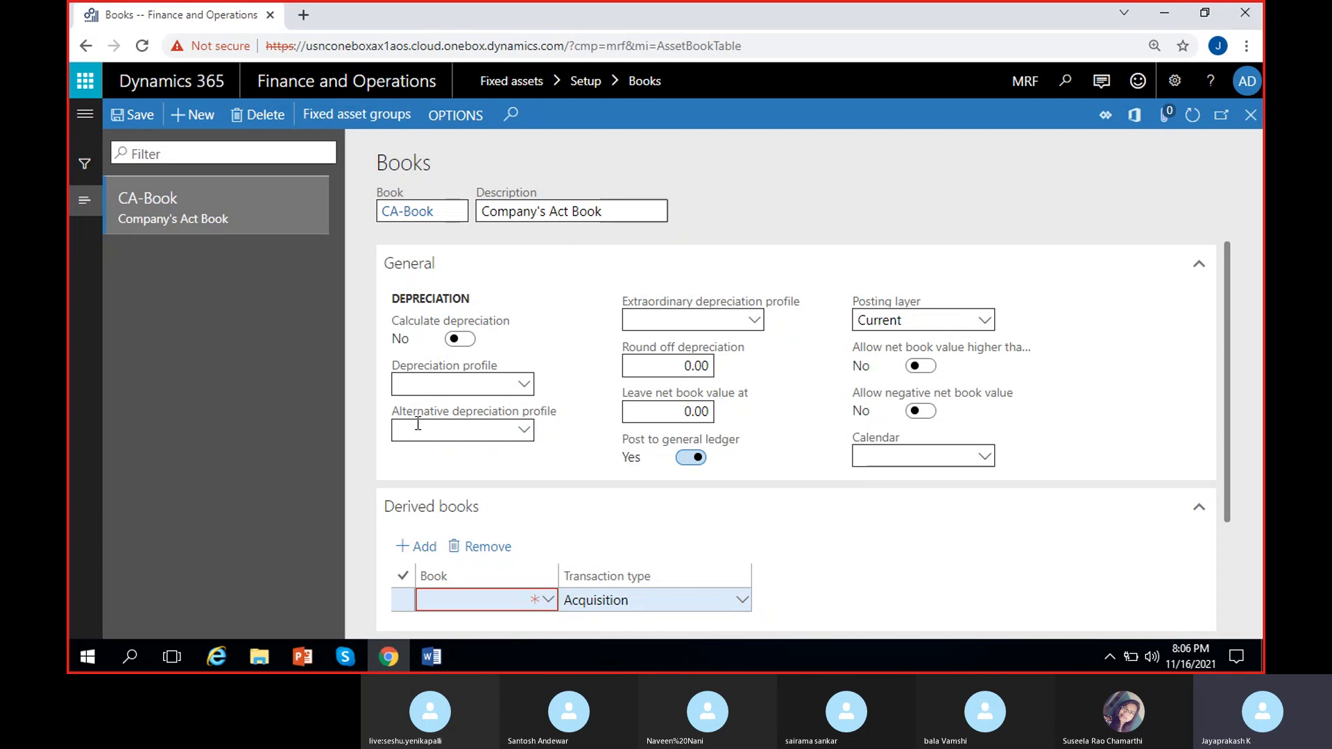
Enable Calculate depreciation for CA-Book and set its depreciation profile to SLSL
left_click(461, 340)
left_click(526, 386)
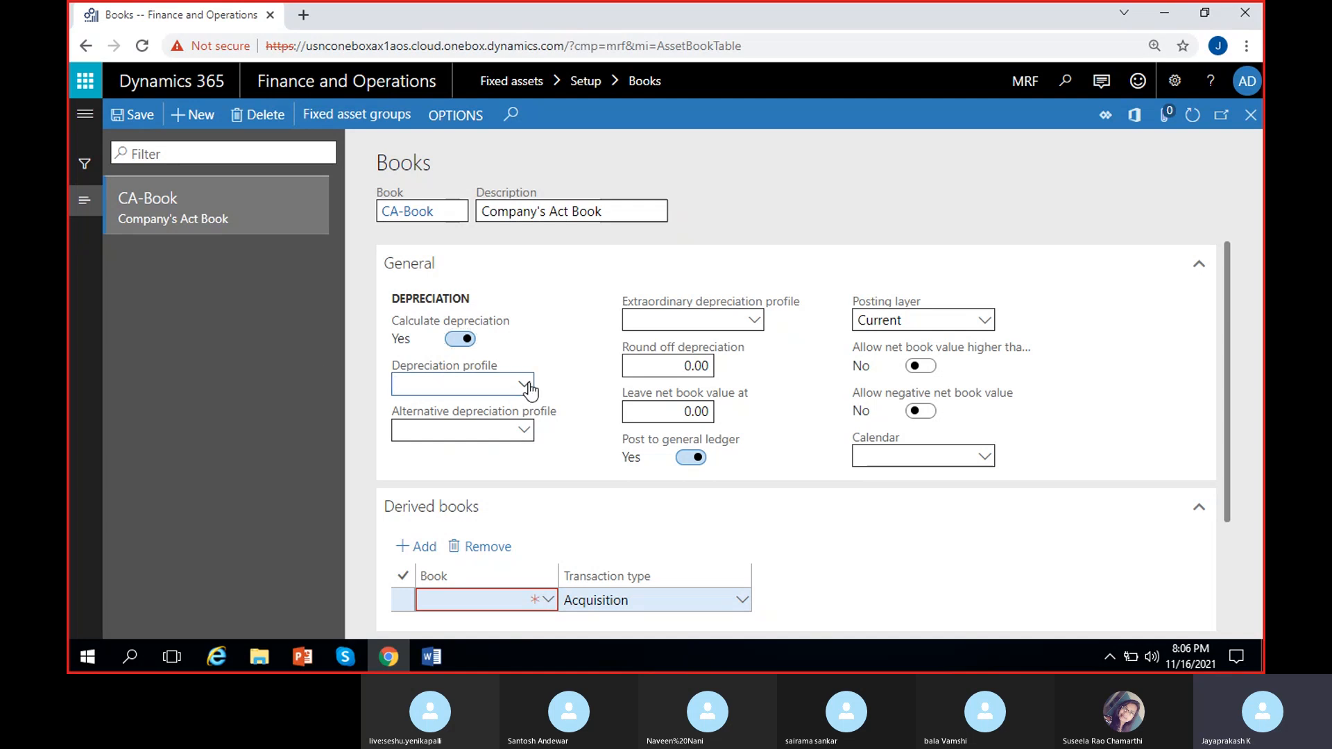
left_click(525, 385)
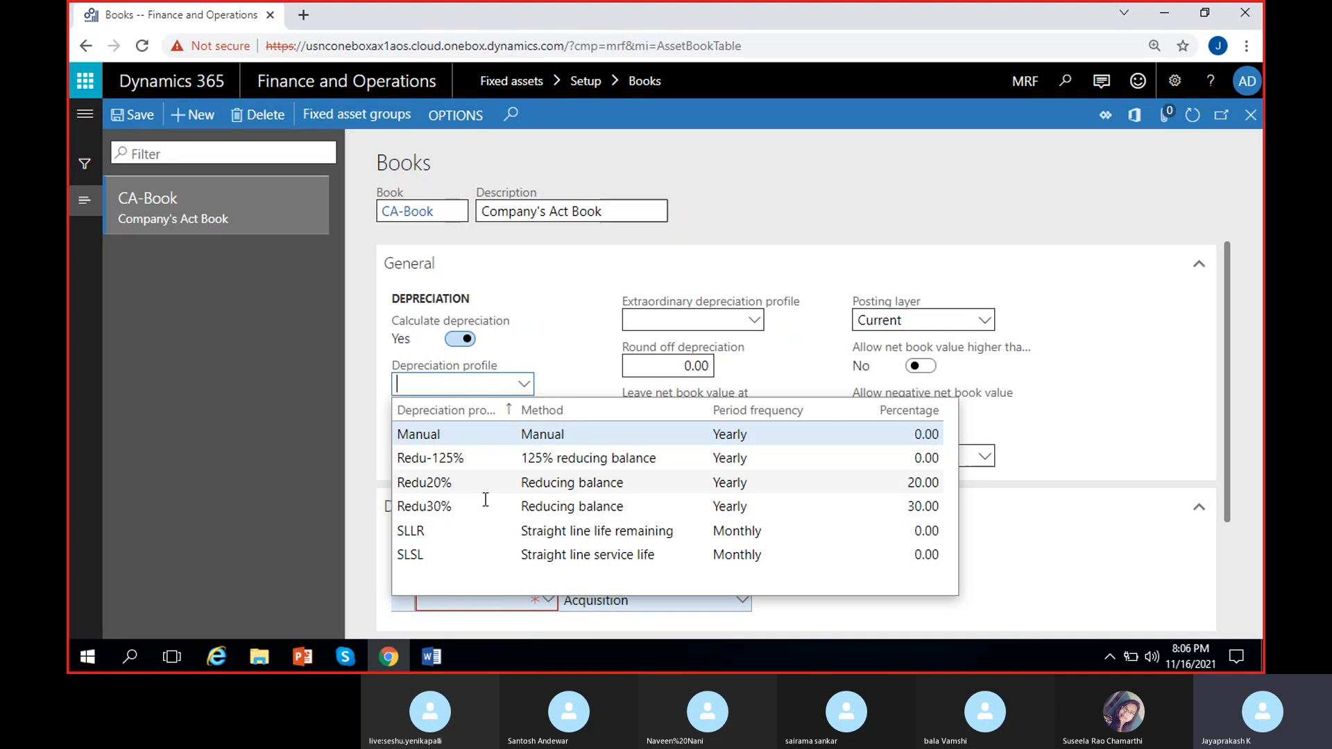
left_click(423, 552)
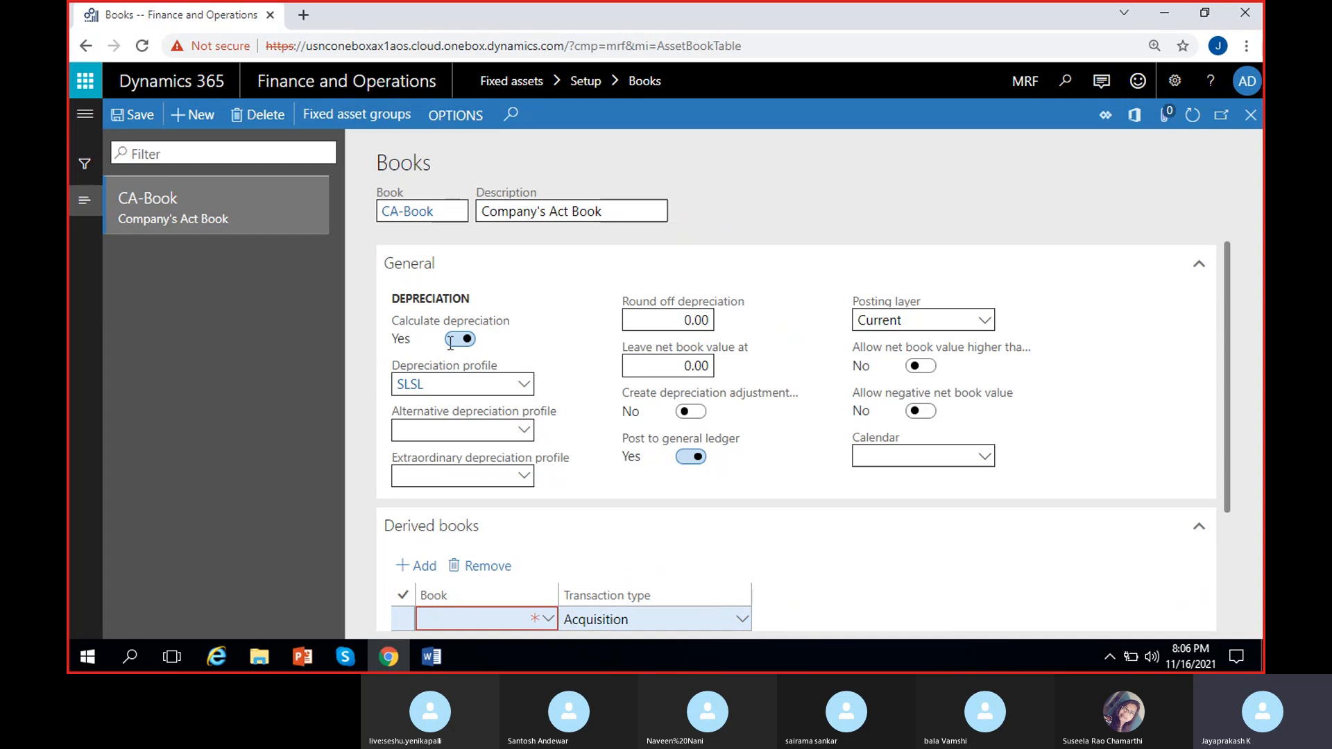
mouse_move(408, 374)
left_click(467, 381)
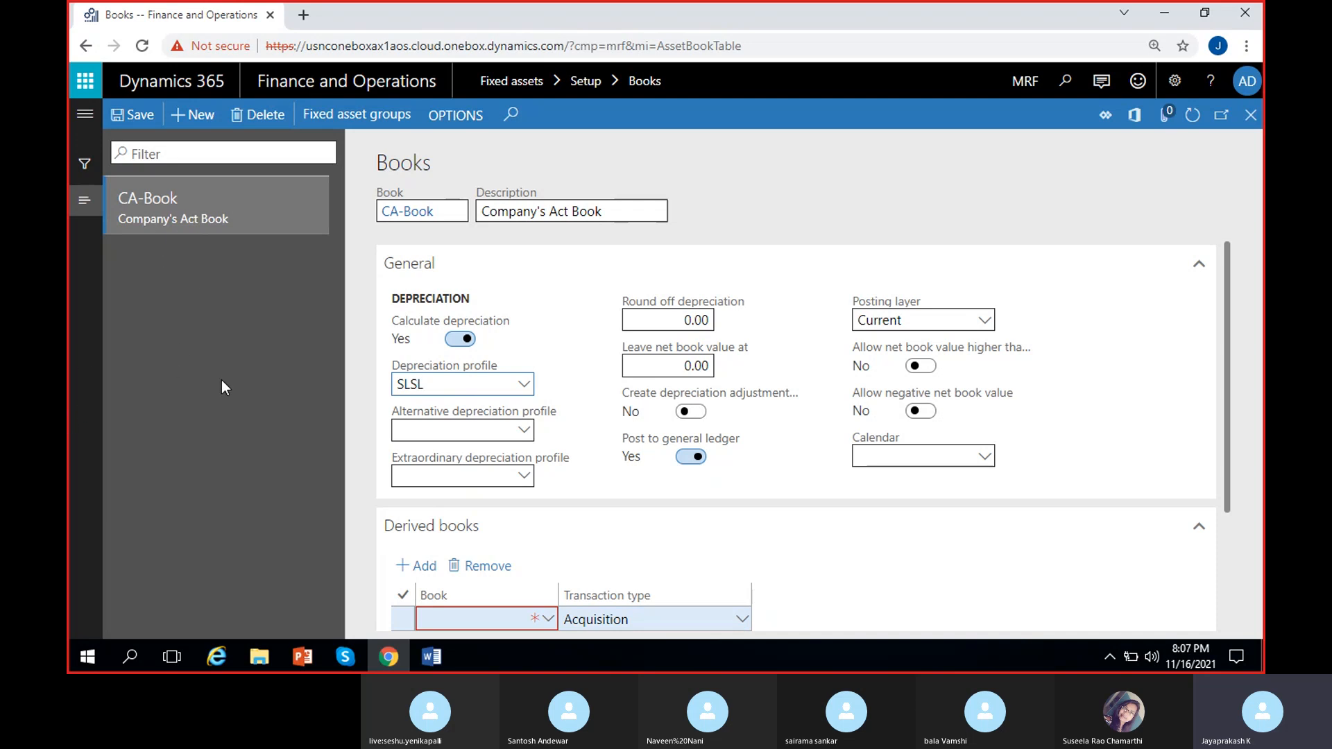
left_click(585, 398)
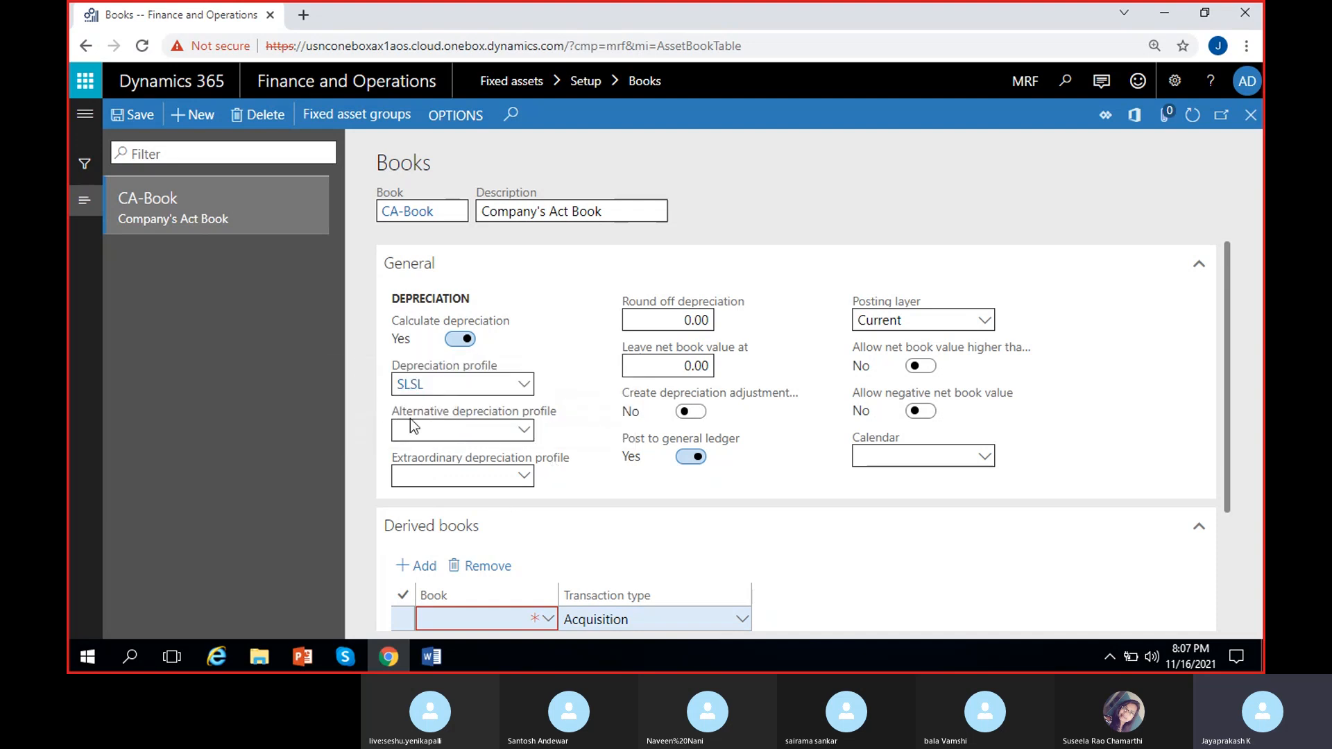
Try to set CA-Book's extraordinary depreciation profile to Redu-125%
left_click(481, 478)
left_click(553, 474)
left_click(526, 474)
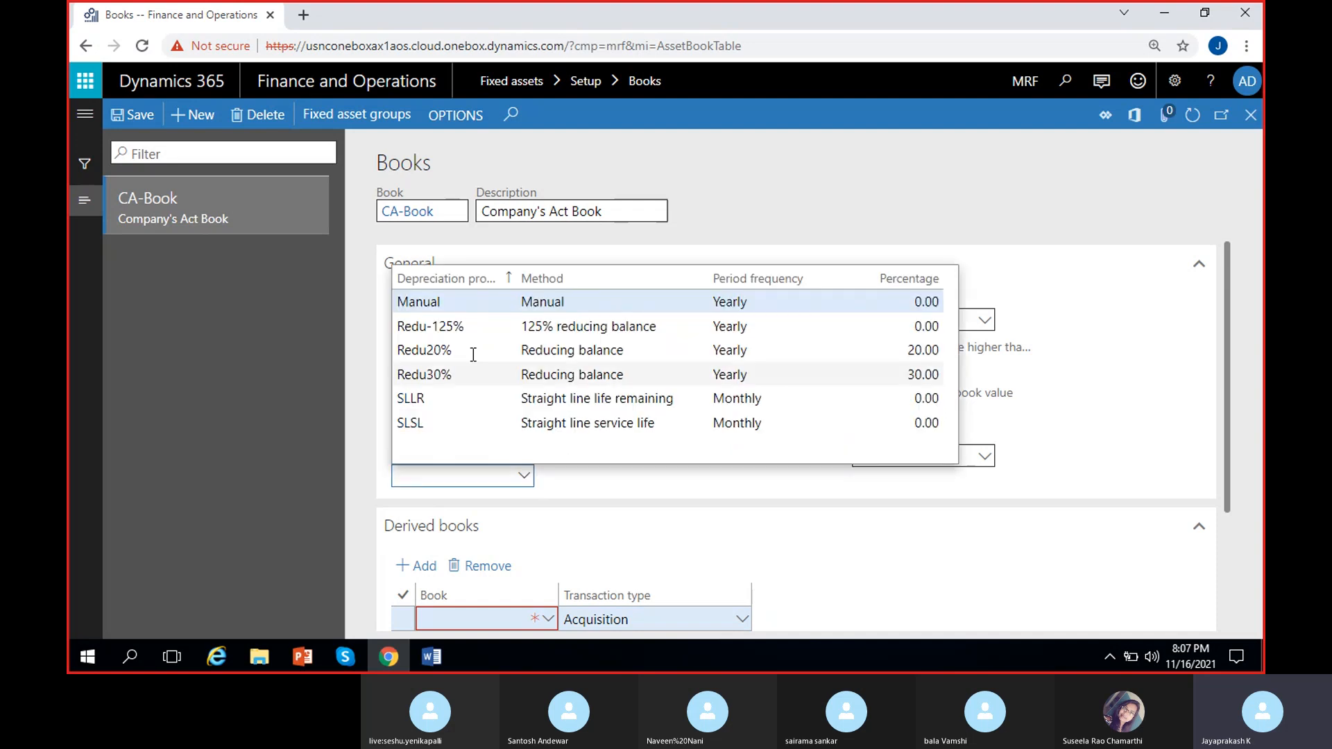
left_click(451, 326)
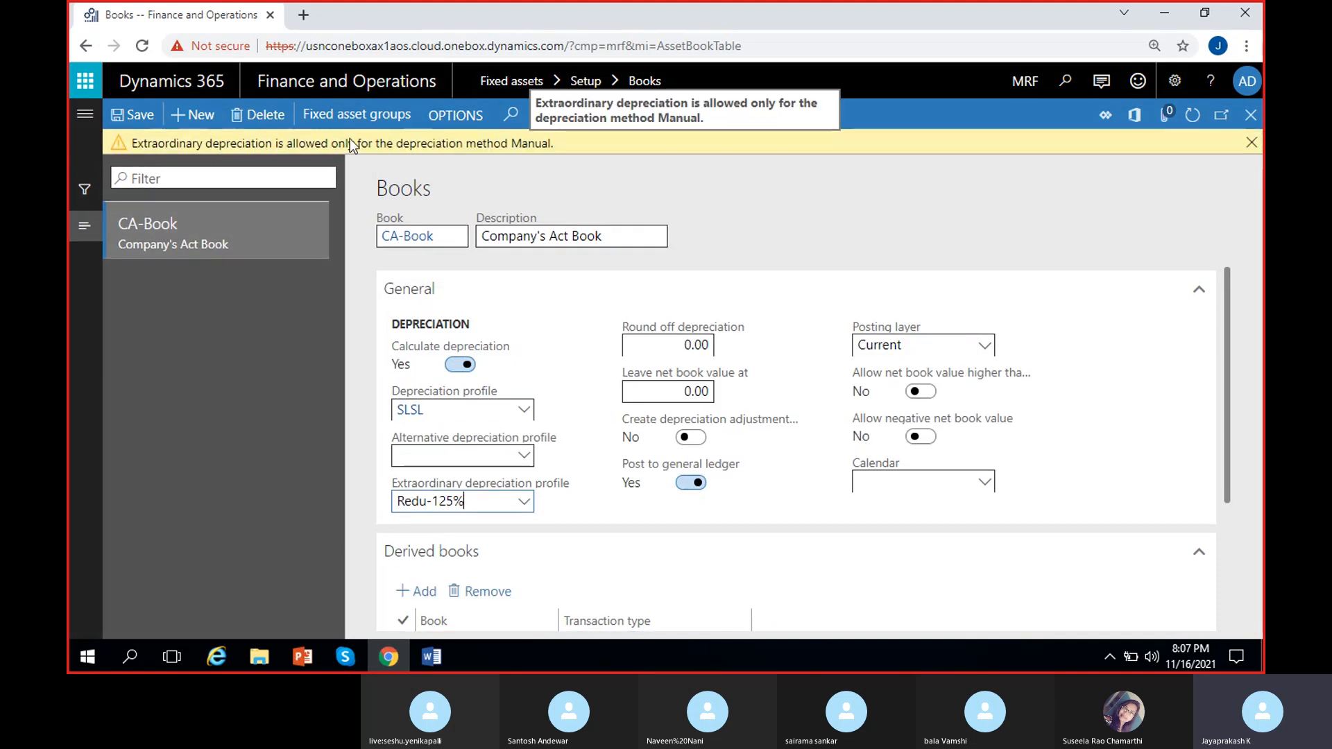
left_click(1252, 144)
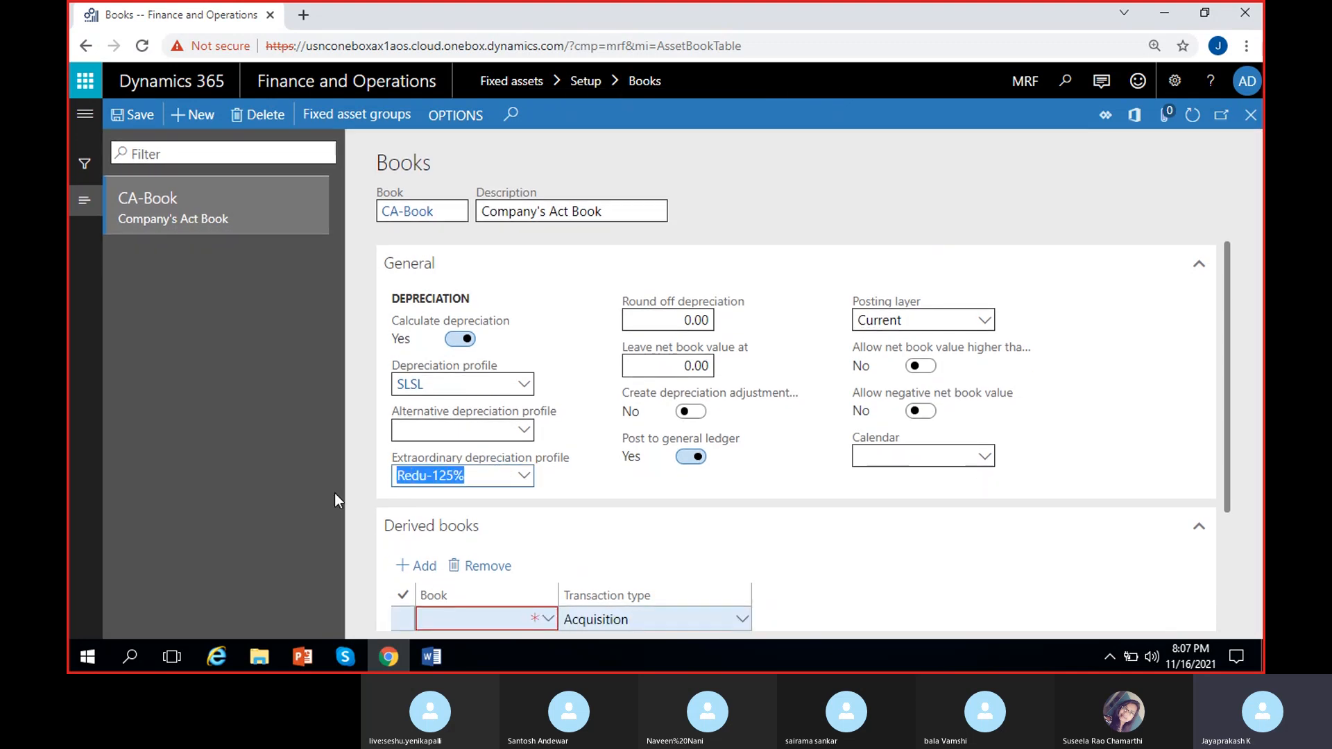
Clear CA-Book's extraordinary depreciation profile and set it to Manual
key("Delete")
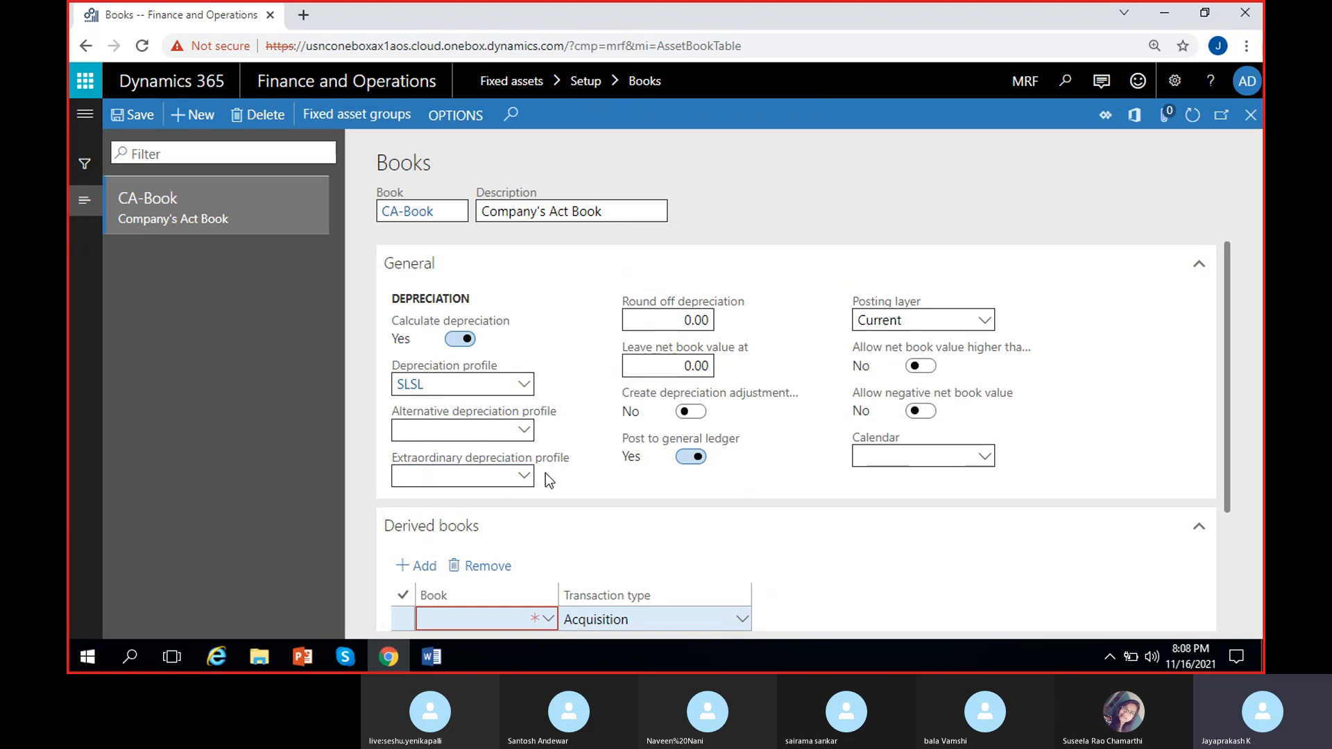
left_click(525, 477)
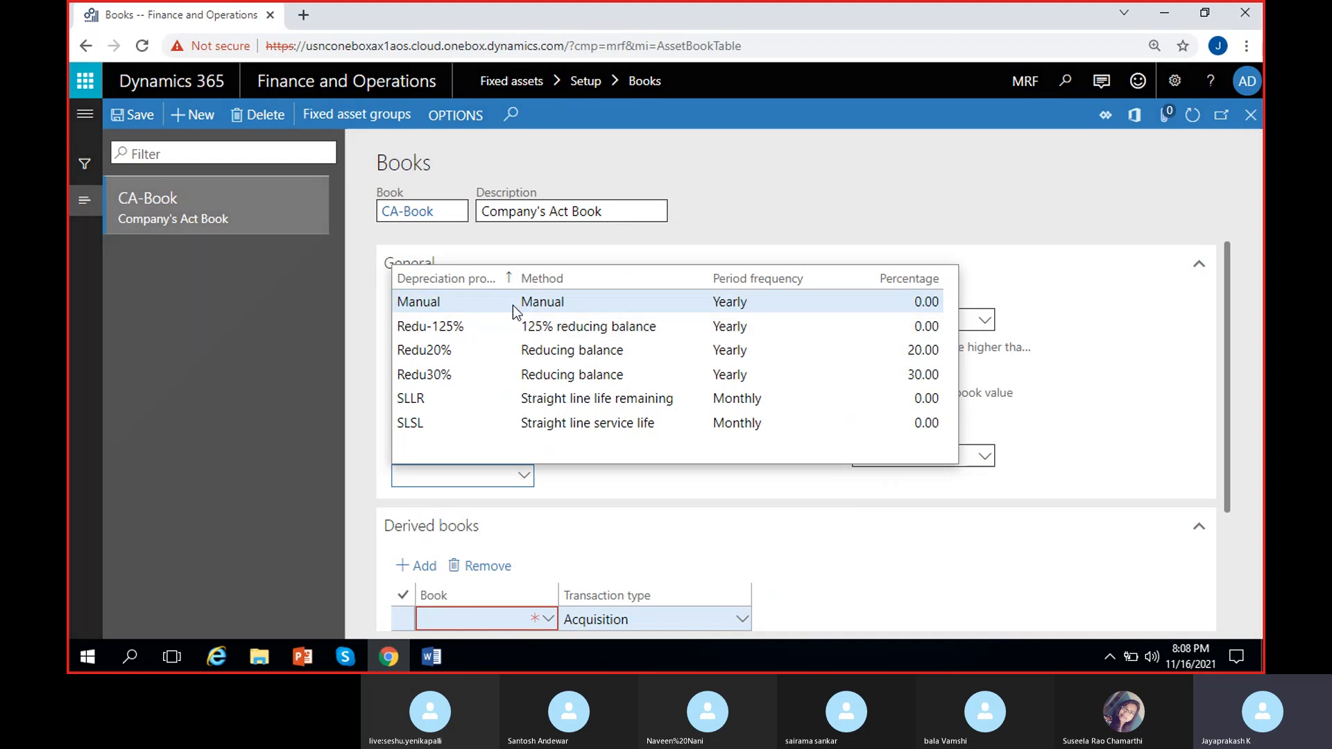
left_click(595, 303)
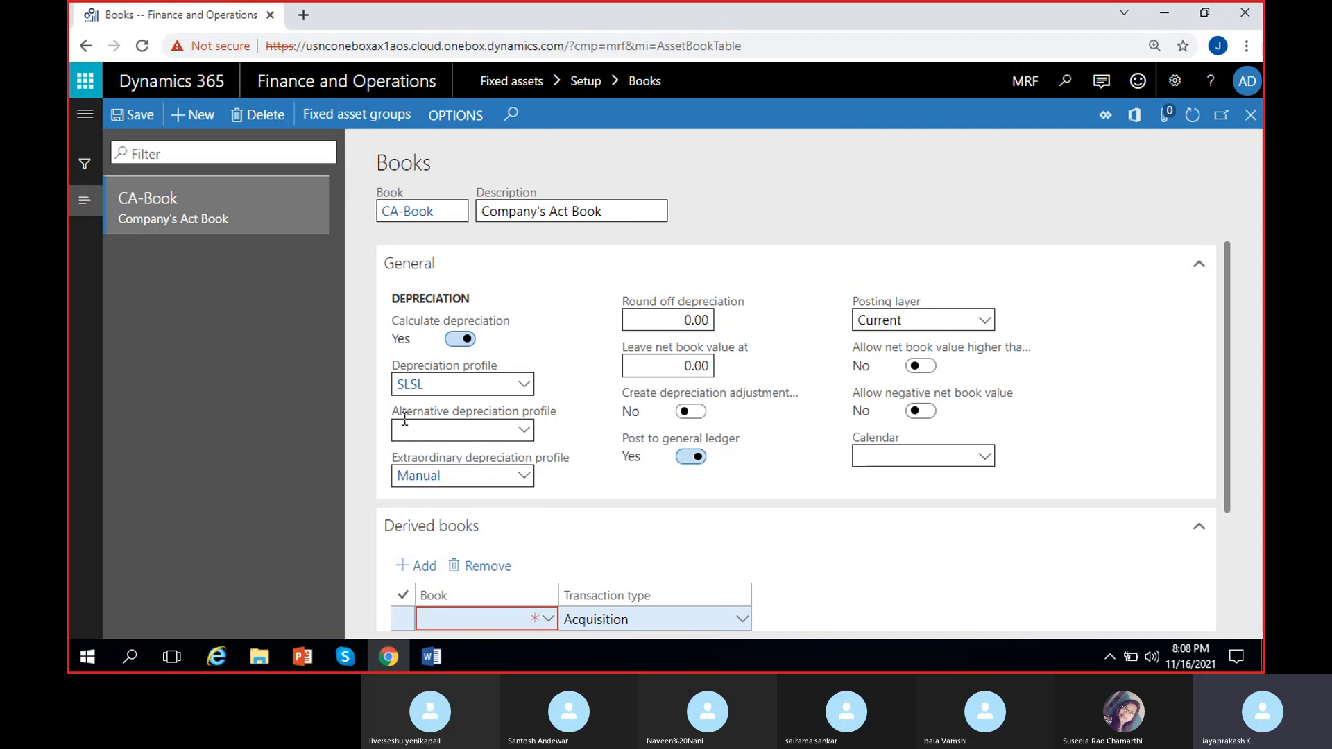
Try to set CA-Book's alternative depreciation profile to Redu-125%
left_click(442, 660)
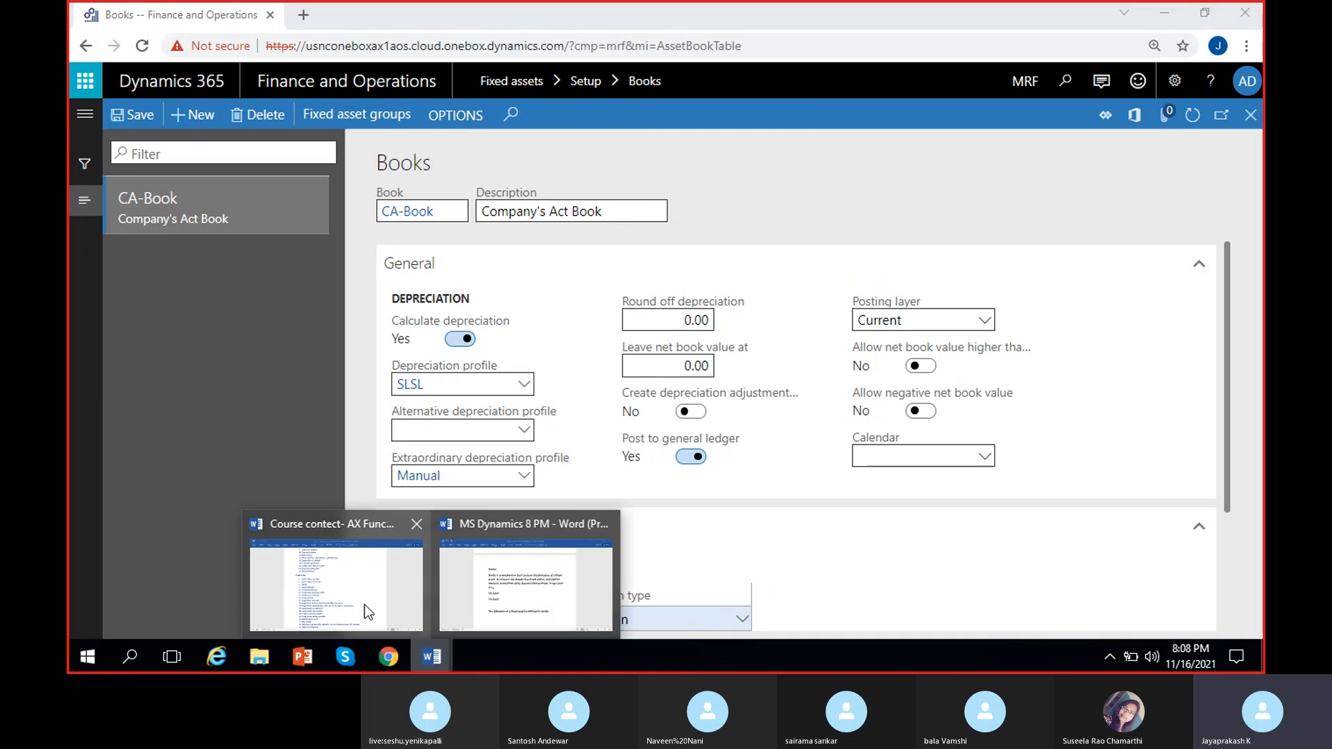
left_click(572, 408)
left_click(521, 436)
left_click(455, 279)
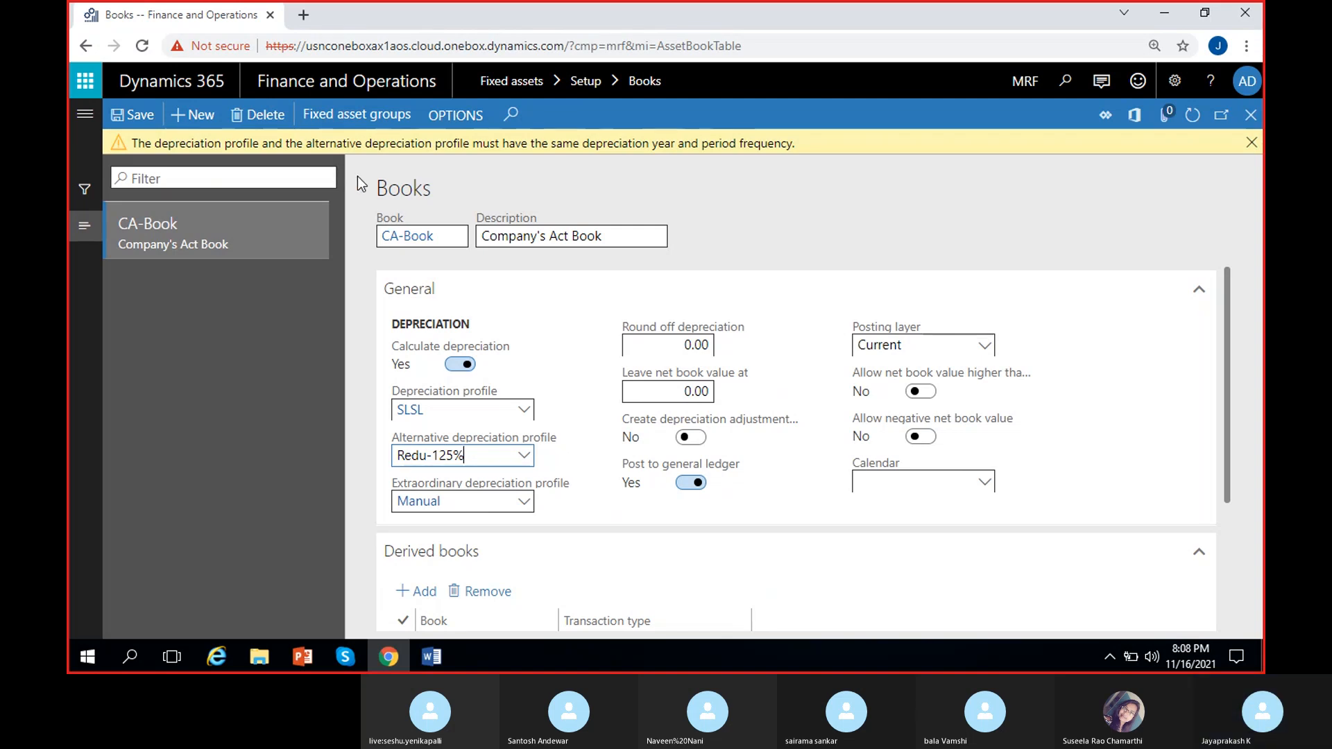
left_click(1252, 143)
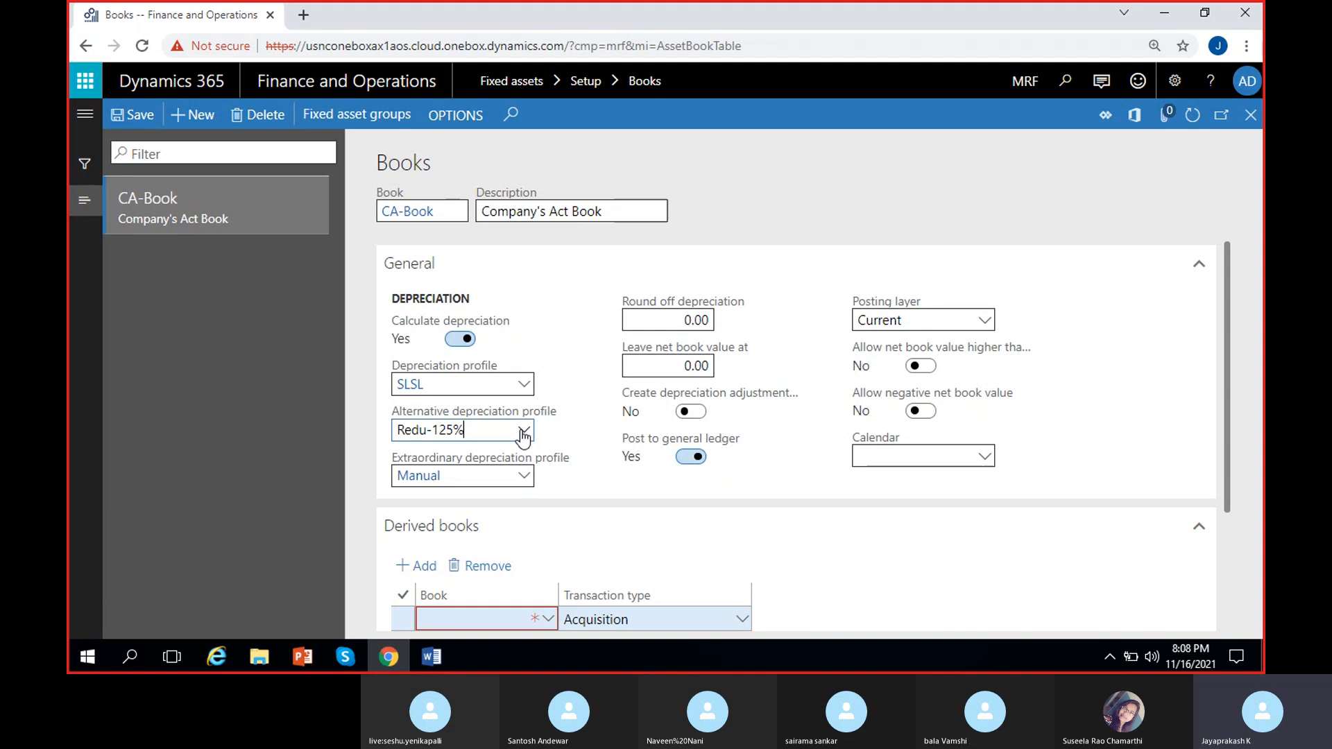
Clear the alternative depreciation profile of CA-Book
left_click(524, 433)
key("BackSpace")
key("BackSpace")
key("BackSpace")
key("BackSpace")
key("BackSpace")
key("BackSpace")
key("BackSpace")
key("BackSpace")
key("BackSpace")
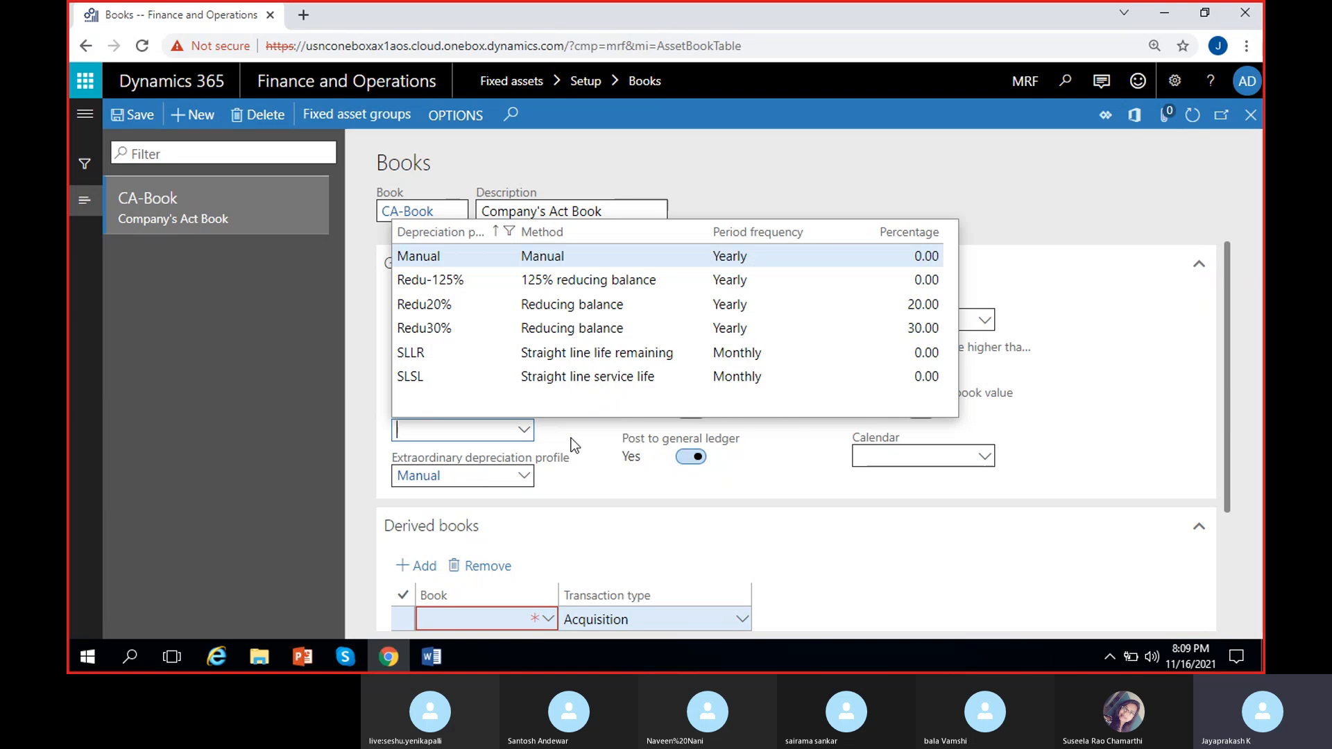
Open the depreciation profile details from the alternative profile field and select the Redu-125% profile
right_click(526, 436)
left_click(555, 518)
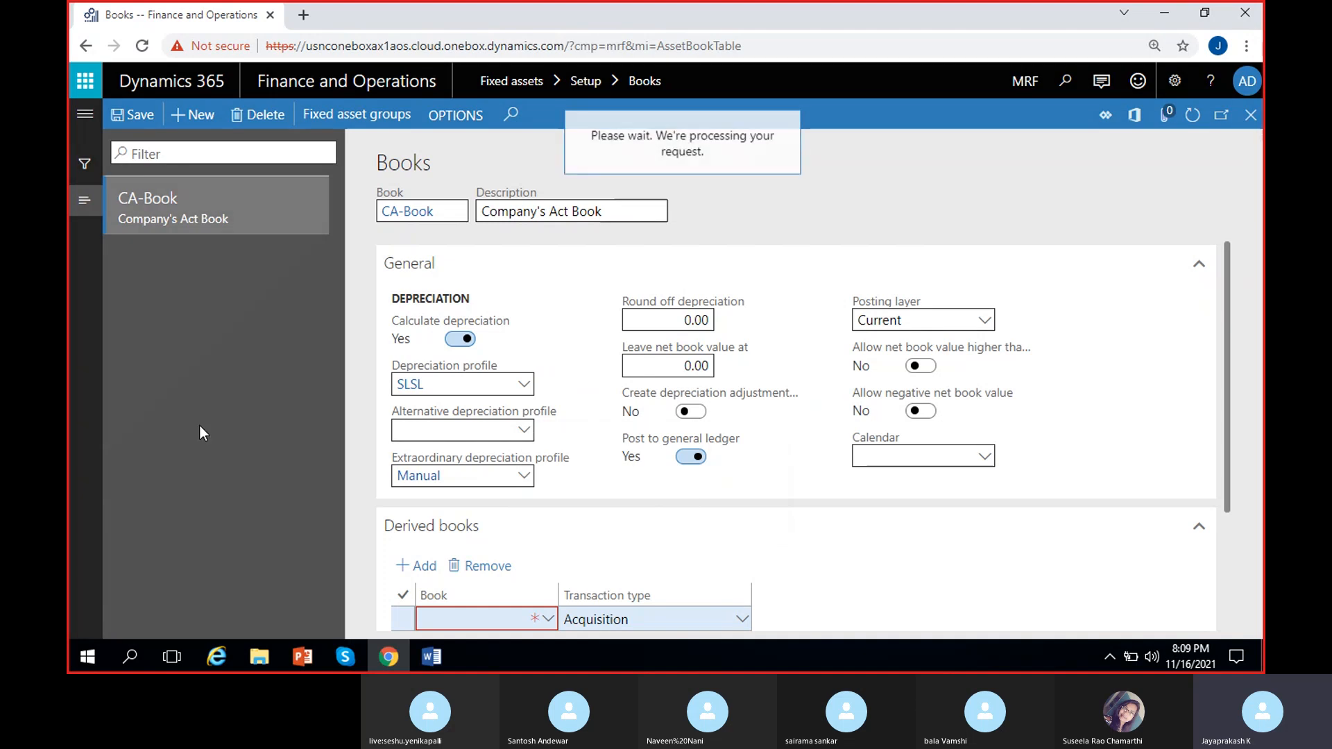
left_click(216, 263)
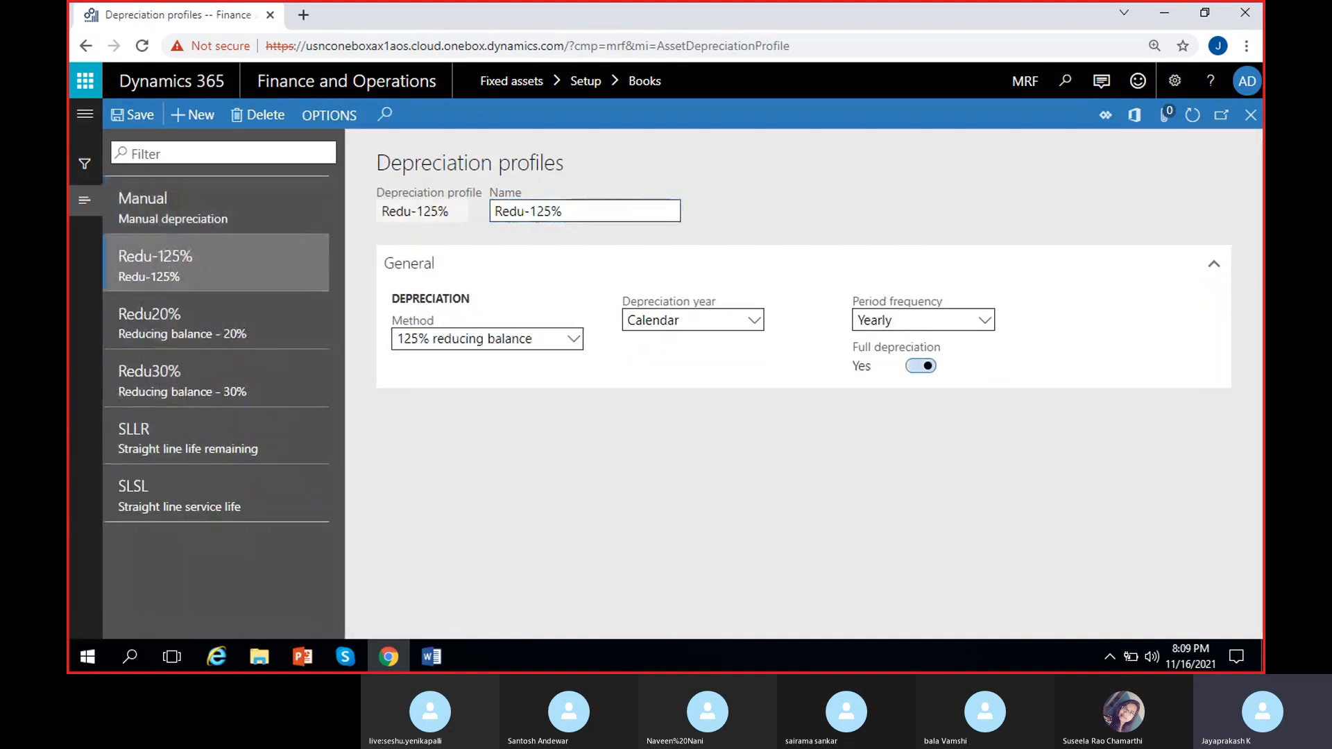
Set the Redu-125% depreciation profile's period frequency to Monthly and return to the Books form
mouse_move(994, 347)
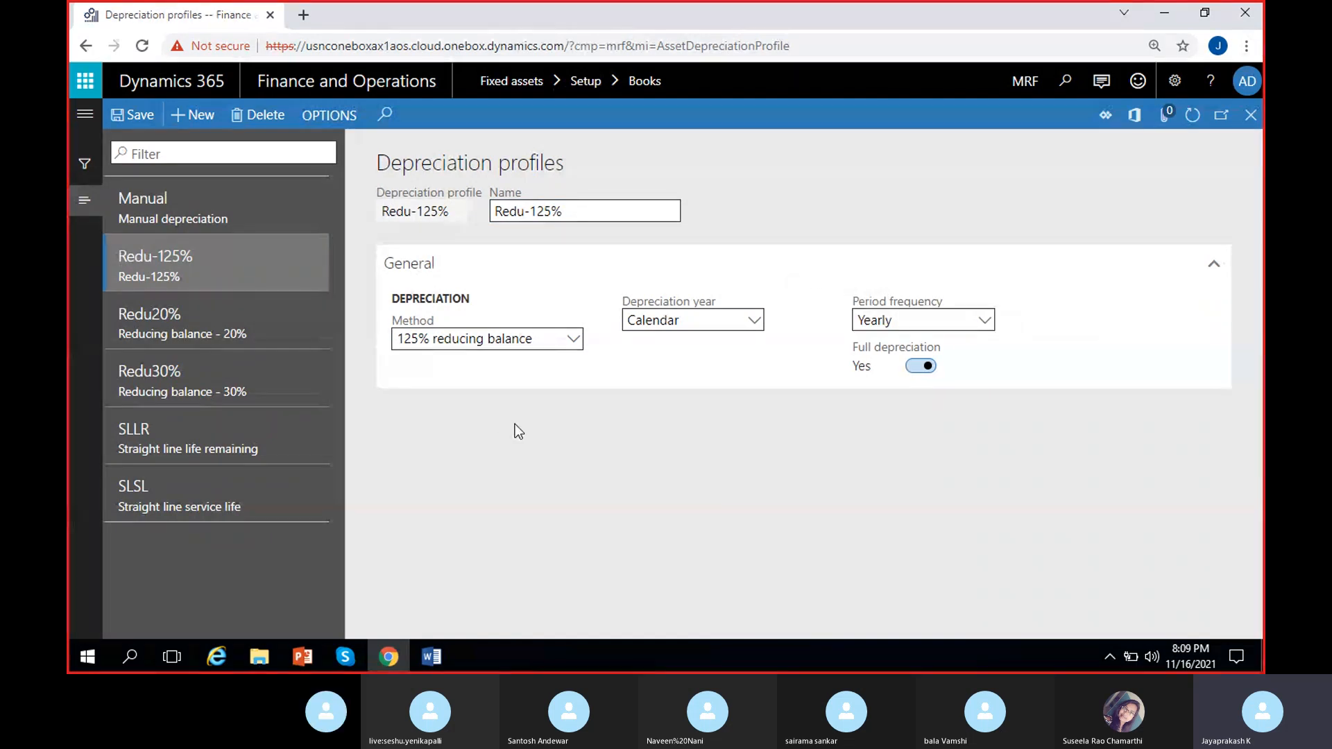
left_click(983, 320)
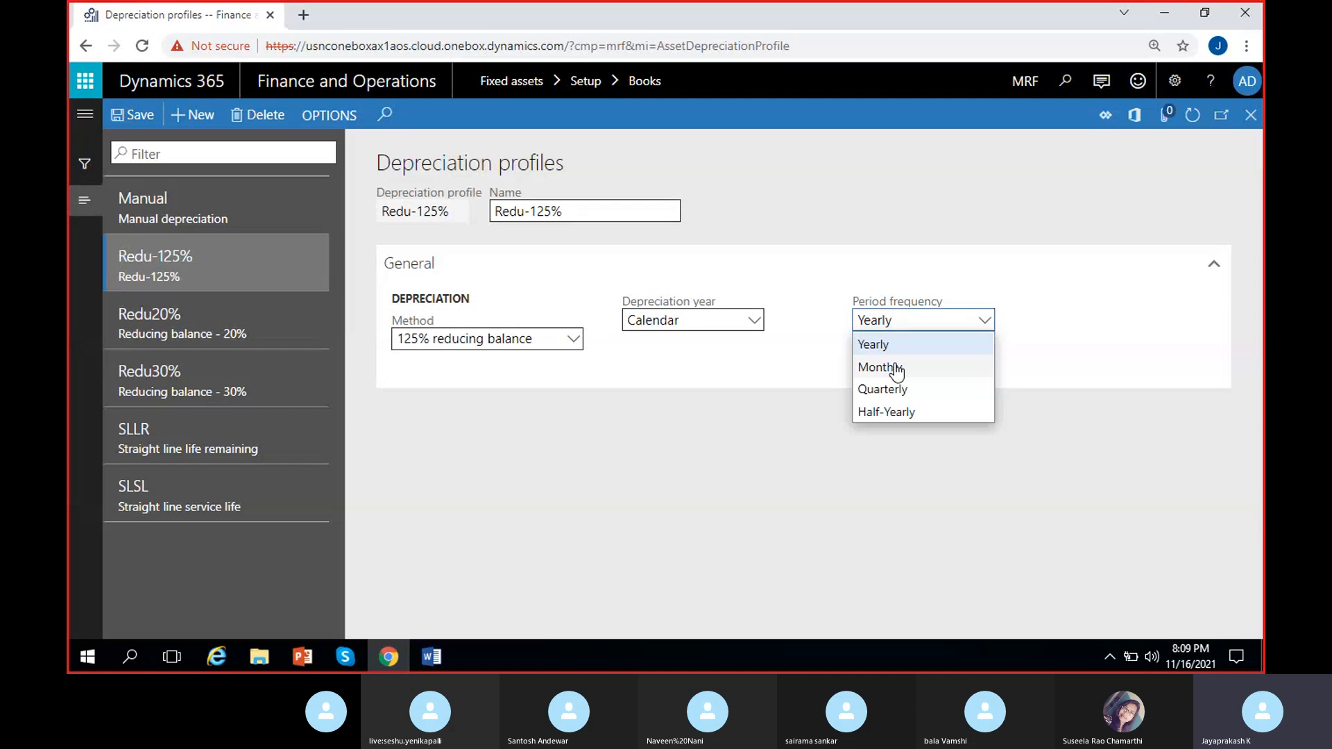
left_click(896, 368)
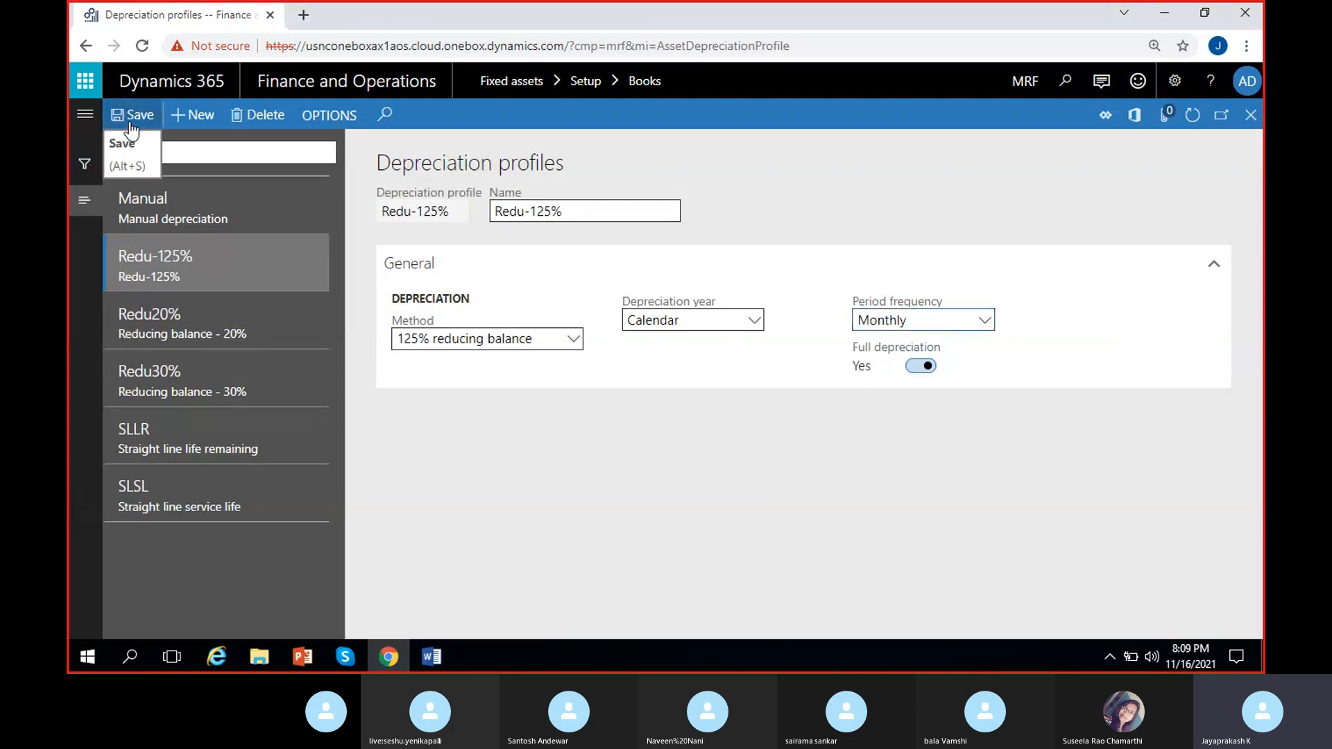
left_click(1251, 115)
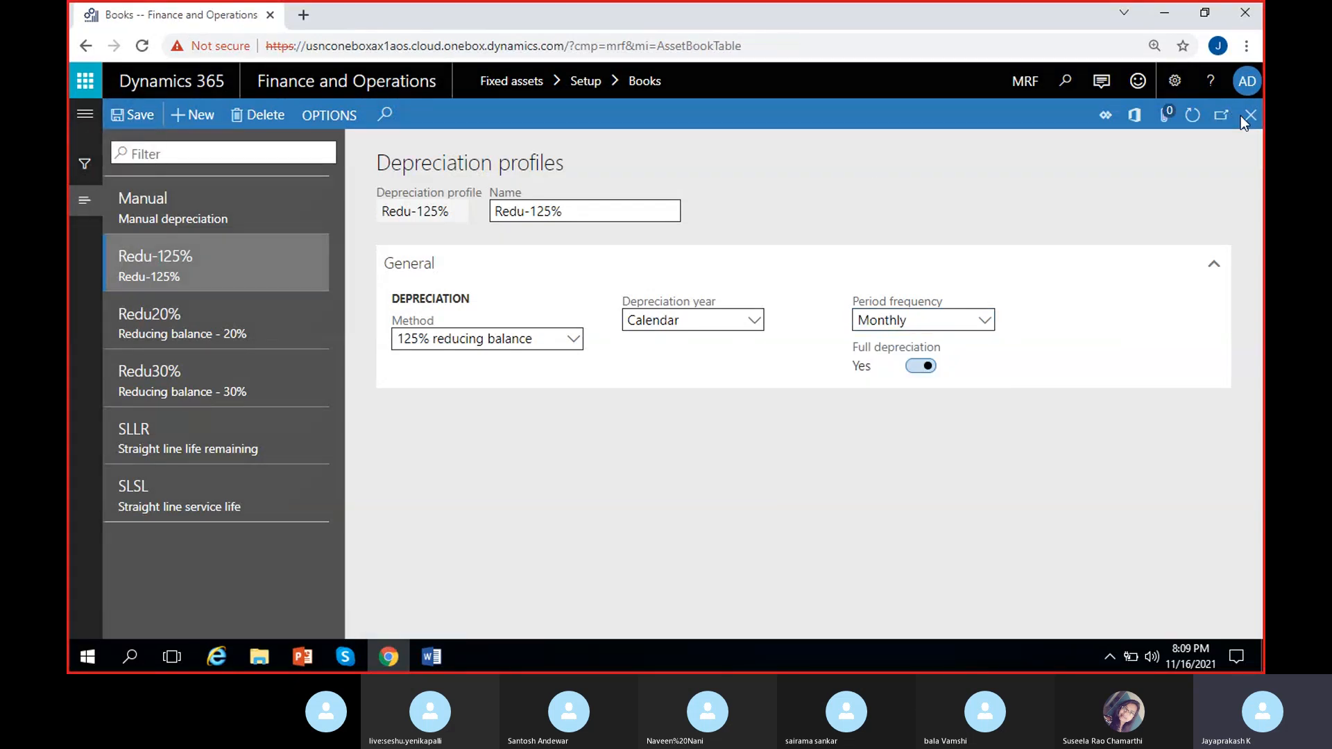
Set CA-Book's alternative depreciation profile to Redu-125% and save the book
left_click(522, 431)
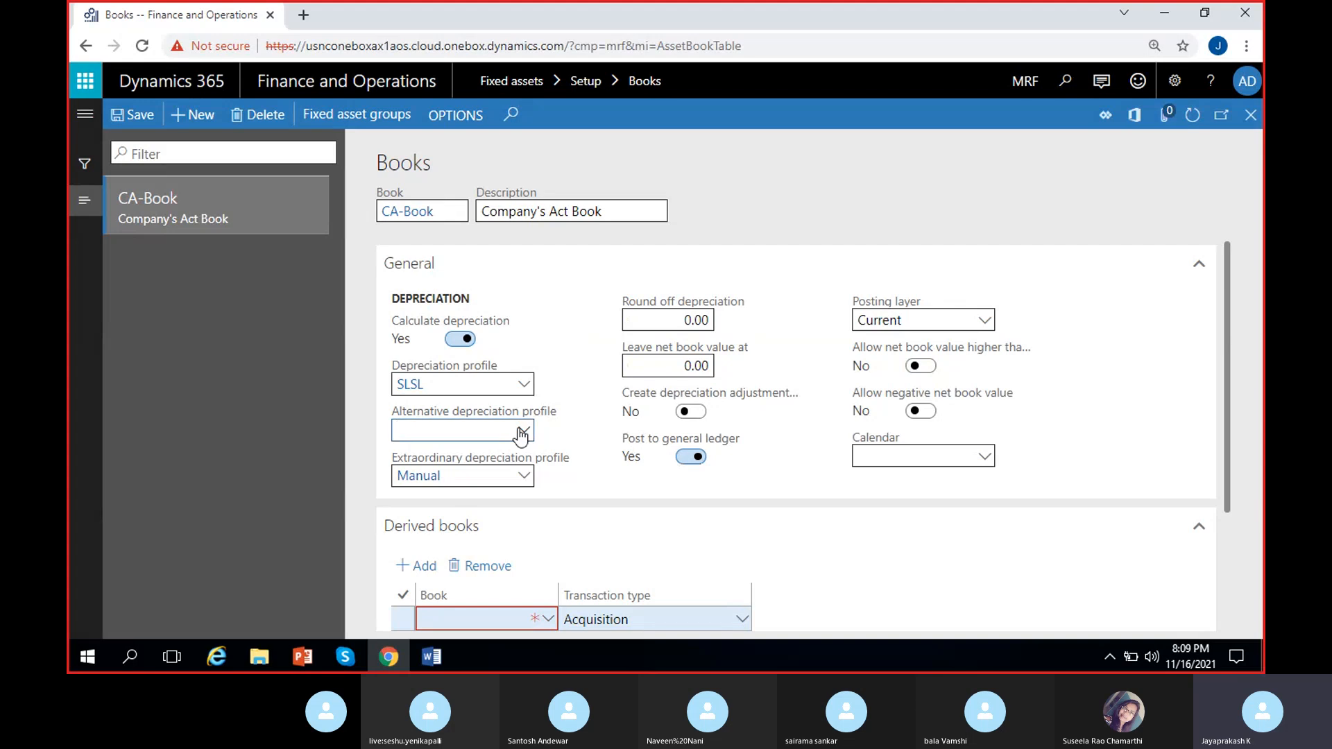
left_click(427, 281)
left_click(138, 116)
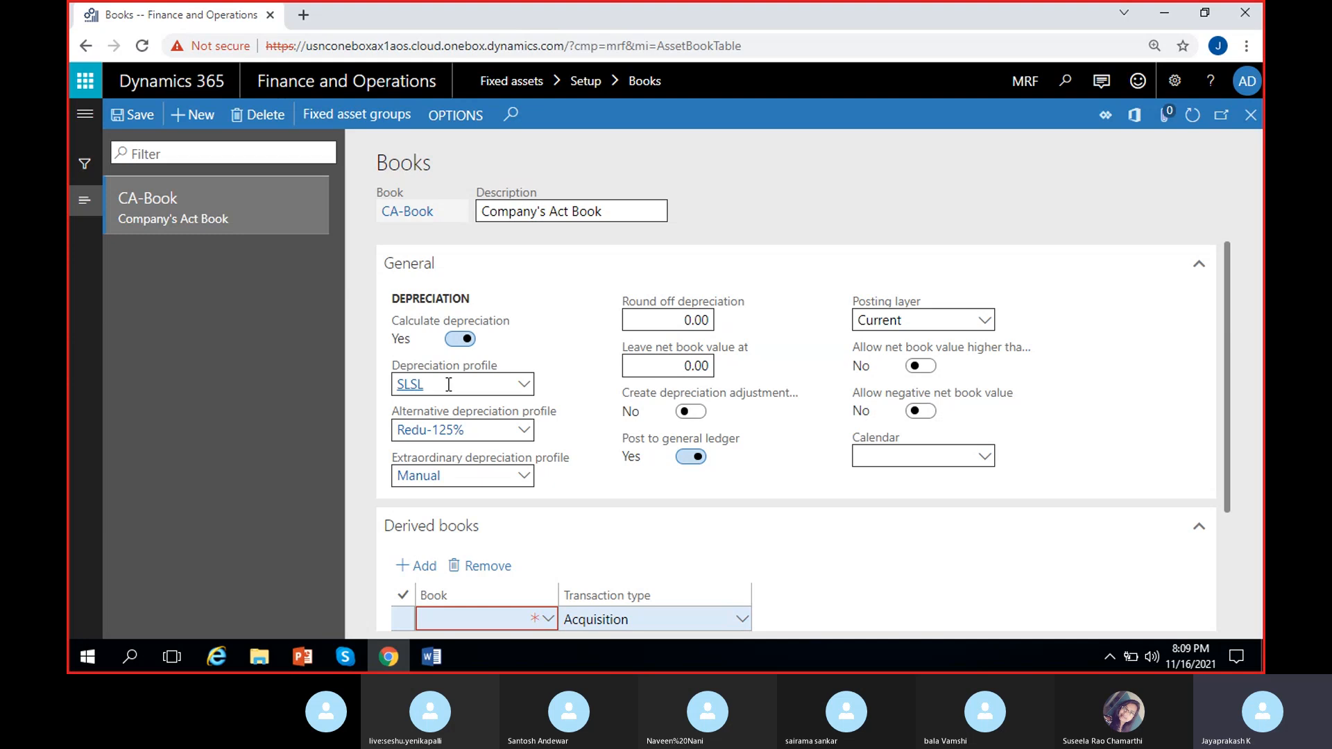
Clear CA-Book's alternative depreciation profile and select Redu-125% again
mouse_move(449, 384)
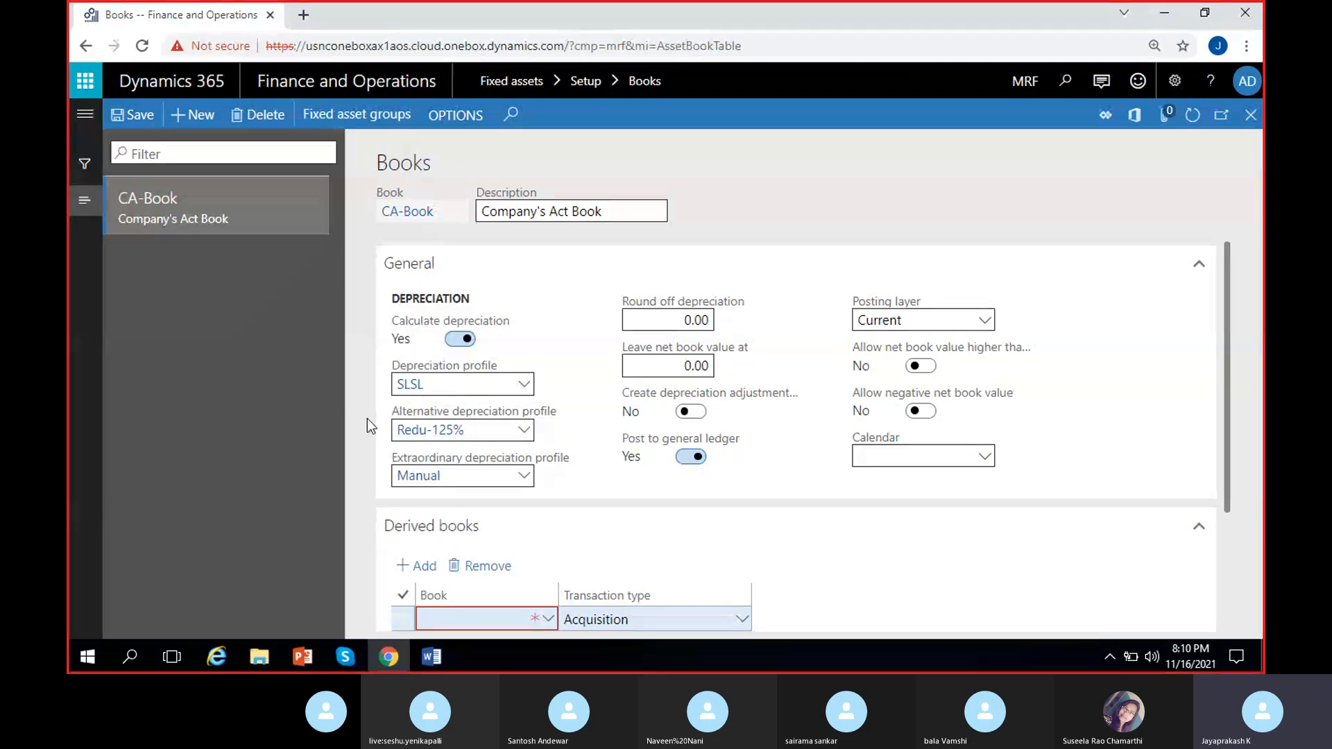
left_click(399, 434)
key("BackSpace")
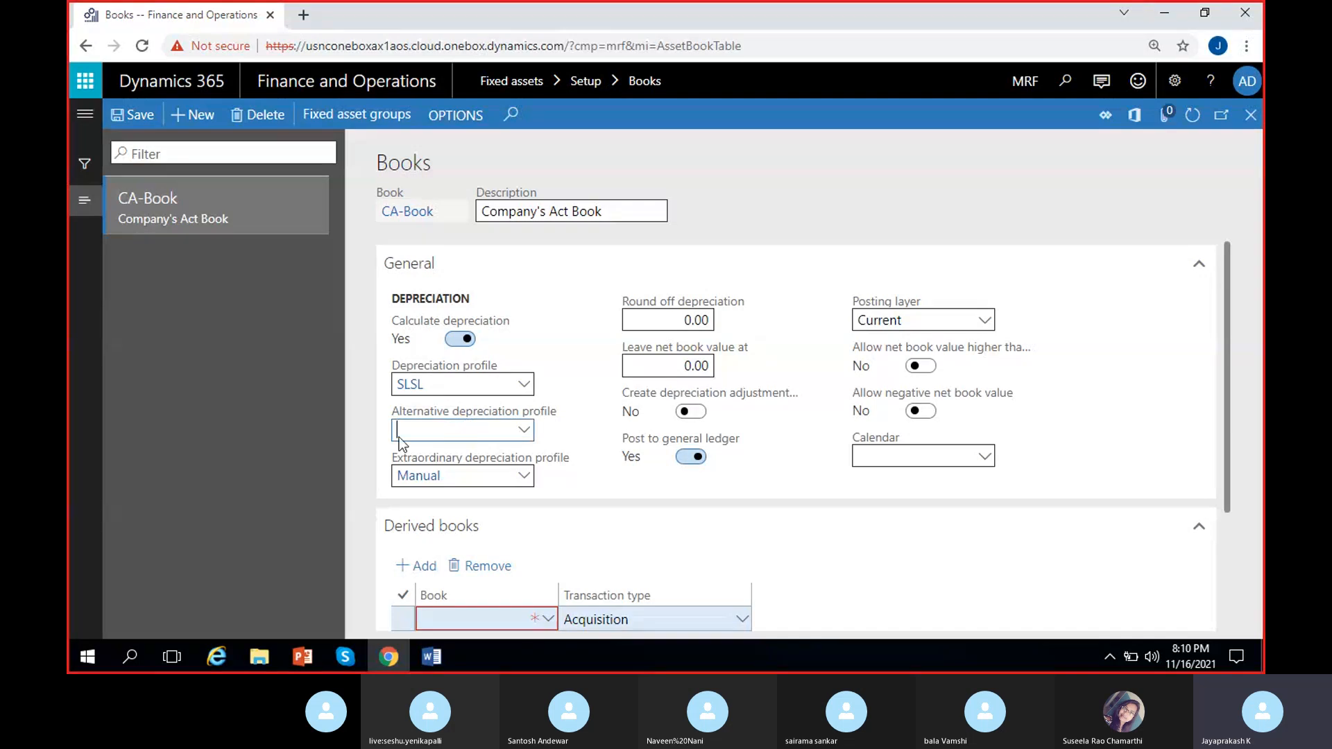
left_click(531, 435)
left_click(430, 280)
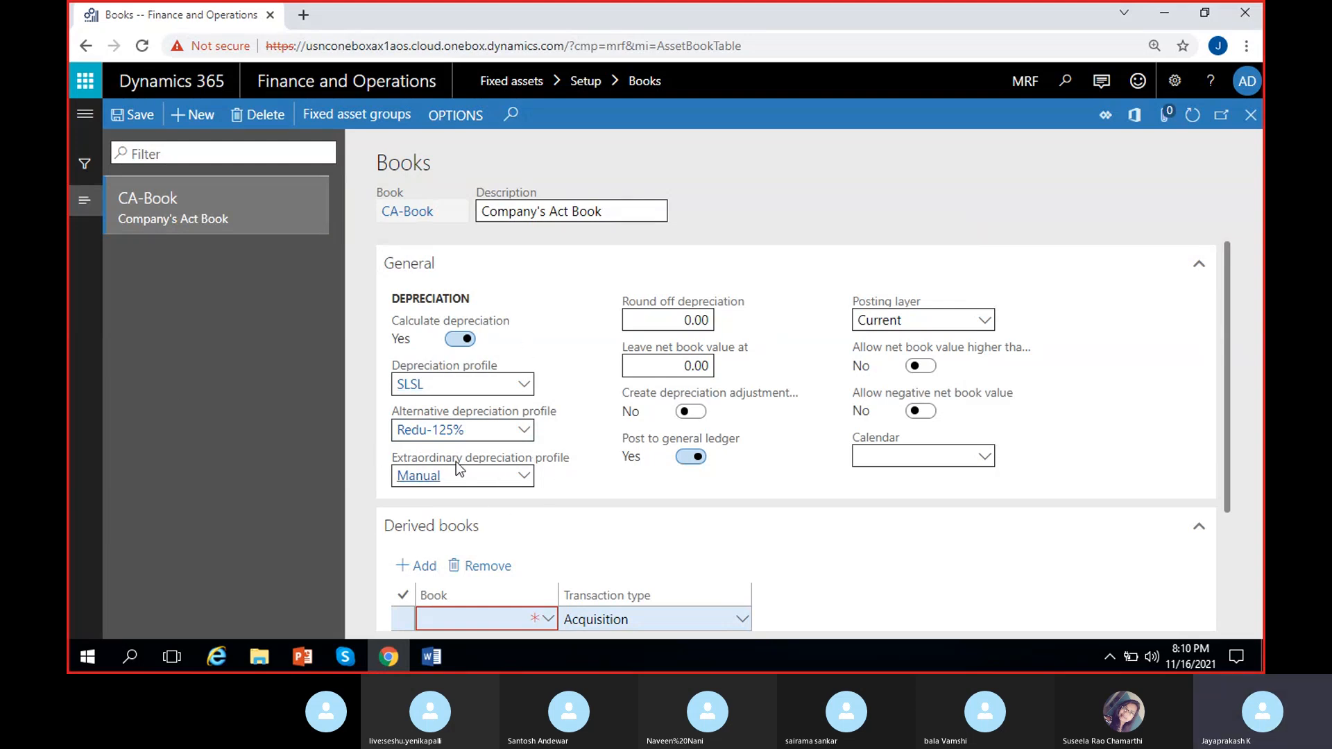
Set CA-Book's round off depreciation amount to 0.10
mouse_move(472, 462)
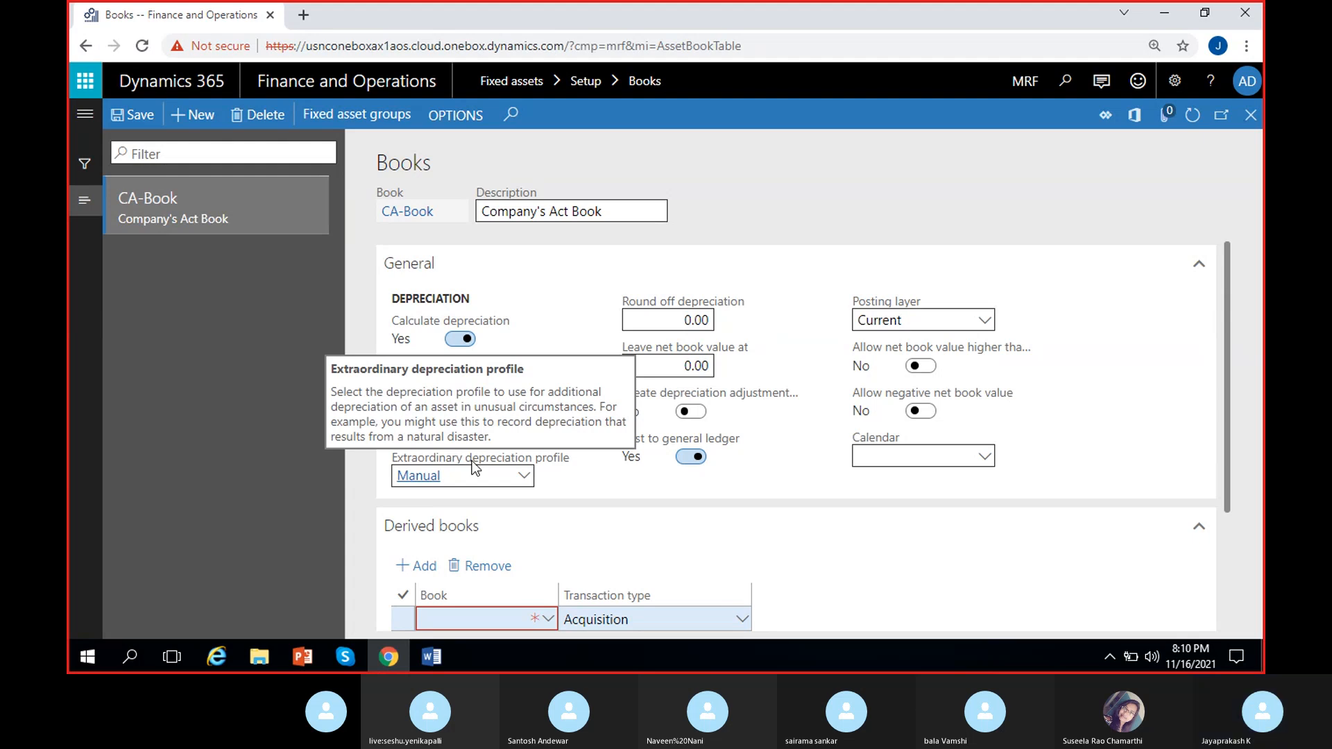
mouse_move(555, 454)
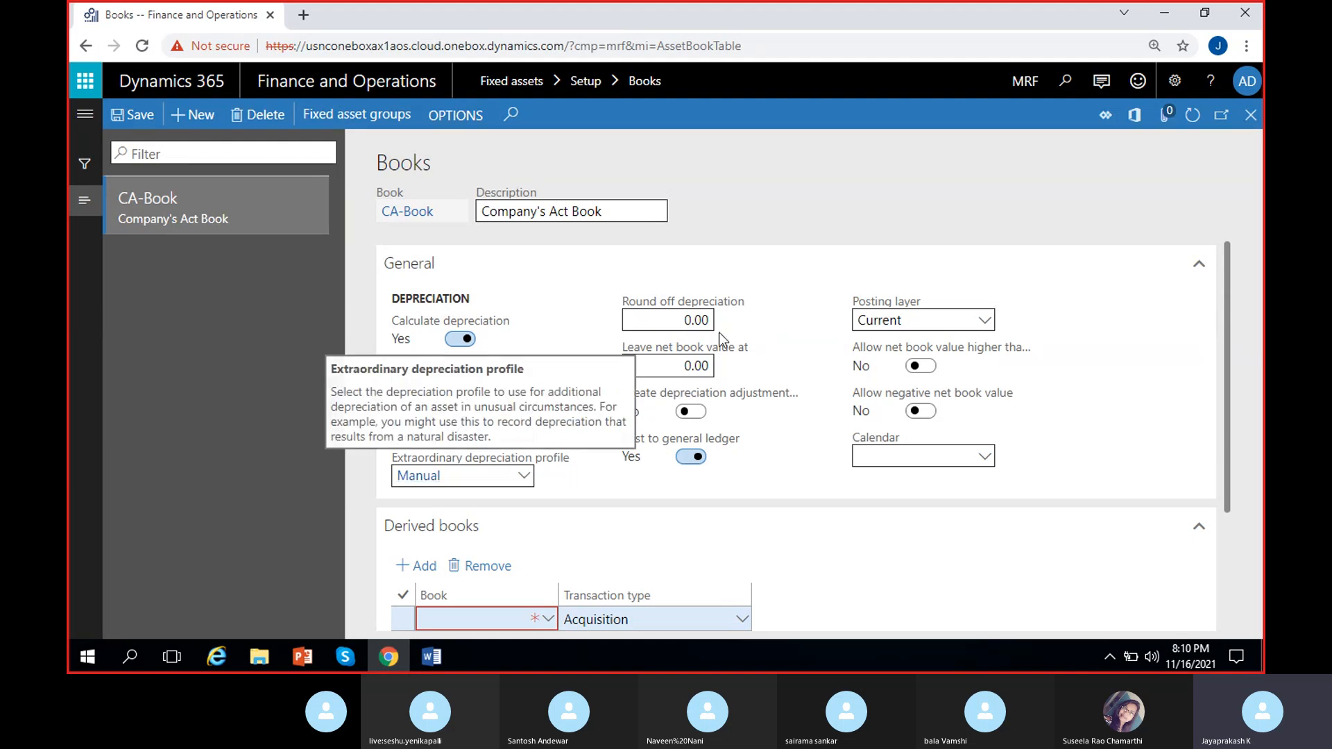
mouse_move(712, 302)
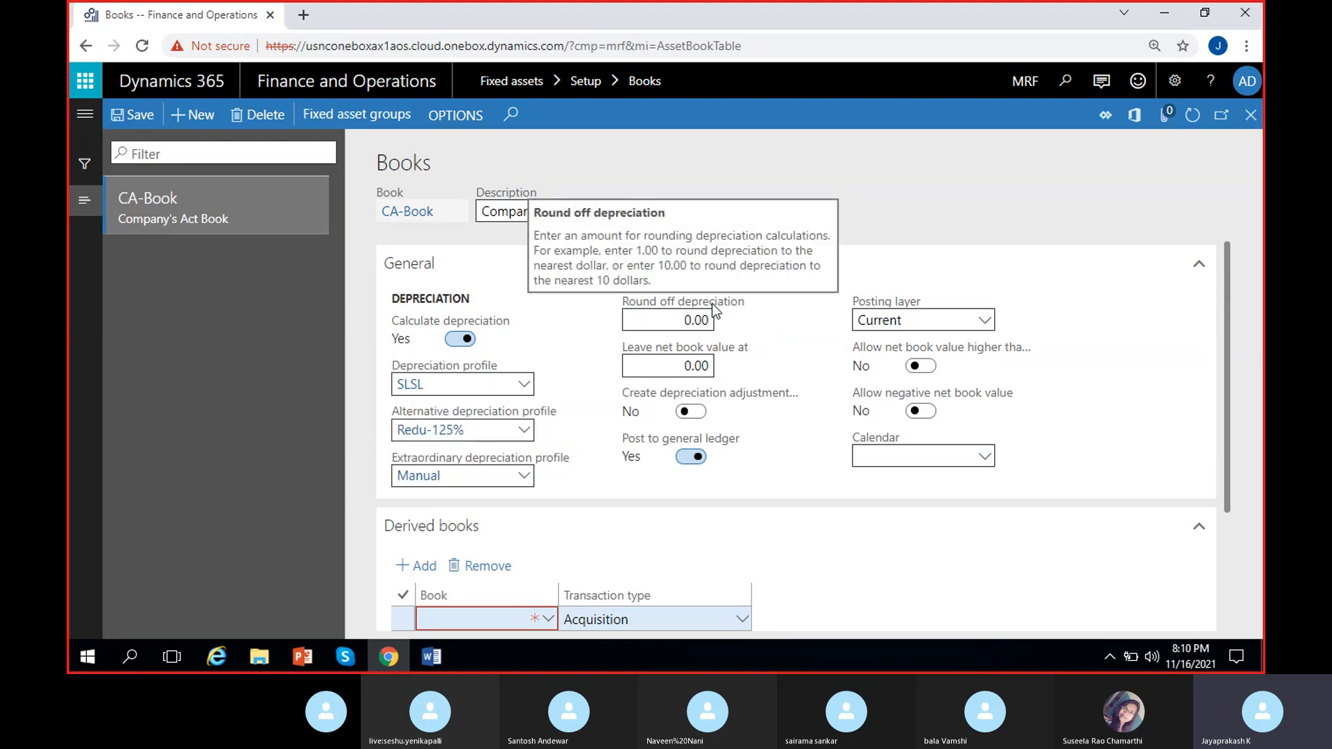
left_click(709, 321)
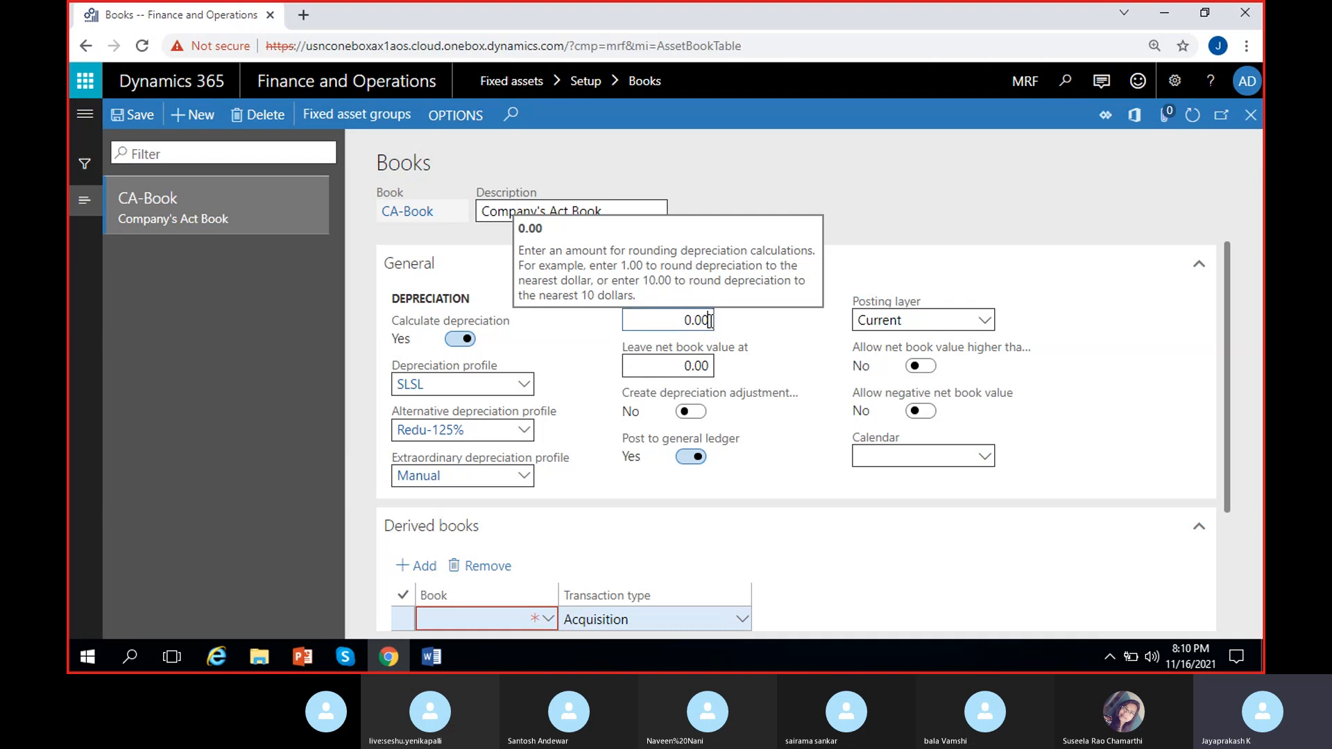
key("BackSpace")
key("BackSpace")
type("10")
left_click(795, 338)
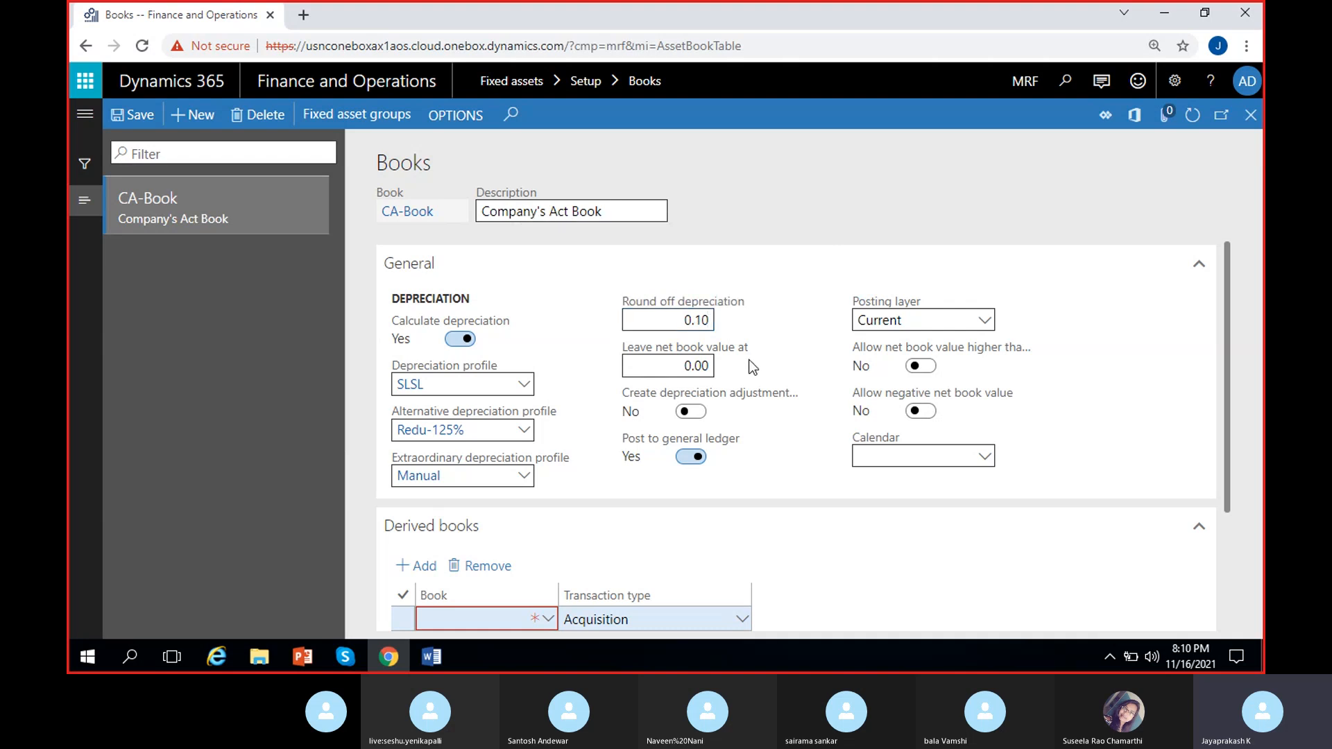
Try a value of 100 for CA-Book's Leave net book value at setting and reset it to 0
mouse_move(730, 352)
left_click(658, 368)
type("100")
left_click(756, 380)
left_click(645, 364)
key("BackSpace")
type("0")
left_click(795, 368)
Switch to the MS Dynamics 8 PM document in Word and change the Acquis adju amount to 1,500
mouse_move(727, 399)
mouse_move(432, 656)
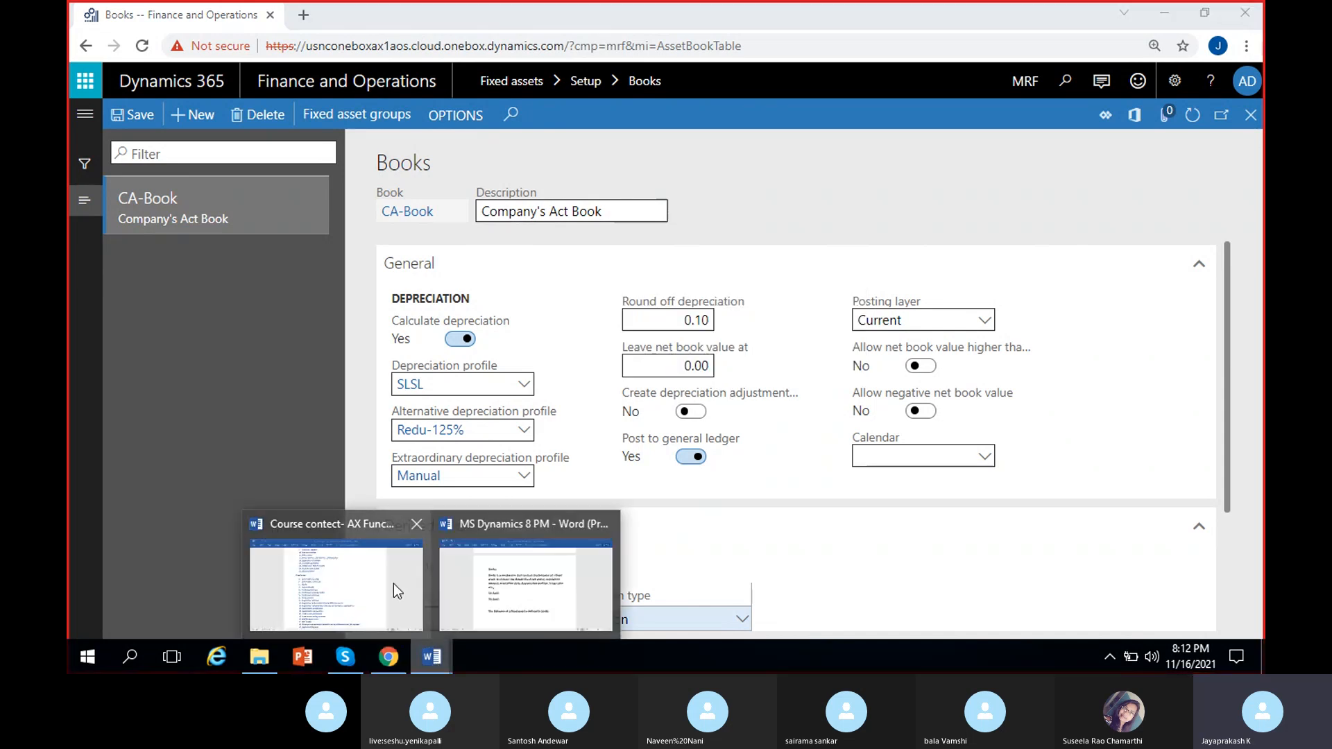
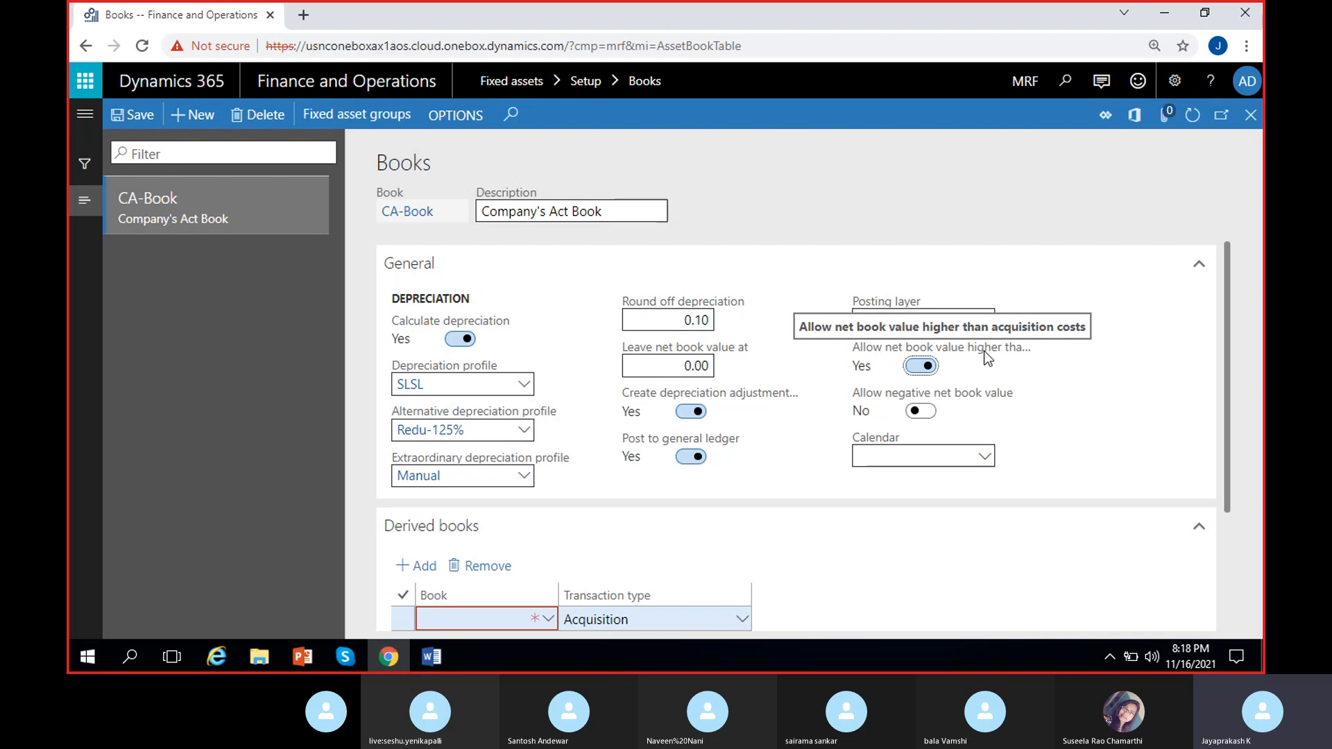
left_click(431, 656)
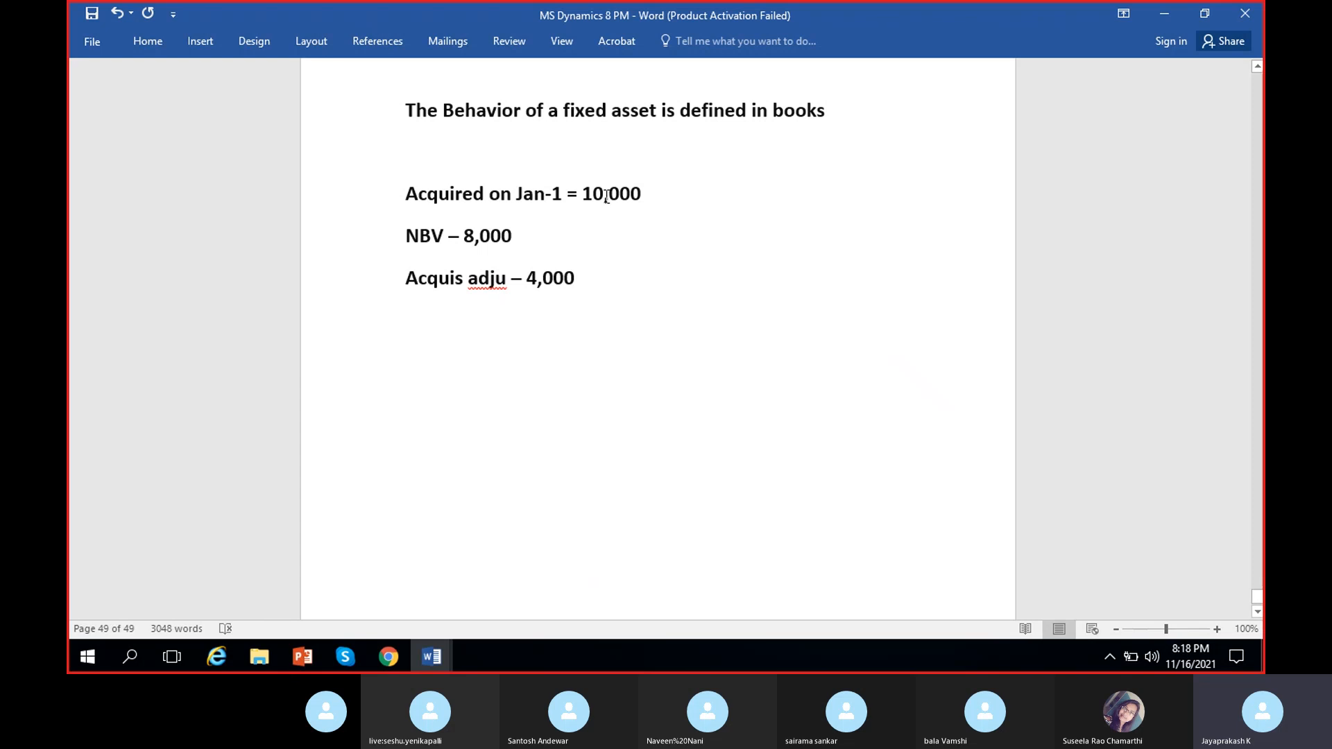
left_click_drag(525, 278, 582, 279)
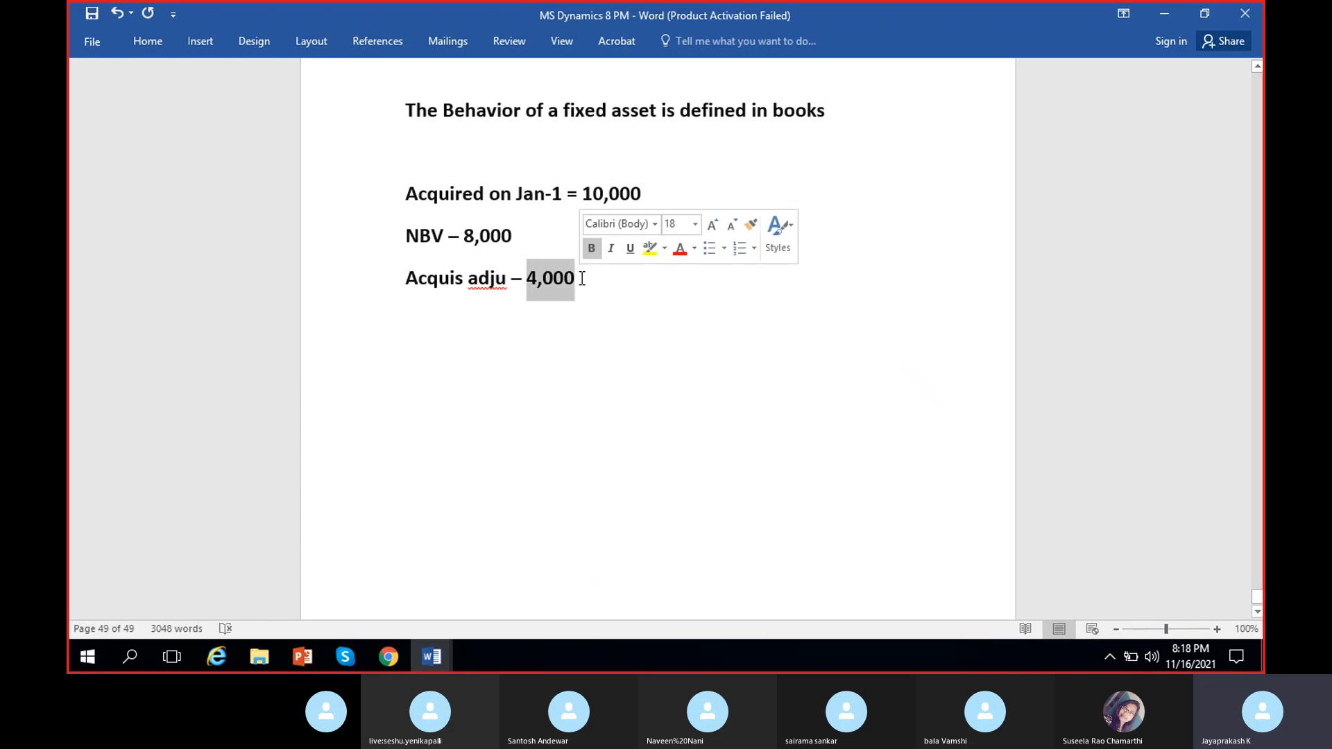
key("BackSpace")
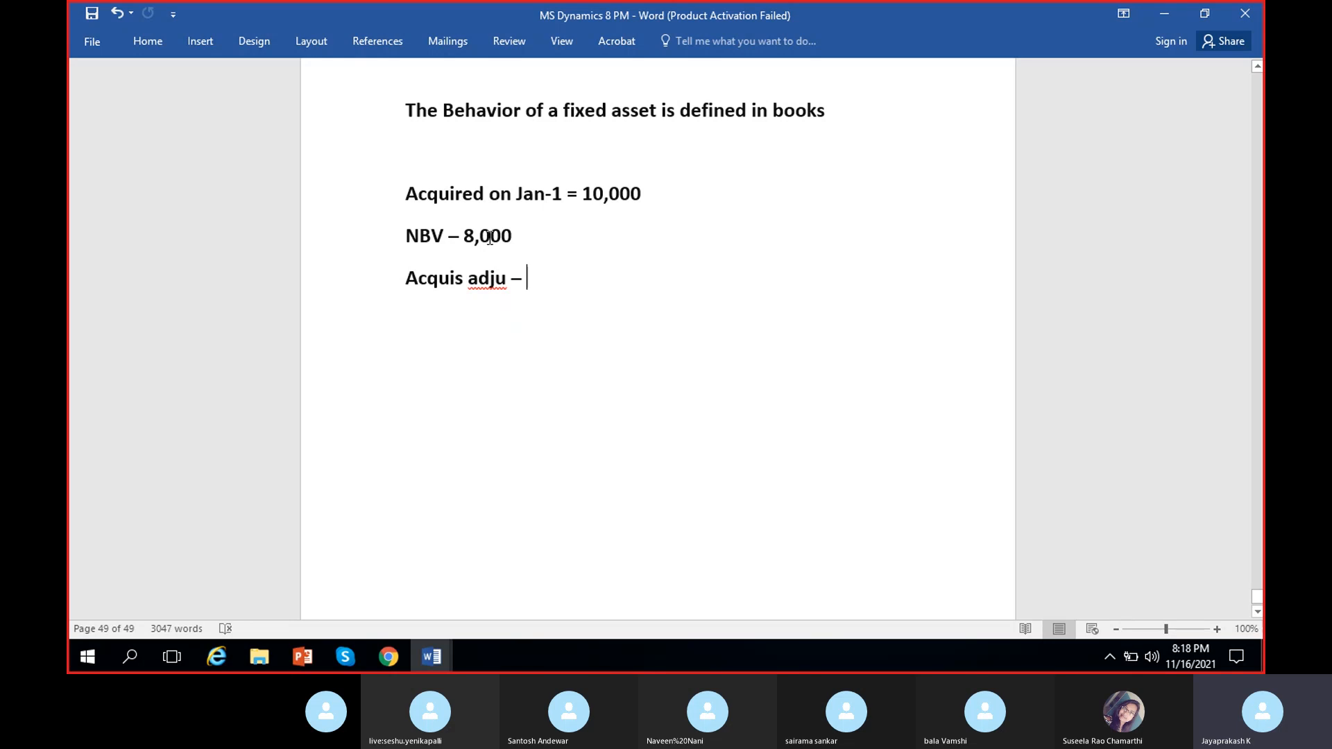
type("1,500")
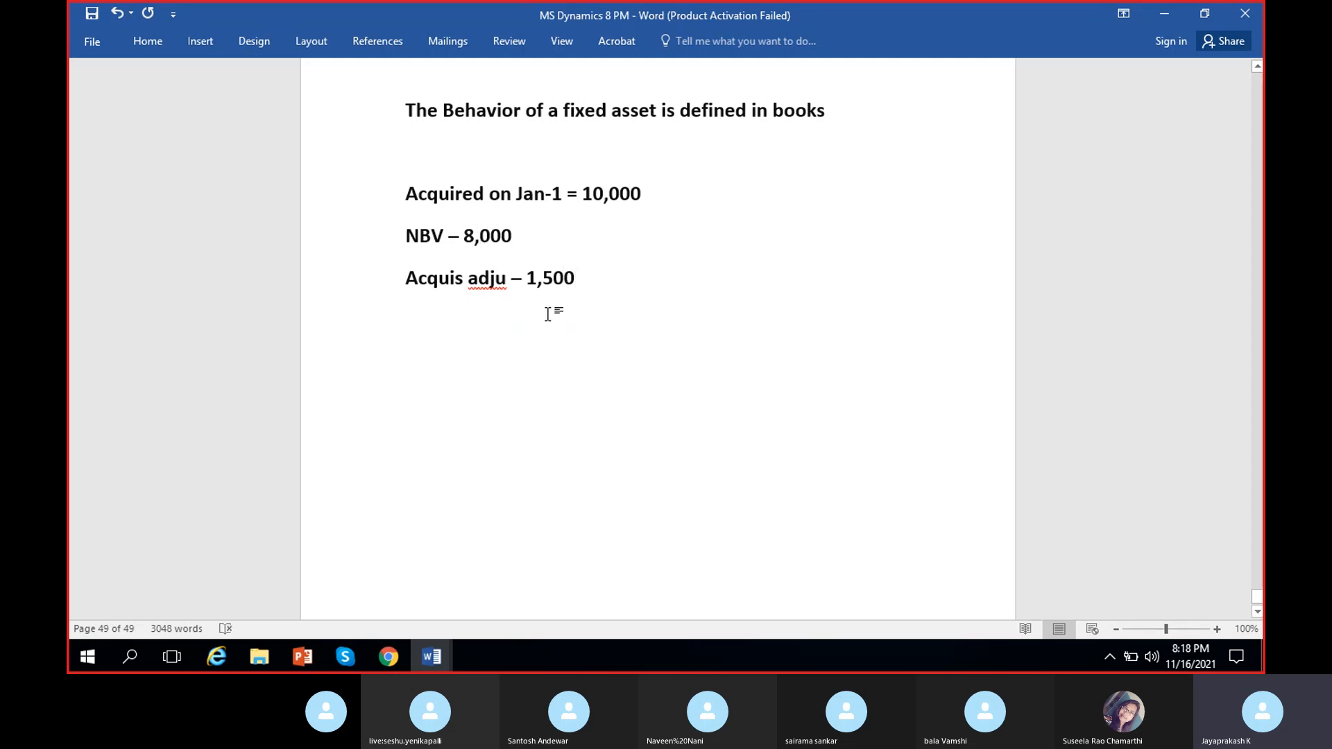
double_click(632, 193)
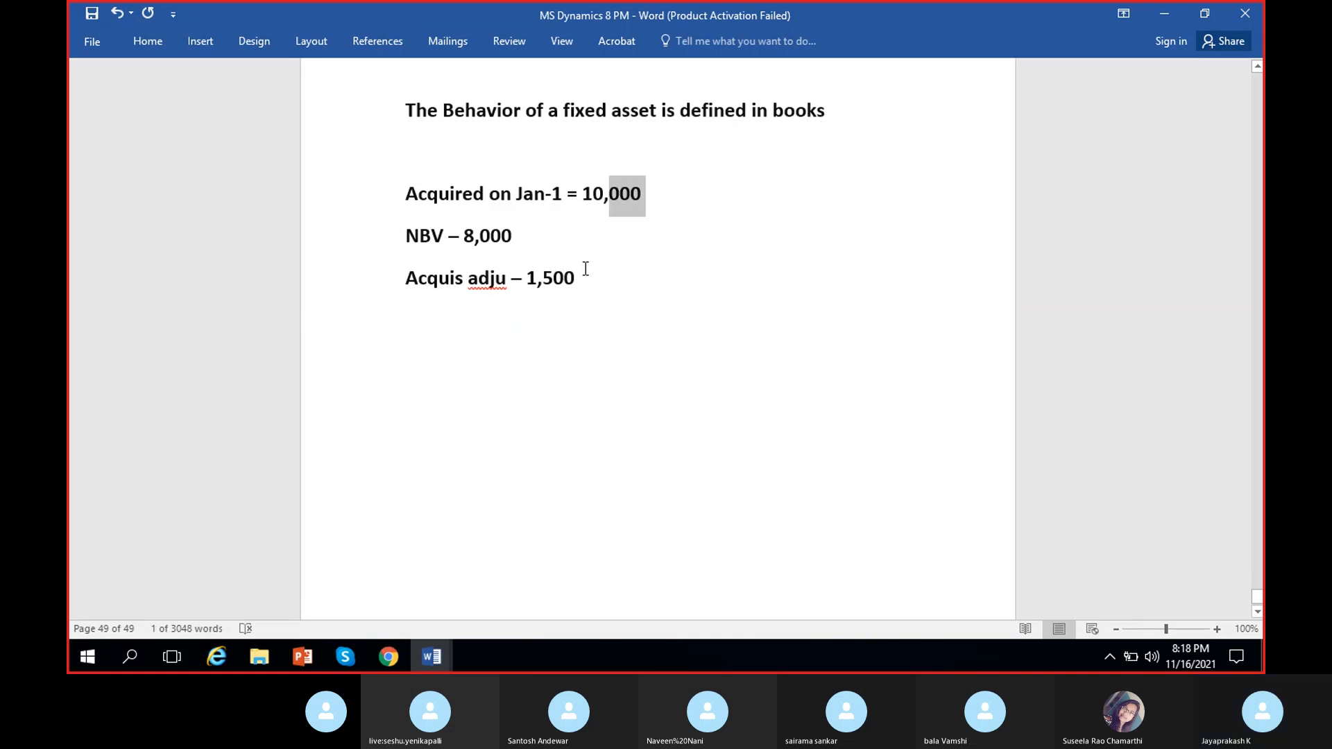
left_click_drag(574, 278, 526, 277)
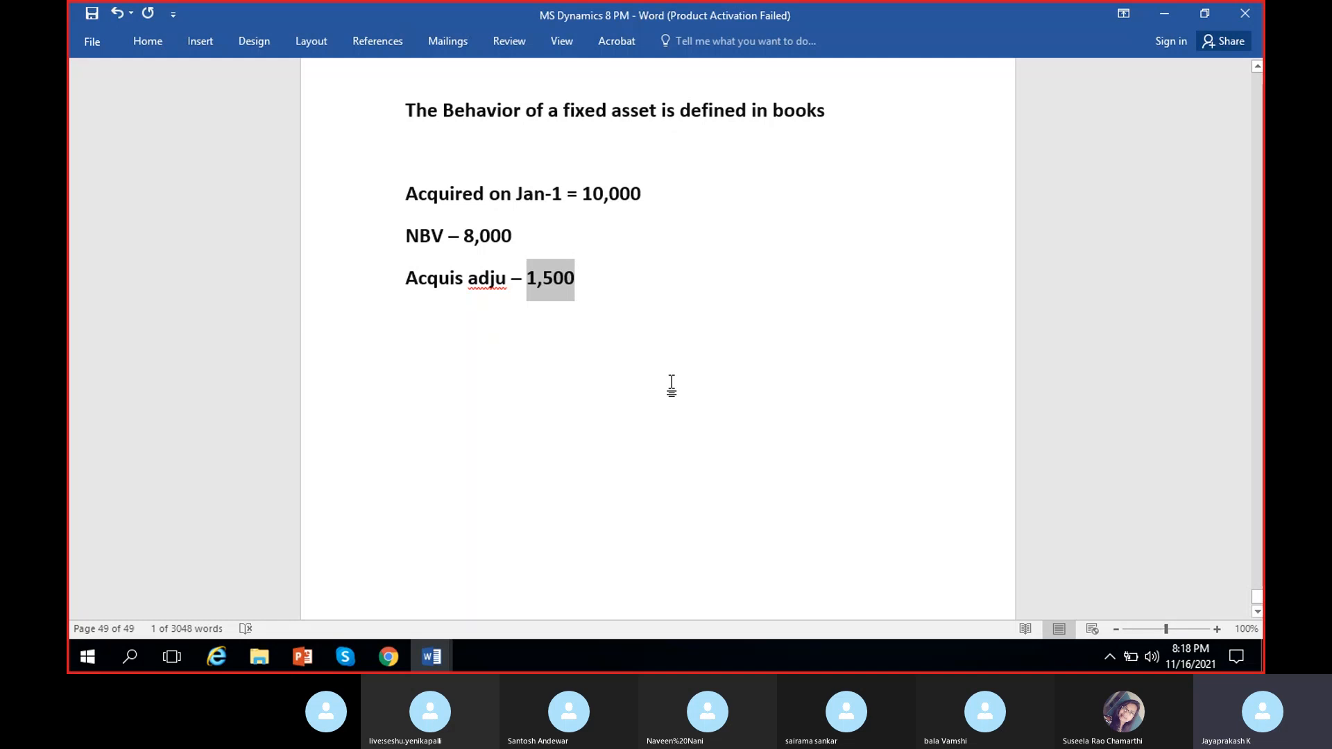
Switch back to Dynamics 365 in Chrome and check the depreciation year options of CA-Book's SLSL profile
left_click(389, 657)
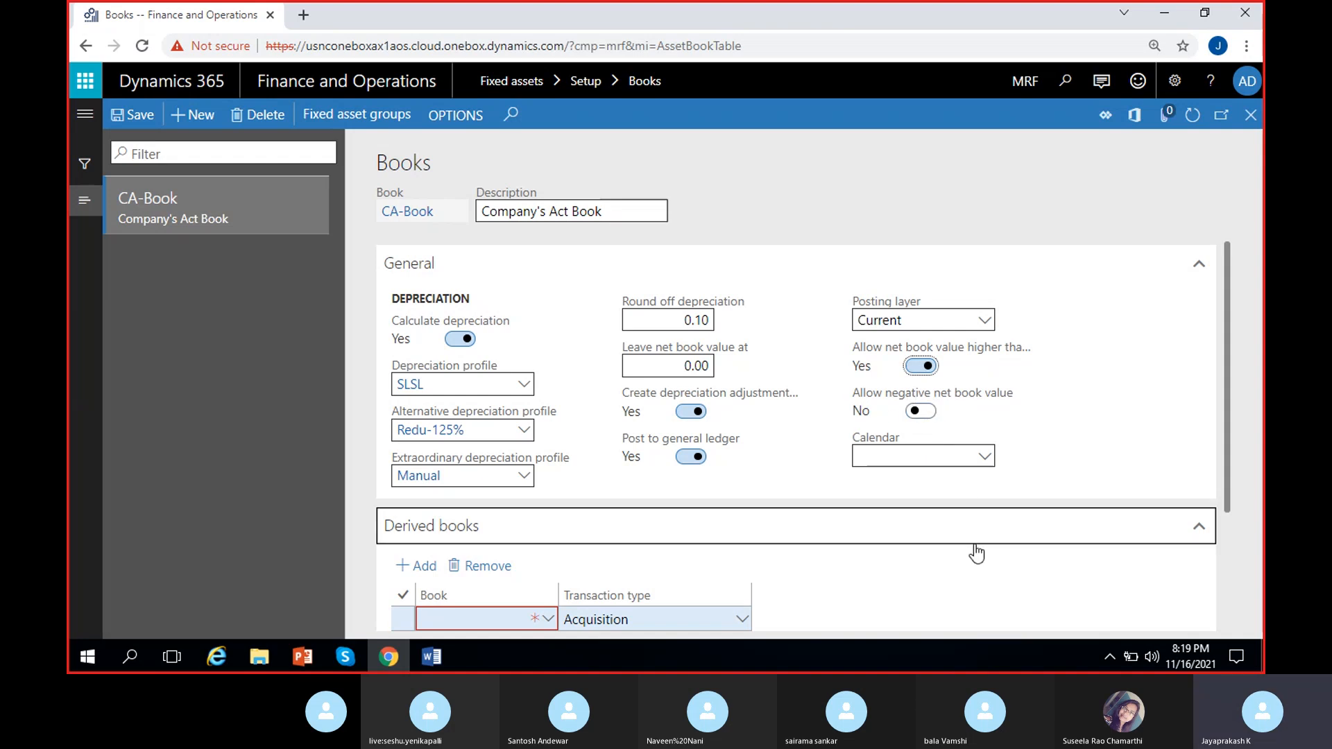
left_click(971, 544)
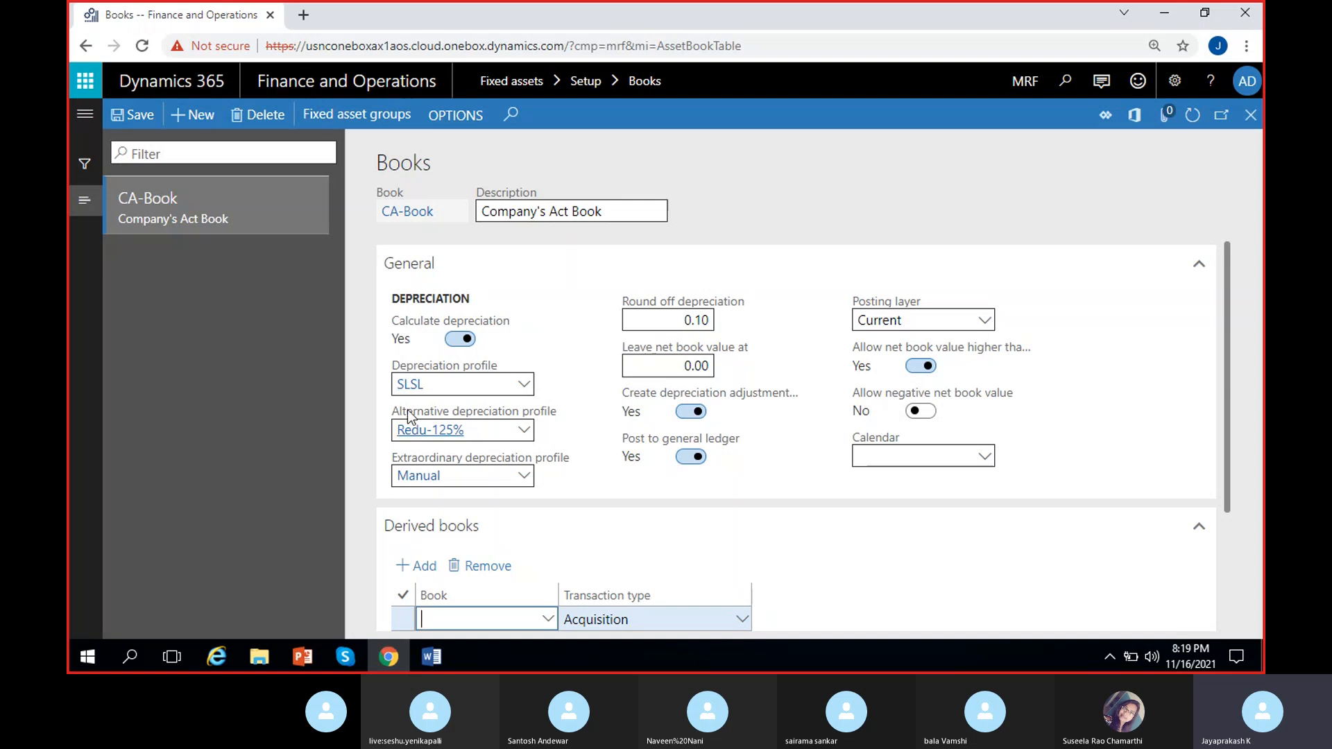
left_click(408, 385)
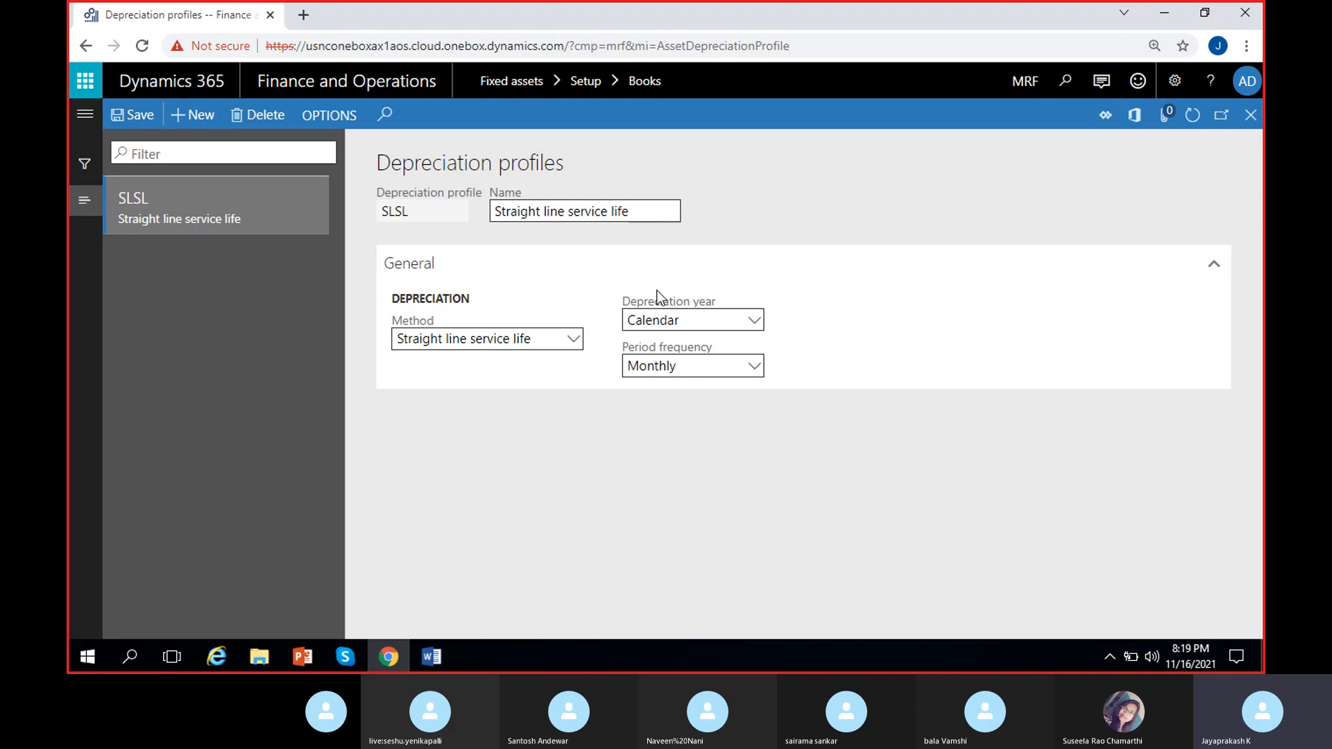
left_click(751, 330)
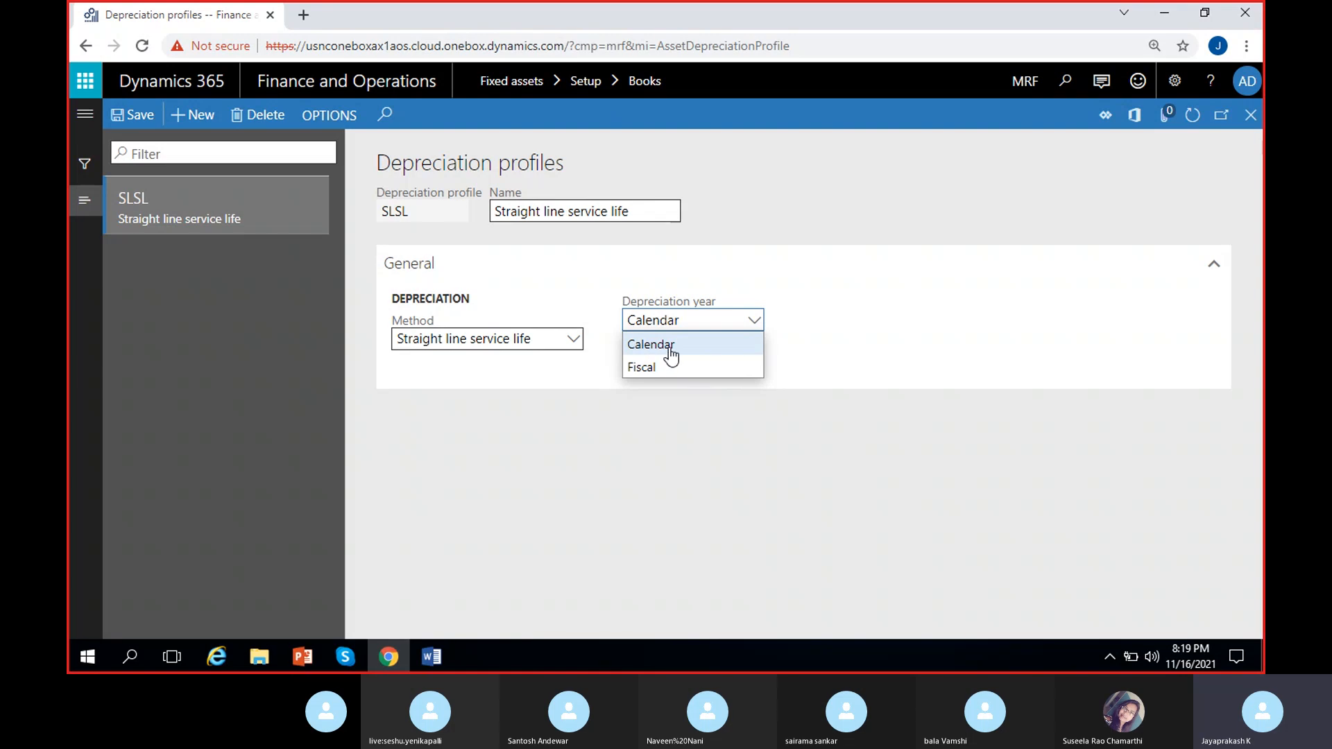
left_click(814, 309)
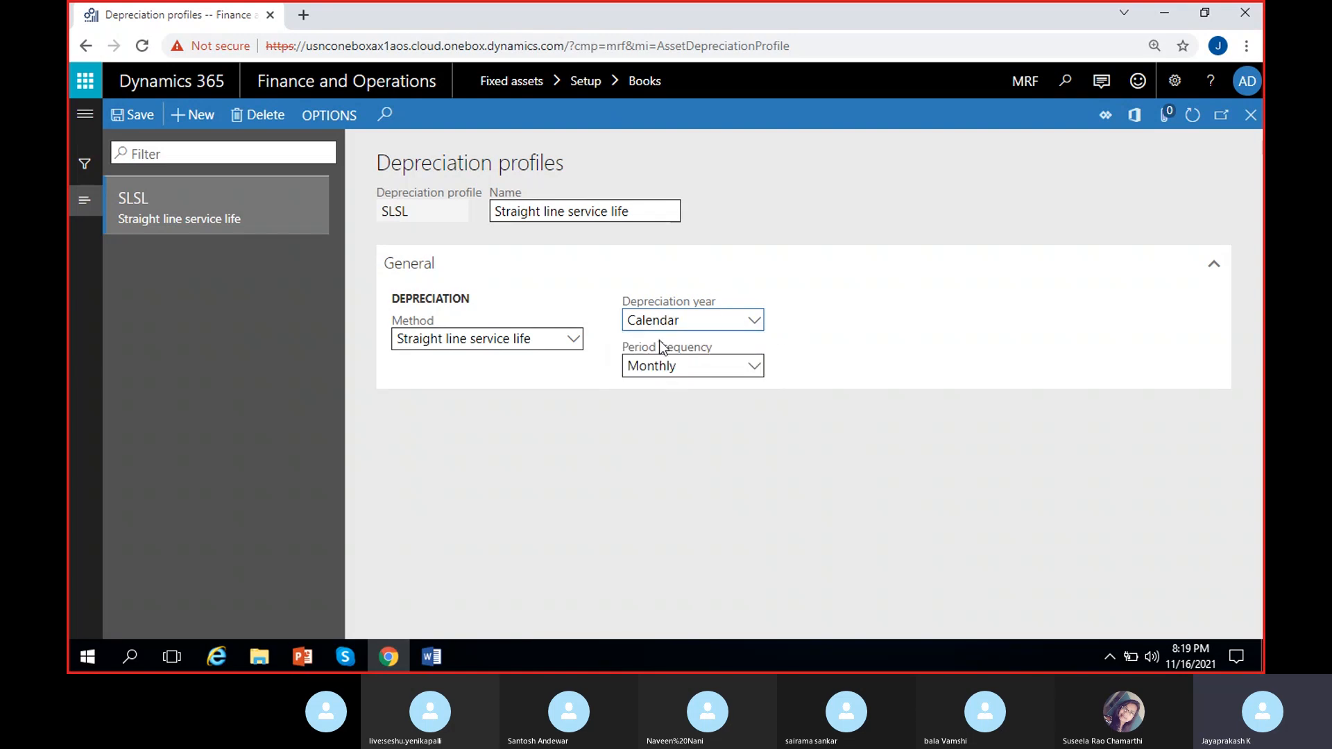
left_click(1251, 114)
left_click(986, 458)
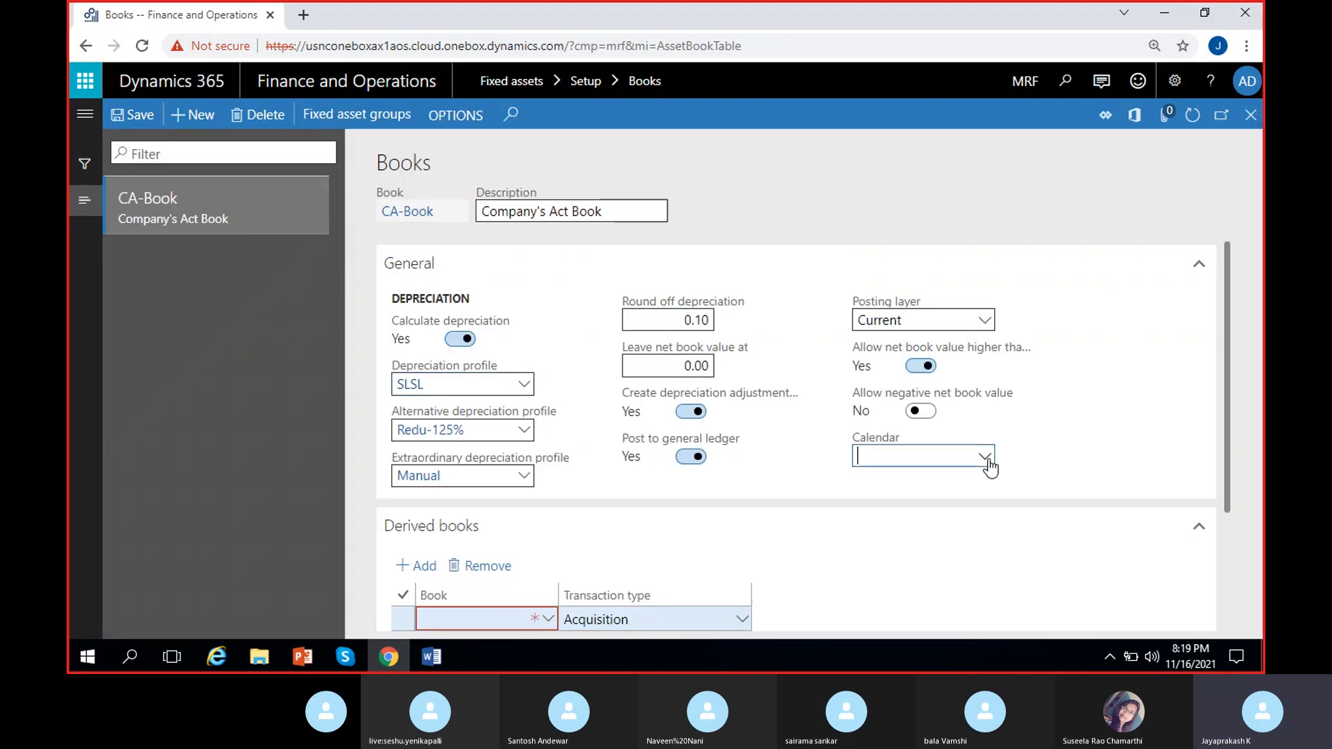
left_click(986, 458)
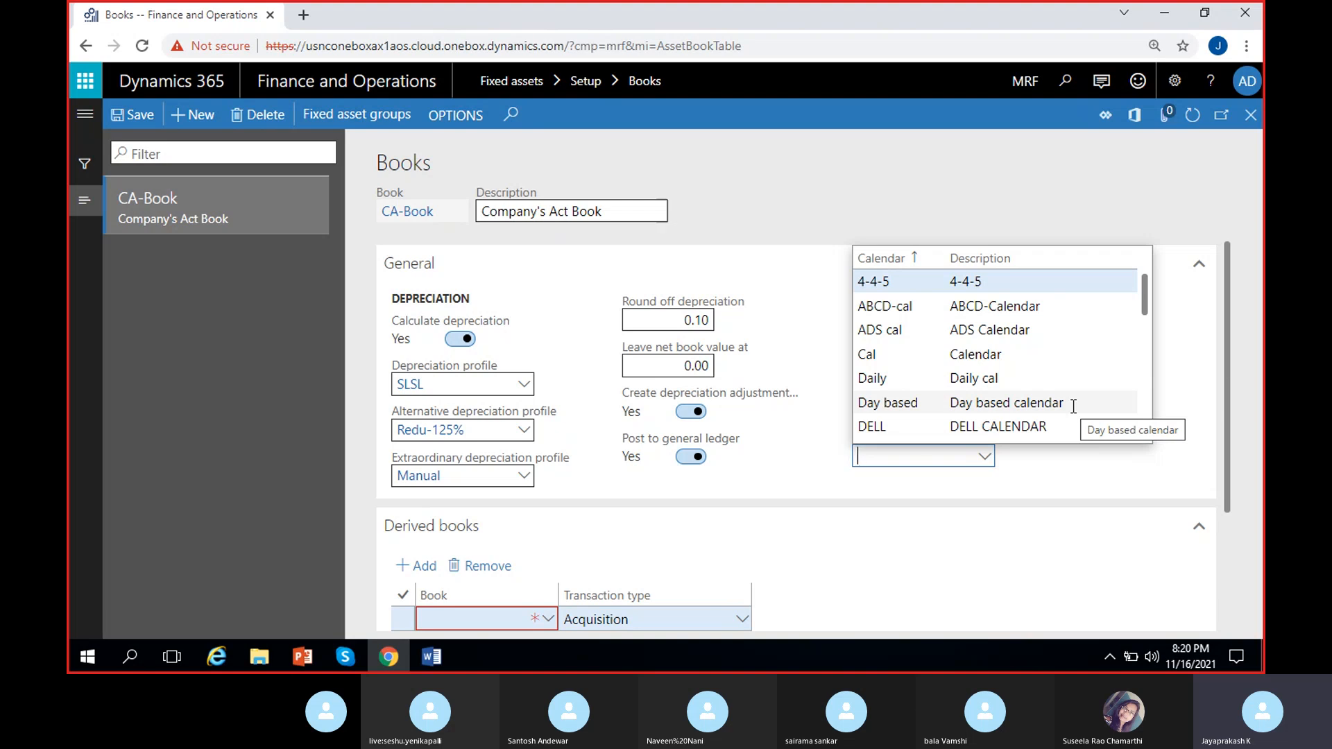
scroll(1014, 389, "down", 5)
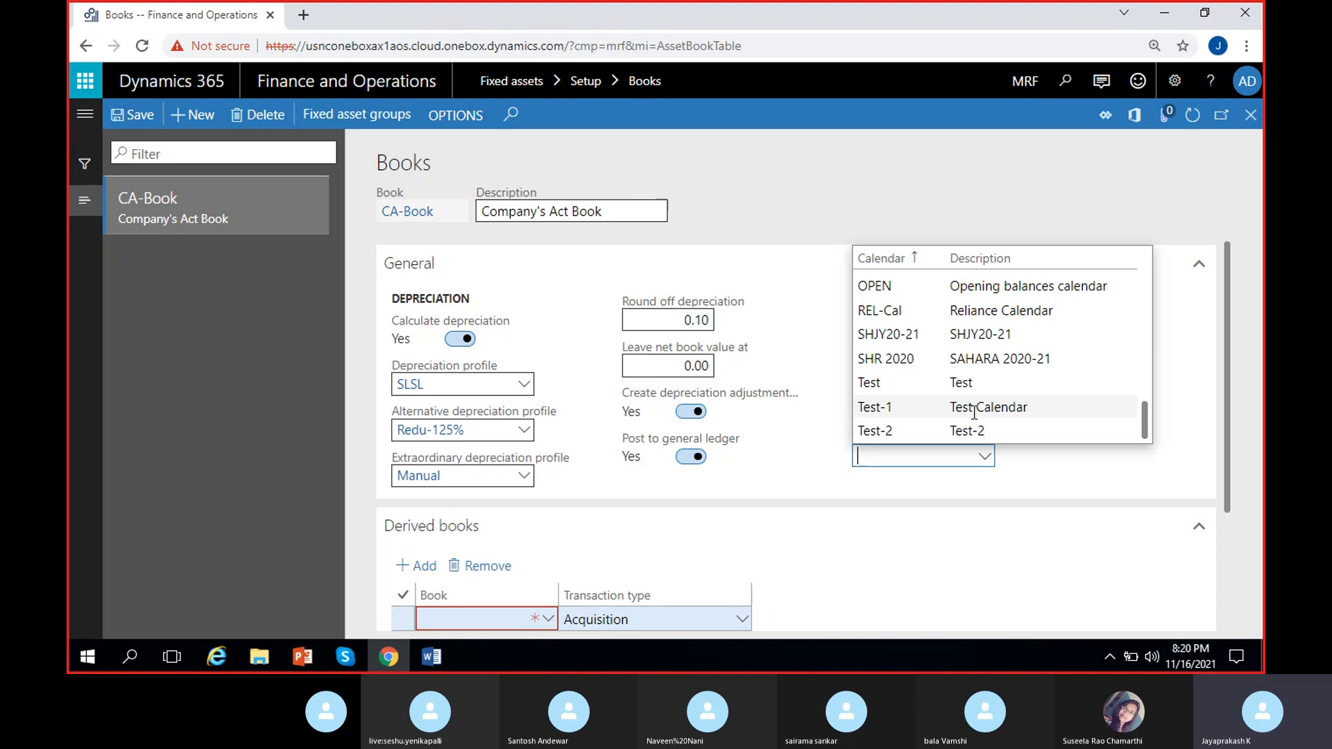
left_click(1039, 468)
left_click(985, 460)
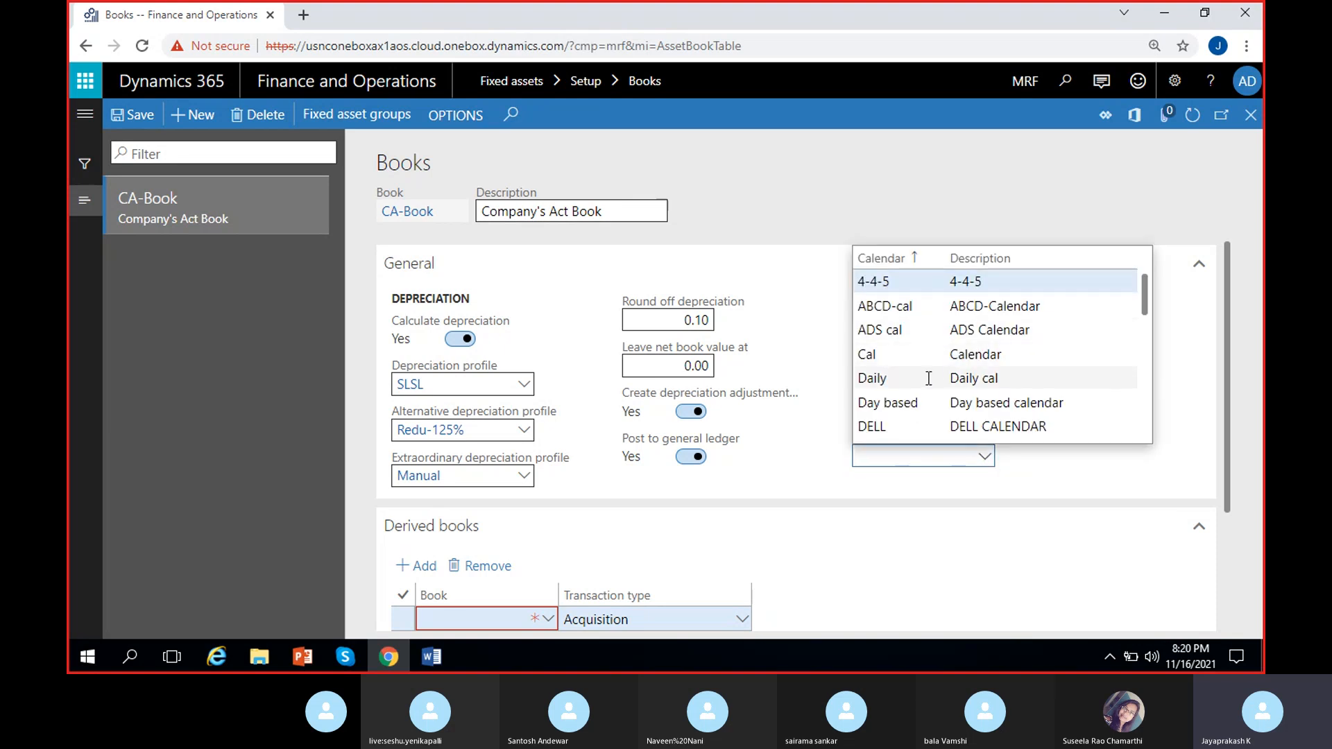
scroll(929, 378, "down", 5)
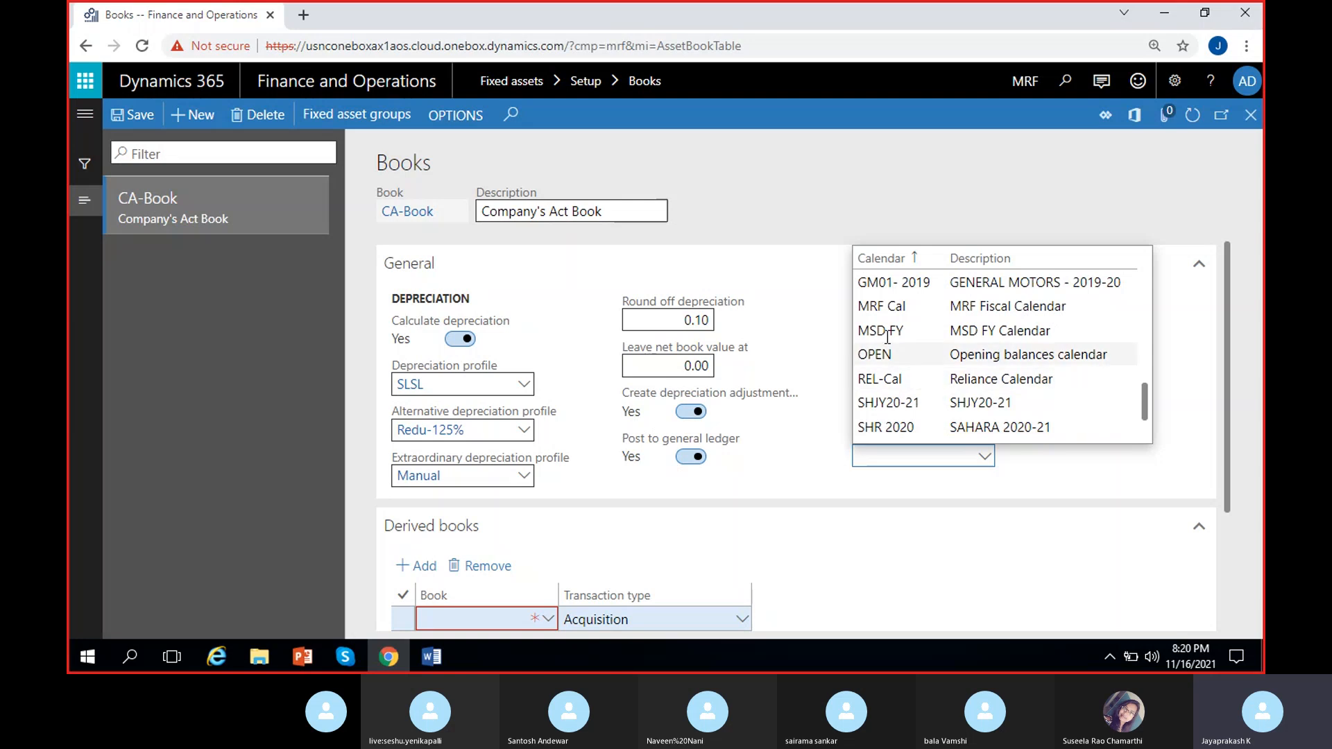
left_click(882, 306)
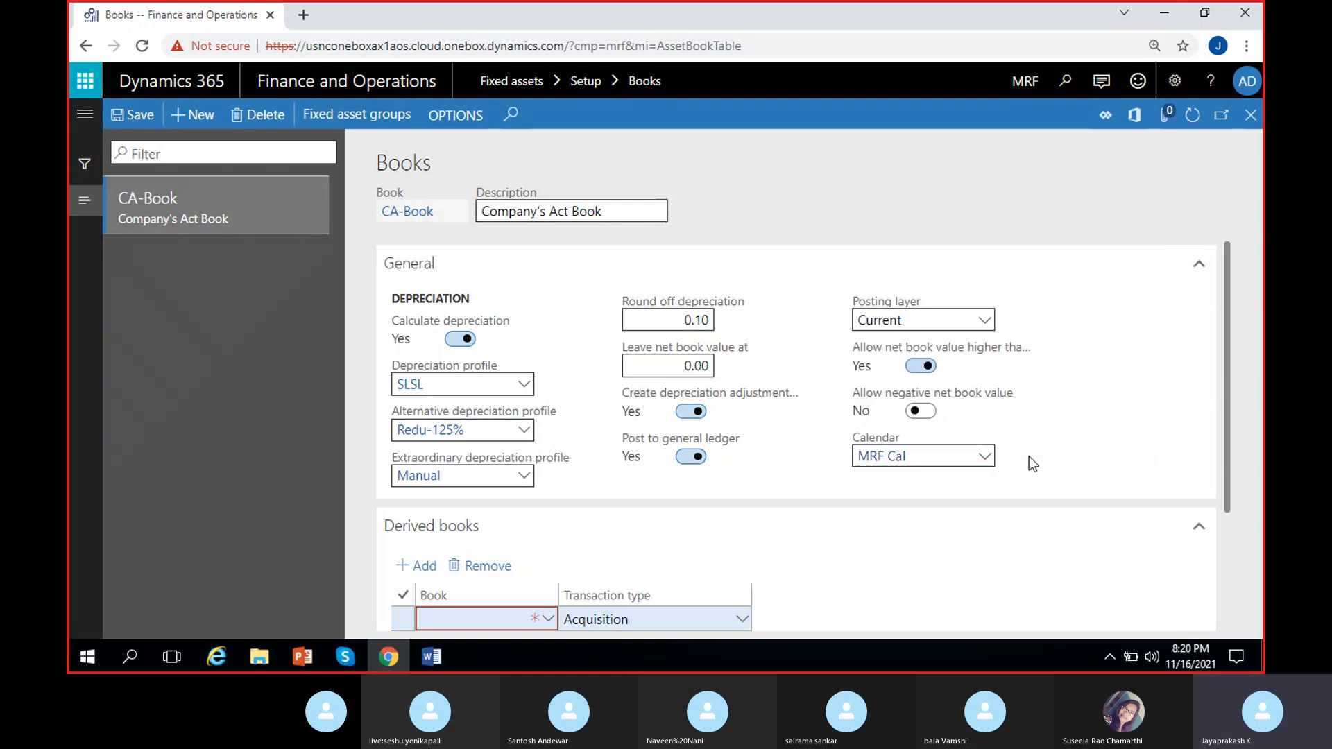
left_click(949, 461)
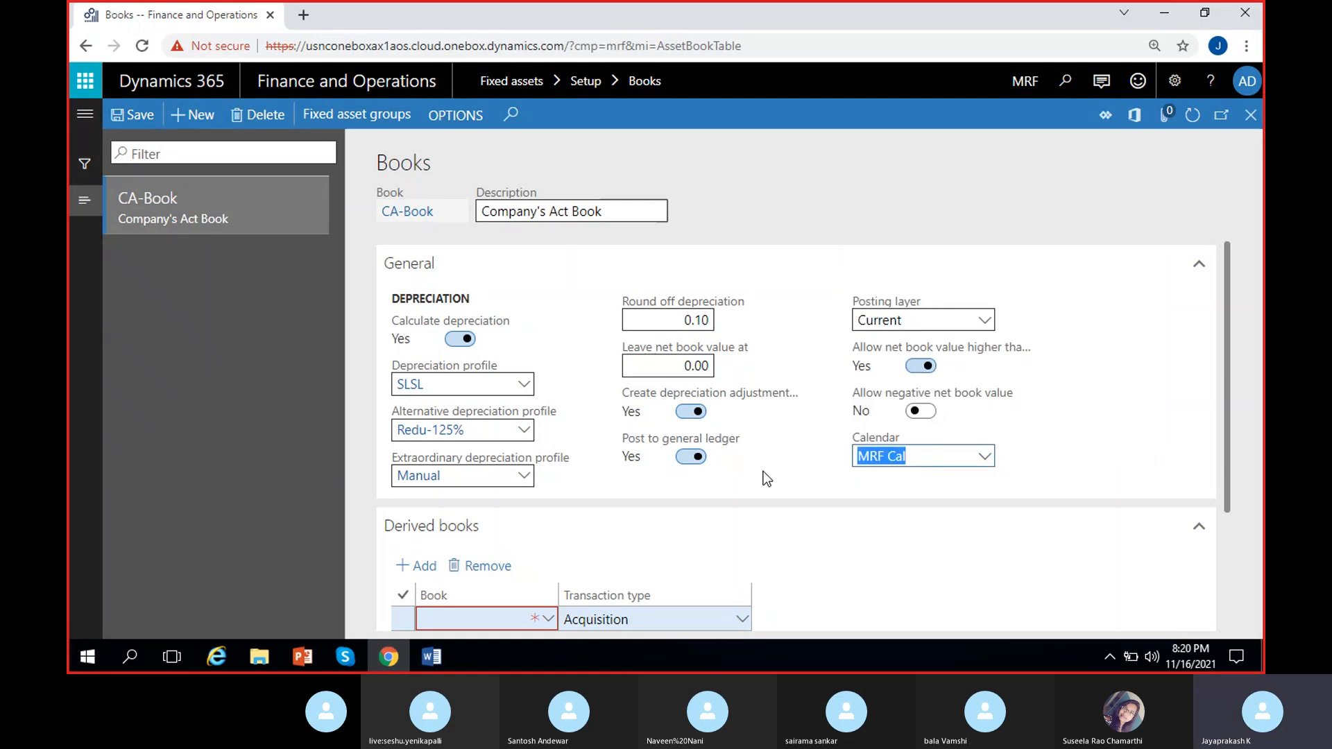
key("BackSpace")
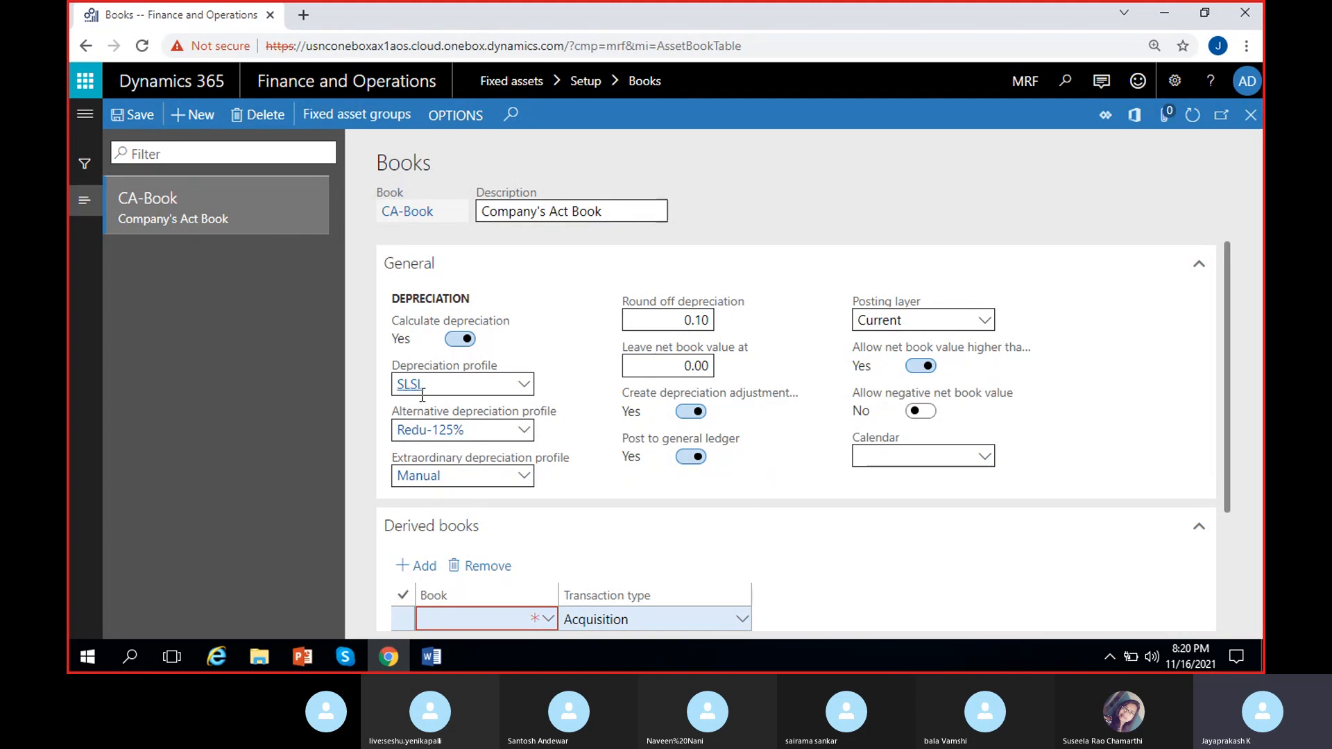
Look through the calendars available for CA-Book without choosing one
mouse_move(422, 395)
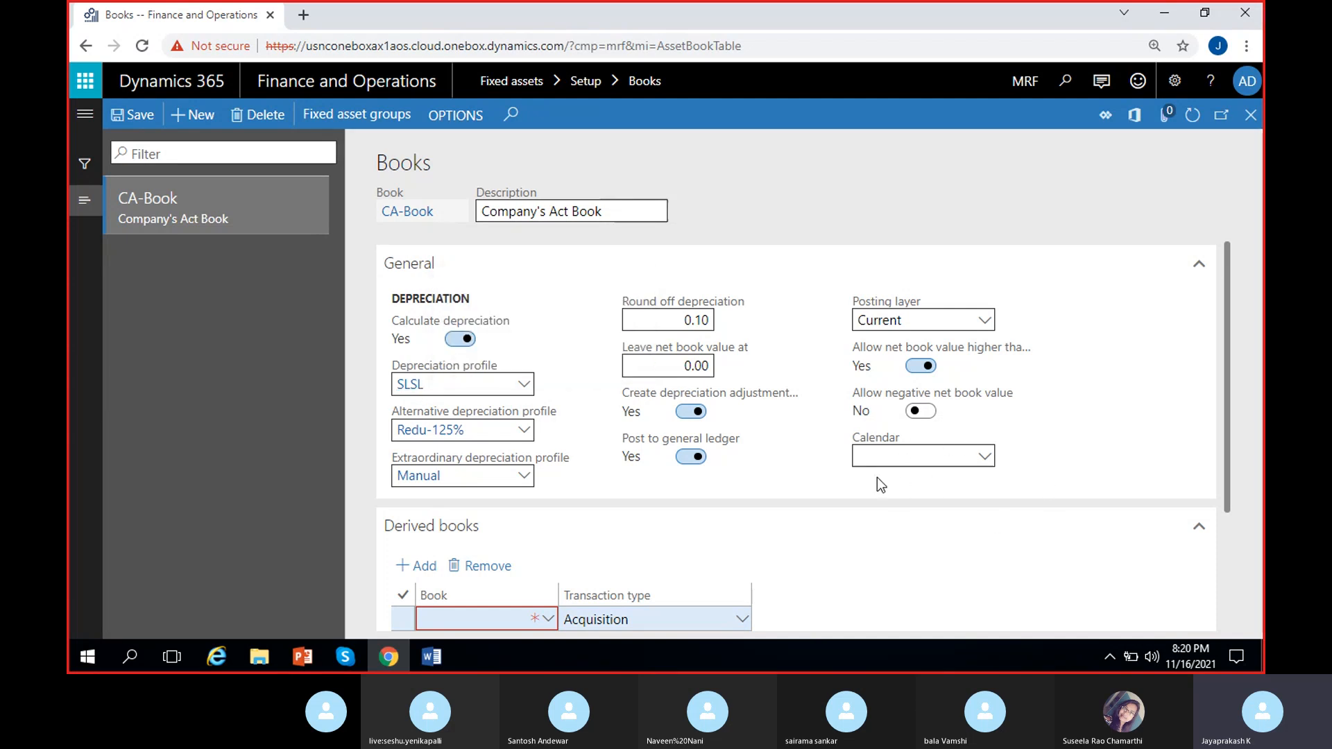
left_click(986, 458)
scroll(936, 318, "down", 2)
scroll(935, 318, "down", 5)
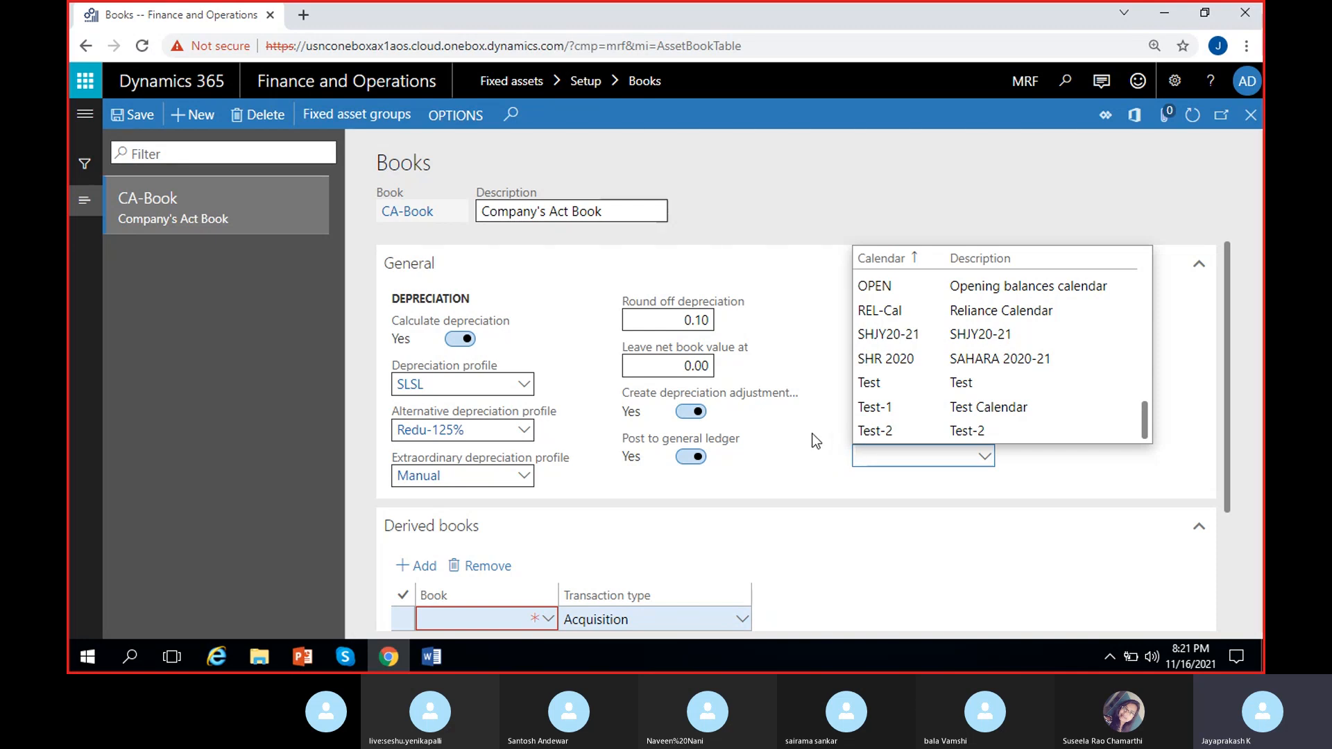
left_click(801, 431)
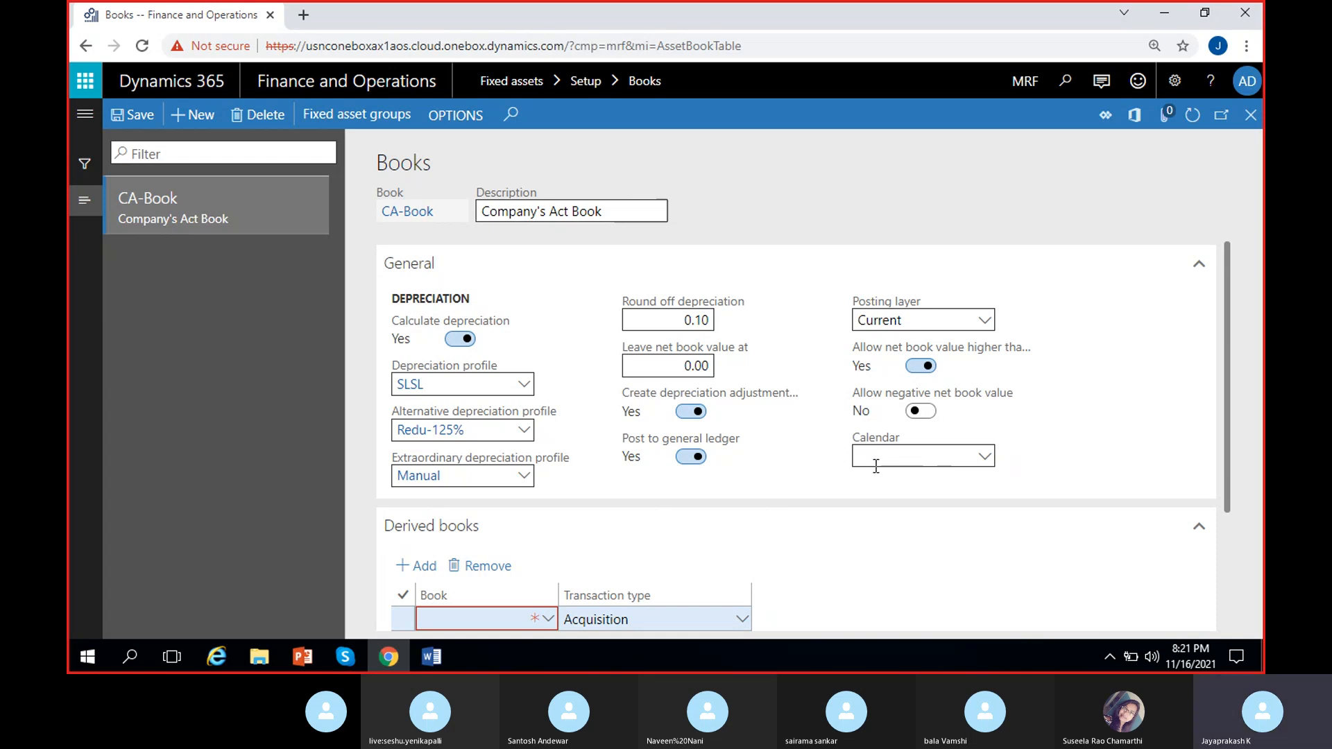
Remove the empty derived book line and create a new book TA-Book with the description Tax Act Book
left_click(476, 571)
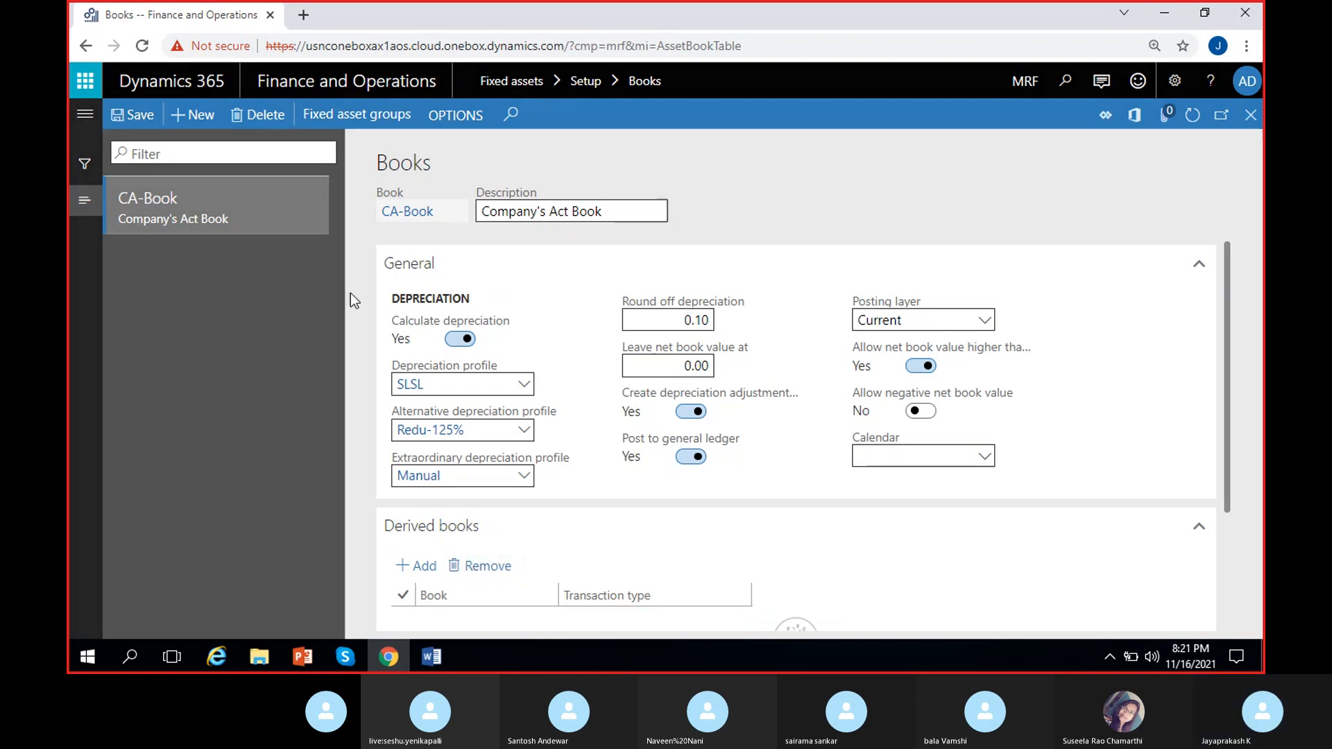
left_click(192, 118)
type("TA-Book")
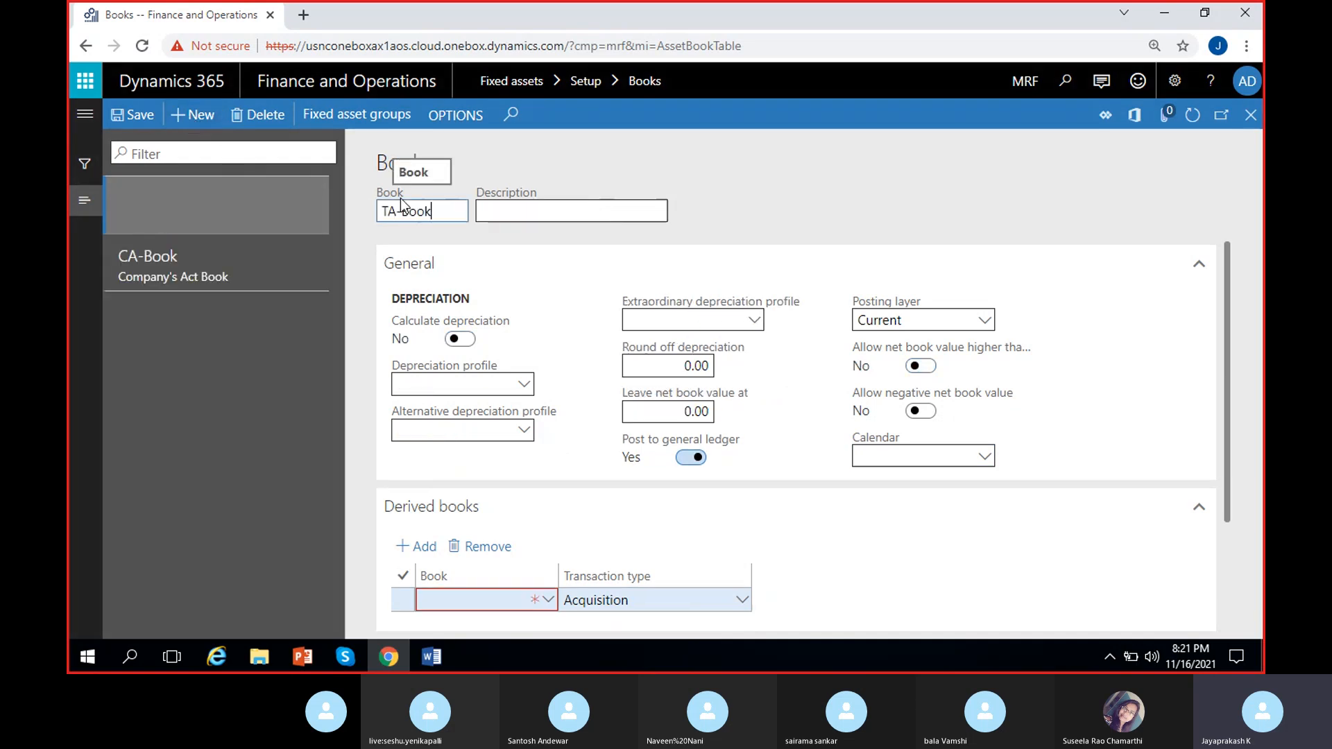
left_click(564, 212)
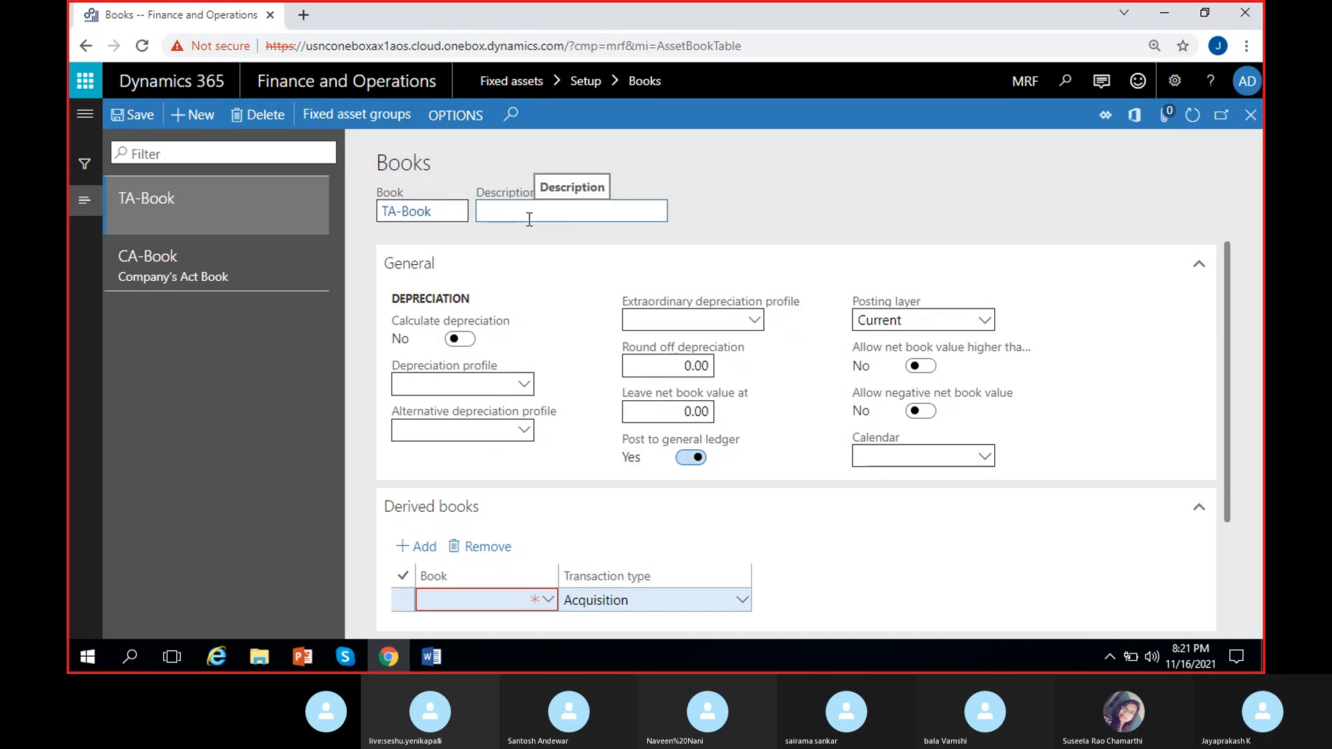
type("Tax ACt Book")
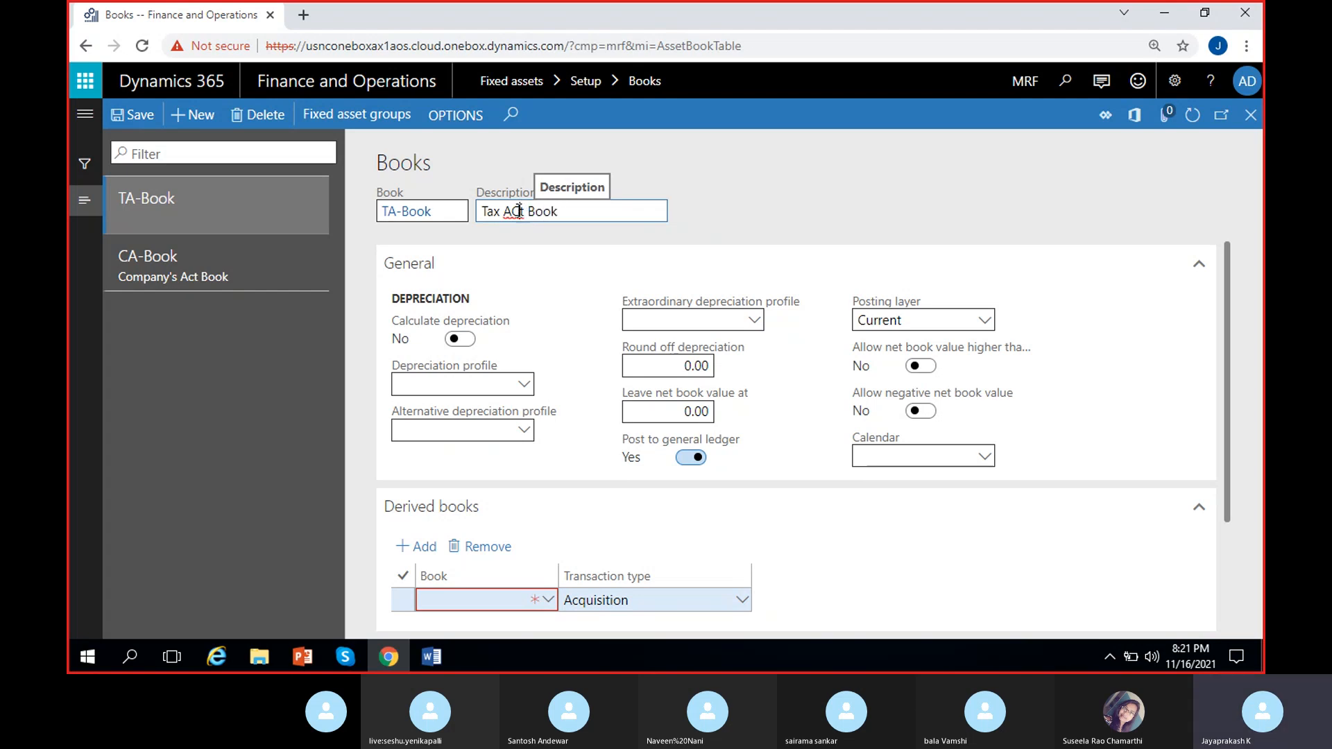
left_click(519, 209)
key("BackSpace")
type("c")
left_click(720, 220)
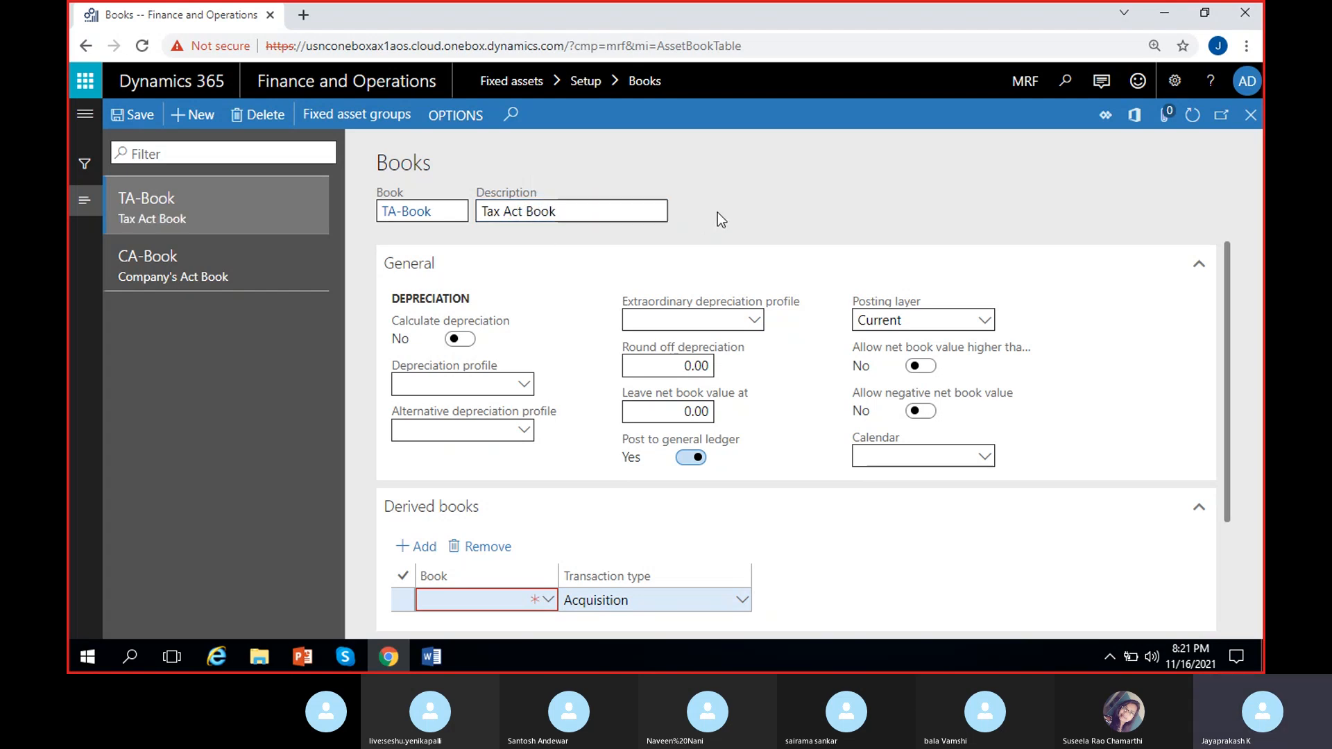
Enable depreciation calculation for TA-Book and set its depreciation profile to Redu30%
left_click(460, 339)
left_click(524, 386)
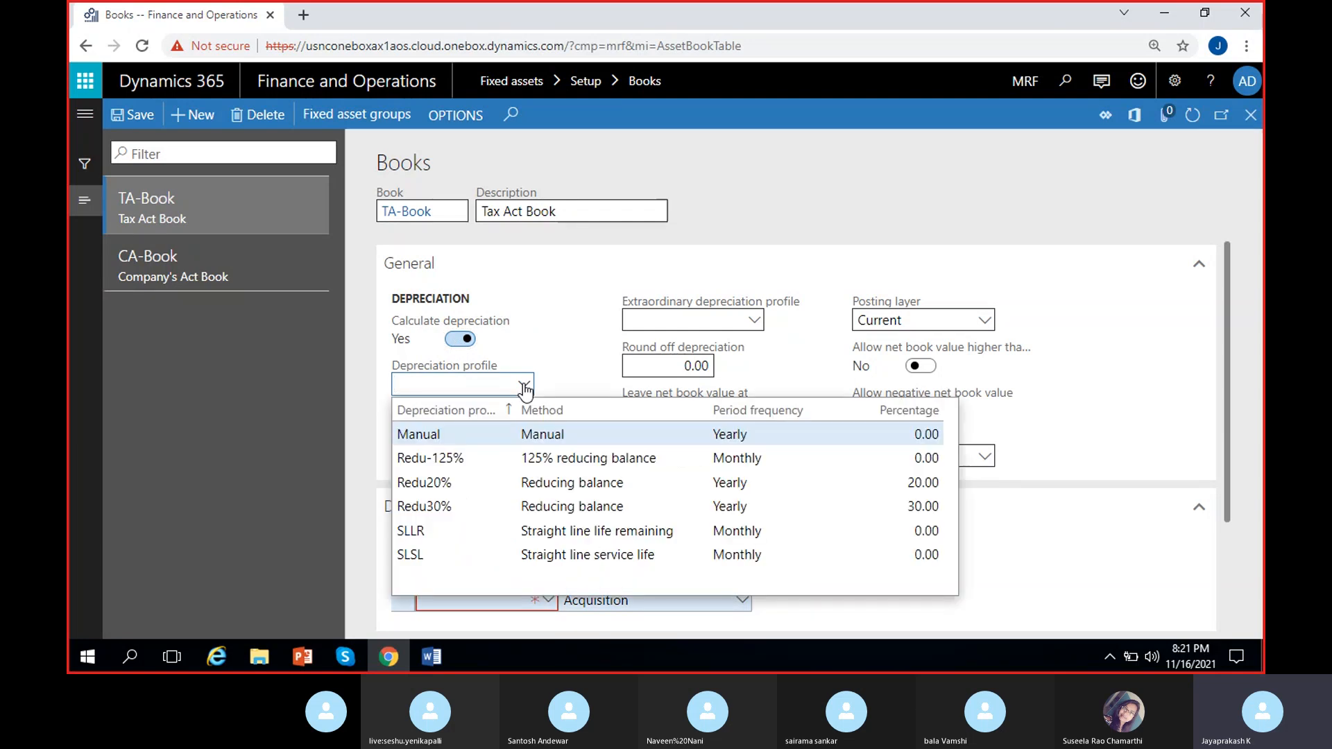
left_click(456, 508)
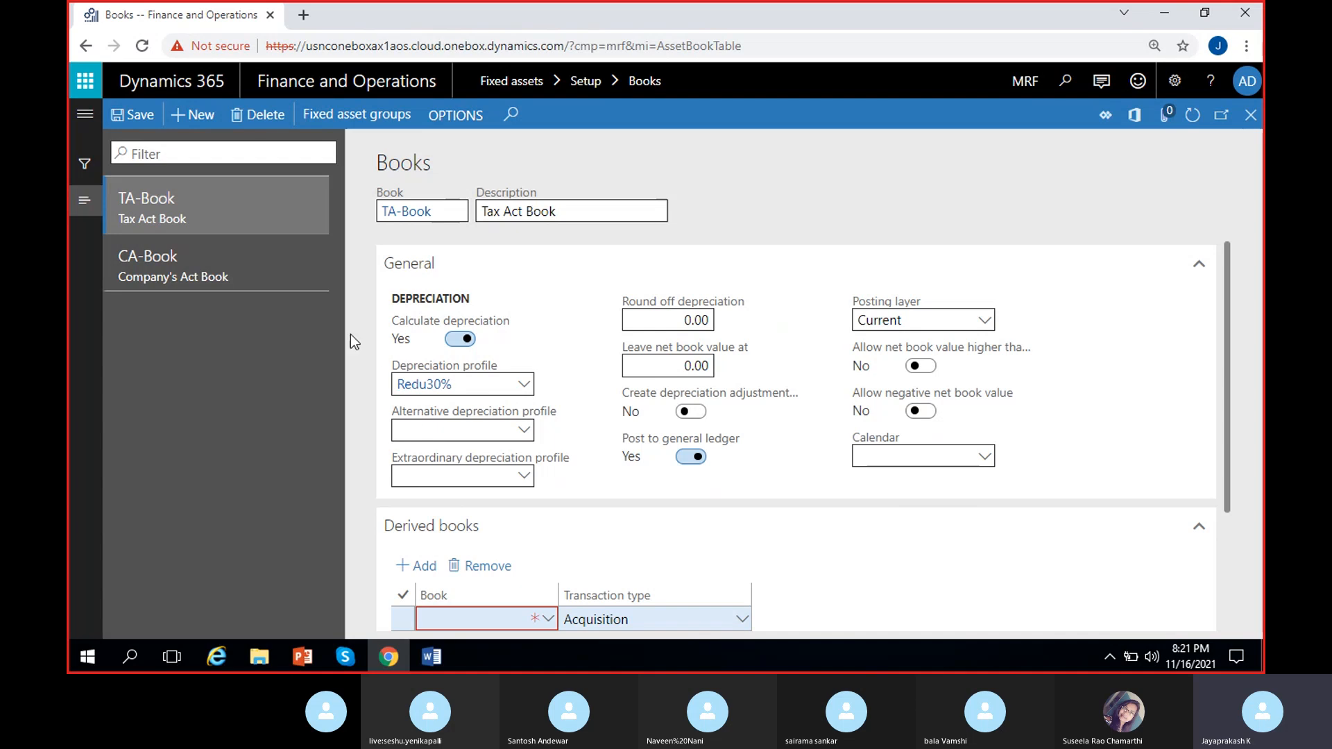
Check CA-Book's profiles for comparison and set TA-Book's extraordinary depreciation profile to Manual
left_click(262, 279)
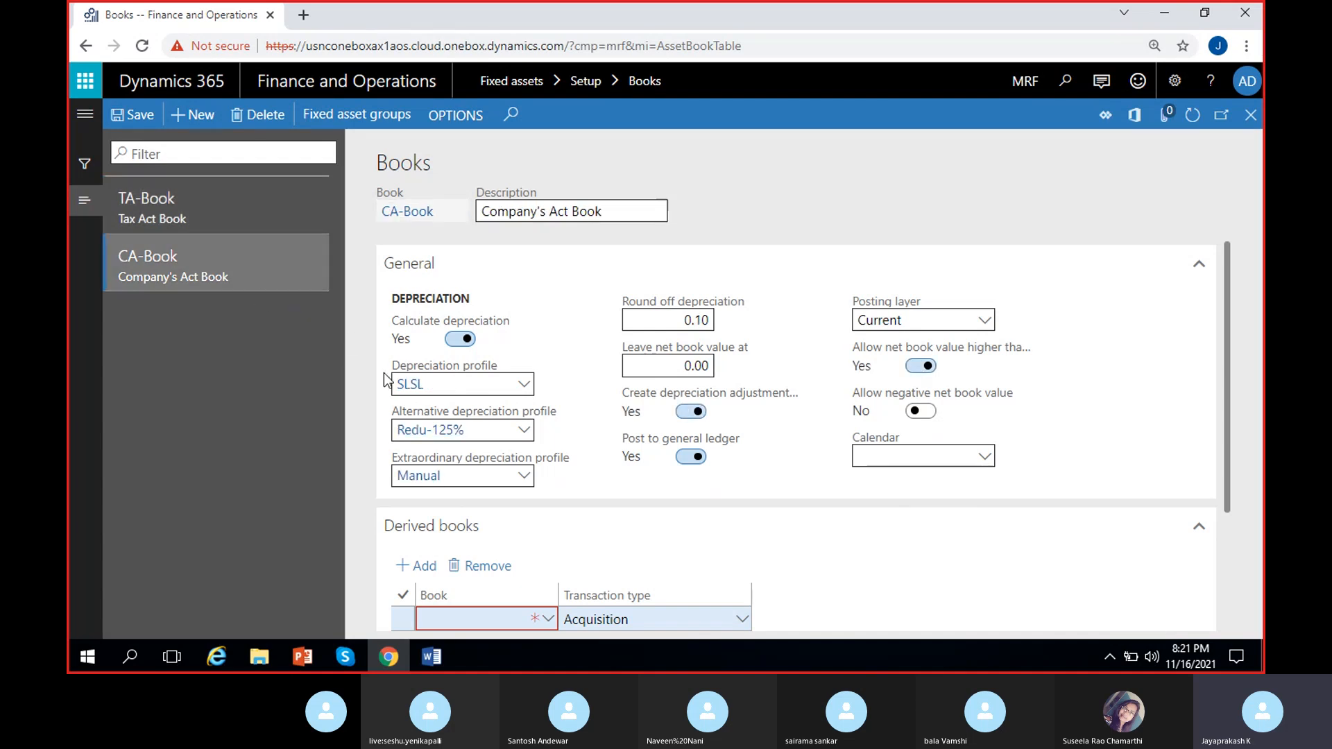
left_click(232, 207)
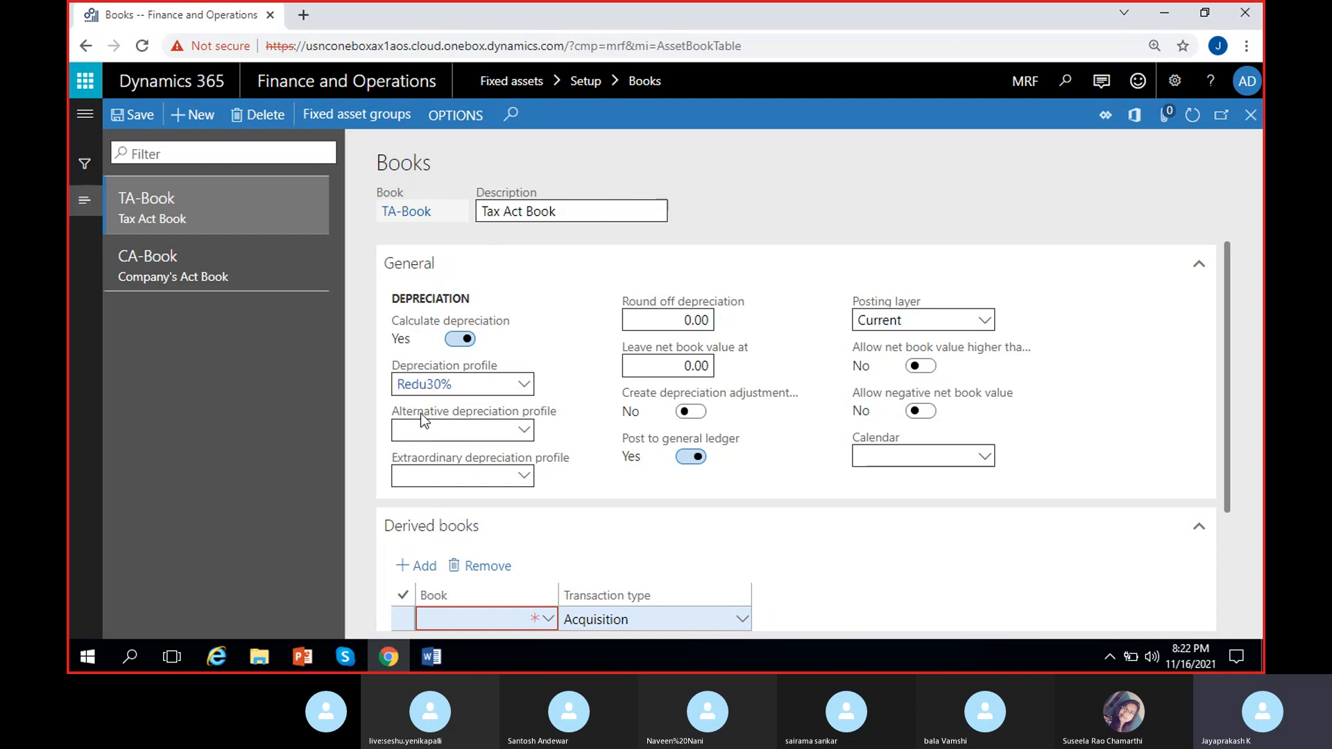
left_click(524, 433)
left_click(581, 445)
left_click(525, 476)
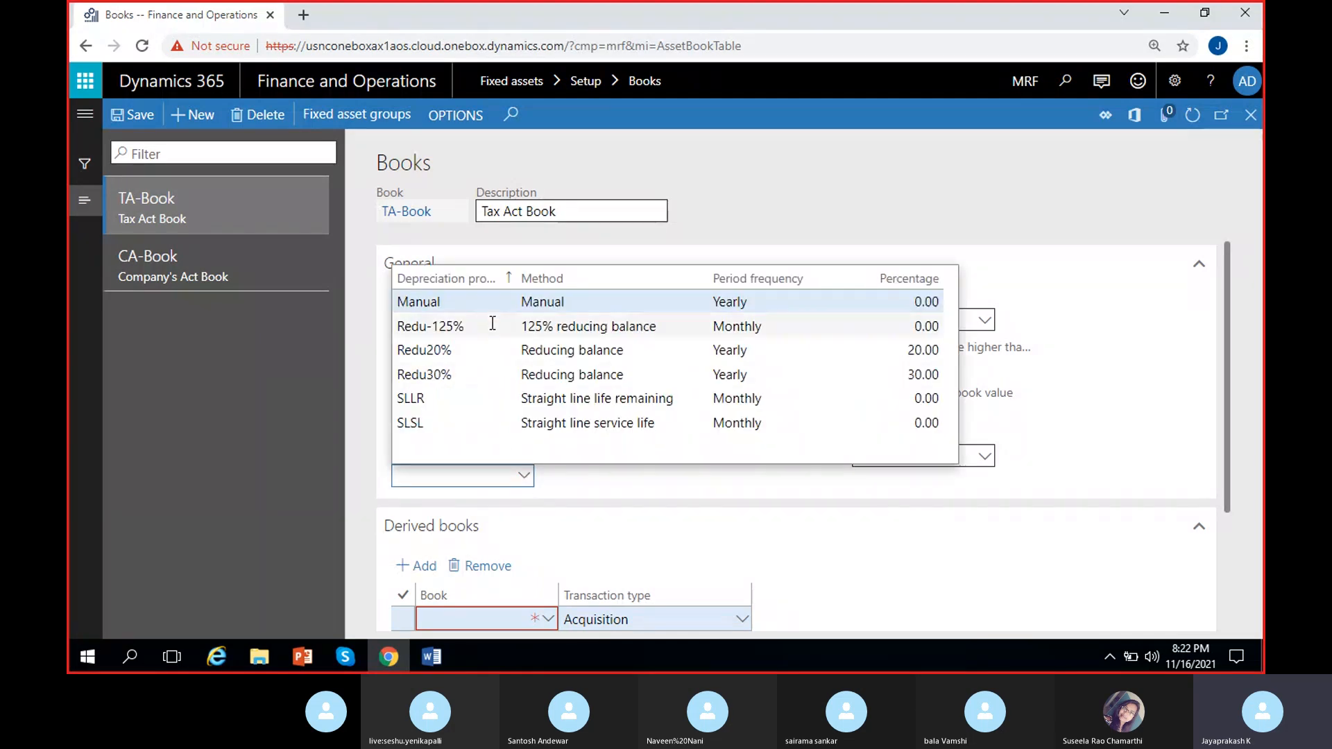
left_click(486, 300)
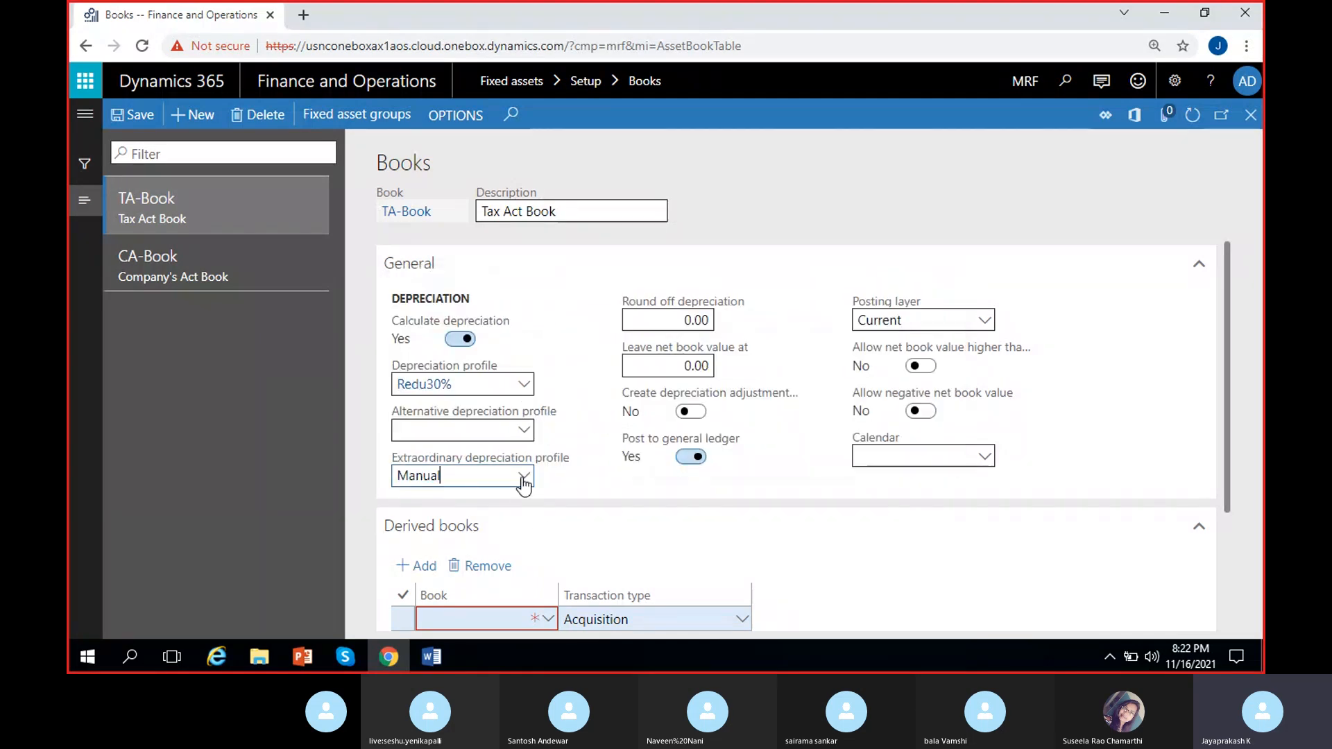
left_click(566, 426)
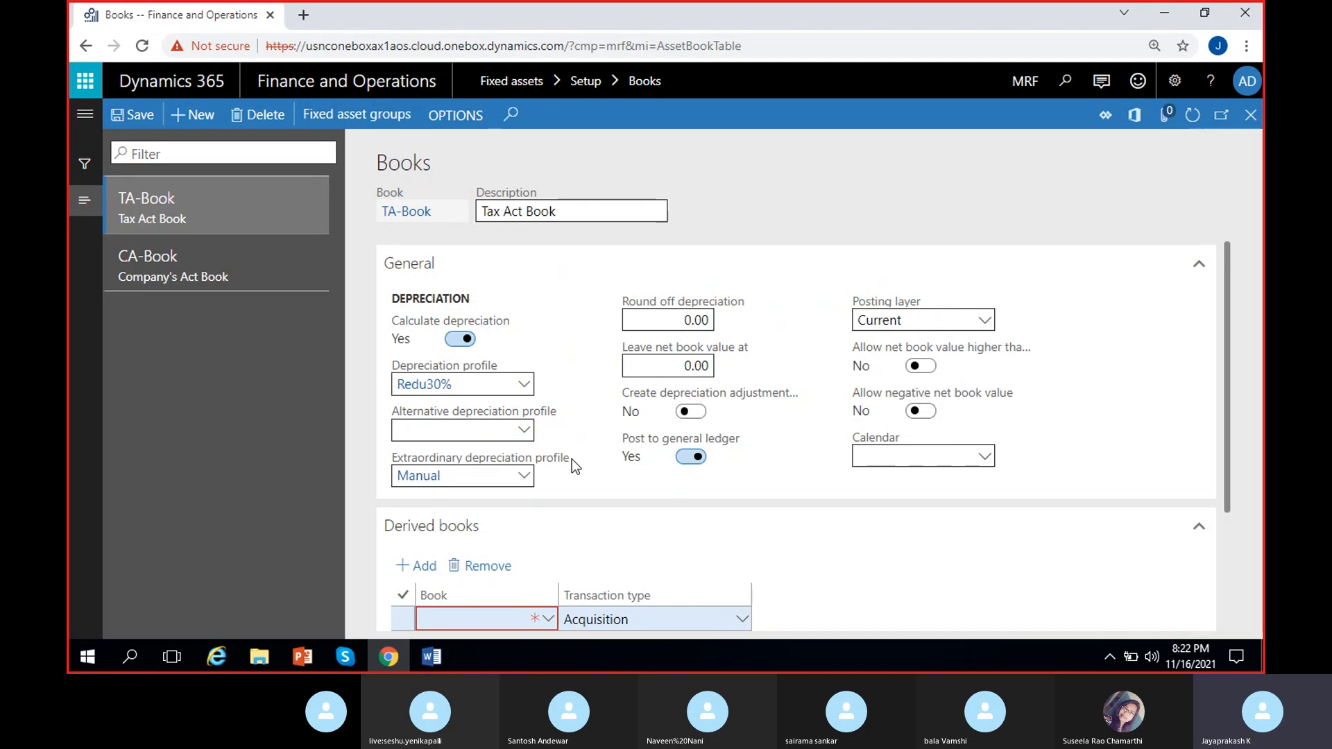
Set TA-Book's depreciation round-off to 0.10 and enable the creation of depreciation adjustments
left_click(702, 319)
key("BackSpace")
type("1")
left_click(765, 370)
left_click(687, 412)
Set TA-Book's posting layer to Tax and enable its option allowing a higher net book value
left_click(909, 320)
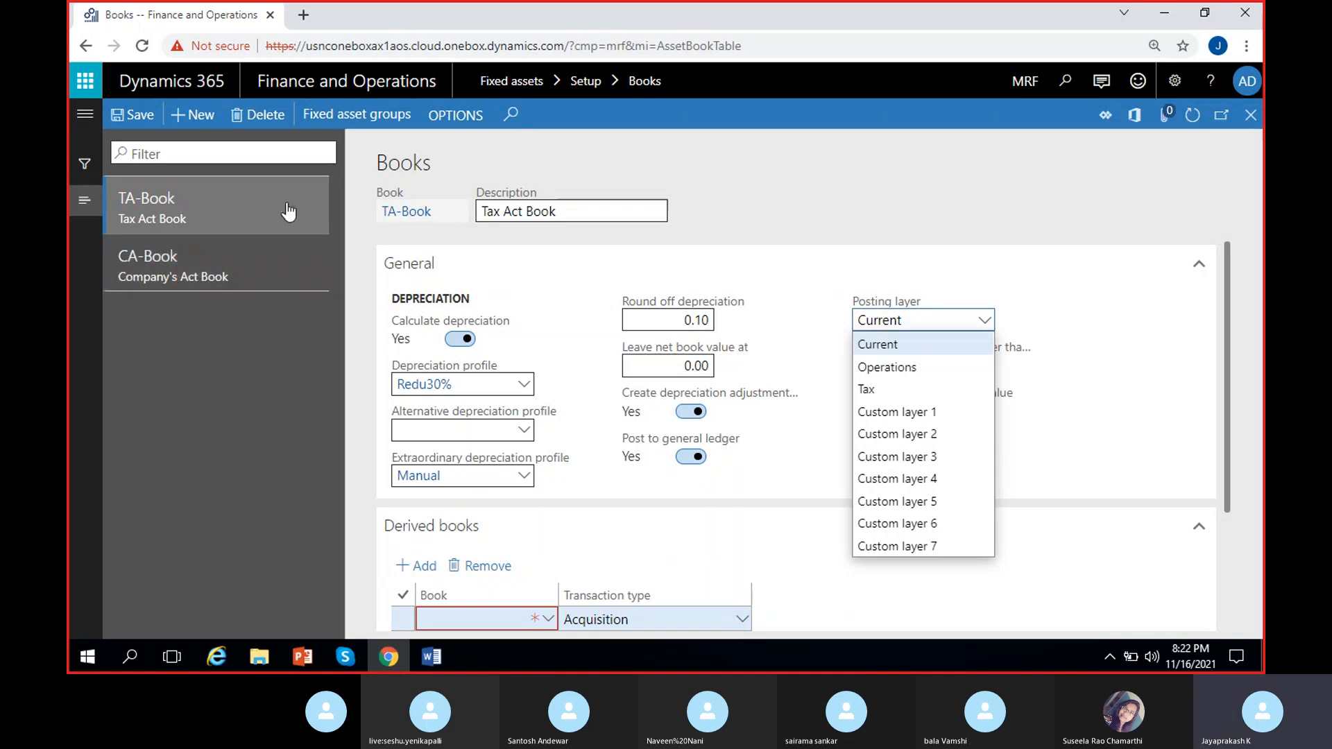
left_click(878, 394)
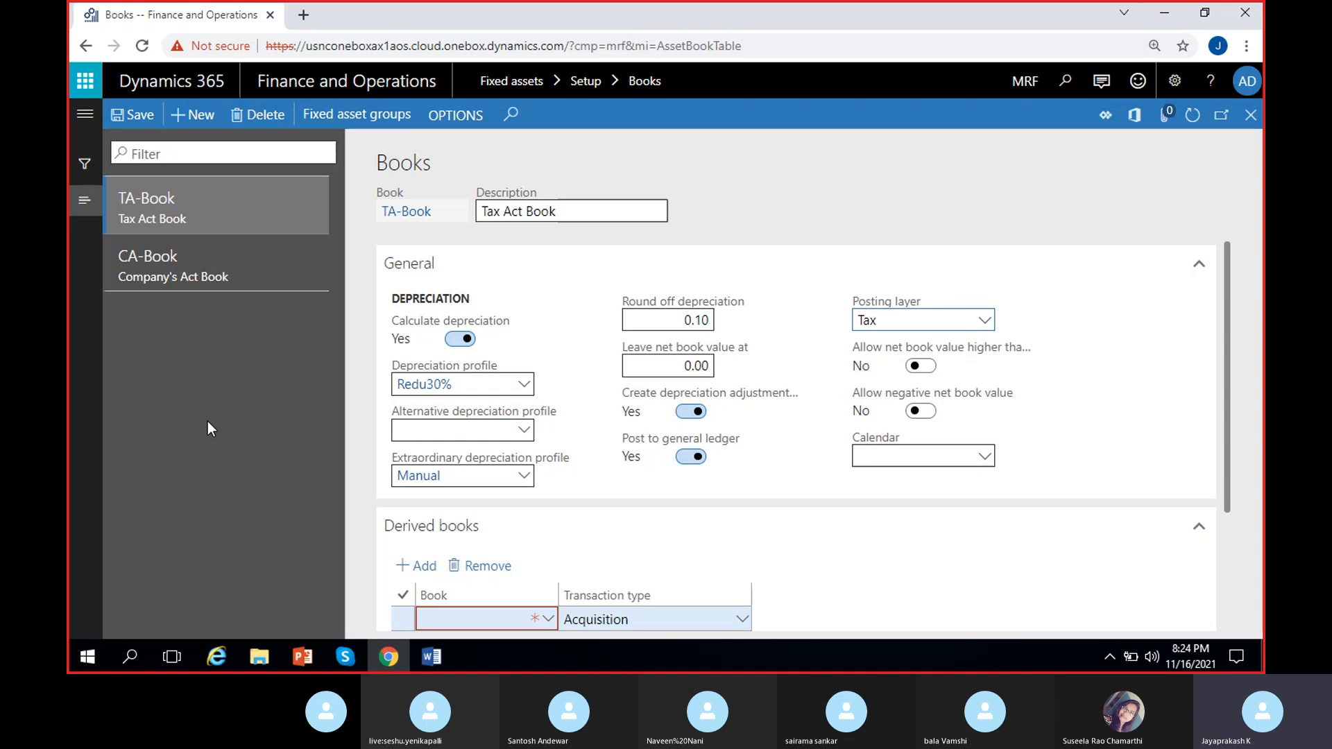
left_click(238, 266)
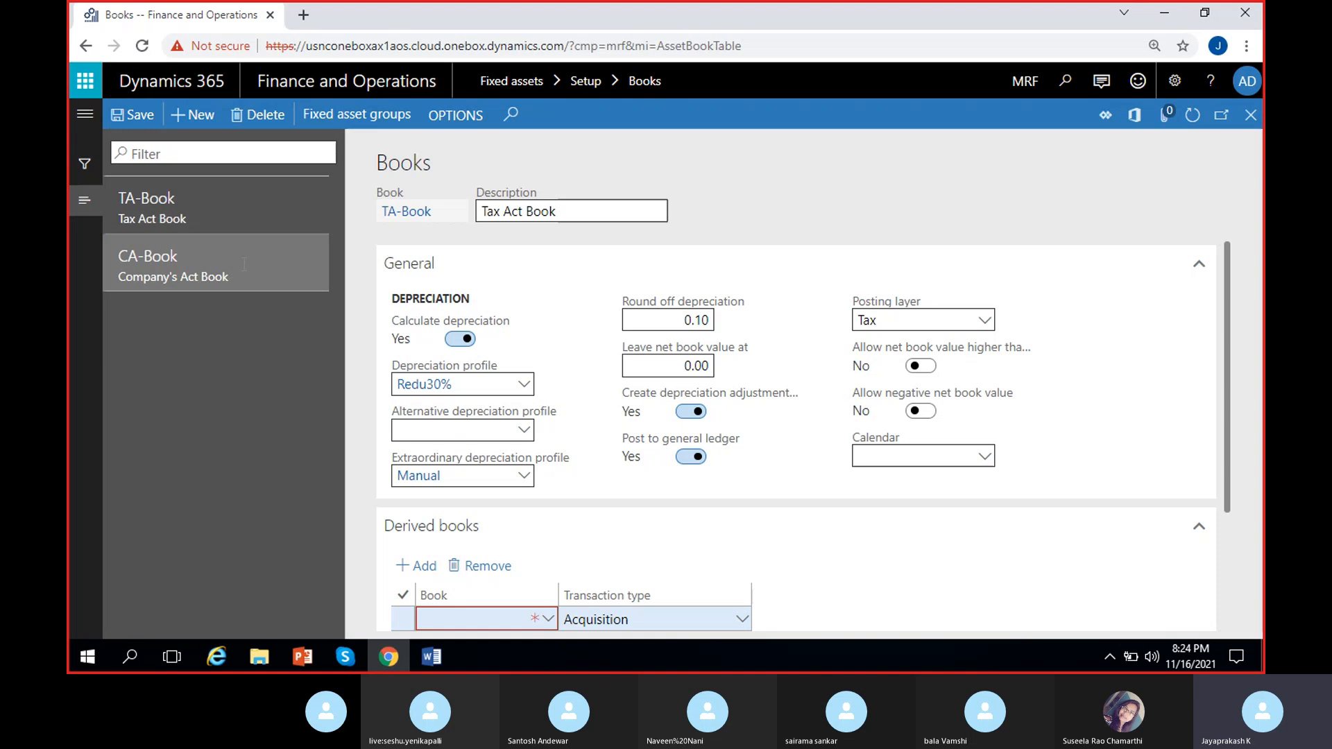
left_click(184, 205)
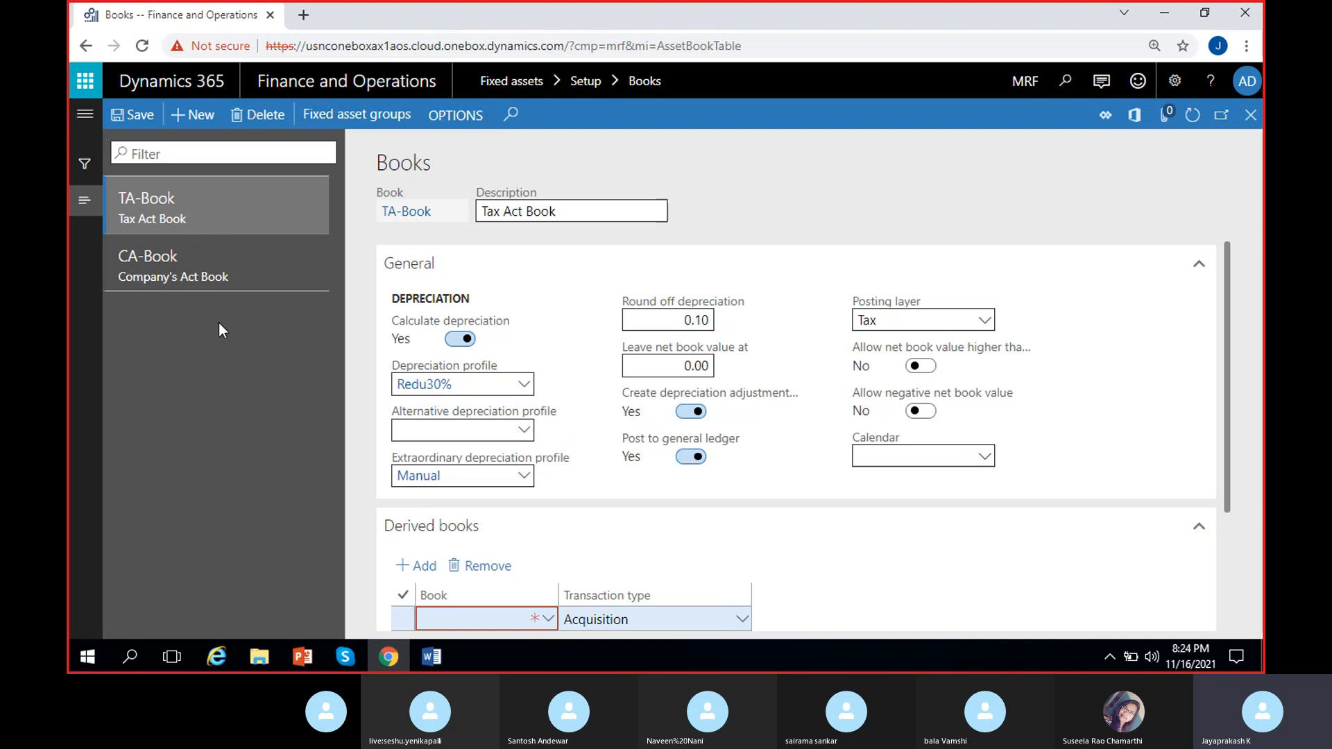
left_click(215, 267)
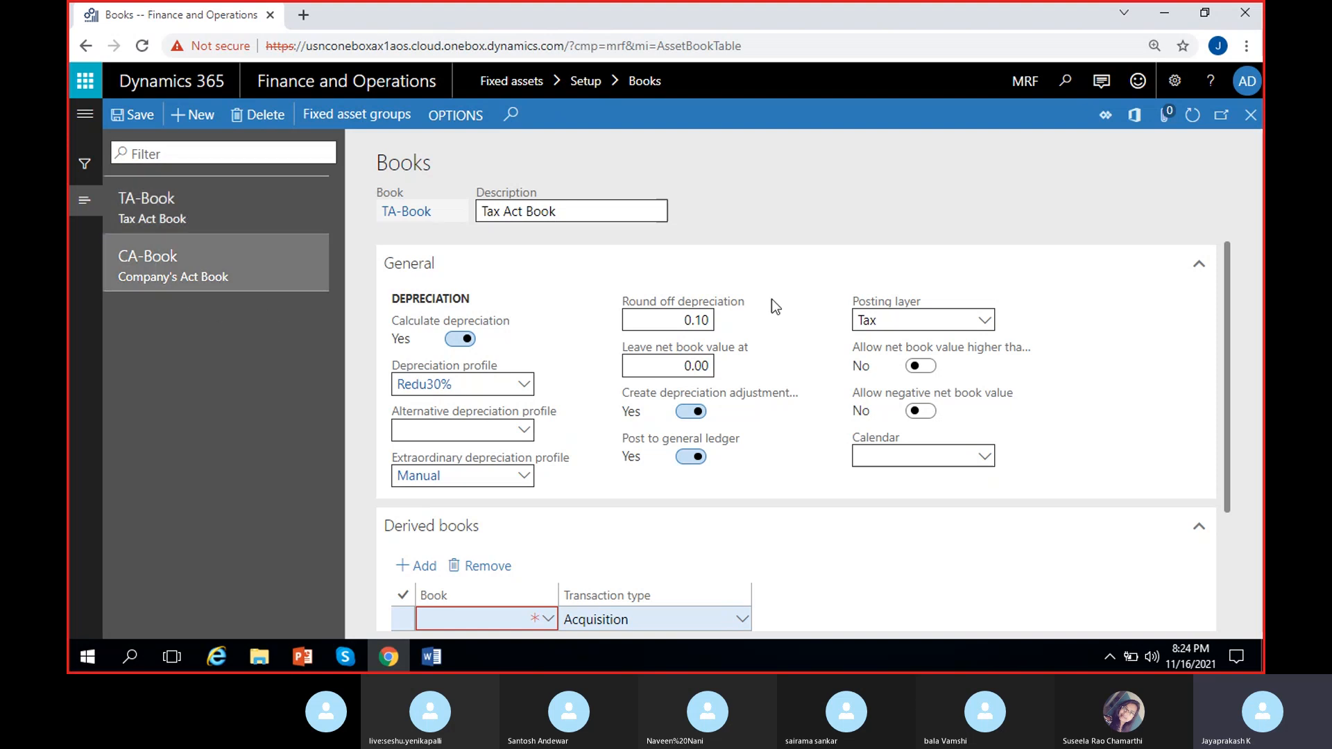
left_click(223, 200)
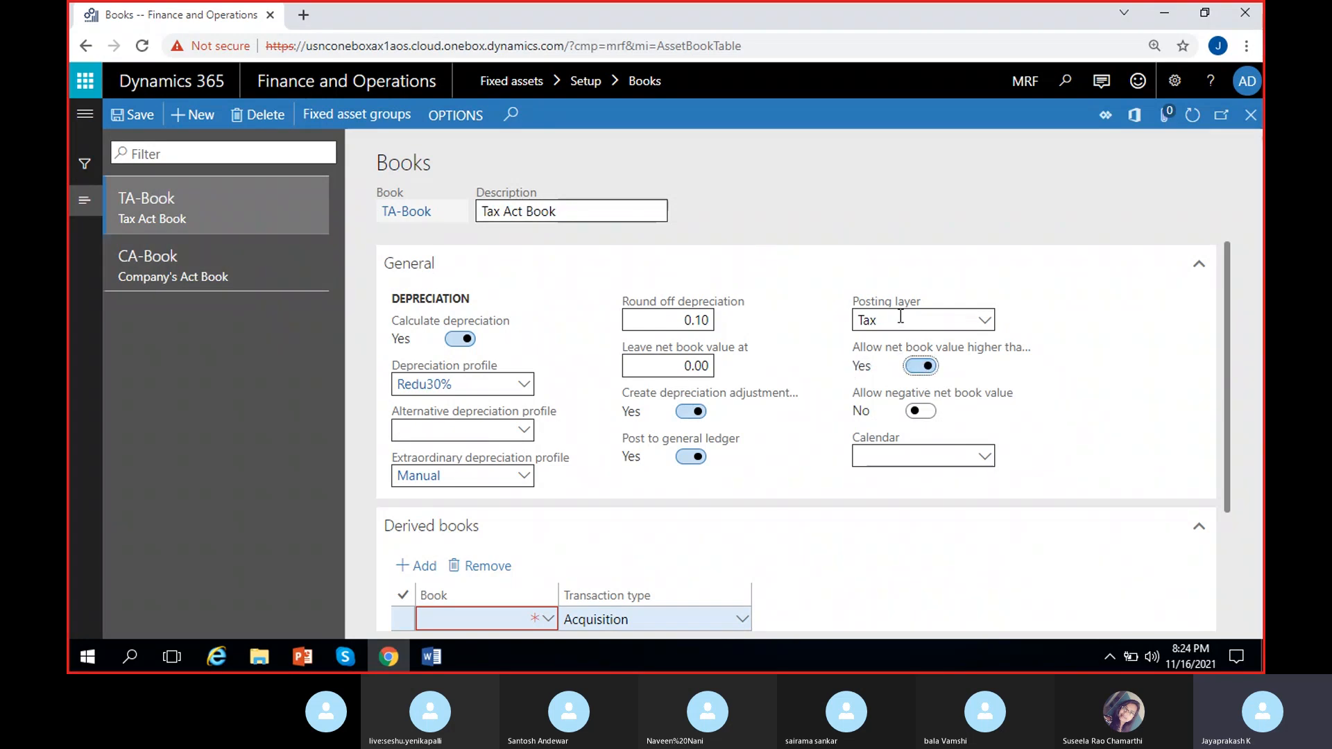
Try turning off Post to general ledger for TA-Book, turn it back on and reselect the Tax posting layer
left_click(985, 321)
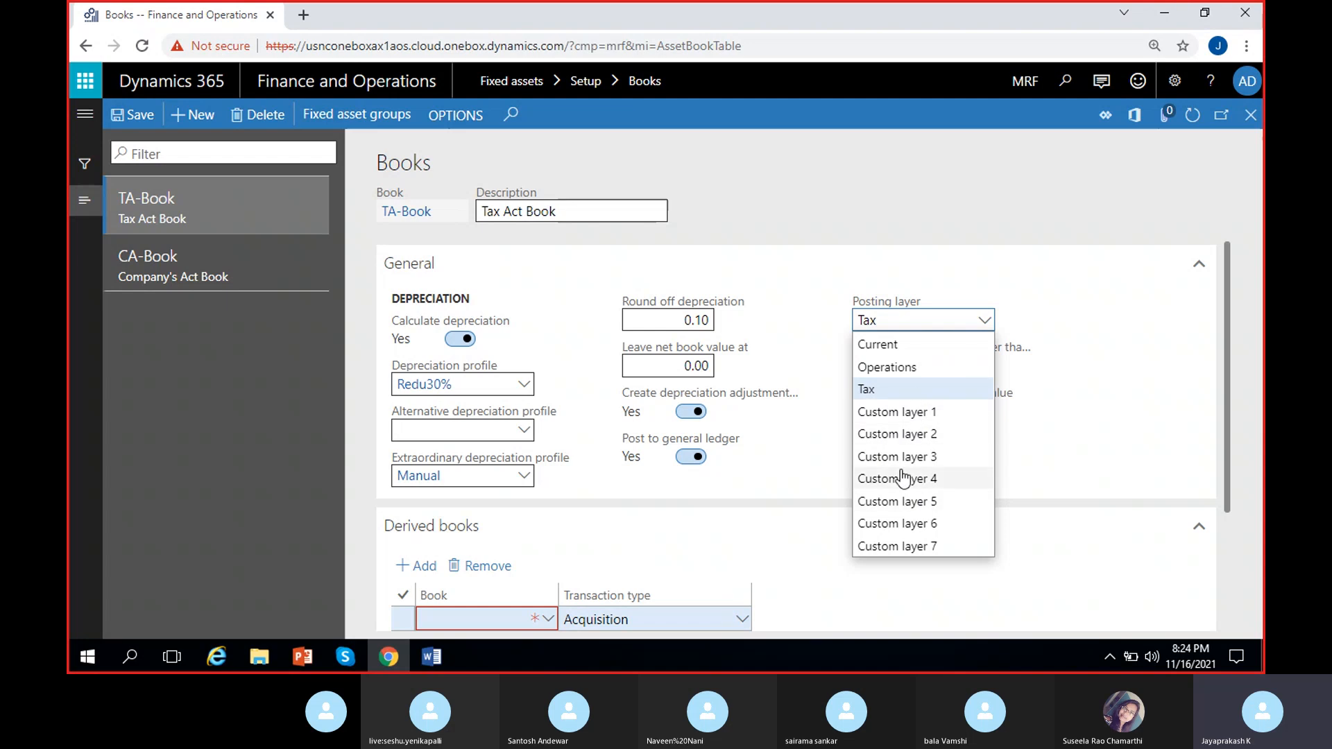
left_click(916, 219)
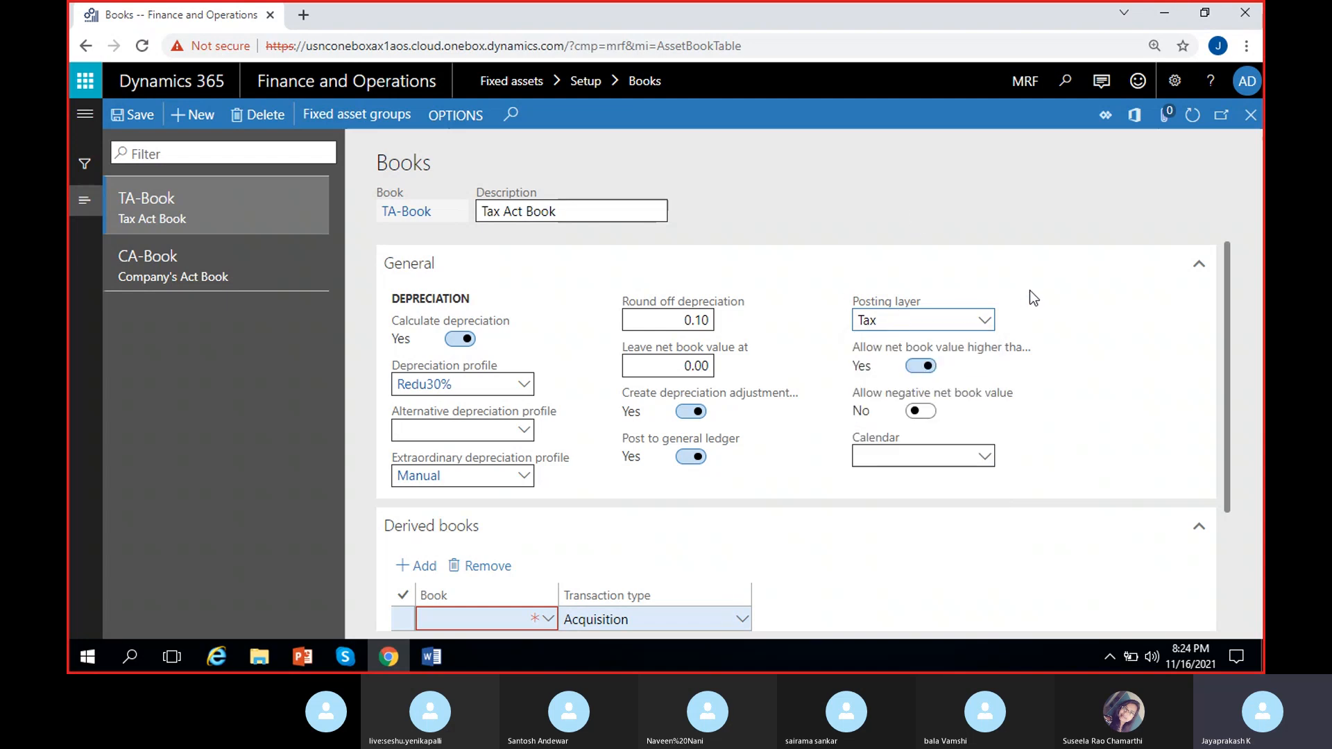
left_click(692, 459)
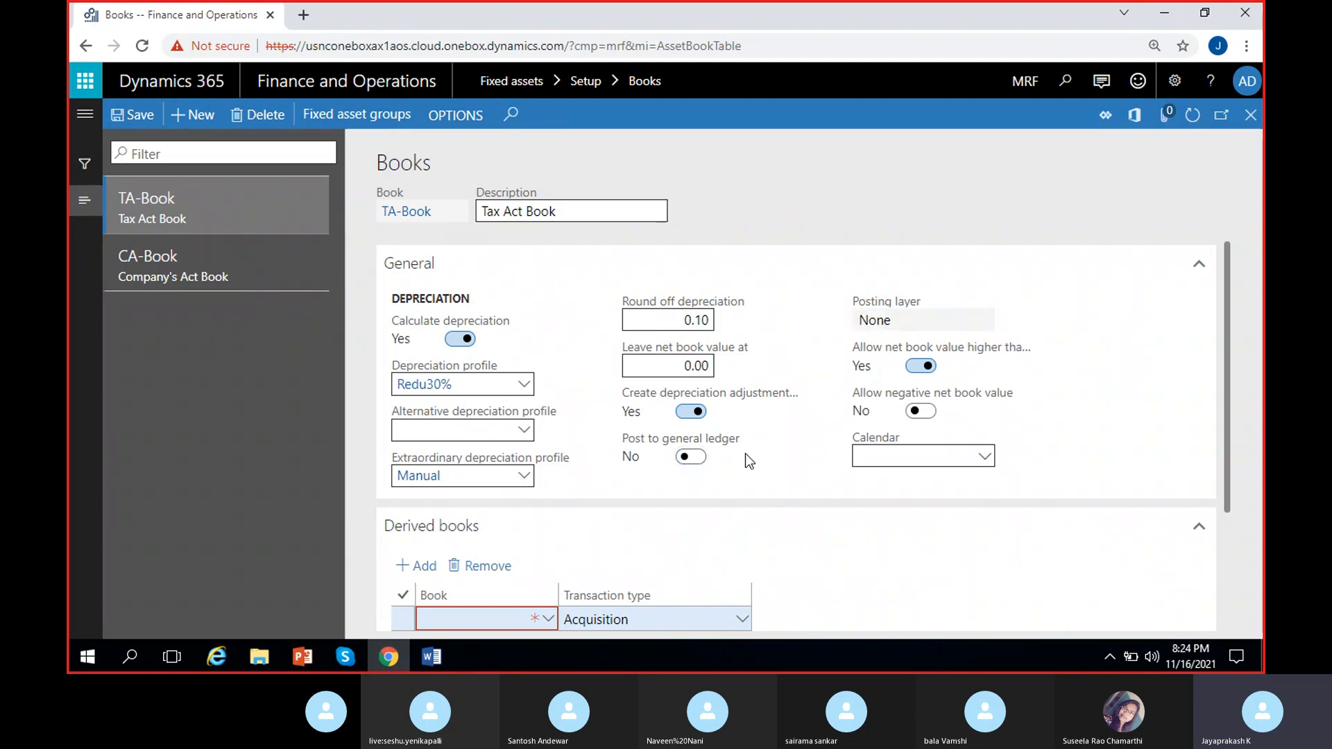
left_click(894, 319)
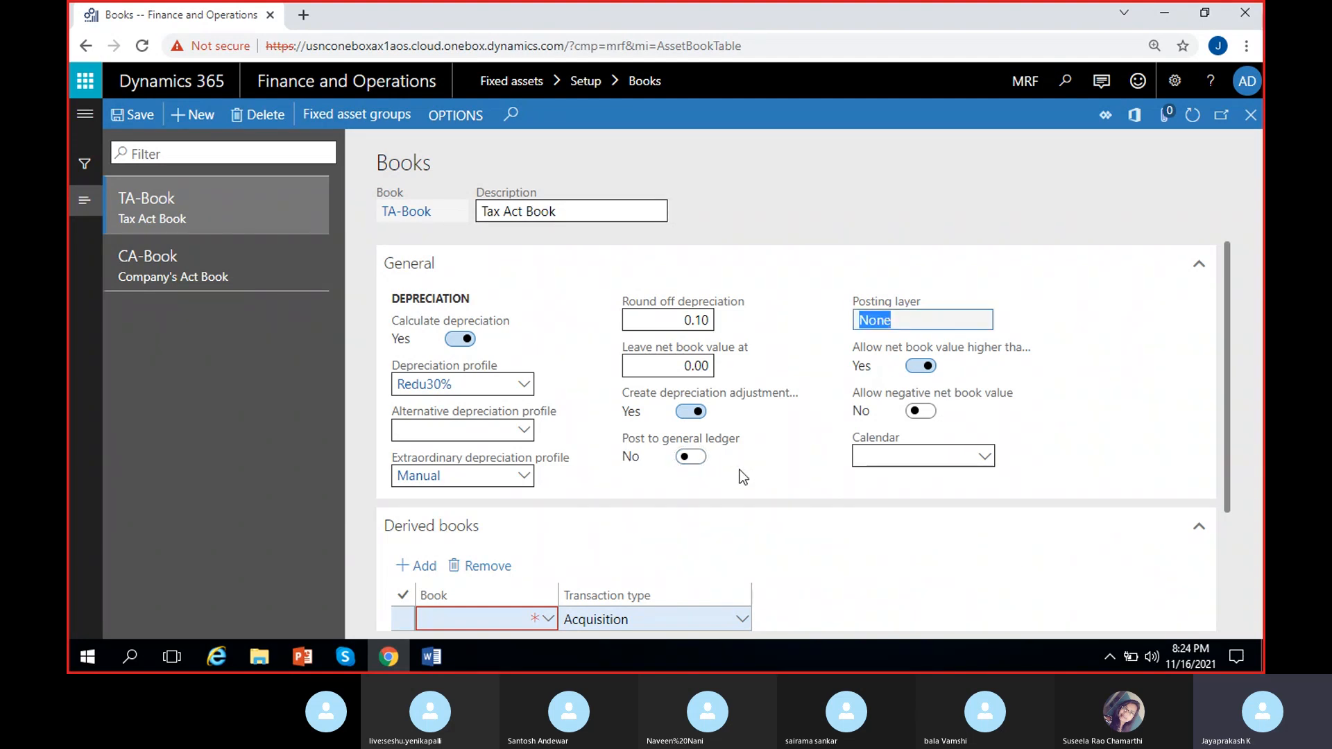
left_click(918, 325)
left_click(692, 458)
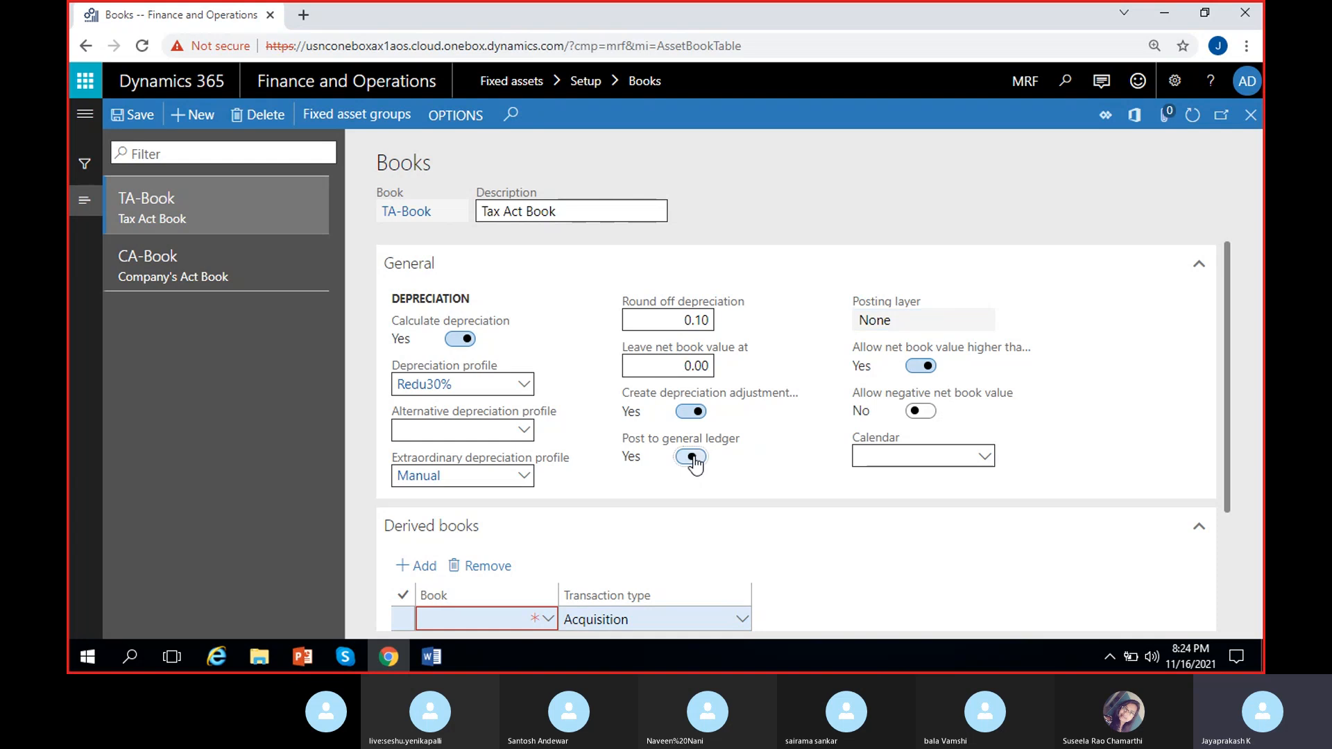
left_click(902, 320)
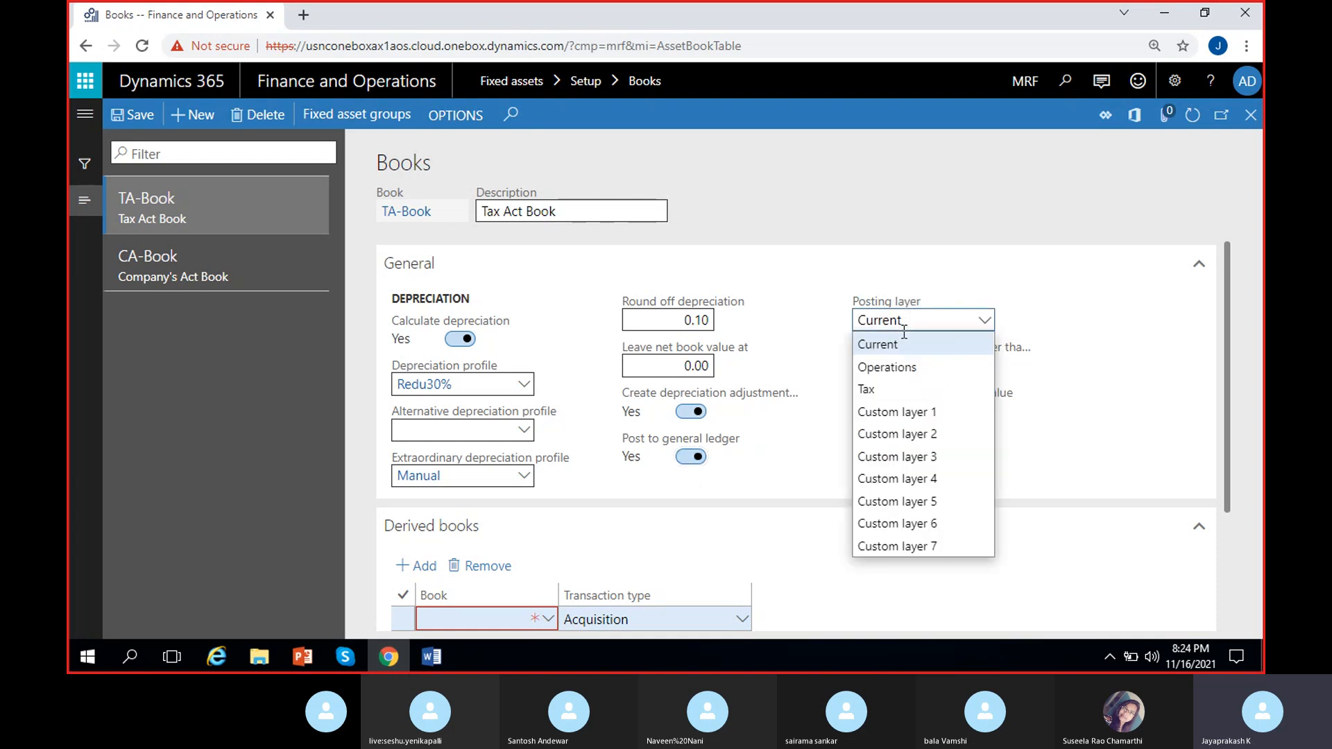
left_click(893, 391)
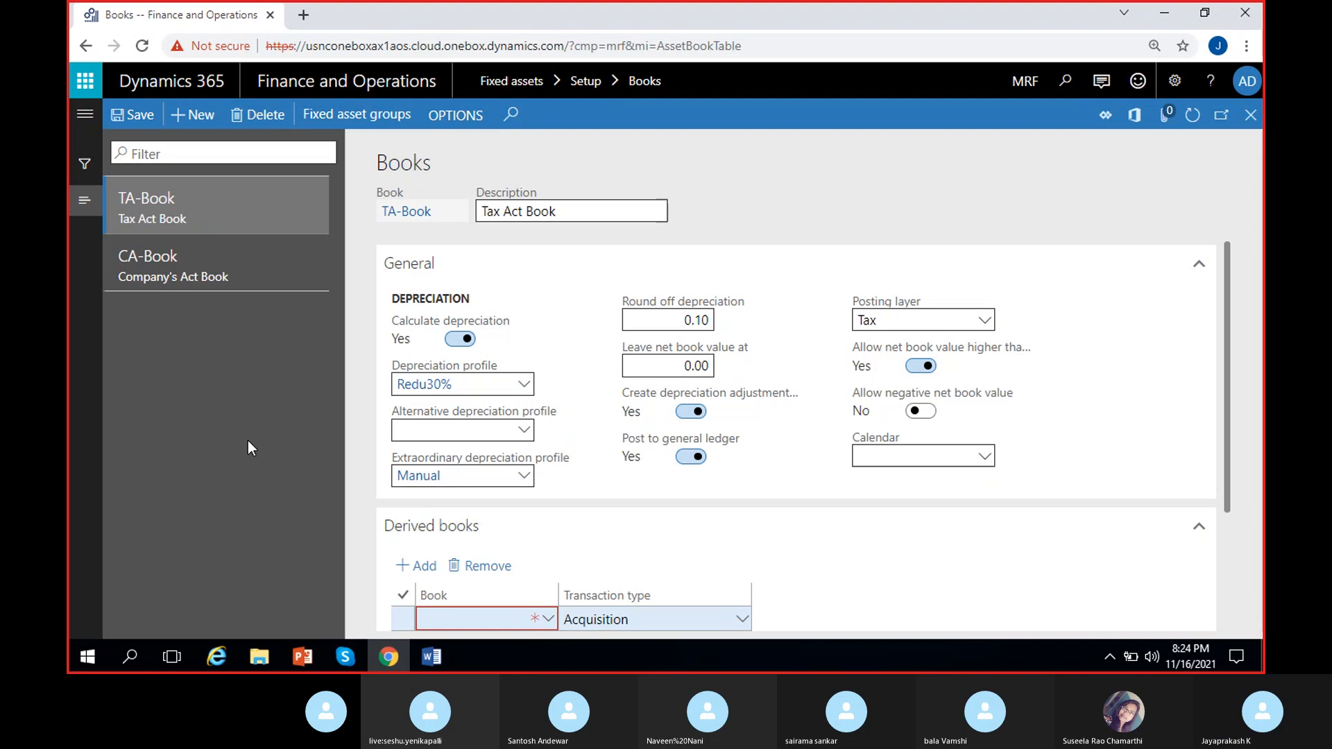
Review the posting layer options available for TA-Book
left_click(201, 281)
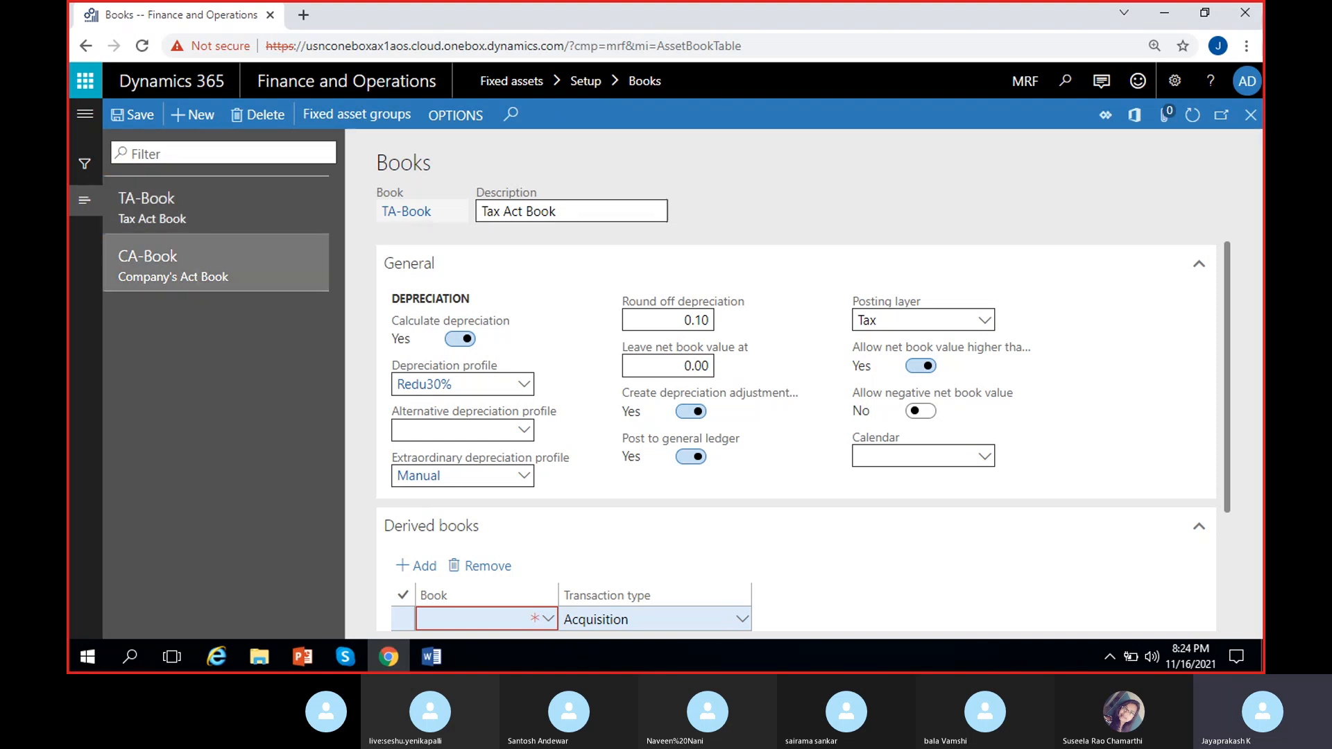
left_click(257, 212)
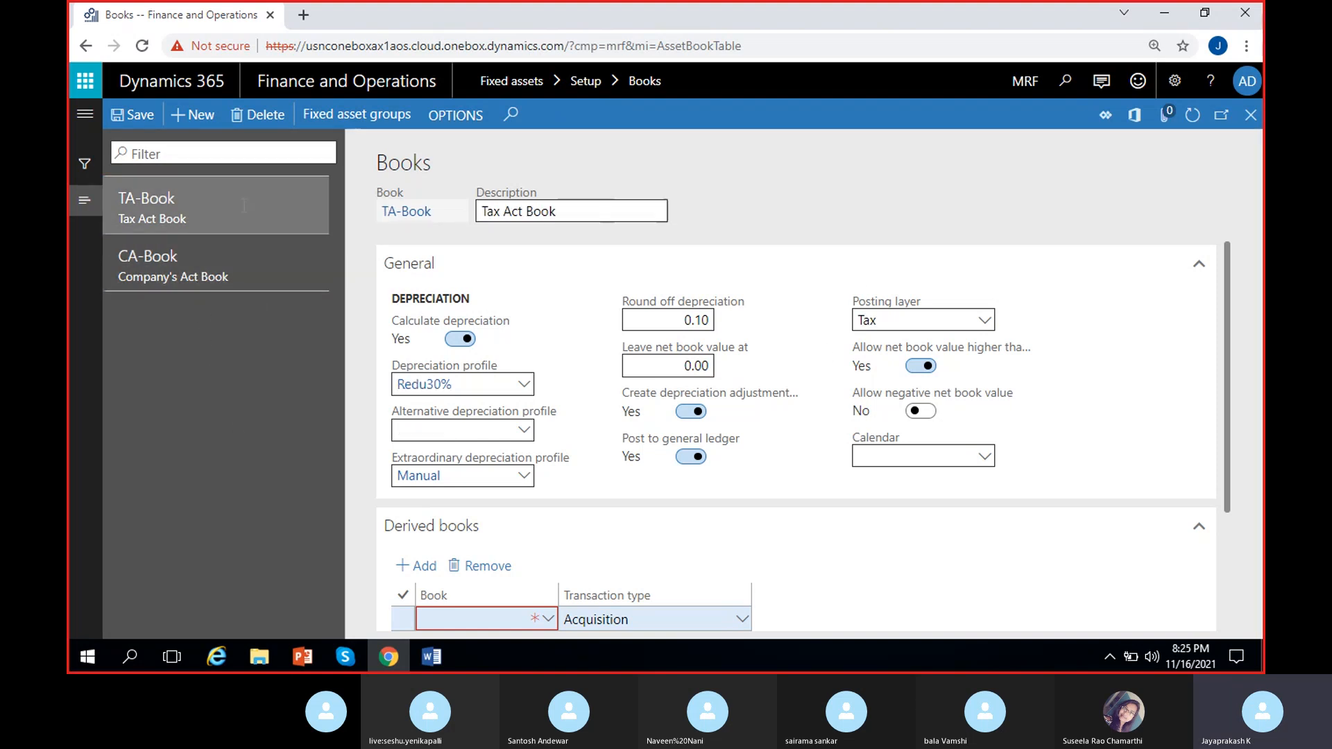
left_click(985, 321)
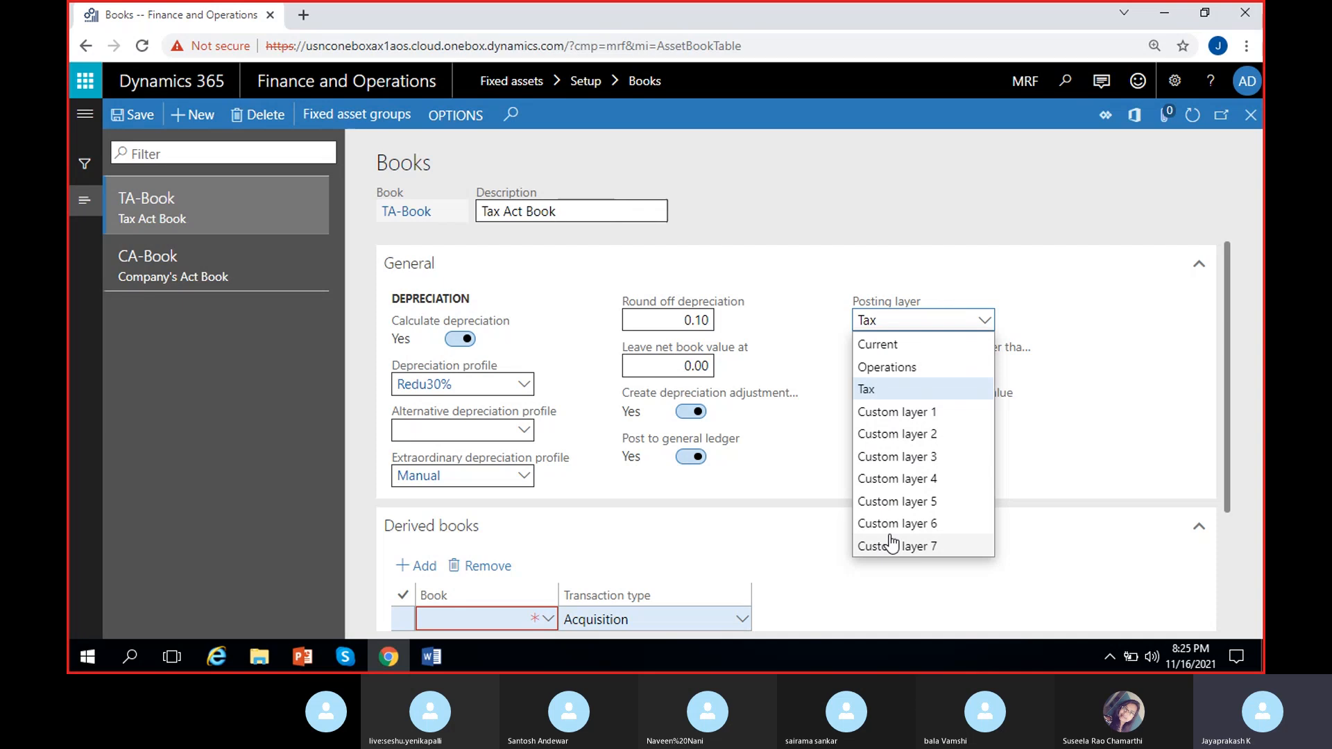
left_click(831, 432)
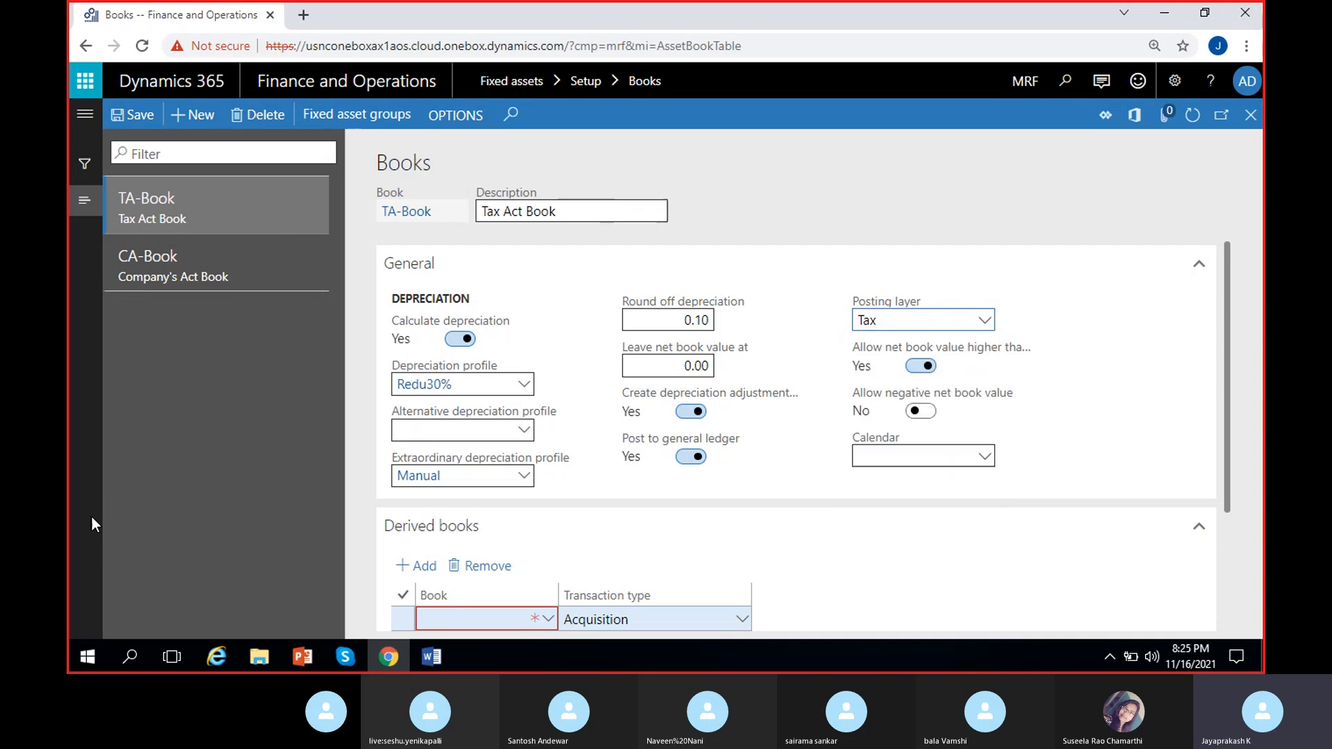
left_click(984, 320)
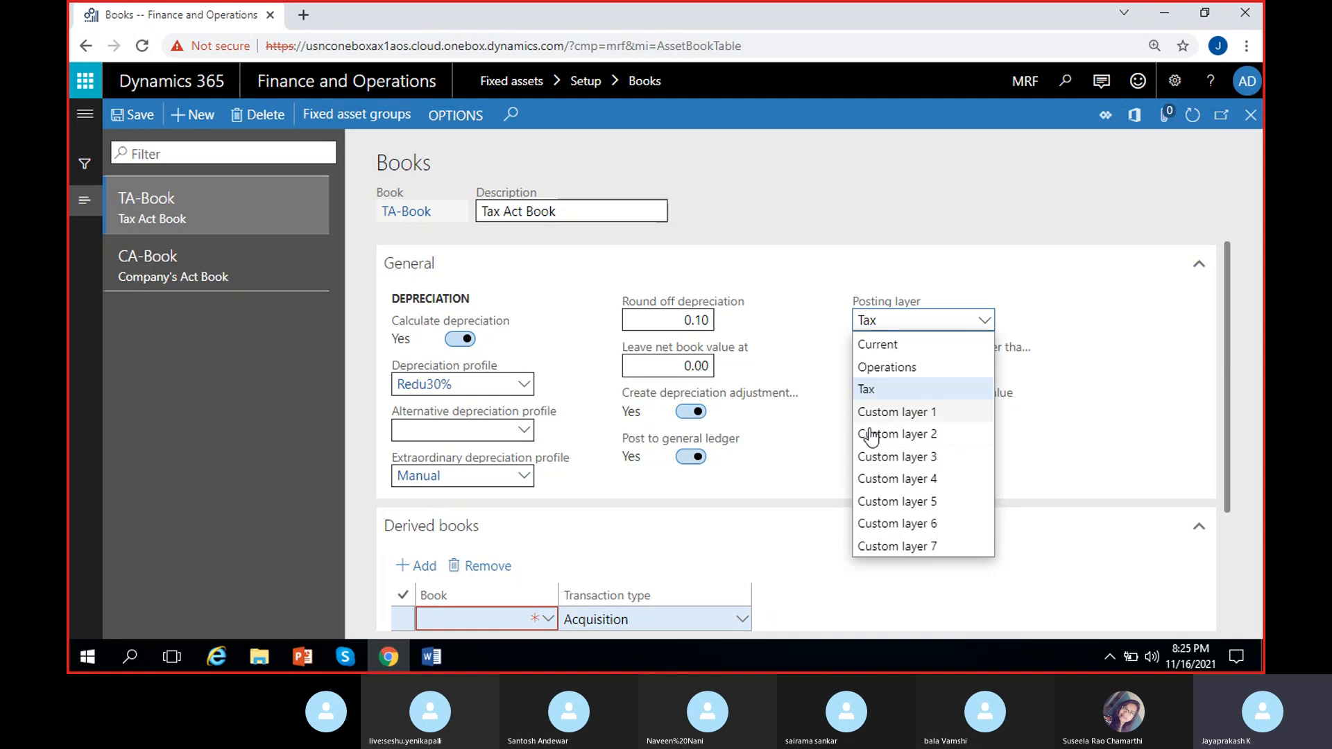
left_click(777, 478)
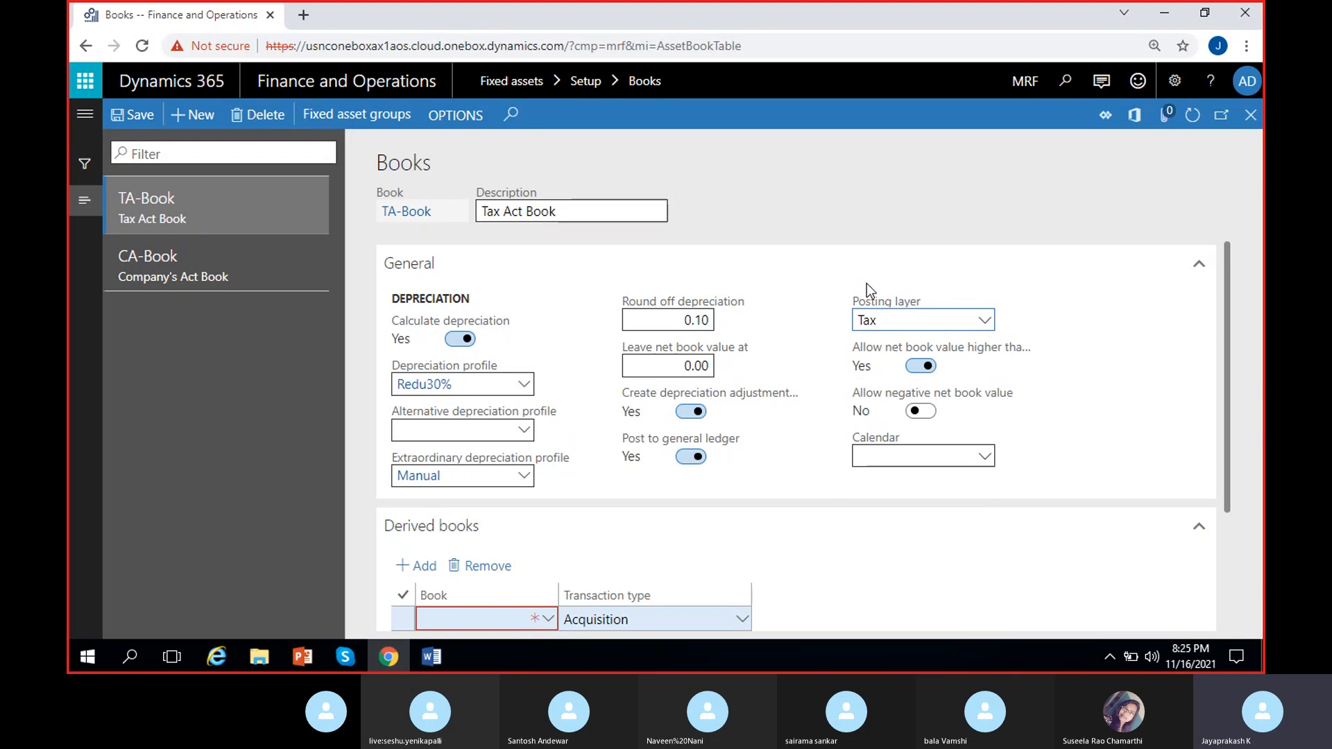
Save TA-Book and open the CA-Book record
left_click(136, 121)
left_click(173, 266)
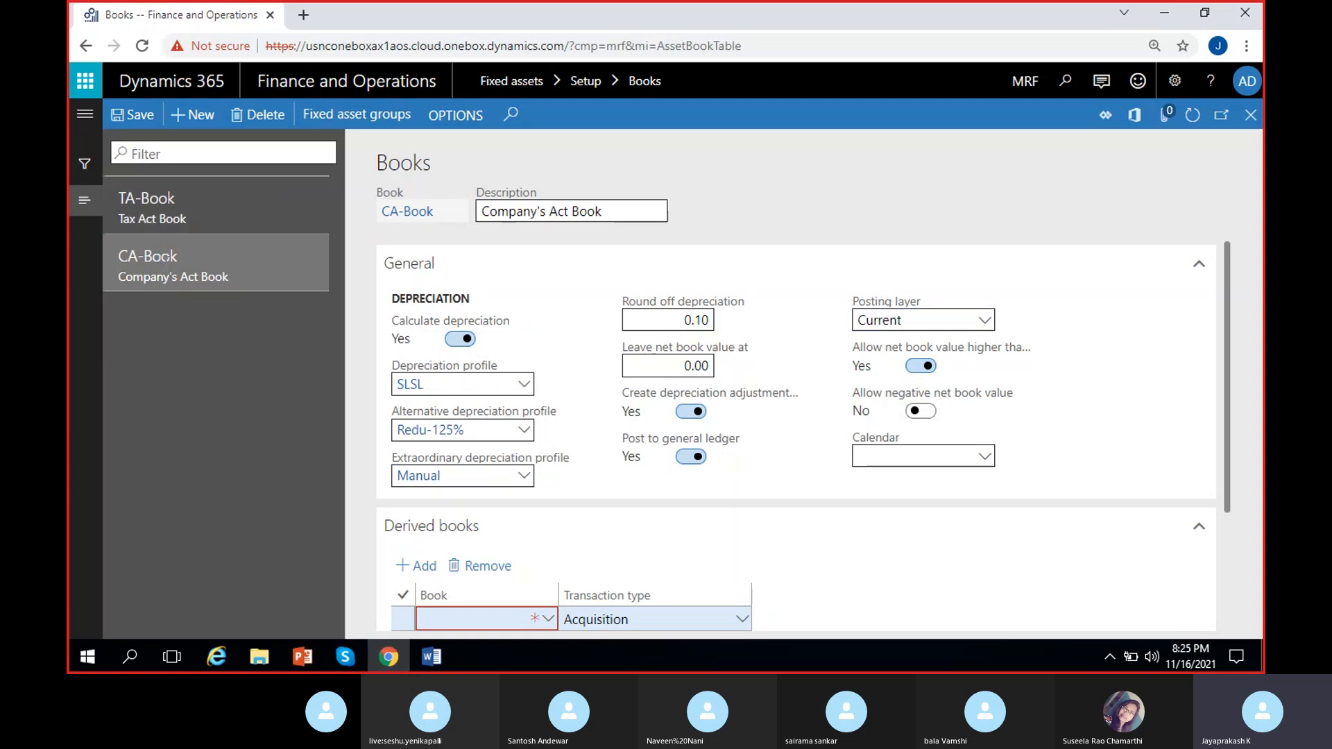
Try to remove the blank derived books line from TA-Book
left_click(167, 210)
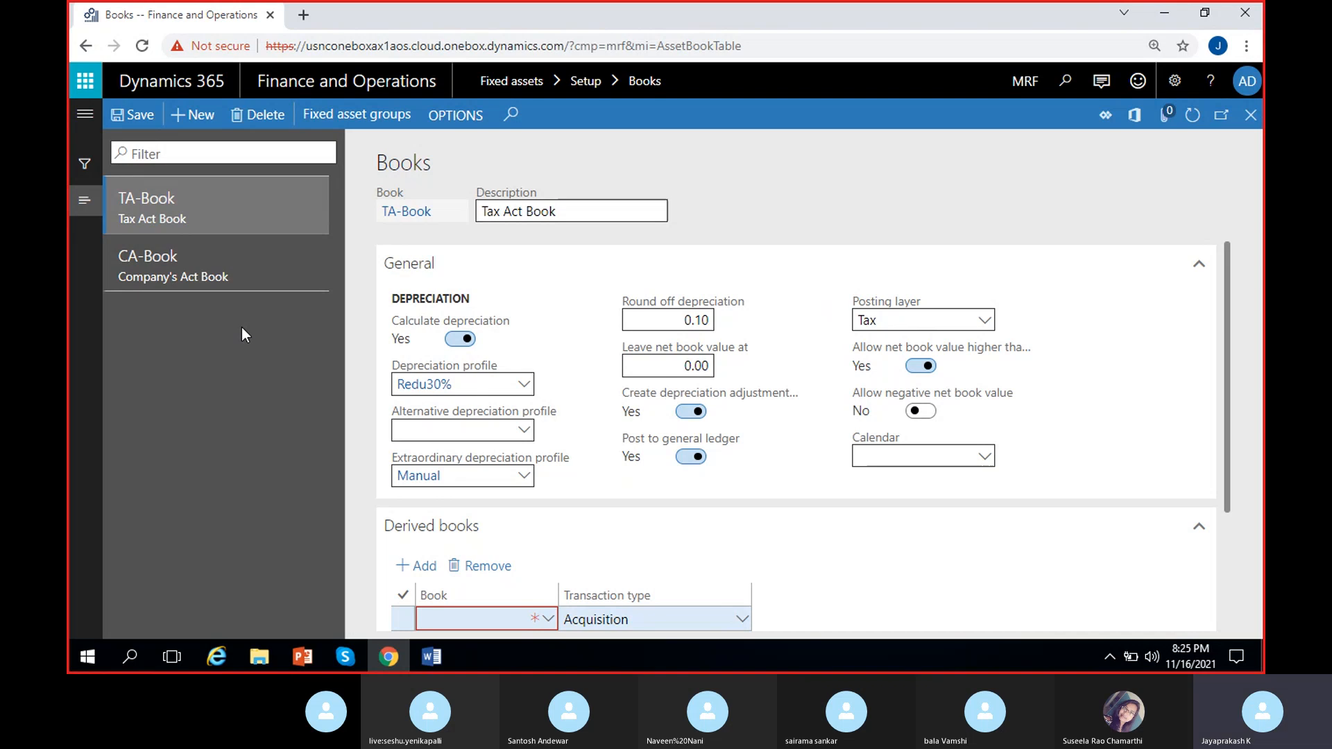
left_click(495, 578)
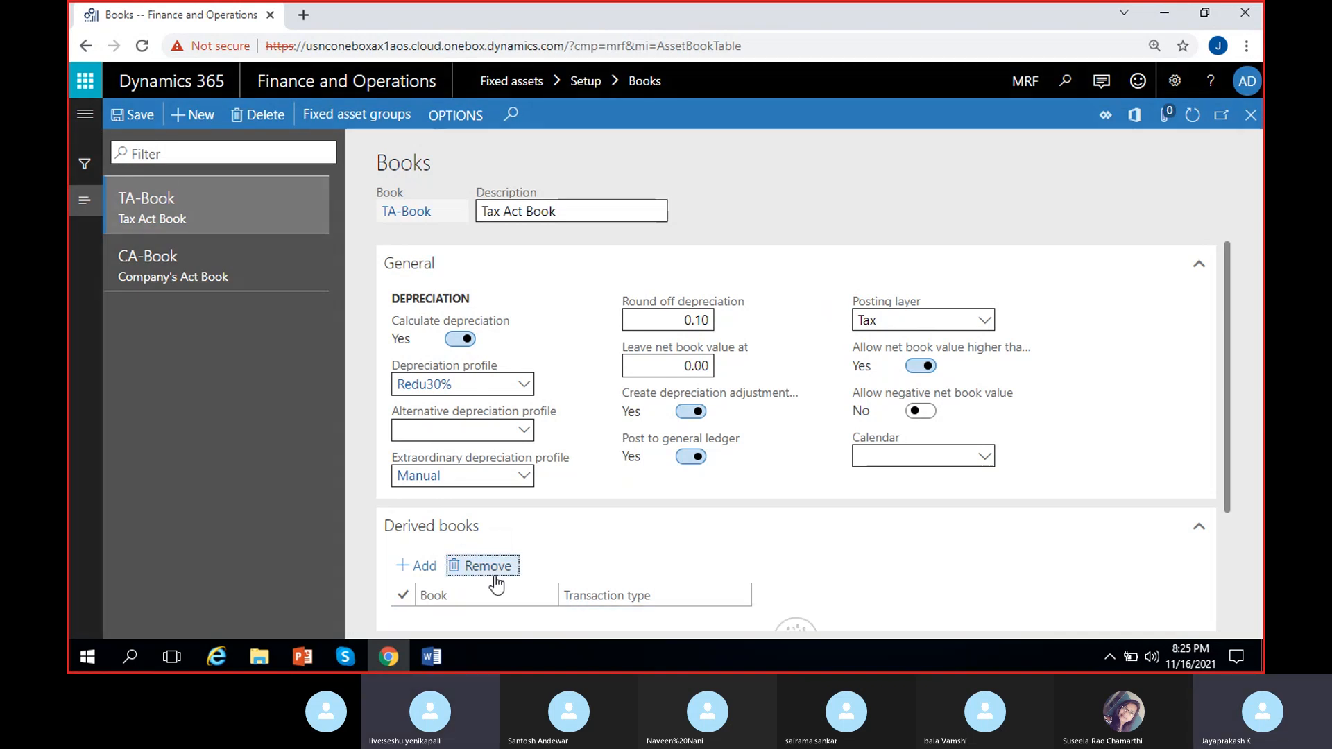
Compare the depreciation and posting layer settings of CA-Book and TA-Book by switching between the two records
left_click(208, 267)
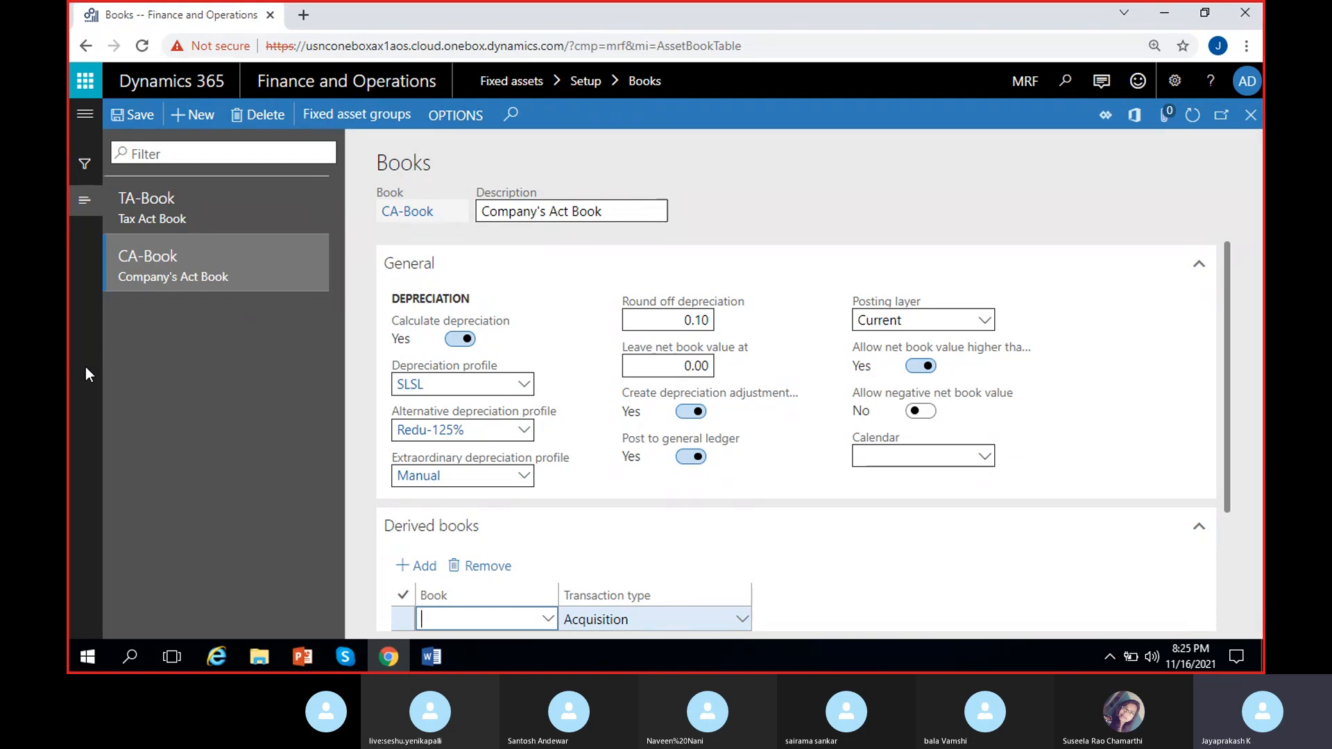
left_click(185, 210)
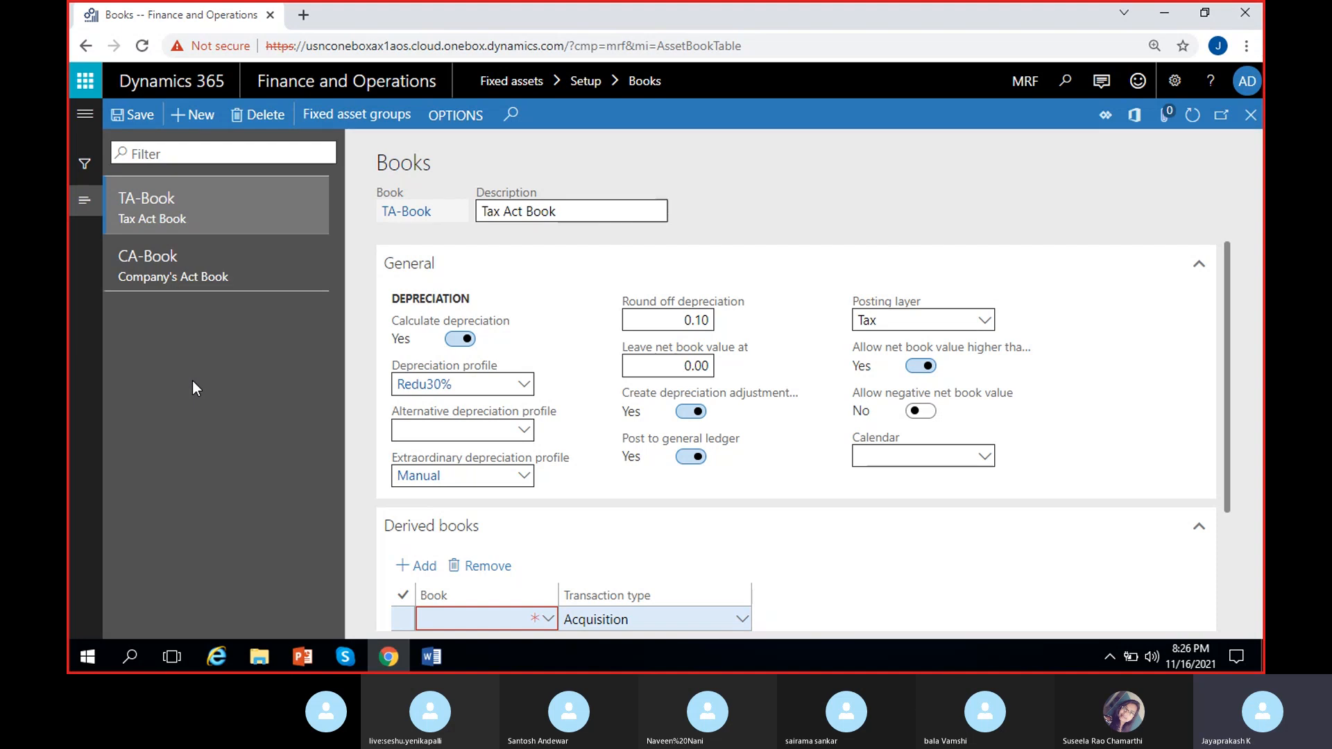
left_click(209, 274)
left_click(208, 217)
left_click(209, 278)
left_click(208, 219)
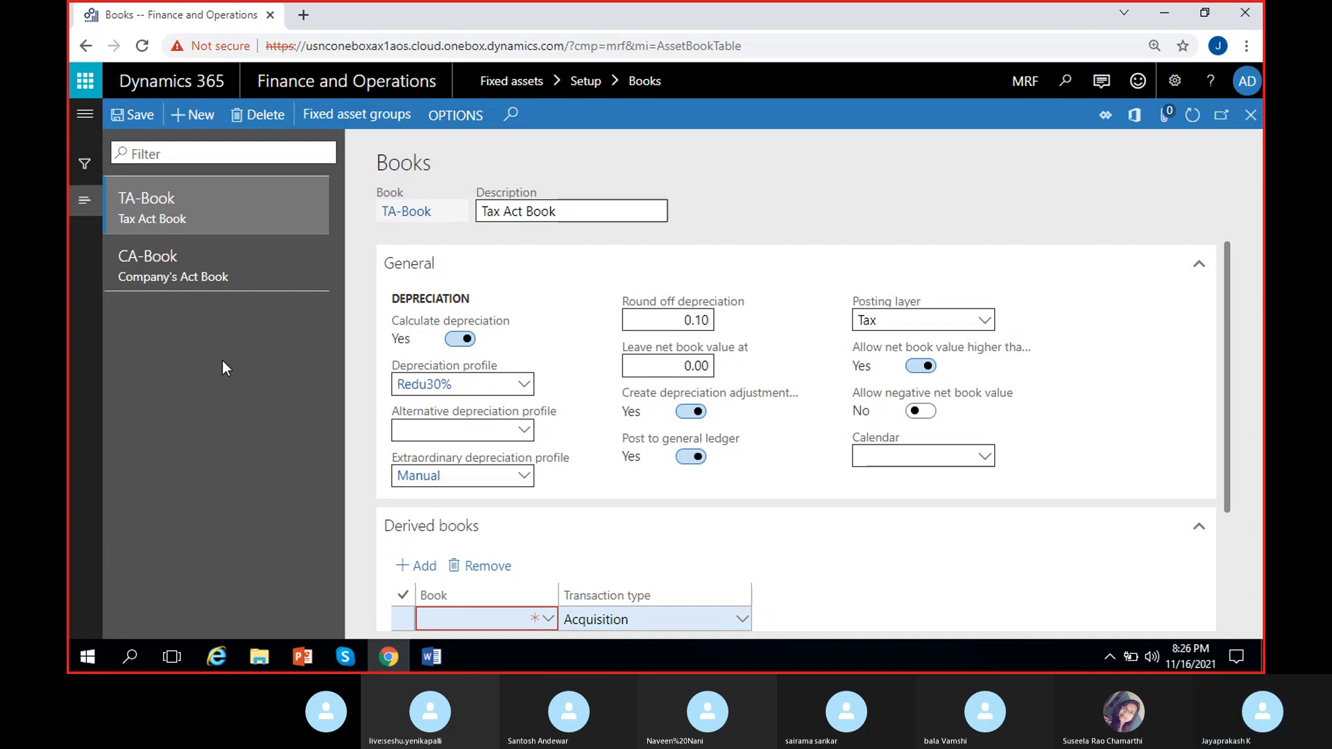
left_click(192, 276)
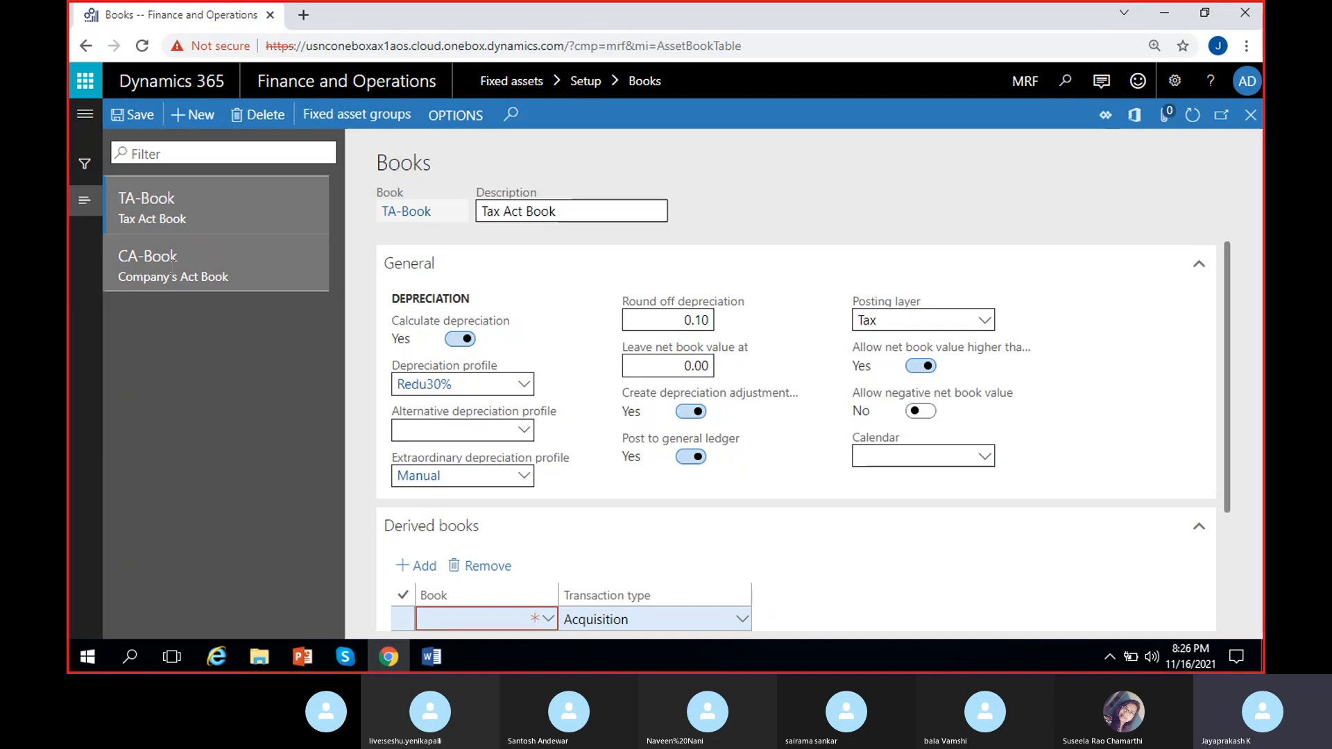
left_click(167, 267)
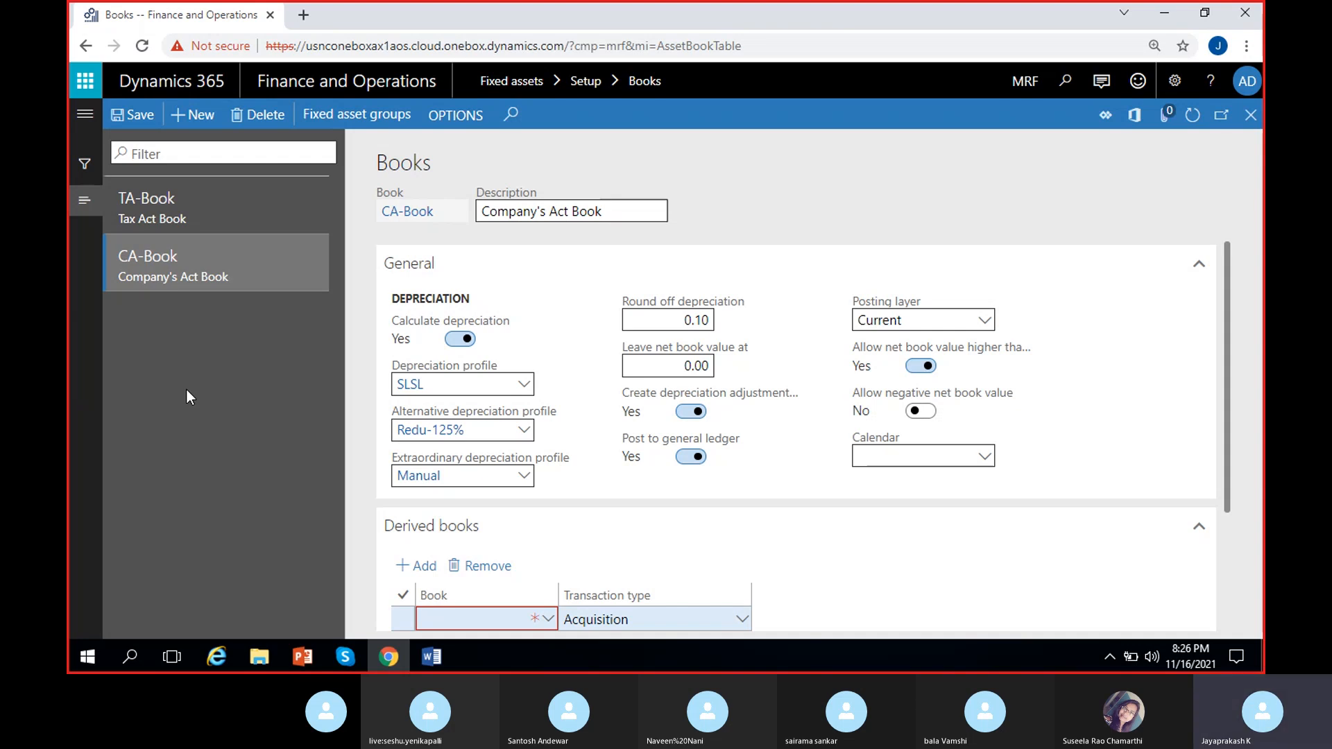
left_click(184, 219)
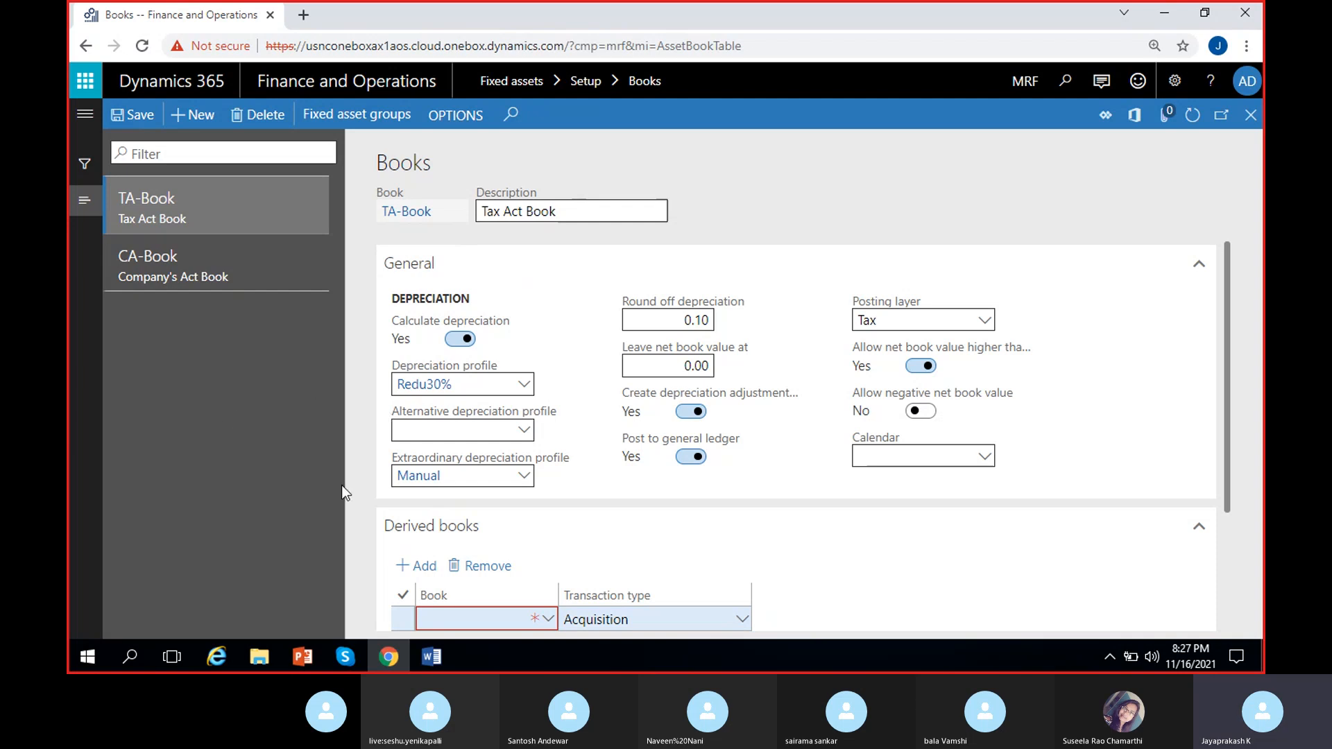
Review the rest of TA-Book's settings and check its posting layer choices, keeping Tax selected
scroll(526, 508, "down", 3)
scroll(526, 505, "up", 3)
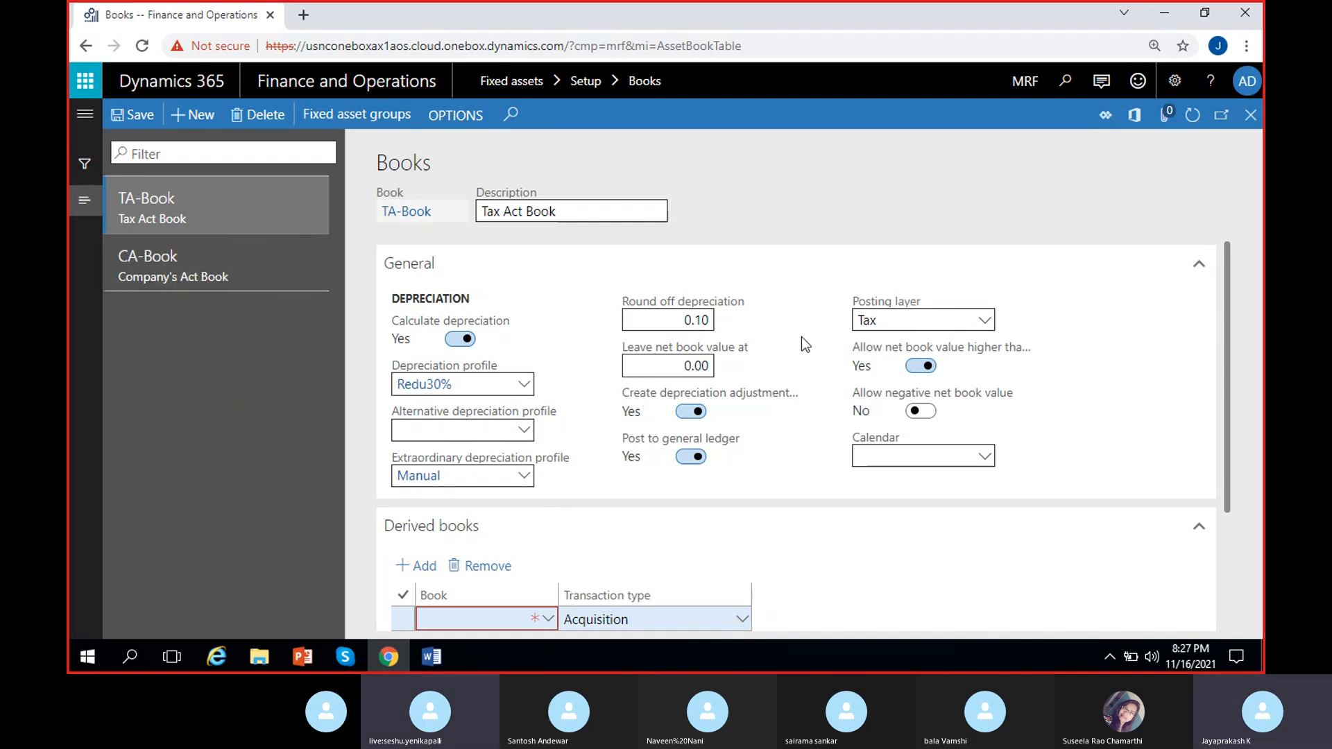
left_click(916, 320)
left_click(905, 389)
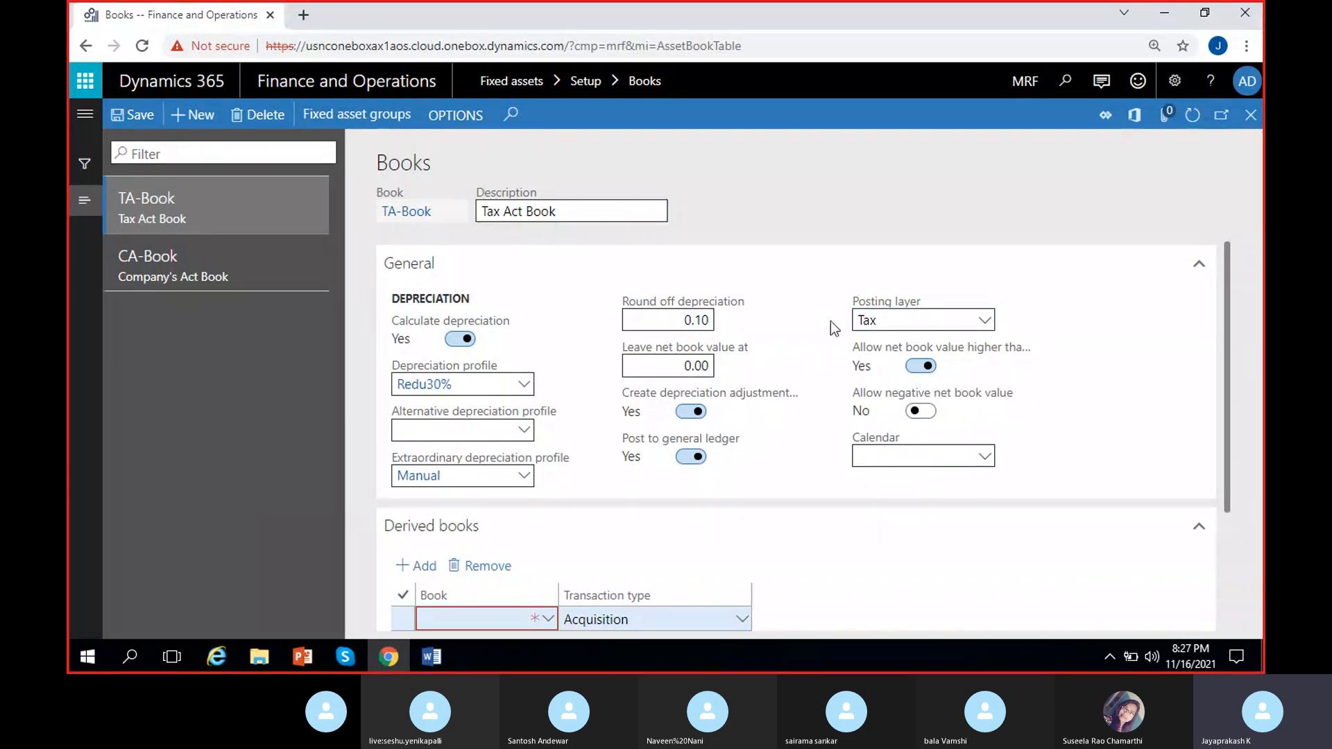
Duplicate the Books browser tab and open the General ledger Journal names page in the copy
right_click(141, 15)
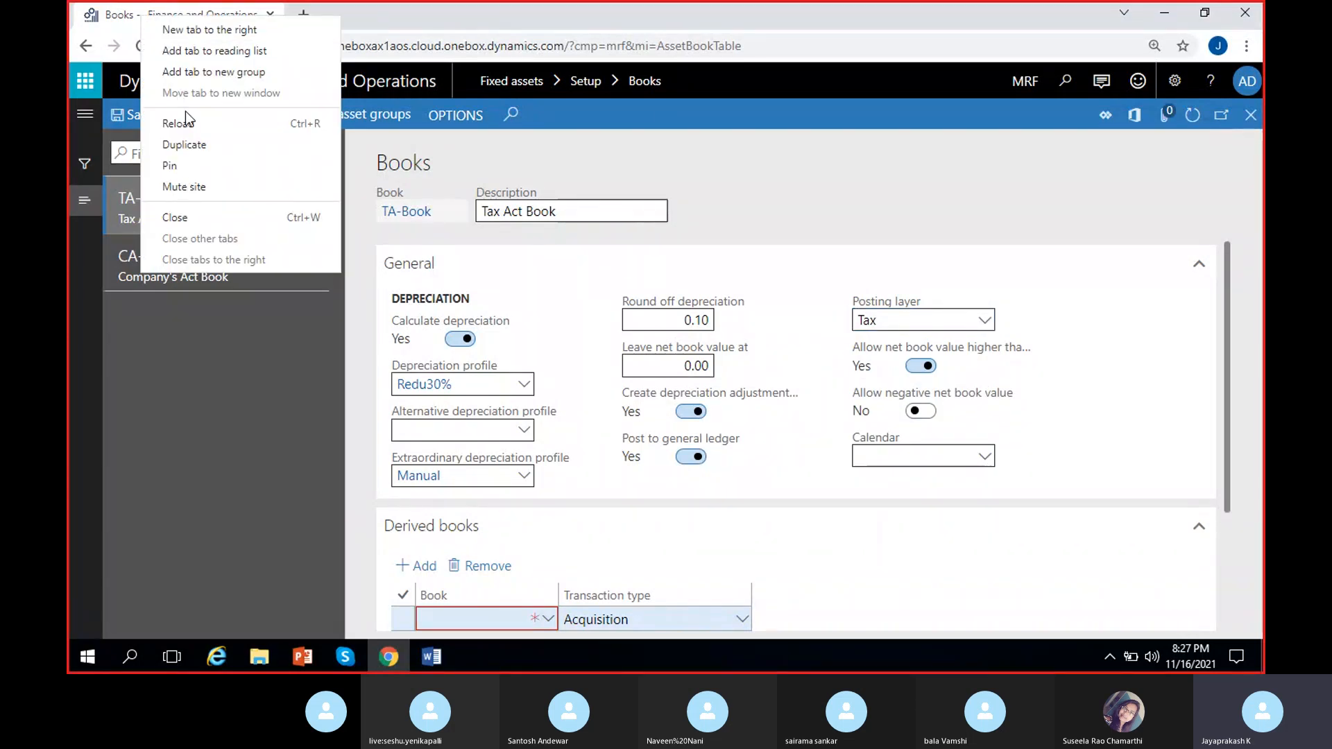
left_click(185, 146)
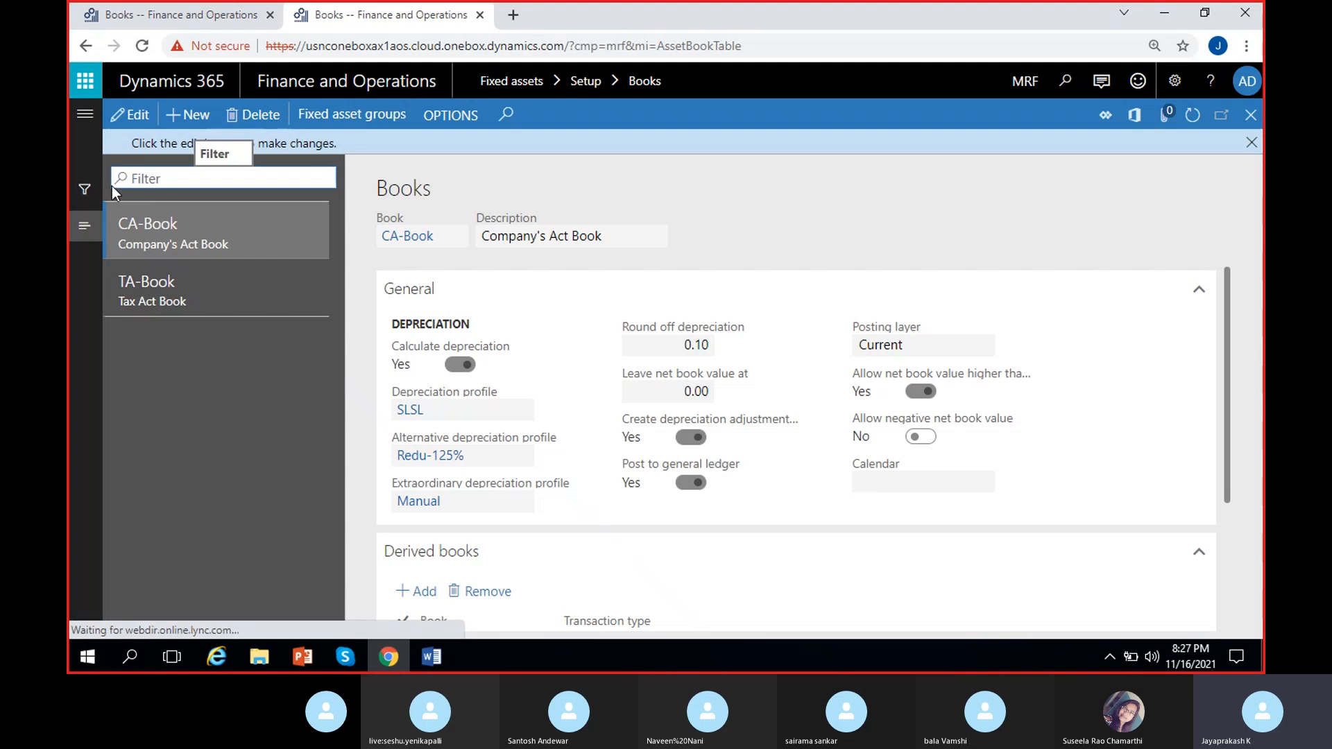
left_click(82, 132)
scroll(111, 430, "down", 5)
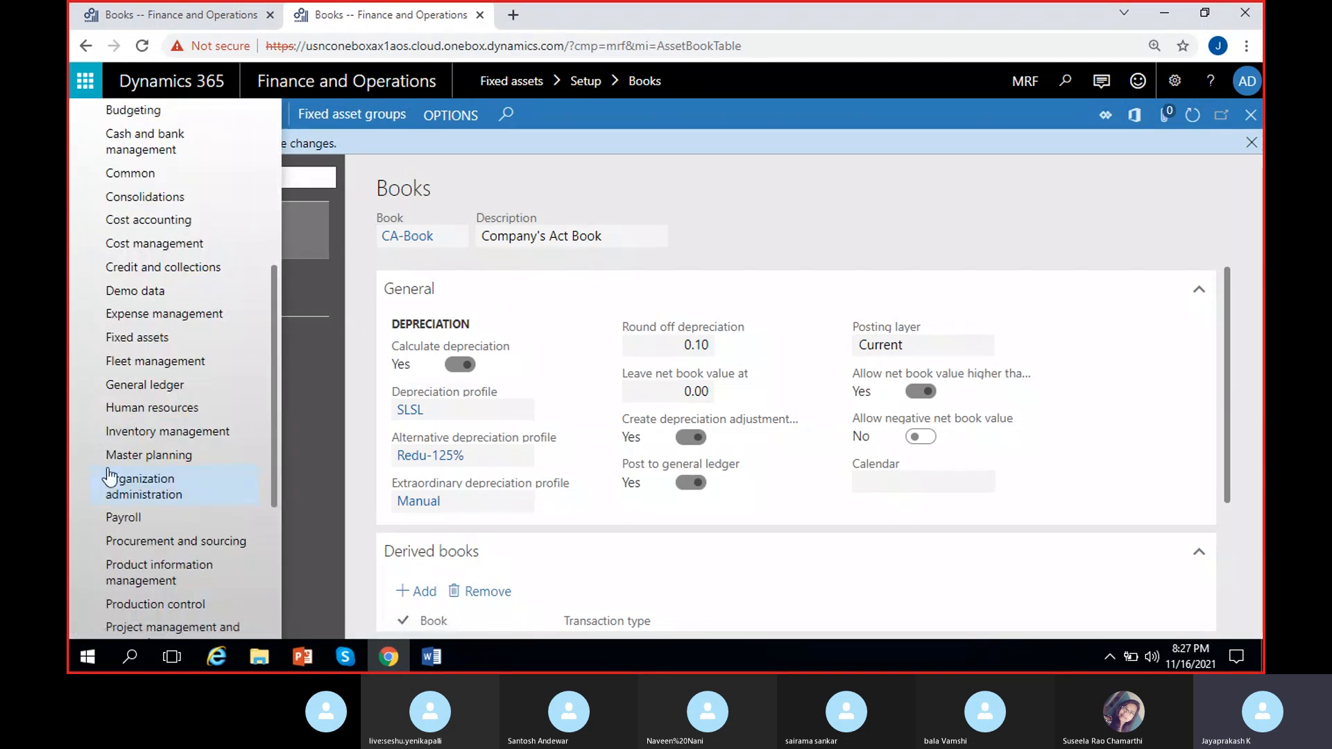
left_click(130, 393)
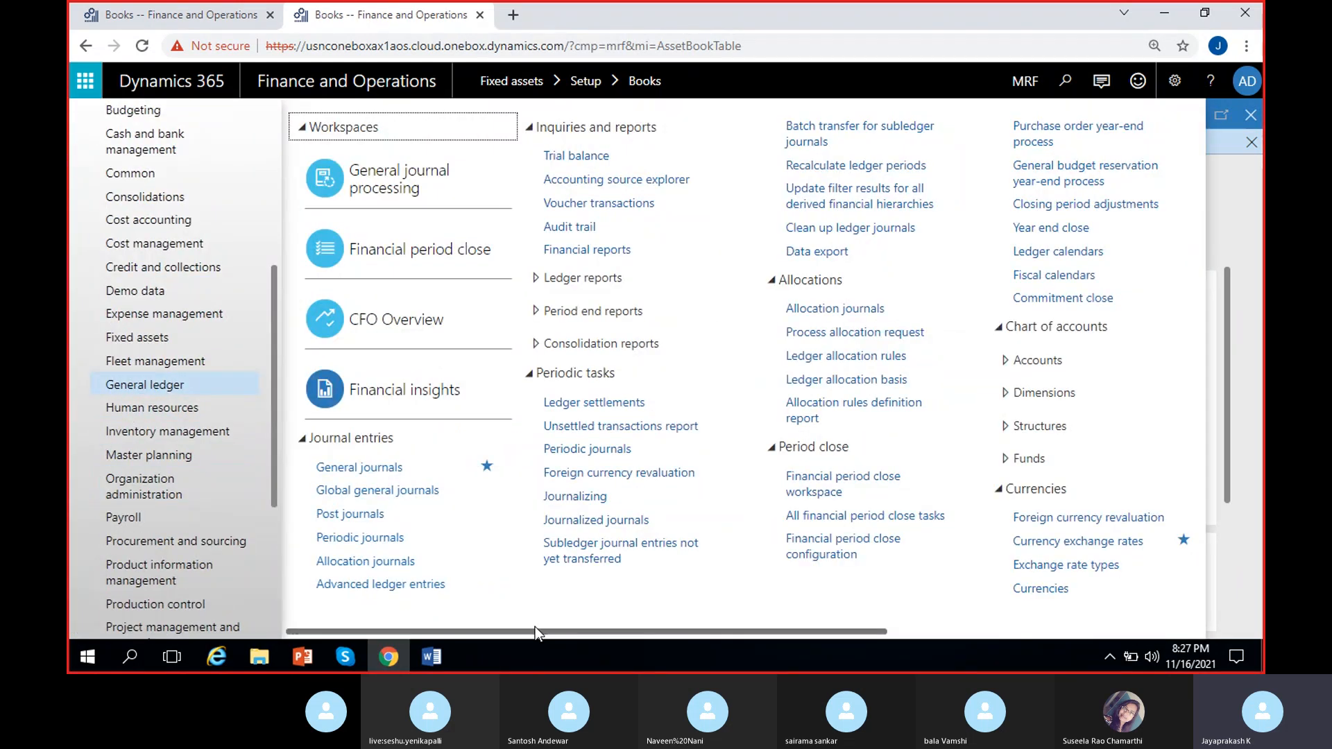
left_click_drag(546, 630, 894, 560)
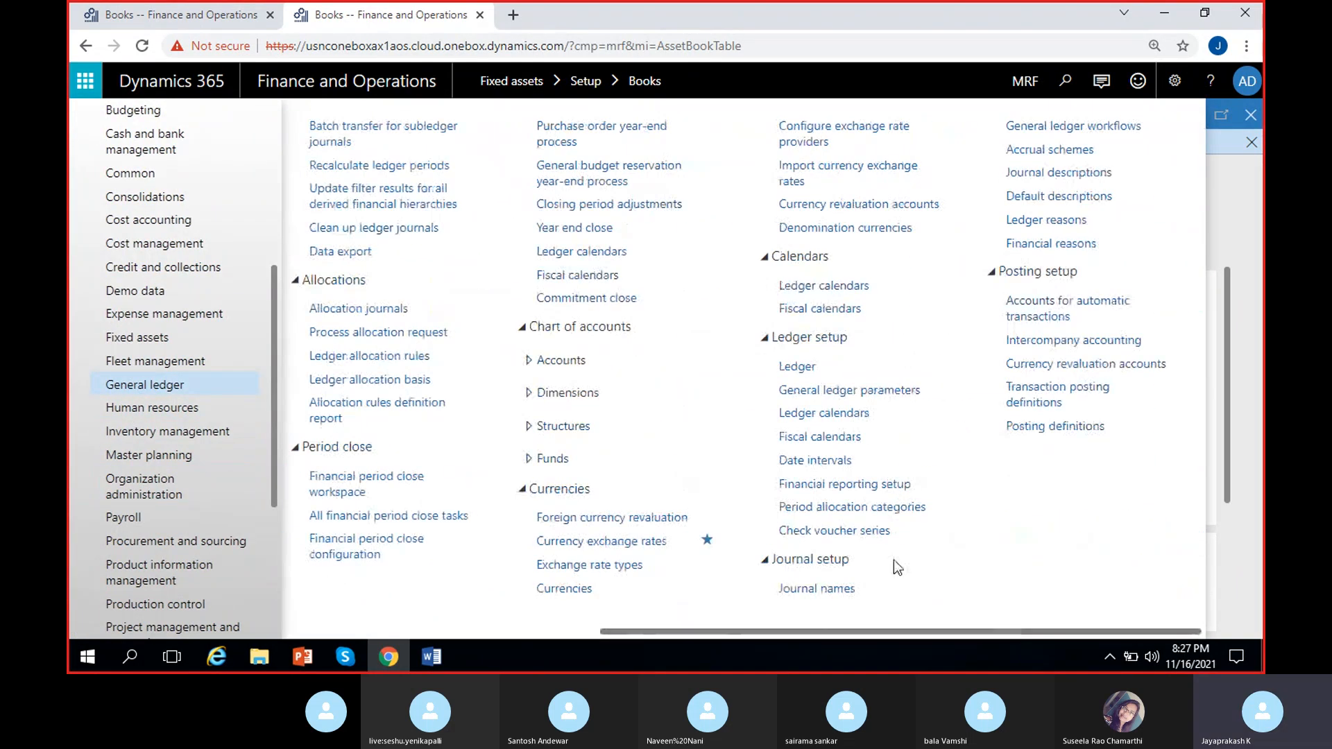
left_click(836, 588)
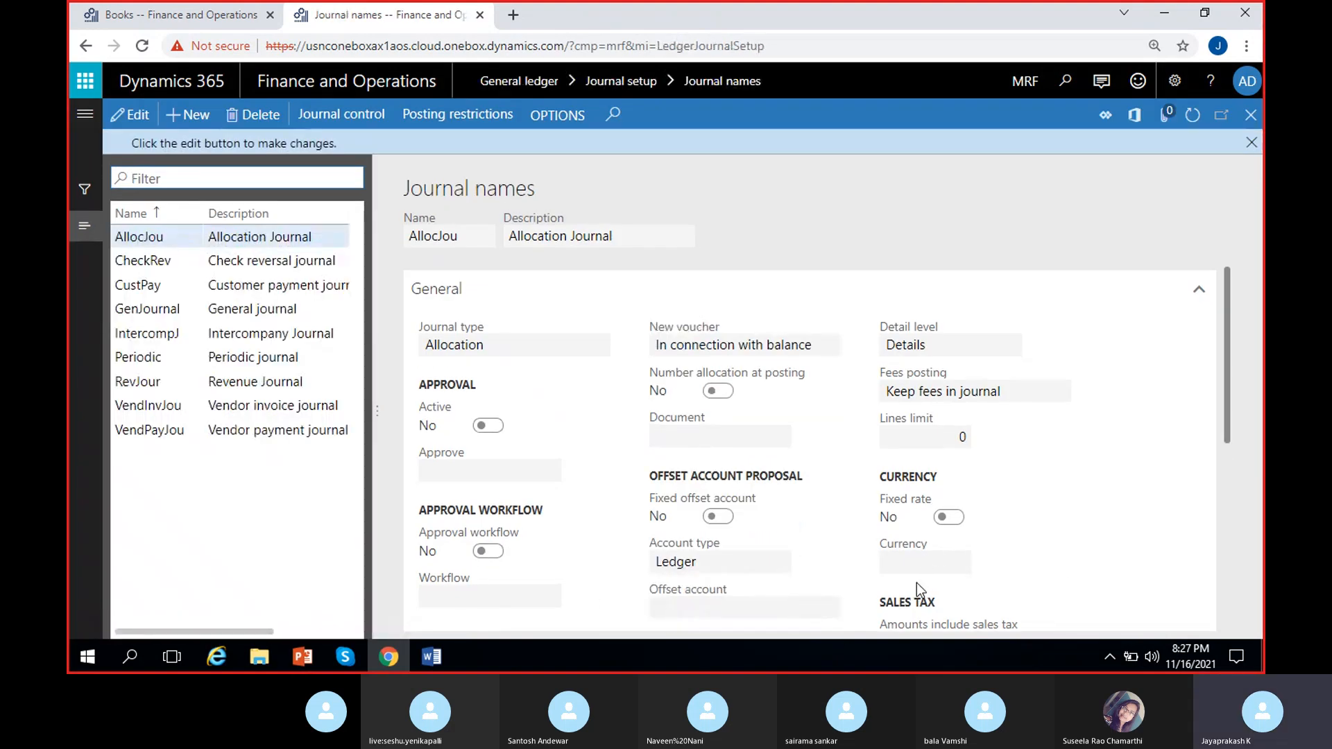
Examine the posting layer setting of the allocation and vendor payment journal names, with the page in edit mode
scroll(857, 454, "down", 5)
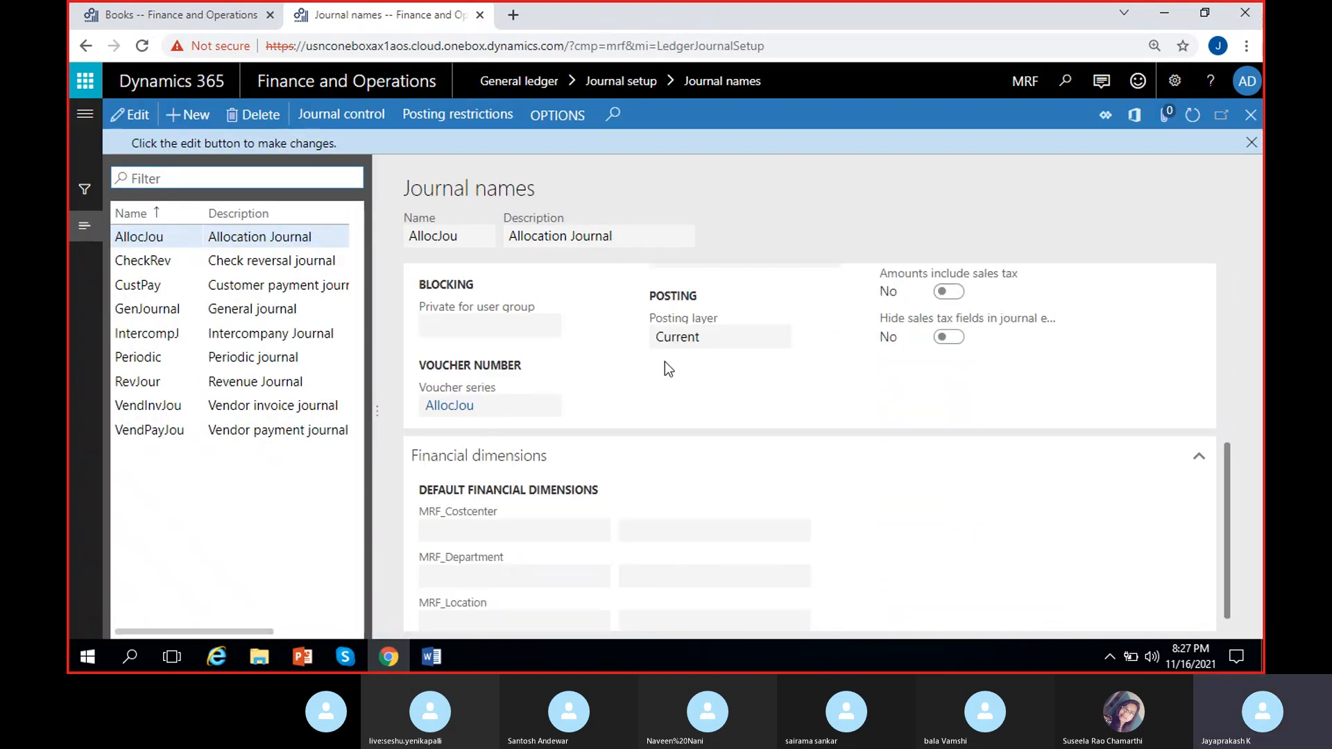
left_click(677, 336)
left_click(126, 113)
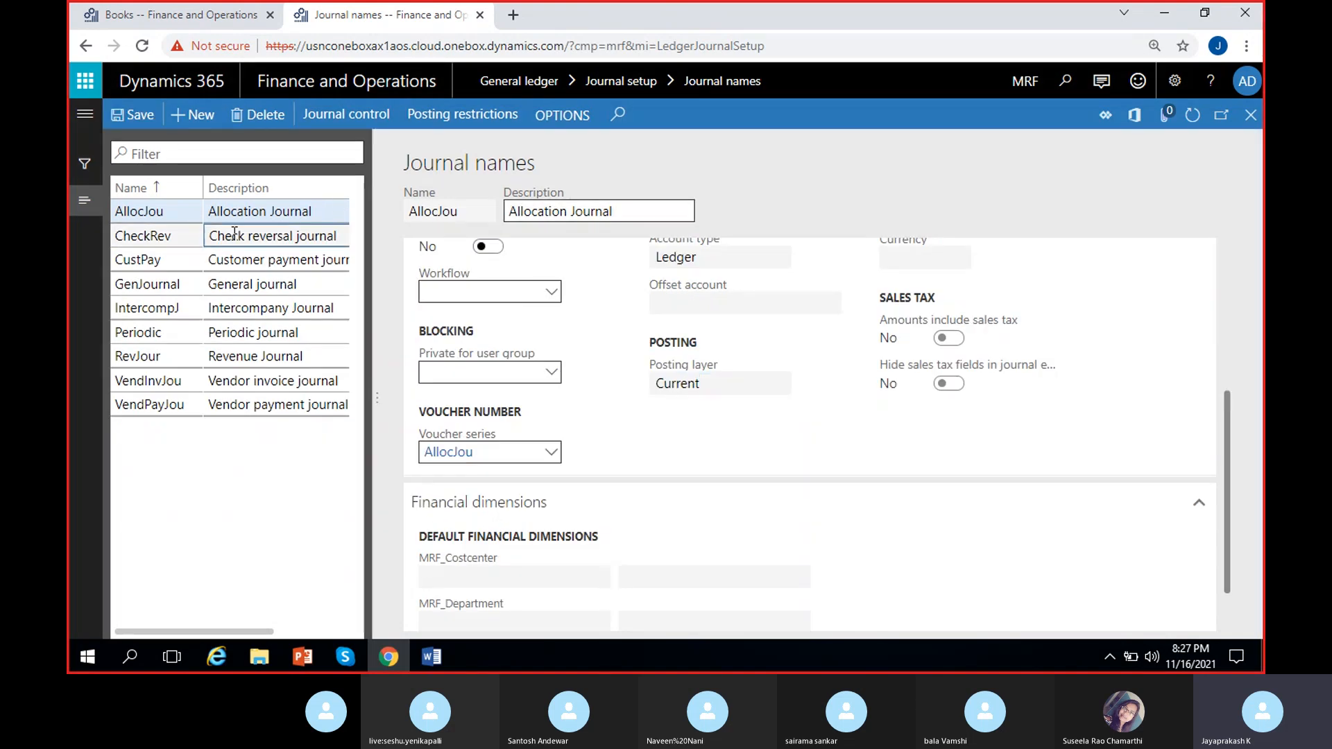
left_click(308, 236)
left_click(266, 408)
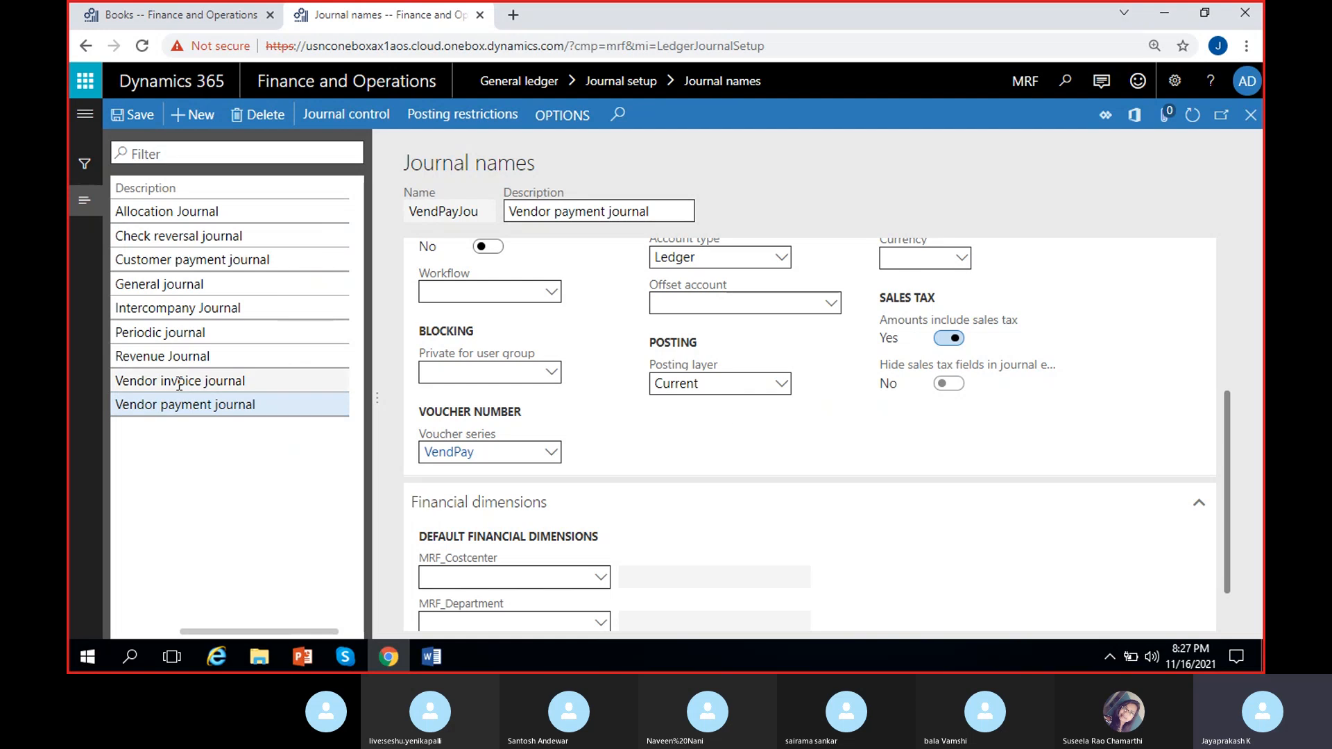
left_click(268, 379)
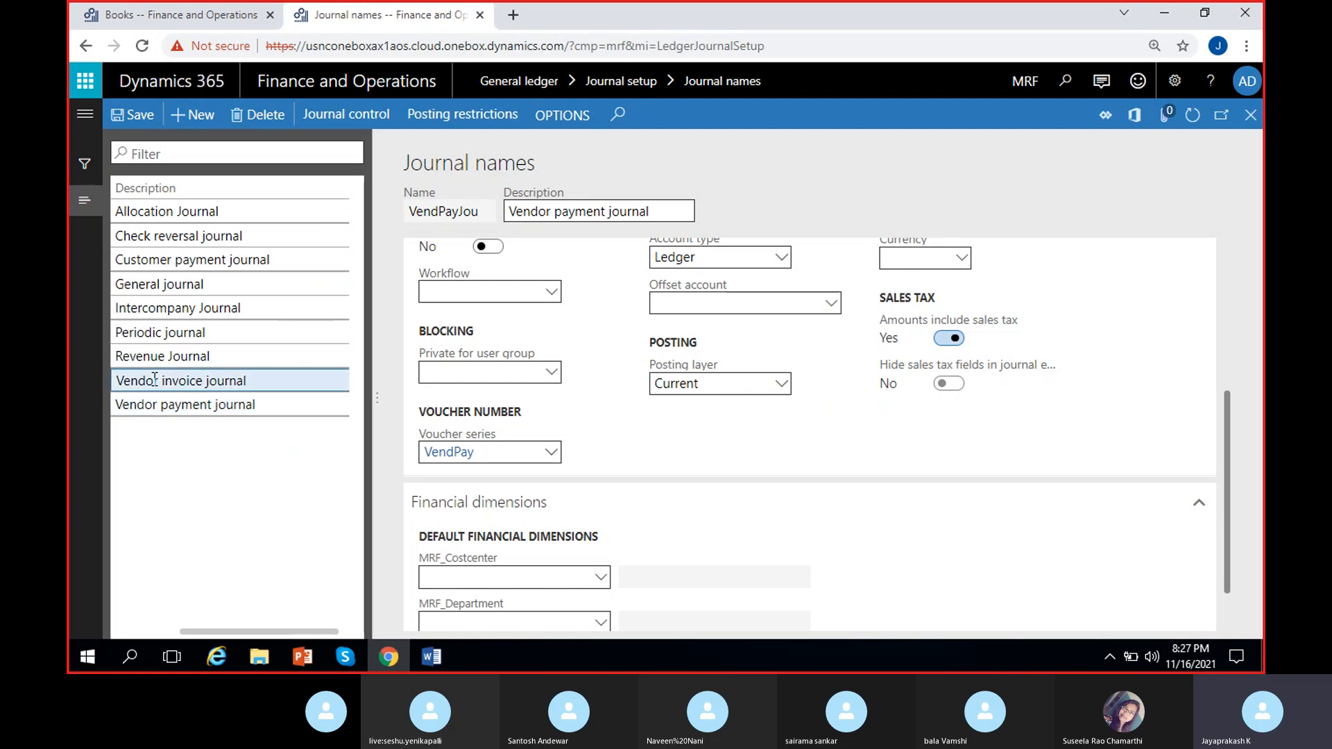
left_click(237, 357)
left_click(251, 406)
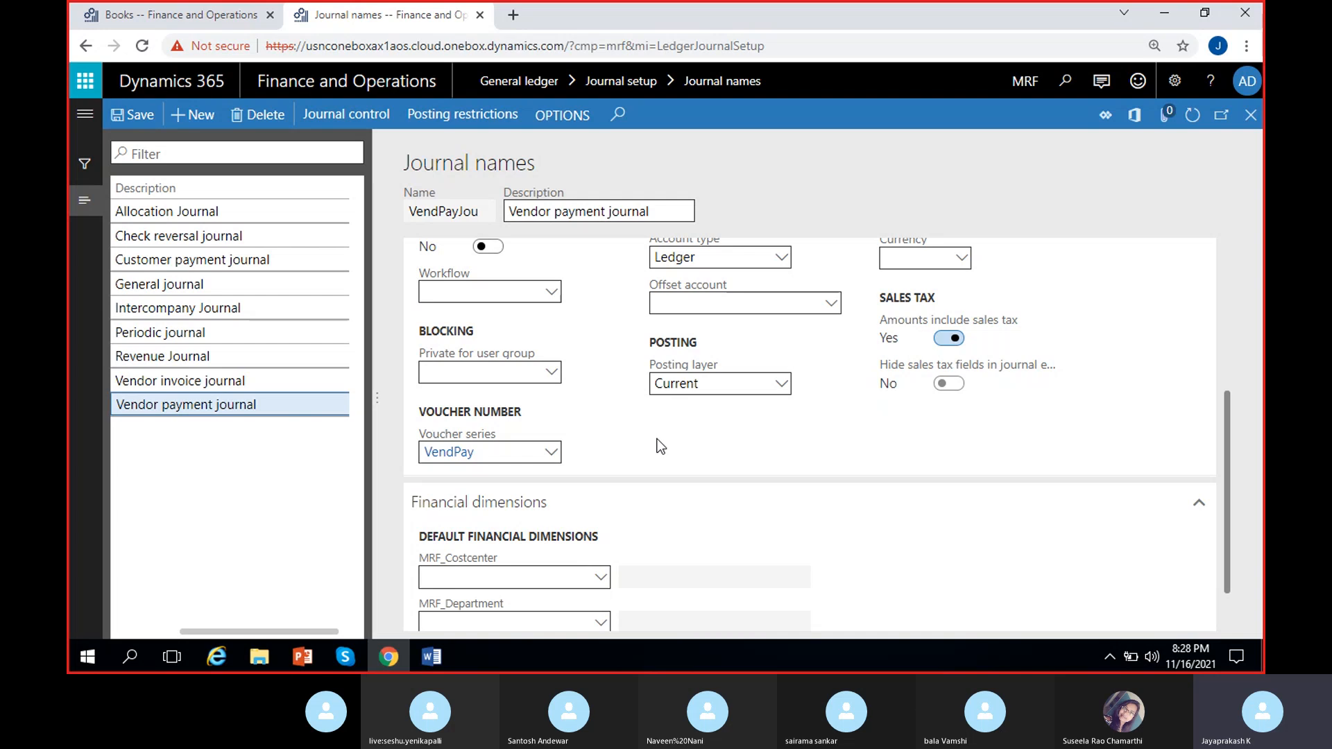
Open the General ledger trial balance, calculate balances for the Current posting layer and dismiss the notification
left_click(72, 122)
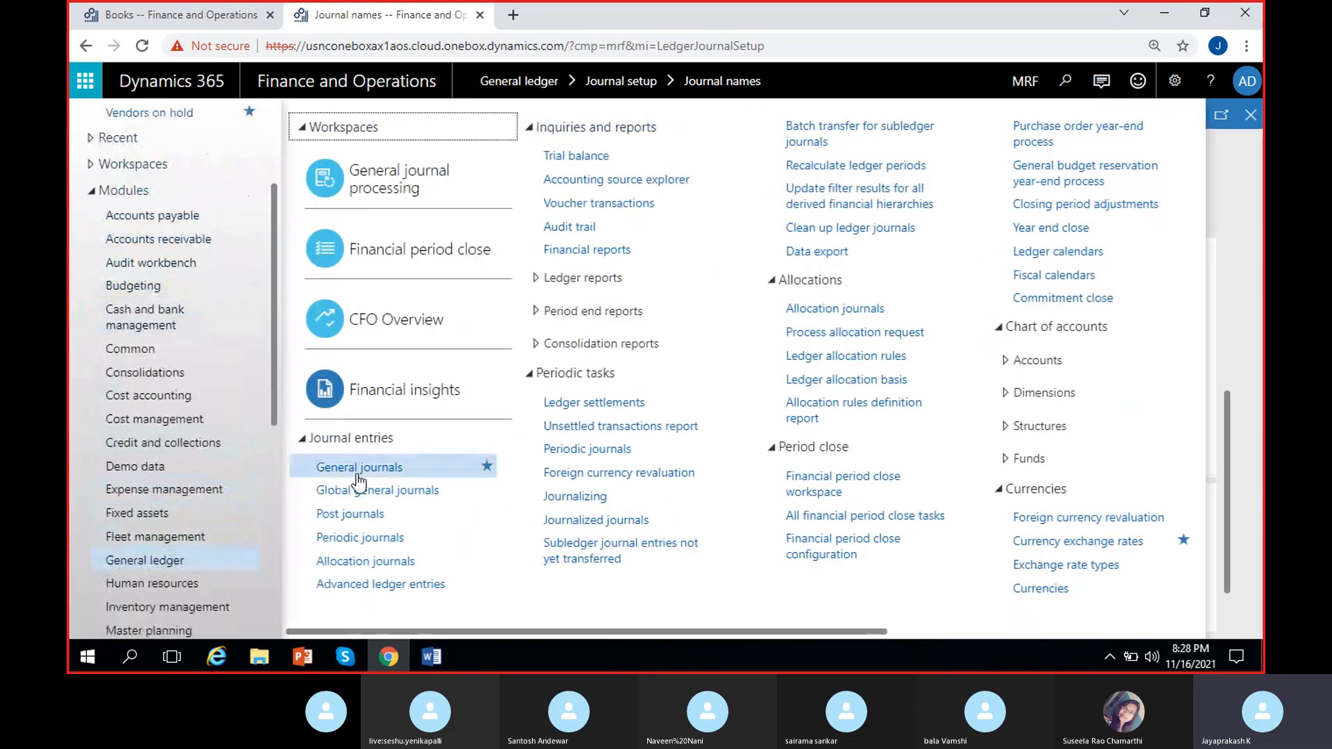
left_click(574, 160)
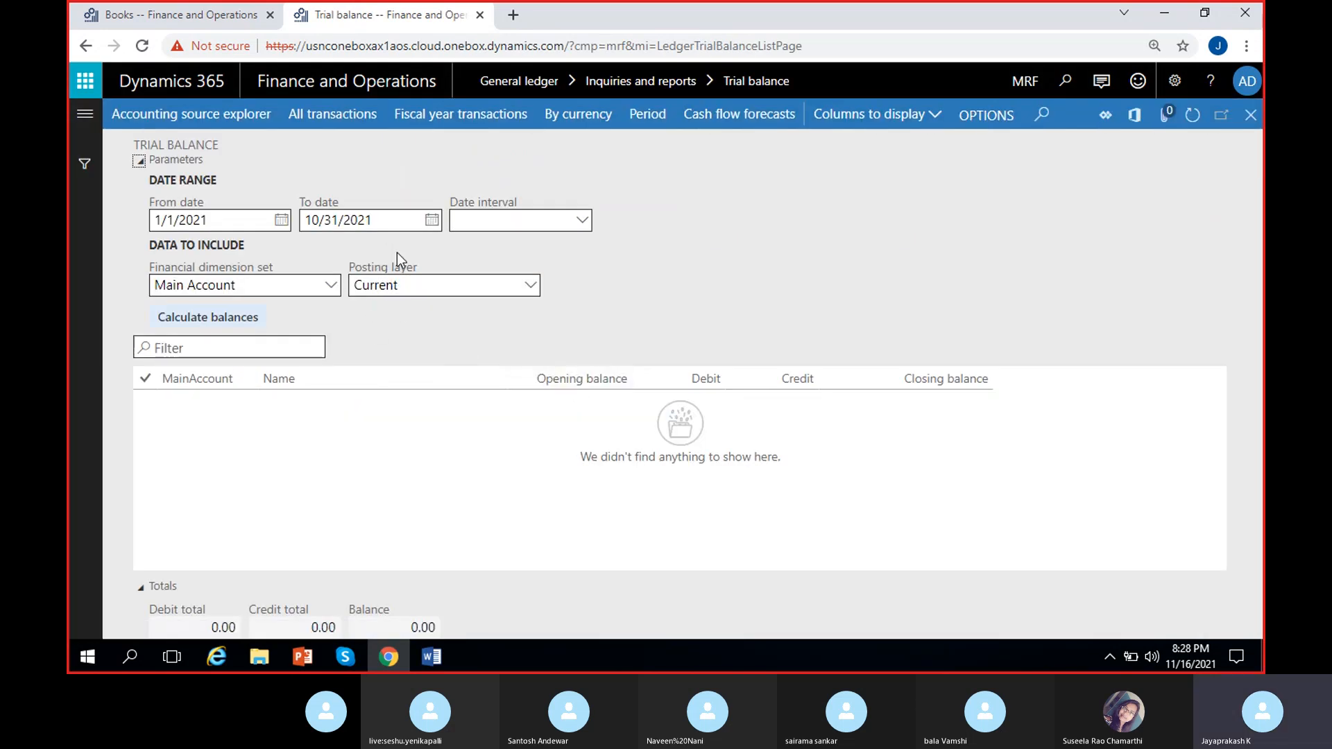
left_click(231, 320)
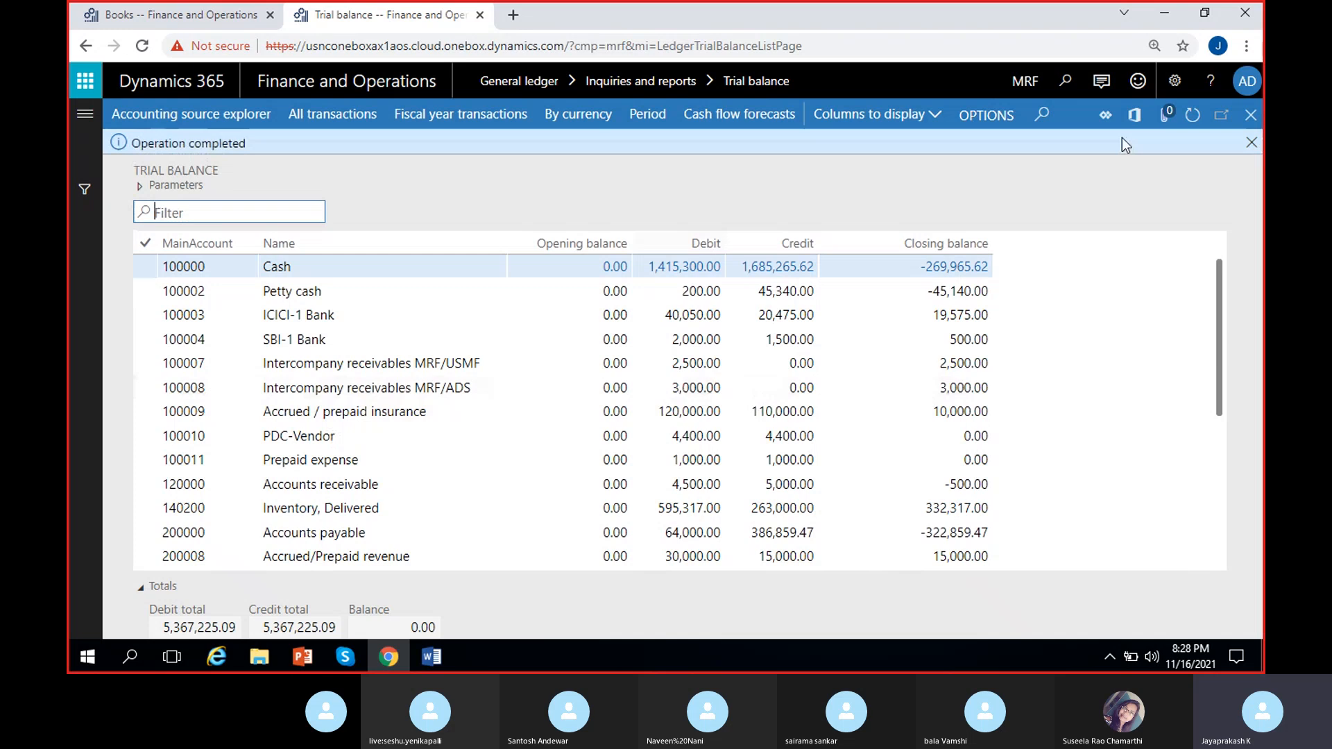
left_click(1251, 143)
Recalculate the trial balance with the posting layer set to Tax
left_click(140, 161)
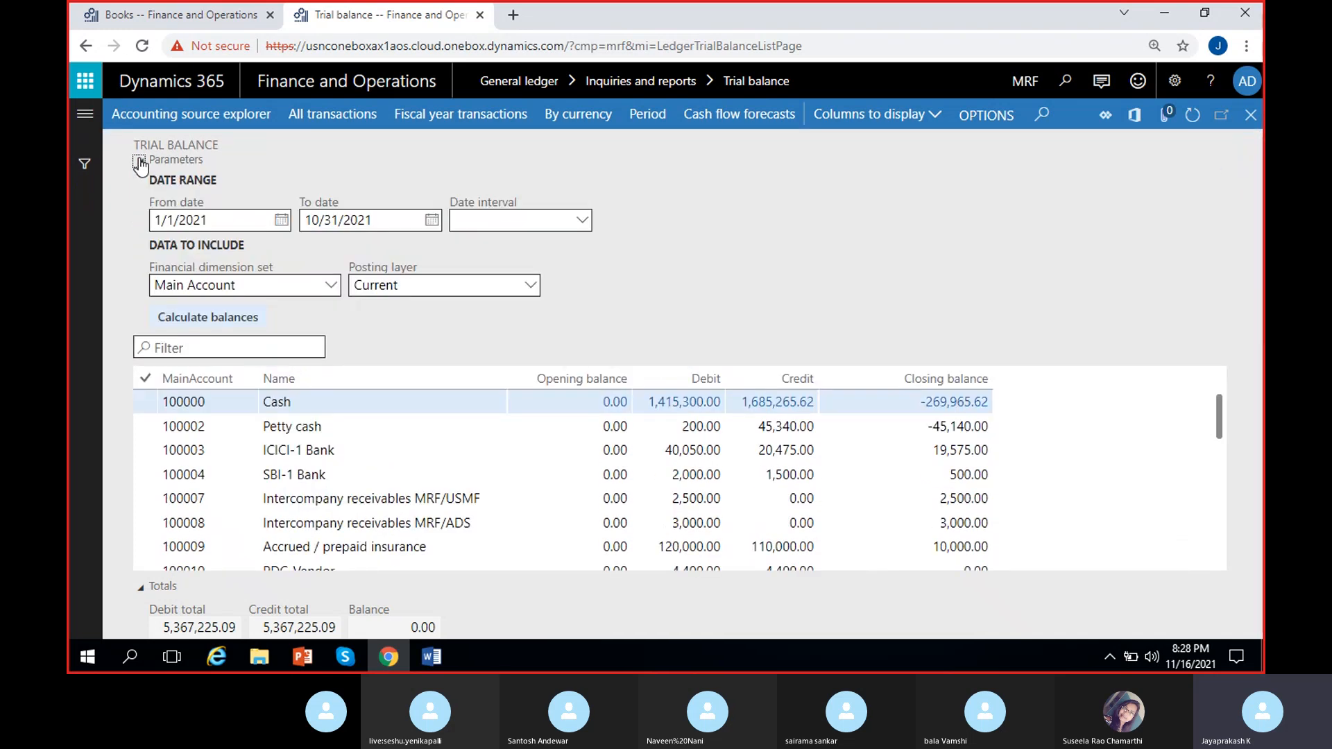
left_click(531, 286)
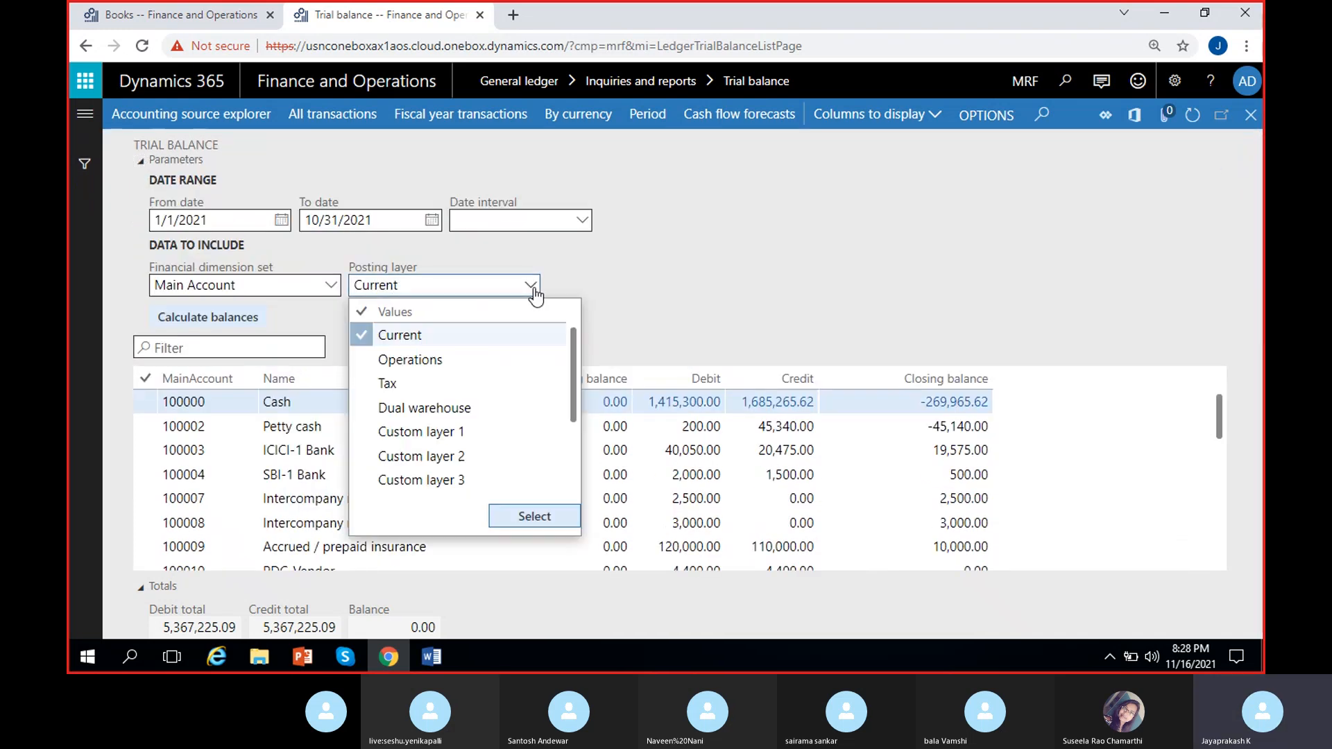
left_click(396, 381)
left_click(532, 518)
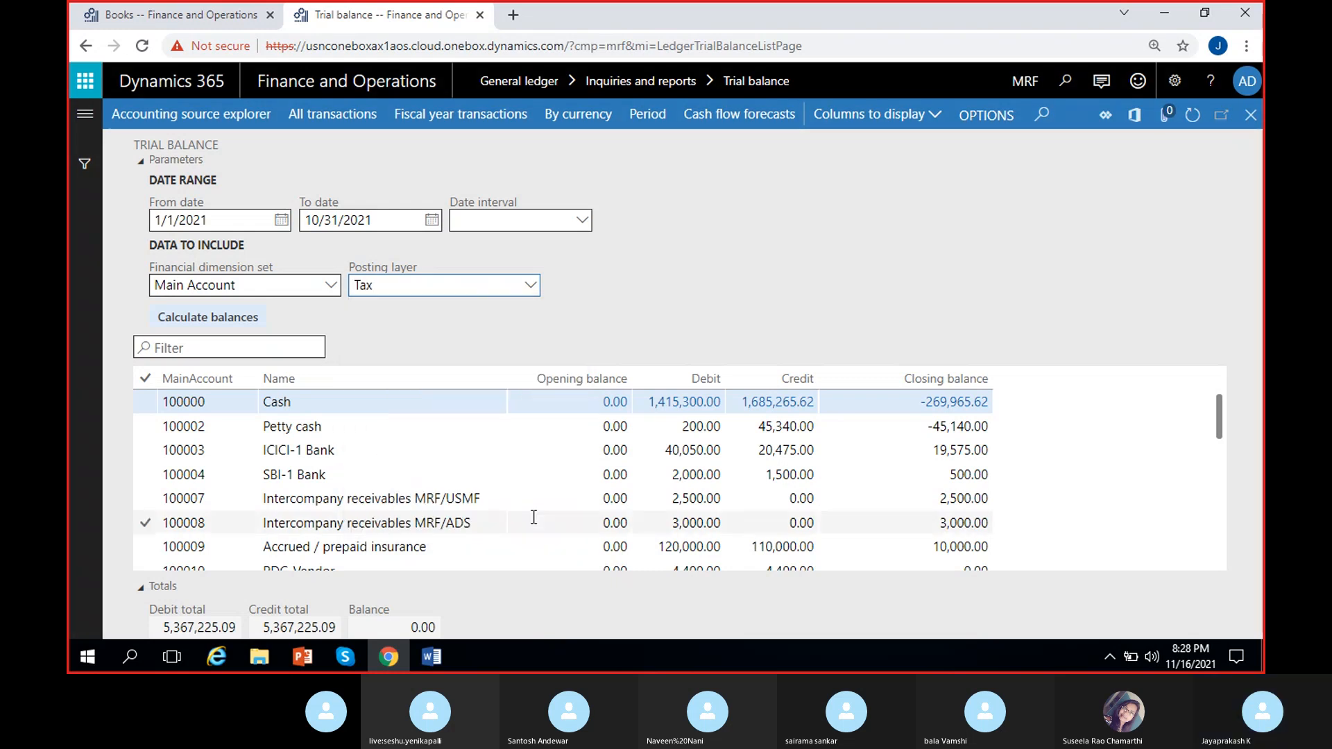
left_click(214, 321)
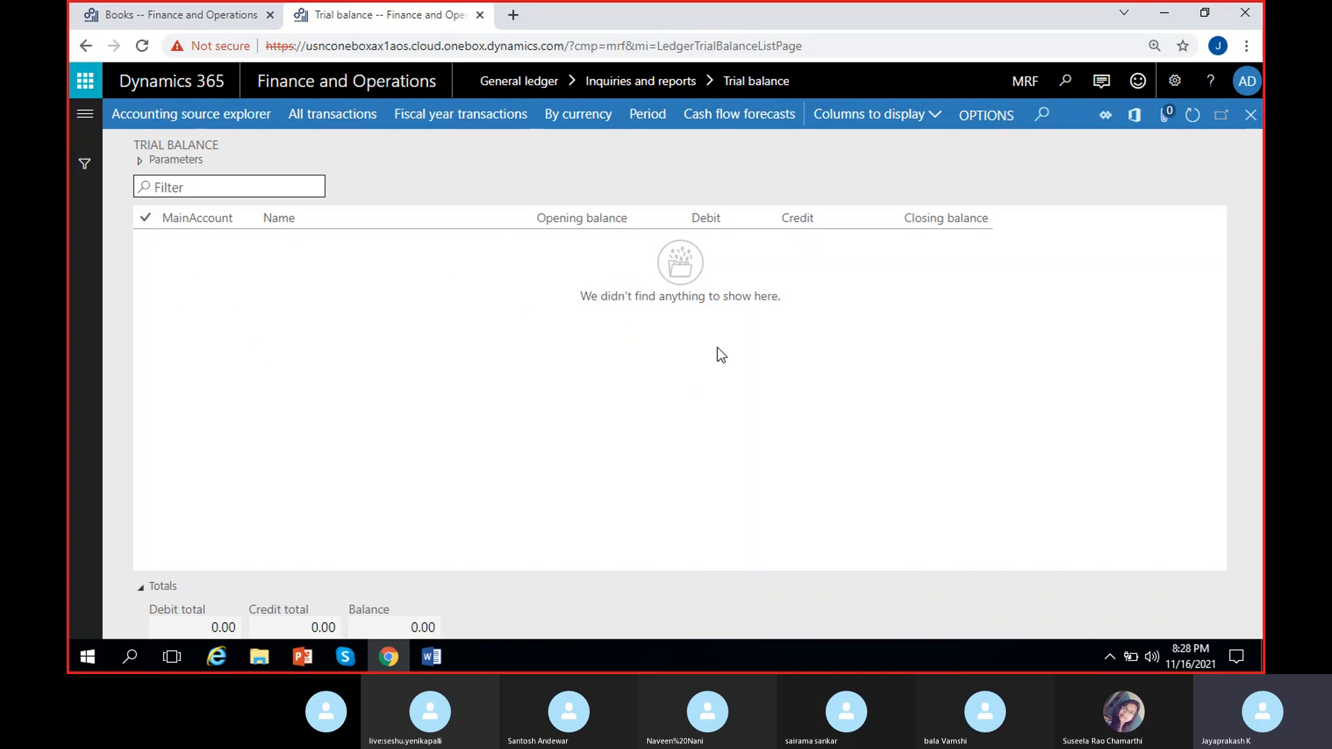
Review the available posting layers, set the trial balance back to Current, recalculate balances and dismiss the notification
left_click(138, 161)
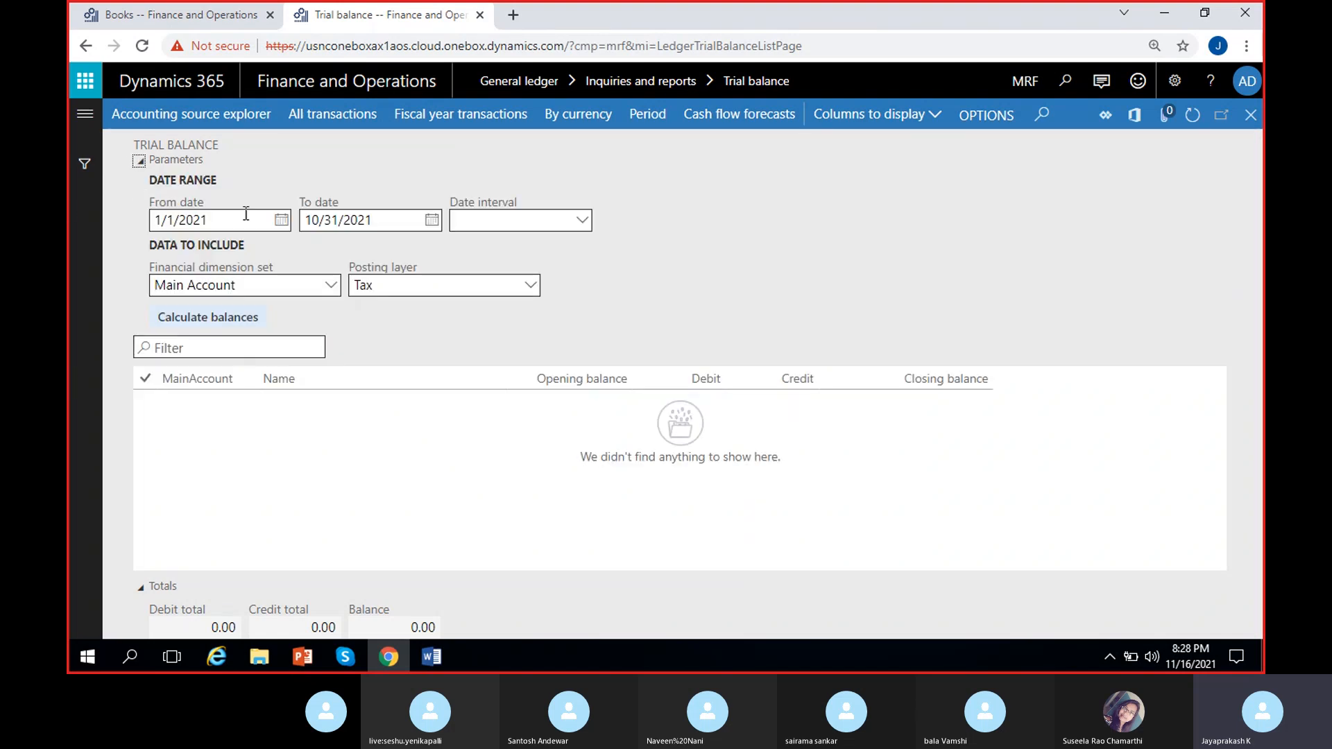
left_click(506, 283)
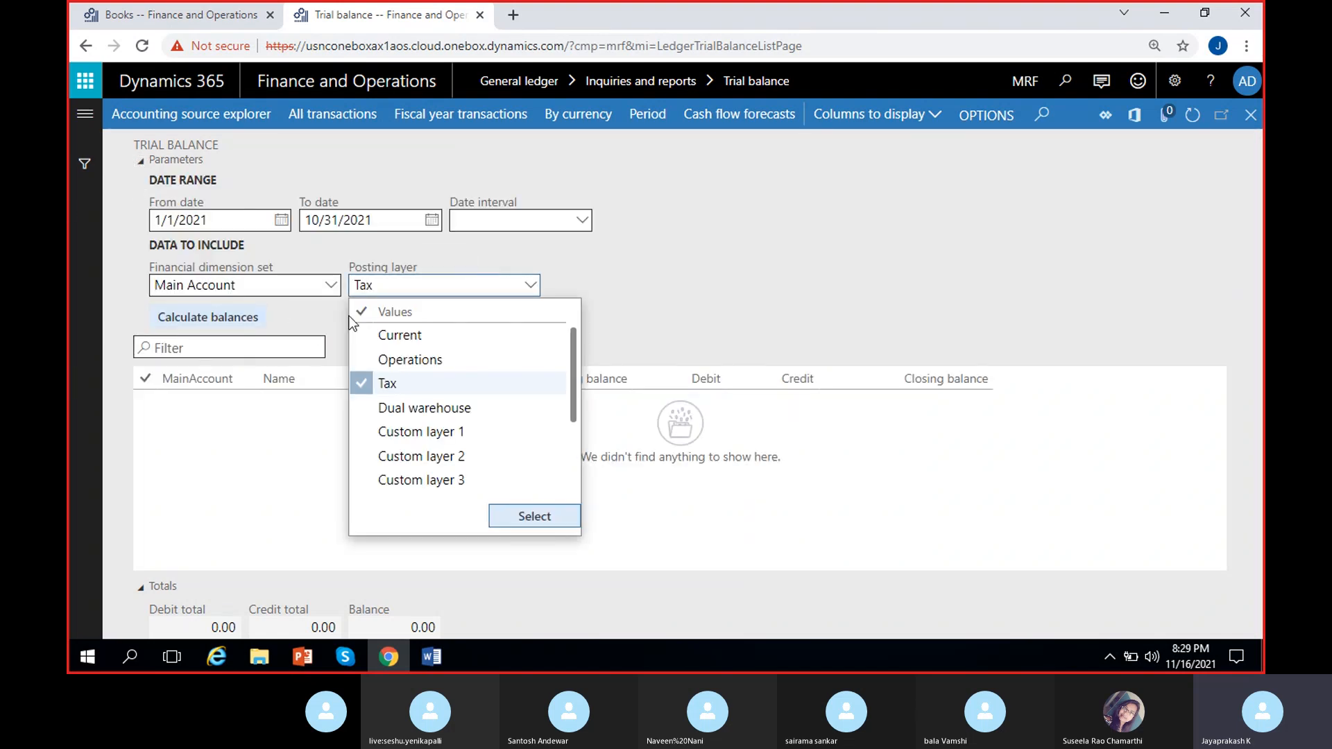
scroll(417, 471, "down", 3)
scroll(462, 410, "up", 3)
left_click(414, 336)
left_click(500, 525)
left_click(224, 319)
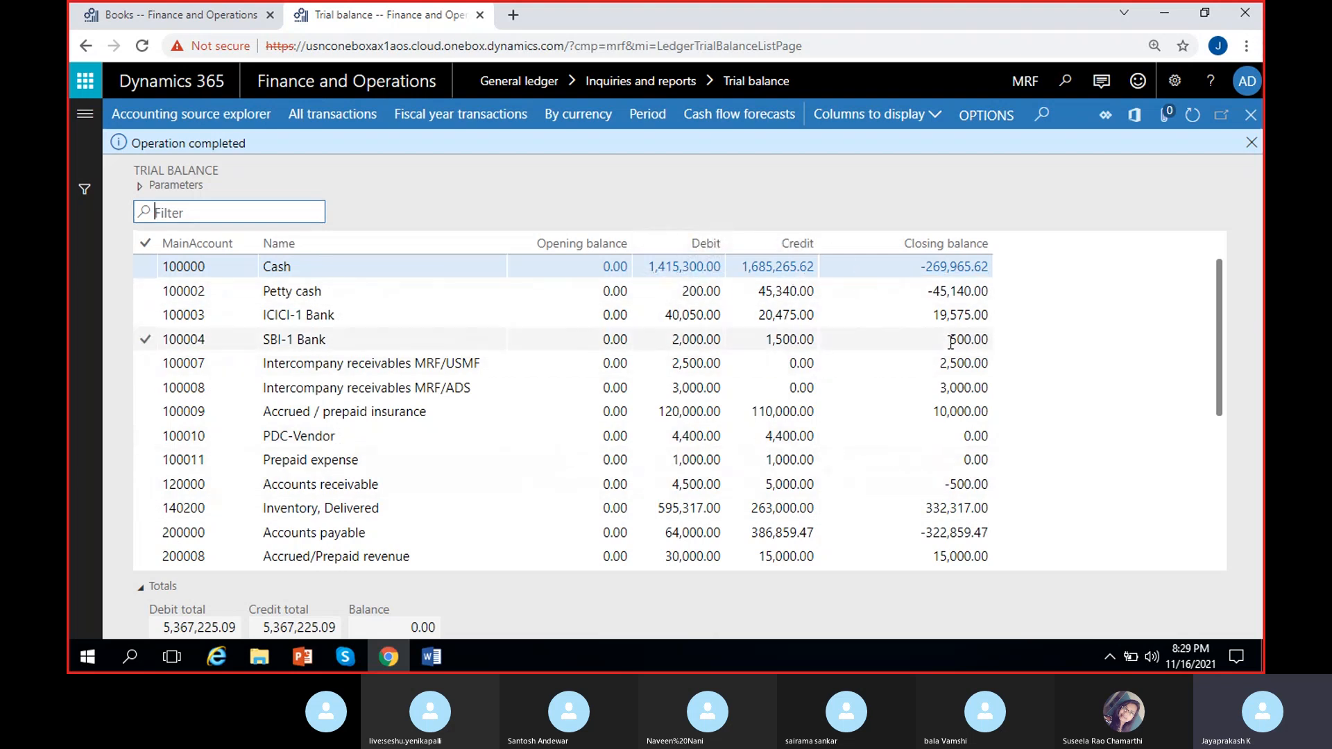
left_click(1251, 143)
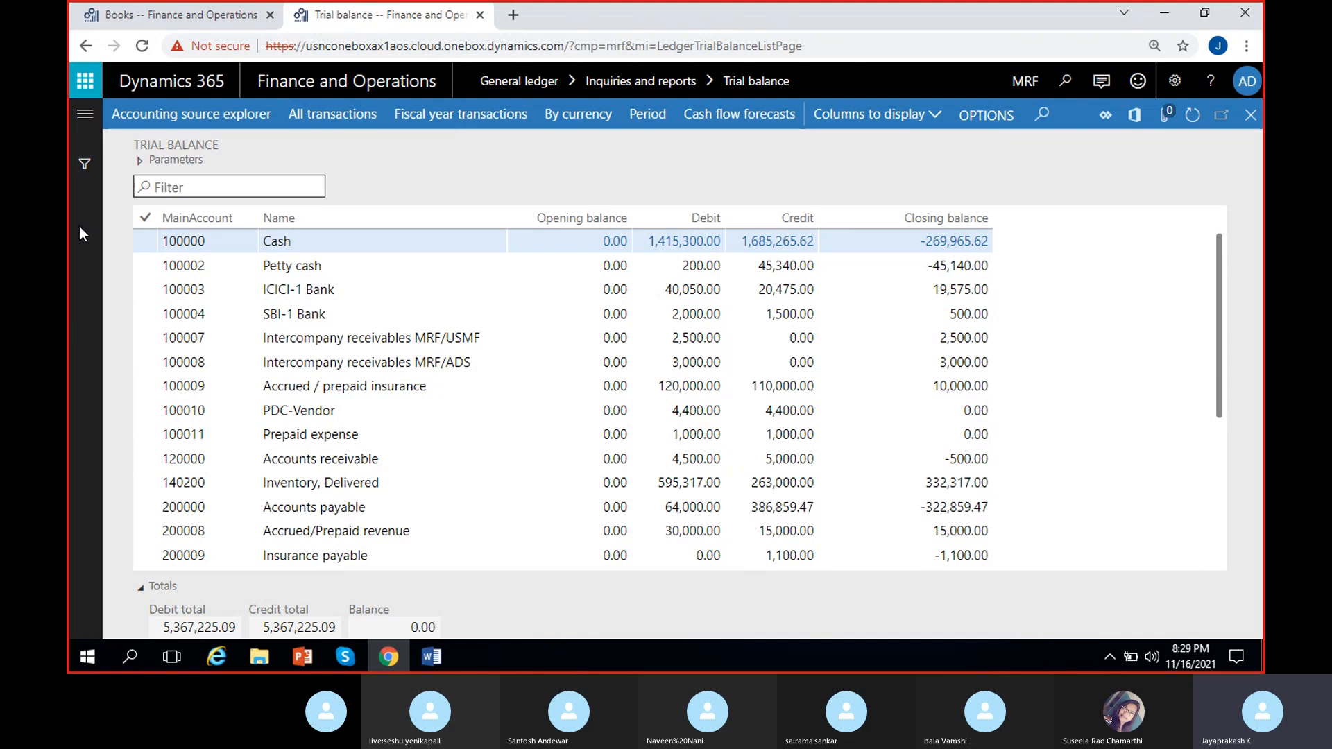
Compare TA-Book's setup with the trial balance and return to the Books page
left_click(104, 13)
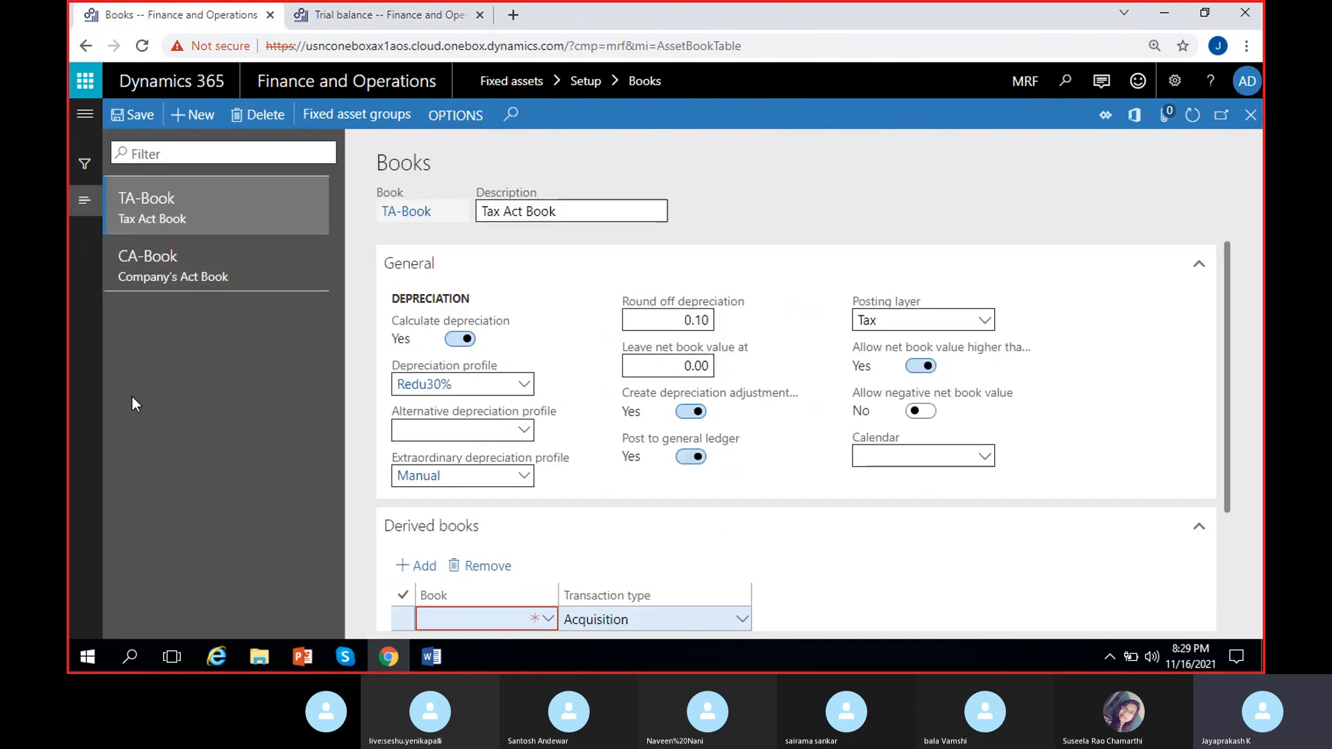
left_click(320, 16)
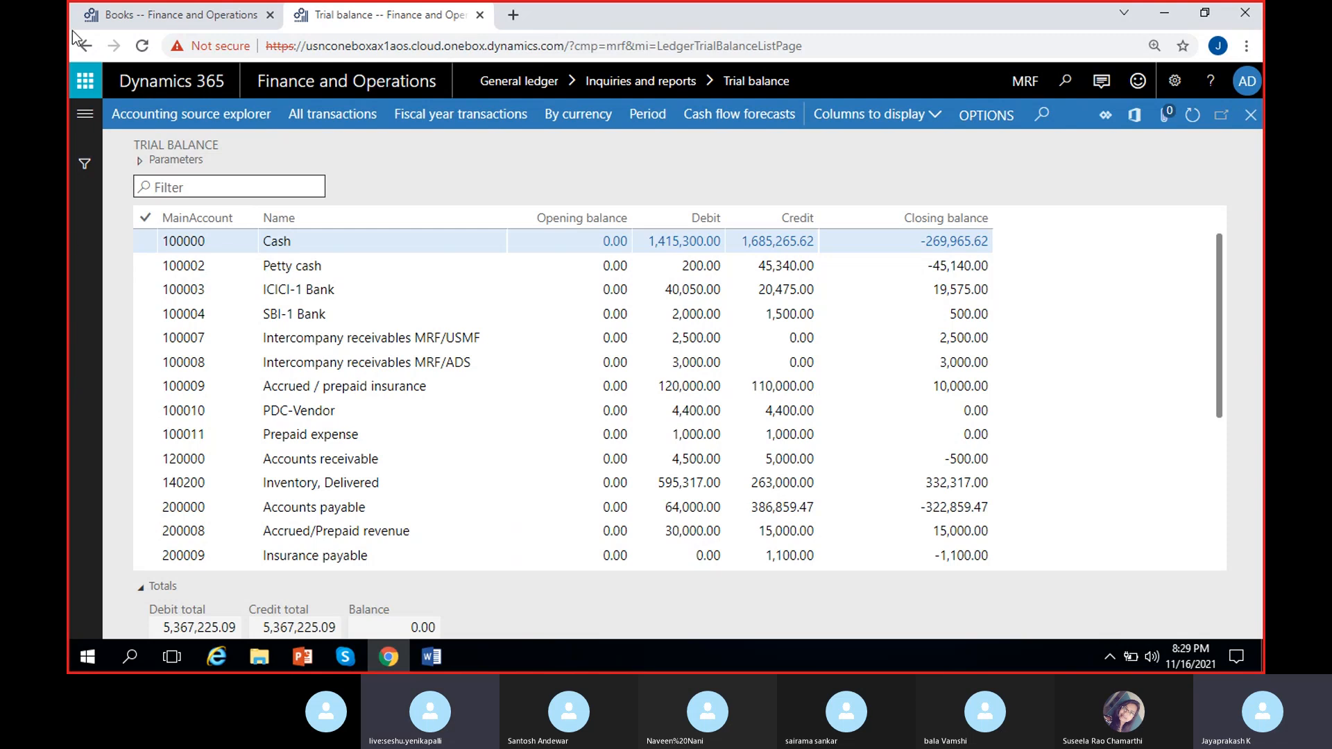
left_click(126, 14)
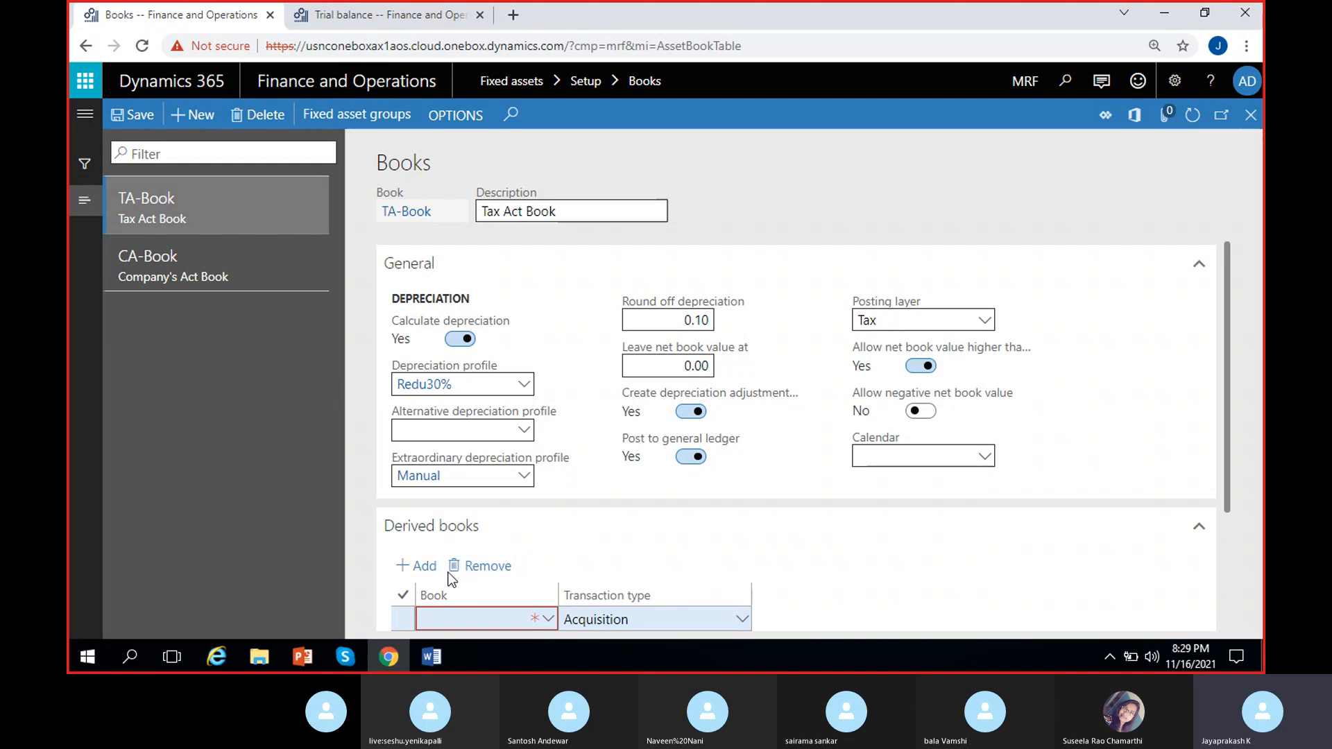
Remove the blank line from TA-Book's derived books
left_click(484, 566)
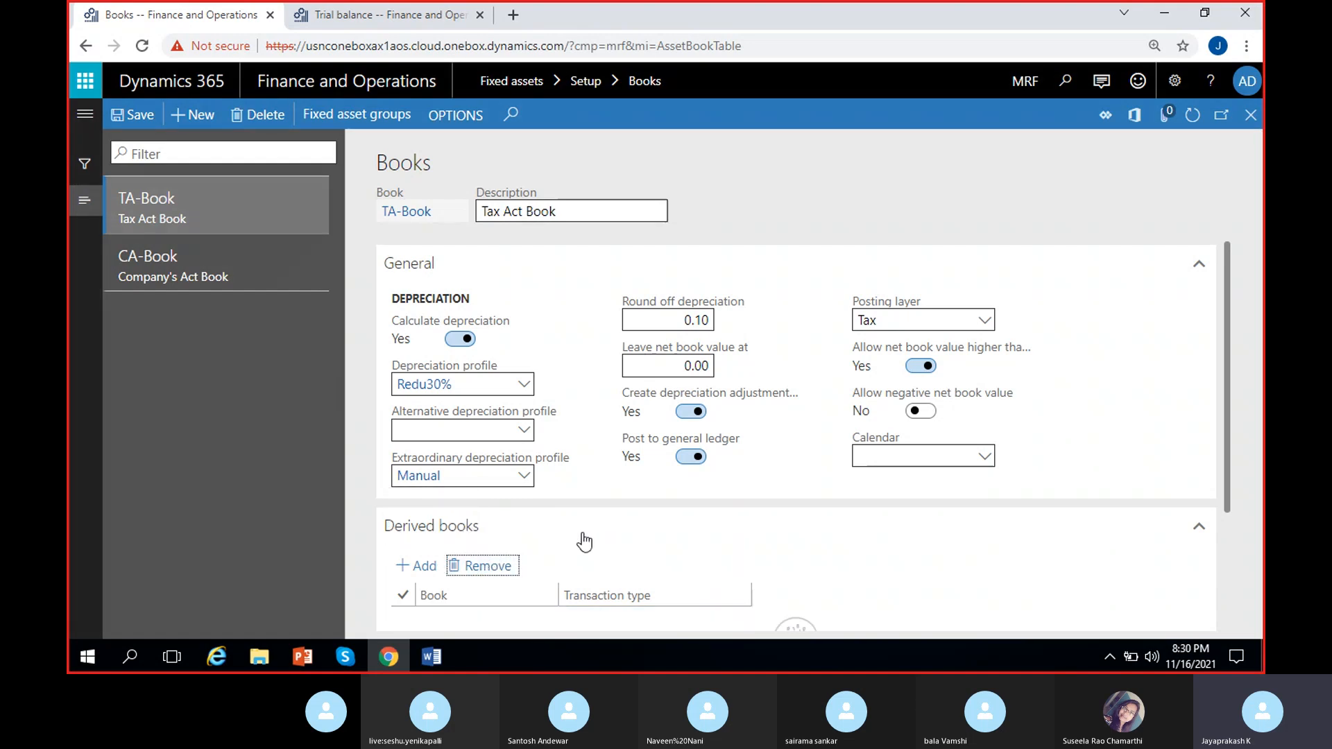
scroll(602, 558, "down", 3)
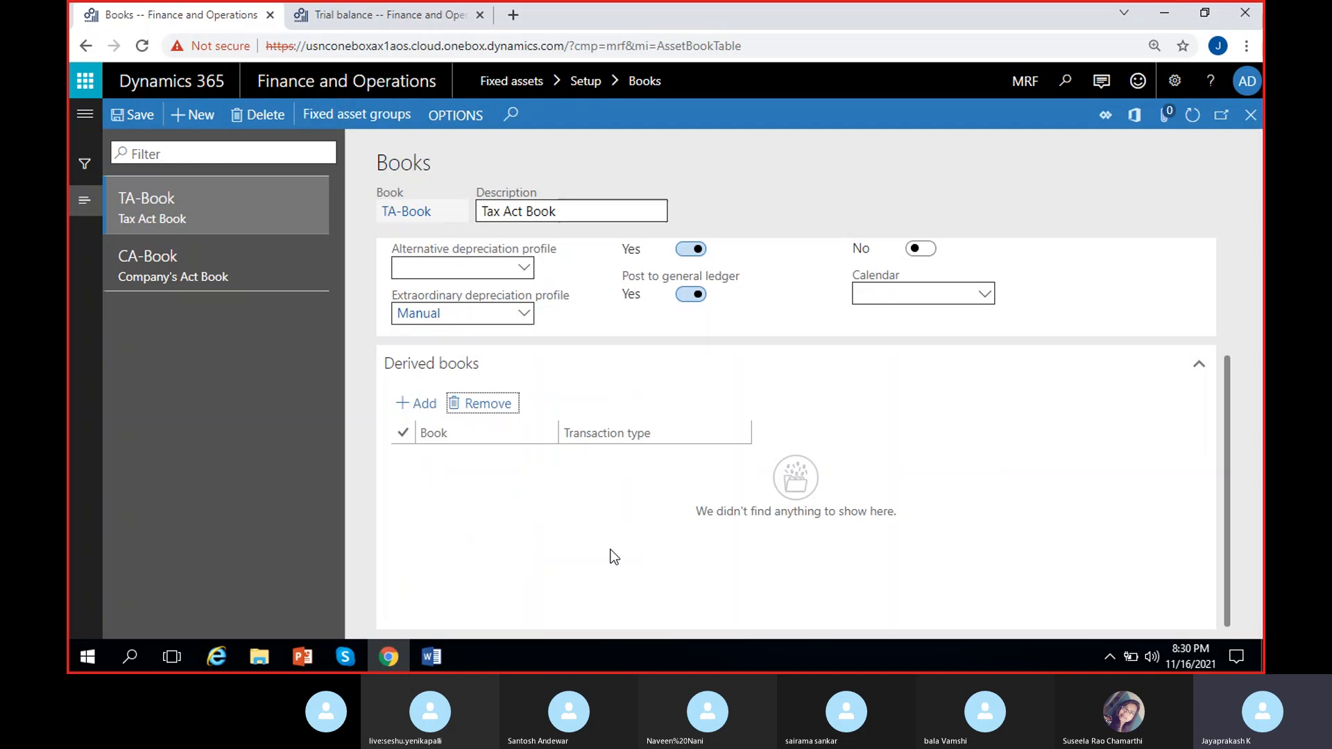
scroll(615, 557, "up", 3)
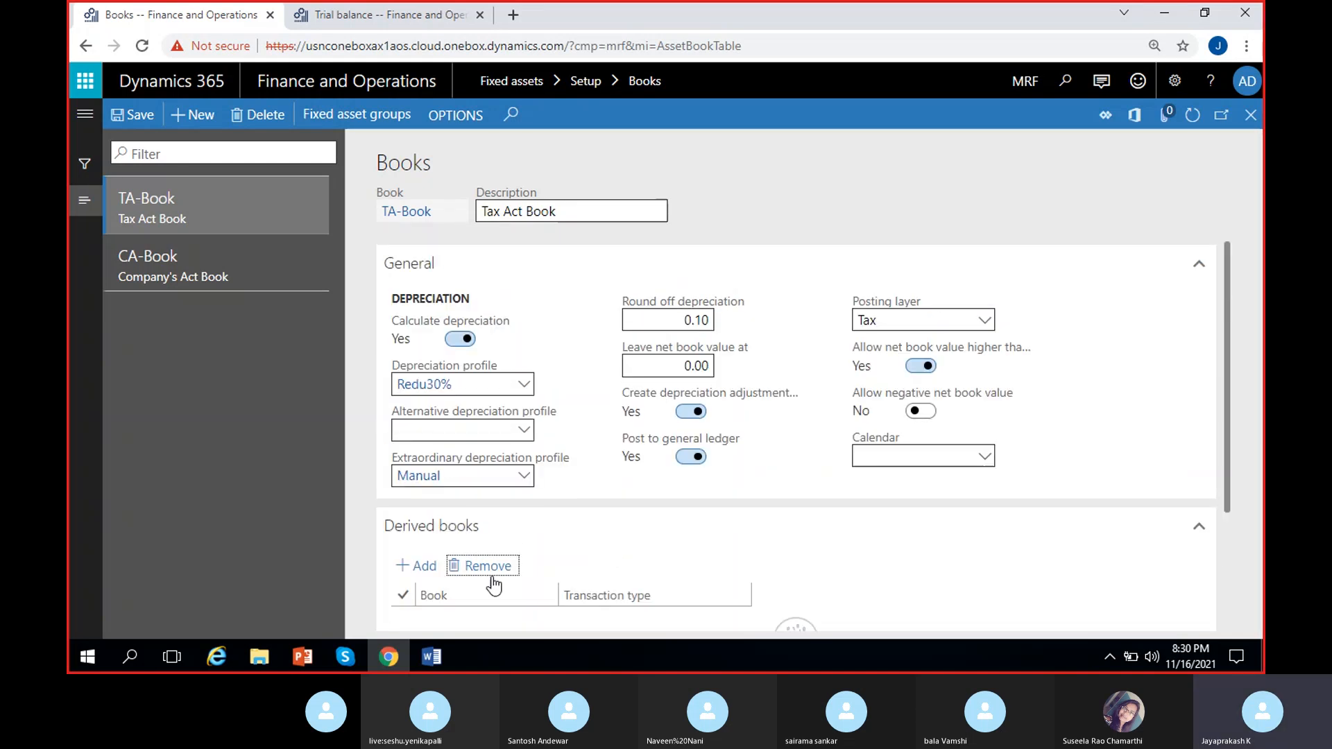
In CA-Book, set the blank derived book line to TA-Book, review the available transaction types and keep Acquisition
left_click(215, 286)
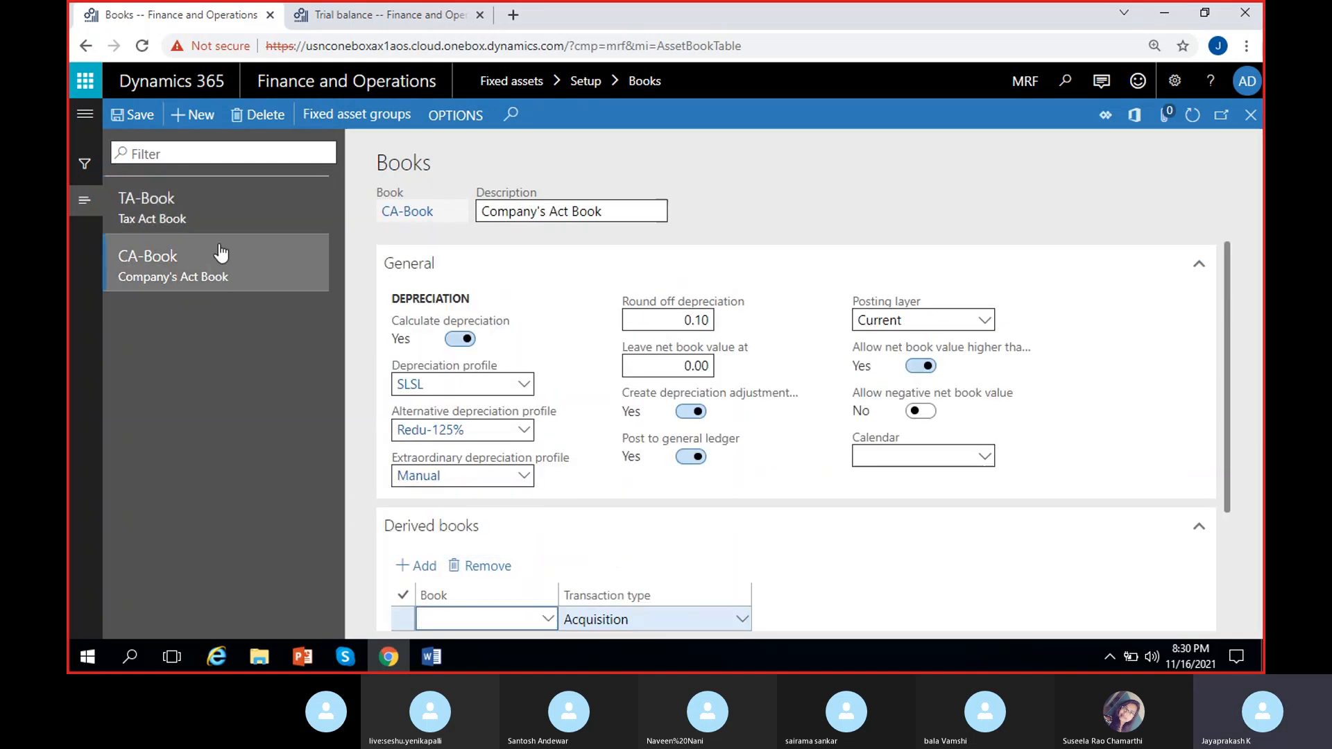
left_click_drag(1227, 319, 1227, 360)
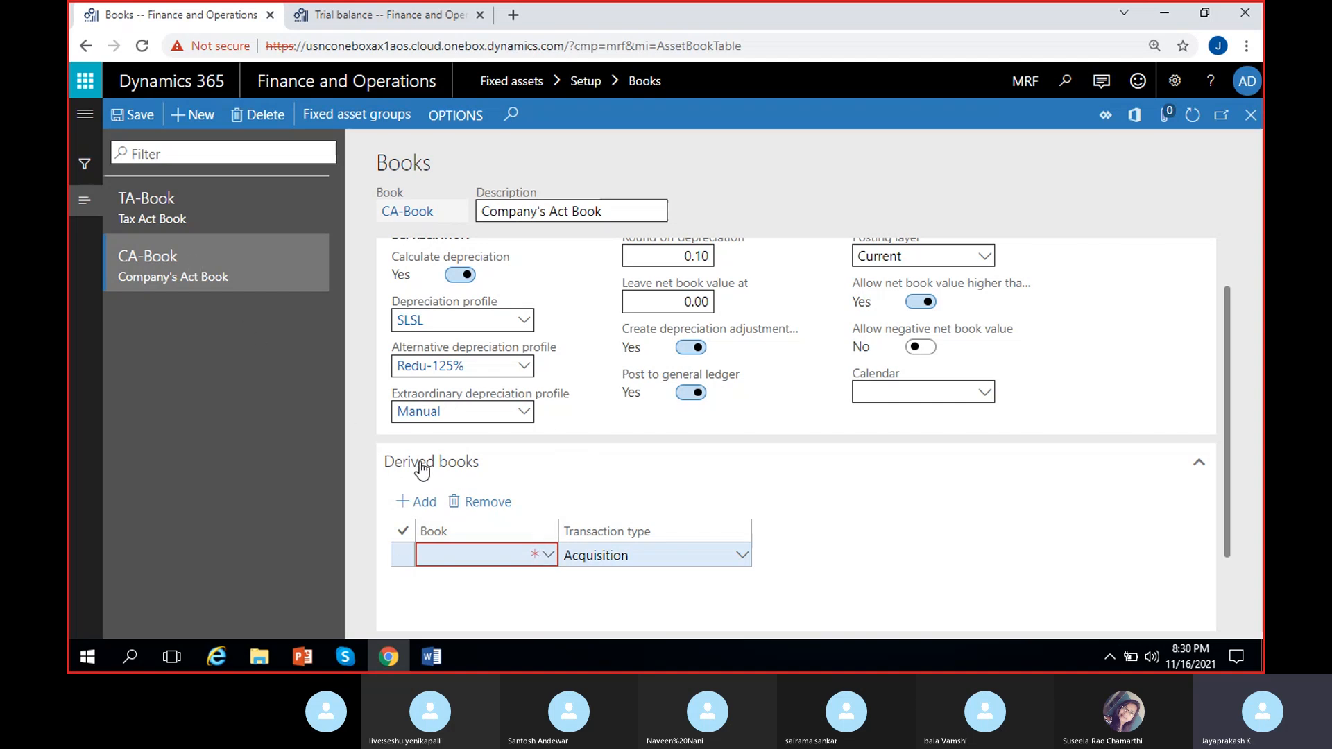
left_click(545, 559)
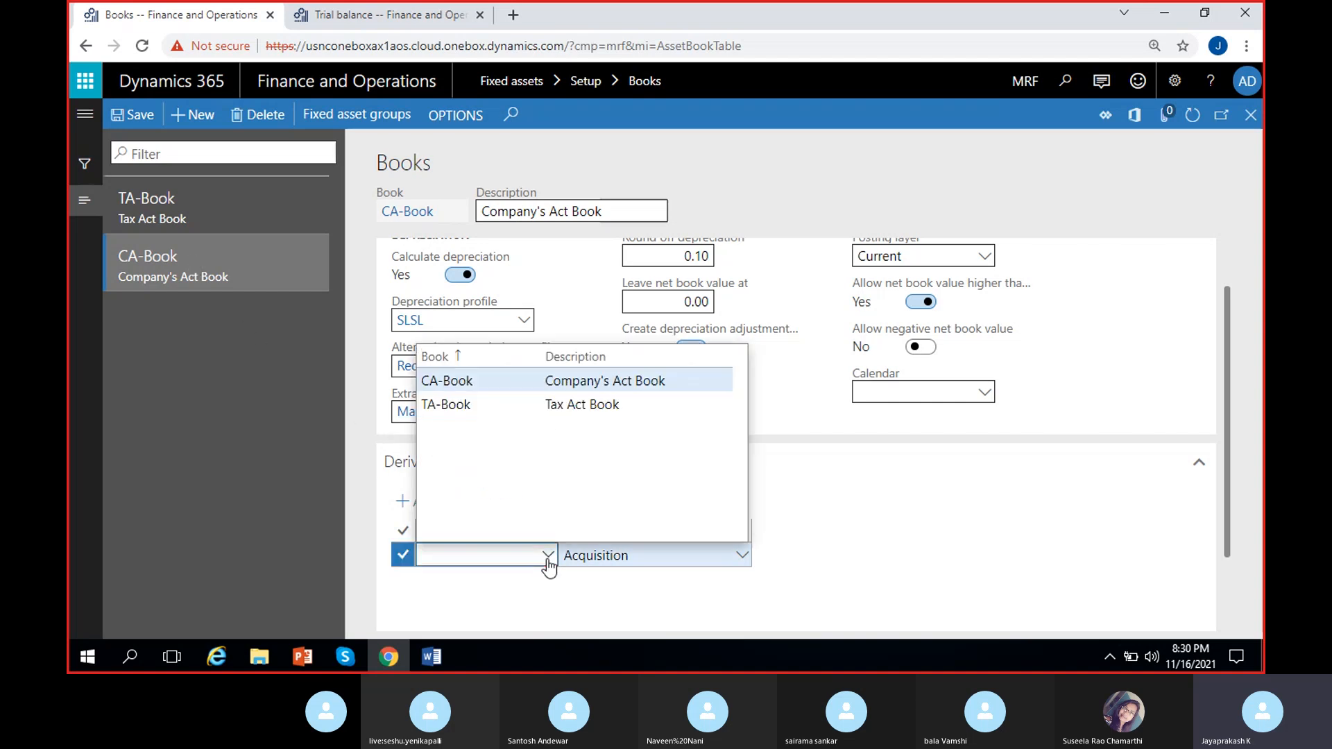
left_click(489, 411)
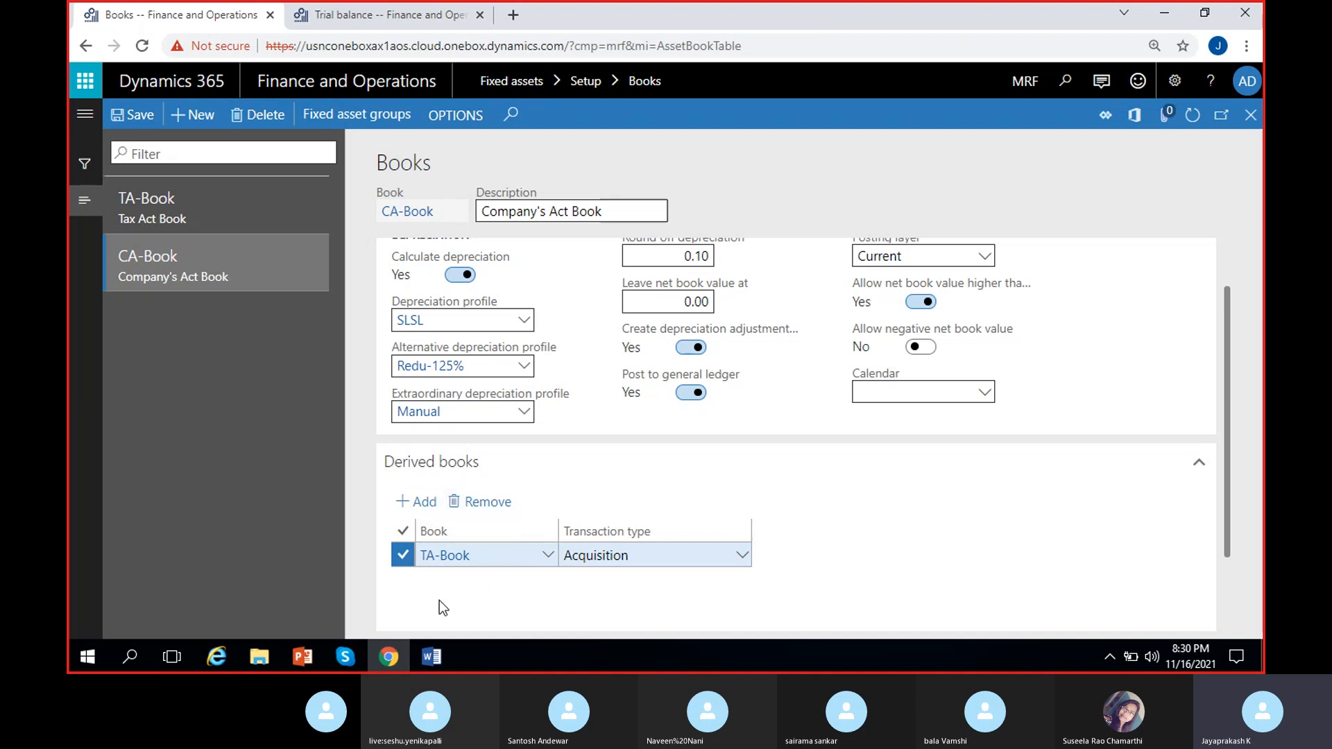
left_click(741, 555)
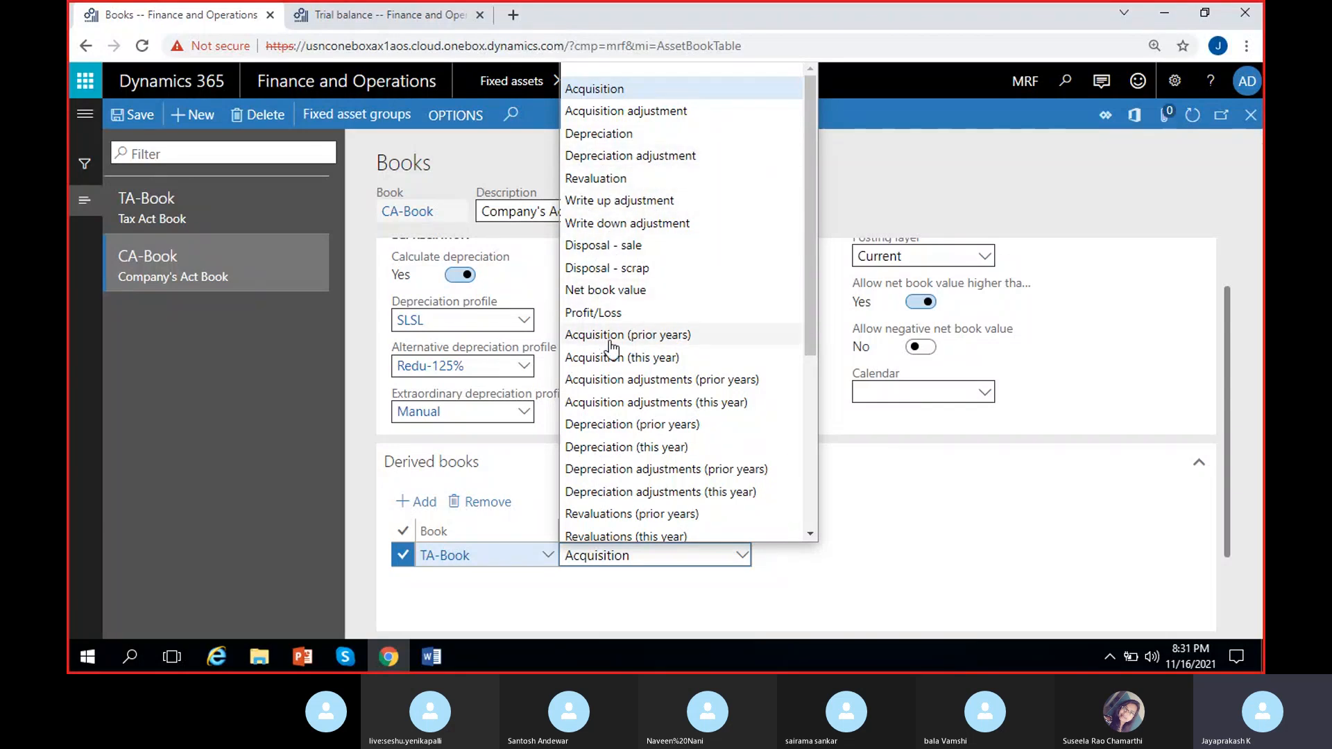
scroll(625, 378, "down", 3)
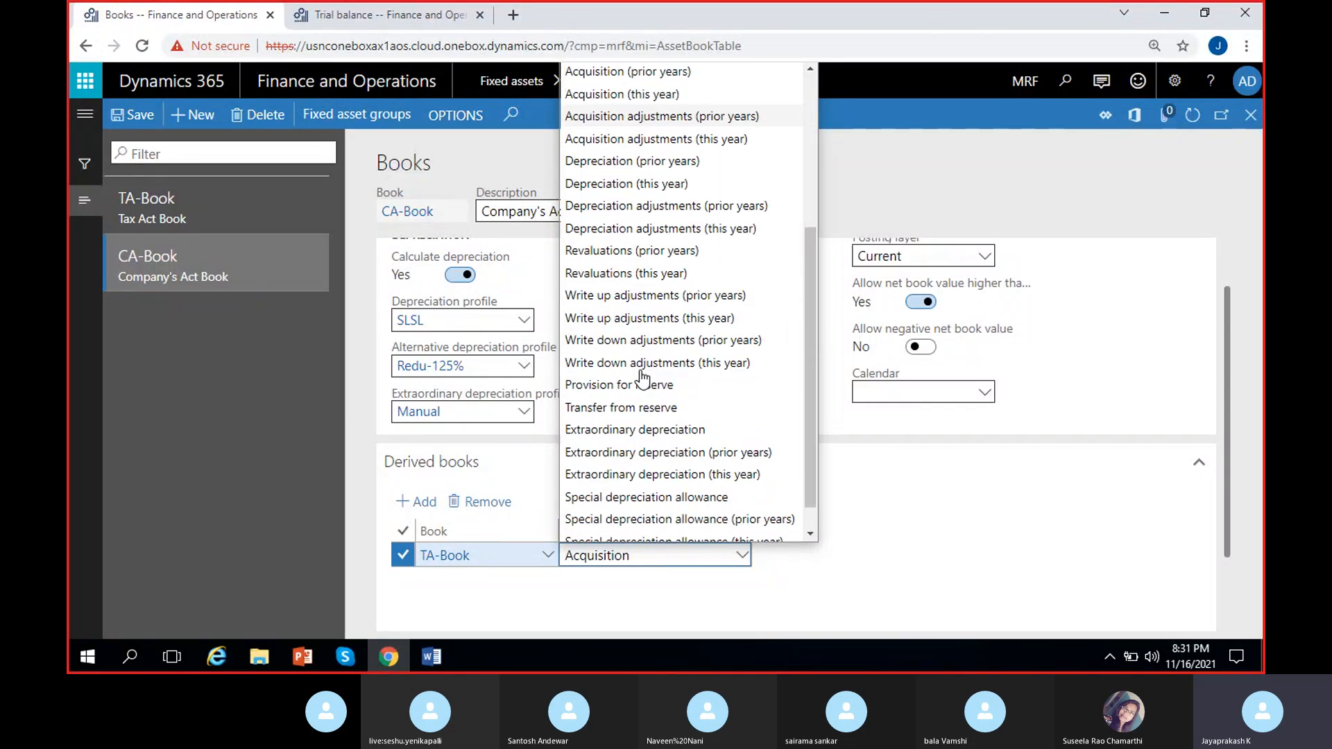
left_click(587, 598)
Add a second derived book line to CA-Book for TA-Book with transaction type Acquisition adjustment
left_click_drag(1228, 375, 1239, 451)
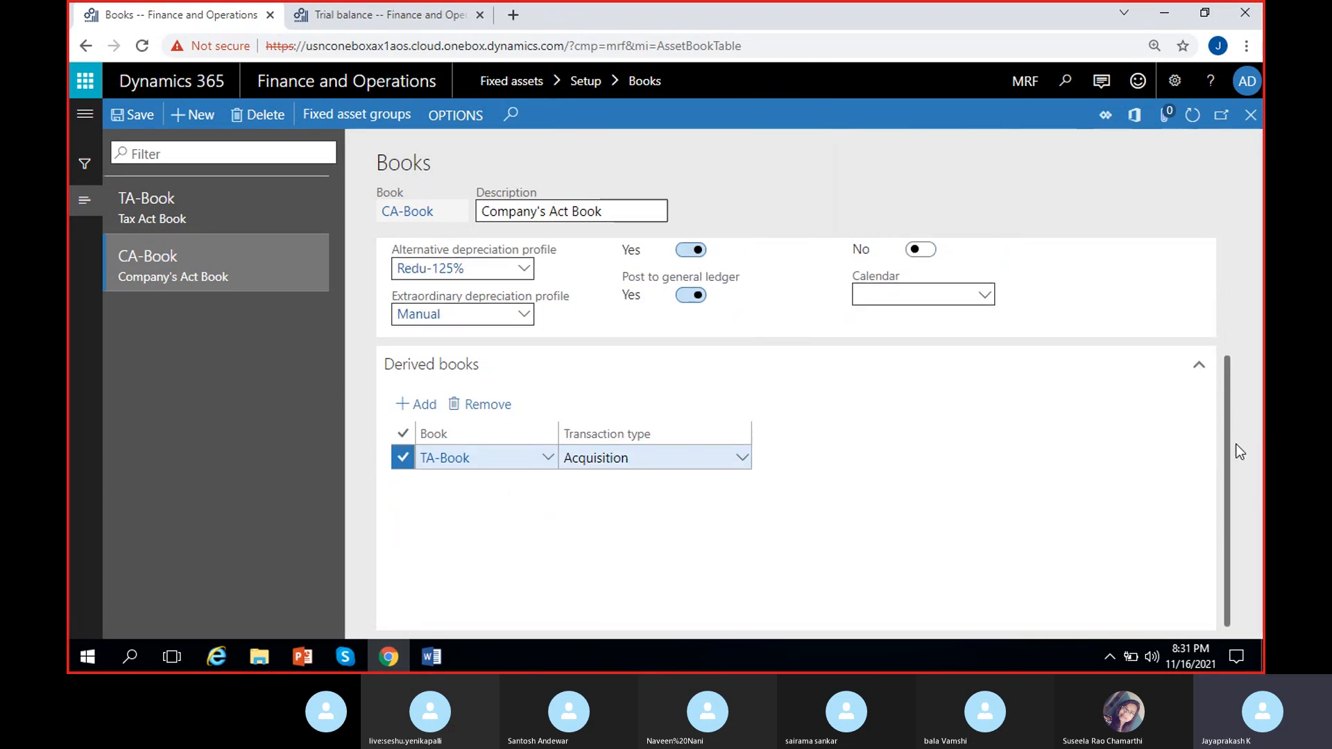
left_click(413, 404)
left_click(548, 458)
left_click(446, 307)
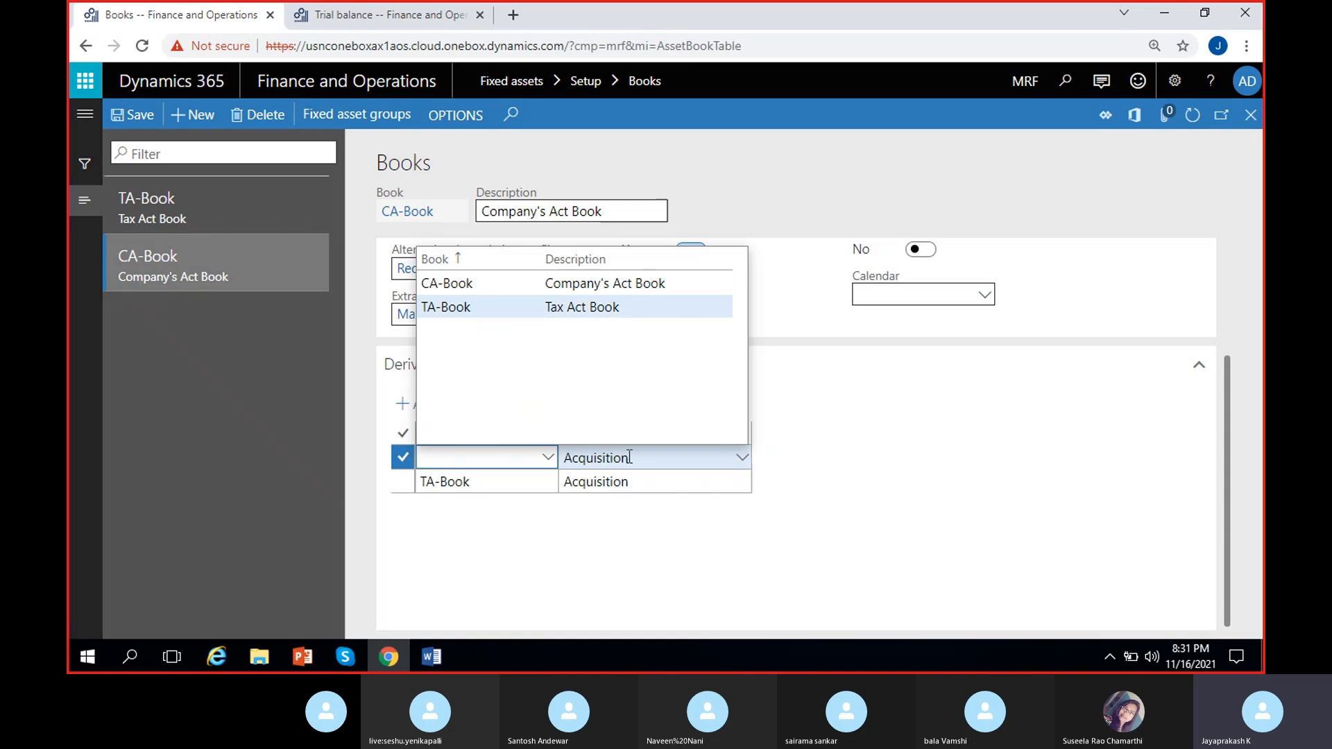
left_click(743, 458)
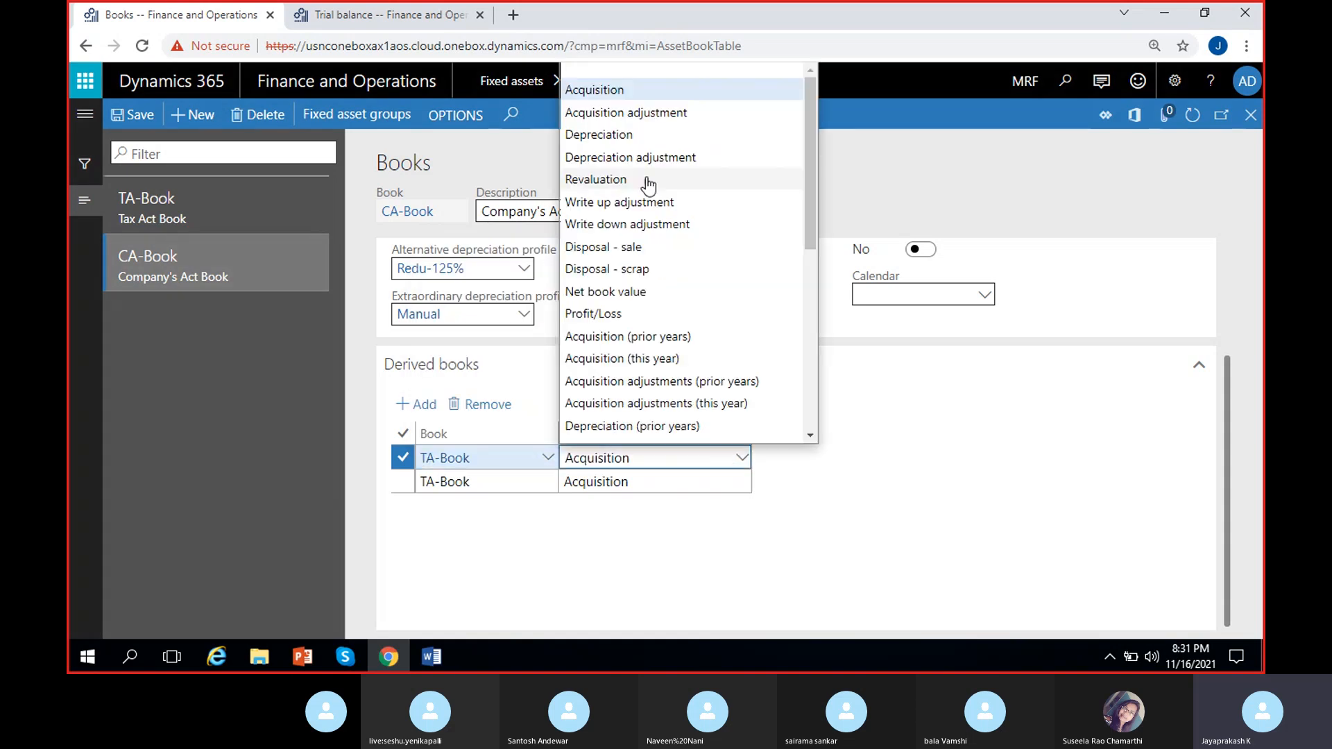
left_click(646, 118)
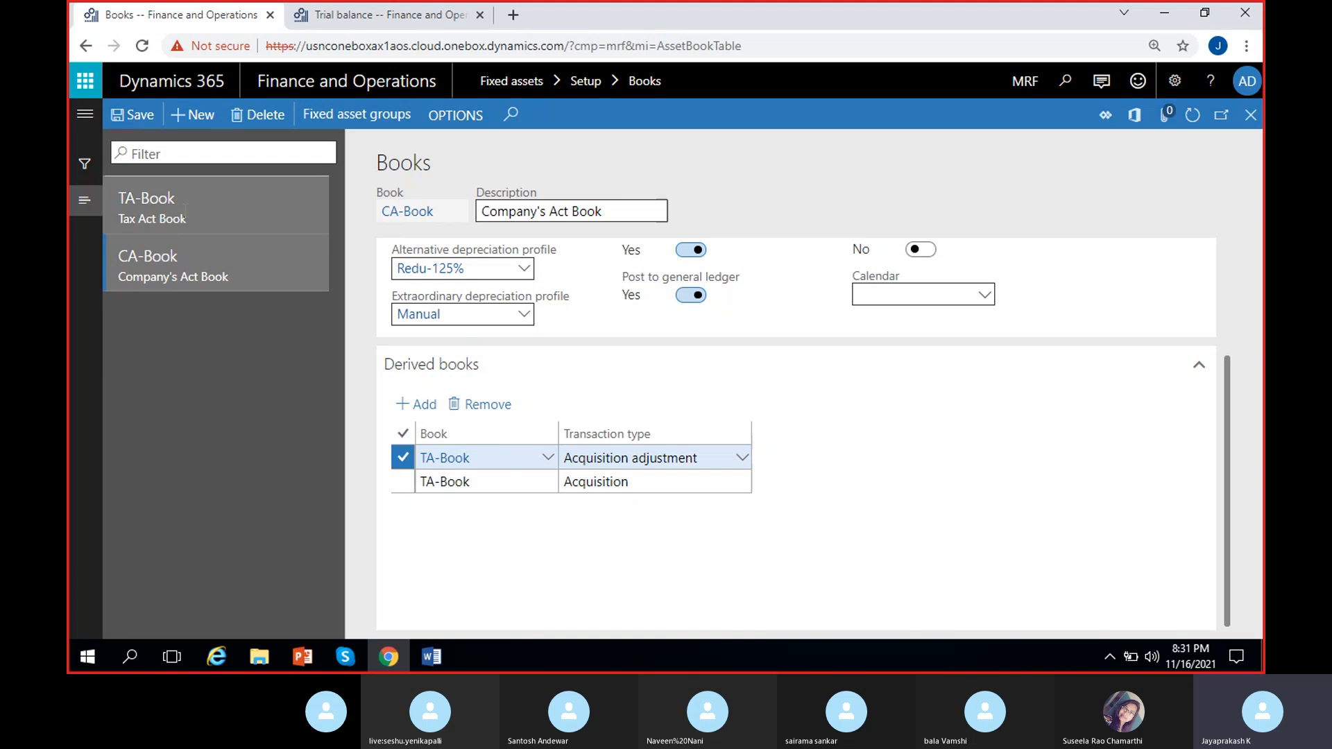
In TA-Book, set the blank derived book line to CA-Book with transaction type Acquisition
left_click(188, 197)
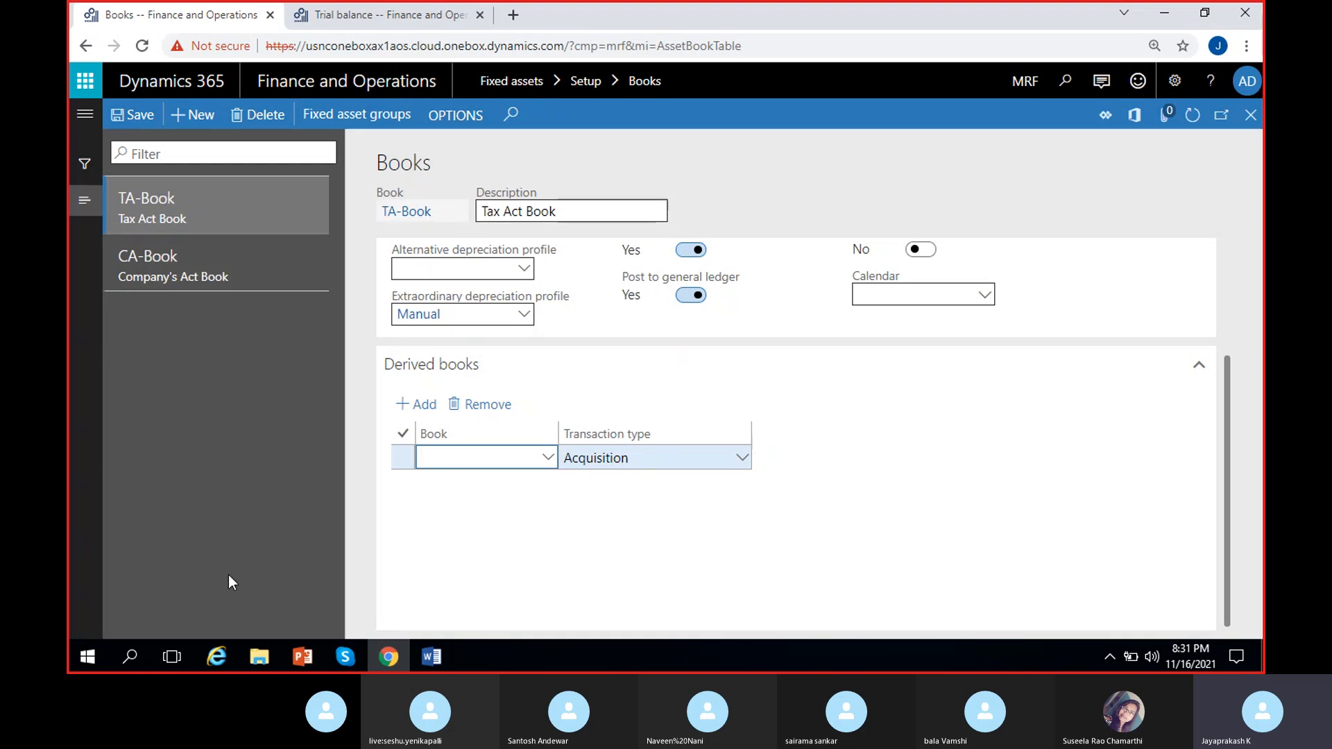
left_click(535, 458)
left_click(547, 458)
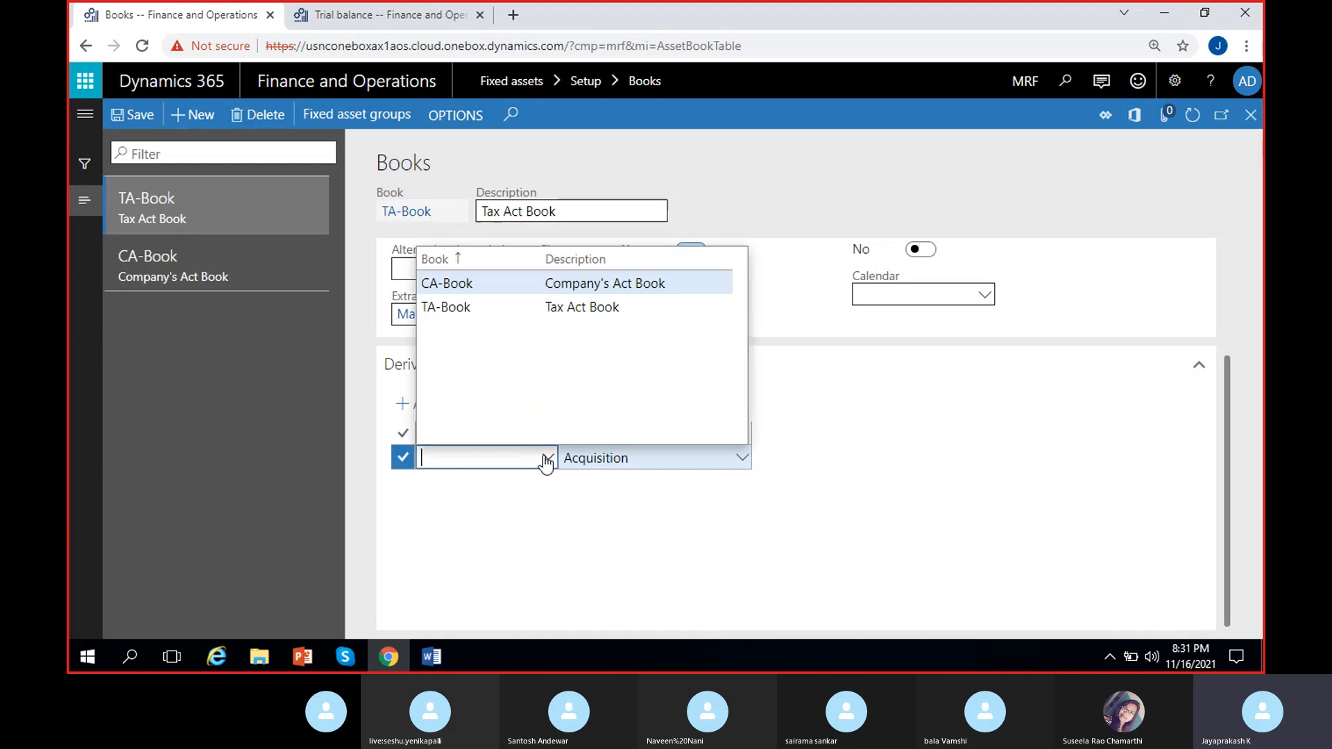
left_click(474, 285)
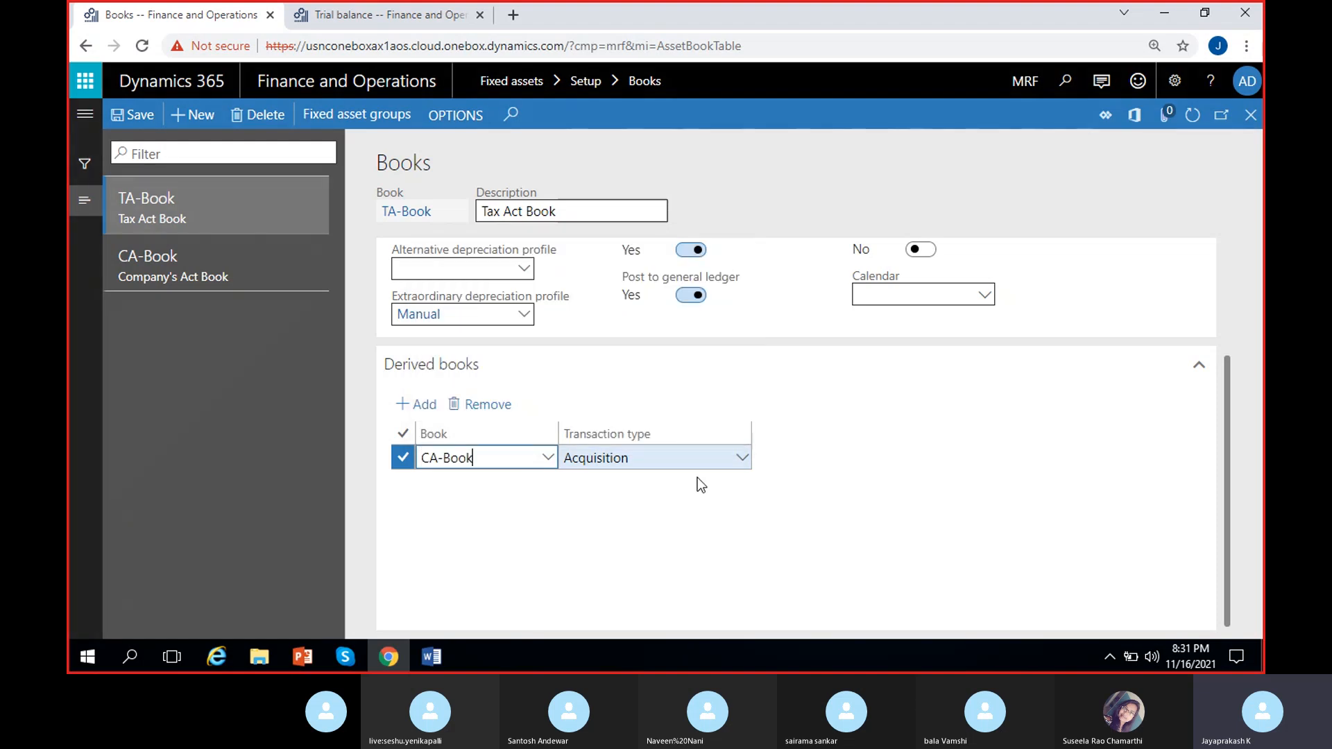
Add a second derived book line to TA-Book for CA-Book with transaction type Acquisition adjustment and save
left_click(419, 405)
left_click(550, 459)
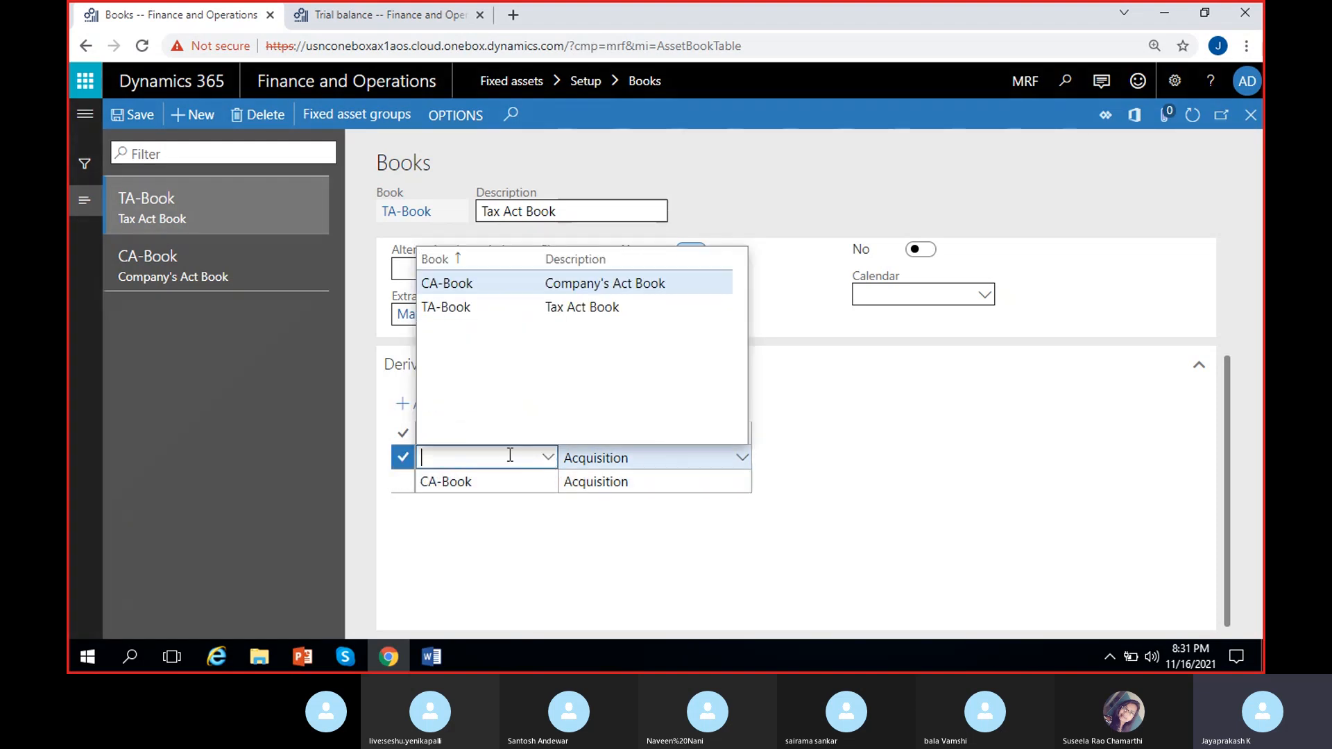
left_click(471, 285)
left_click(642, 456)
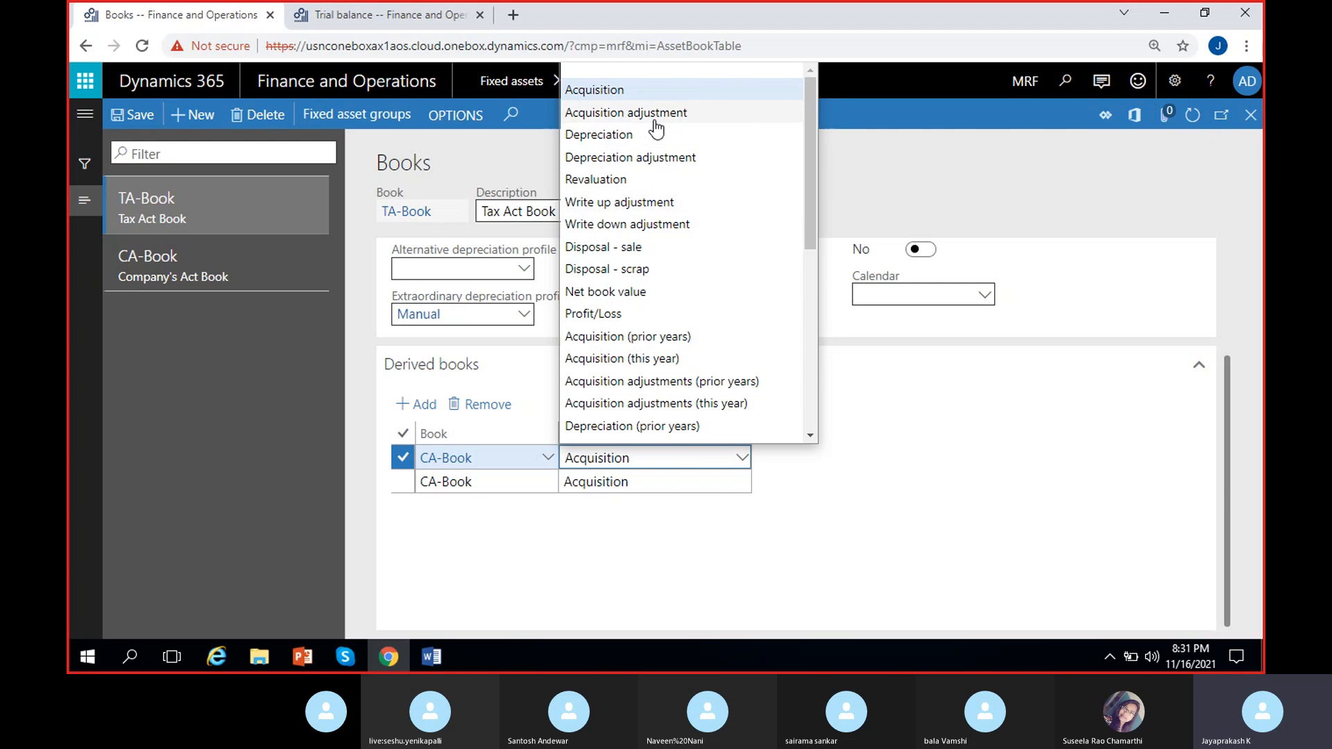
left_click(624, 113)
left_click(131, 114)
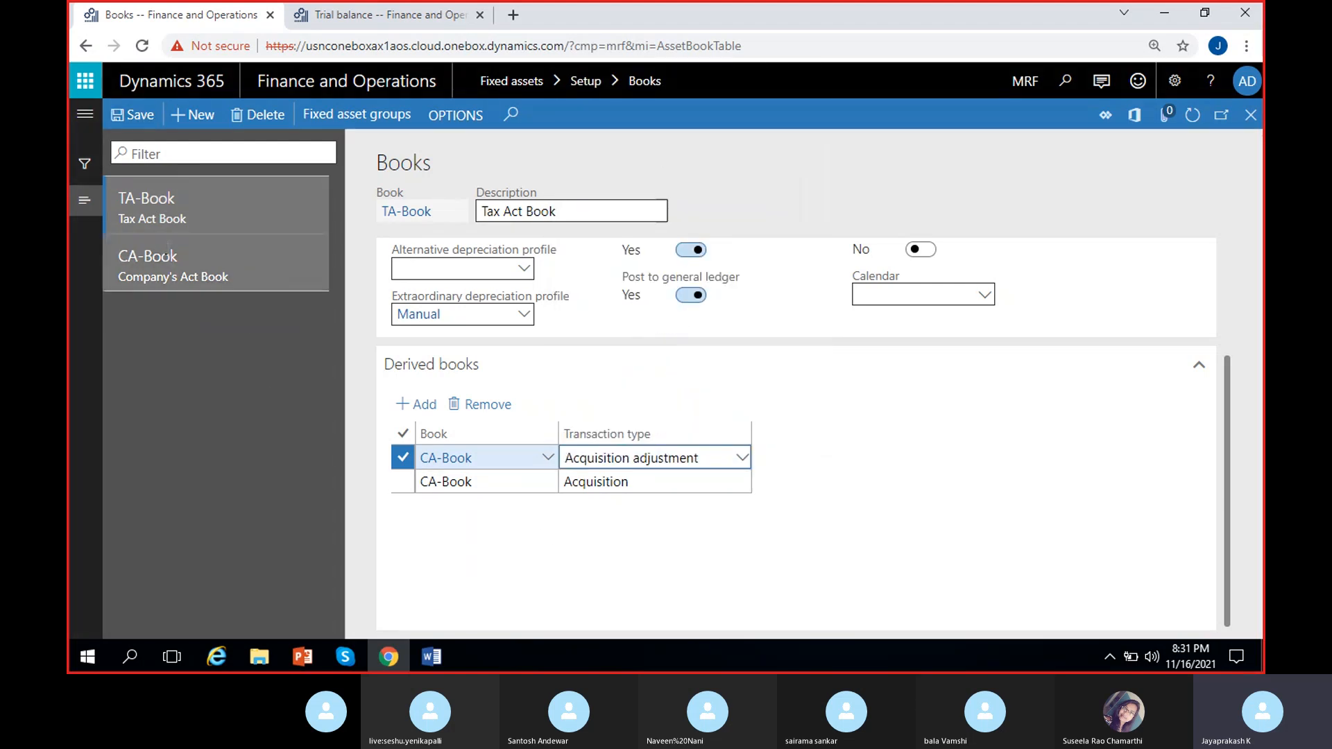
Compare the general settings and derived books of CA-Book and TA-Book
left_click(185, 260)
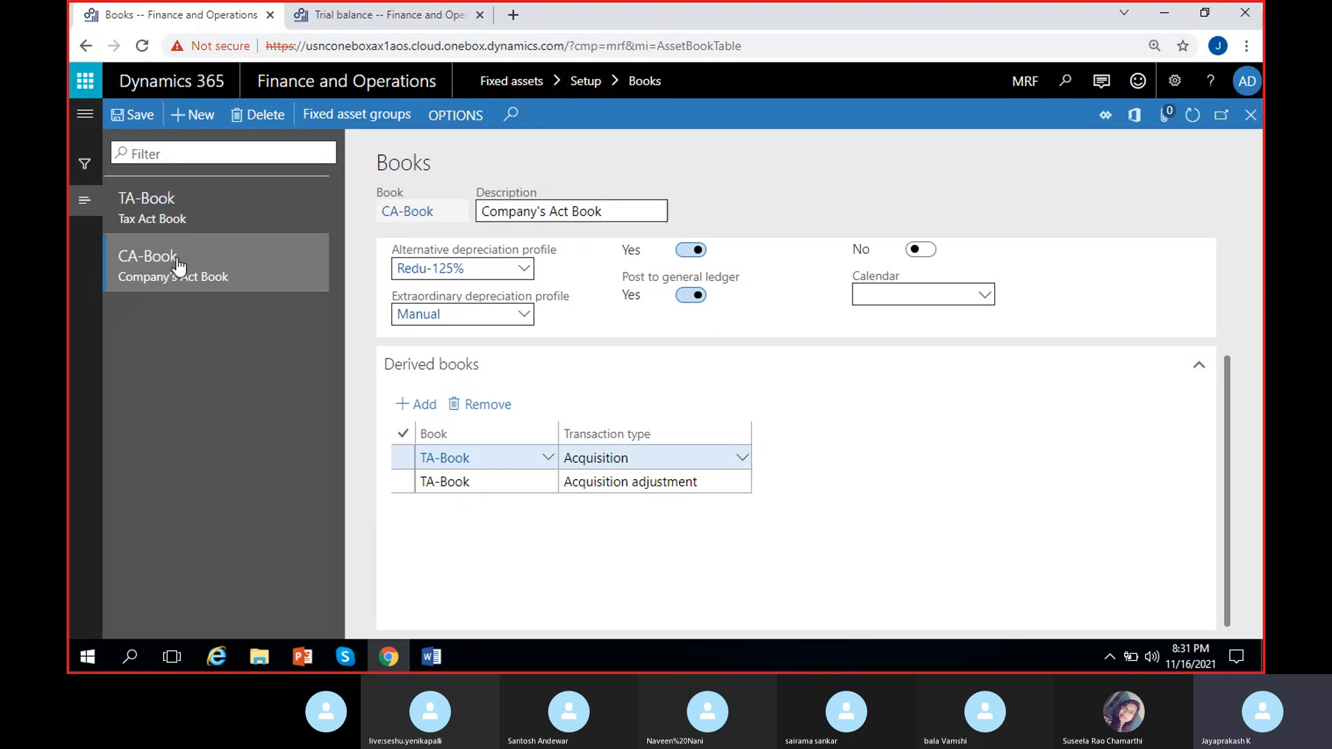
left_click_drag(175, 199, 117, 199)
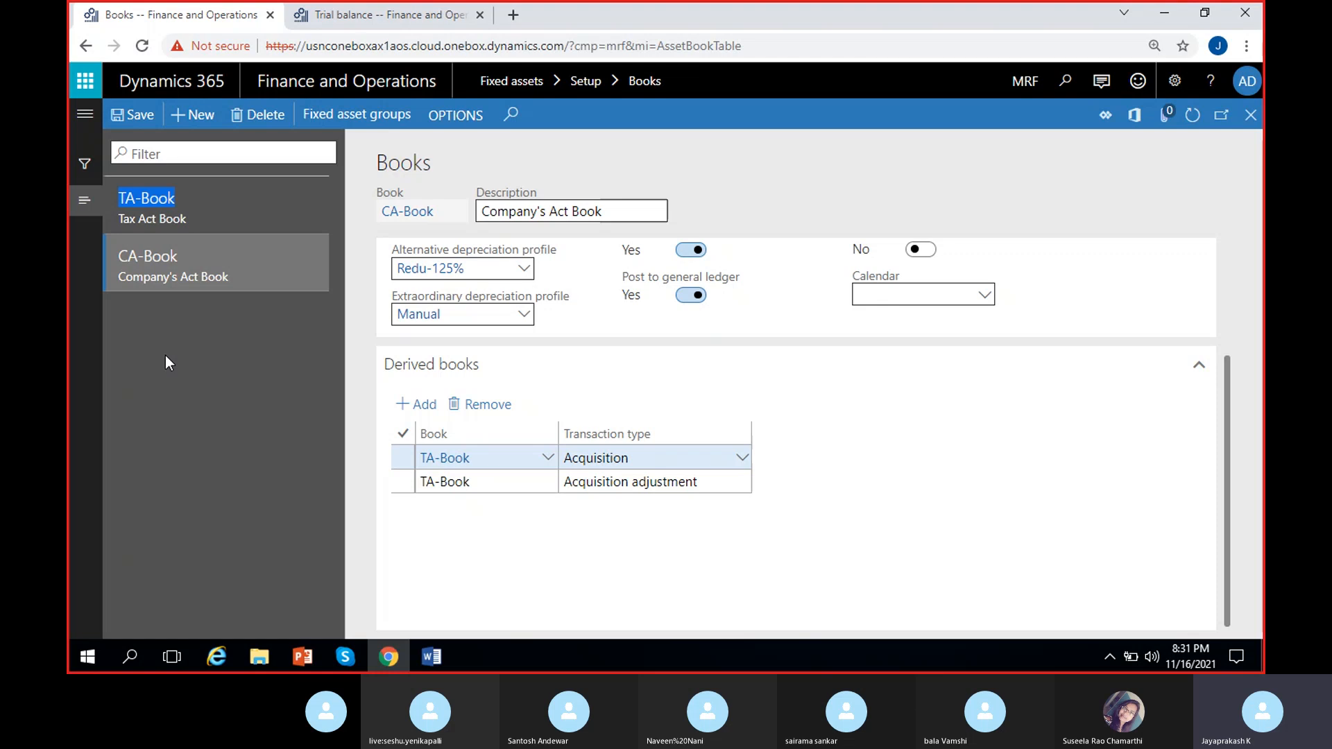
left_click(190, 277)
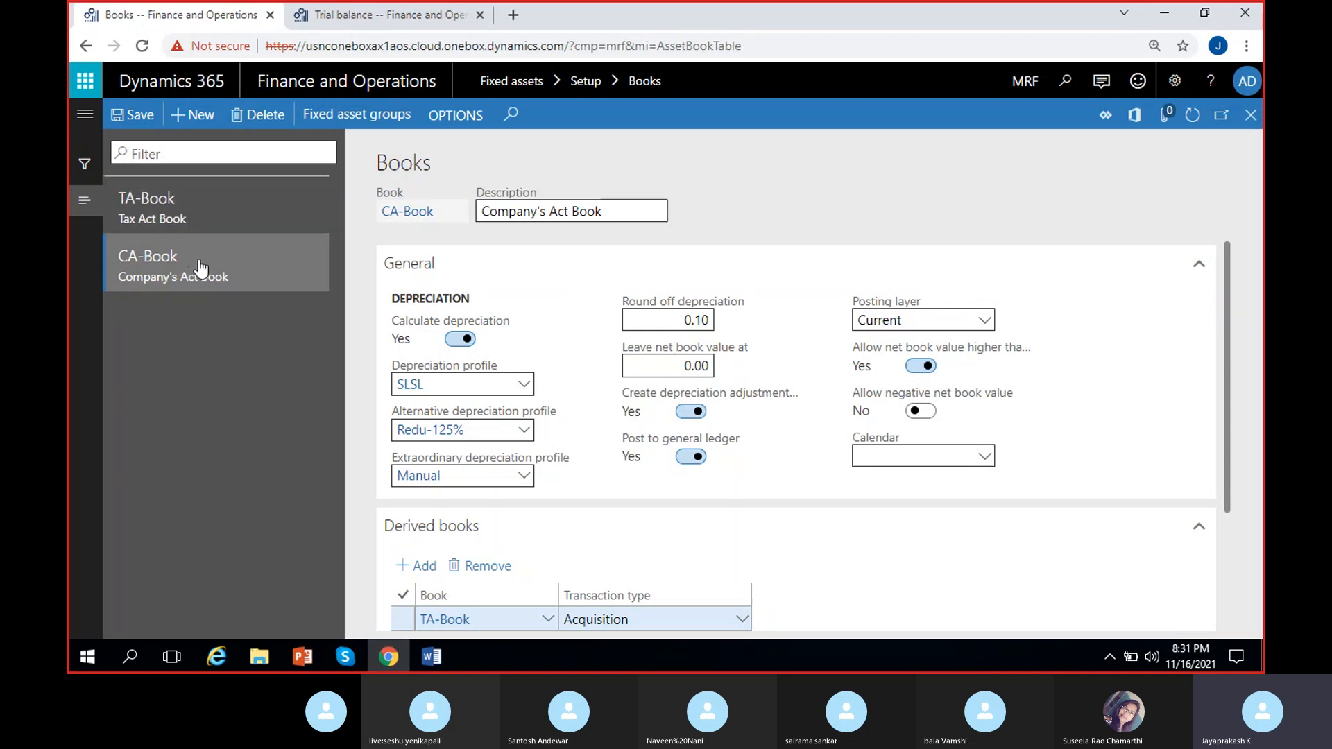
left_click_drag(200, 258, 128, 257)
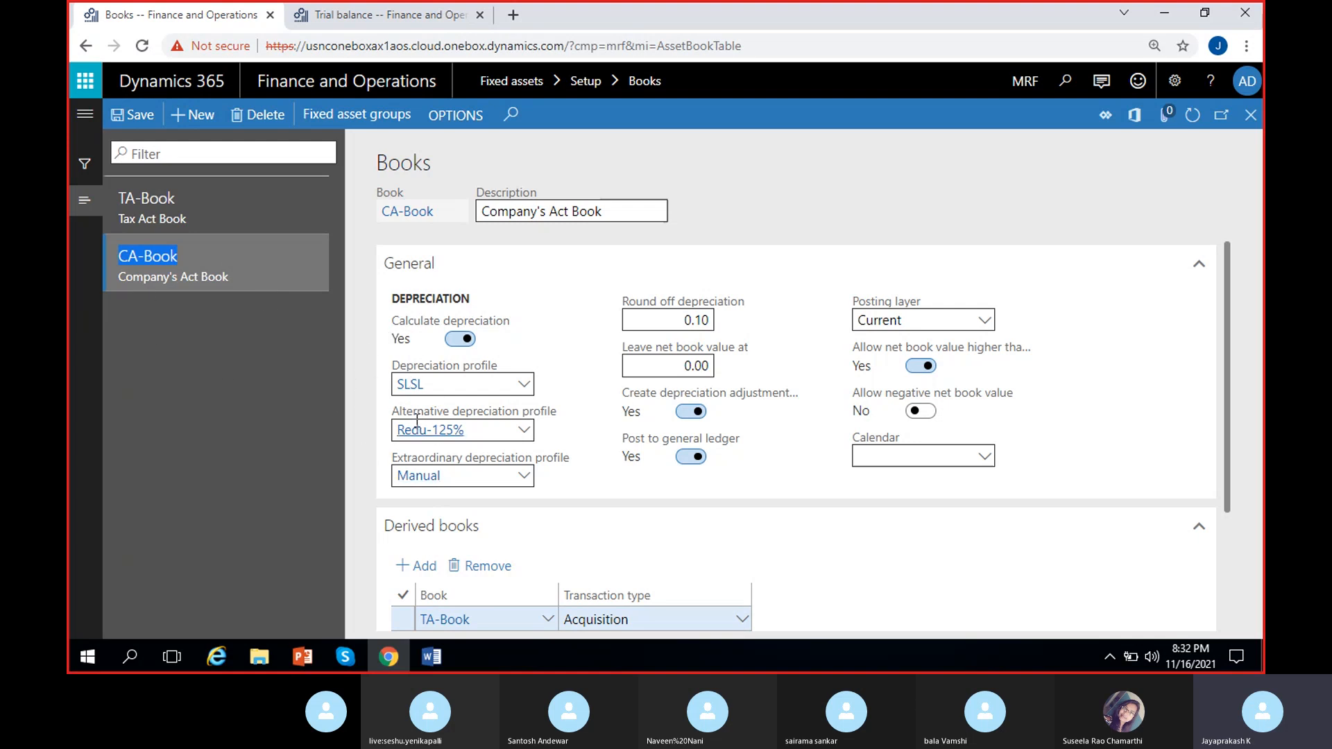
mouse_move(417, 422)
left_click(191, 212)
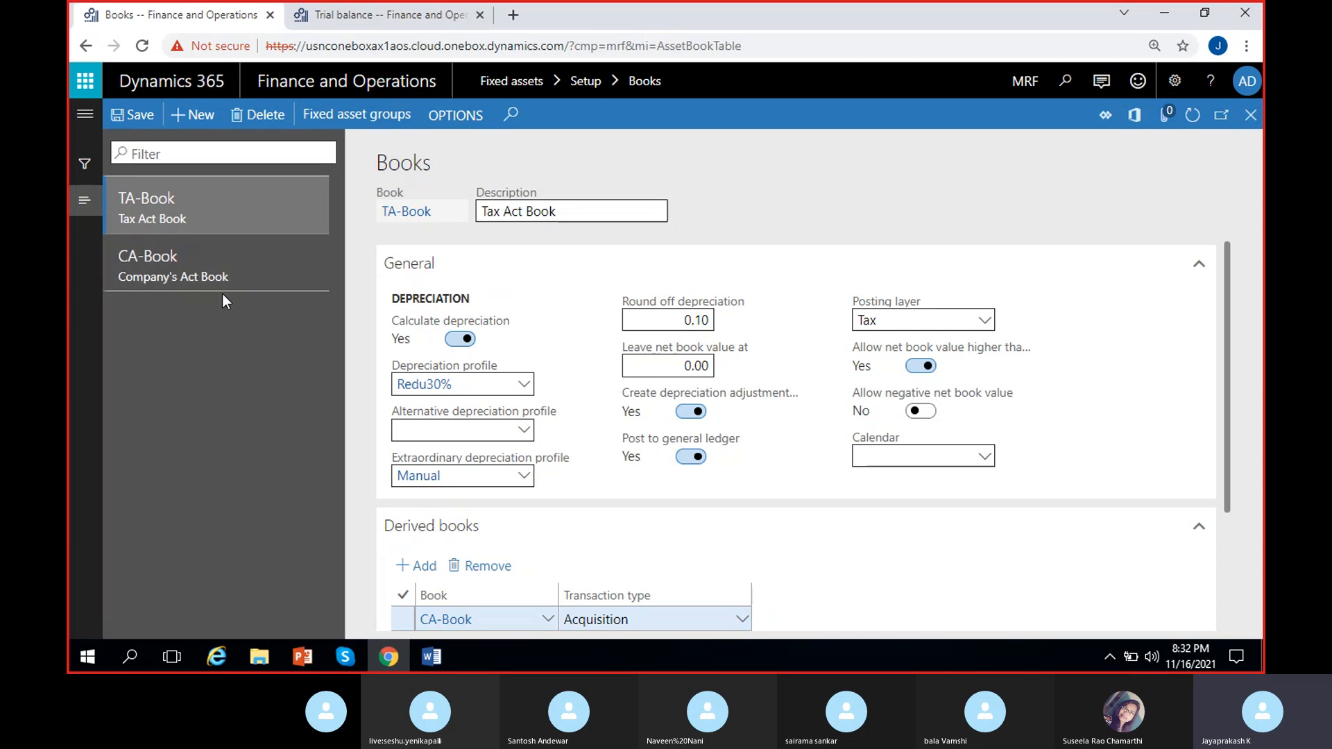
scroll(543, 581, "down", 3)
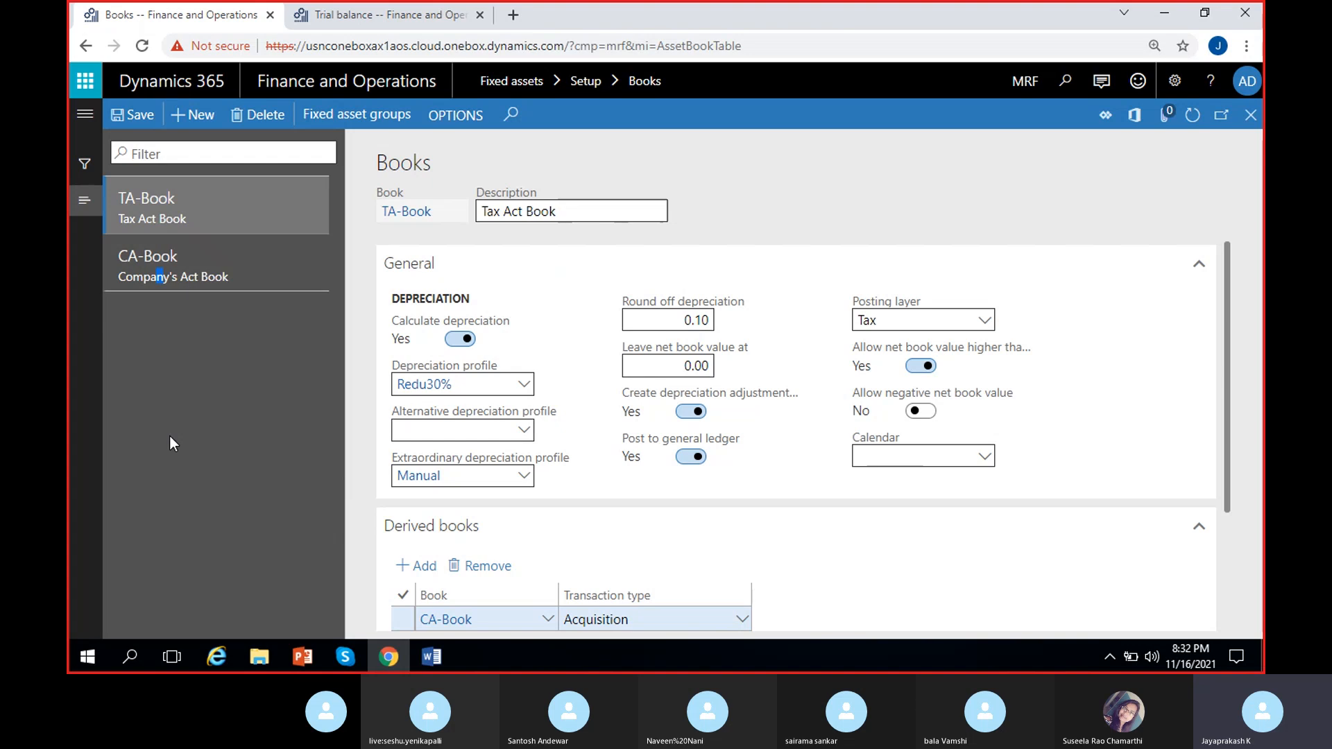
Add a TA-Book line with transaction type Disposal - sale to CA-Book's derived books, remove that line and save
left_click(210, 267)
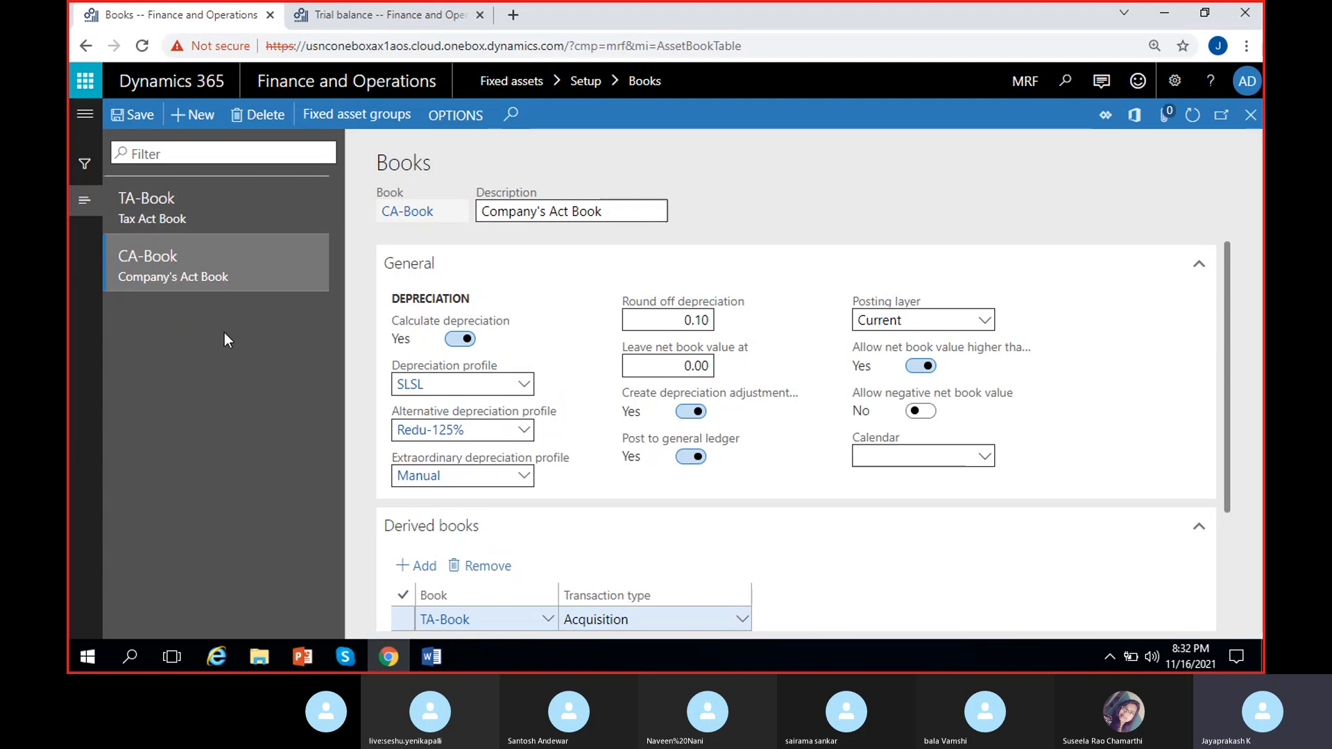
scroll(512, 510, "down", 2)
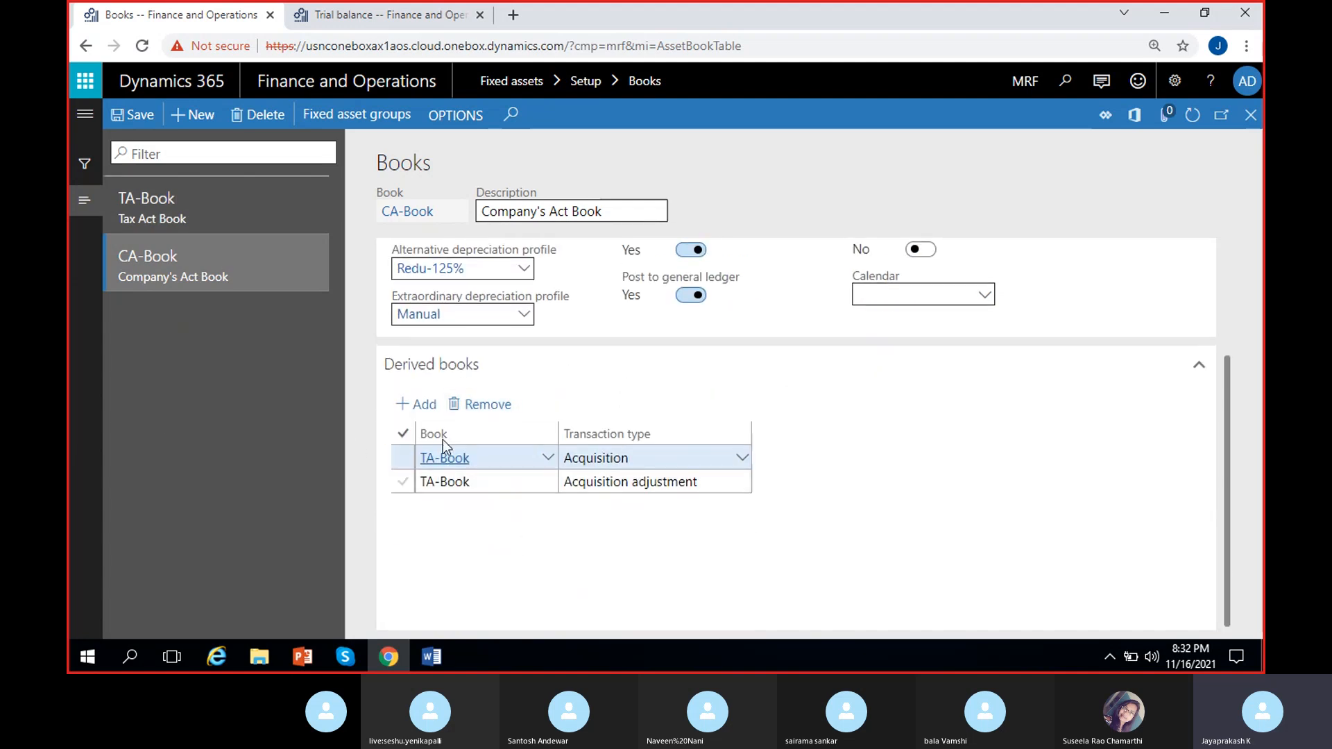
left_click(495, 483)
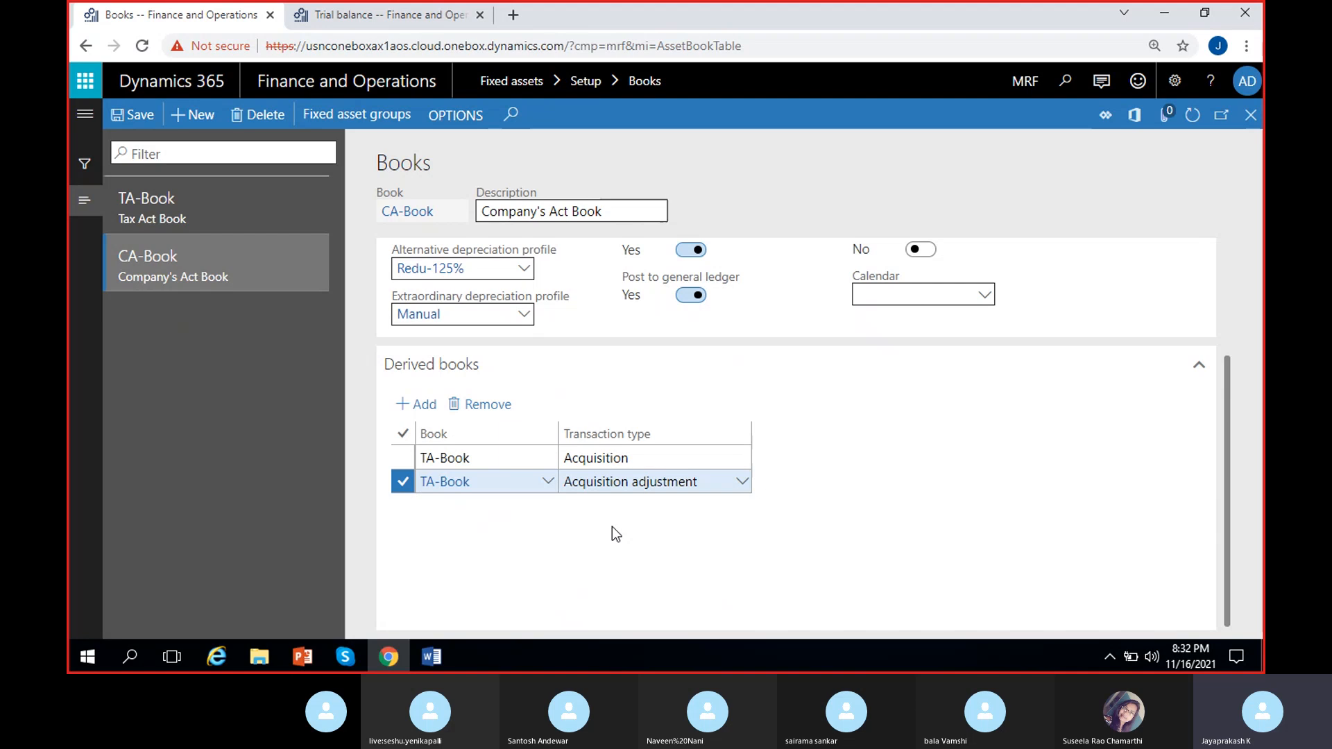
left_click(416, 404)
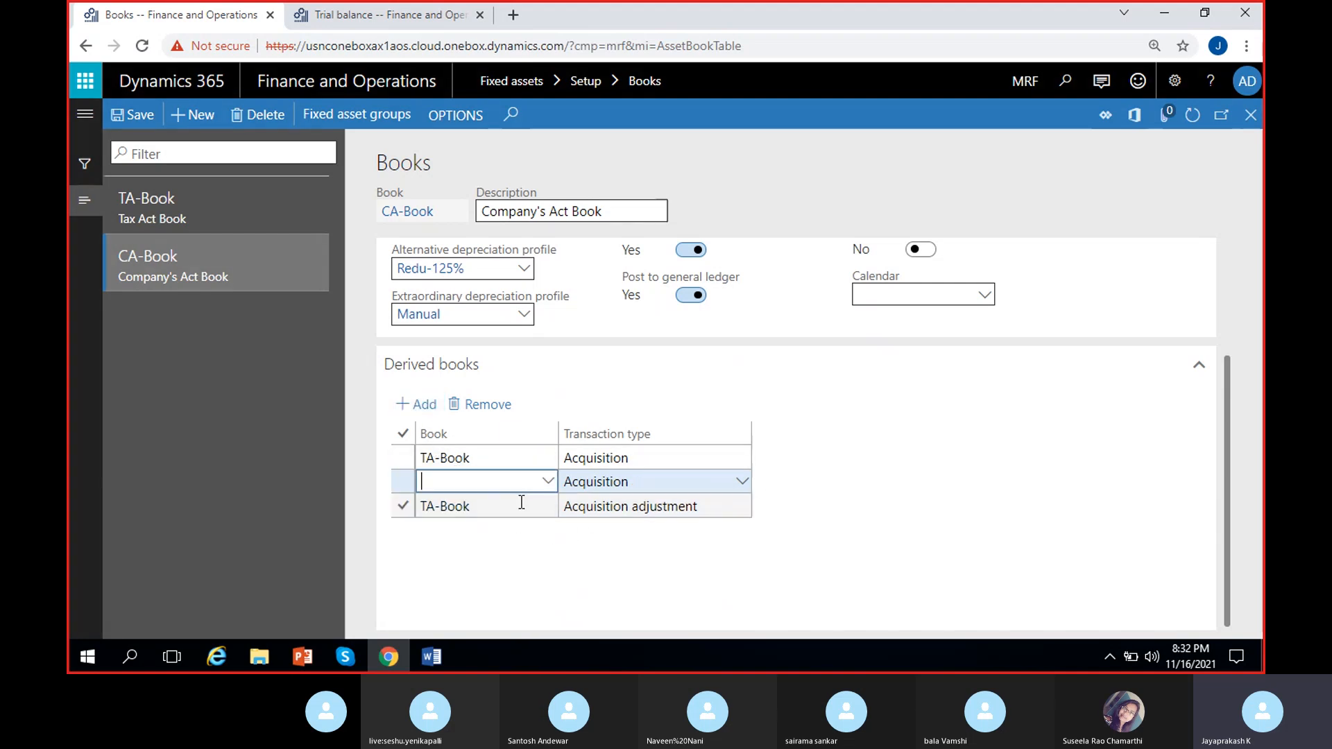
left_click(548, 481)
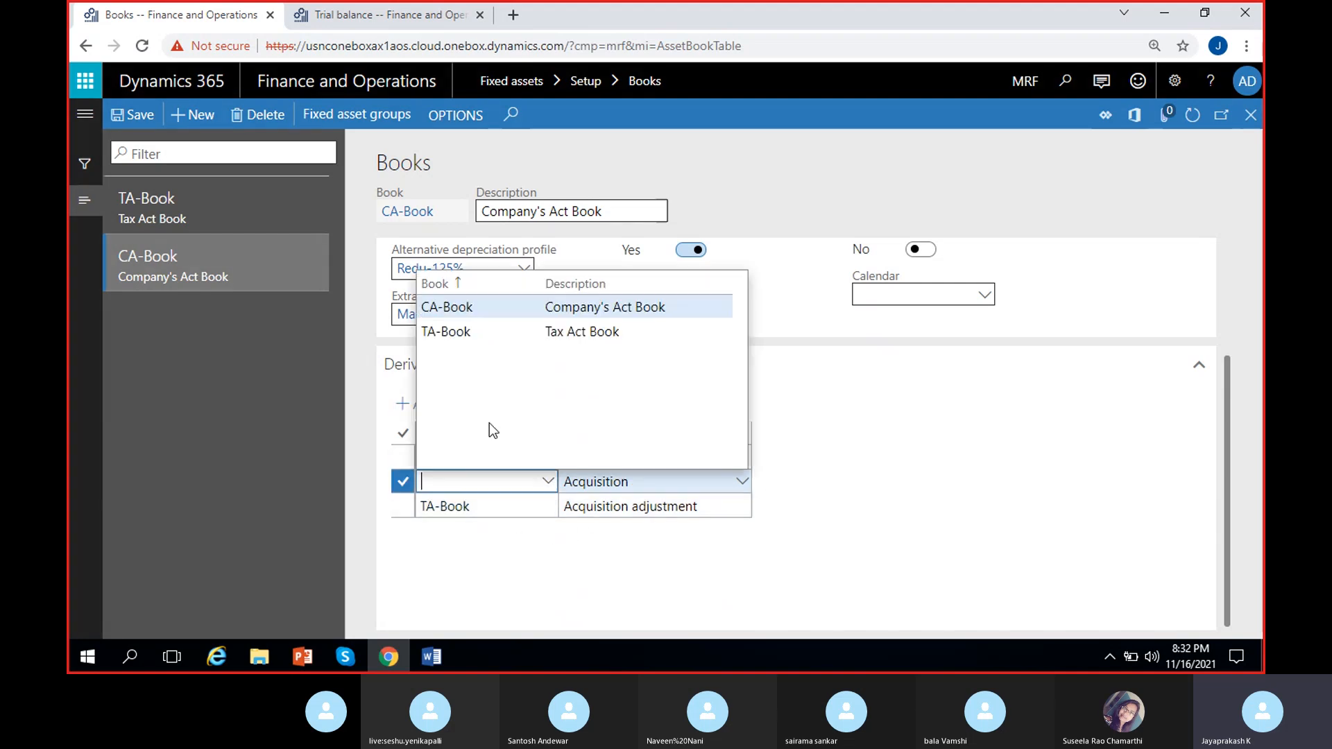
left_click(446, 331)
left_click(669, 481)
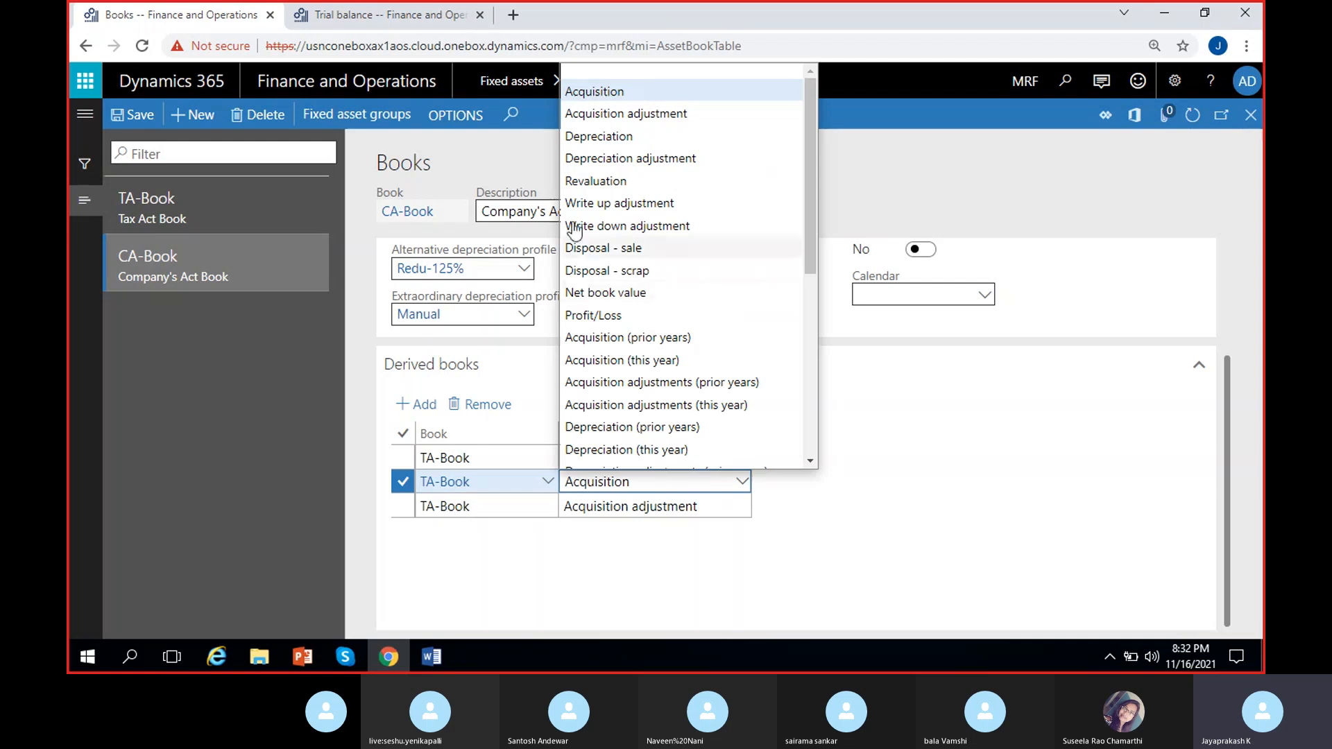
left_click(642, 249)
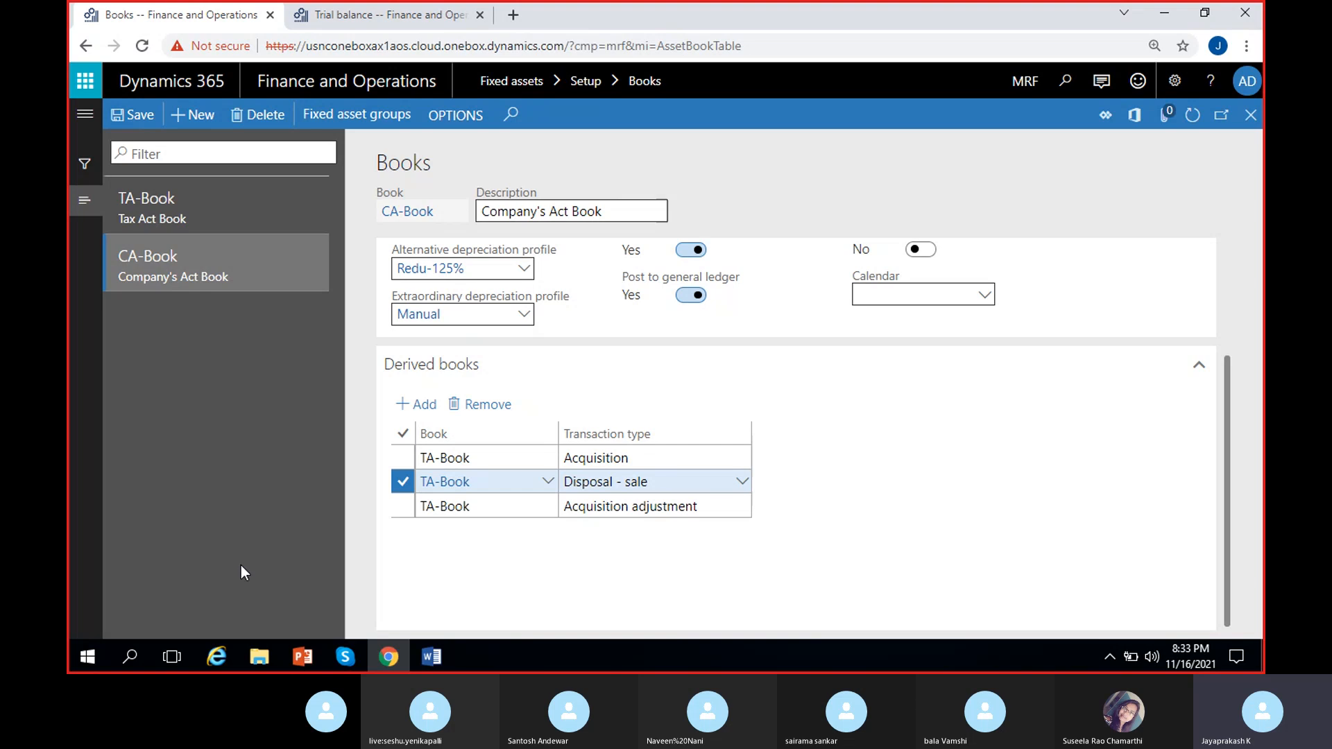
left_click(468, 406)
left_click(131, 115)
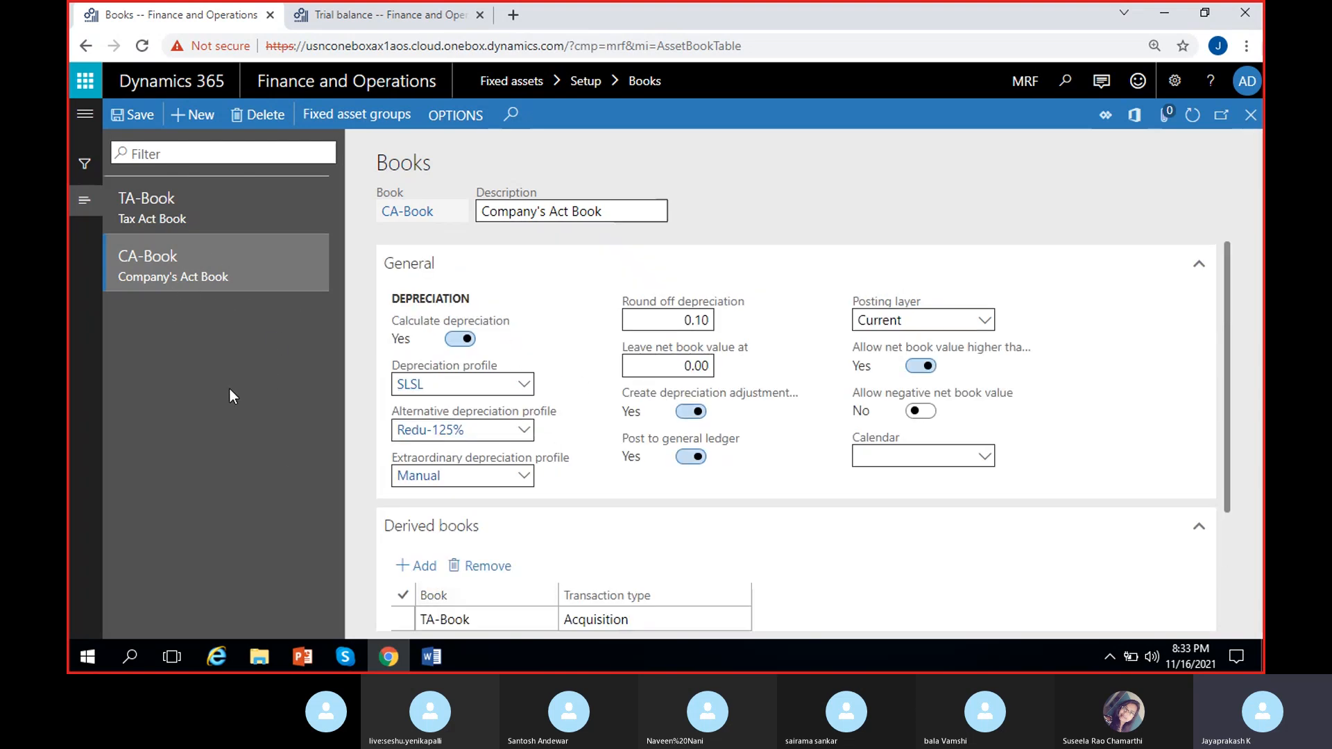
Open the fixed asset groups set up for TA-Book
left_click(182, 208)
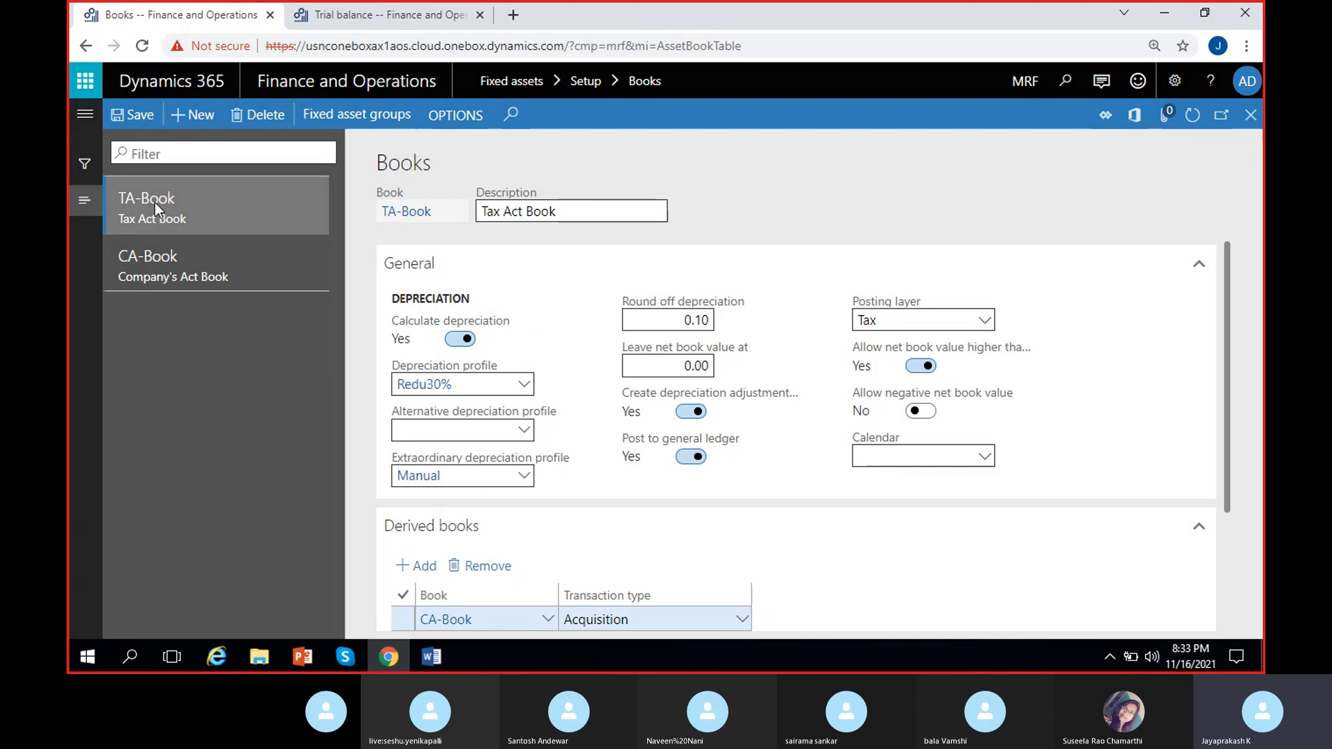
left_click(323, 117)
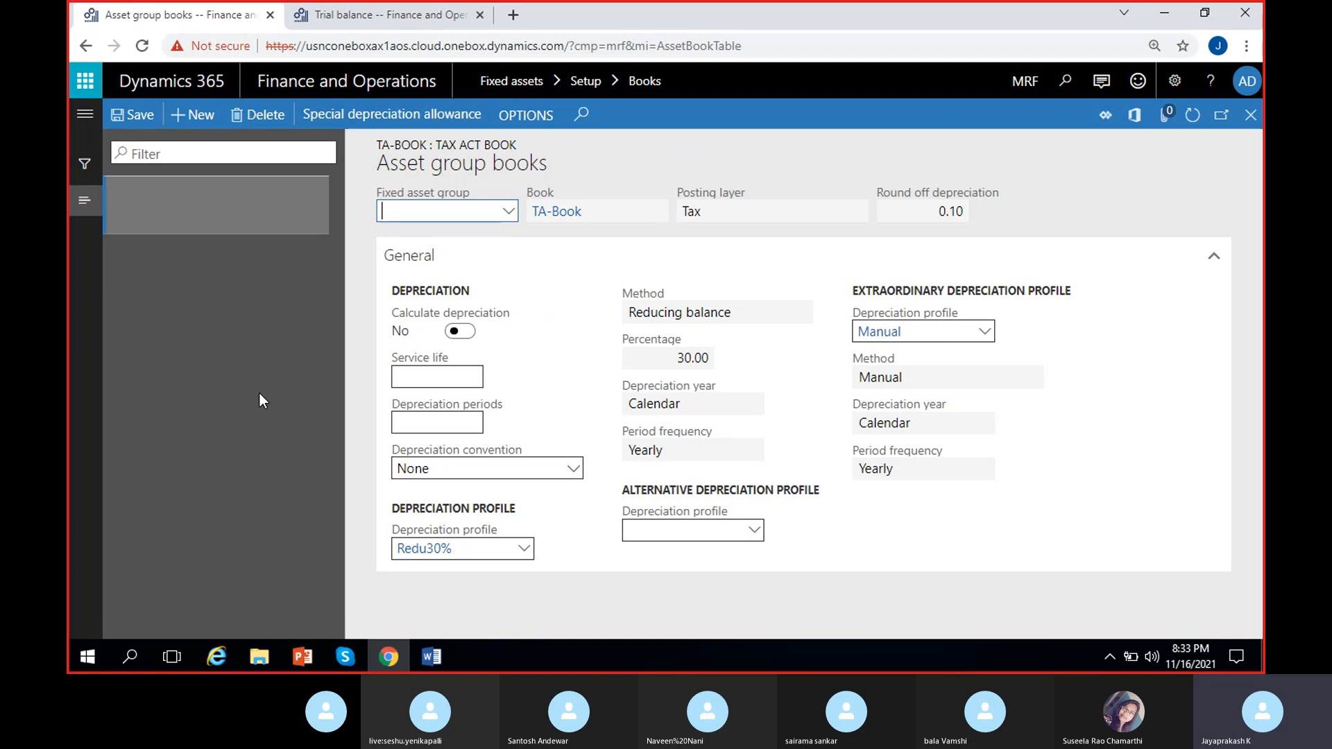
Leave TA-Book's group setup and open the asset group books of the VEH (Vehicles) fixed asset group
left_click(1251, 114)
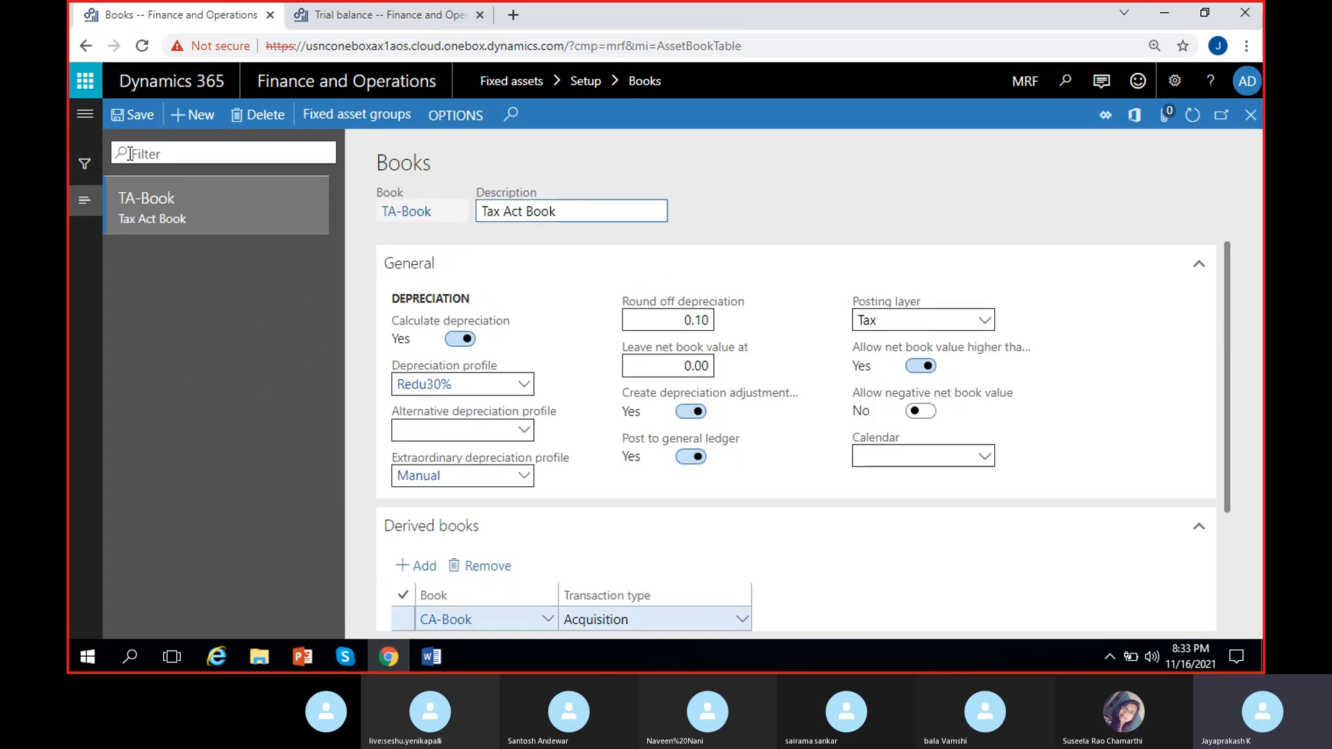
left_click(84, 113)
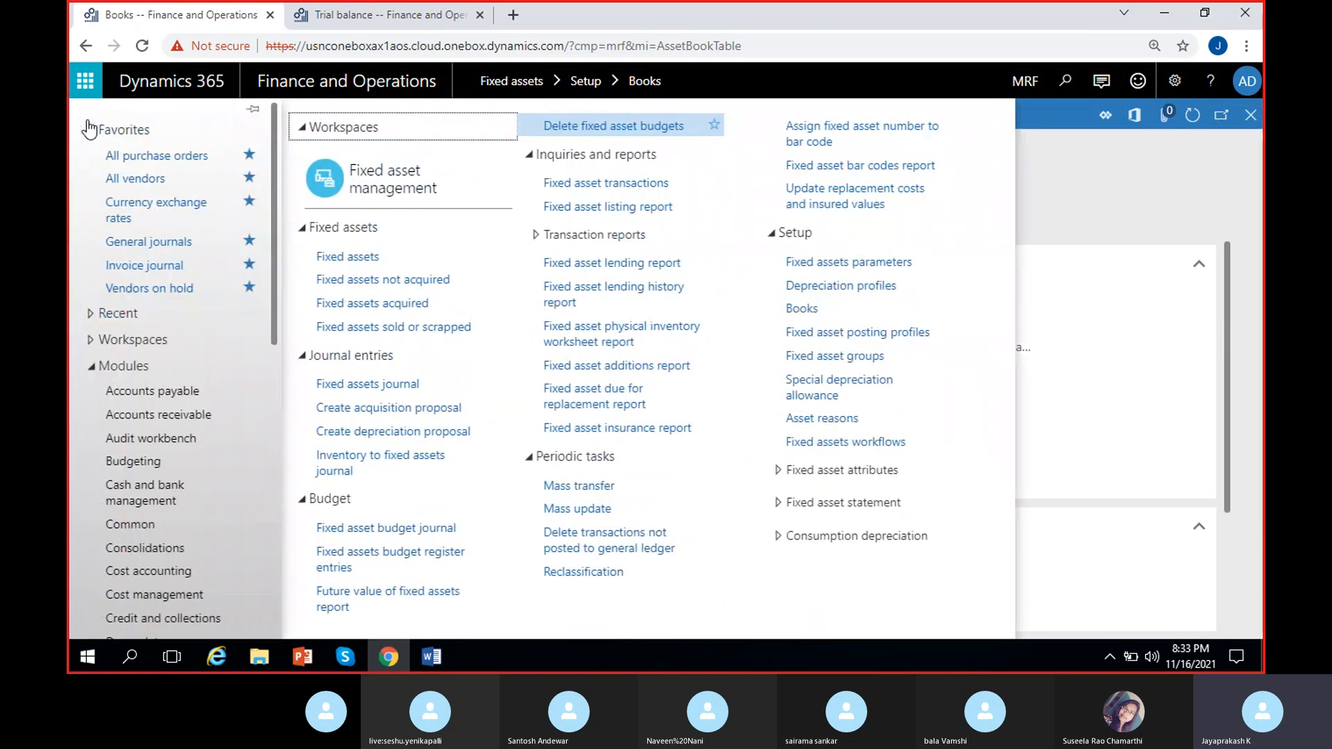
left_click(828, 357)
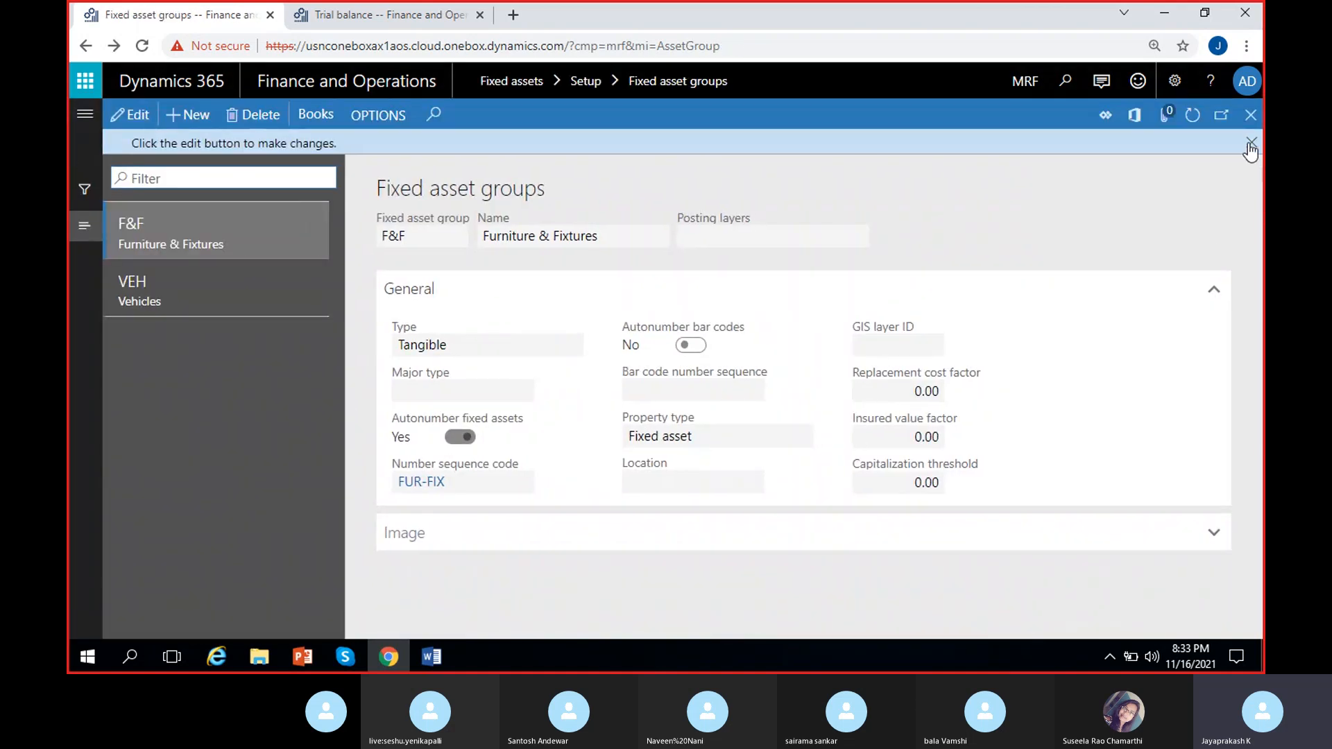
left_click(1251, 143)
left_click(209, 271)
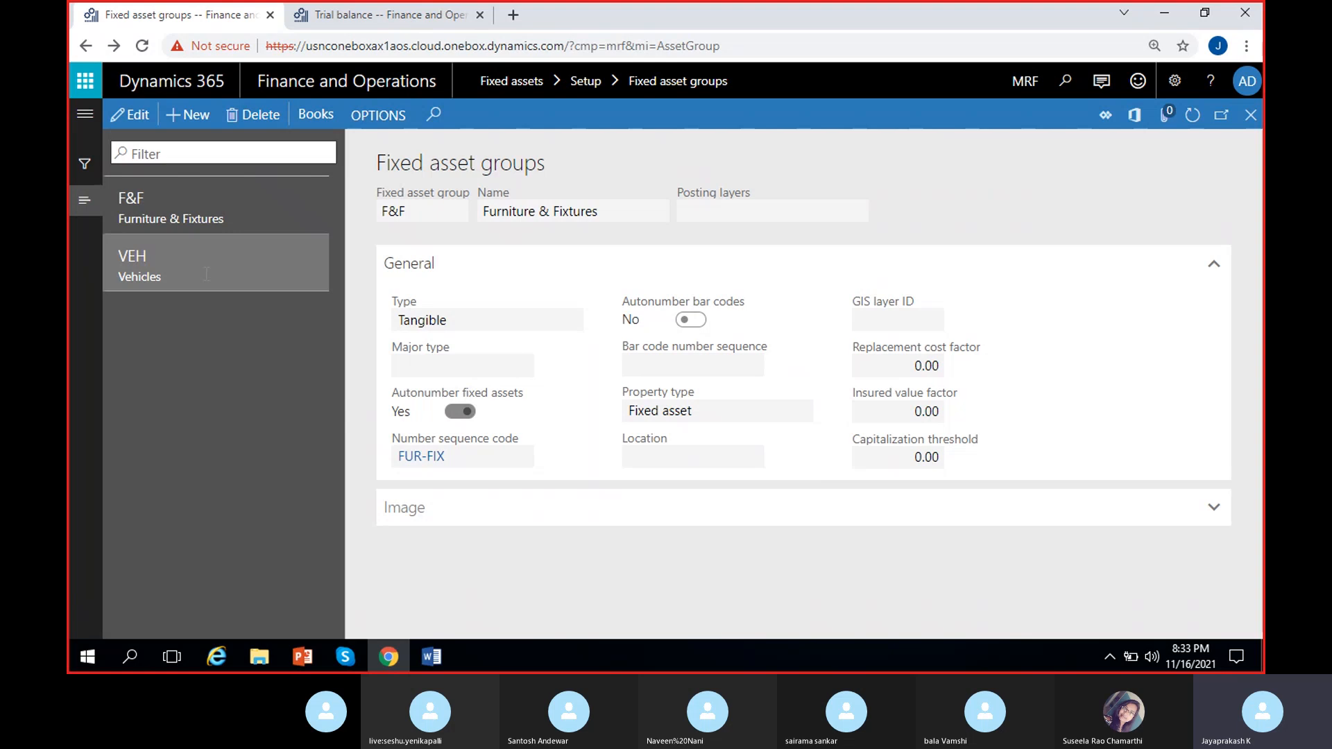
left_click(195, 220)
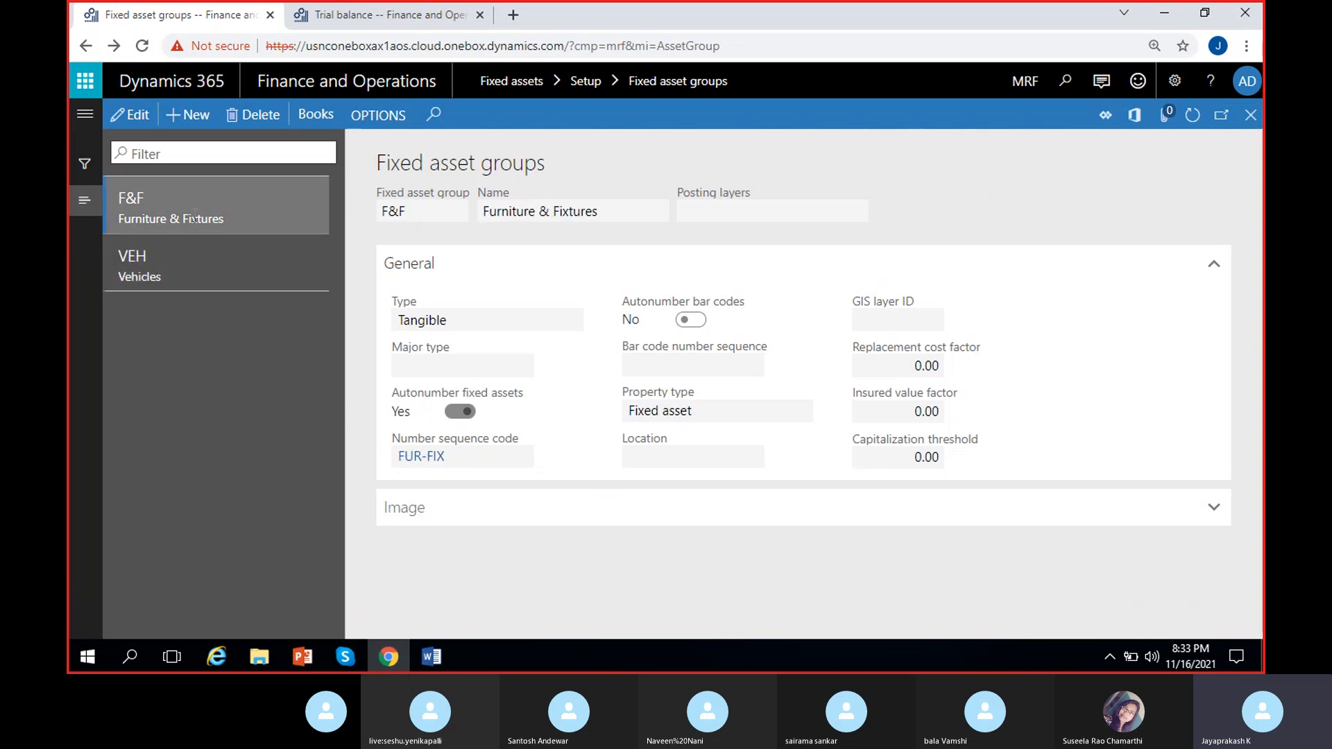
double_click(507, 165)
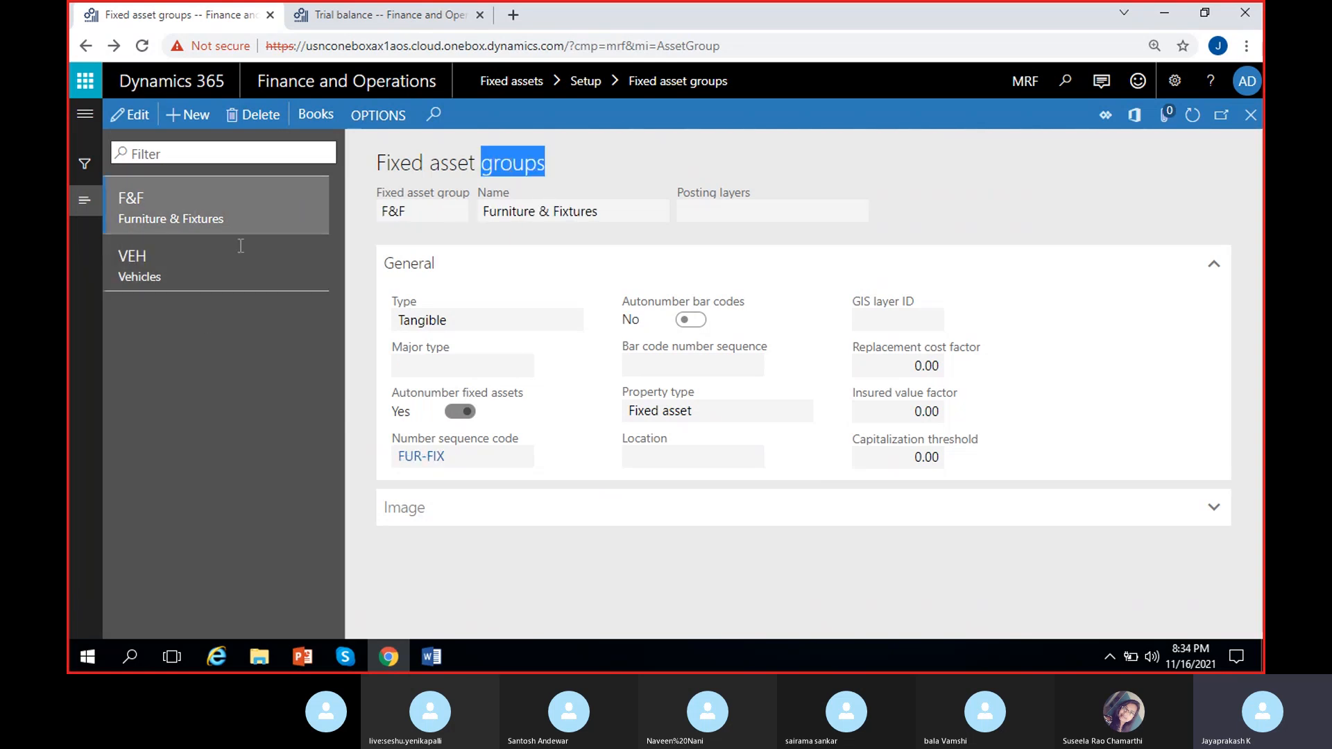
left_click(170, 254)
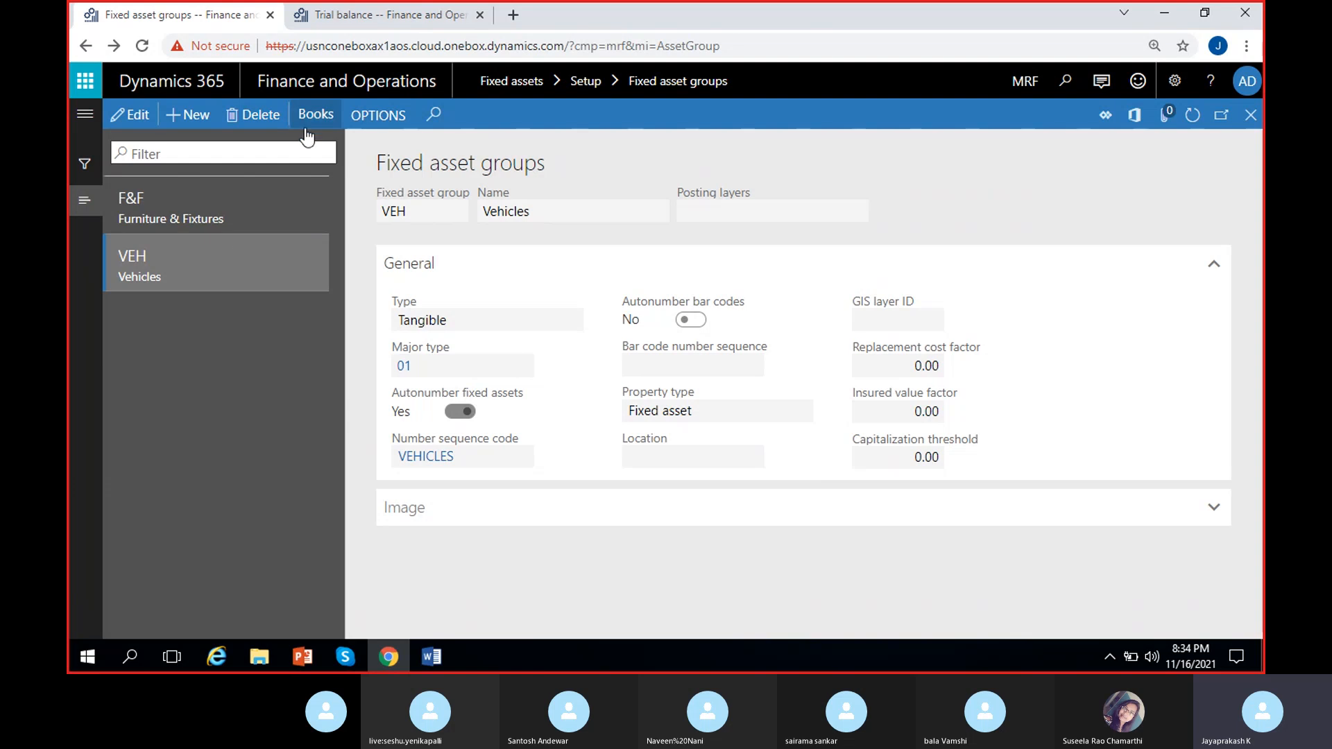
left_click(314, 116)
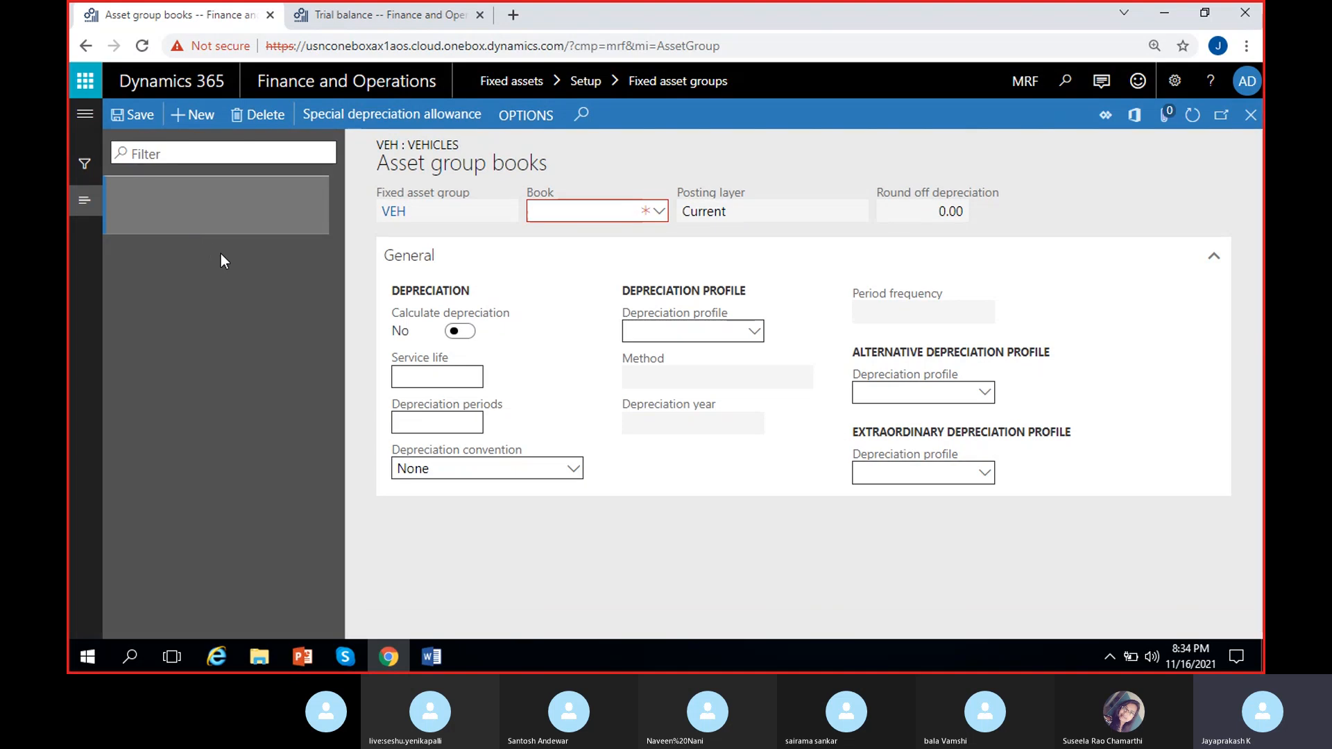
Assign CA-Book to the VEH fixed asset group and check its posting layer
left_click(656, 213)
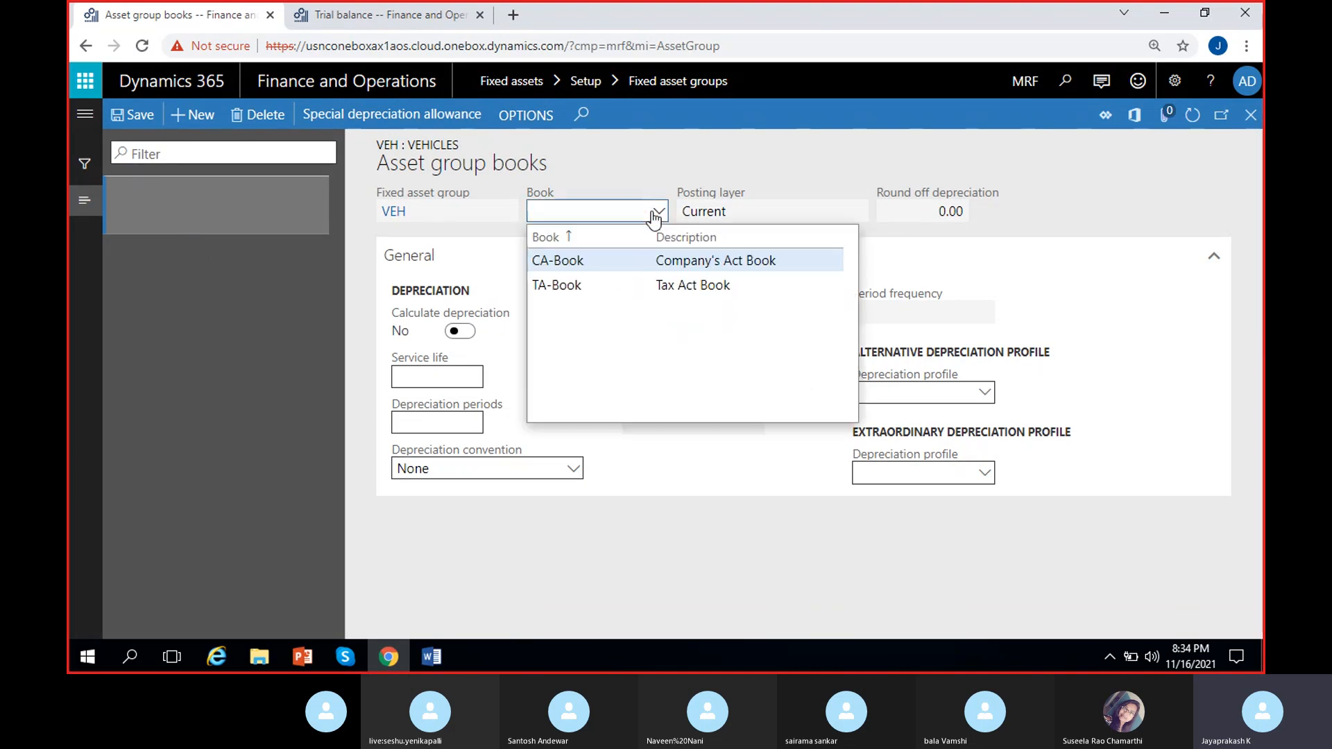
left_click(576, 265)
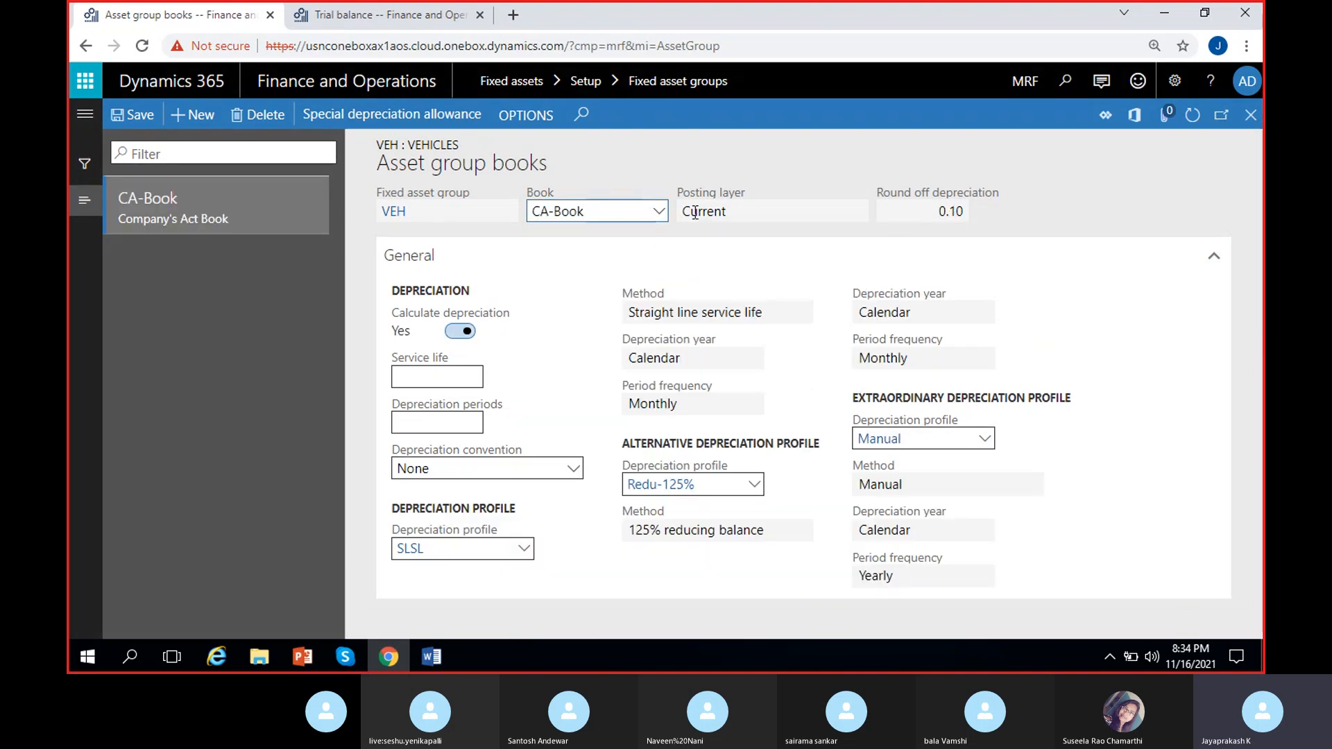
left_click(660, 182)
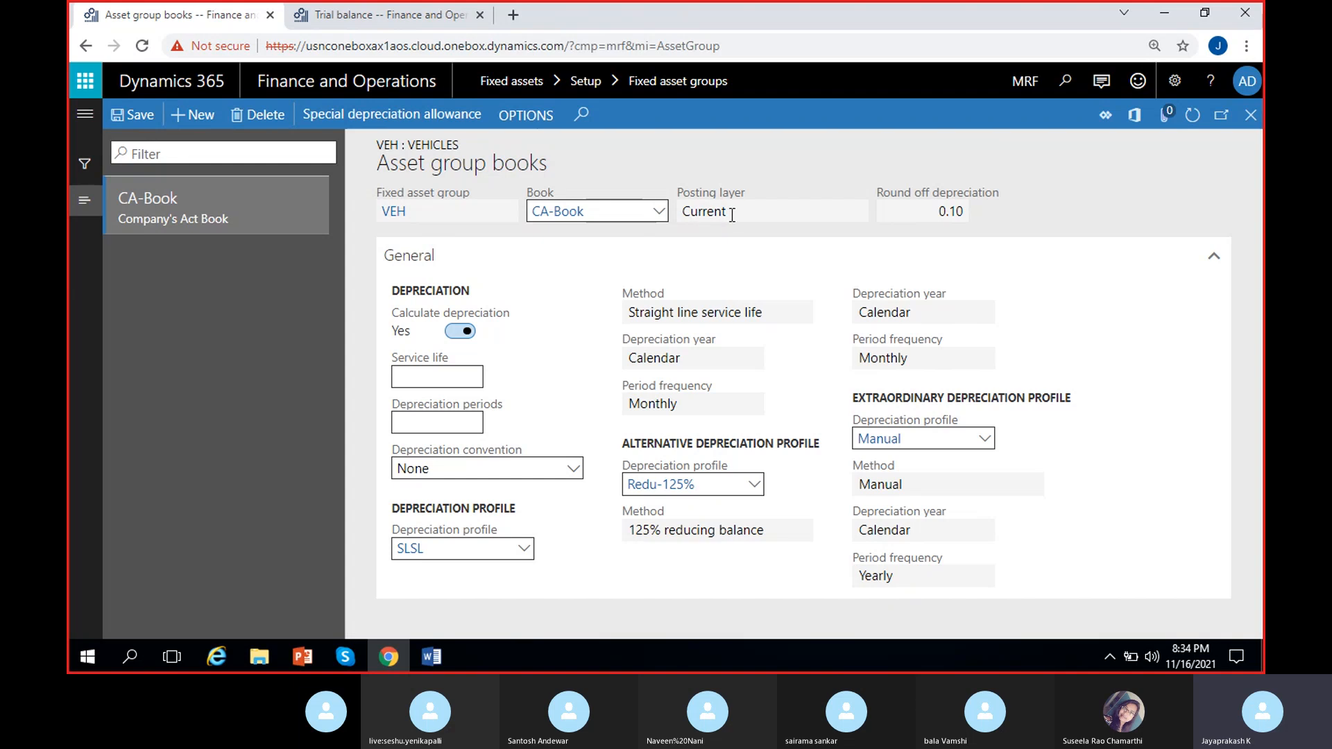
left_click_drag(733, 214, 648, 227)
left_click(755, 215)
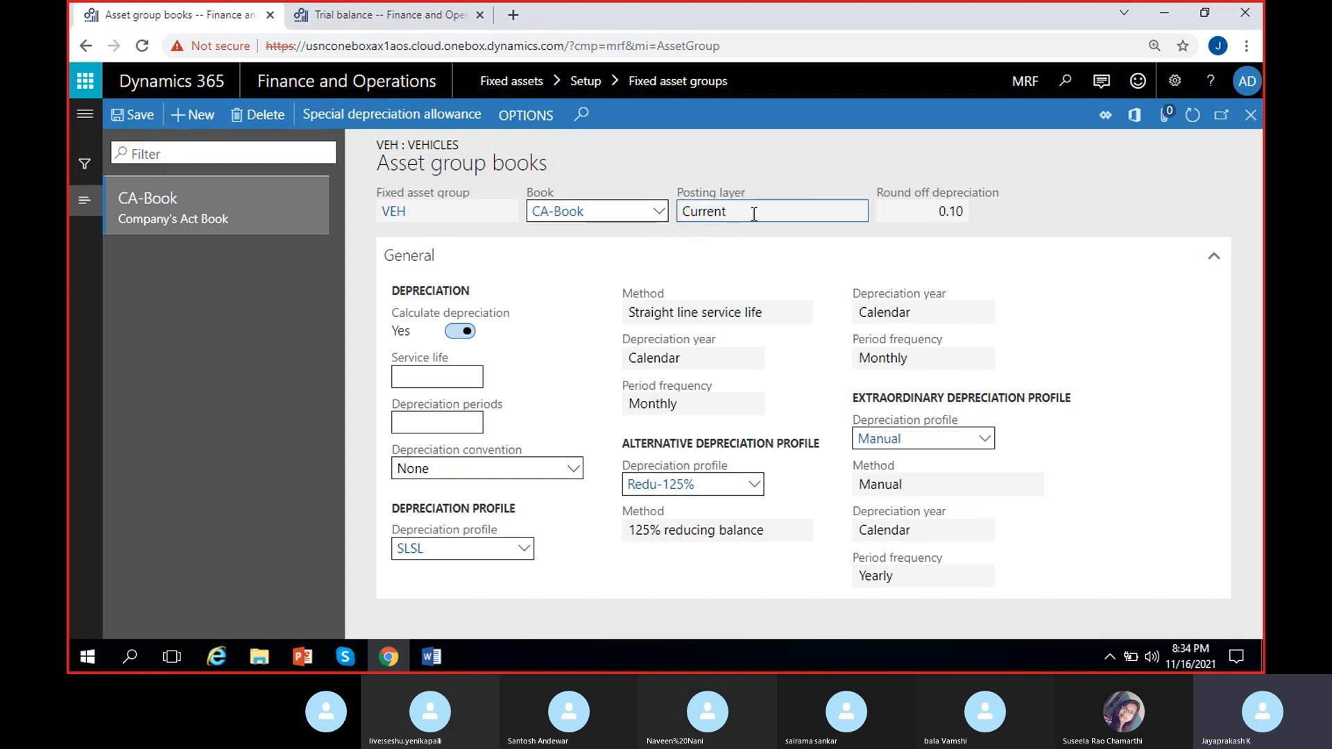
Set the service life of CA-Book for the VEH group to 5 and save the record
left_click(446, 378)
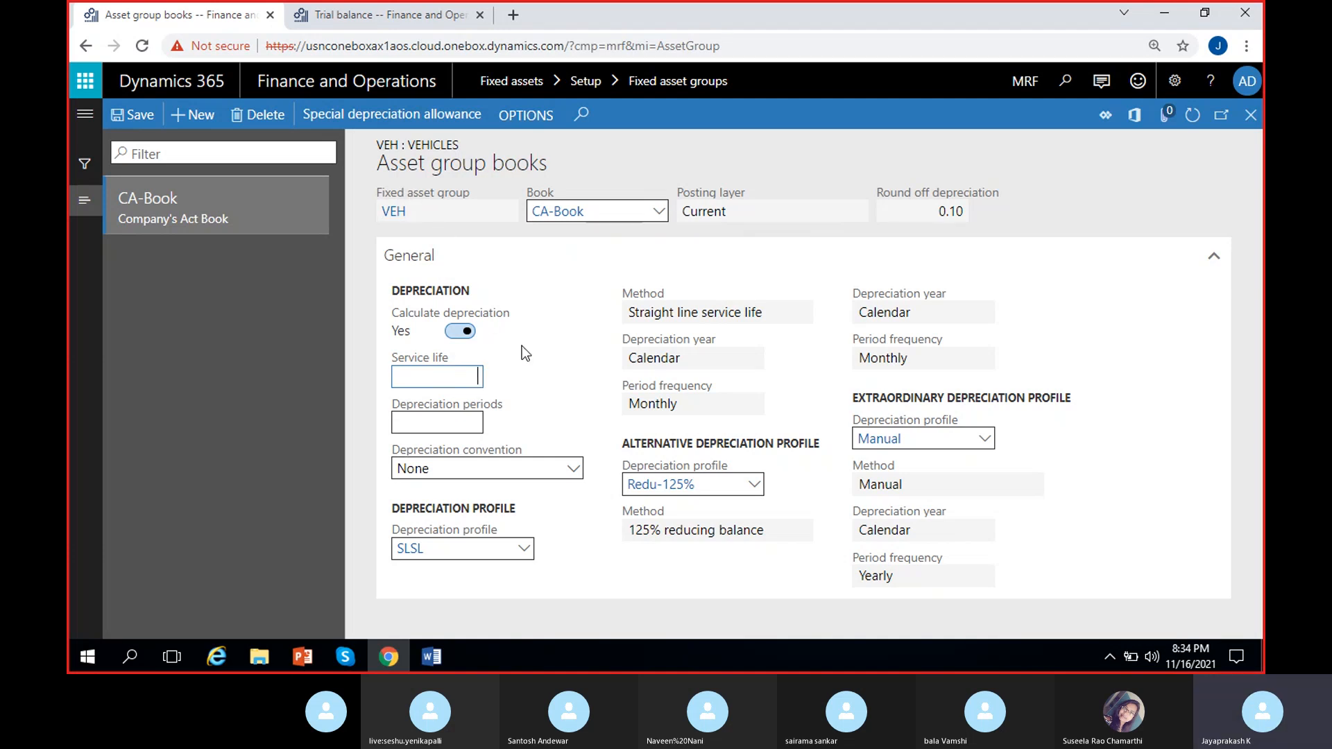
type("10")
key("BackSpace")
key("BackSpace")
type("5")
left_click(143, 113)
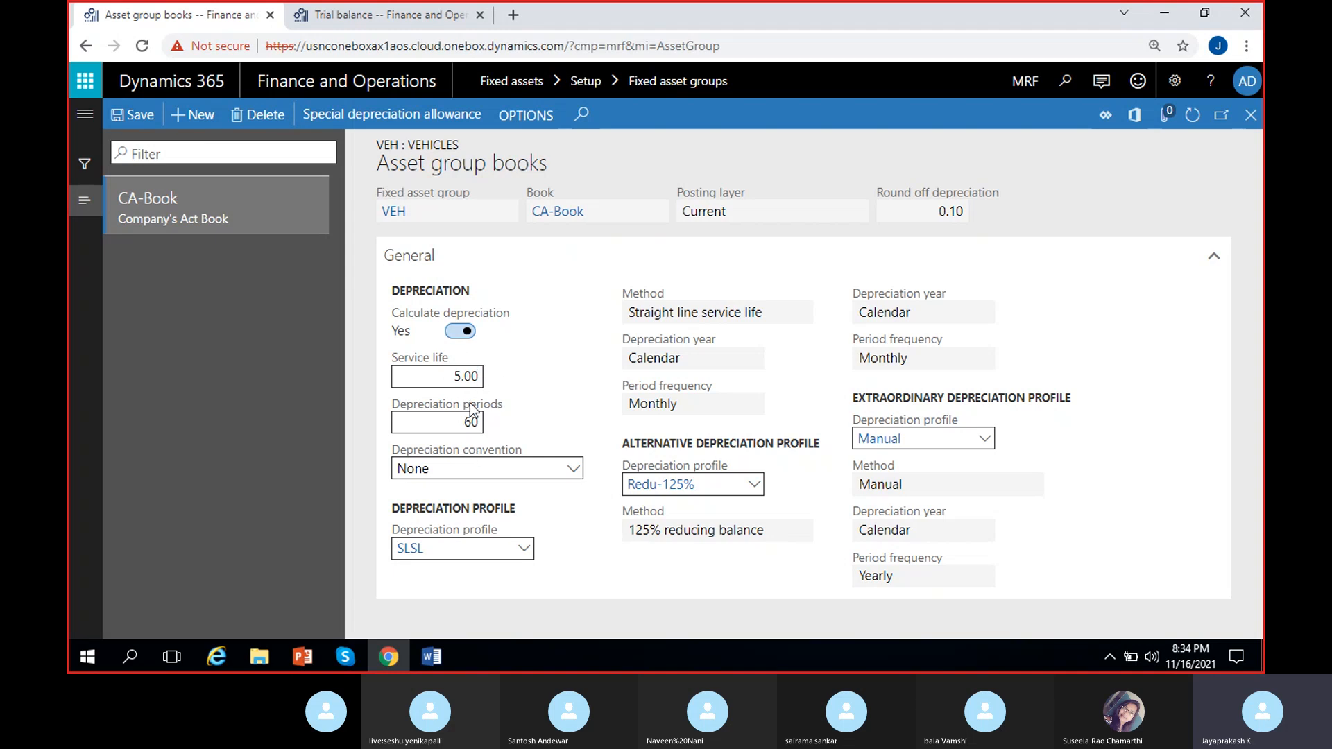
Examine CA-Book's depreciation periods, method, depreciation year and period frequency across the VEH group's depreciation profiles
mouse_move(499, 414)
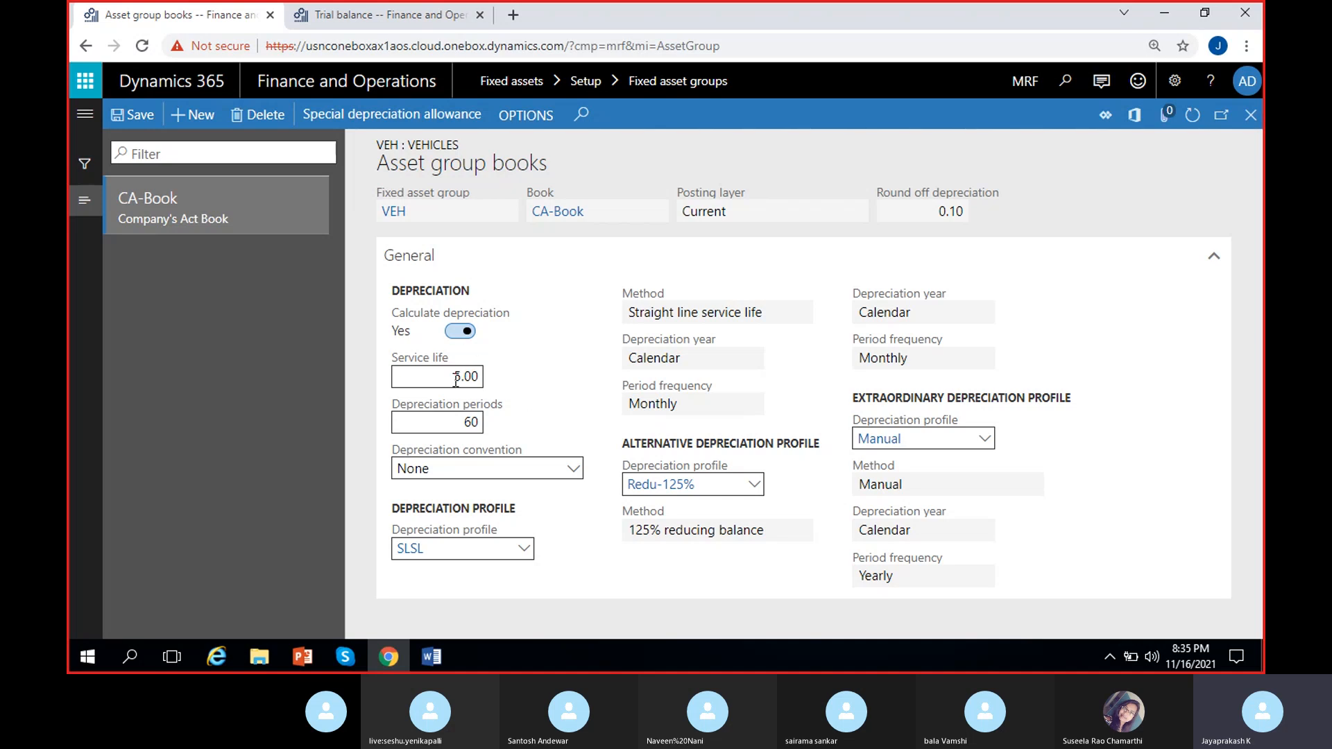
mouse_move(465, 405)
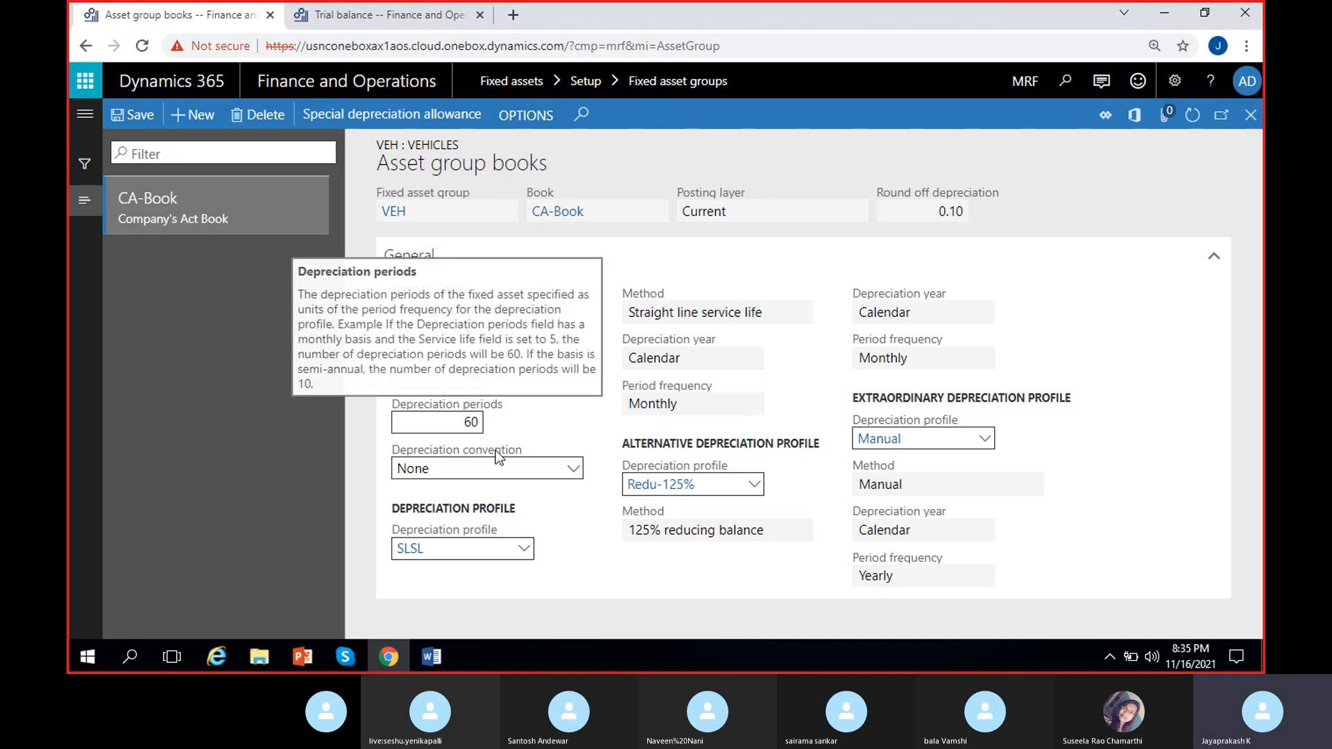
mouse_move(438, 459)
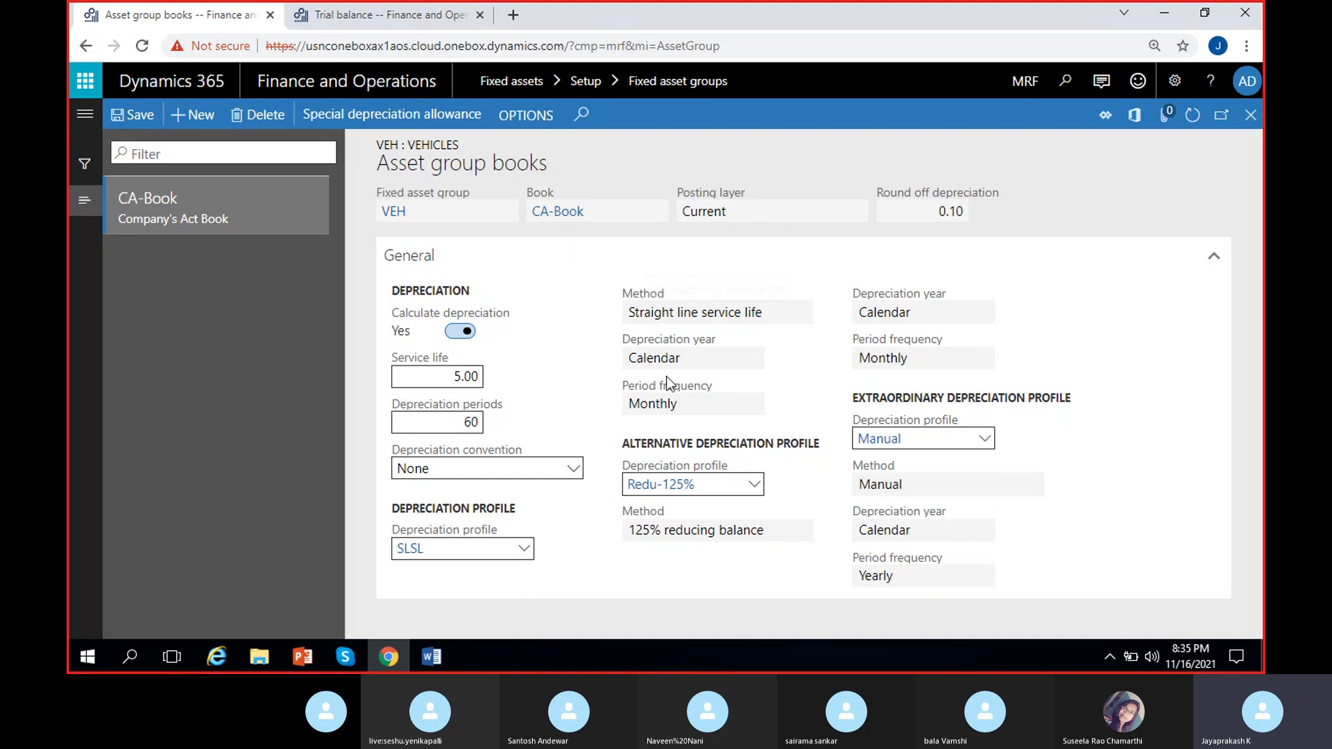
double_click(648, 313)
double_click(655, 358)
double_click(657, 403)
left_click(784, 458)
double_click(885, 312)
left_click(891, 354)
left_click(895, 489)
left_click(889, 531)
left_click(885, 576)
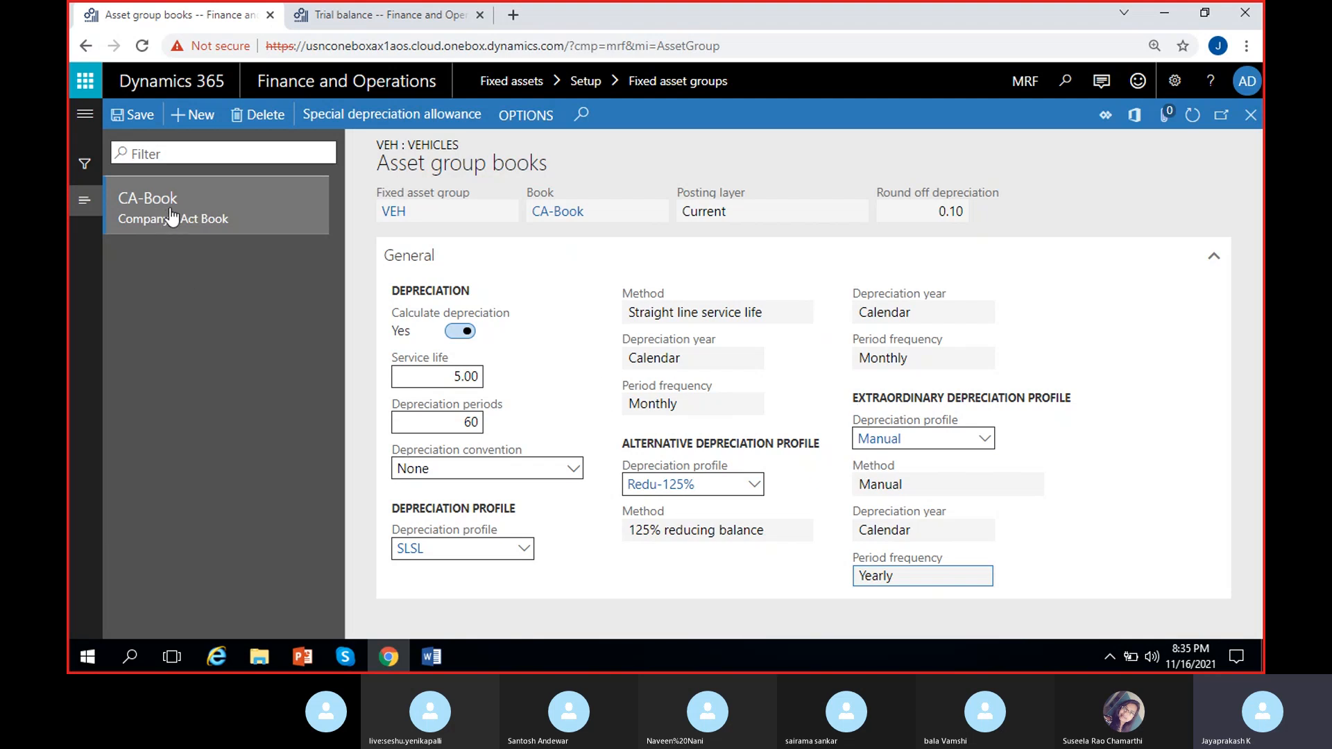
left_click(222, 332)
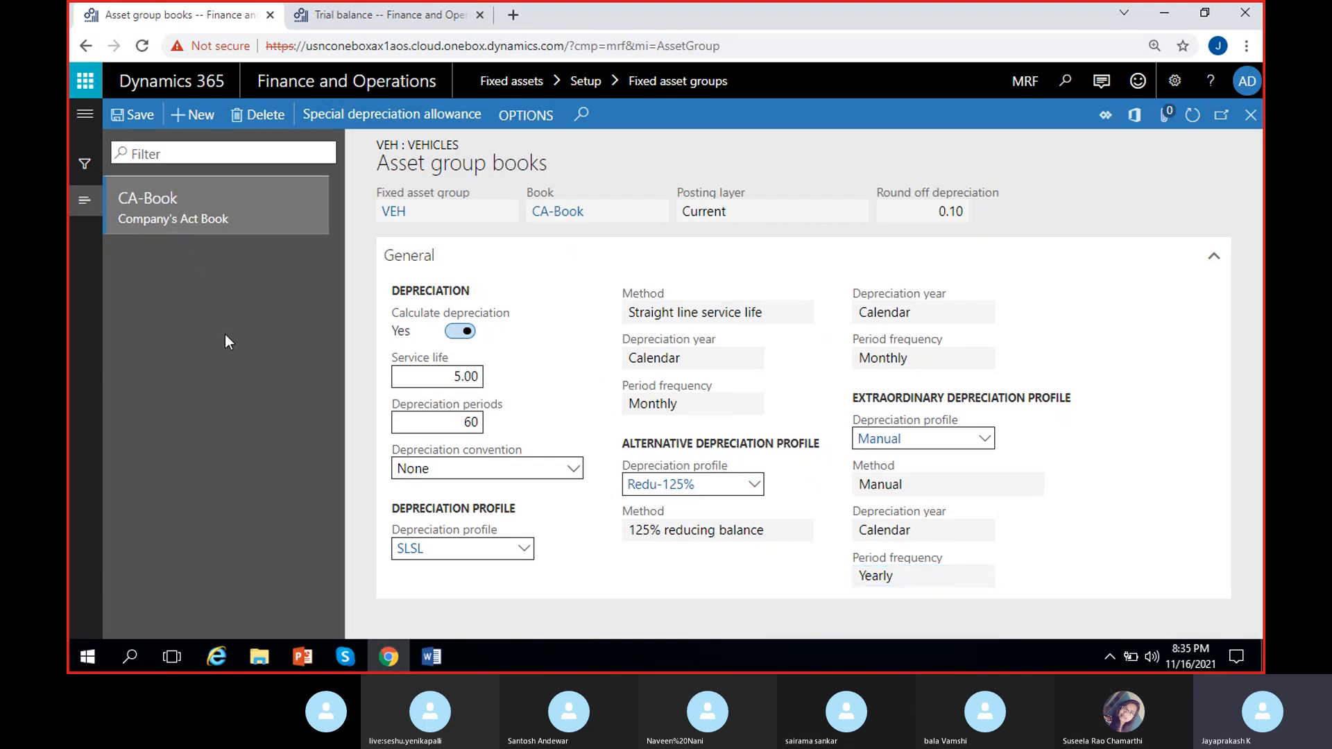
Add TA-Book to the VEH fixed asset group with a service life of 5 and save
left_click(184, 123)
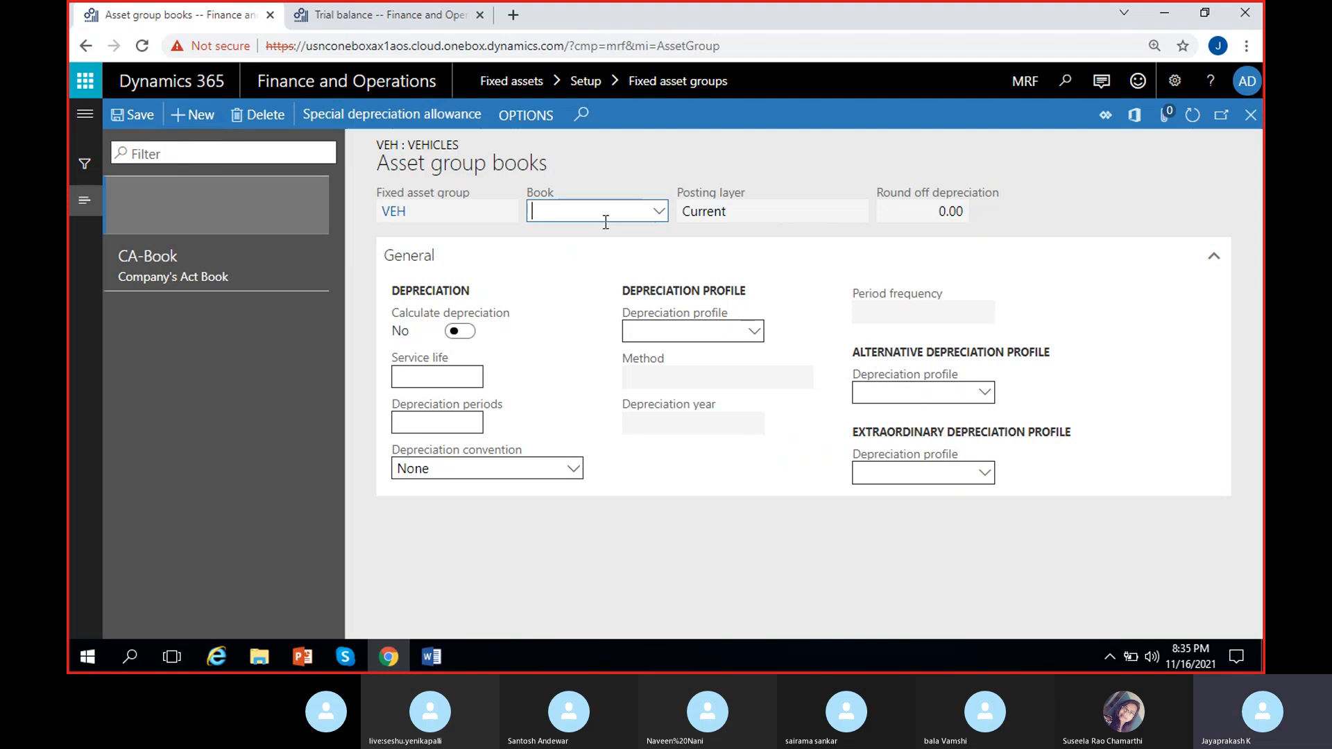
left_click(658, 211)
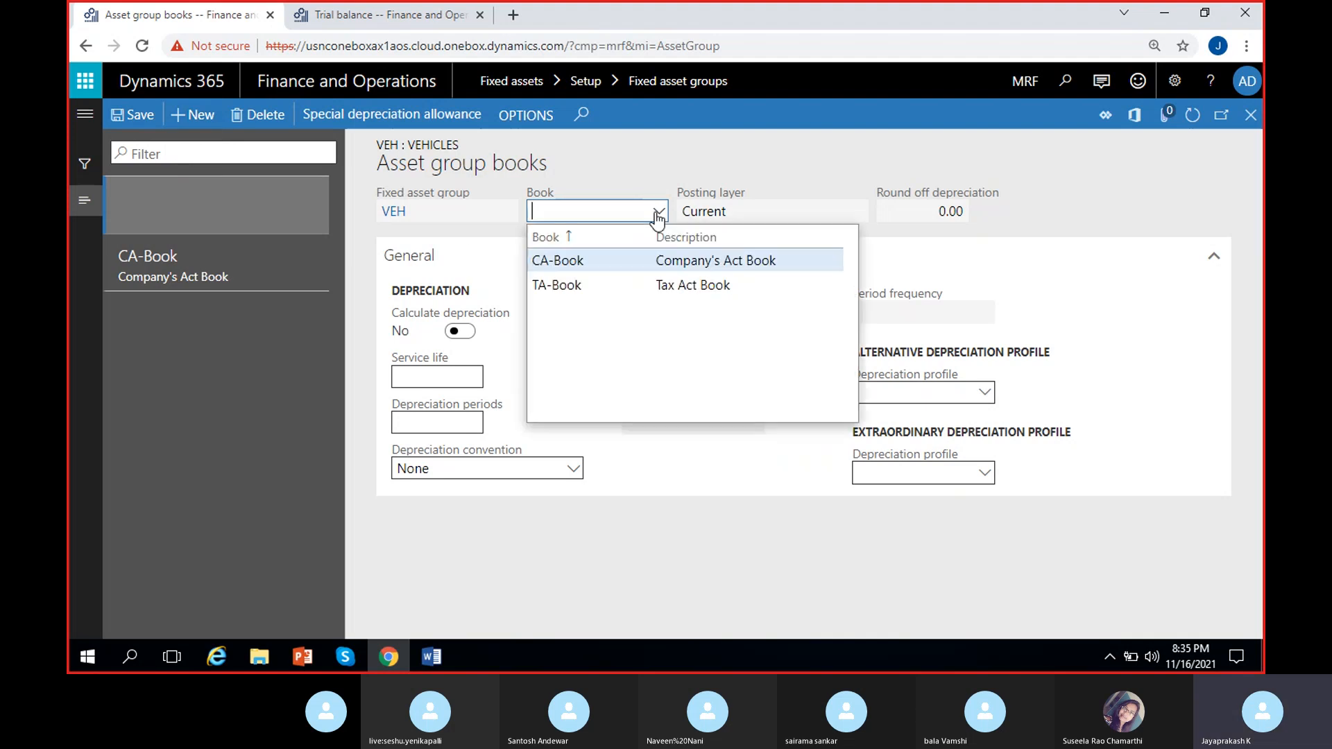
left_click(554, 286)
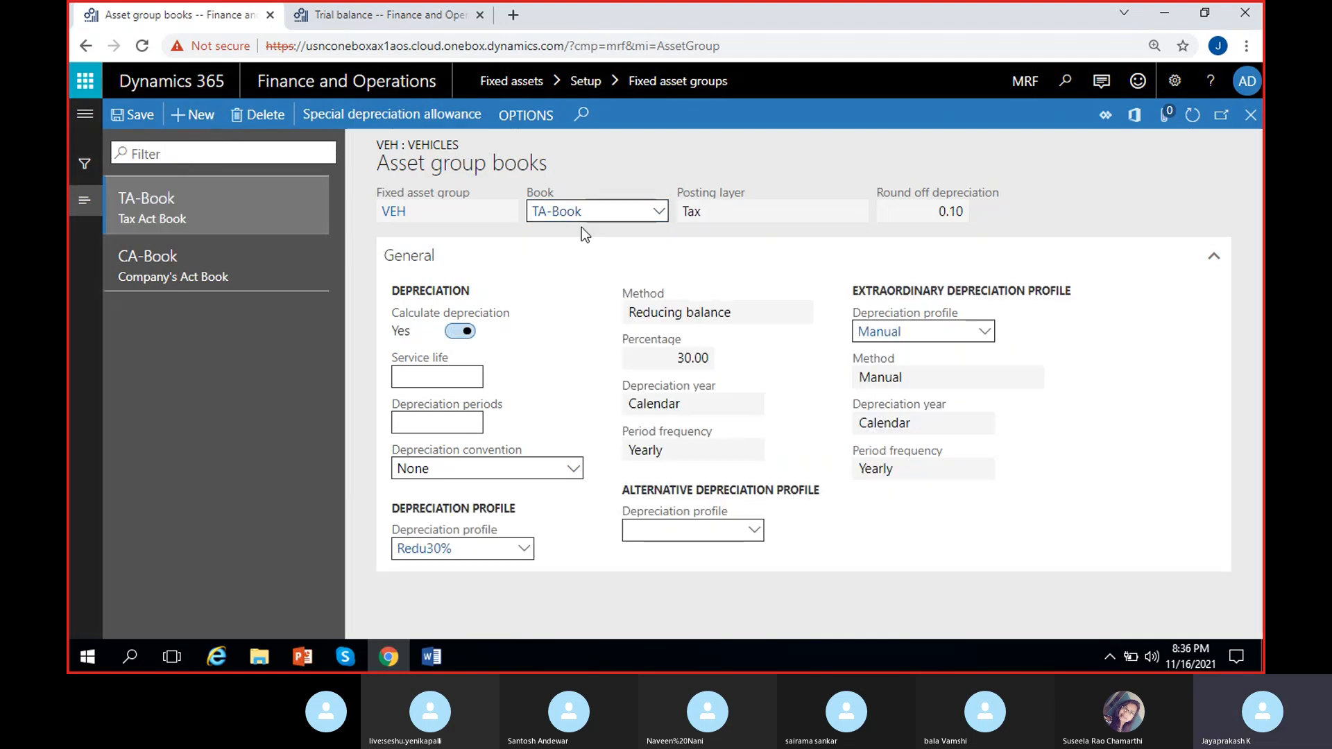
left_click(427, 372)
type("5")
left_click(269, 398)
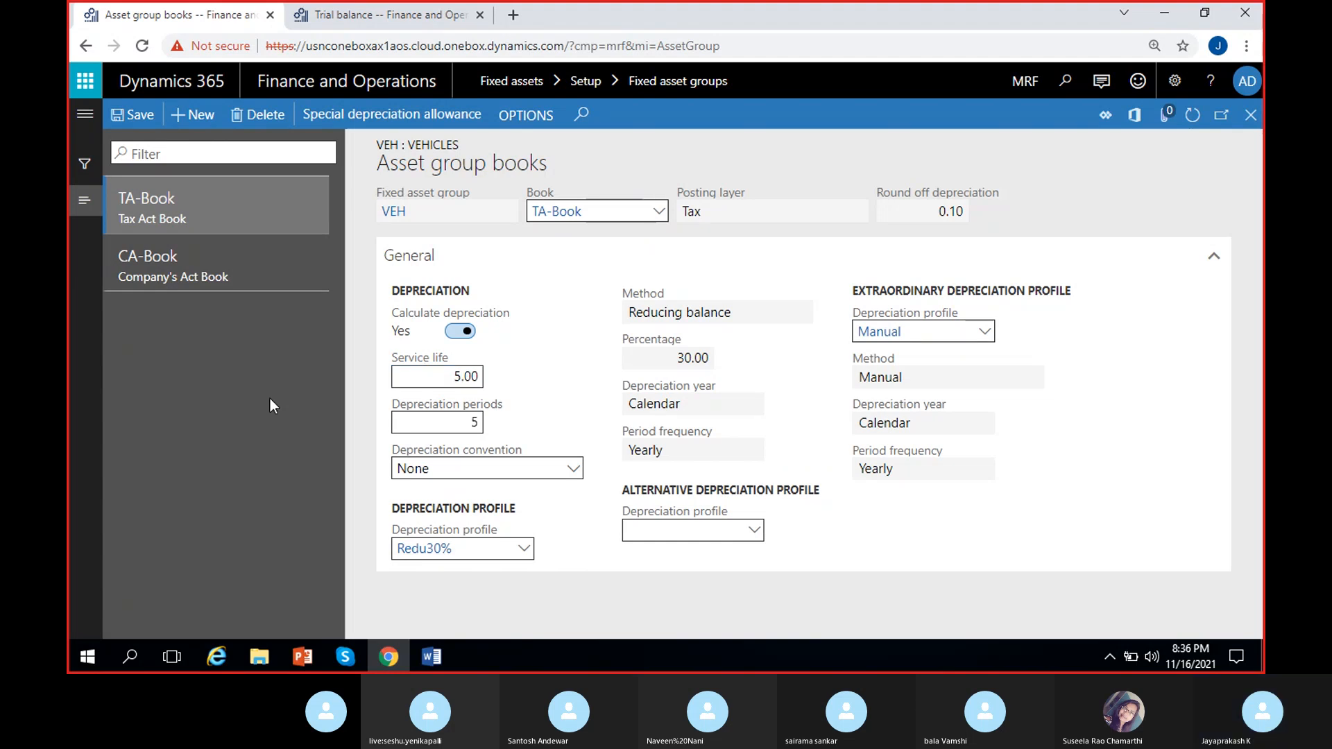
left_click(135, 117)
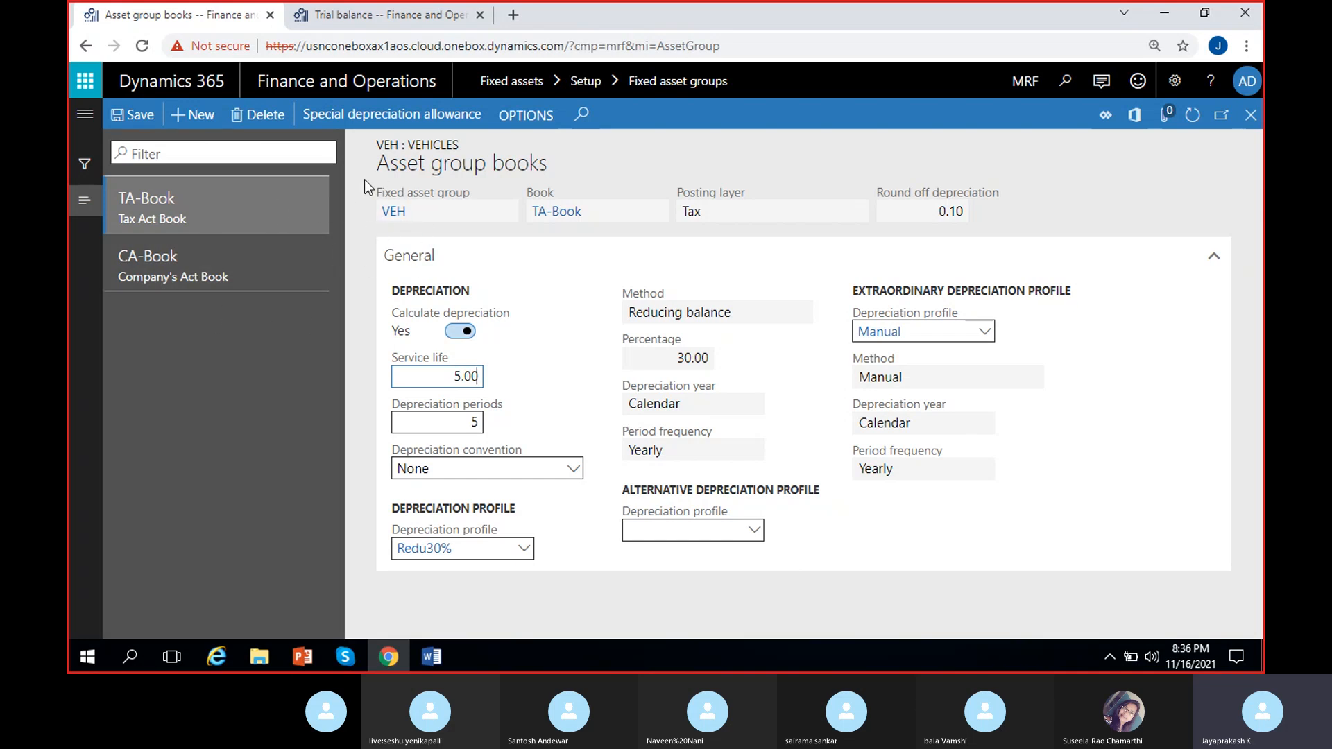
Return to the fixed asset groups, refresh the data and check the posting layers of VEH
left_click(1250, 115)
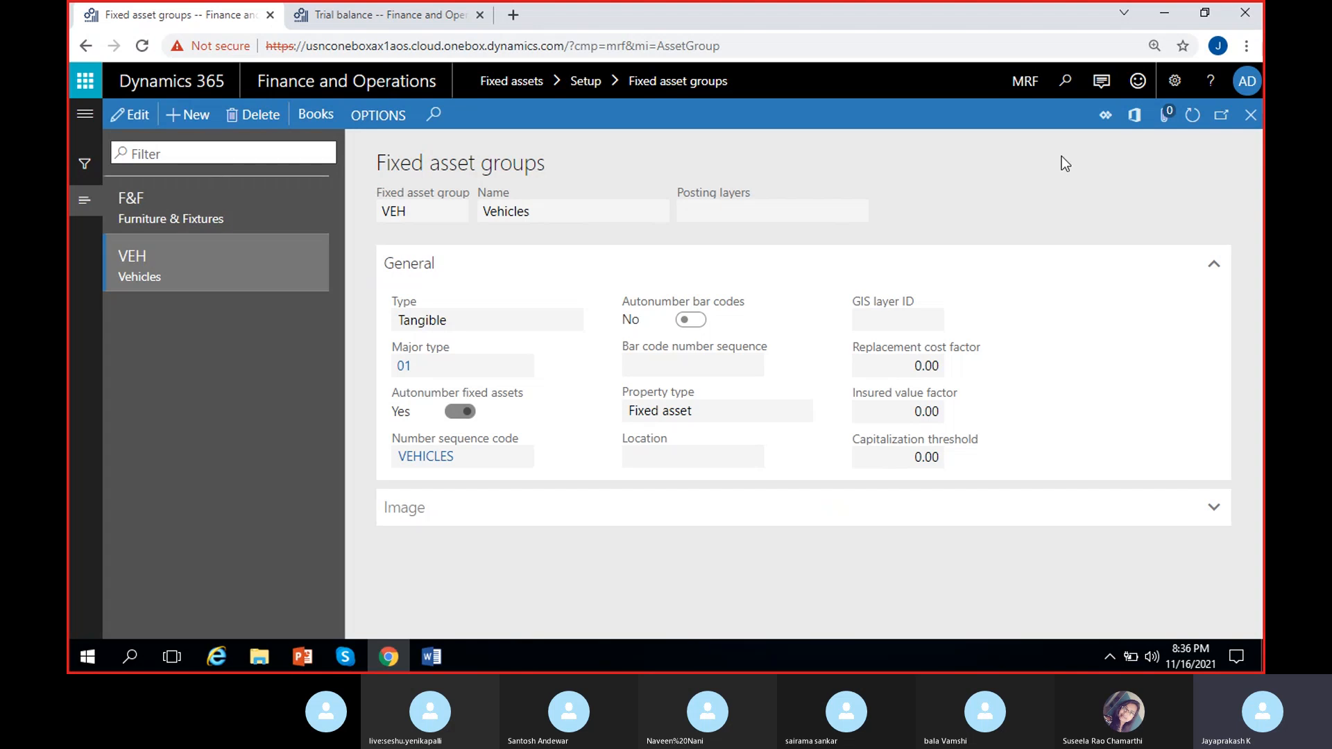
left_click(1193, 115)
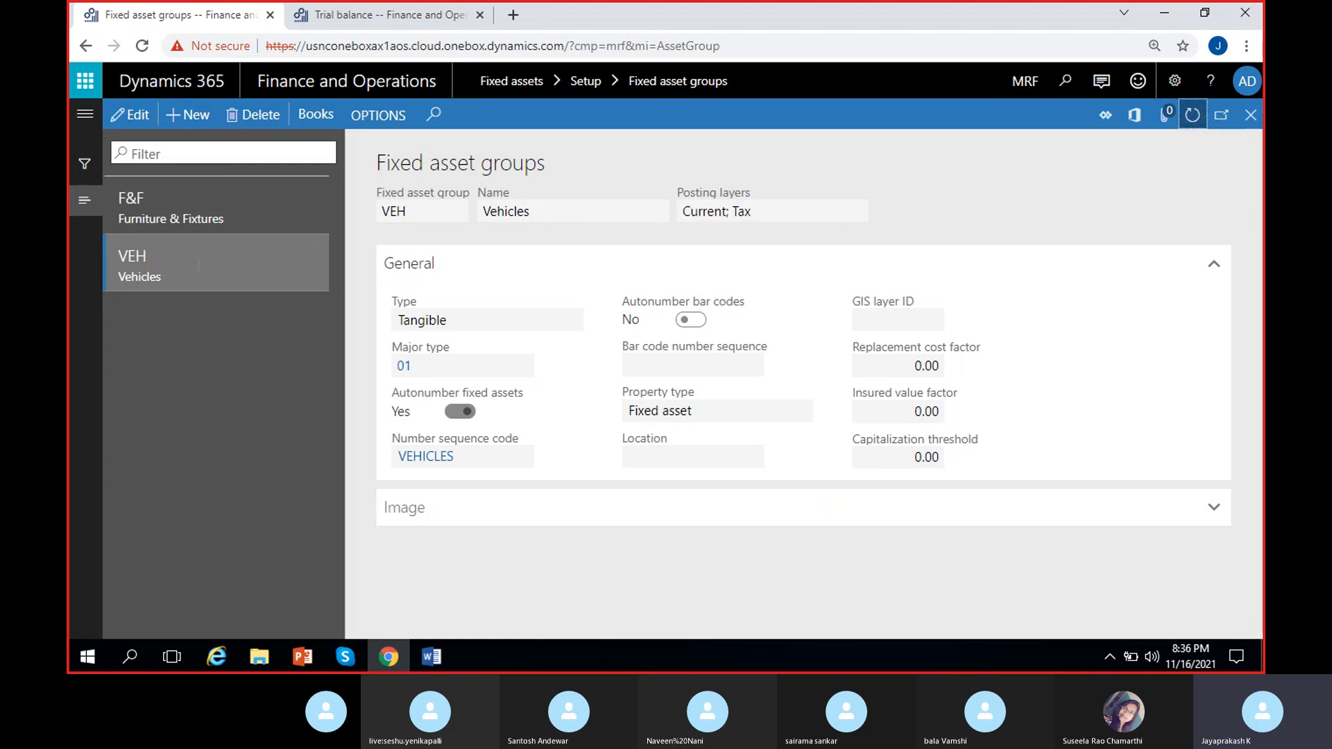
left_click(752, 211)
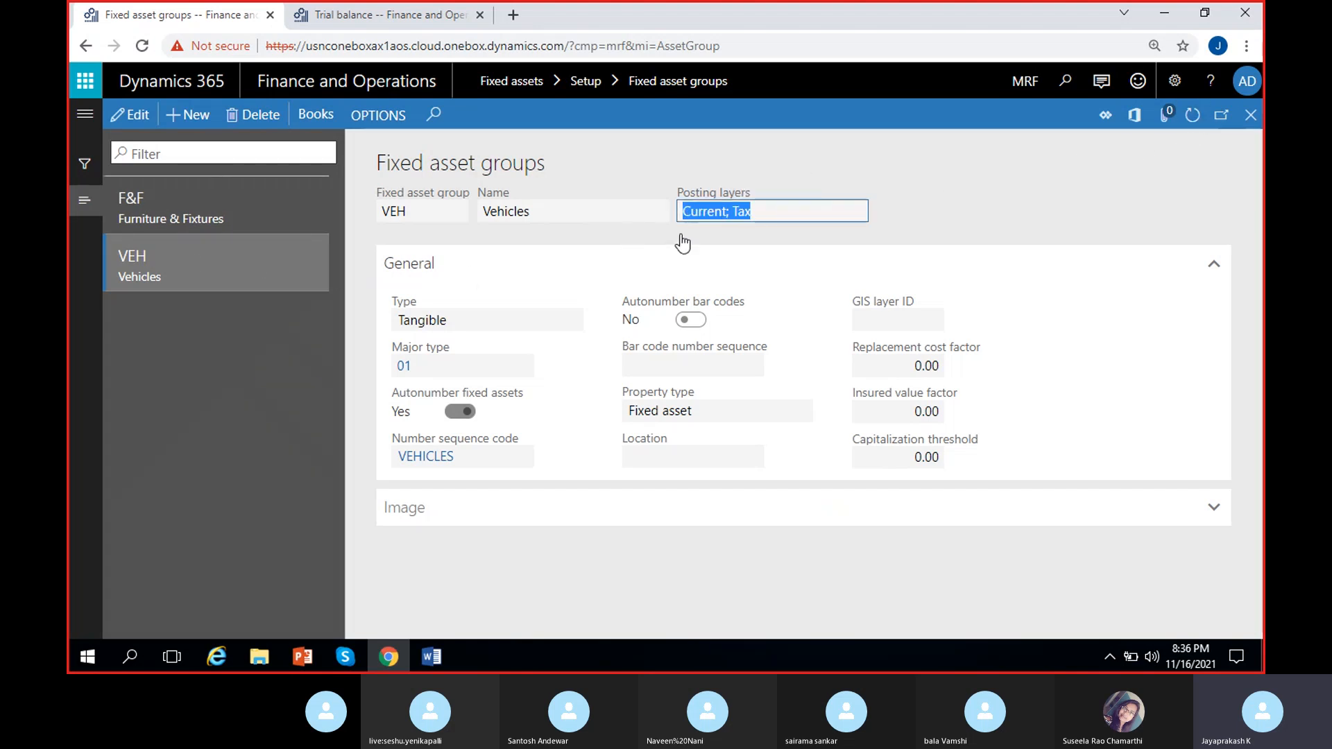
left_click(696, 213)
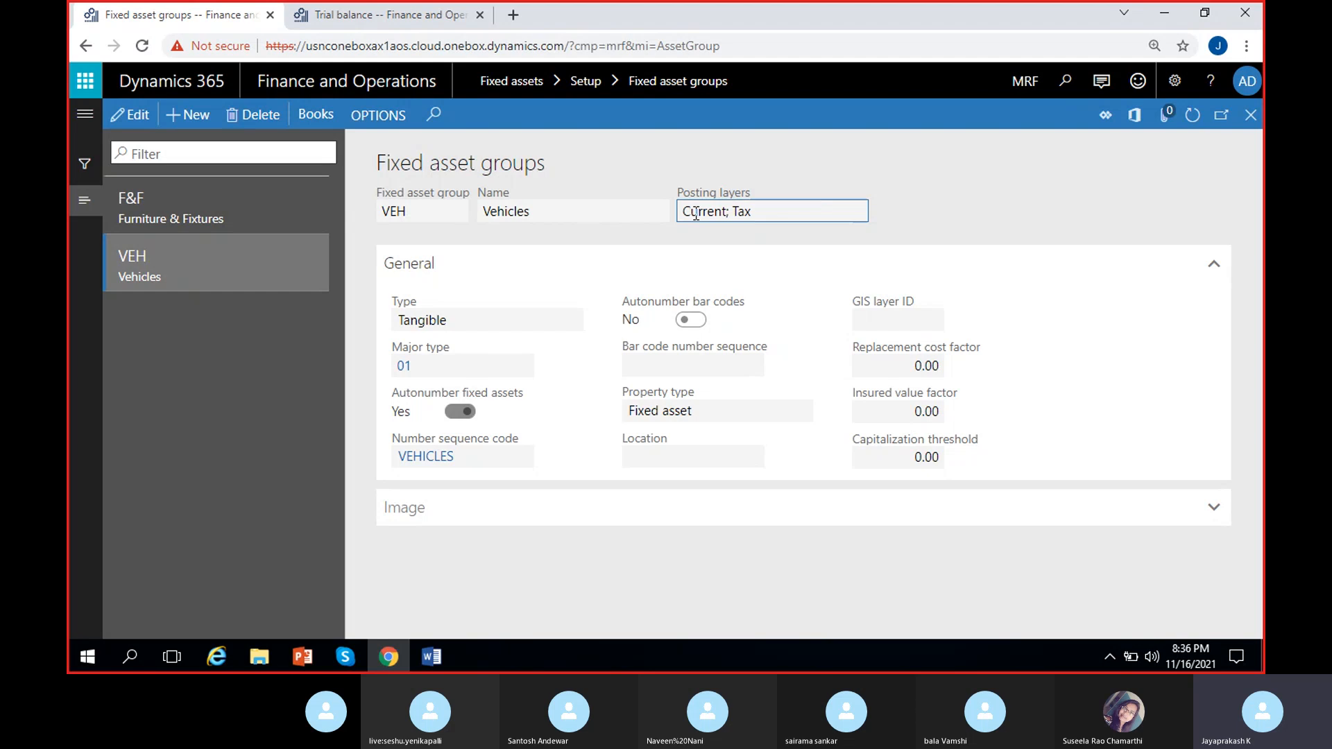
double_click(748, 213)
left_click(920, 221)
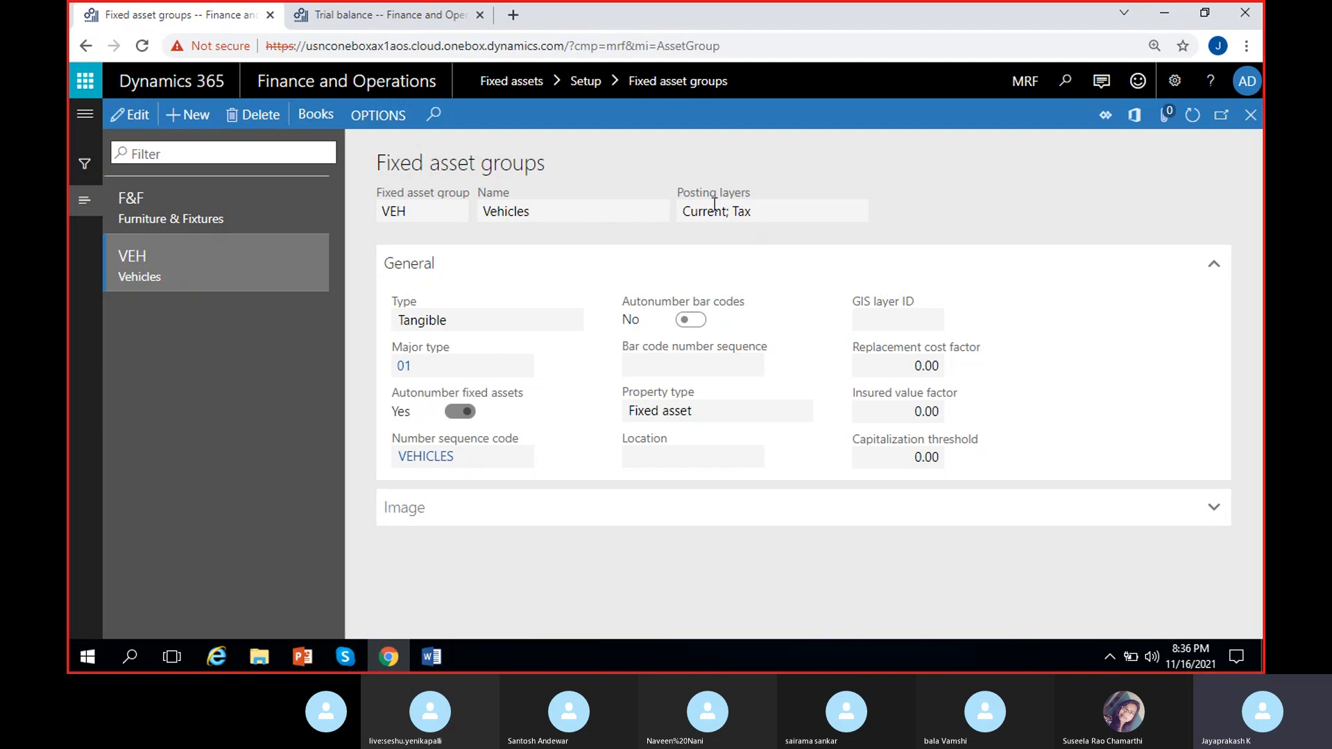
Add CA-Book to the books of the F&F fixed asset group
left_click(226, 199)
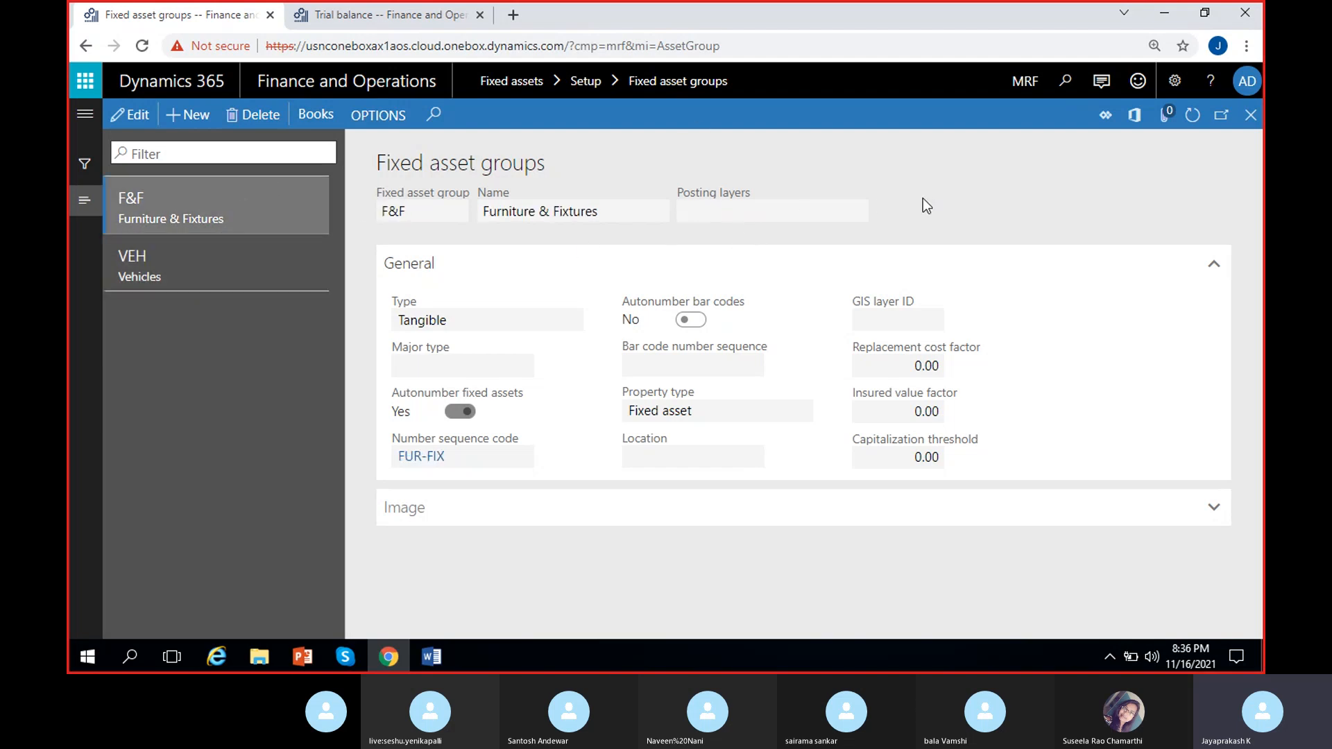
left_click(318, 119)
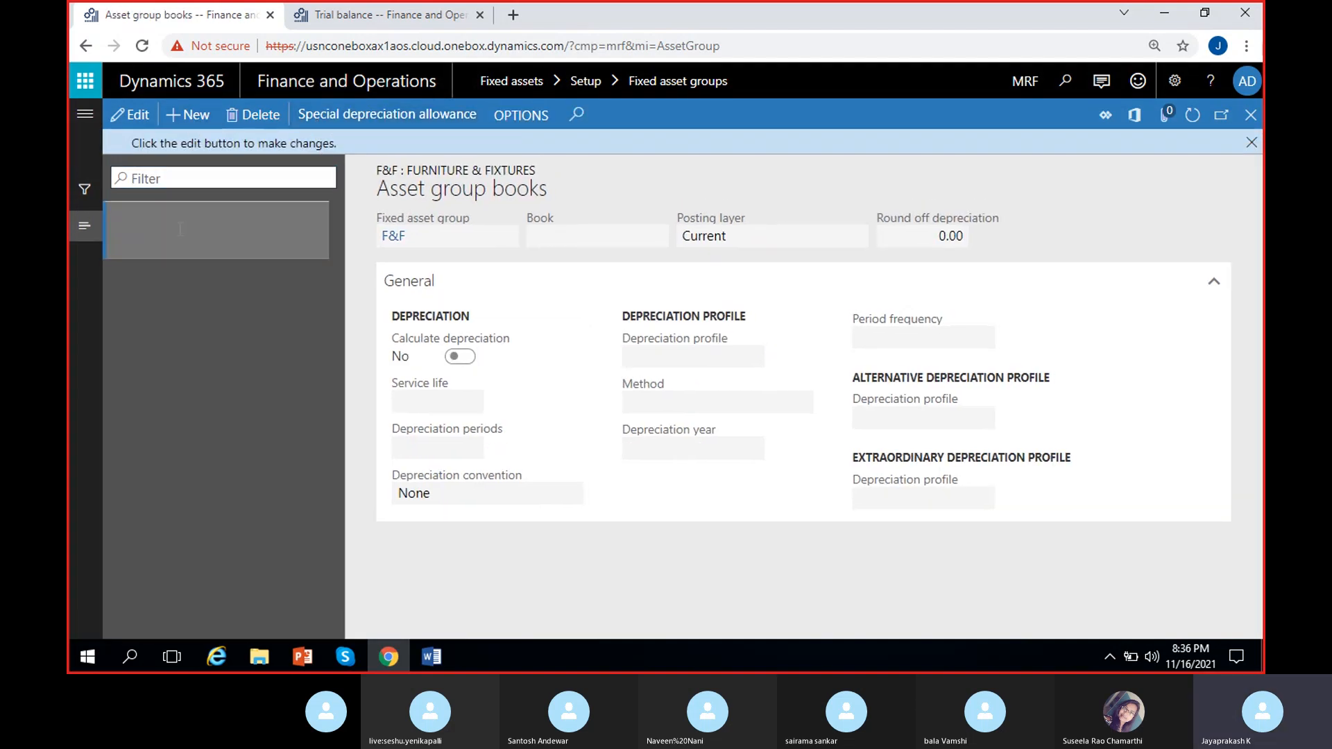
left_click(129, 115)
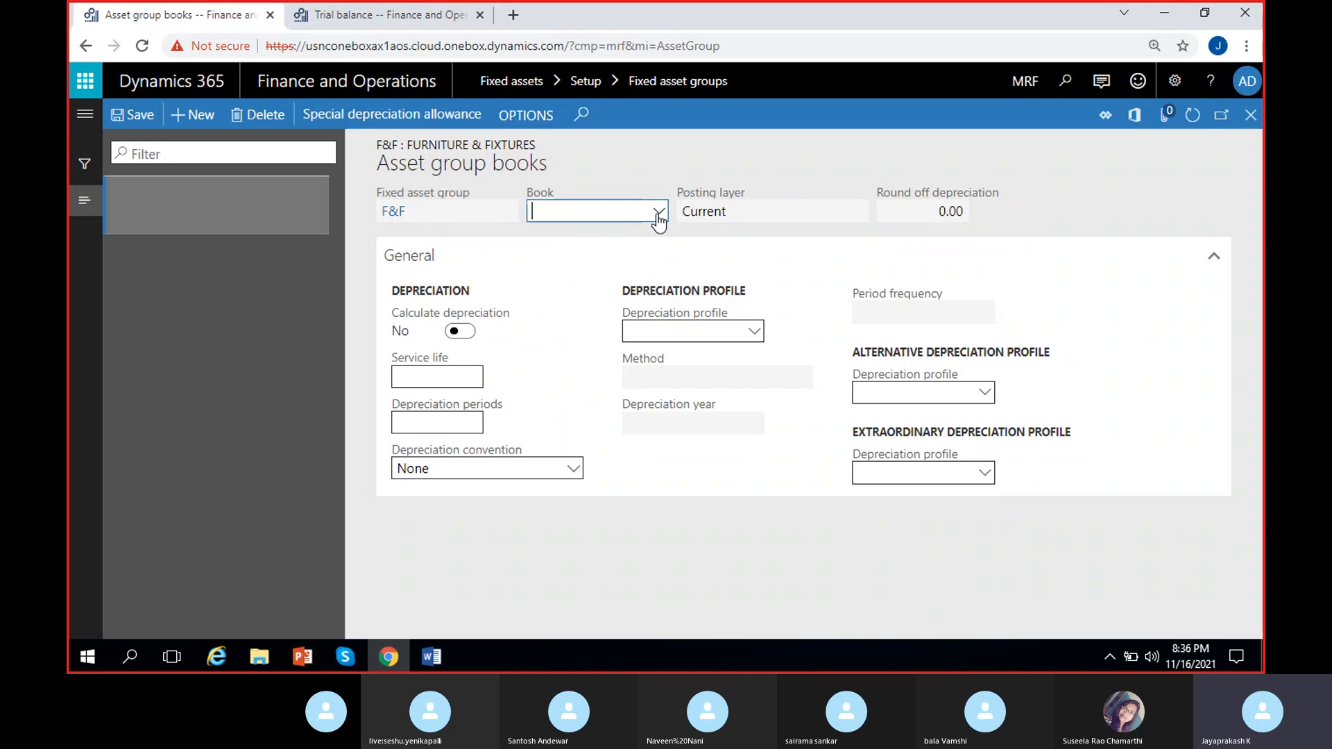
left_click(659, 212)
left_click(598, 262)
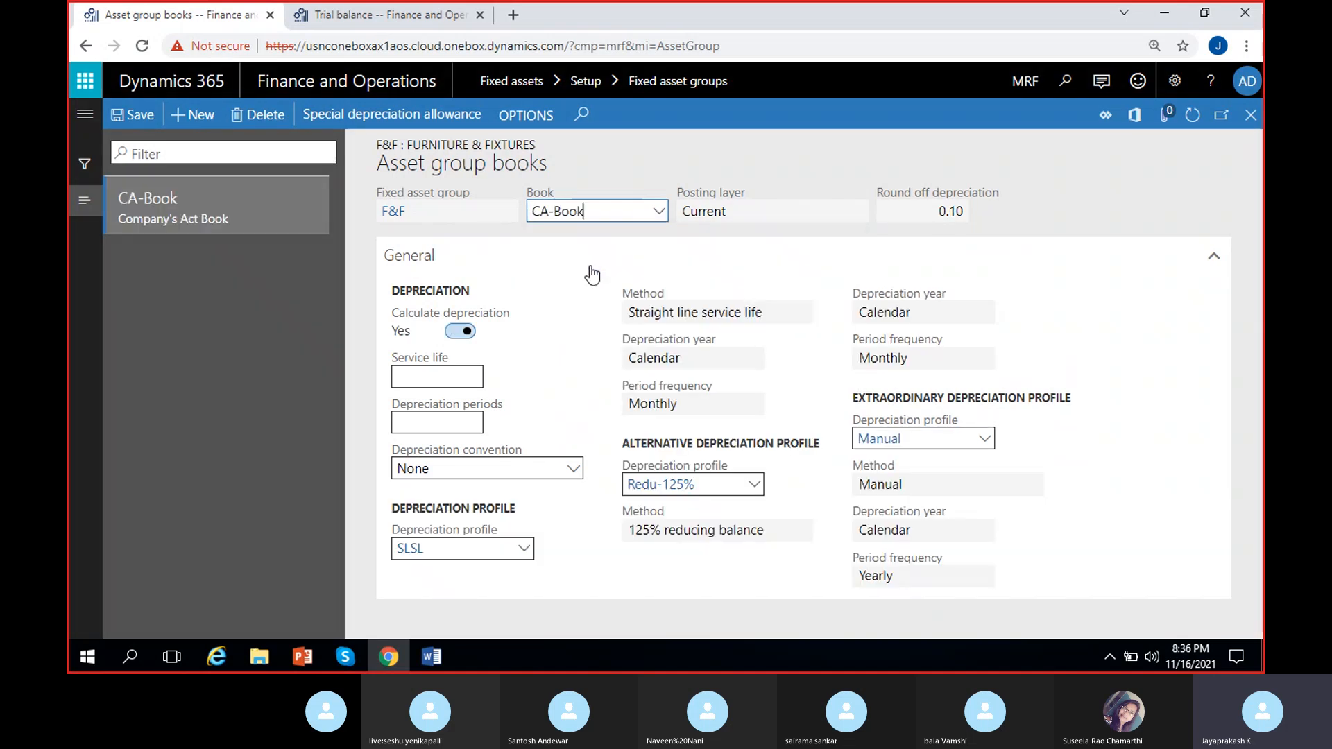
Enter a service life of 5 for CA-Book in the F&F group and replace it with 3
left_click(418, 377)
type("5")
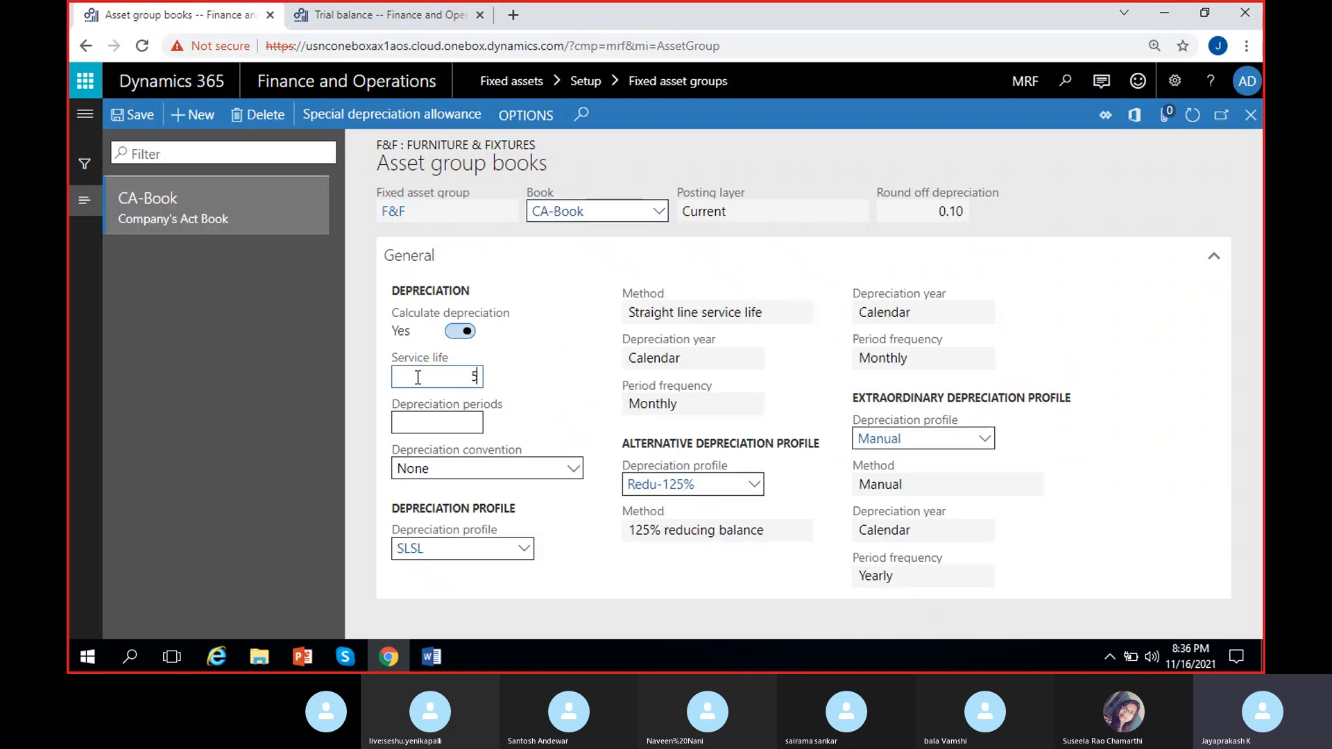
left_click(566, 394)
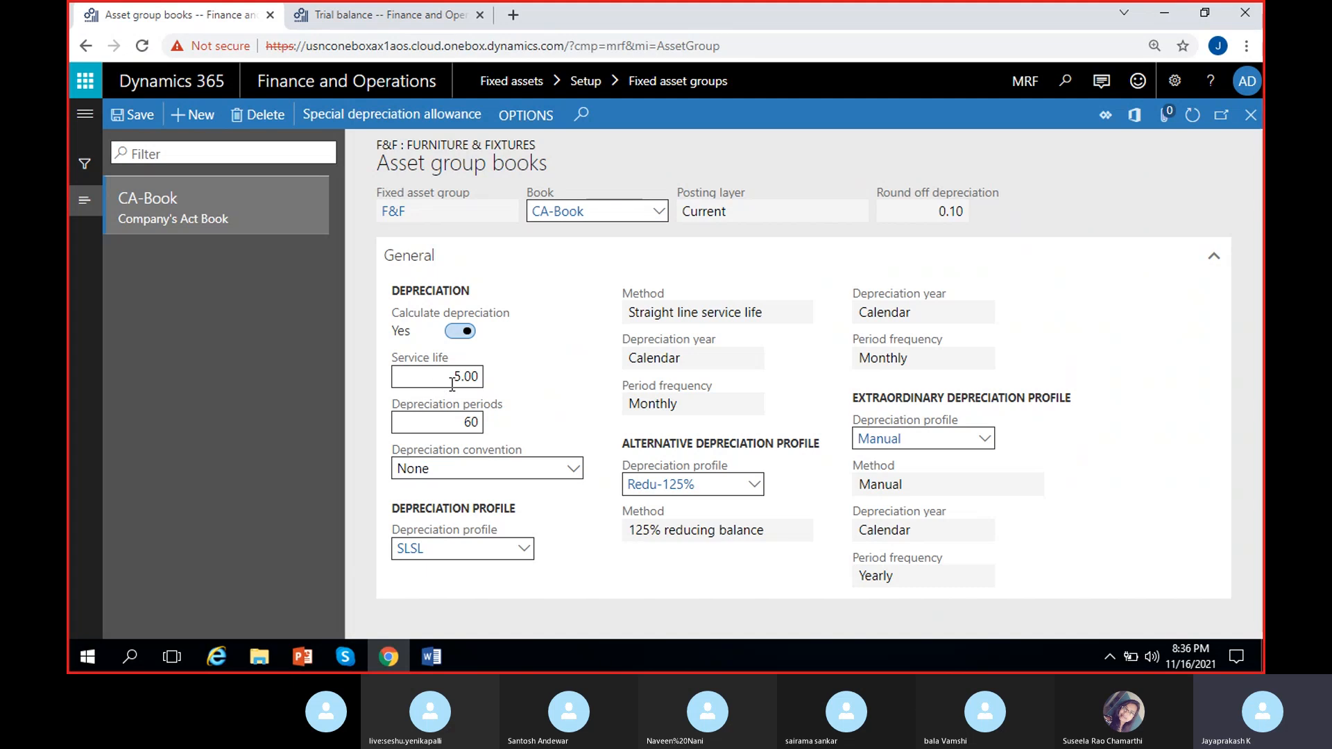
mouse_move(469, 403)
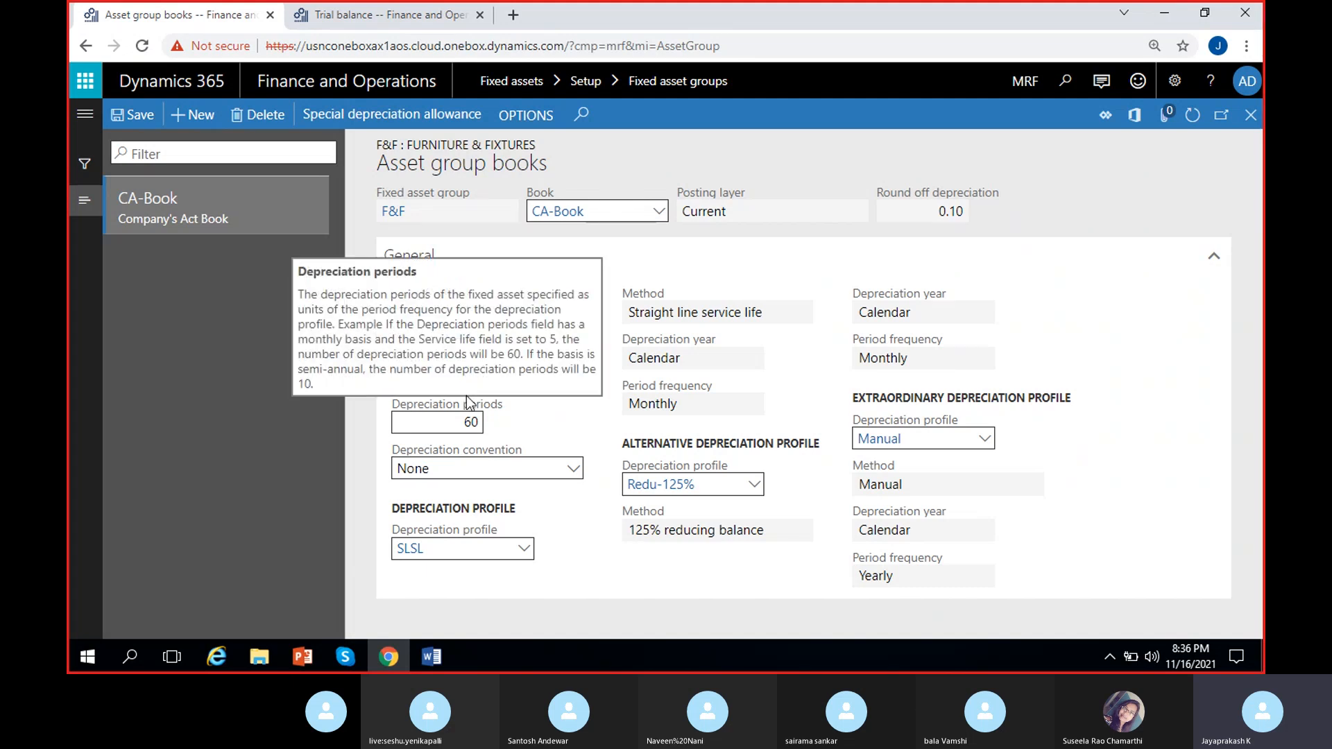
left_click(566, 415)
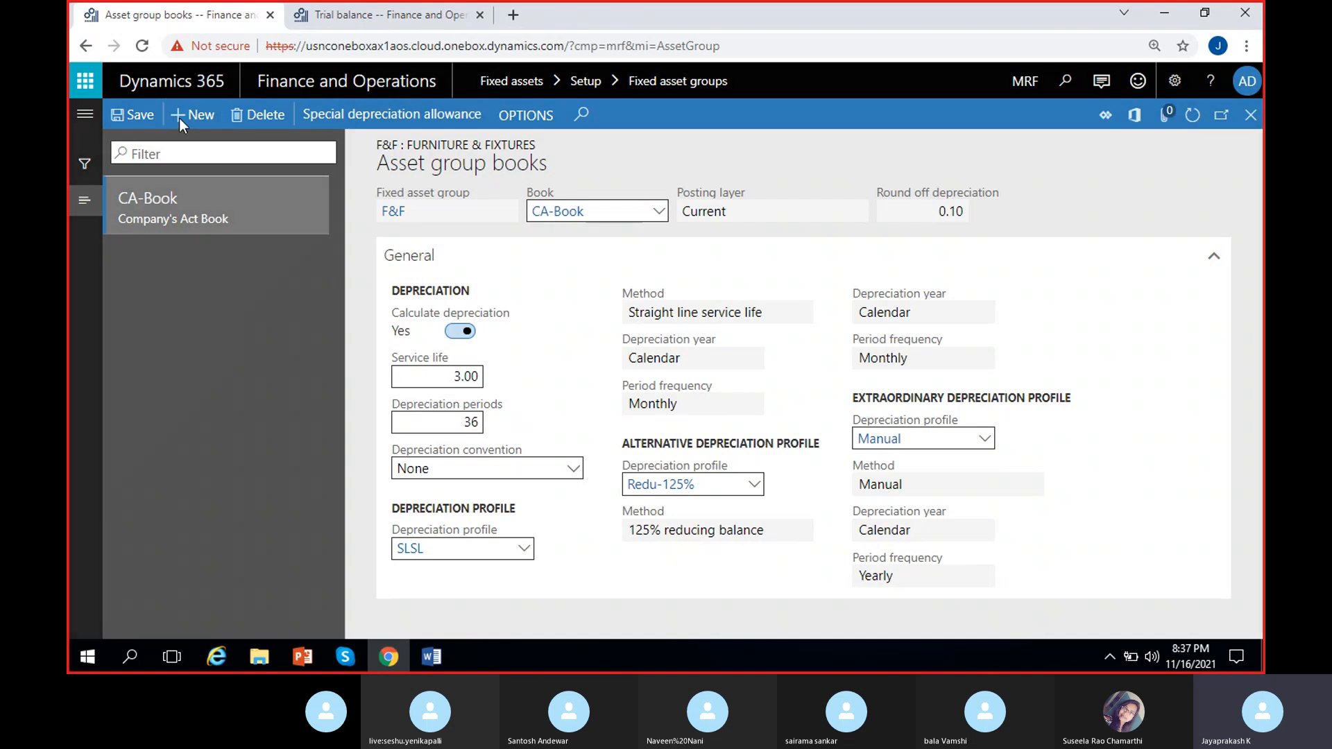
Add TA-Book to the F&F fixed asset group with a service life of 3 and save the record
left_click(658, 211)
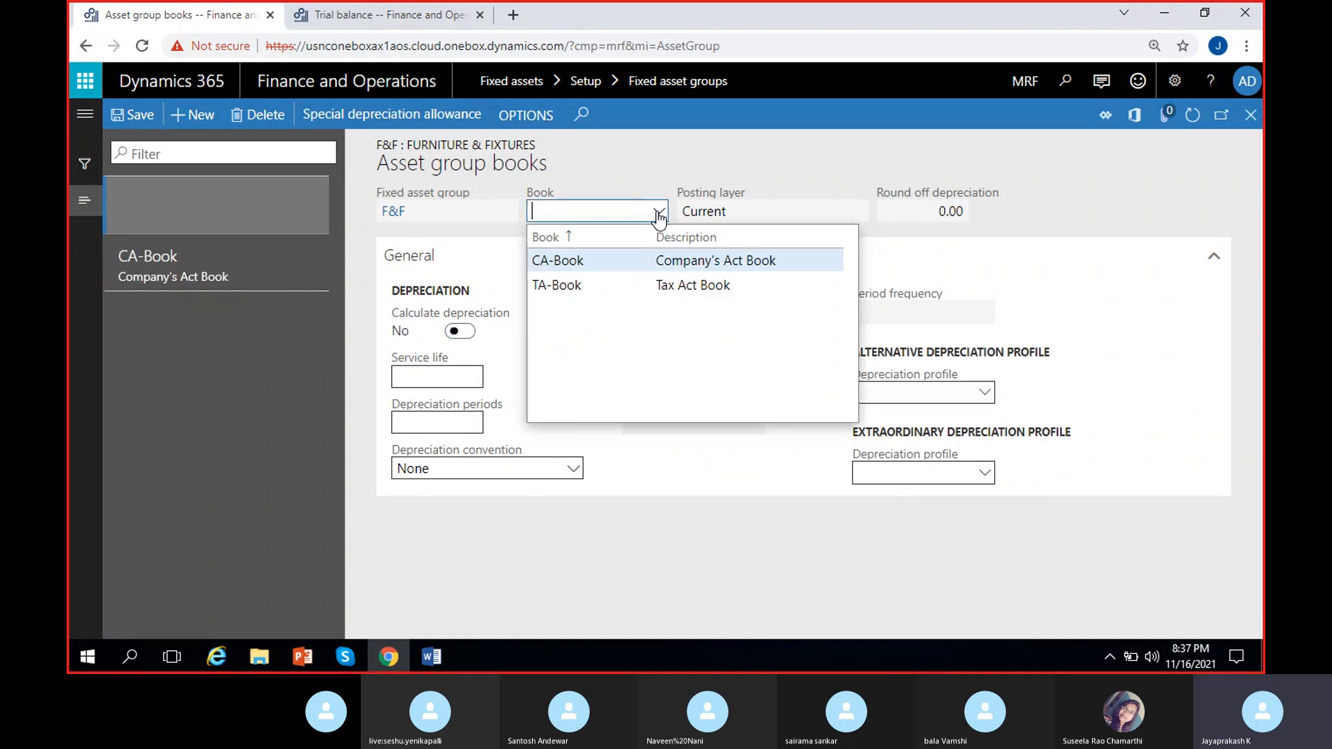
left_click(560, 285)
key("Tab")
left_click(426, 370)
type("3")
left_click(134, 116)
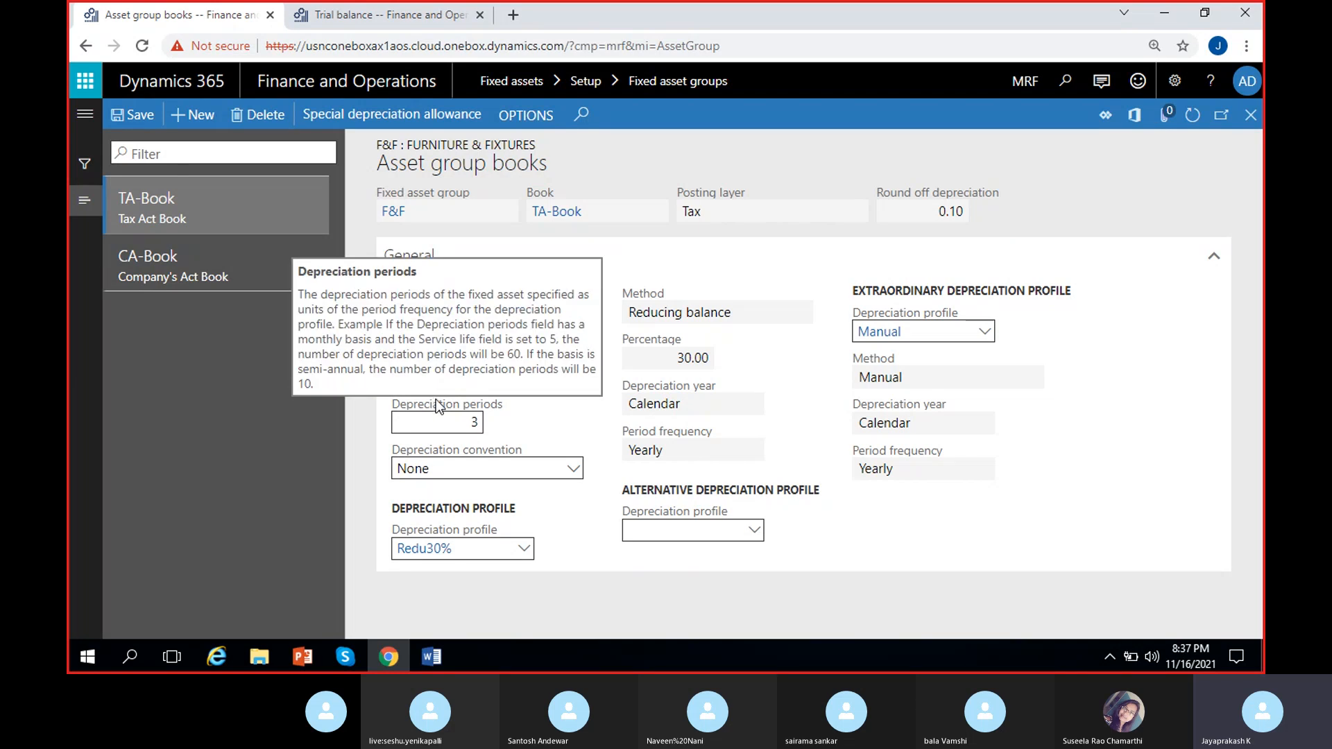
Change the period frequency of TA-Book's Redu30% depreciation profile to Monthly, save it and return to the asset group books
left_click_drag(468, 427, 538, 429)
left_click(549, 414)
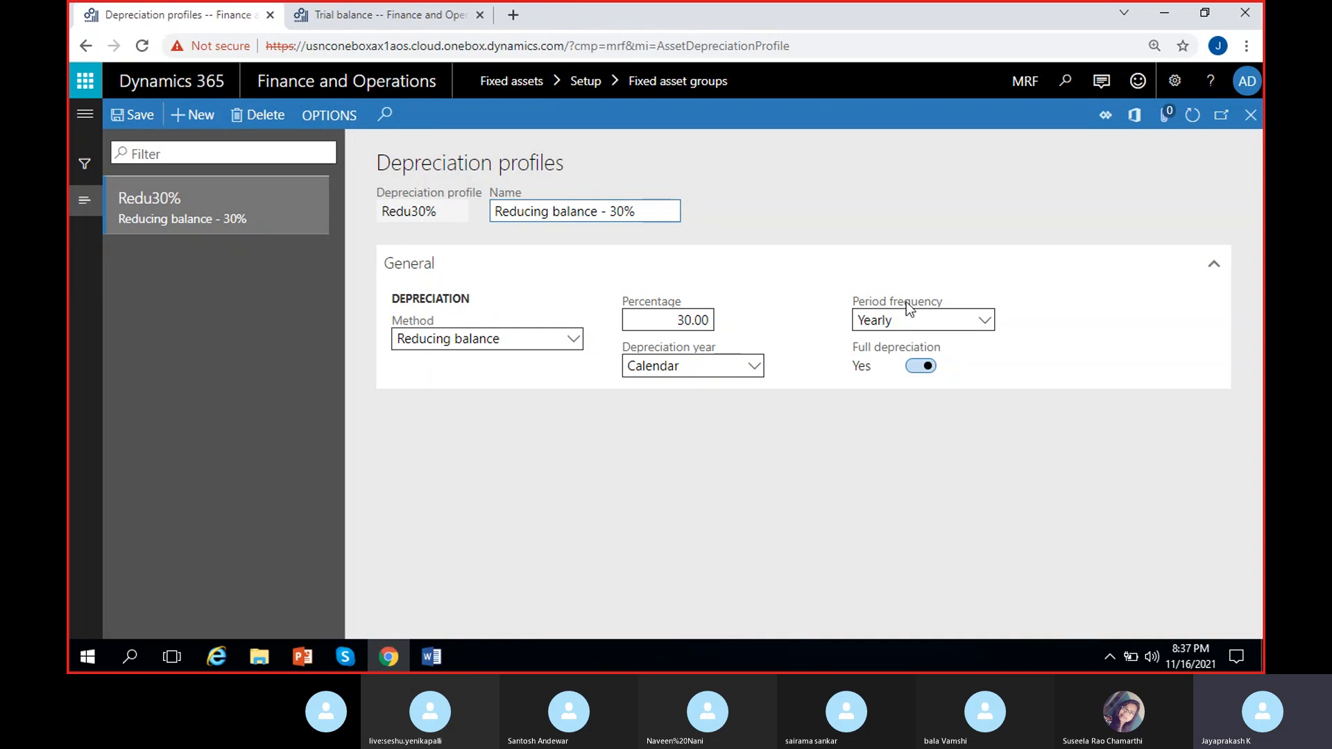
left_click(990, 325)
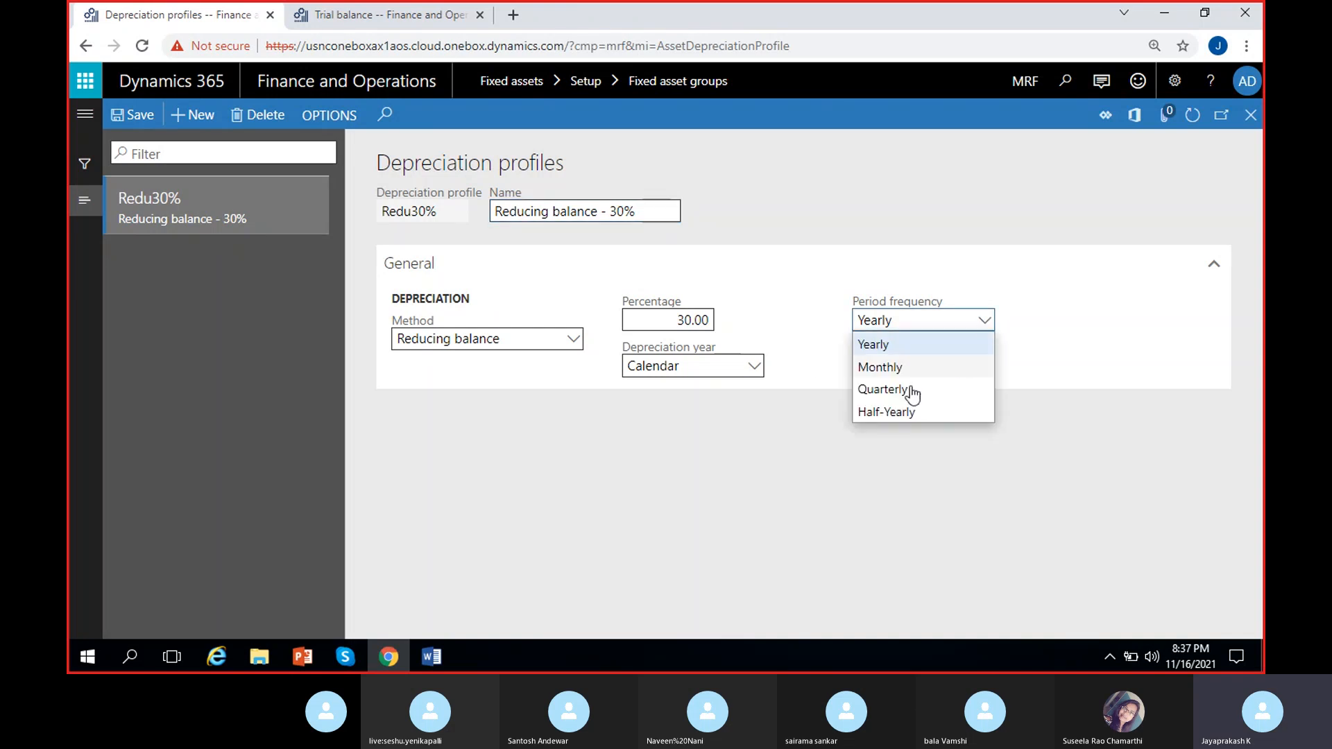
left_click(895, 369)
left_click(133, 116)
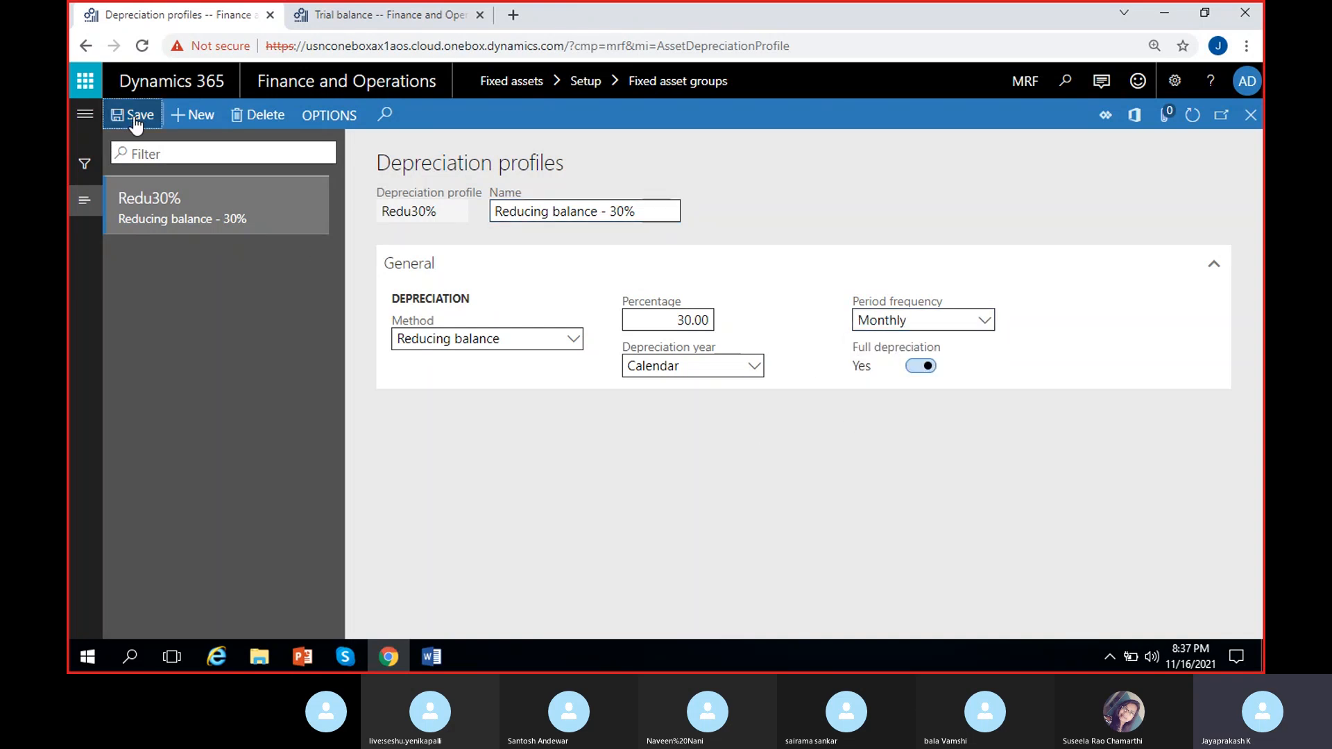
left_click(1250, 115)
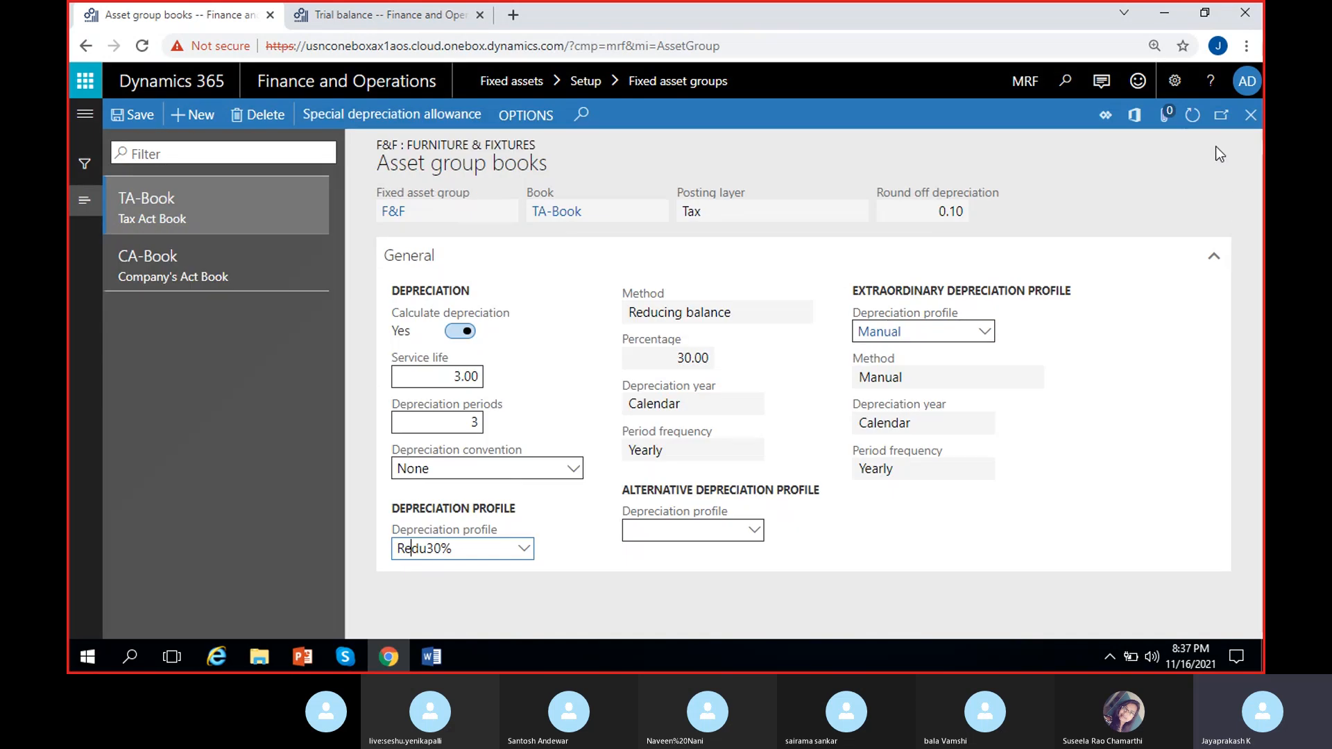
Refresh the asset group books, re-enter TA-Book's service life of 3 for the F&F group and save
left_click(1193, 115)
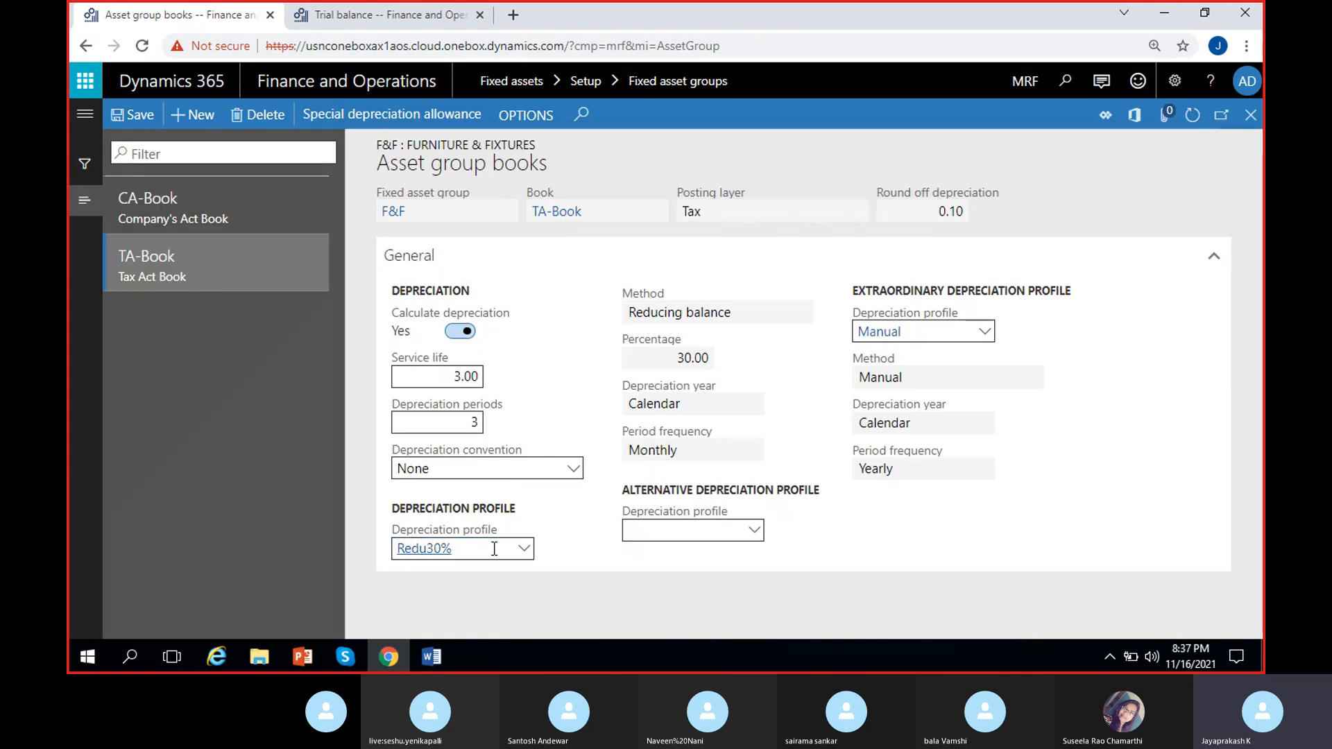
left_click(461, 377)
key("BackSpace")
left_click(566, 415)
left_click(463, 383)
type("3")
key("Tab")
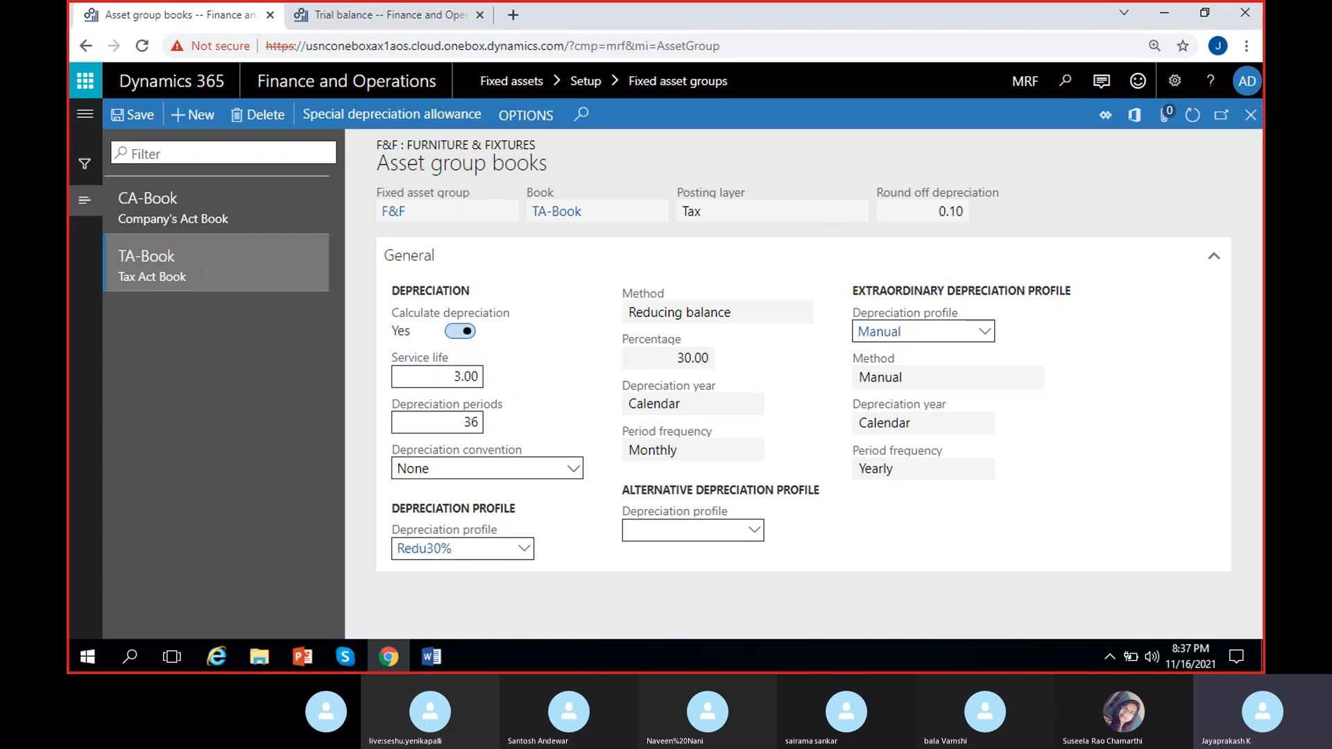
left_click(132, 114)
Check the depreciation percentage of TA-Book in the F&F group
left_click(575, 403)
left_click_drag(677, 358, 751, 368)
left_click(755, 373)
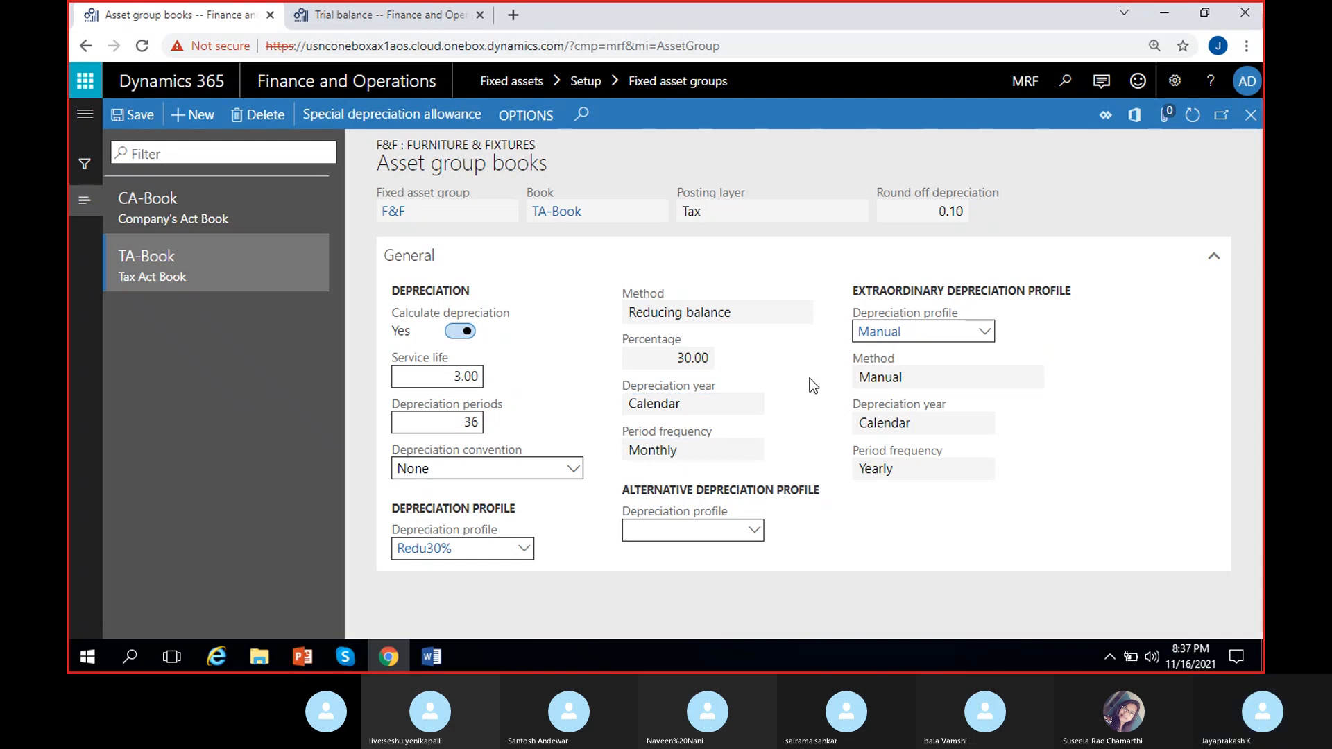
Return to the fixed asset groups, refresh the data and check the posting layers of F&F
key("Escape")
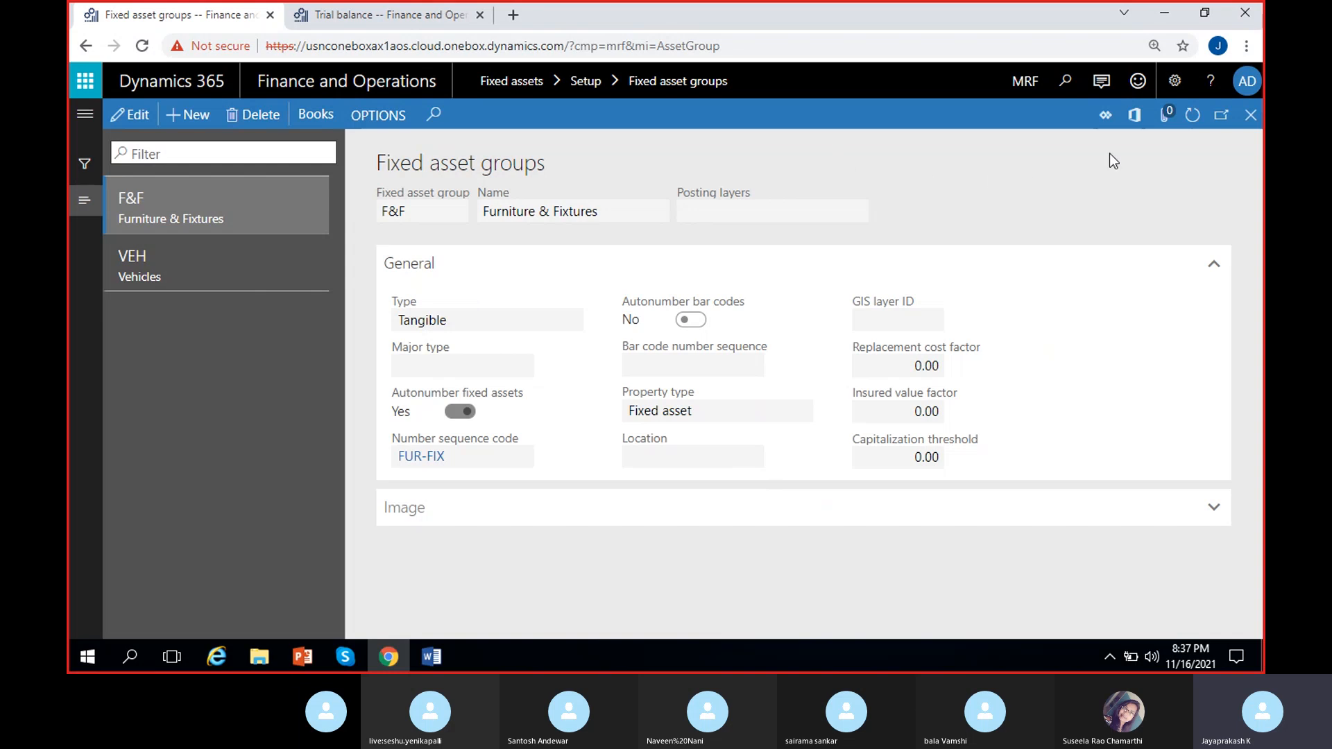
left_click(1193, 115)
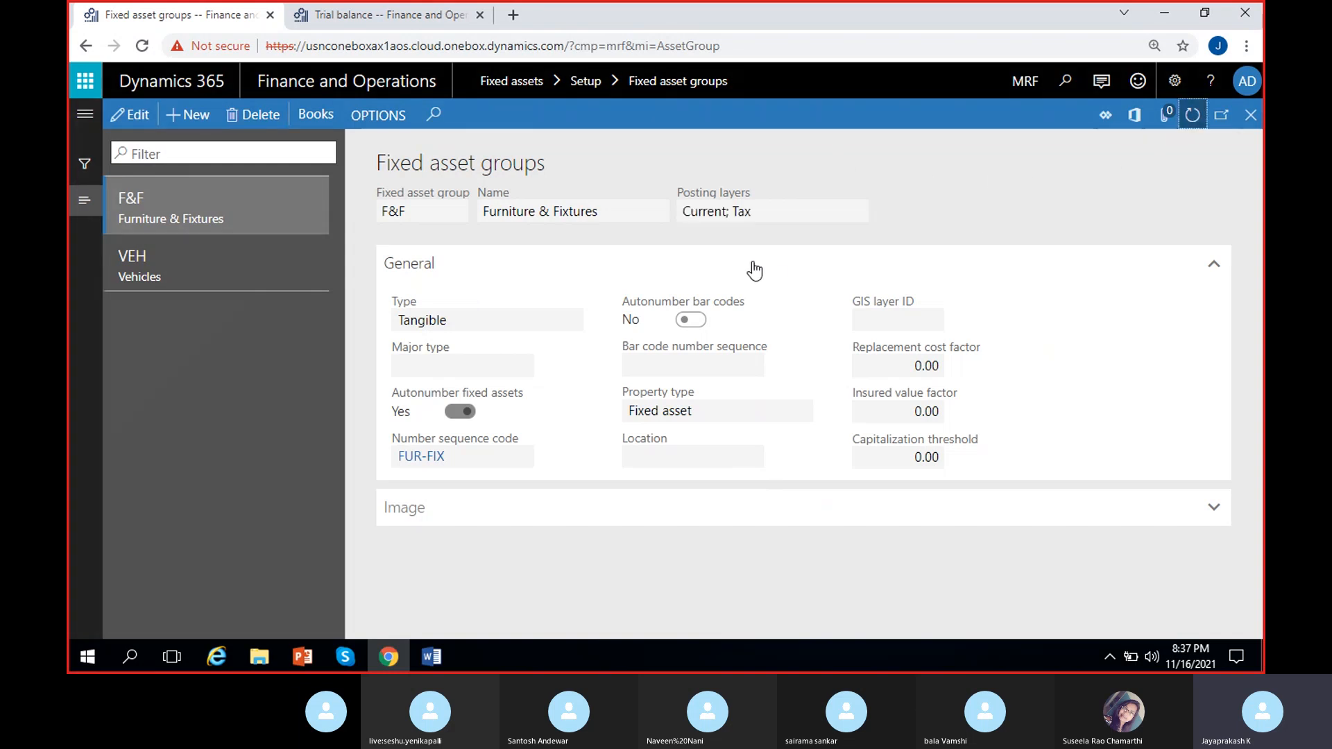
left_click(692, 212)
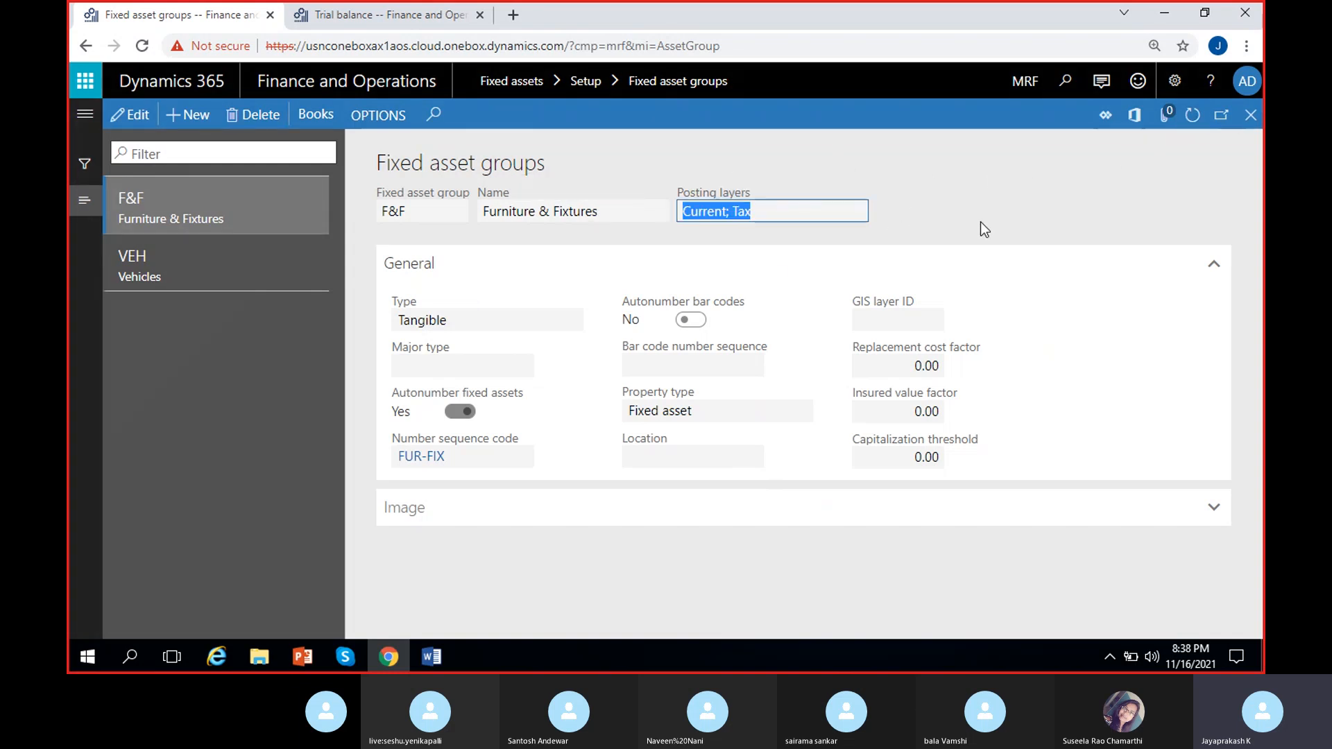
left_click(1022, 226)
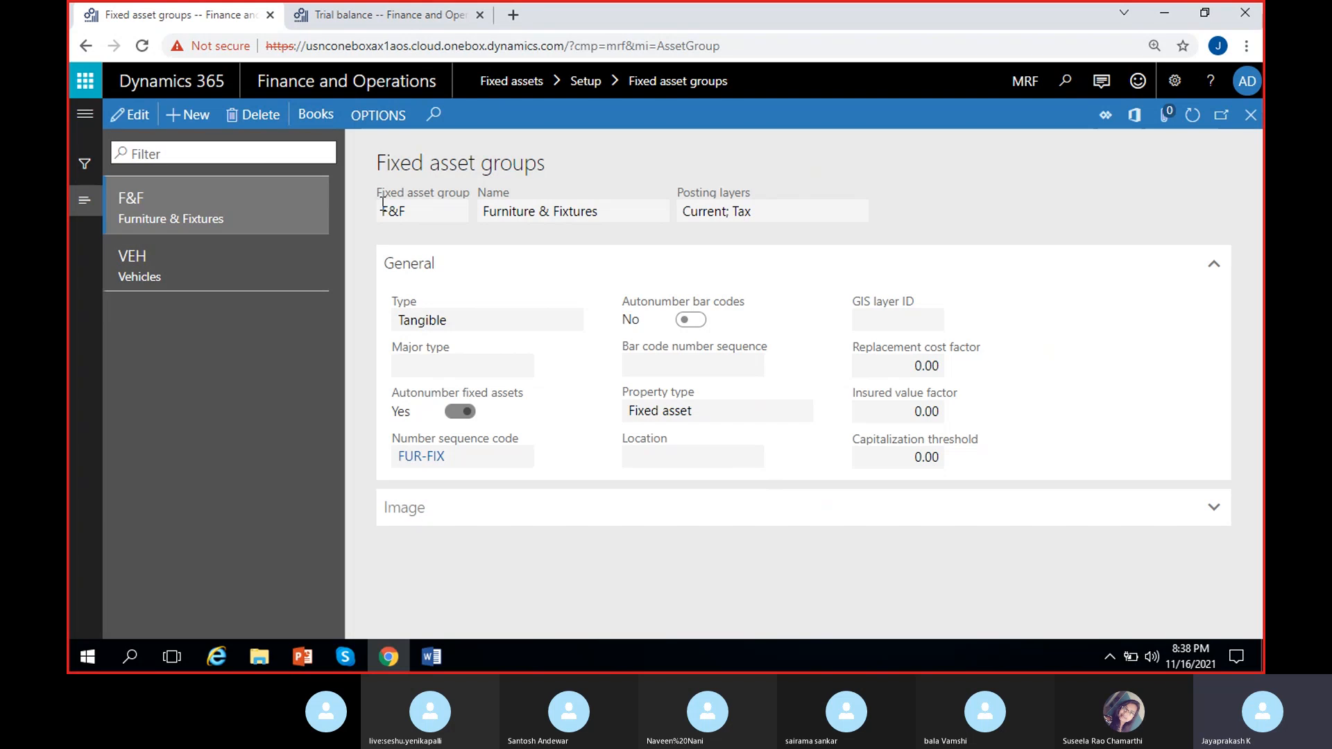
Review the VEH fixed asset group and its assigned books, and return to the dashboard
left_click(323, 278)
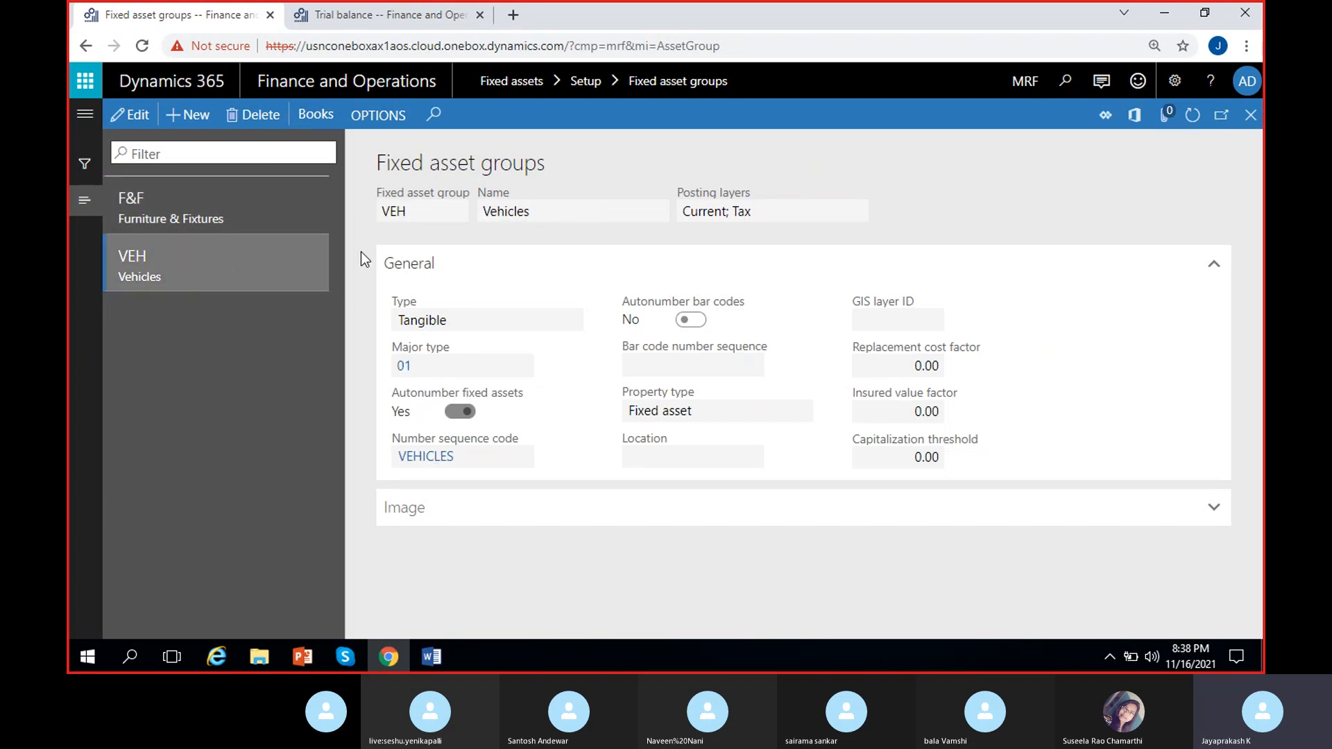
left_click(398, 216)
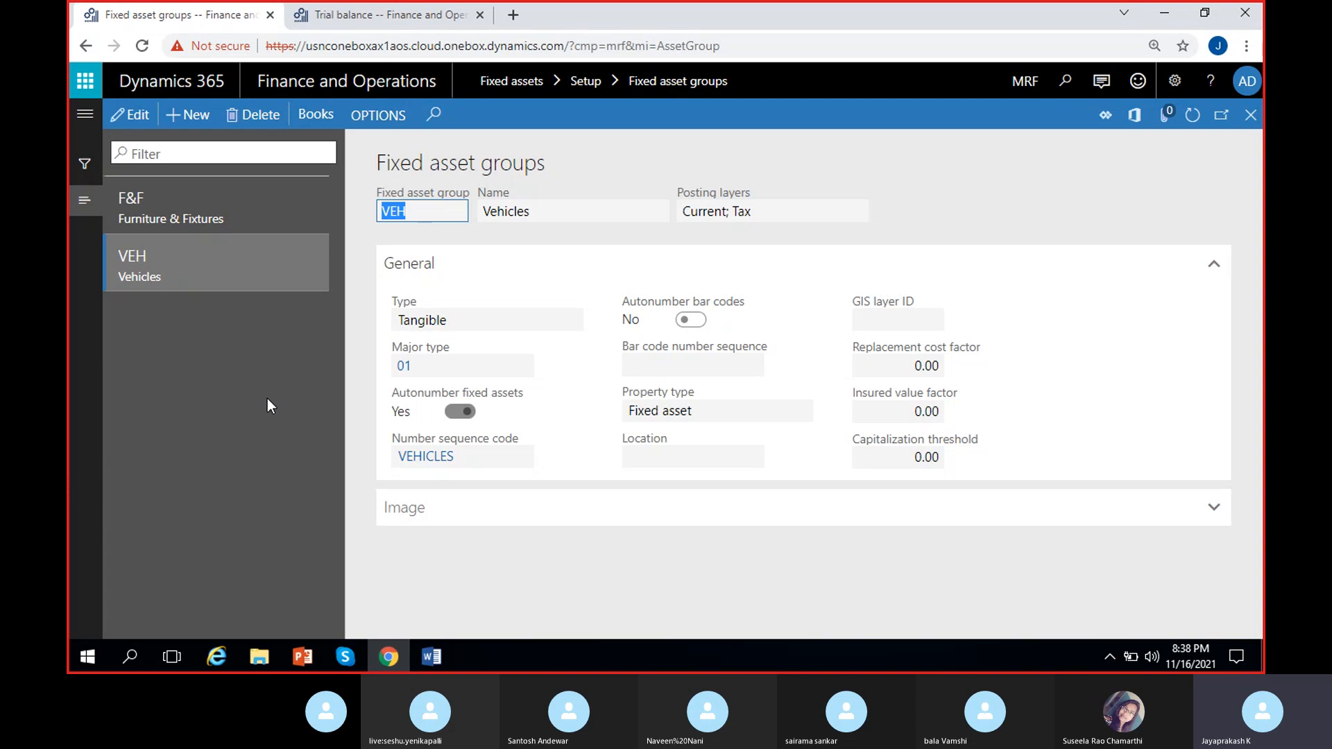
left_click(422, 215)
left_click_drag(421, 210, 374, 211)
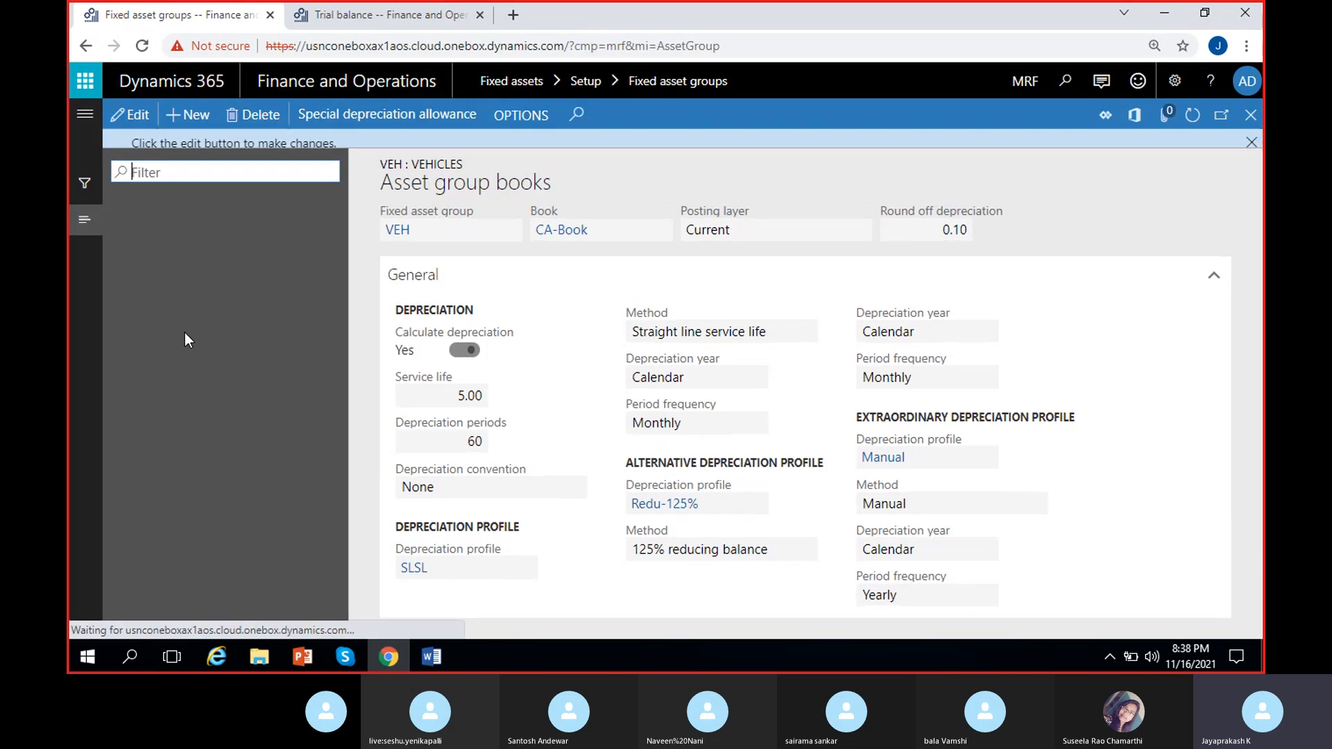
left_click(1252, 143)
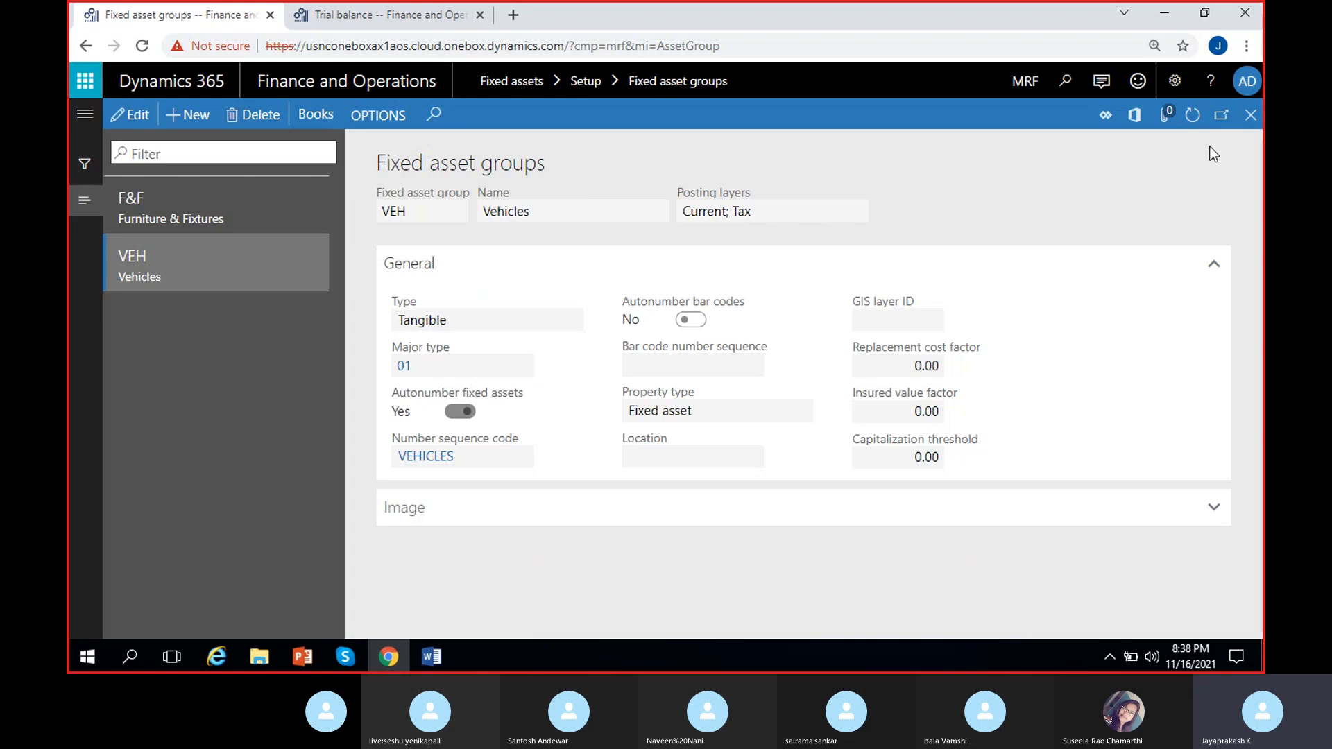
left_click(1248, 123)
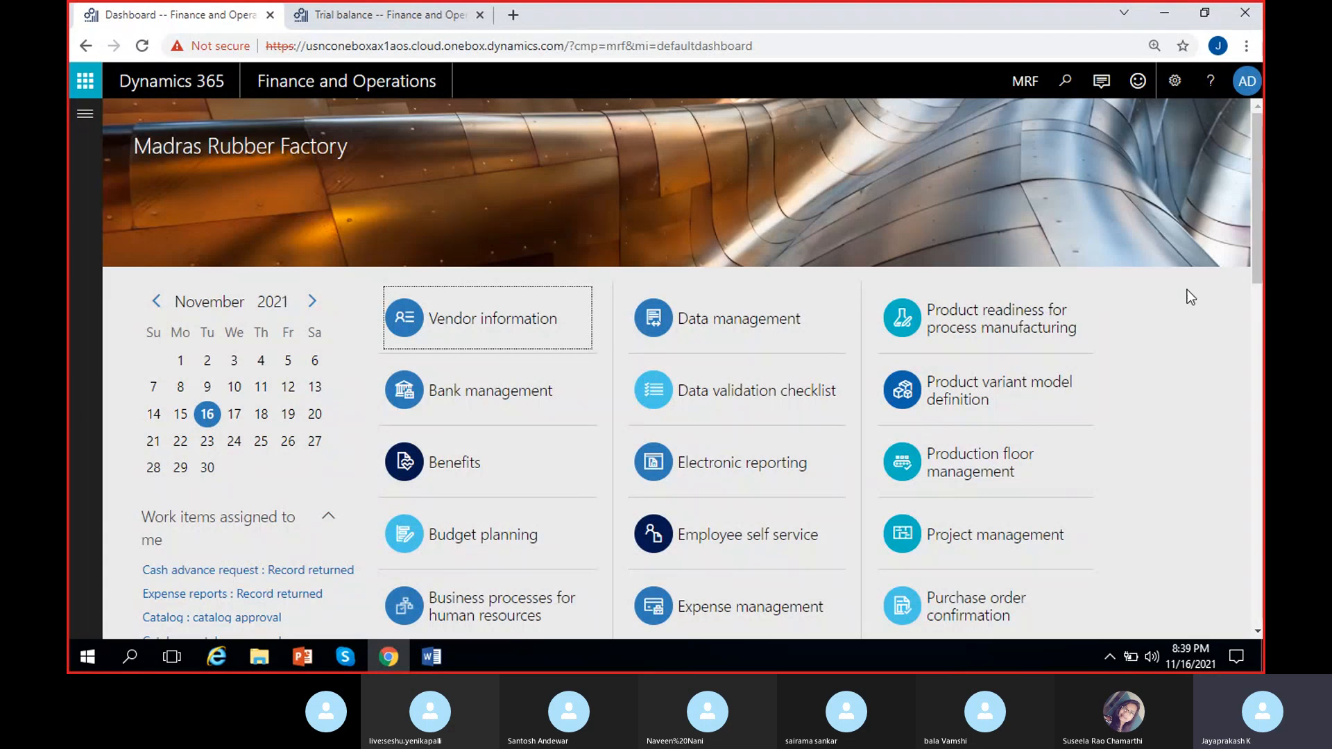
Switch to Word to look at the acquisition adjustment note, and return to Dynamics 365 in Chrome
left_click(84, 193)
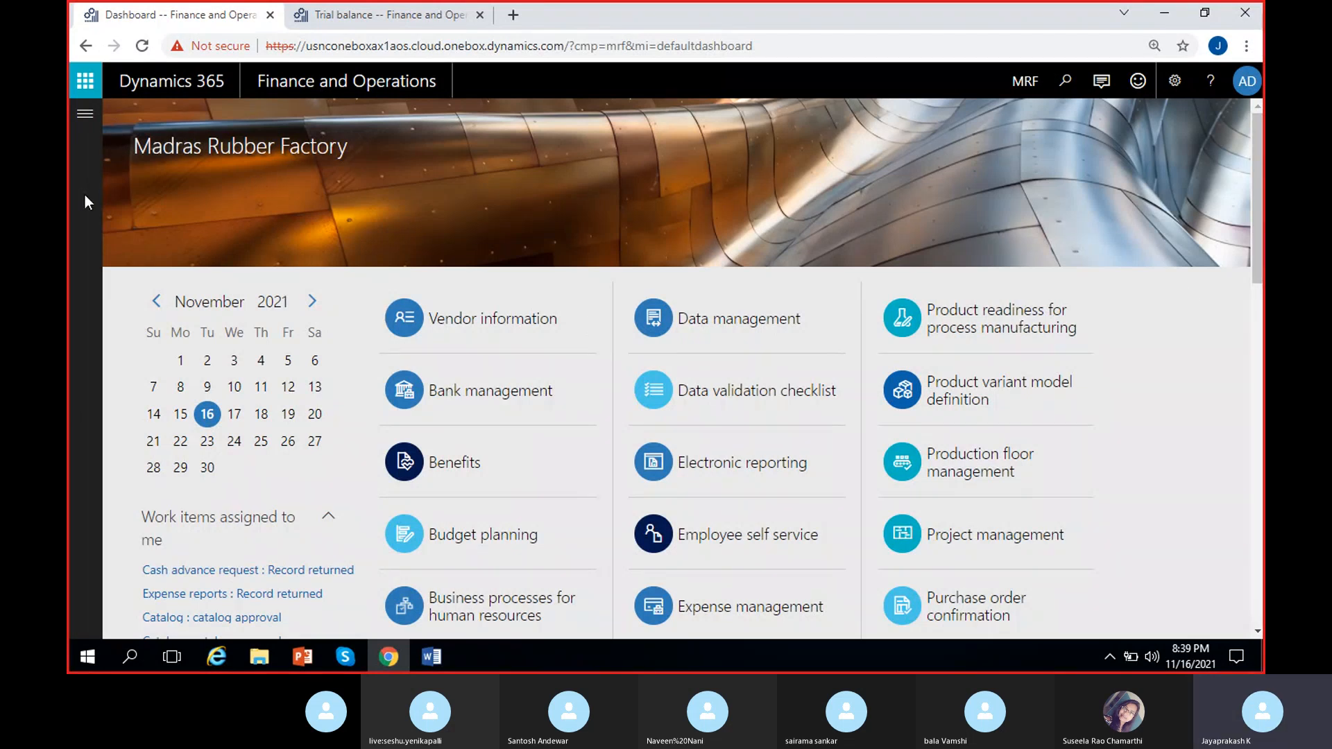
left_click(439, 662)
left_click(387, 660)
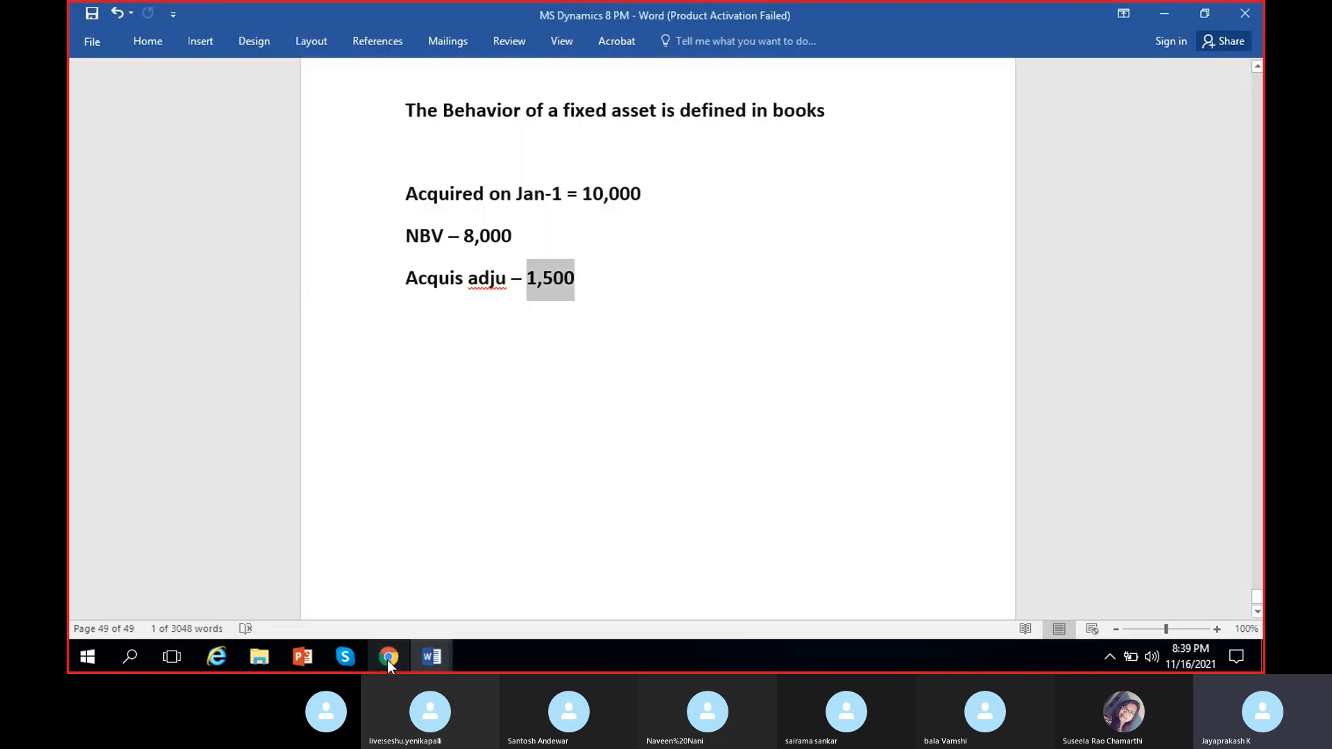
left_click(479, 278)
left_click(387, 657)
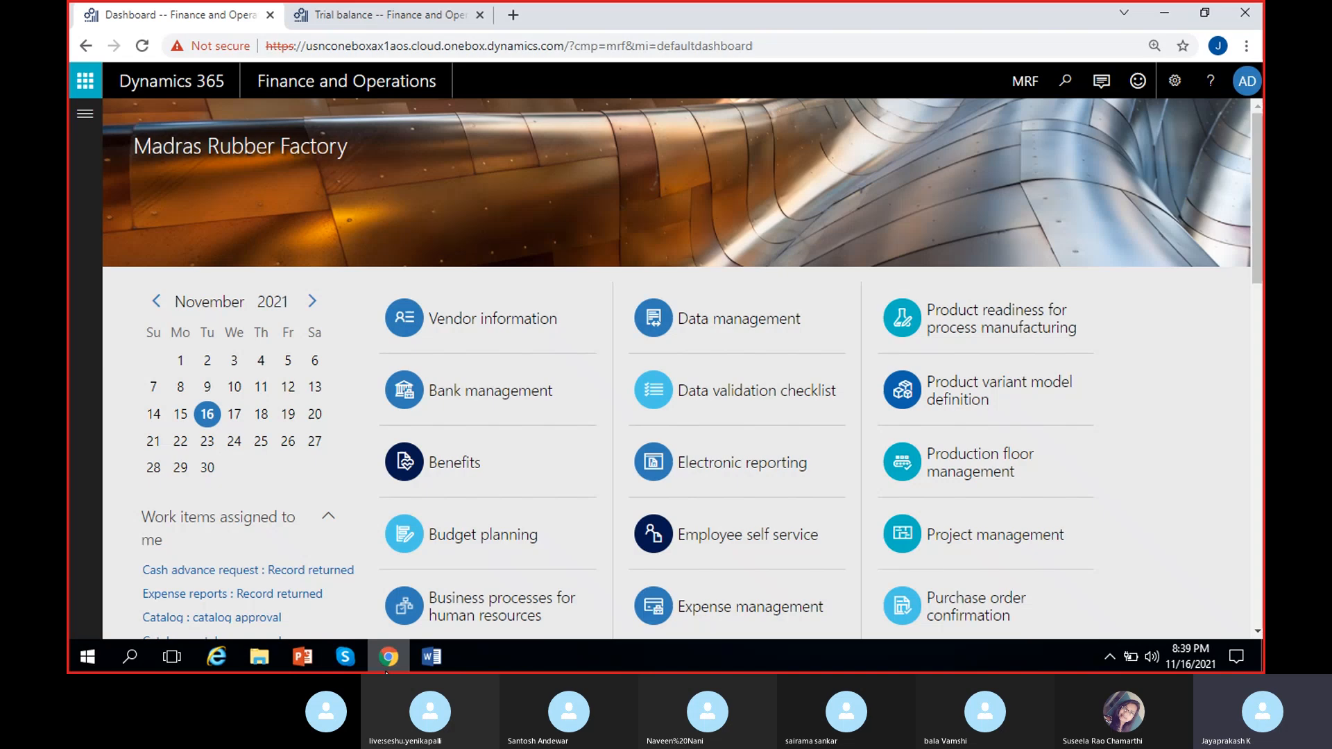
Open the Books setup under Fixed assets and review the settings of CA-Book and TA-Book
left_click(80, 116)
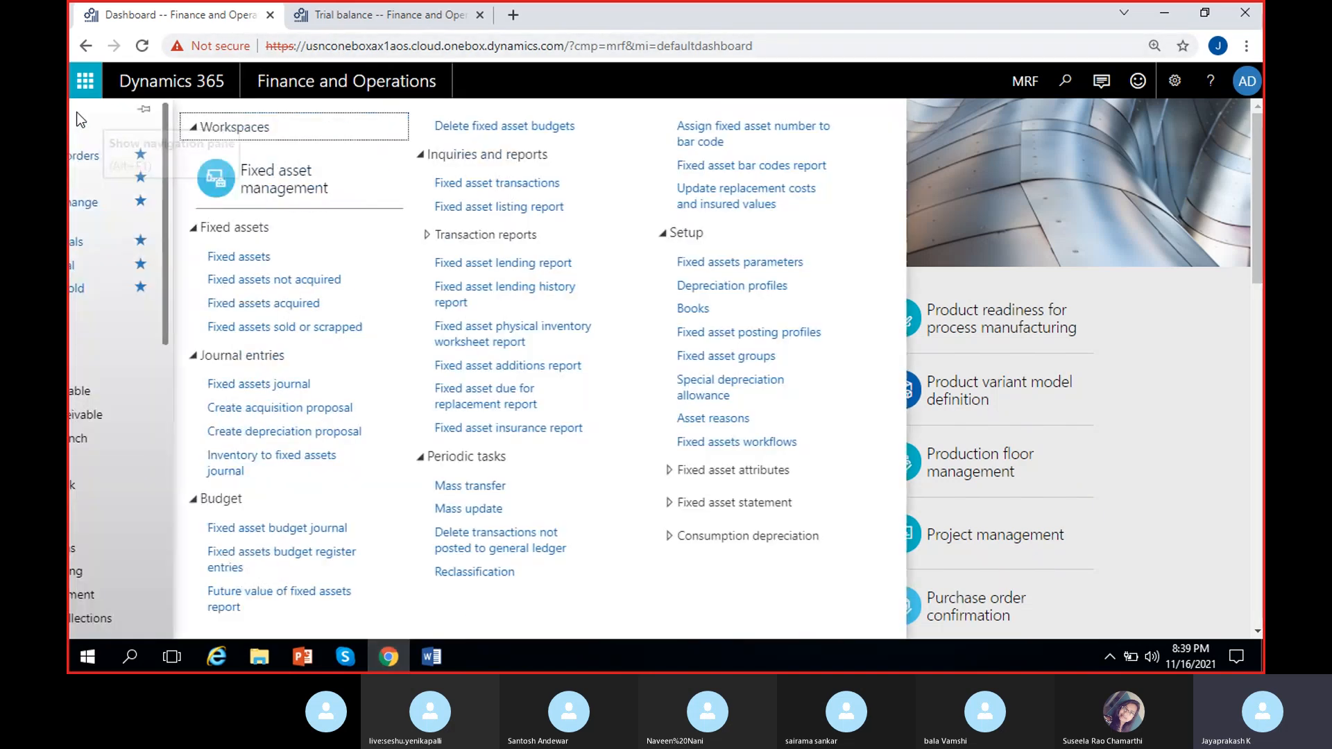
left_click(811, 306)
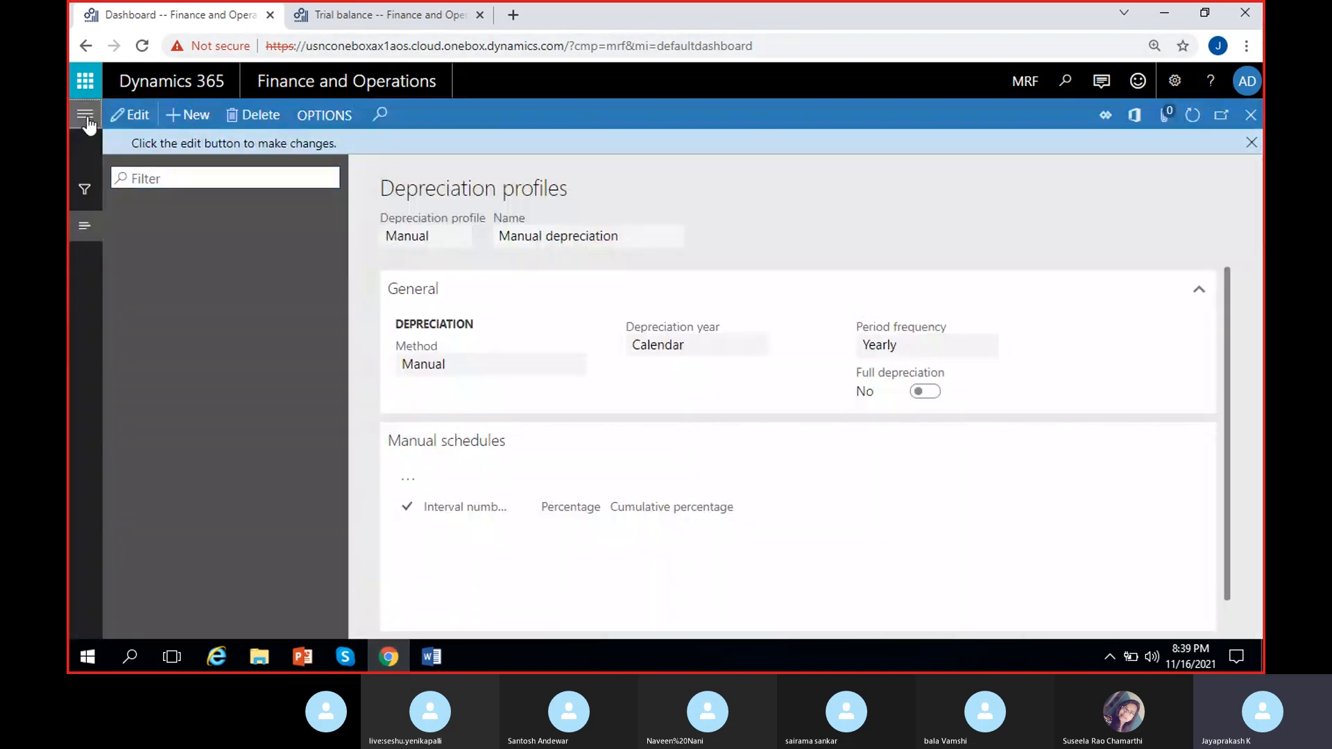
left_click(86, 115)
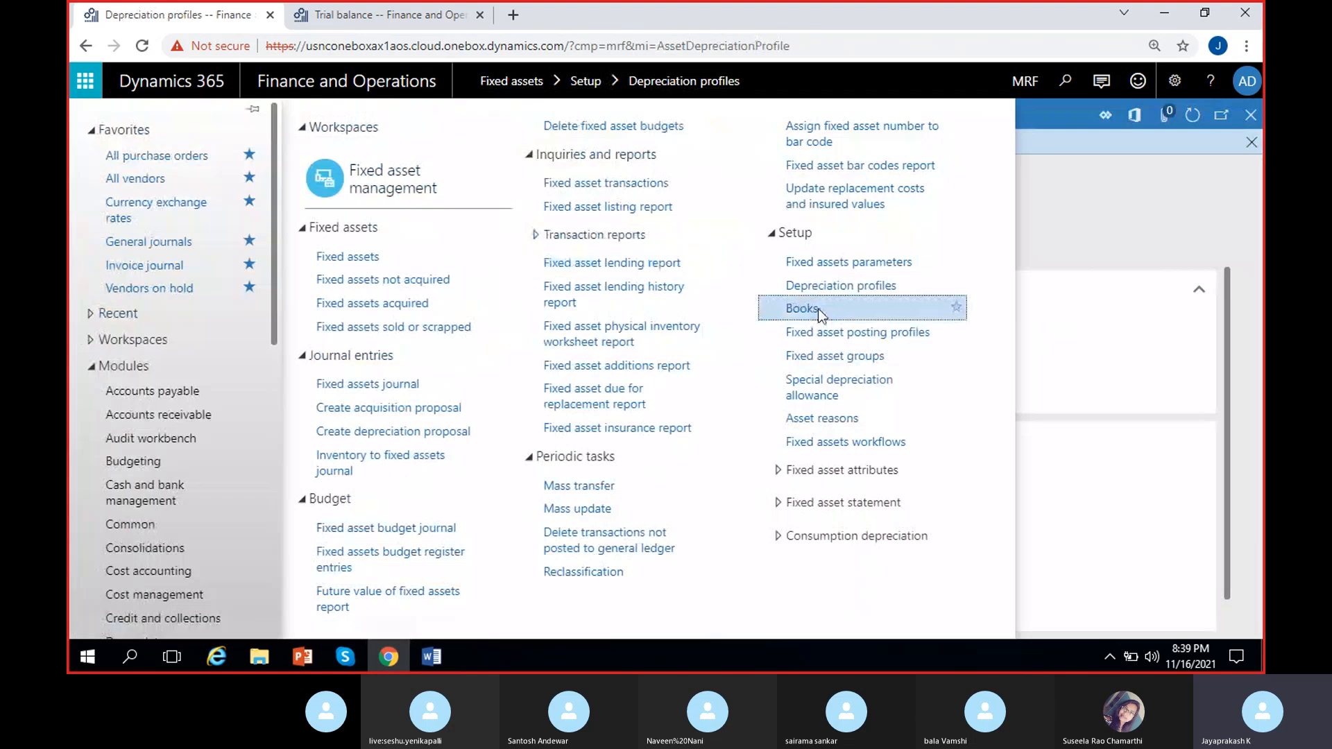
left_click(819, 311)
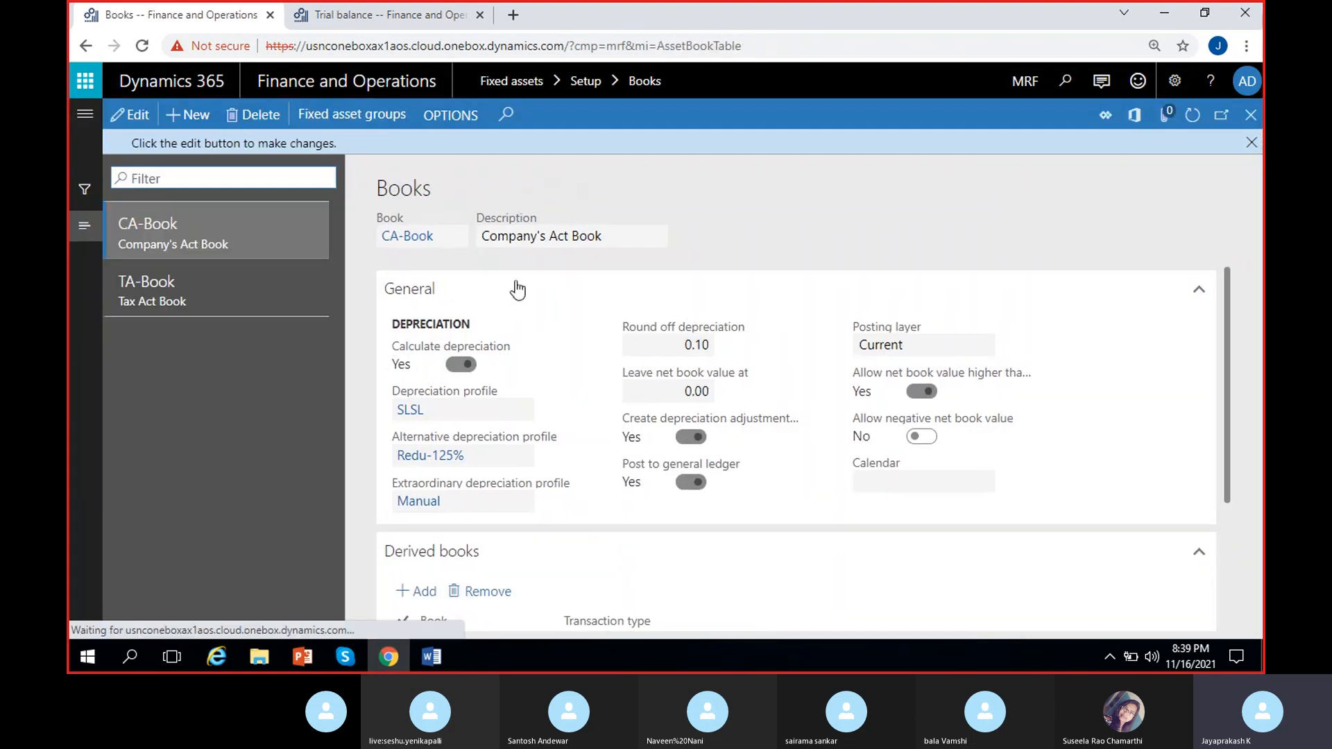
left_click(1252, 143)
left_click(234, 281)
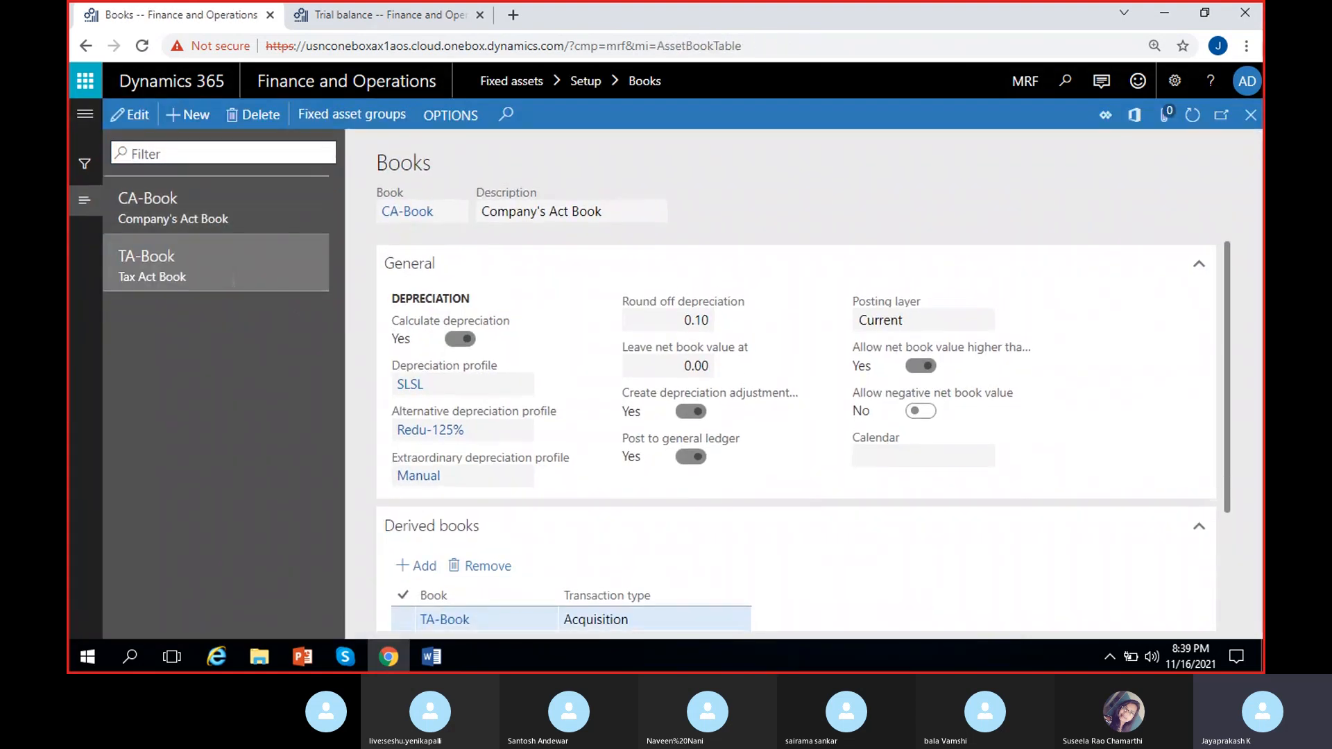
left_click(214, 215)
left_click(206, 256)
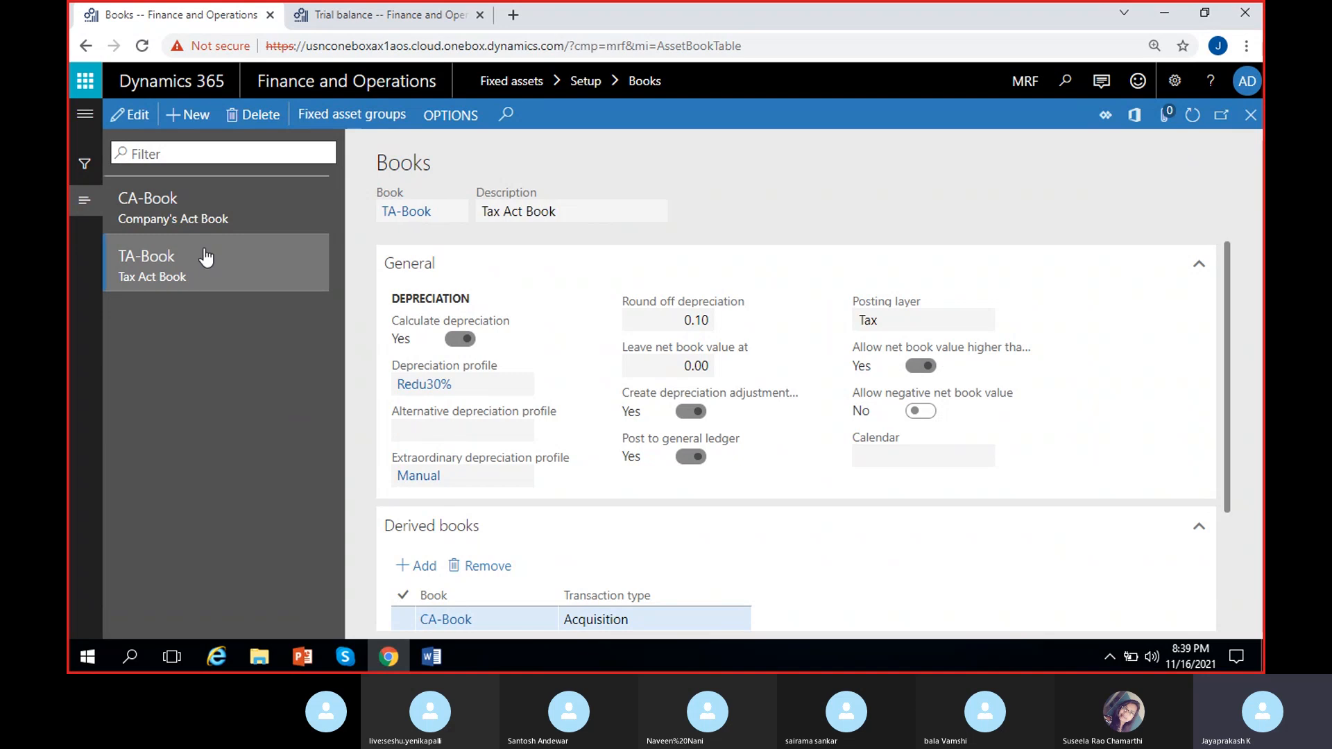
Compare the posting layers of CA-Book and TA-Book in the Books setup, dismissing the chat notification
left_click(208, 215)
left_click(201, 267)
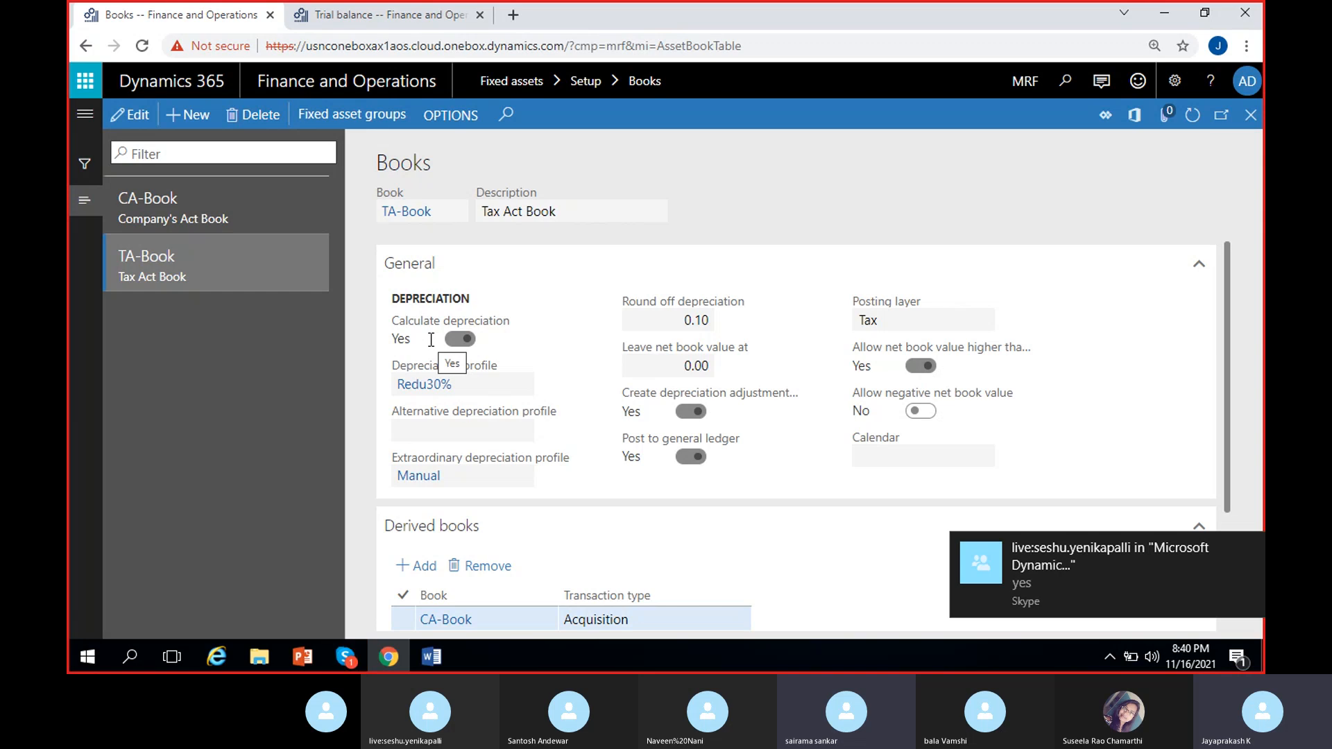
left_click(1250, 549)
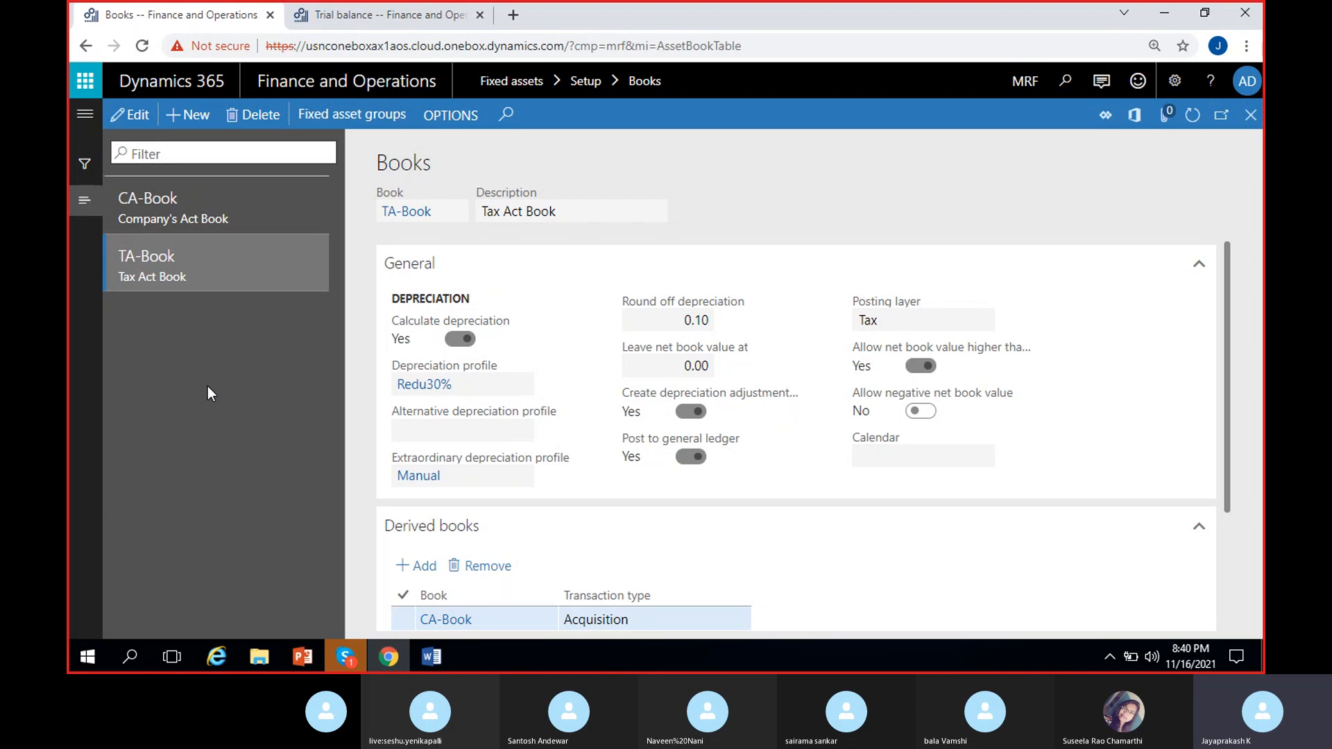
left_click(194, 229)
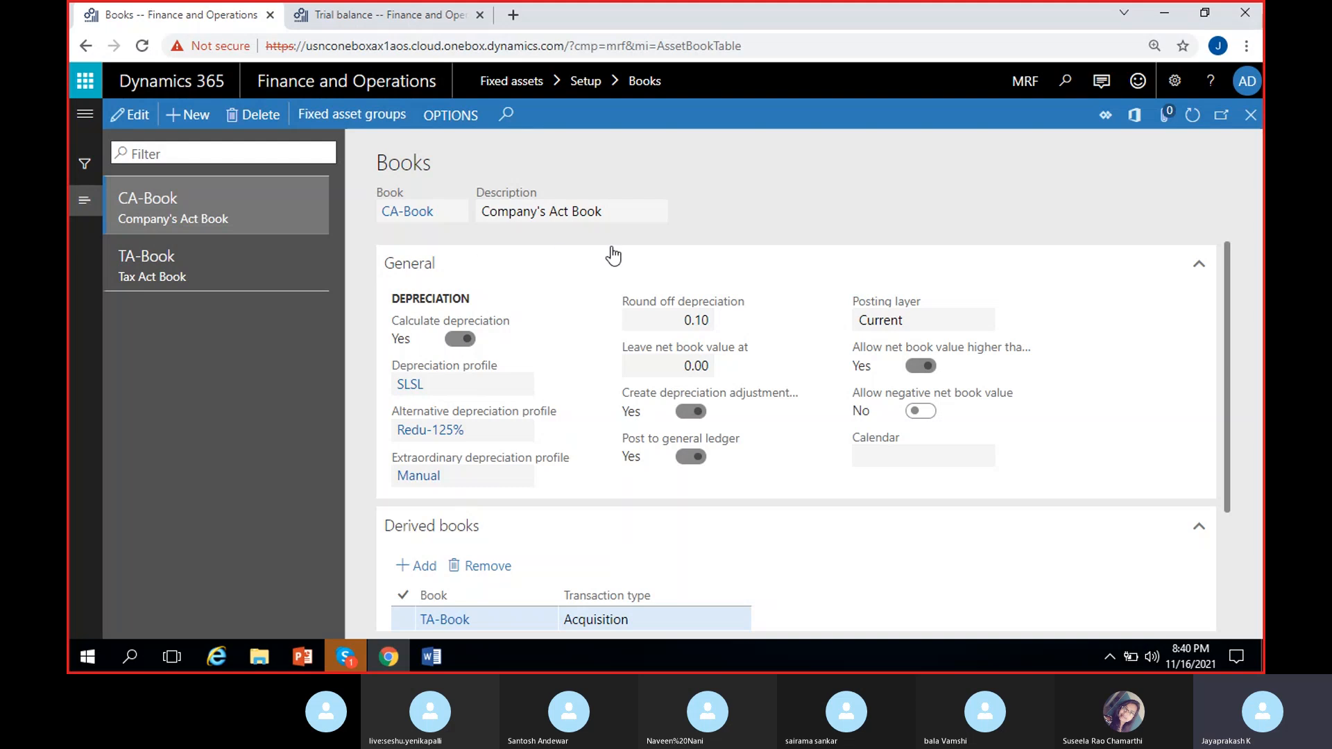
left_click(881, 315)
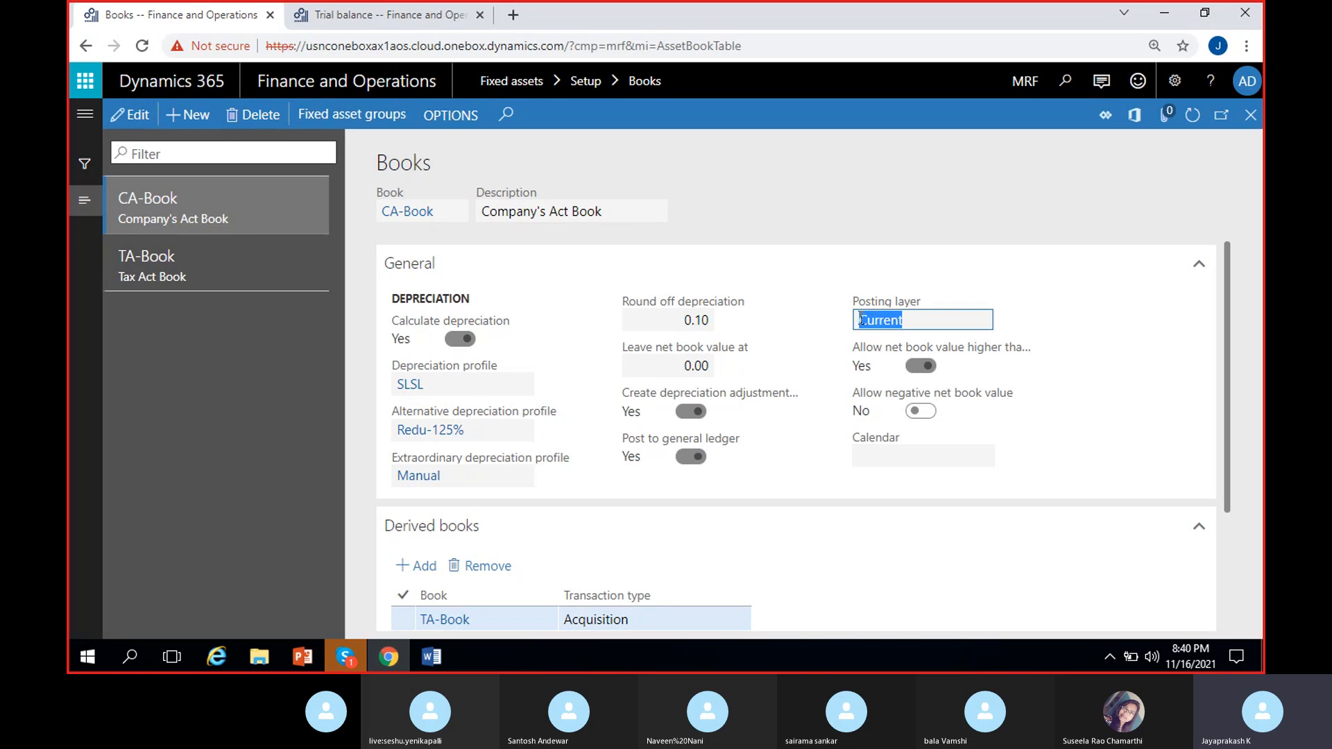
left_click(216, 274)
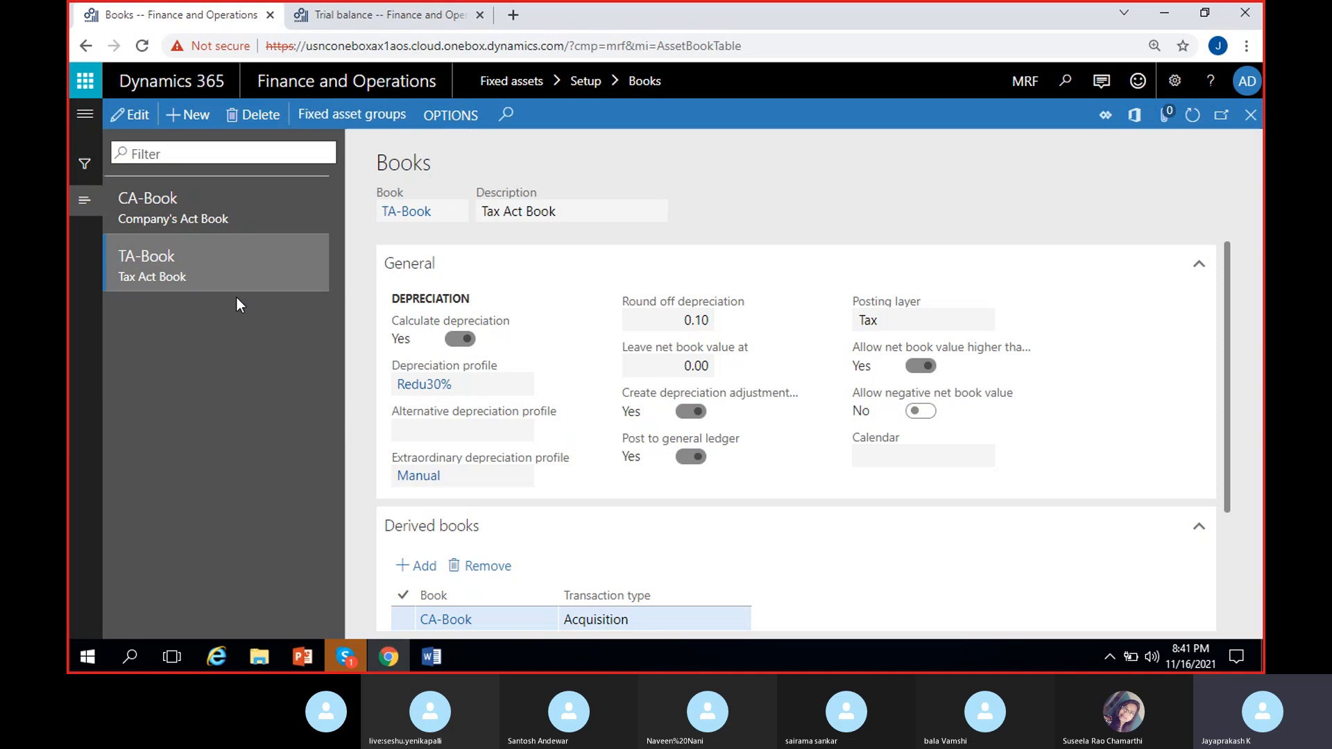
Compare the depreciation, alternative and extraordinary depreciation profiles of CA-Book and TA-Book
left_click(197, 204)
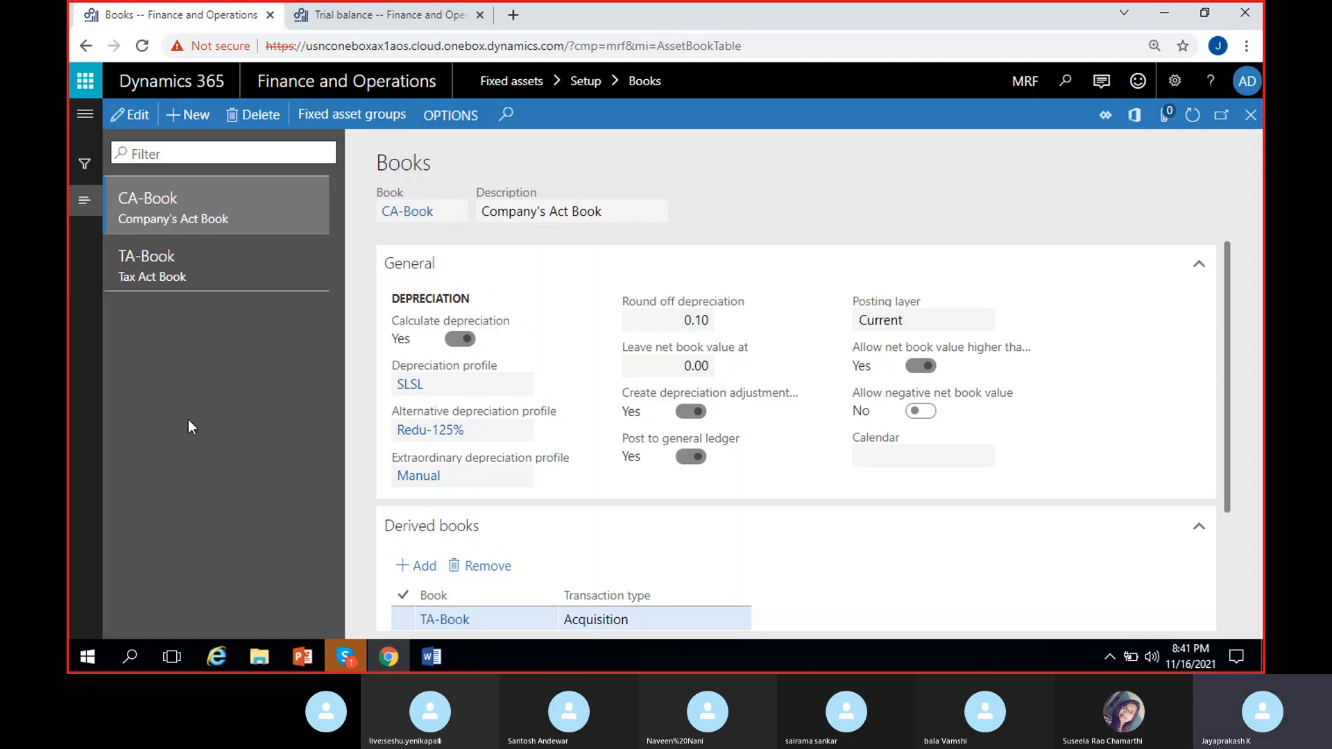
left_click(211, 262)
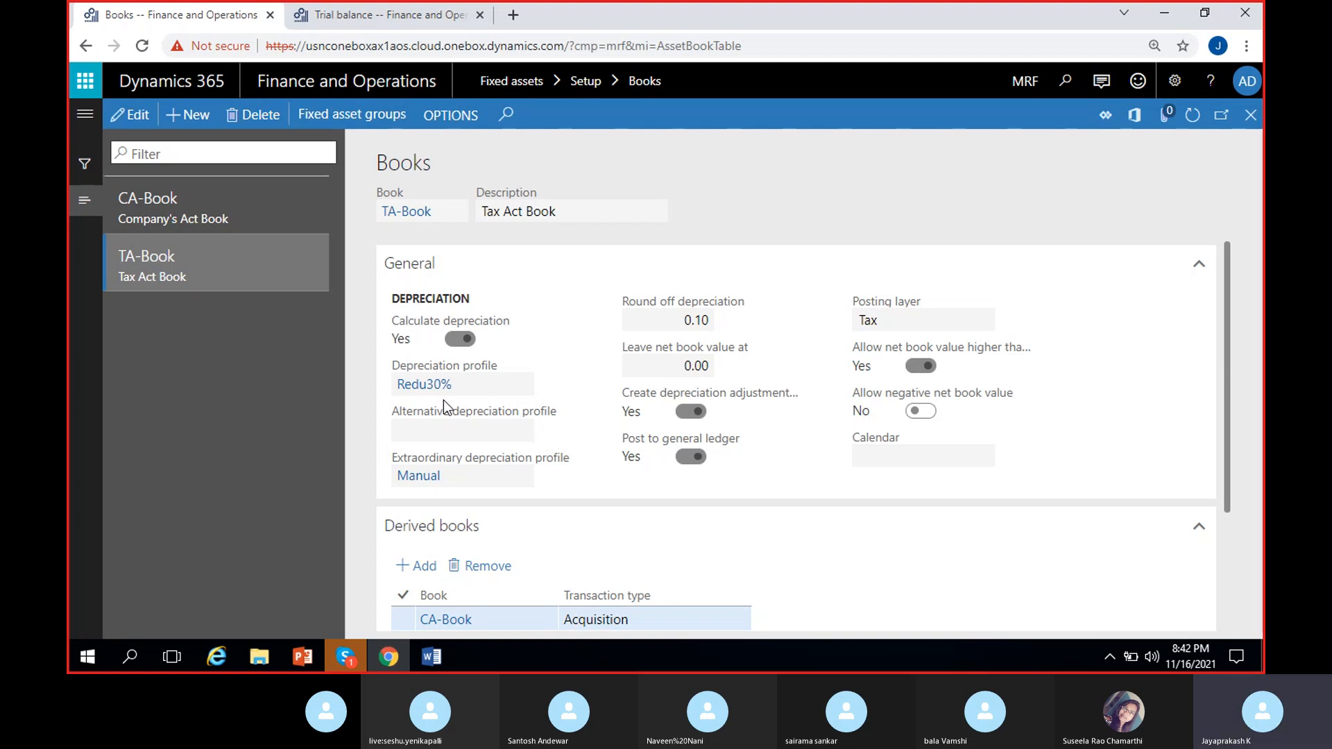
left_click(173, 208)
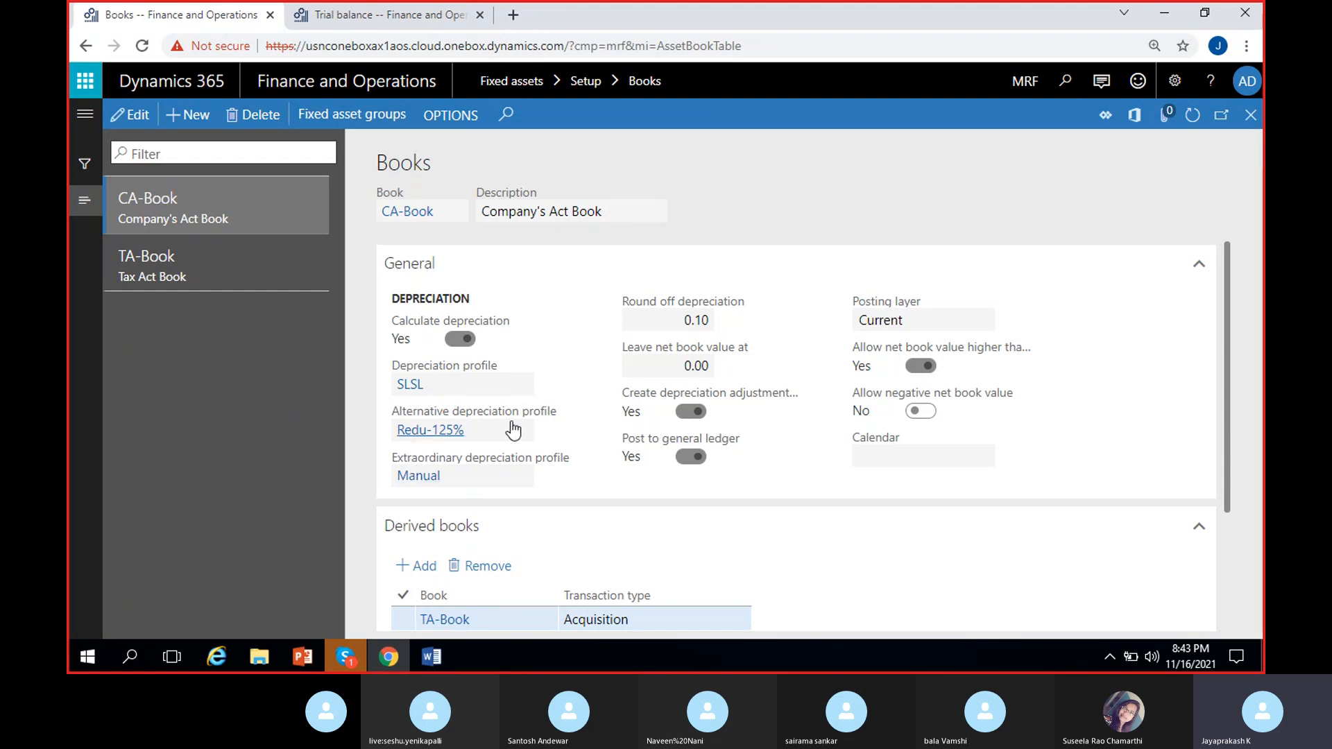
mouse_move(513, 430)
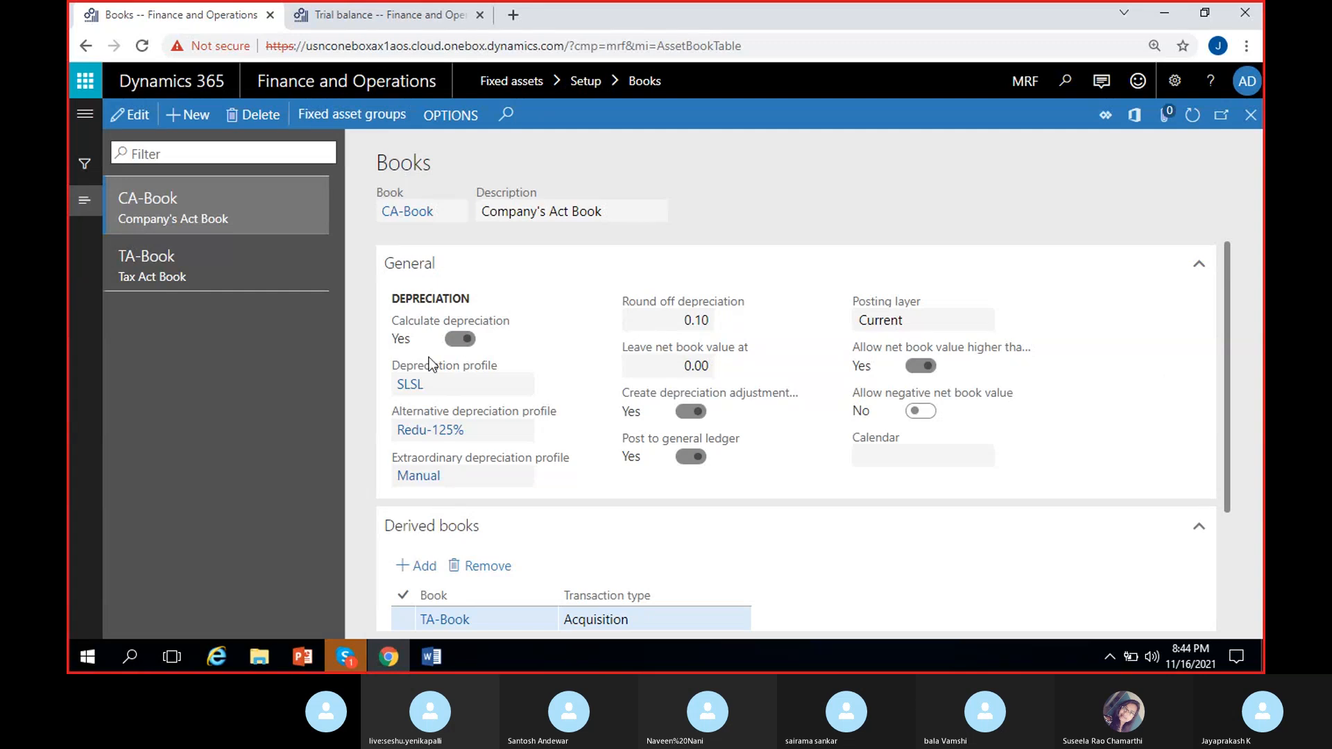
scroll(768, 477, "down", 3)
scroll(767, 477, "up", 3)
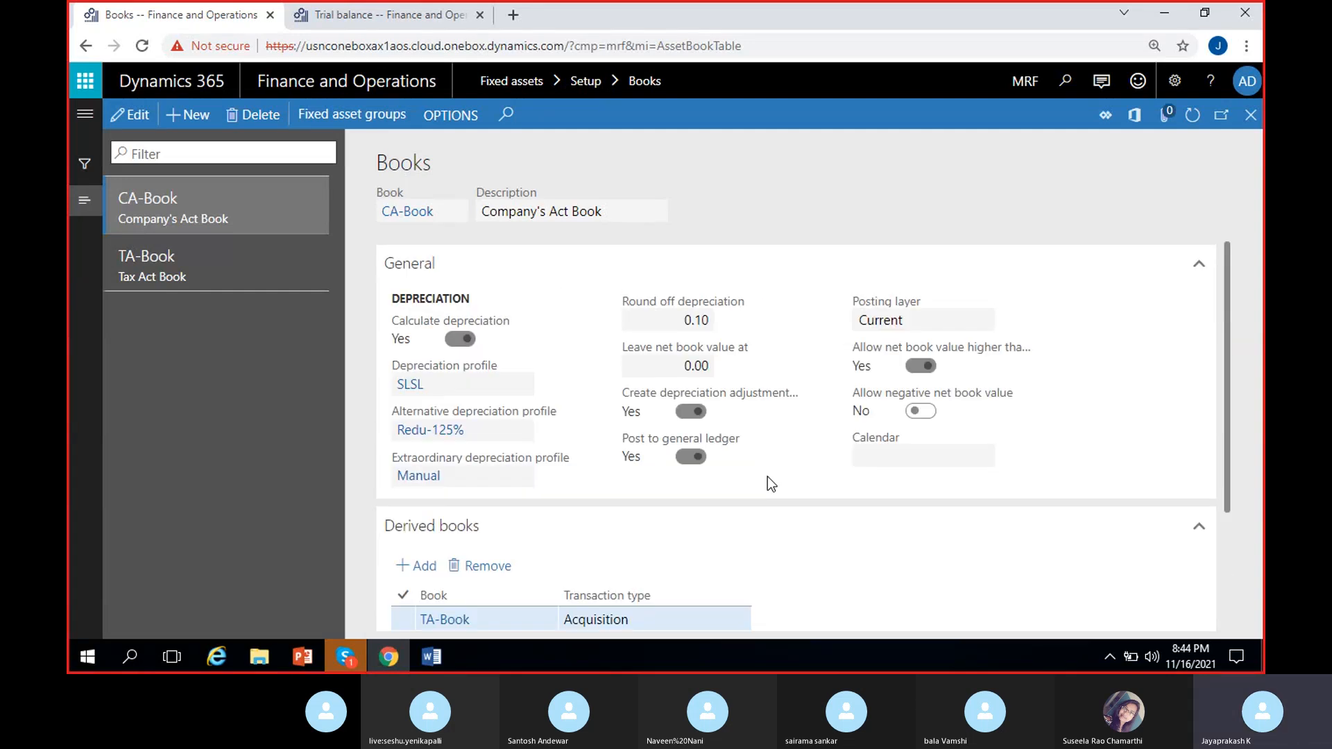
left_click(184, 264)
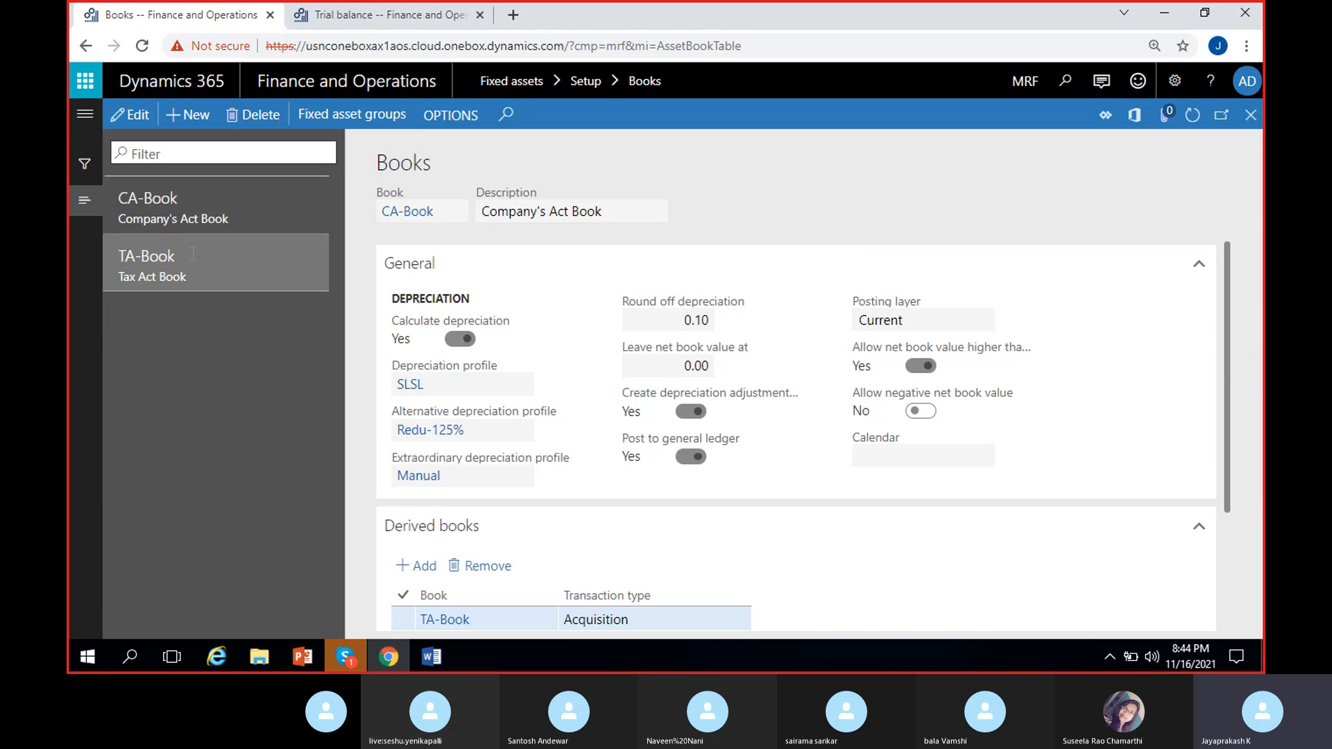
Switch to the MS Dynamics 8 PM document in Word and add the heading "Acquisition:" below the acquisition adjustment note
left_click(434, 659)
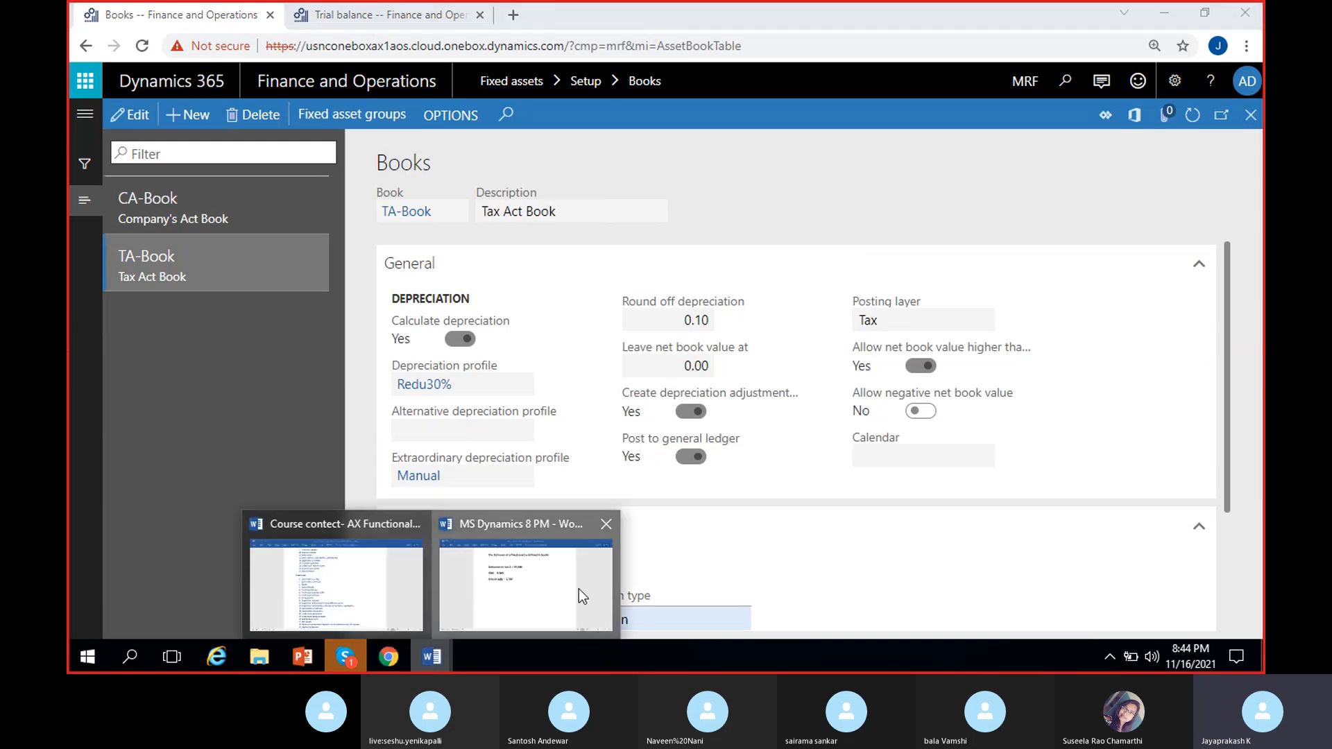
left_click(579, 589)
left_click(705, 261)
key("Return")
key("Return")
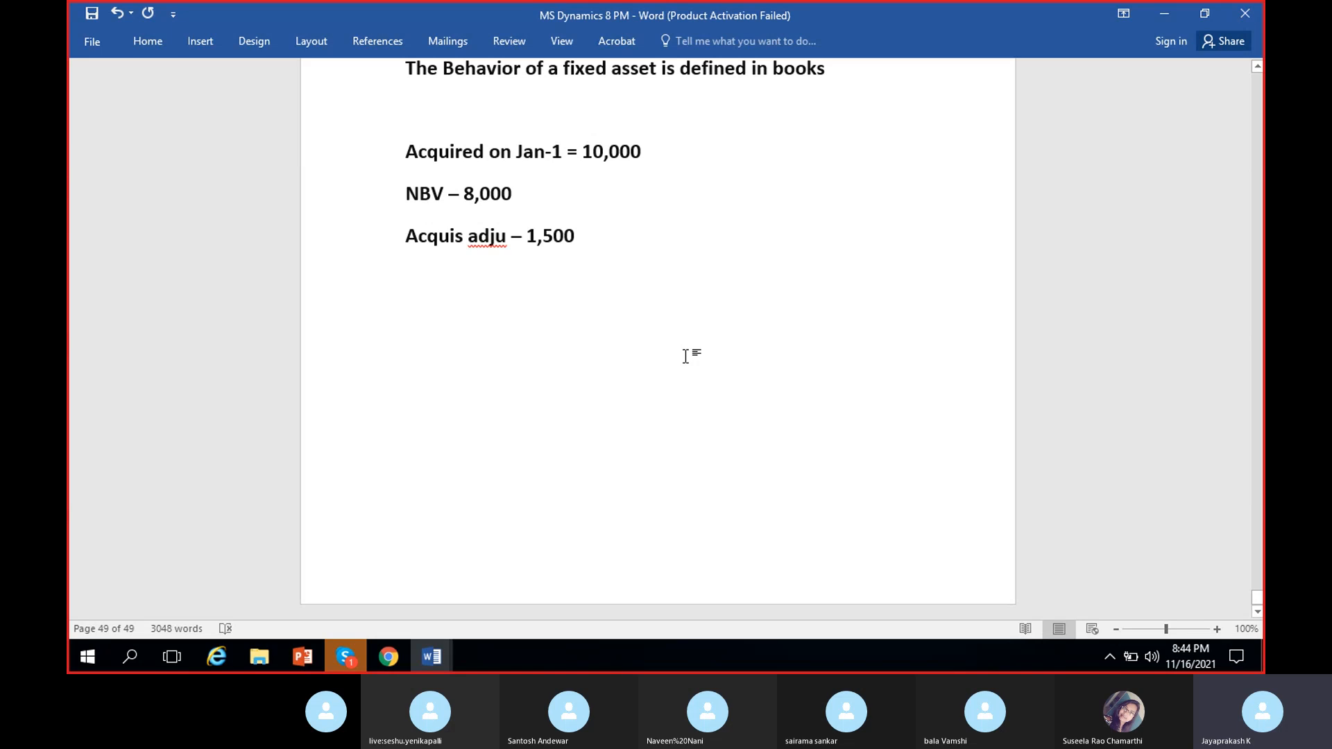
type("Acq")
type("uis")
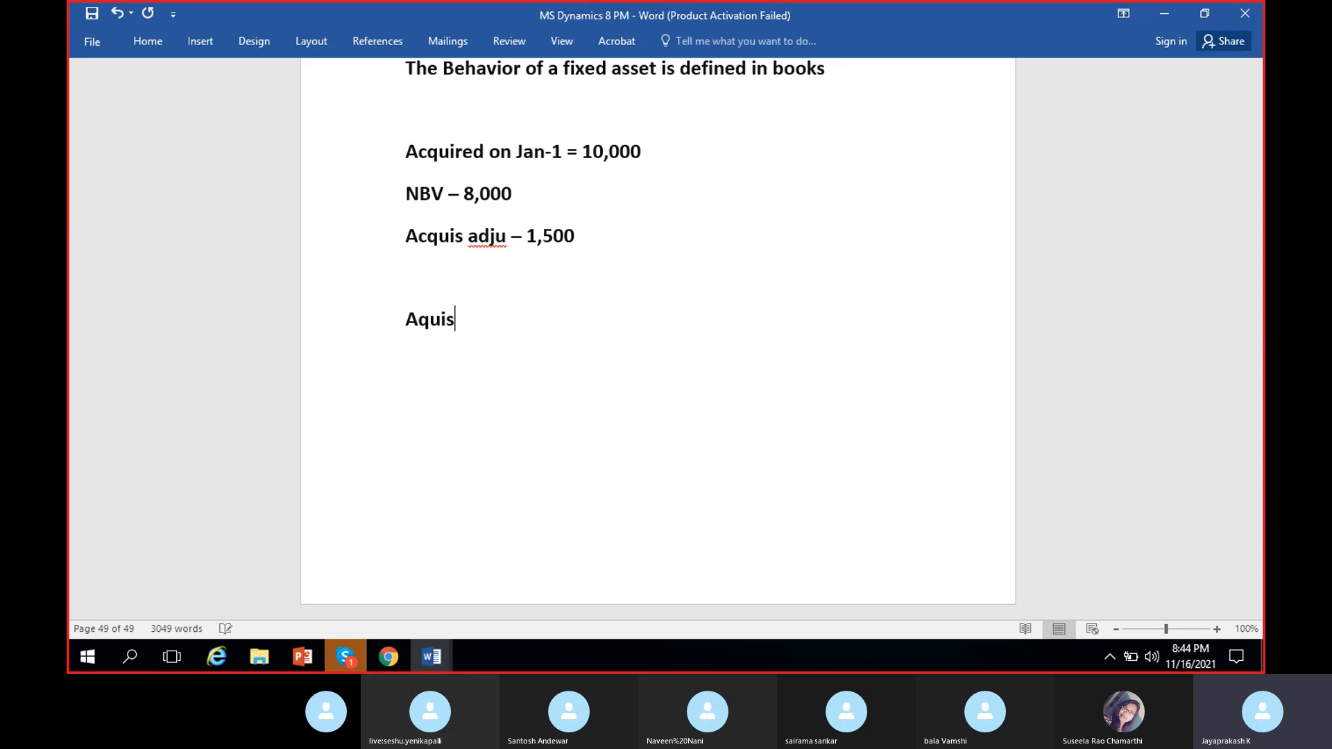
type("ition:")
key("Return")
key("Return")
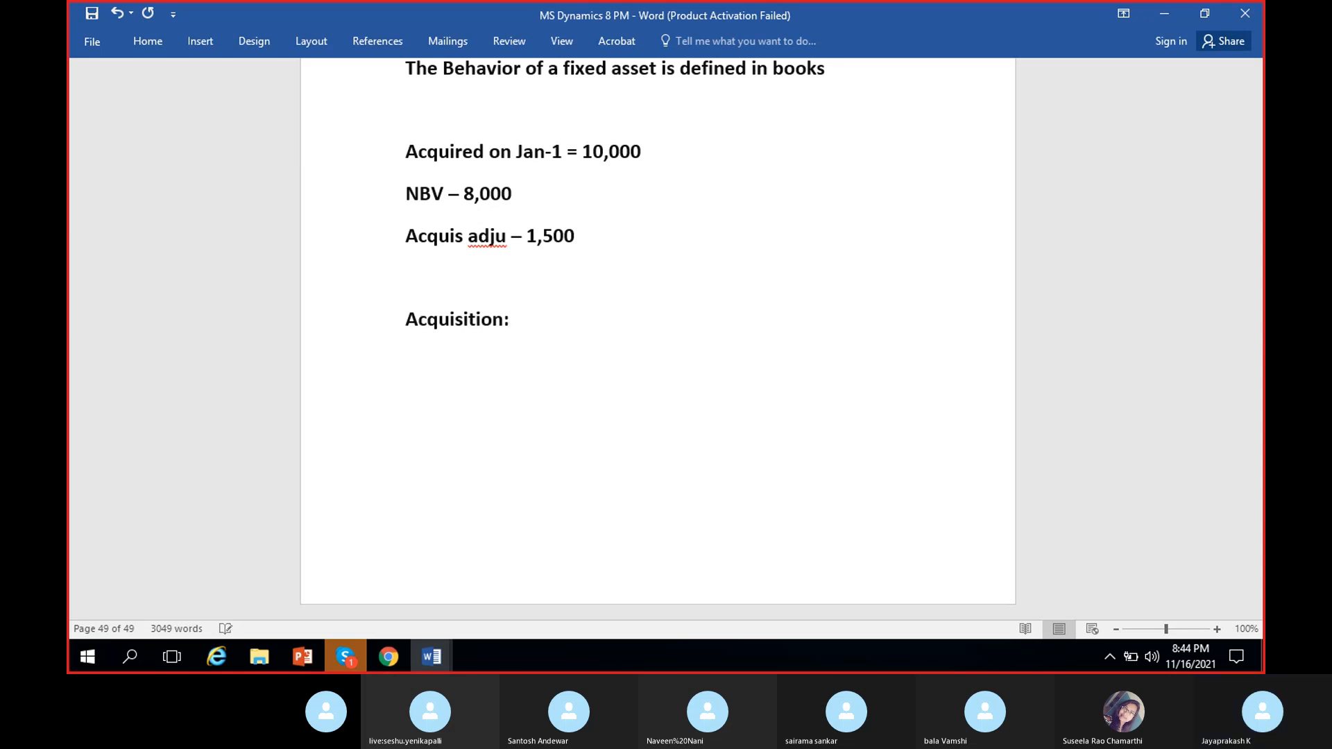
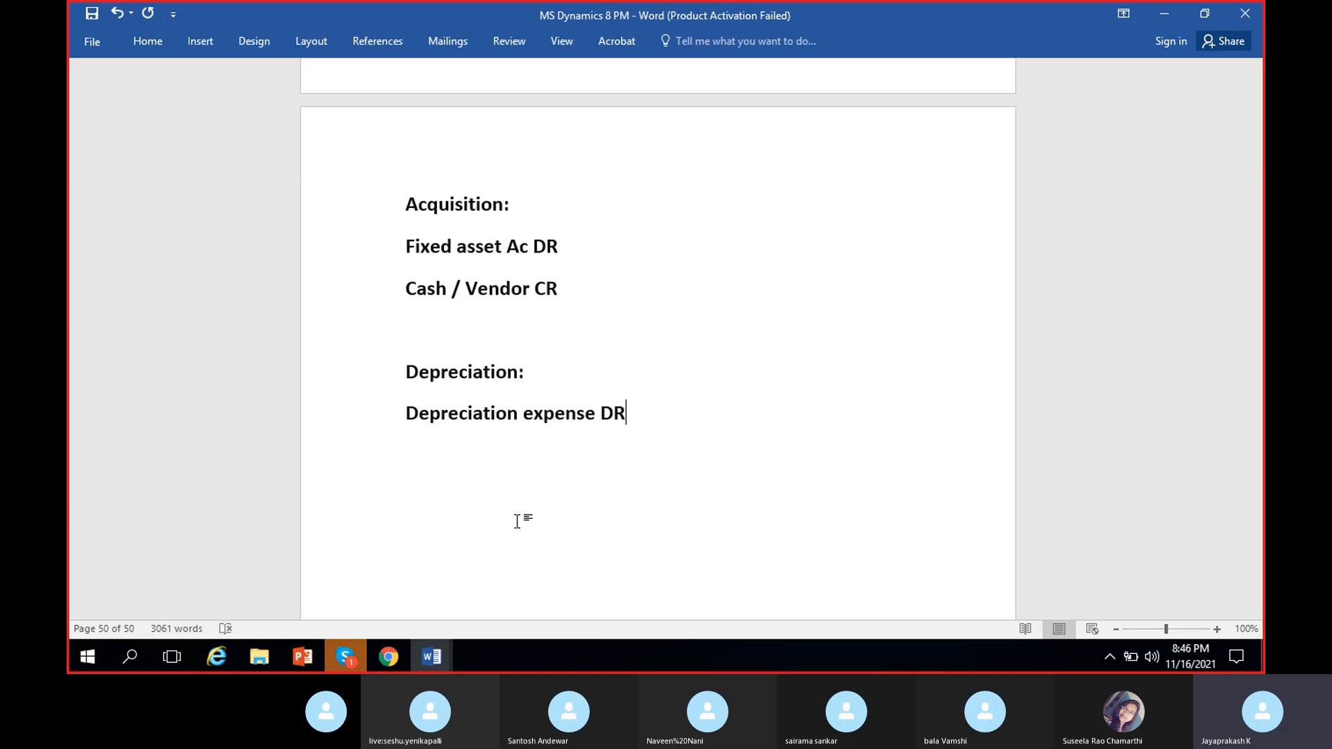
Add the line "Fixed asset CR ?" below "Depreciation expense DR" in the Depreciation entry
key("Return")
type("Fixee")
key("BackSpace")
type("d asset CR ")
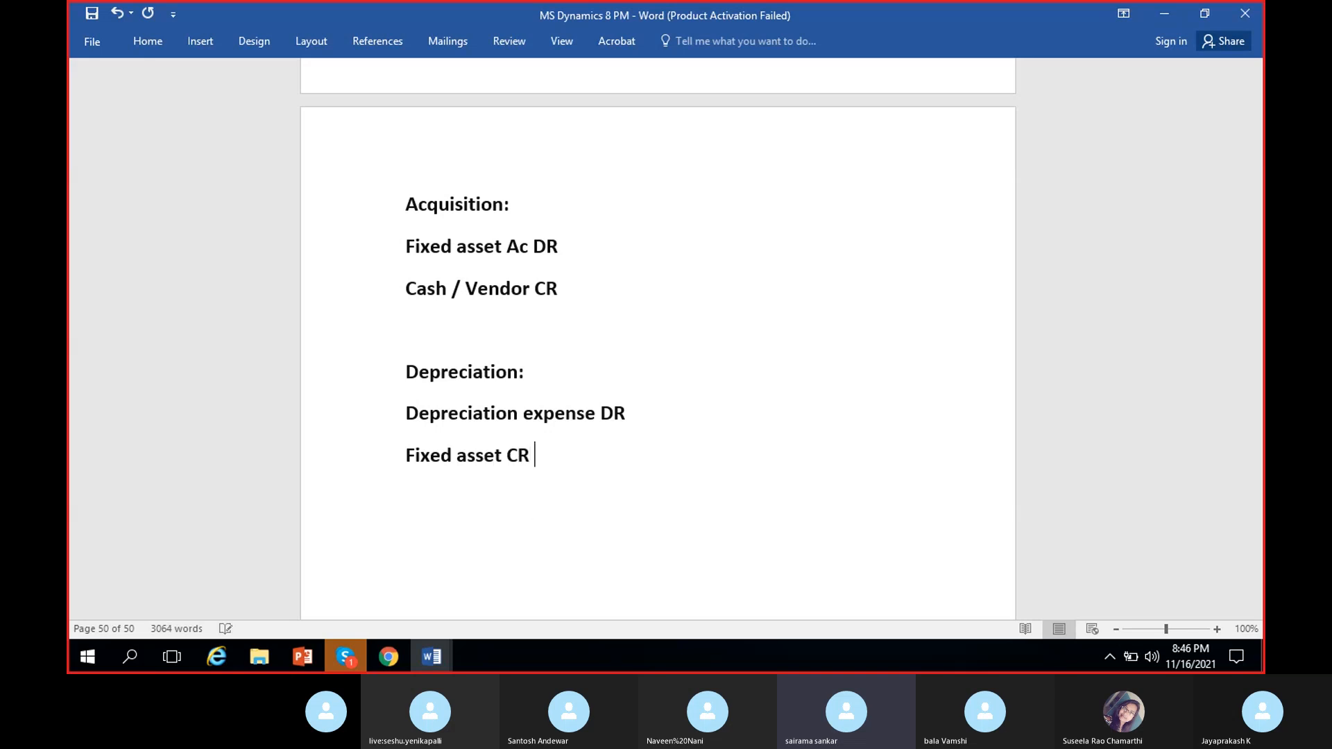
type("?")
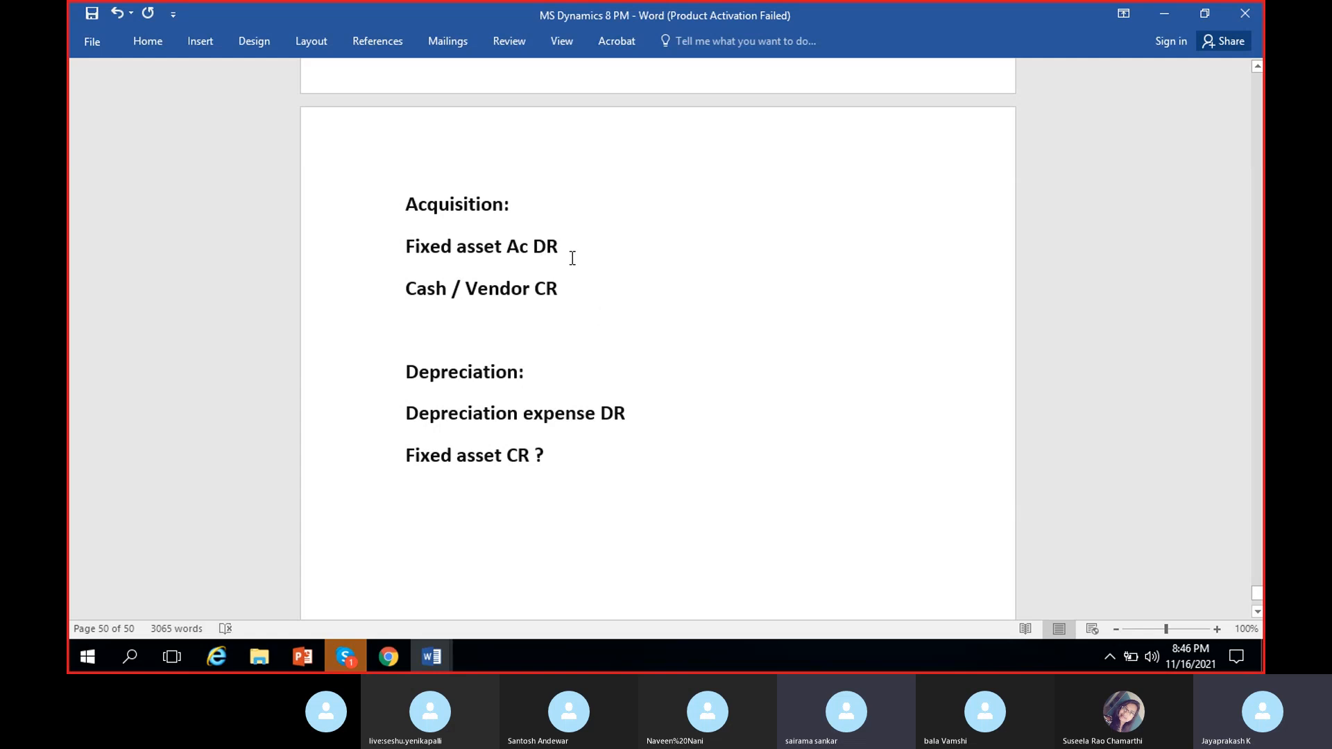
Add the amount 10,000 to the "Fixed asset Ac DR" line and copy it for the "Cash / Vendor CR" line
left_click(636, 252)
type("1")
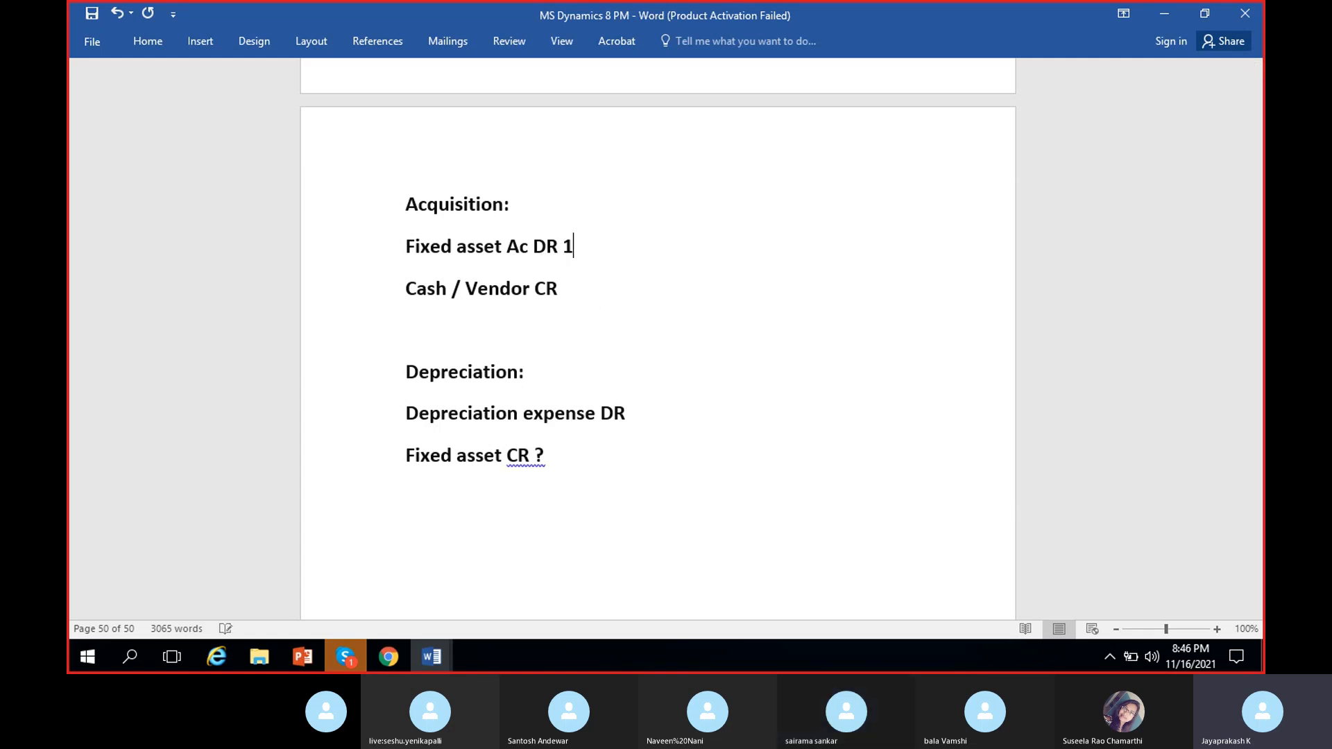
type("0,000")
left_click_drag(565, 248, 622, 250)
key("ctrl+c")
left_click(610, 279)
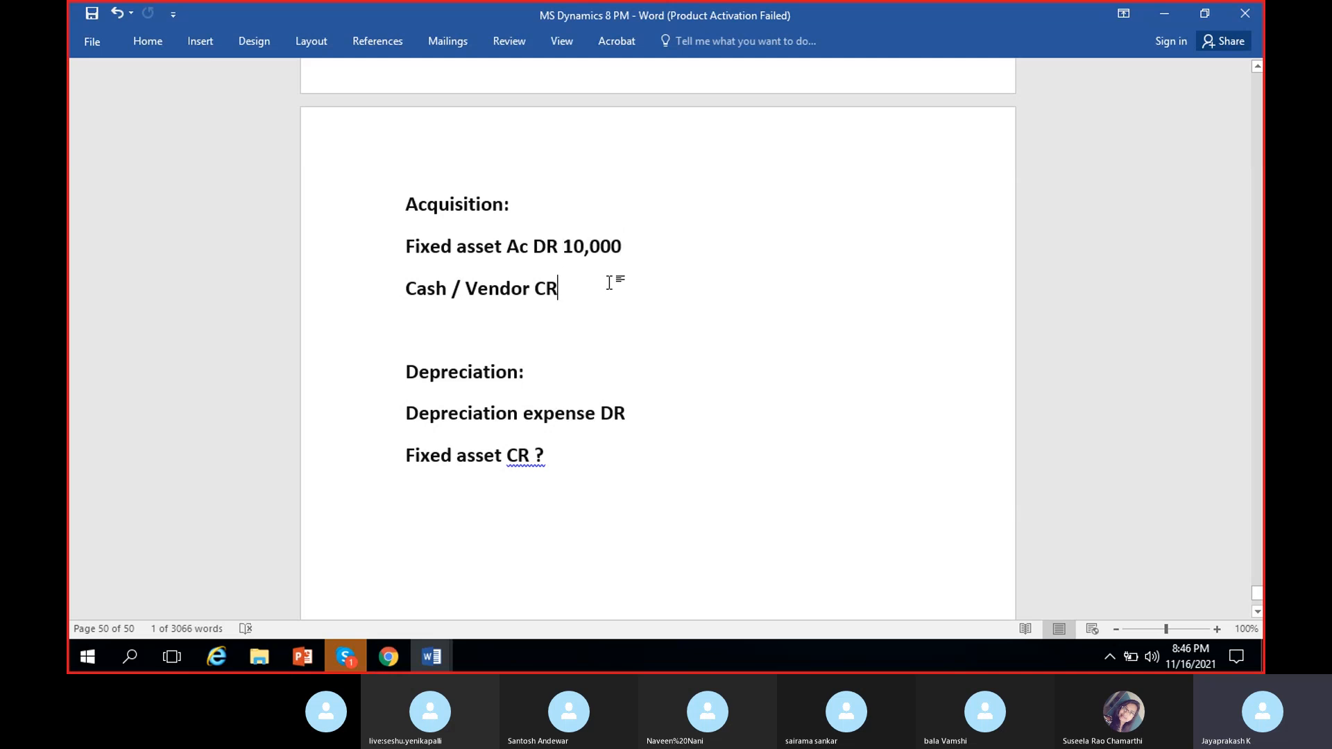
Add the amount 10,000 to the Cash / Vendor CR line and 100 to the Depreciation expense DR line
key("ctrl+v")
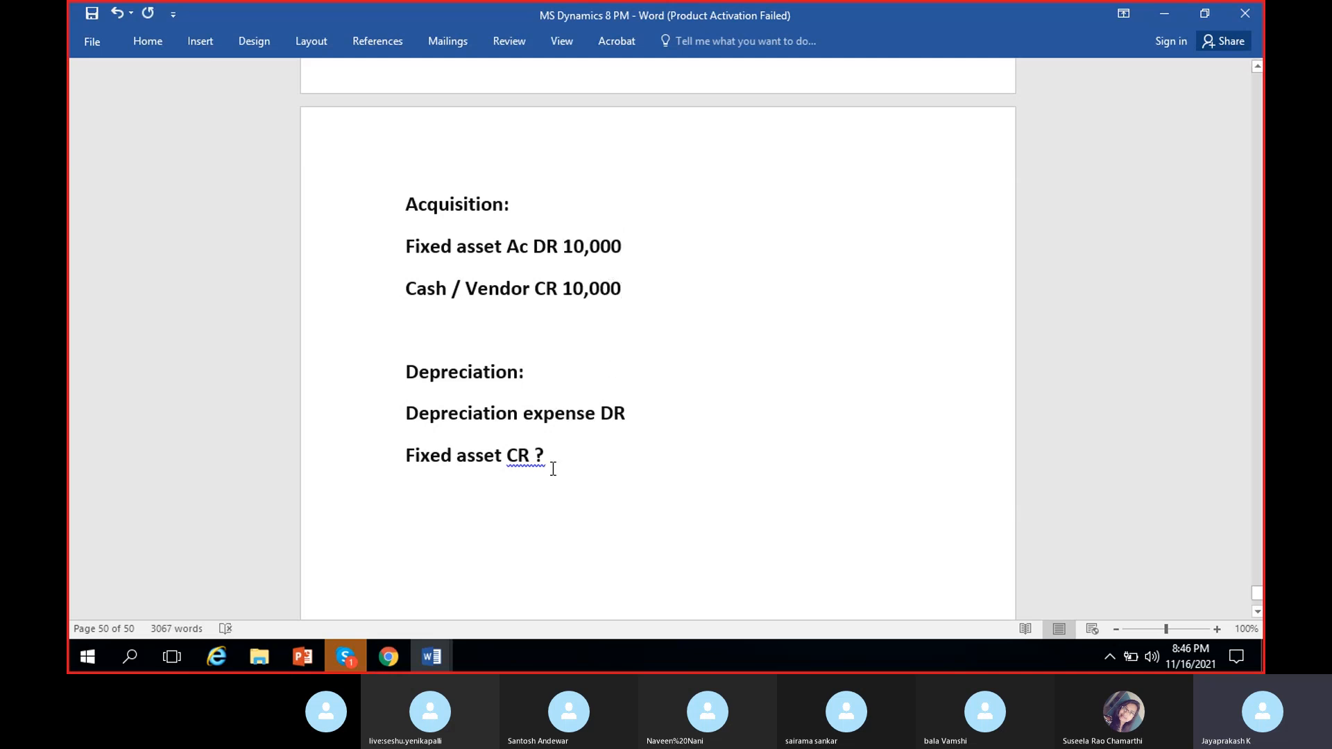
left_click(666, 413)
type("100")
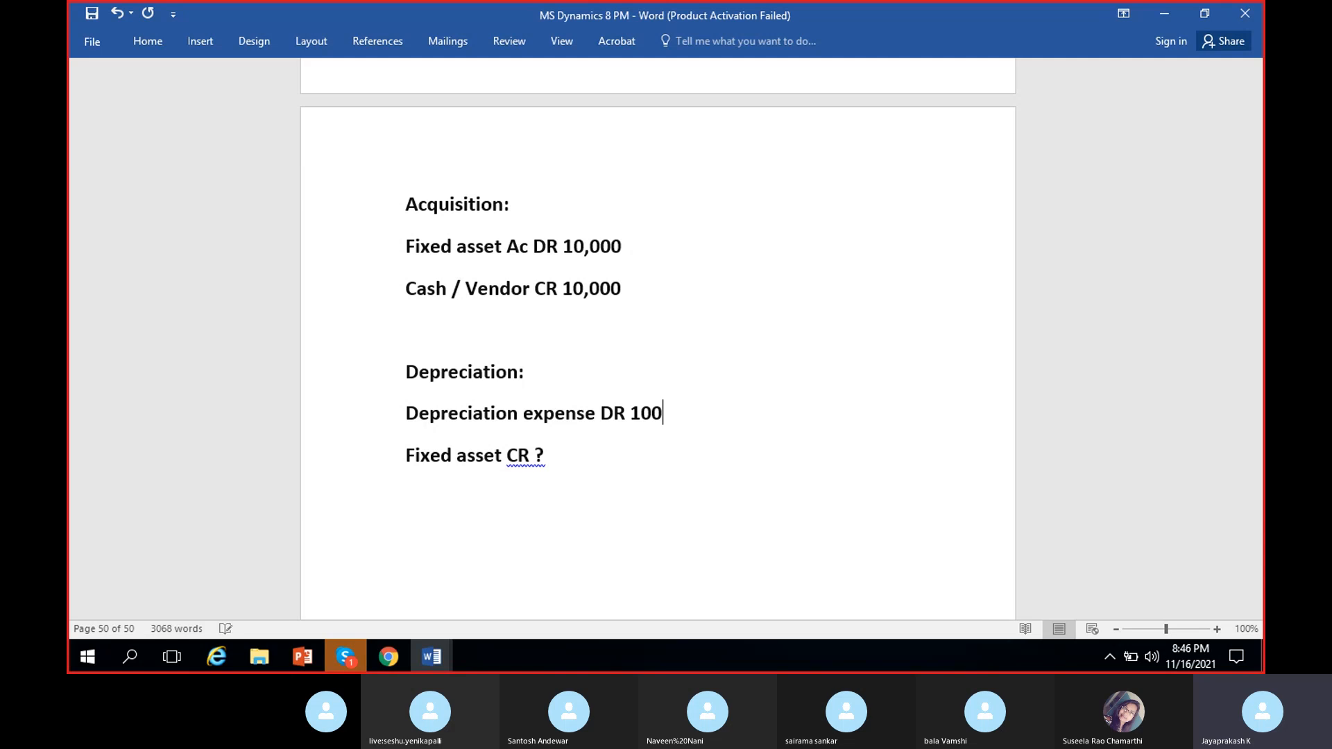
Add the amount 100 to the "Fixed asset CR ?" line under Depreciation
left_click(638, 490)
type("100")
key("Left")
key("Left")
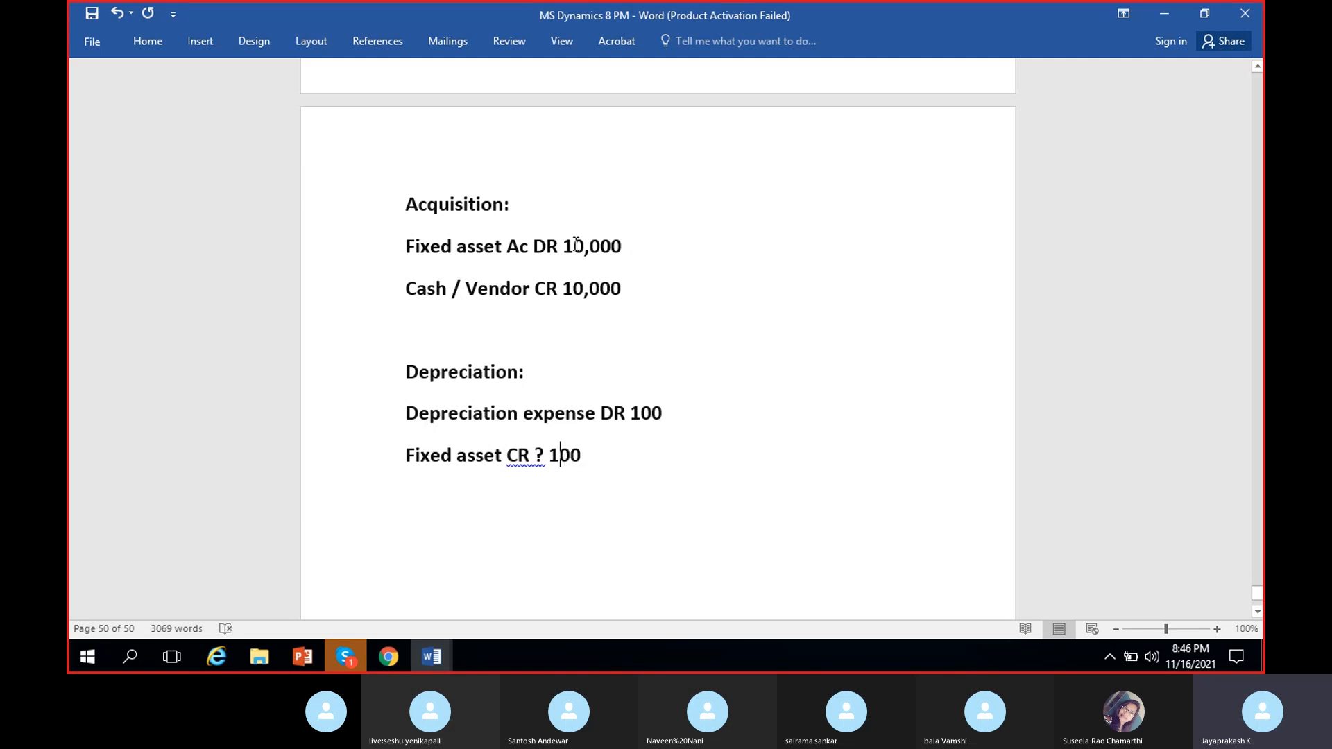
Replace the fixed asset credit line under Depreciation with "Accumulated depreciation CR 100"
triple_click(584, 457)
type("Accu")
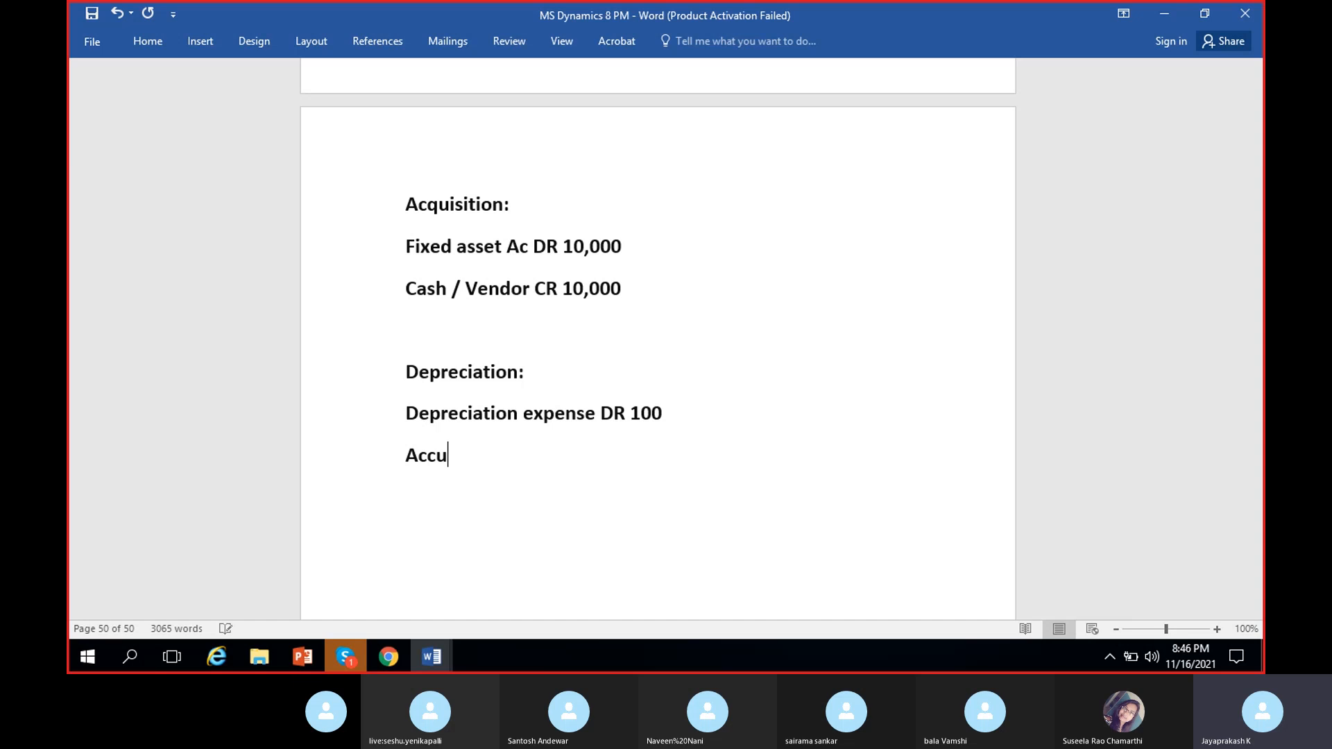
type("mulated depreciation")
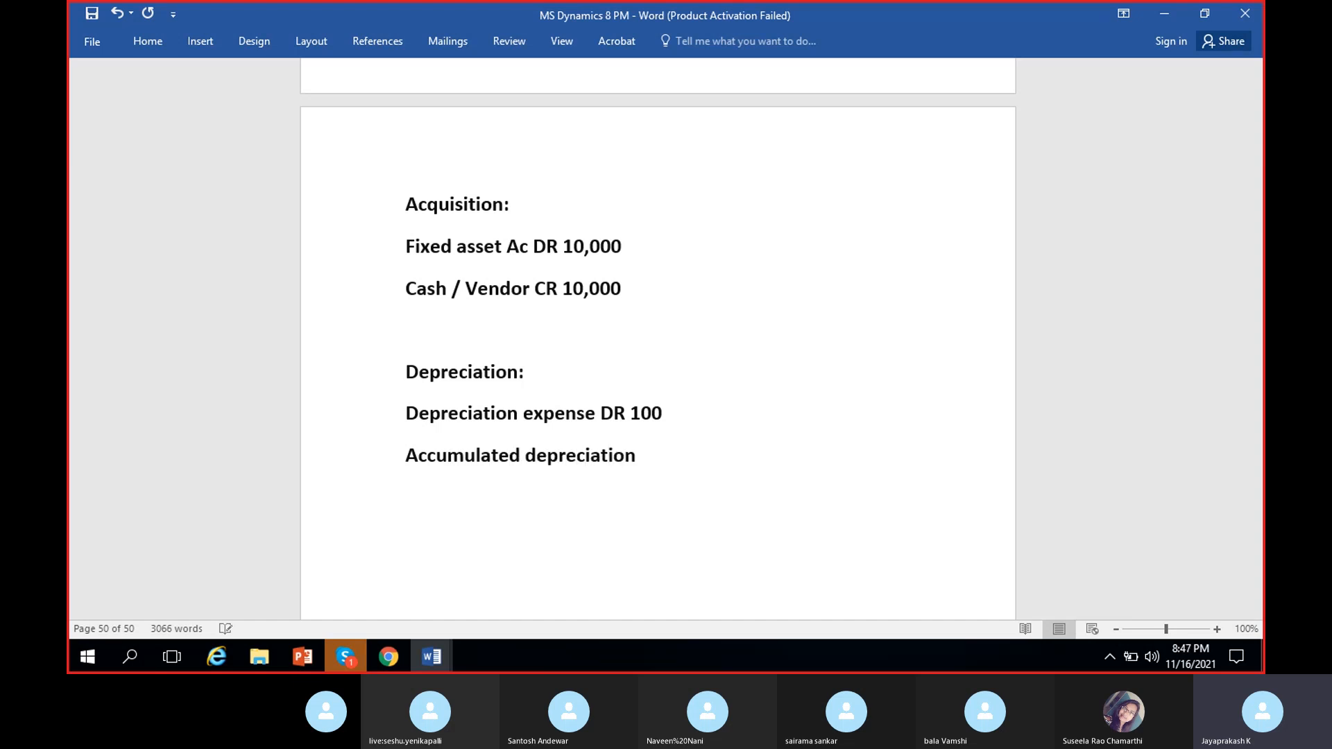
type(" CR 100")
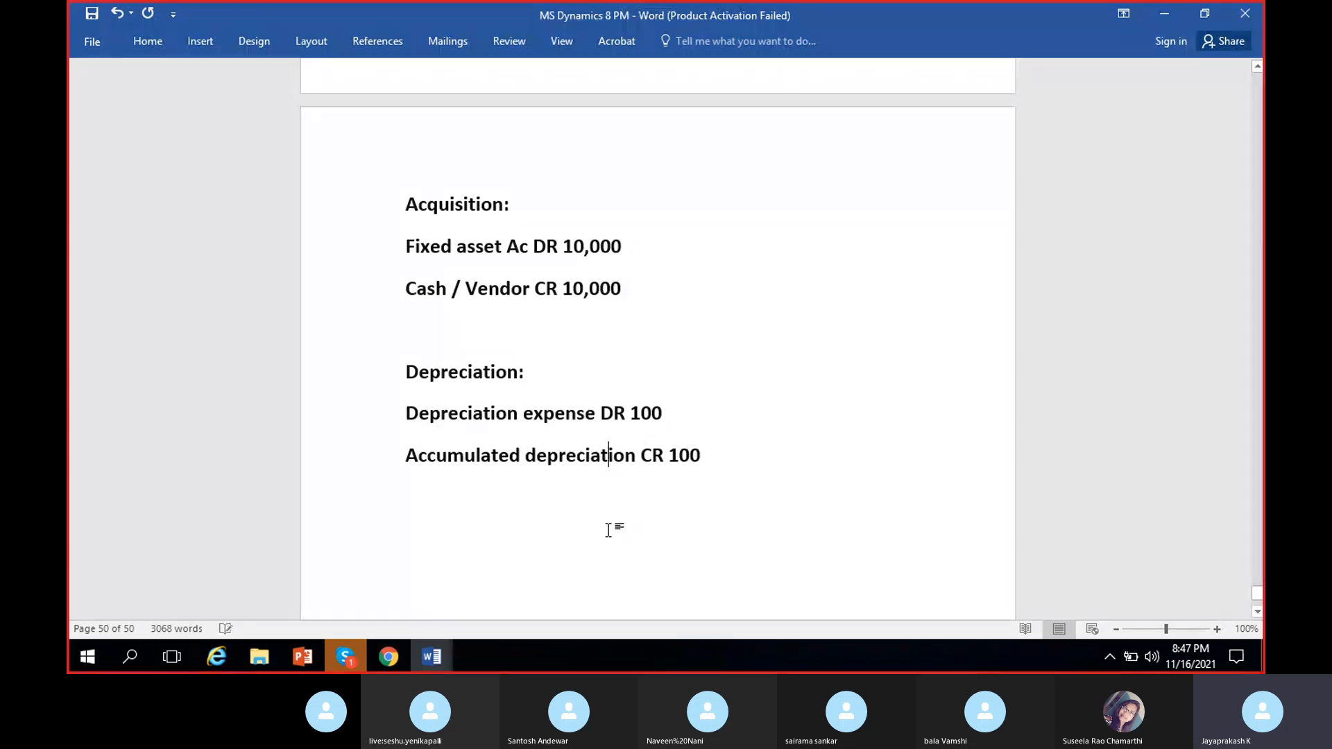
Compare the accumulated depreciation credit line with the fixed asset debit line under Acquisition, highlighting each one in turn
left_click(438, 460)
left_click_drag(409, 463, 655, 459)
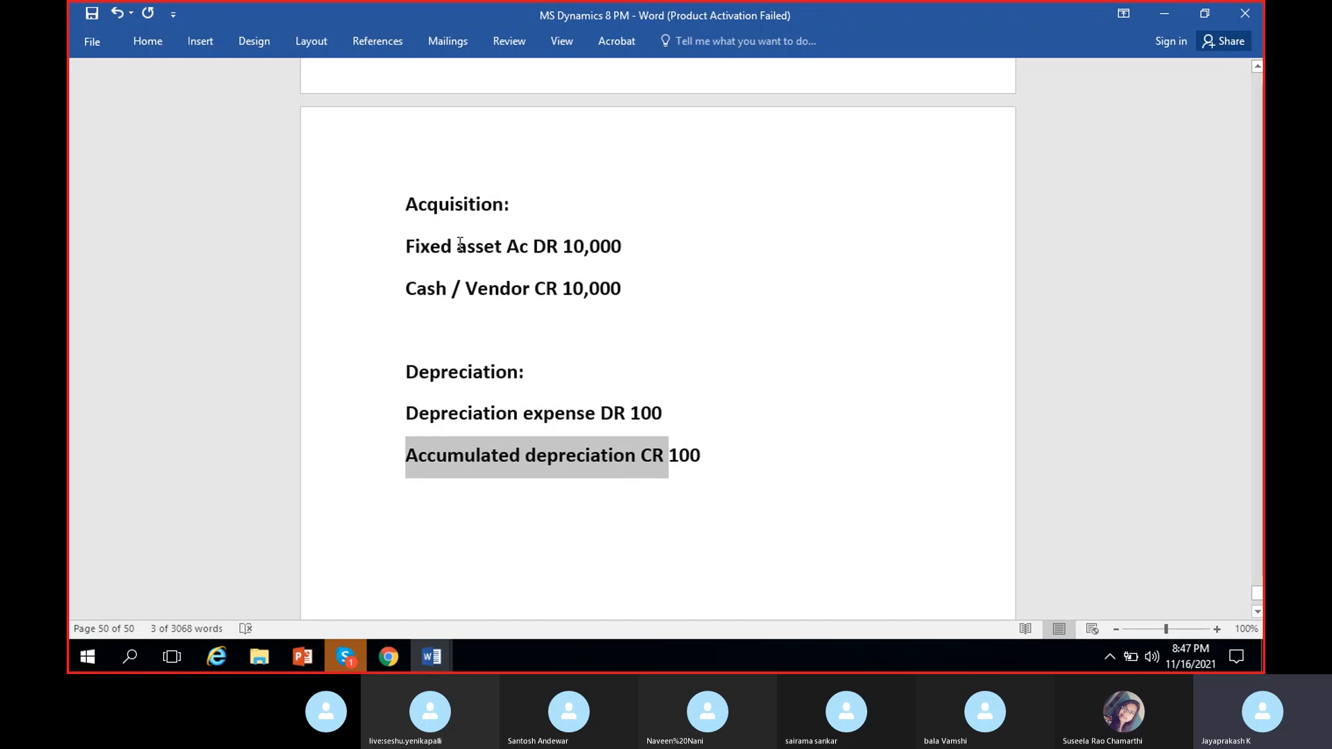
left_click_drag(415, 456, 692, 455)
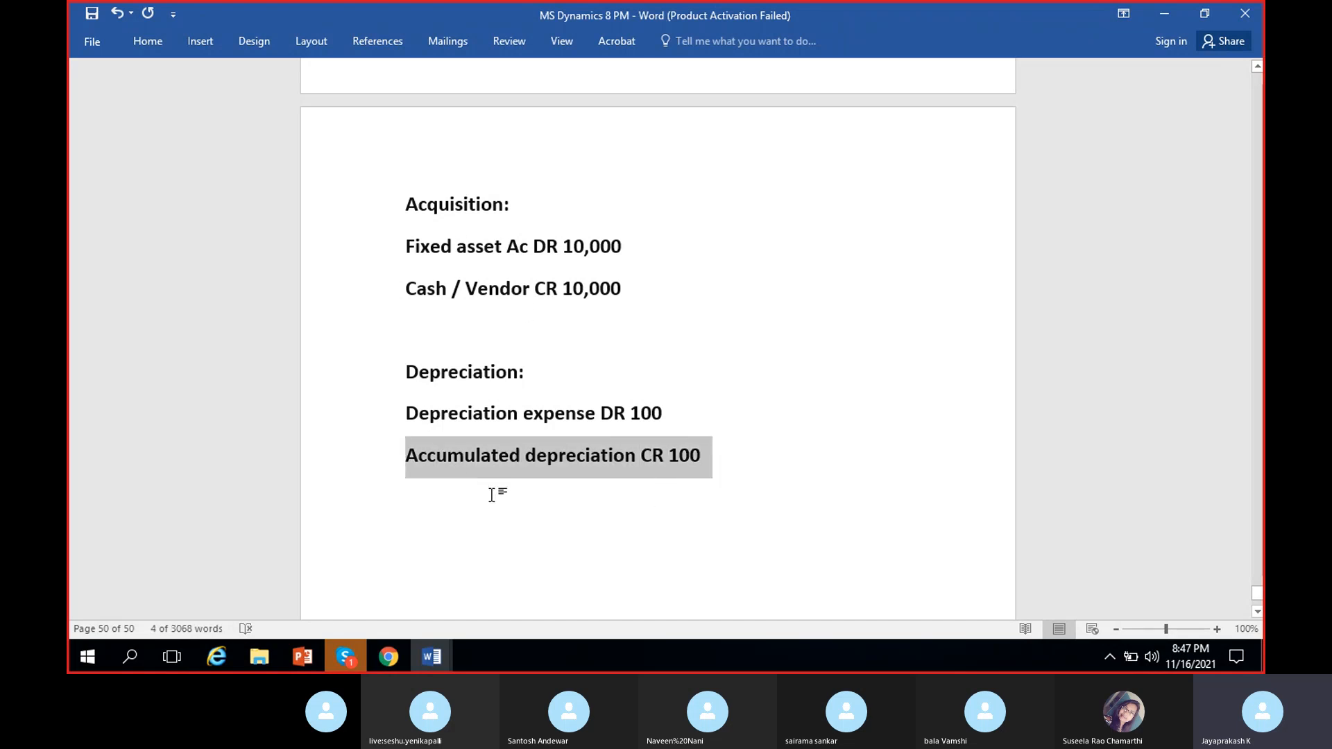
left_click(452, 456)
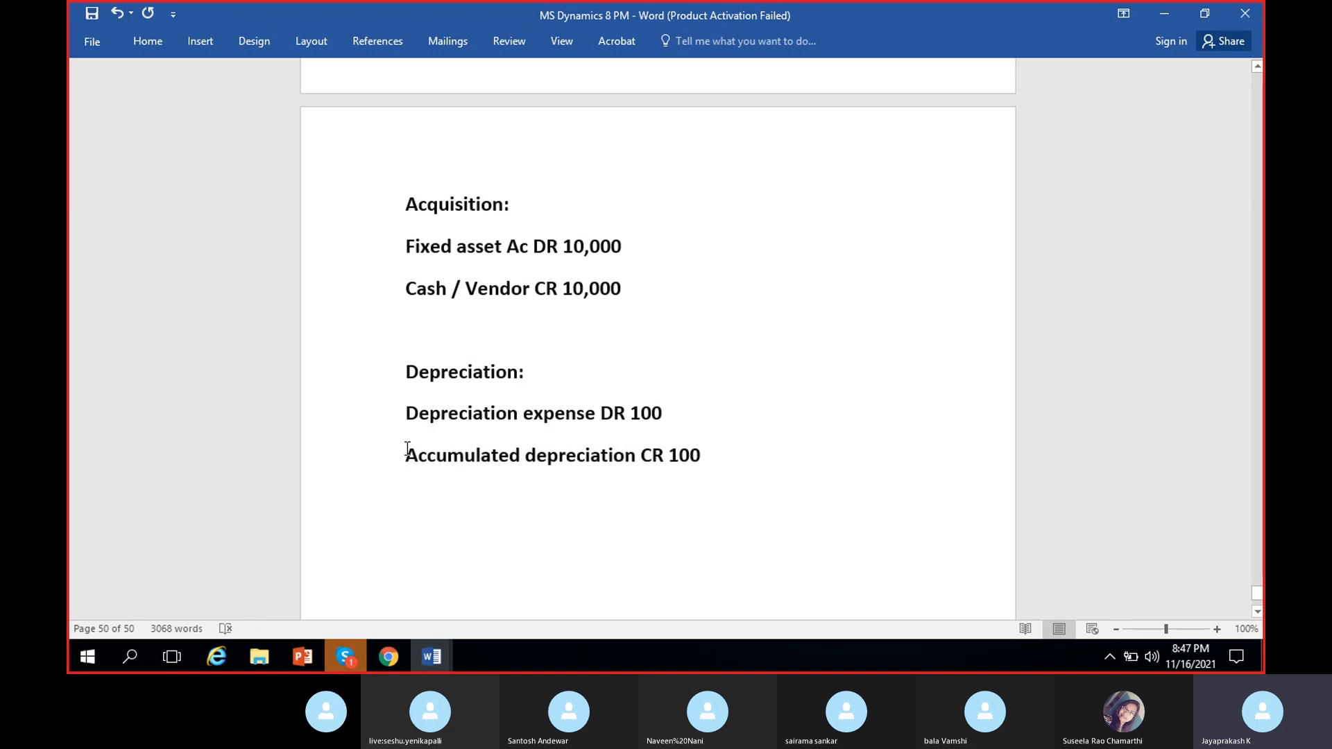
left_click_drag(405, 243, 607, 239)
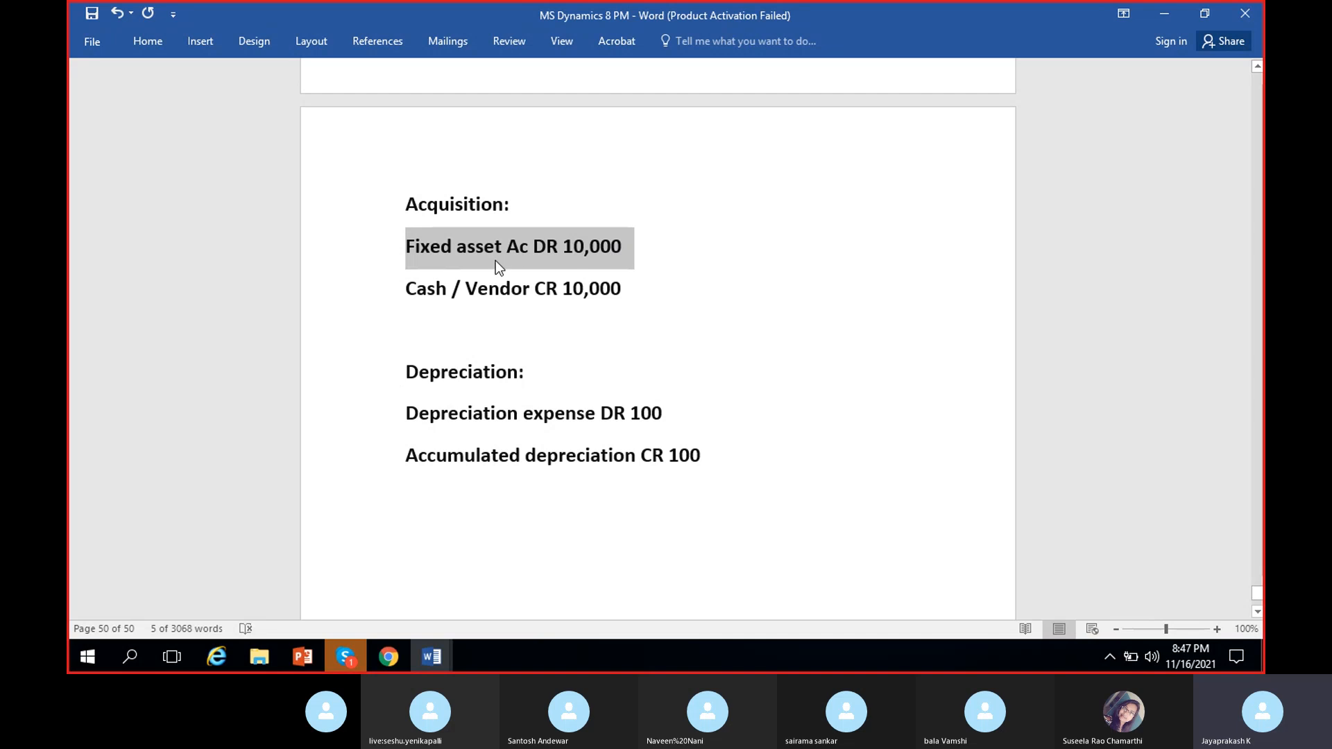
left_click_drag(406, 456, 677, 457)
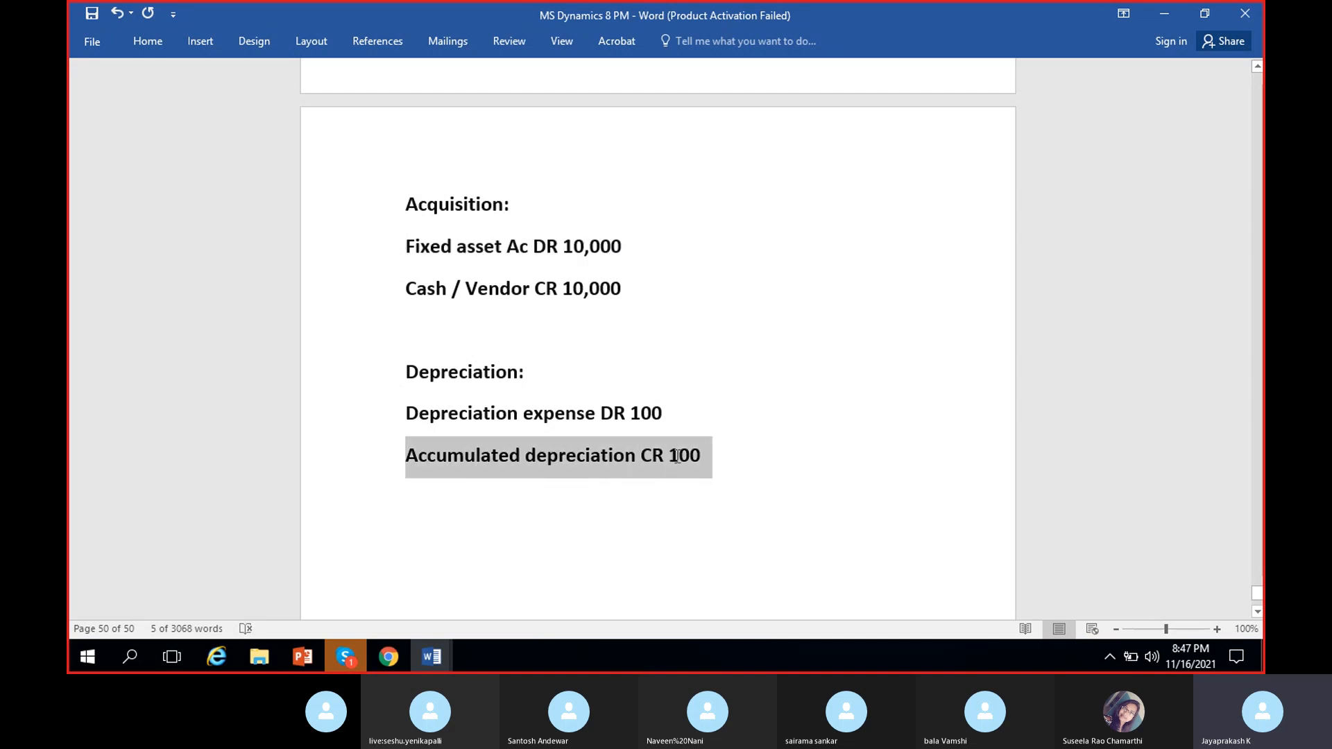
left_click_drag(406, 457, 703, 454)
left_click(672, 455)
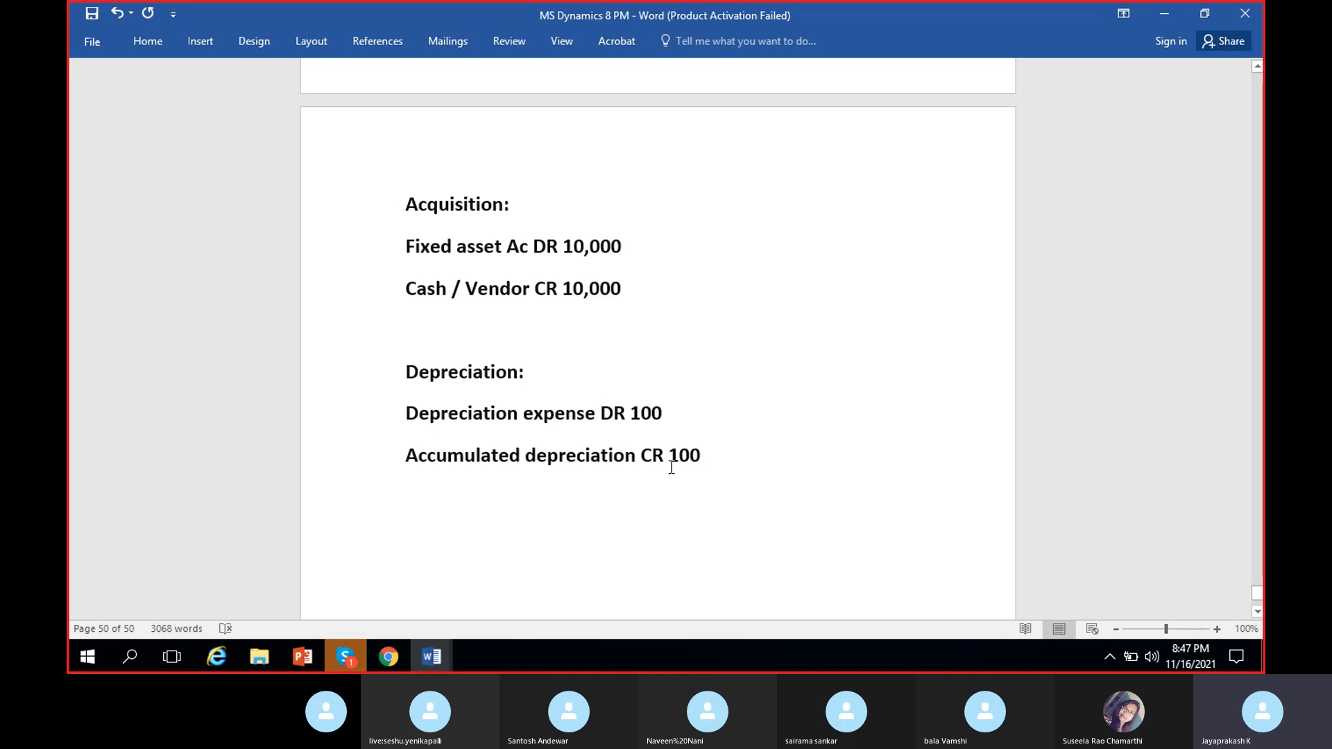
left_click_drag(406, 246, 628, 243)
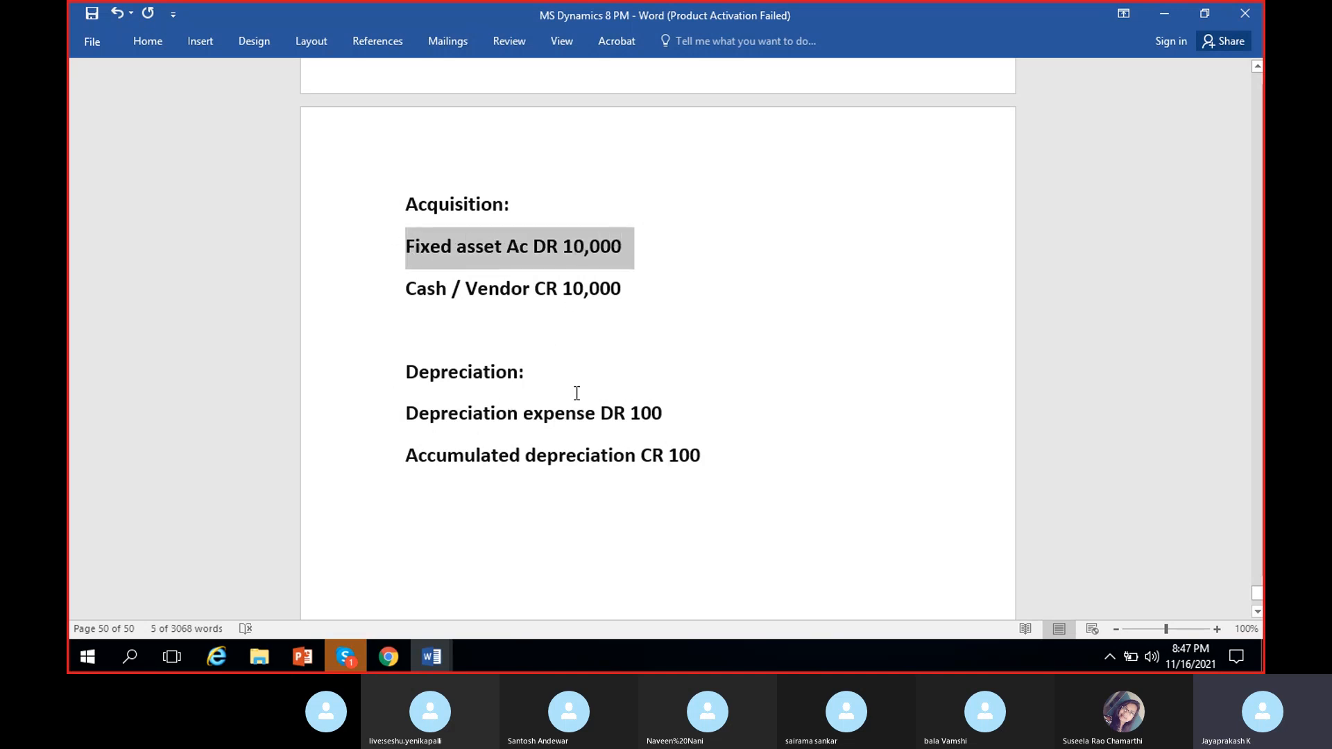
left_click(671, 455)
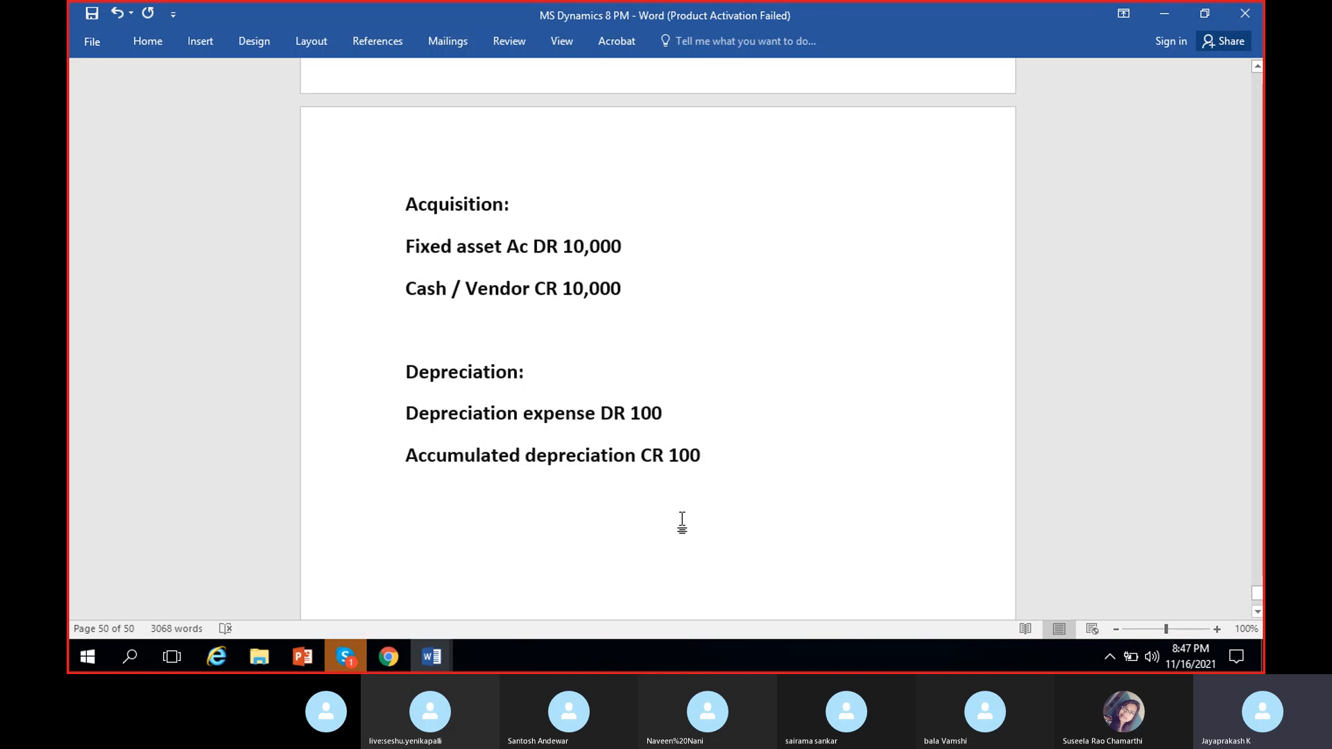
triple_click(690, 455)
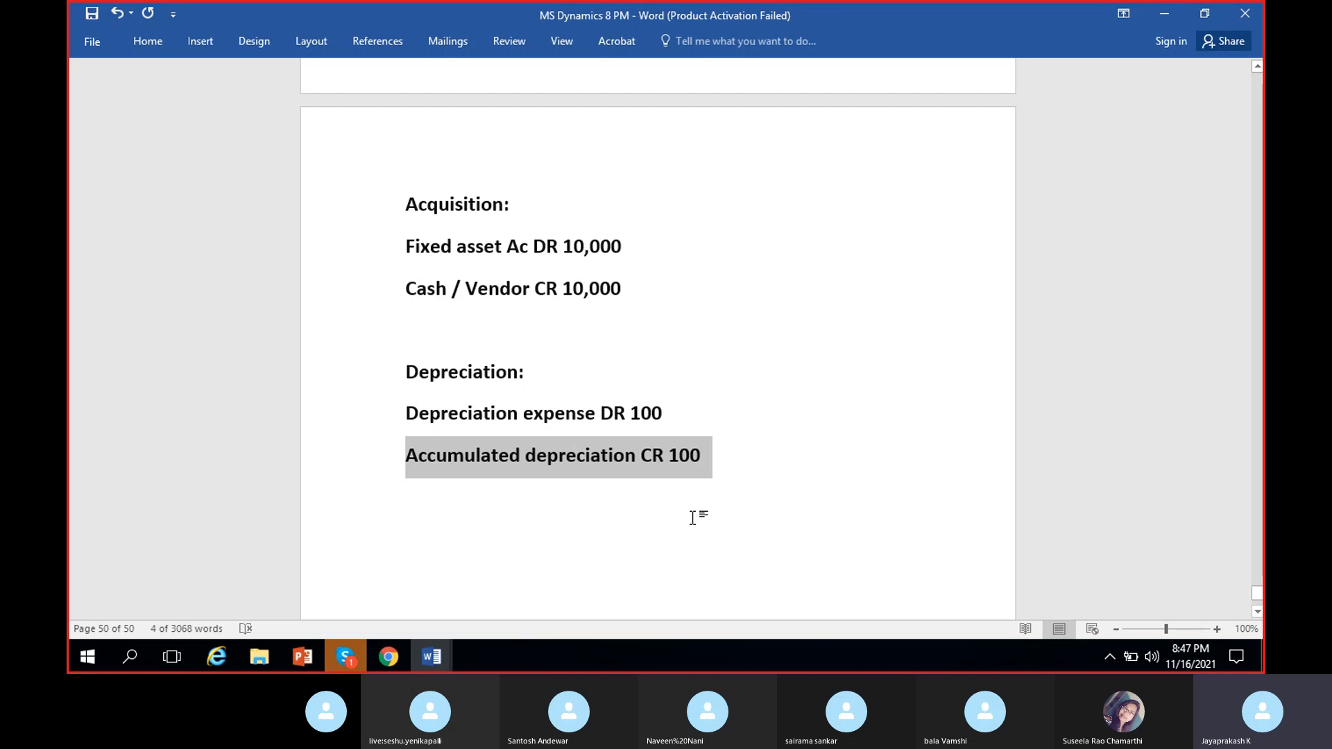
left_click(679, 479)
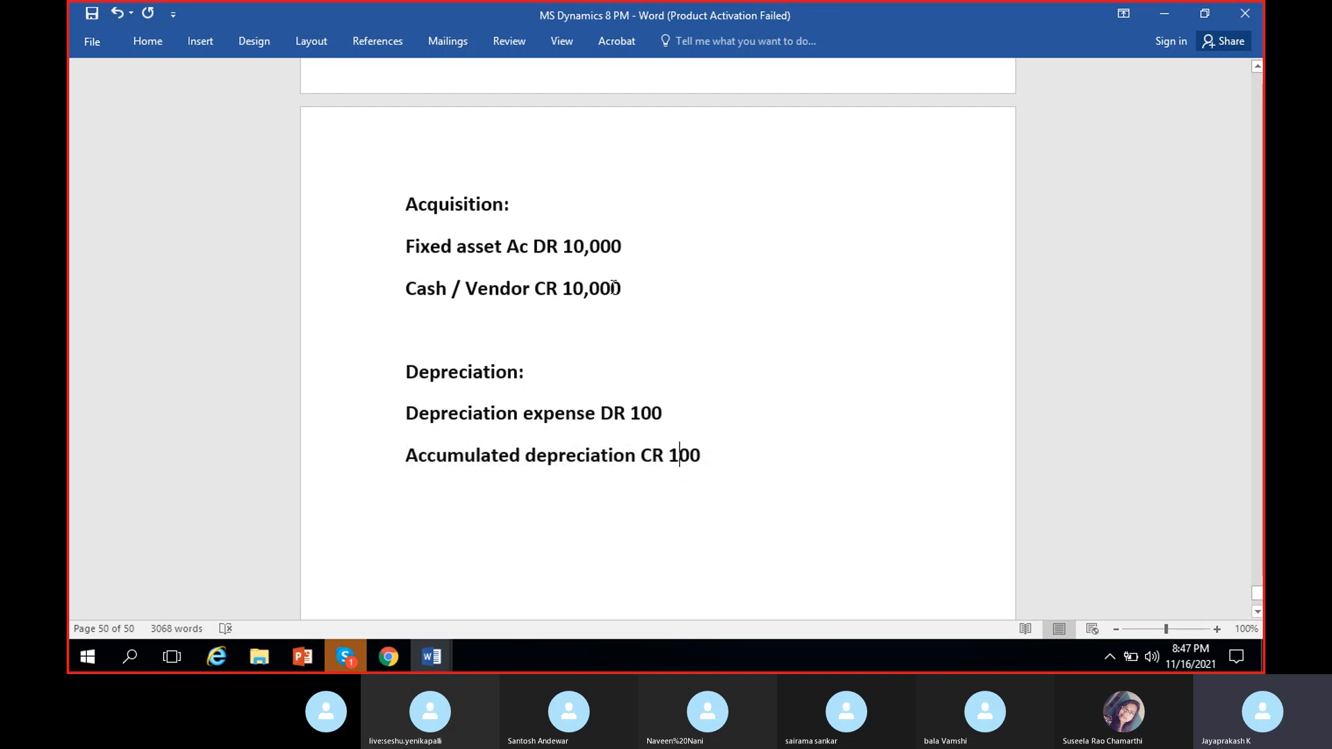
triple_click(629, 246)
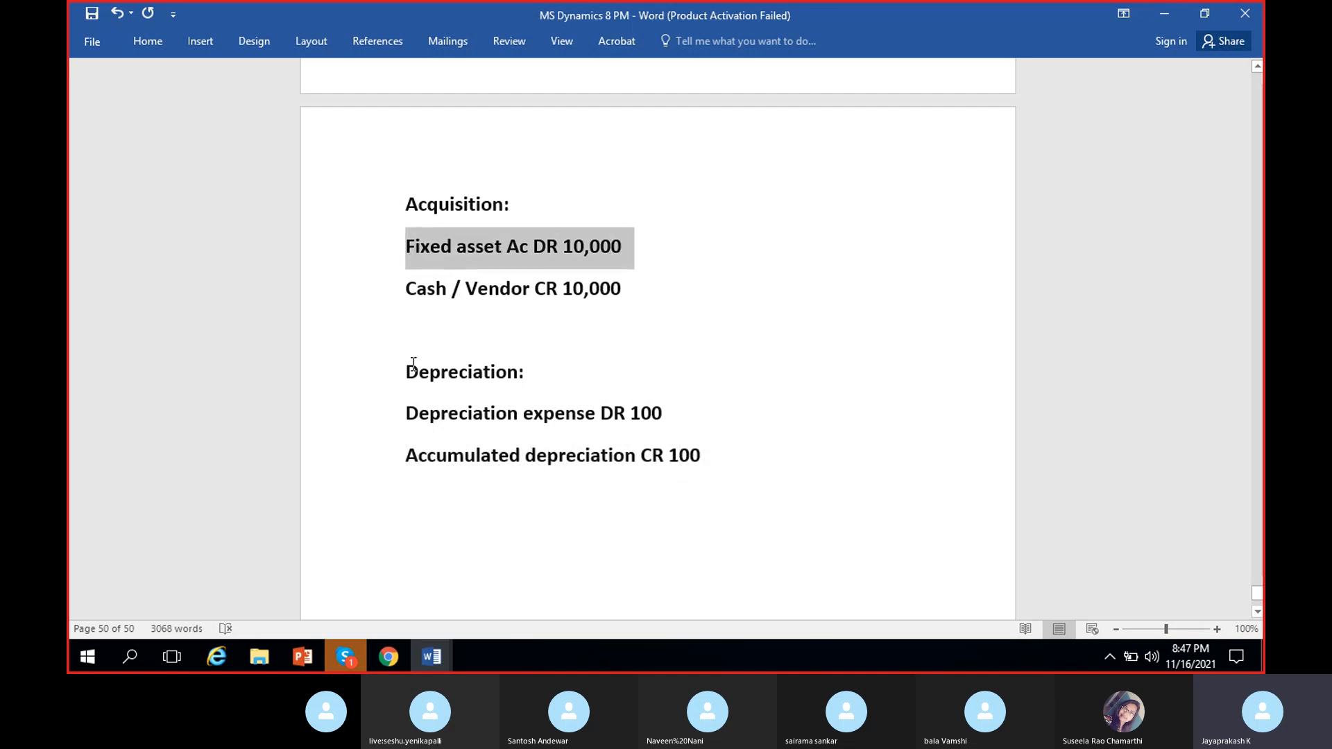
left_click_drag(399, 454, 741, 452)
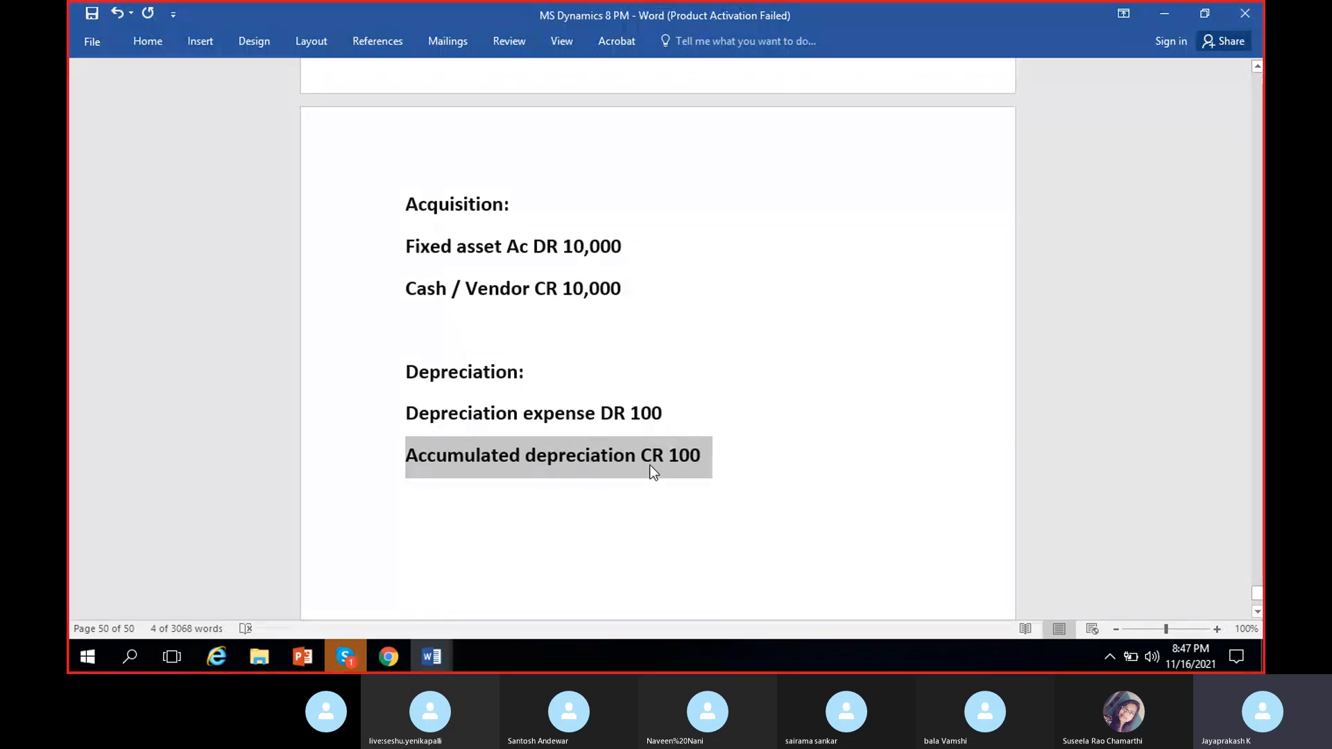
left_click(681, 455)
left_click(546, 456)
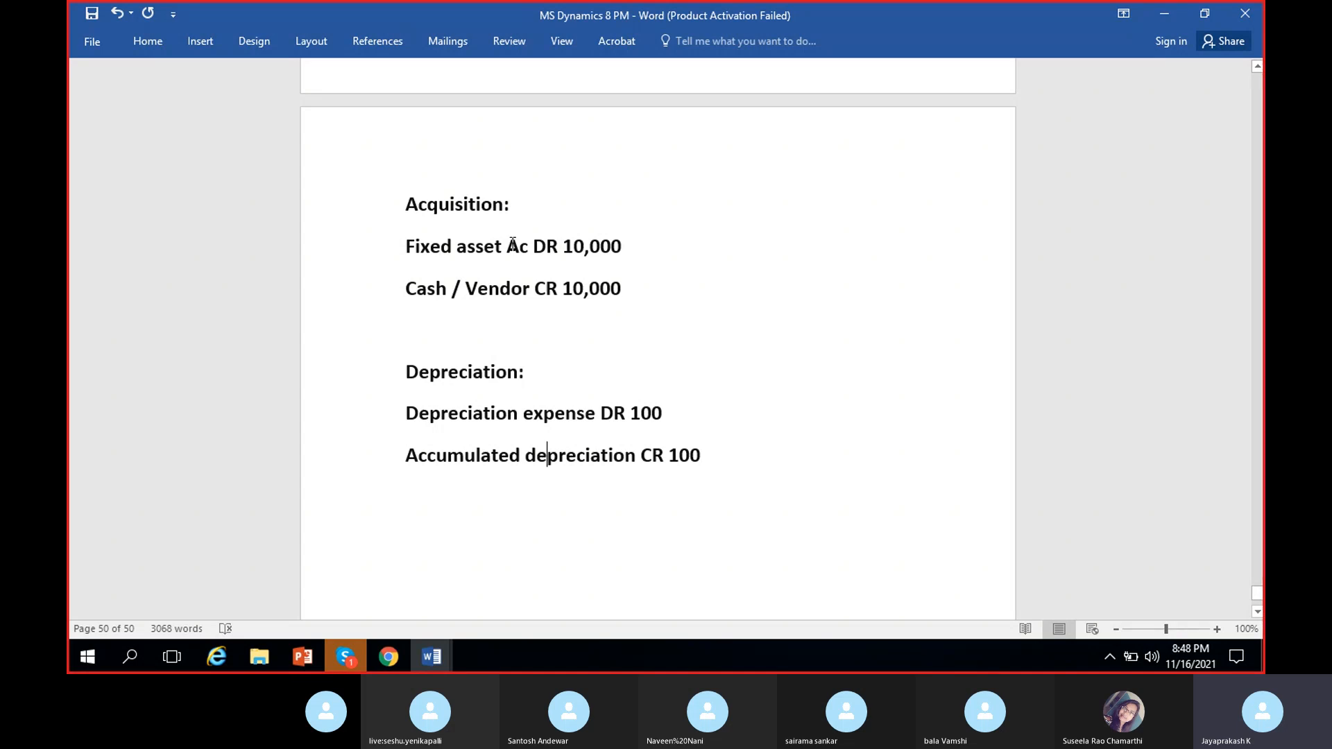
left_click_drag(710, 455, 447, 455)
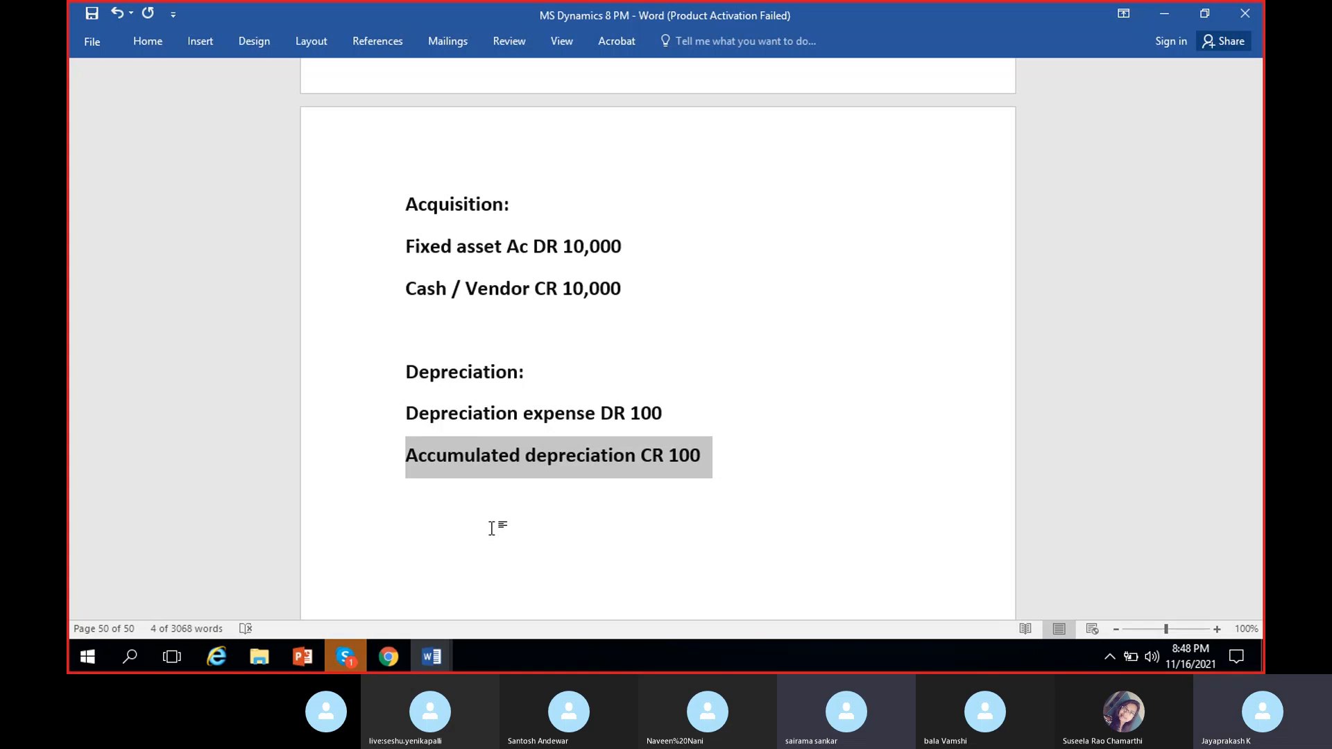
Try a minus sign in front of the accumulated depreciation amount and remove it again
left_click(670, 459)
type("-")
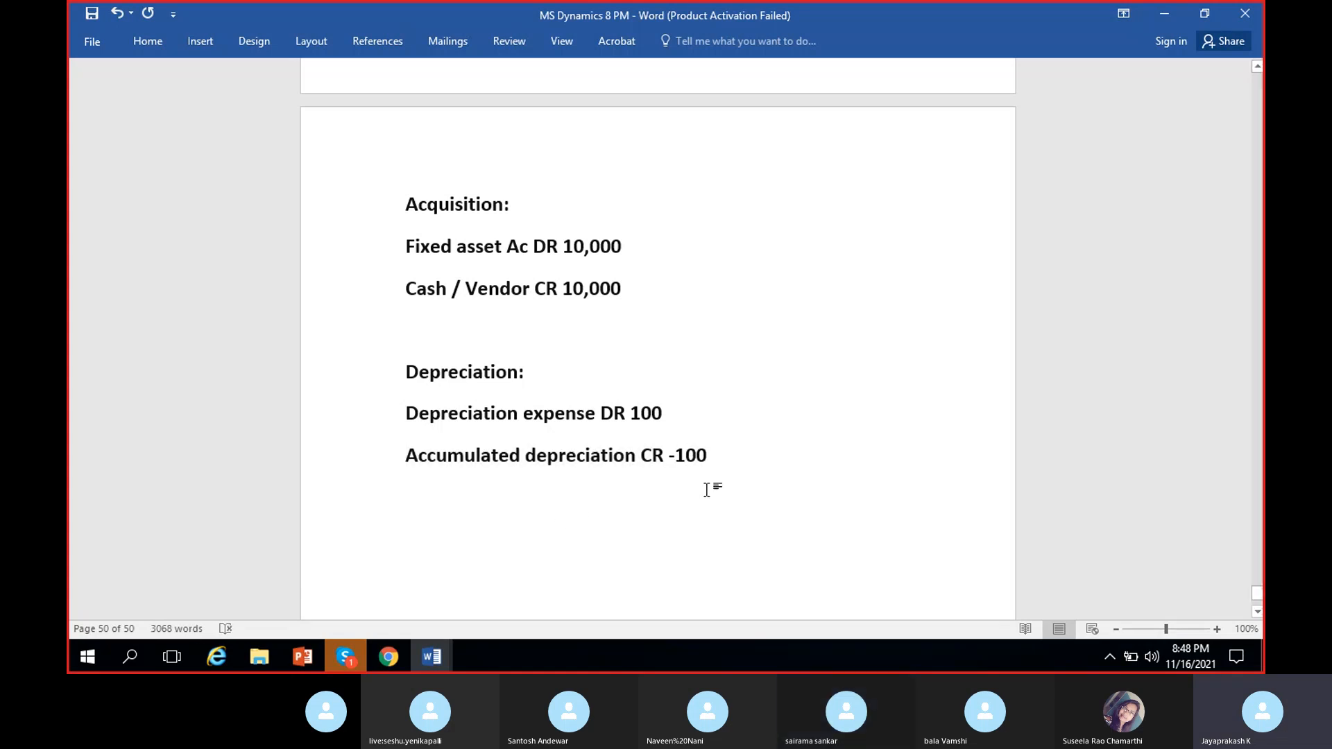
left_click_drag(671, 463, 698, 460)
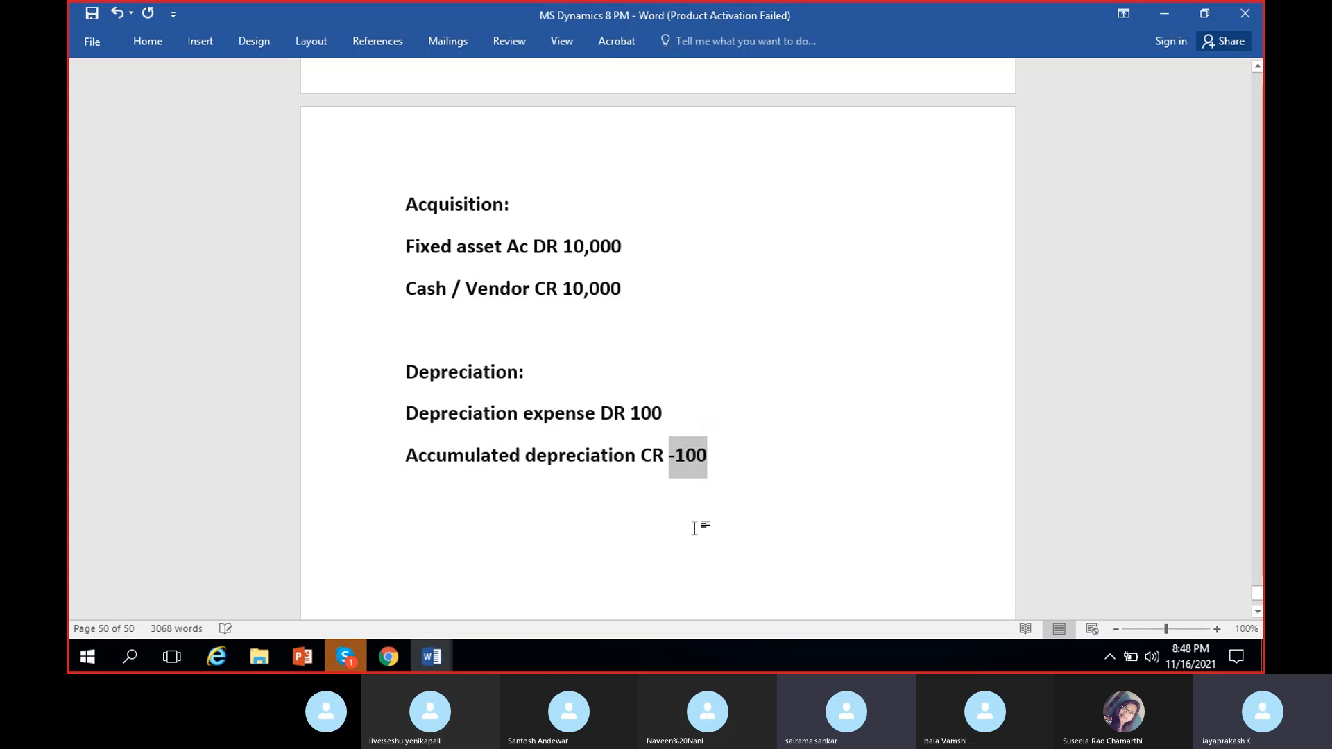
left_click(677, 472)
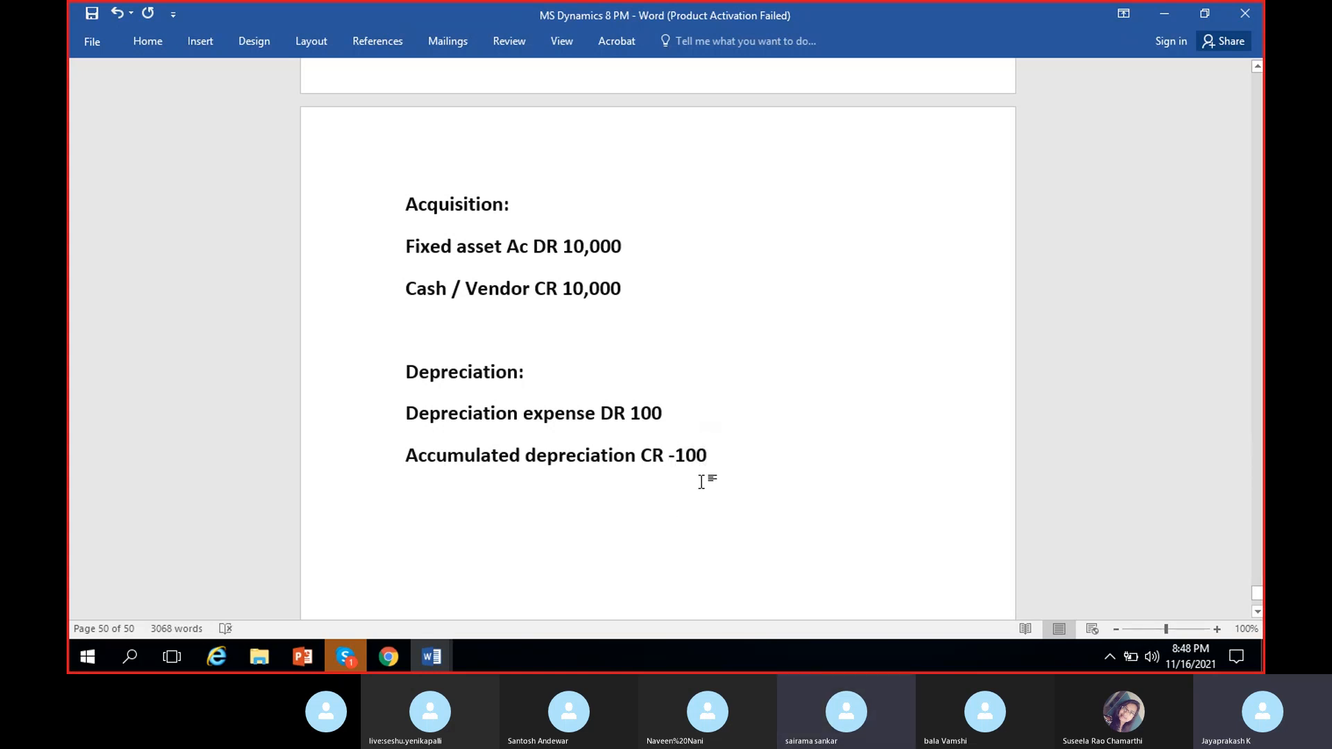
key("BackSpace")
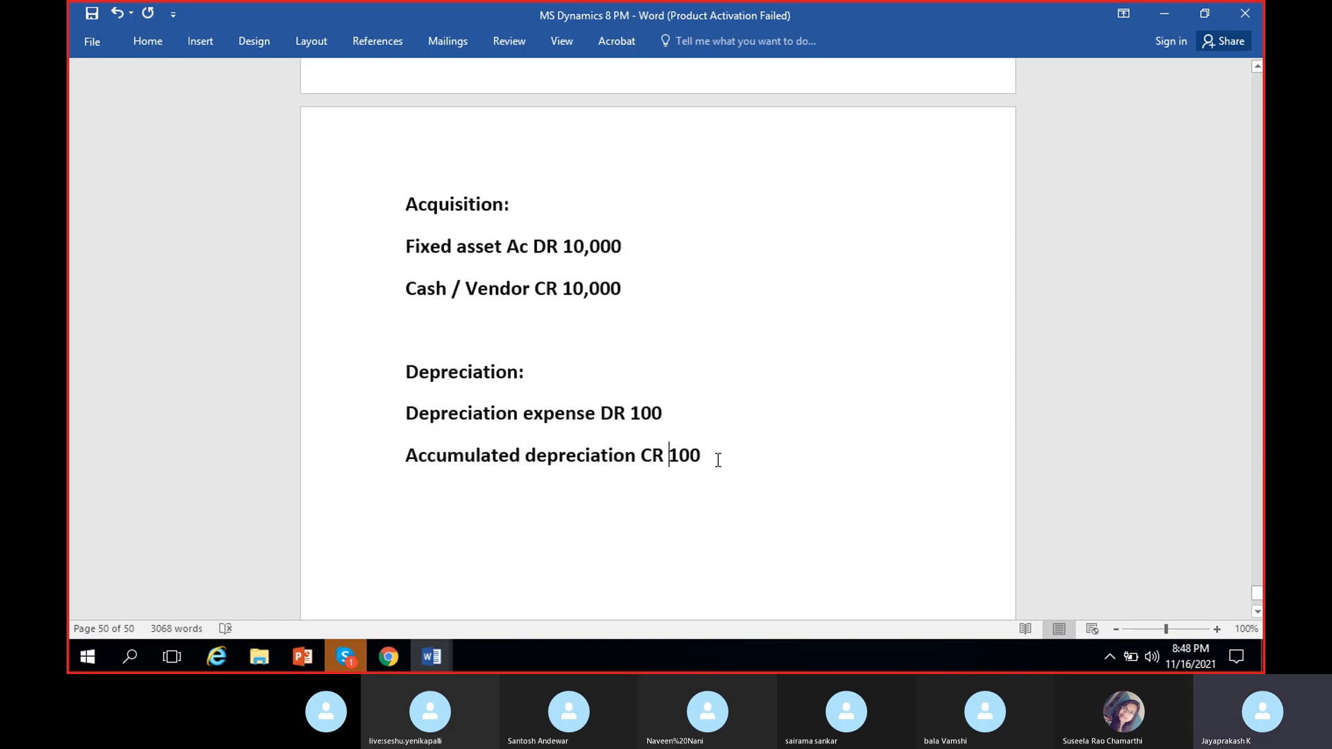
left_click_drag(718, 458, 431, 458)
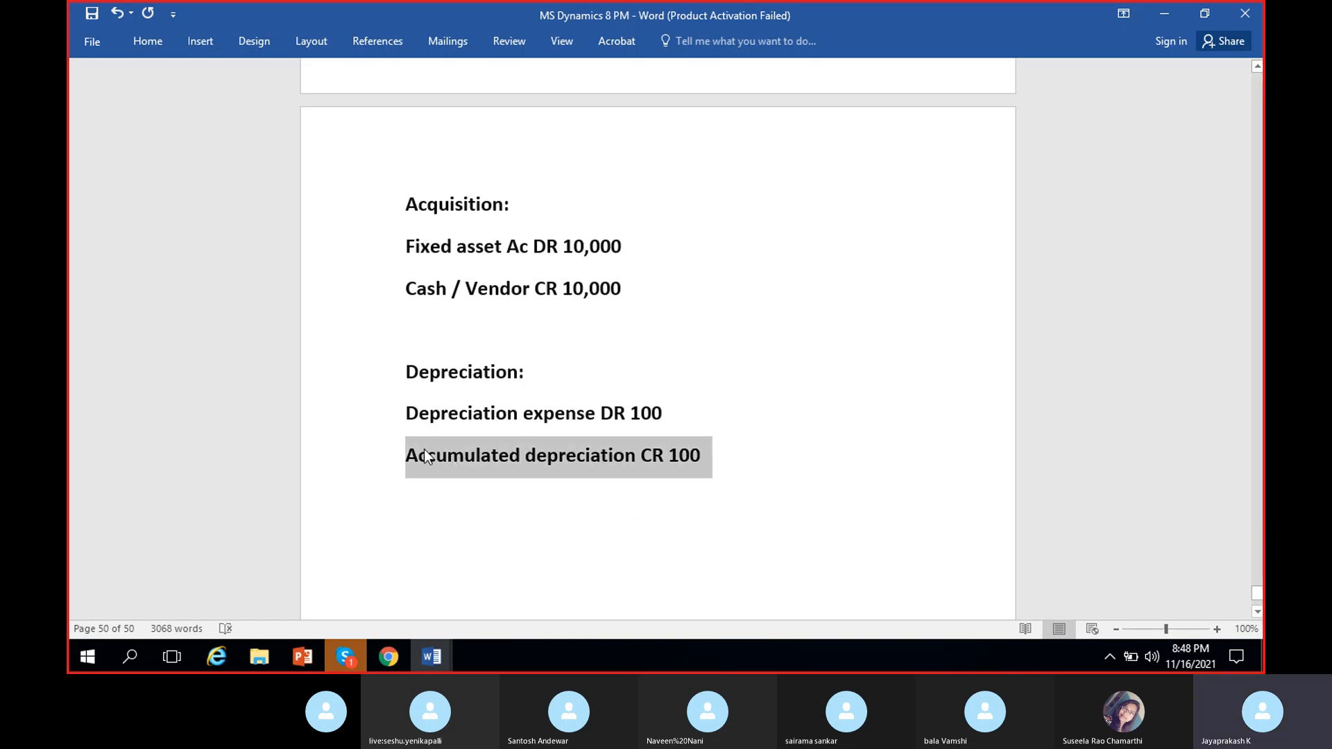
left_click(441, 497)
left_click_drag(717, 457, 408, 431)
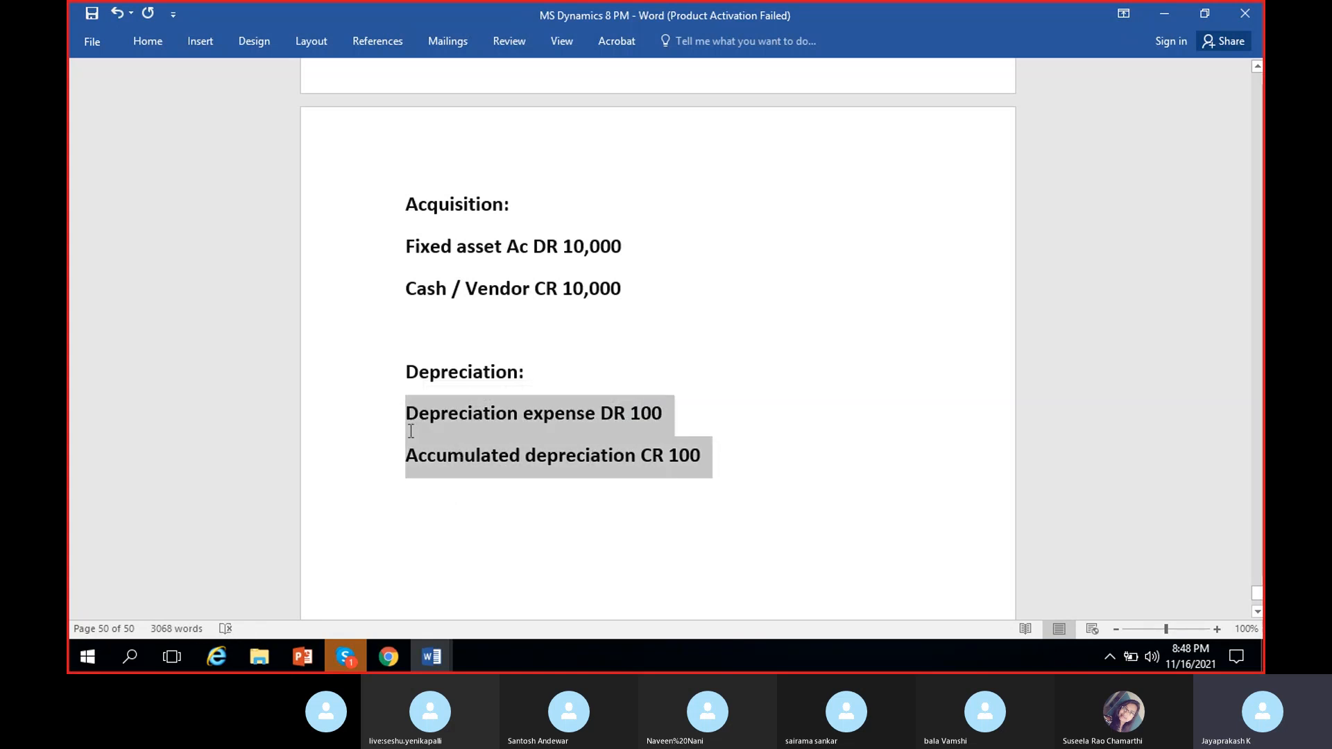
Add the heading "Write up of asset:" below the depreciation entries, separated from them by a blank line
left_click(751, 465)
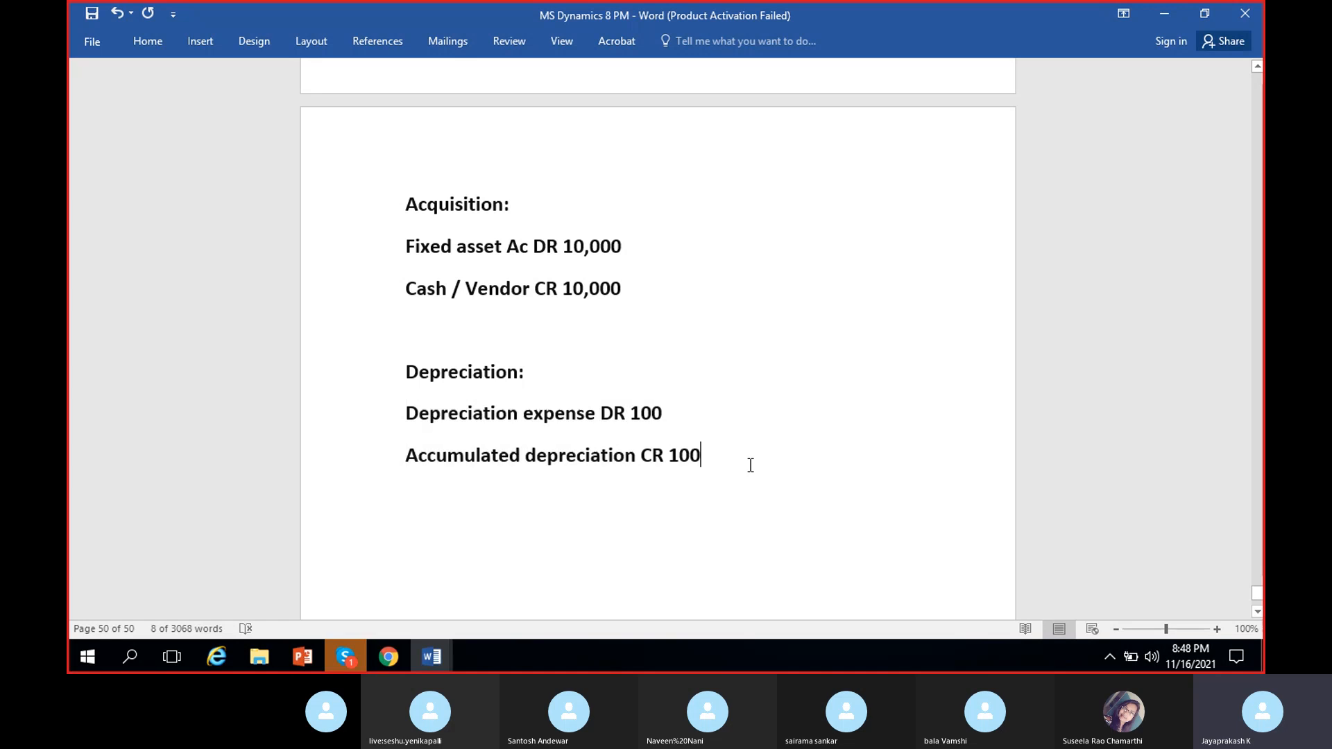
key("Return")
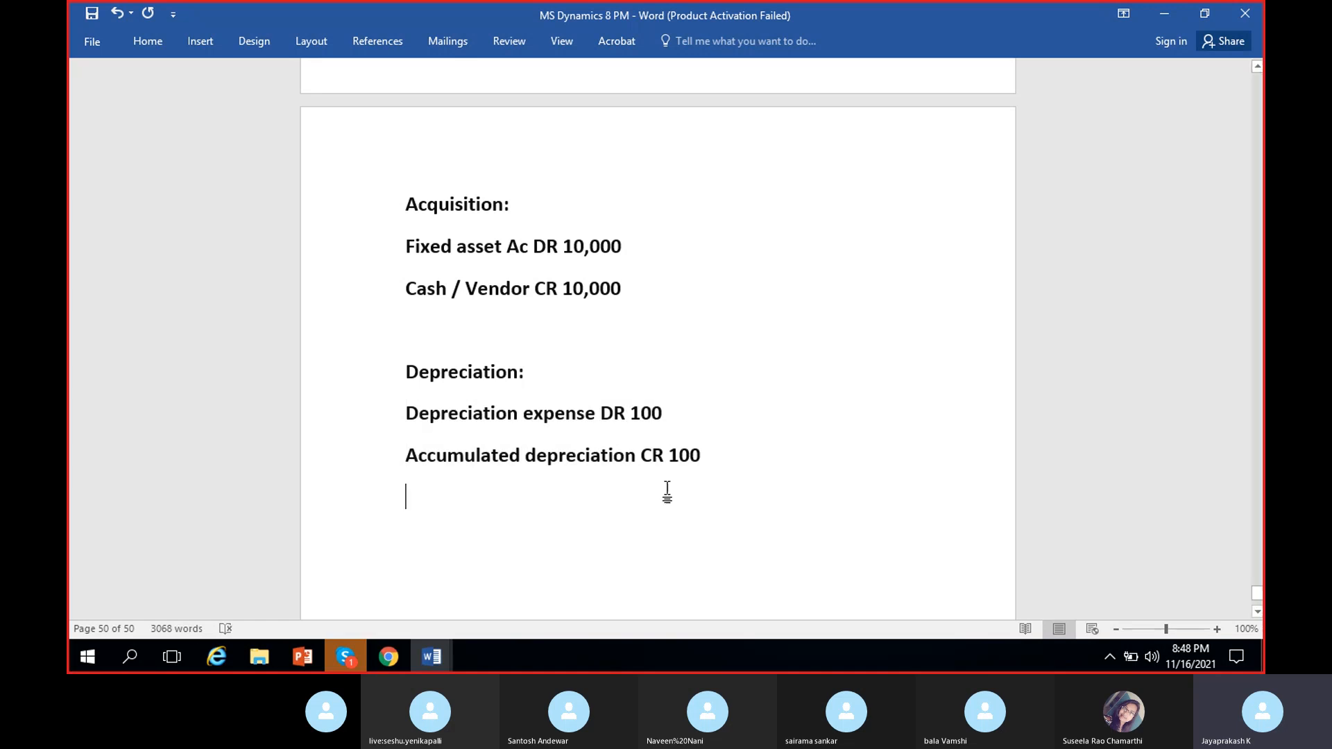
scroll(666, 491, "down", 2)
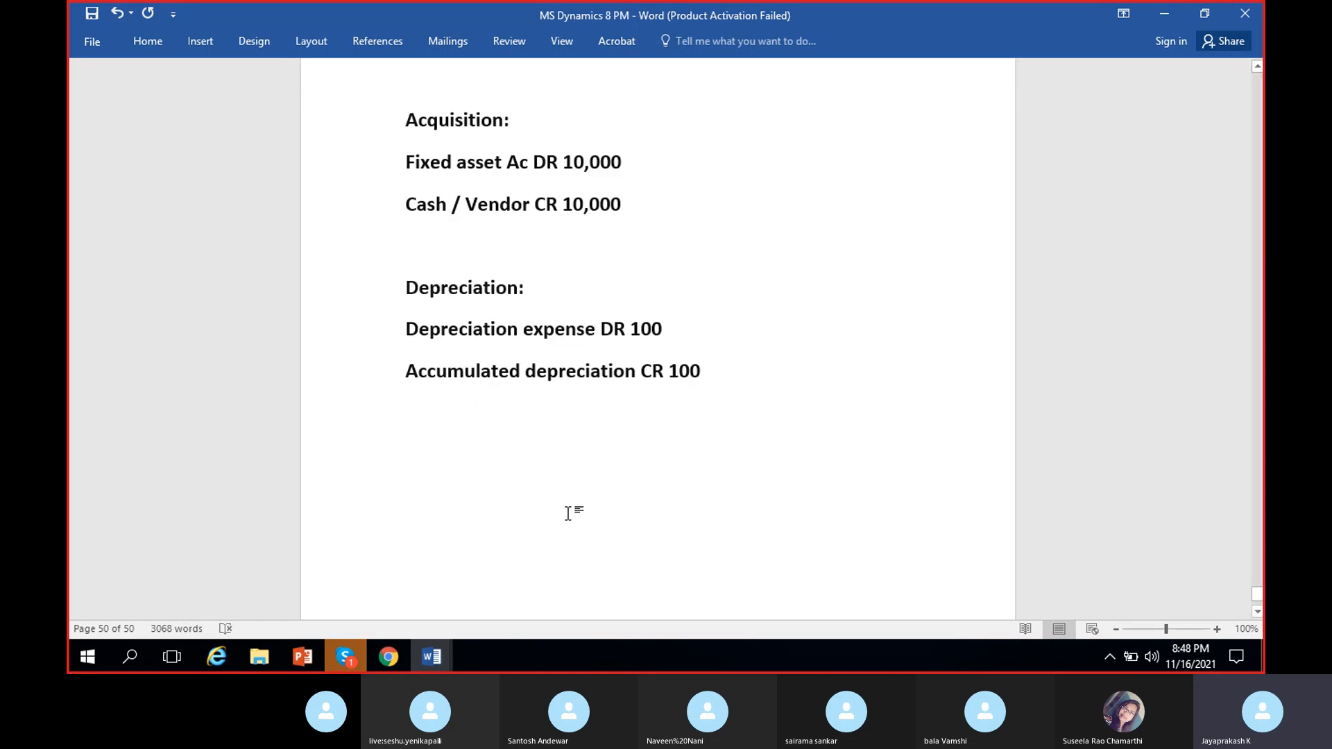
left_click_drag(719, 370, 383, 158)
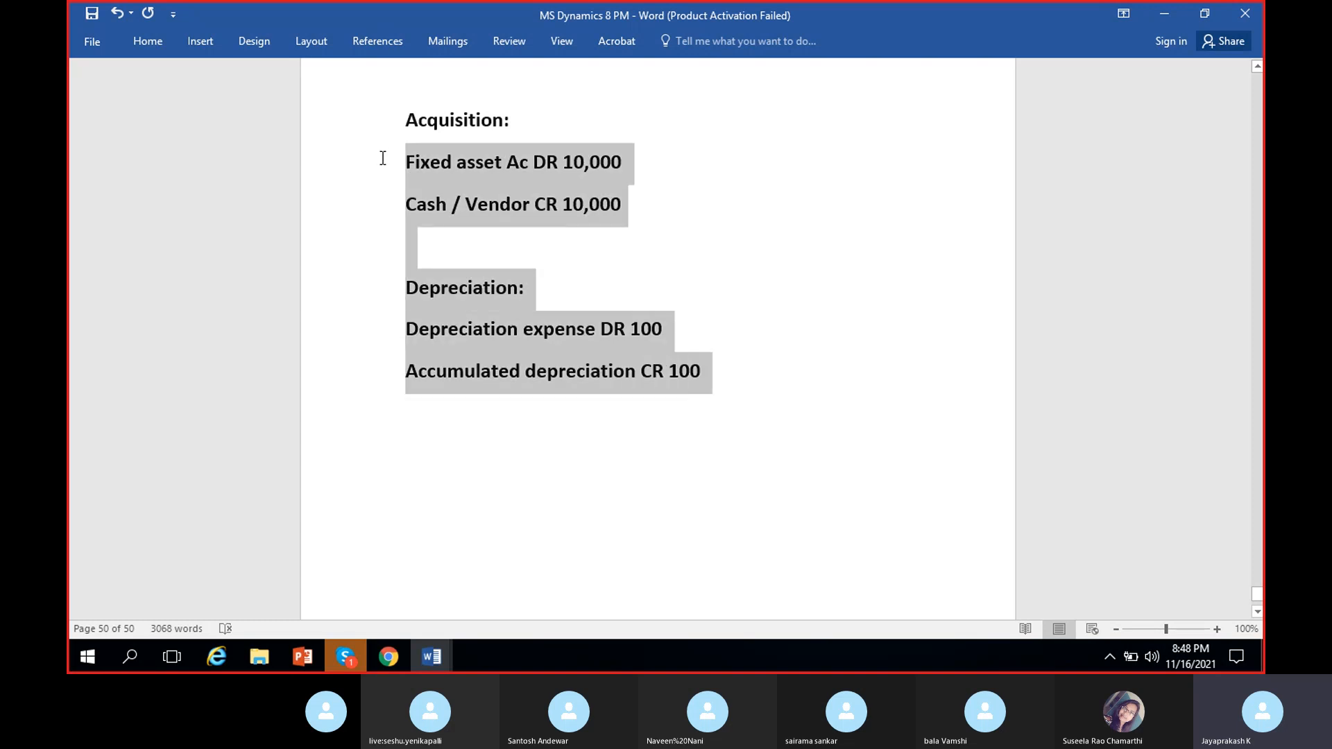
left_click(439, 437)
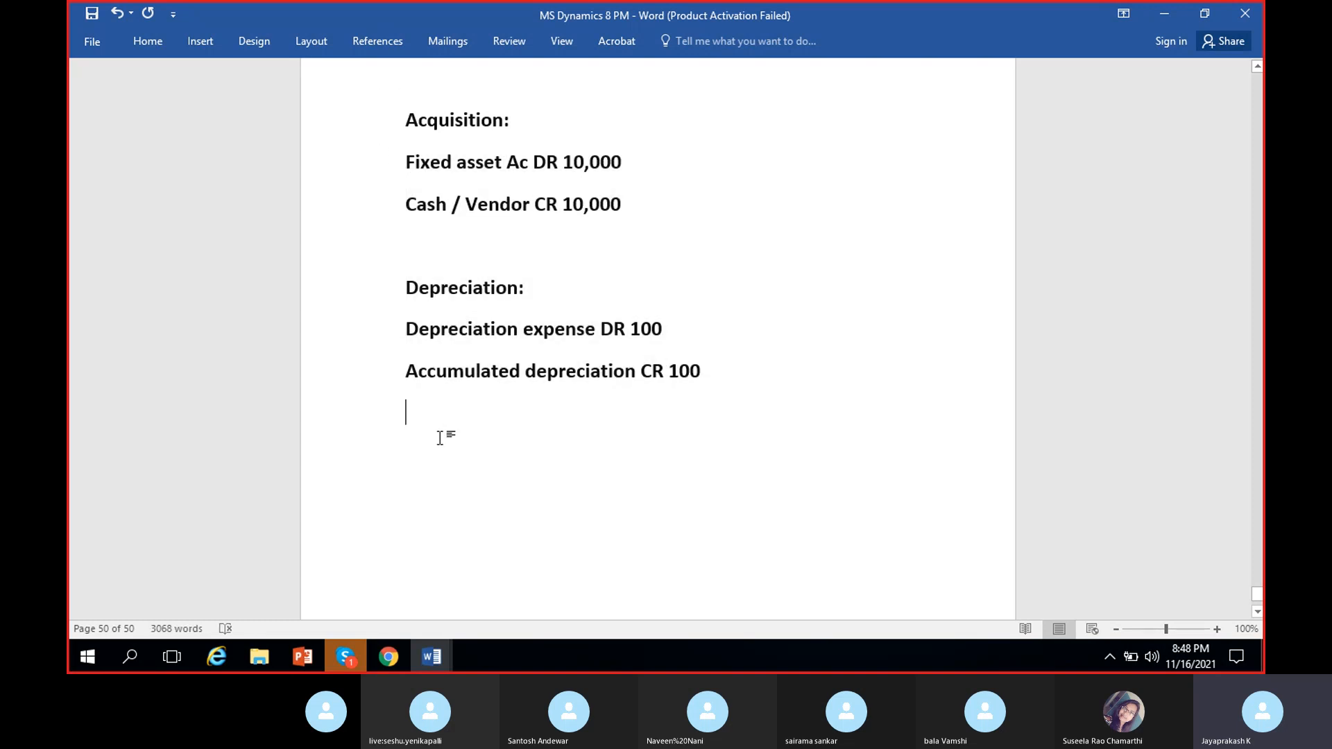
type("Write ")
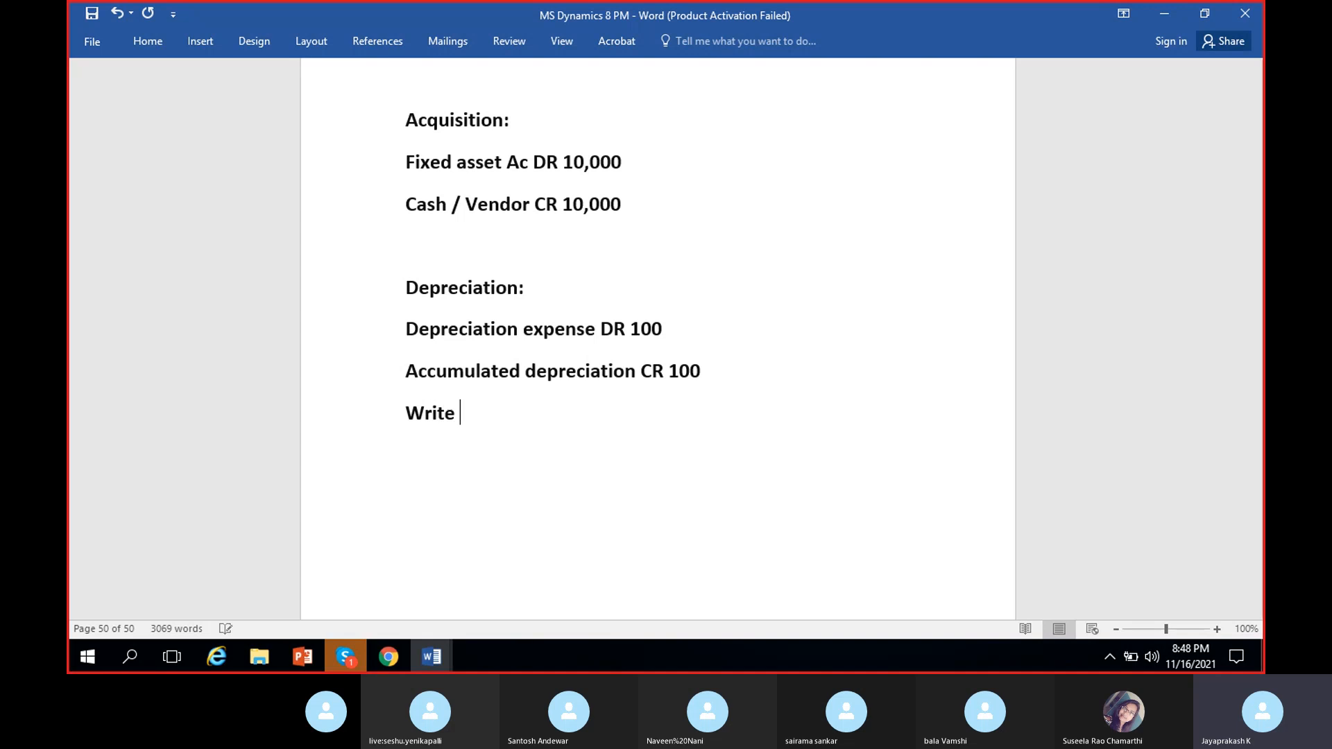
type("up of asset:")
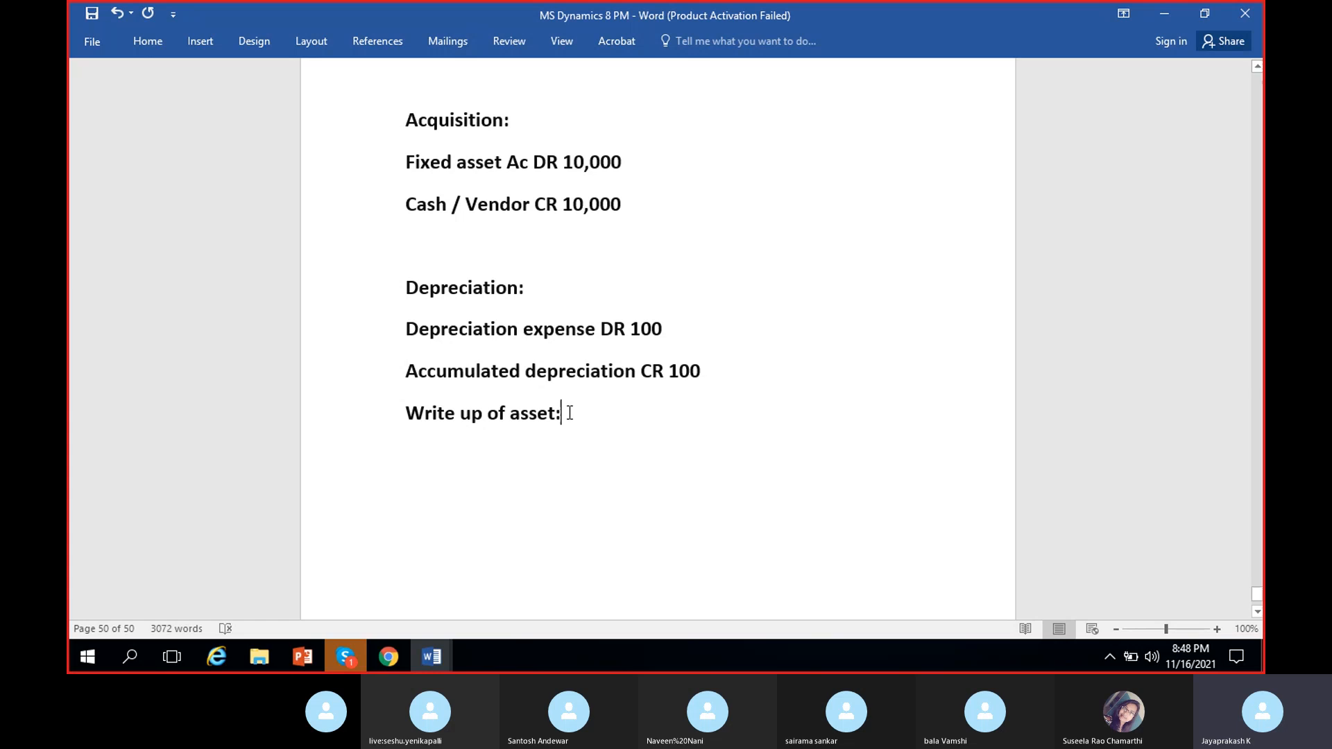
key("Return")
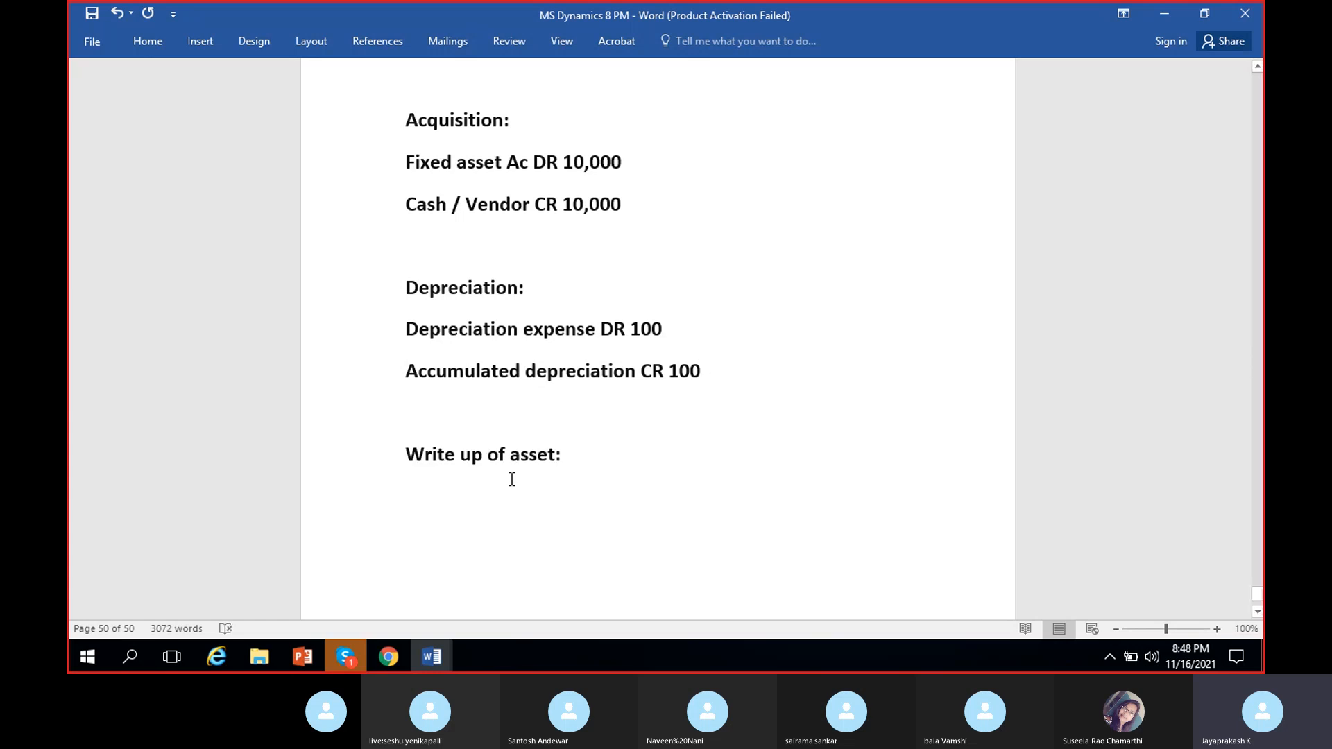
Add the line "Fixed asset DR 2000" directly under the "Write up of asset:" heading
scroll(447, 440, "down", 1)
left_click(445, 441)
scroll(445, 441, "up", 1)
left_click(604, 409)
key("Return")
type("Fx")
key("BackSpace")
type("ixed asset")
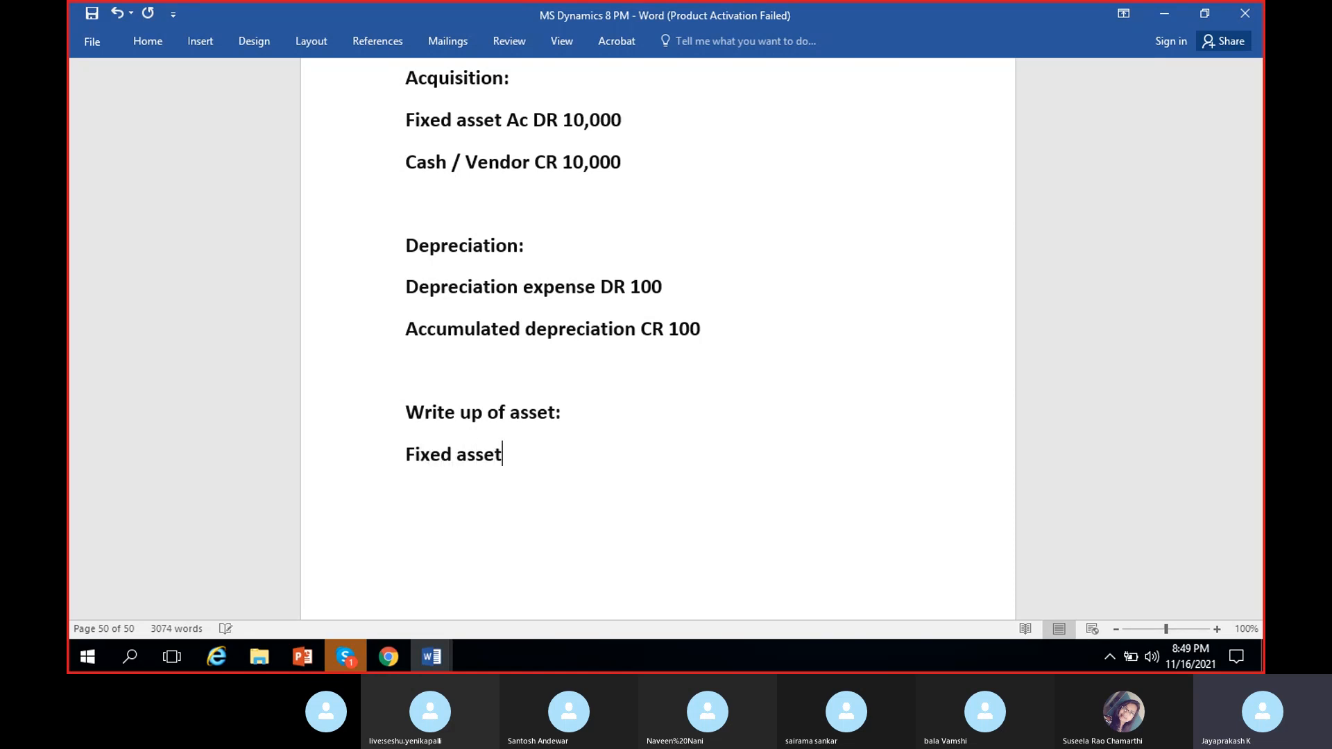
type(" DR 2000")
Add the credit line "Write up reserve CR 2000" below the write-up's fixed asset debit line
key("Return")
type("W")
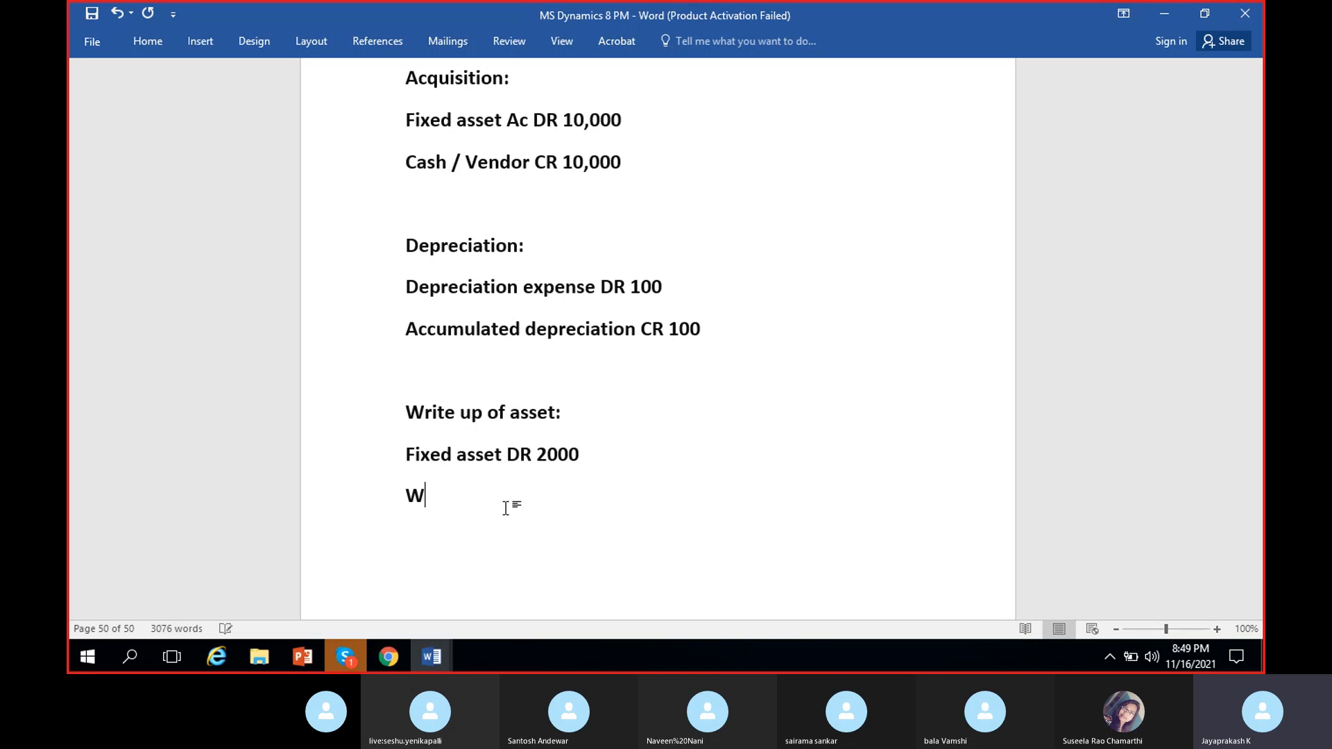
type("rite up reserve ")
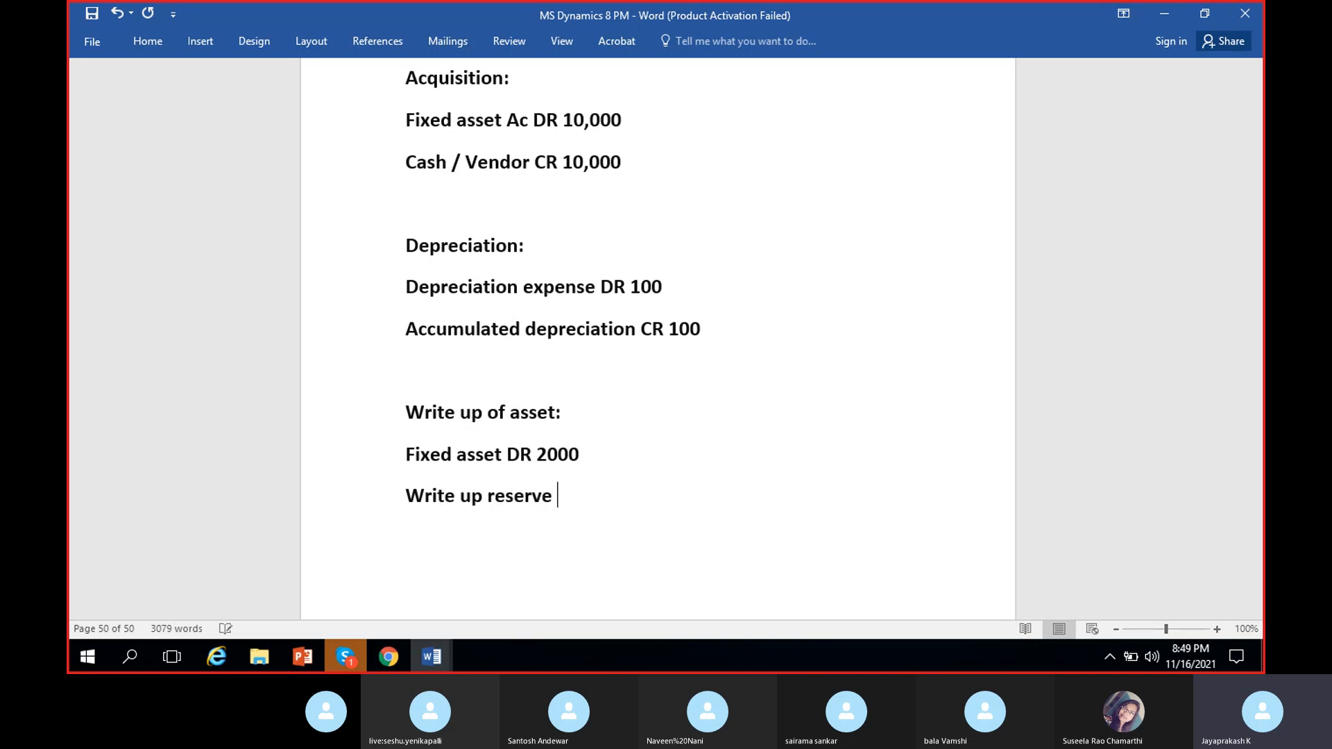
type("CR 2000")
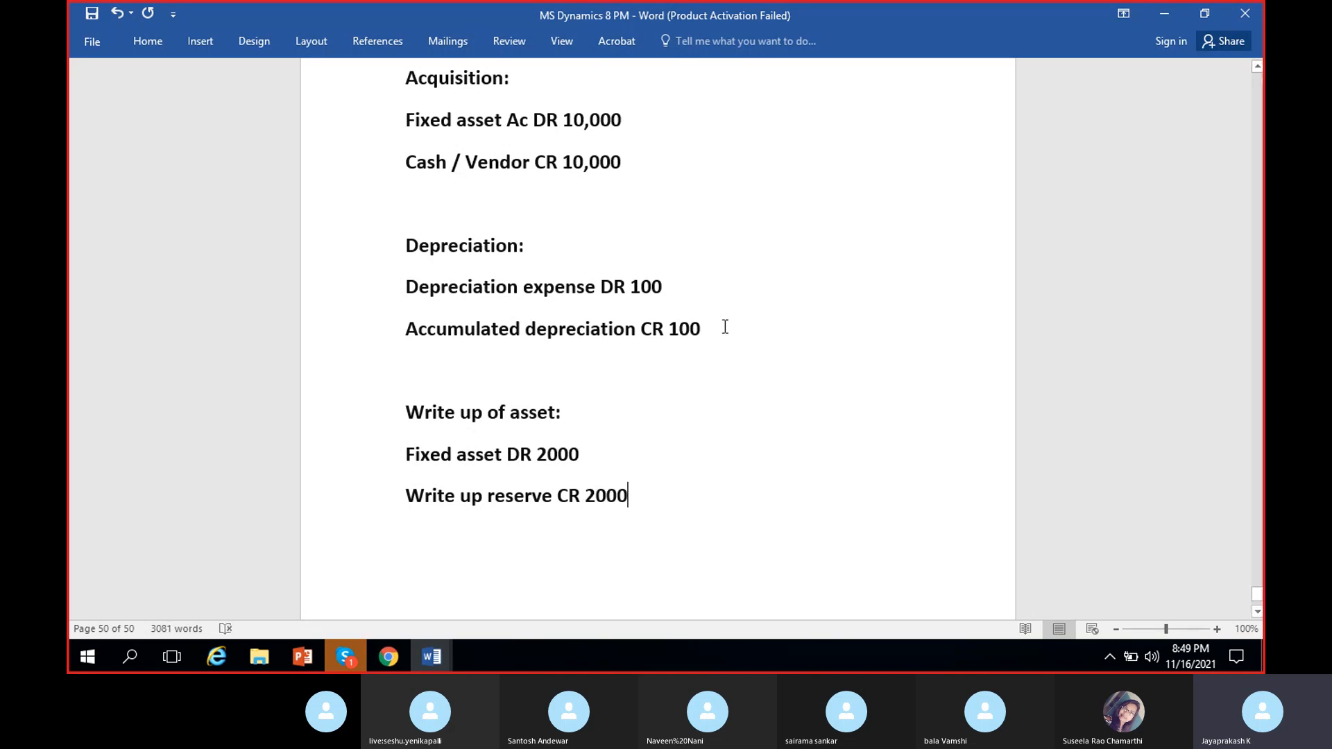
Insert the heading "Acquisition adjustment:" between the depreciation entries and the write-up section, leaving a blank line above it
left_click(763, 326)
key("Return")
key("Return")
type("Acquisi")
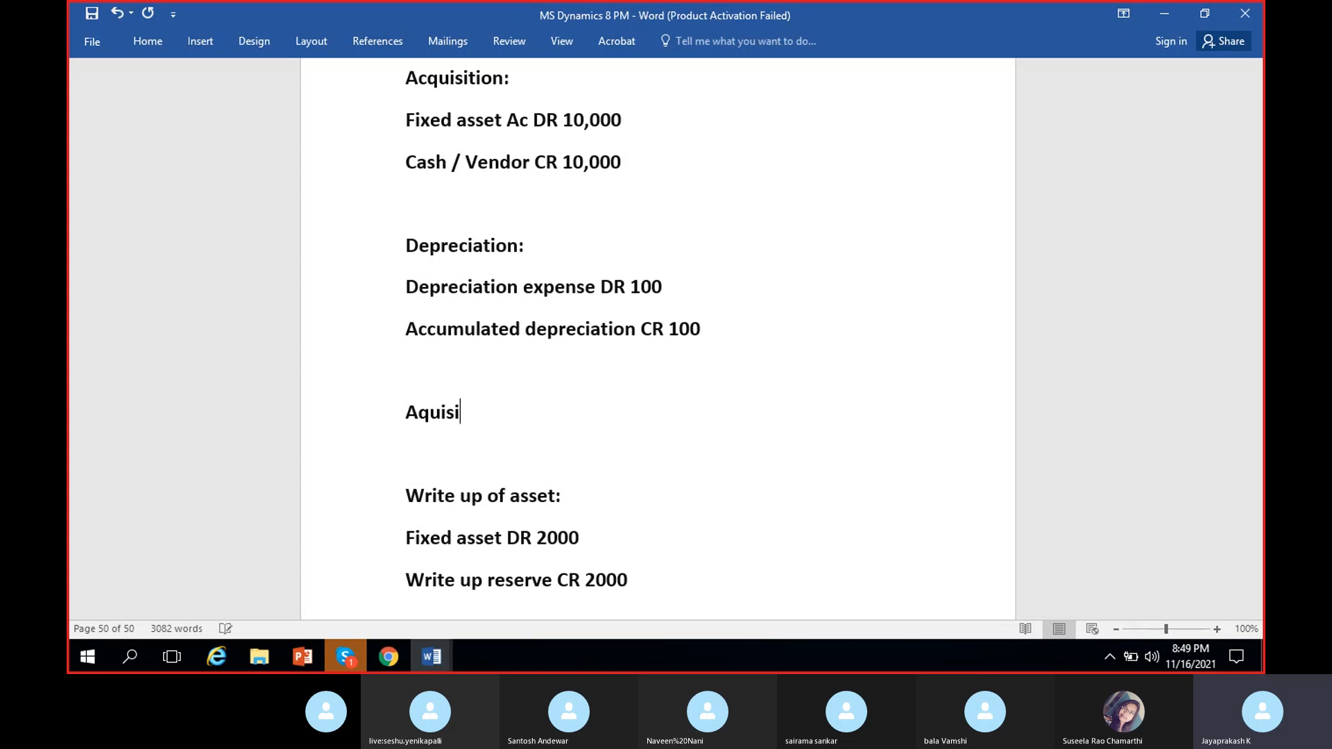
type("tion adju")
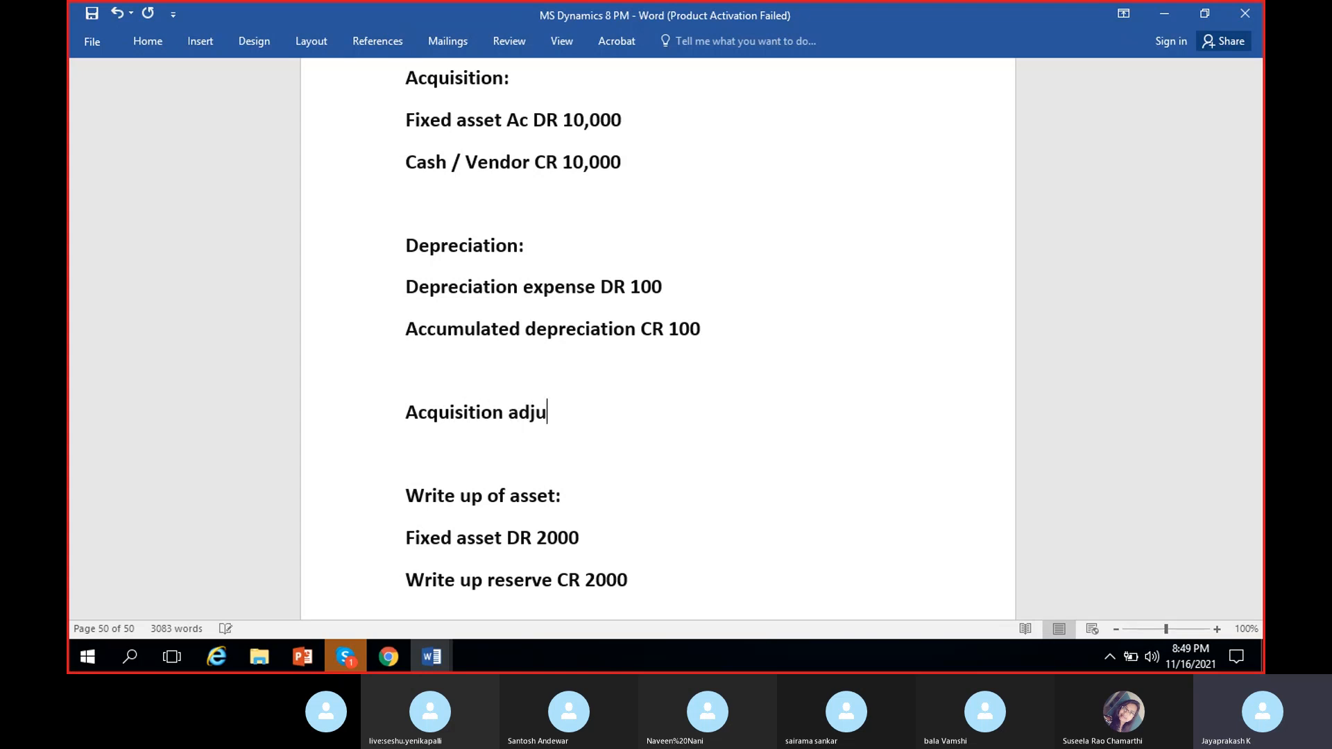
type("stment:")
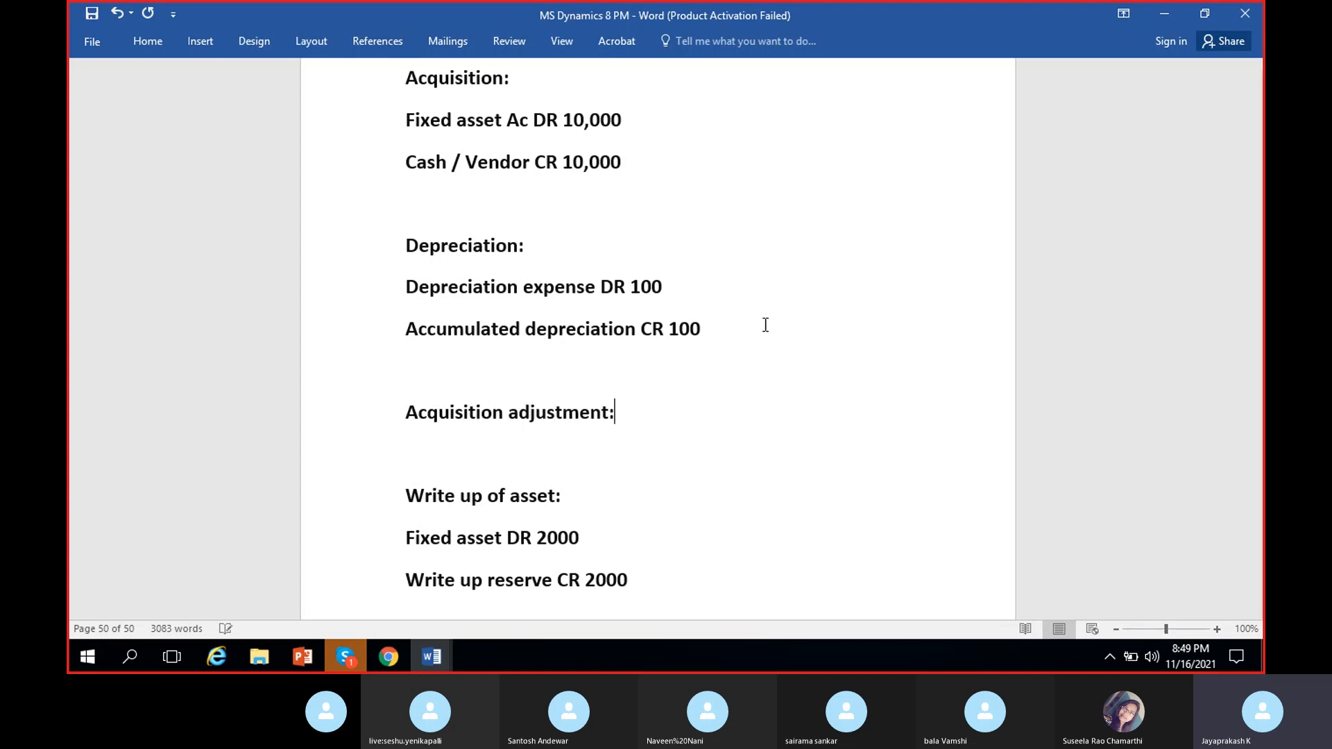
Add the line "Fixed asset AC 1000" under the "Acquisition adjustment:" heading
key("Return")
type("F")
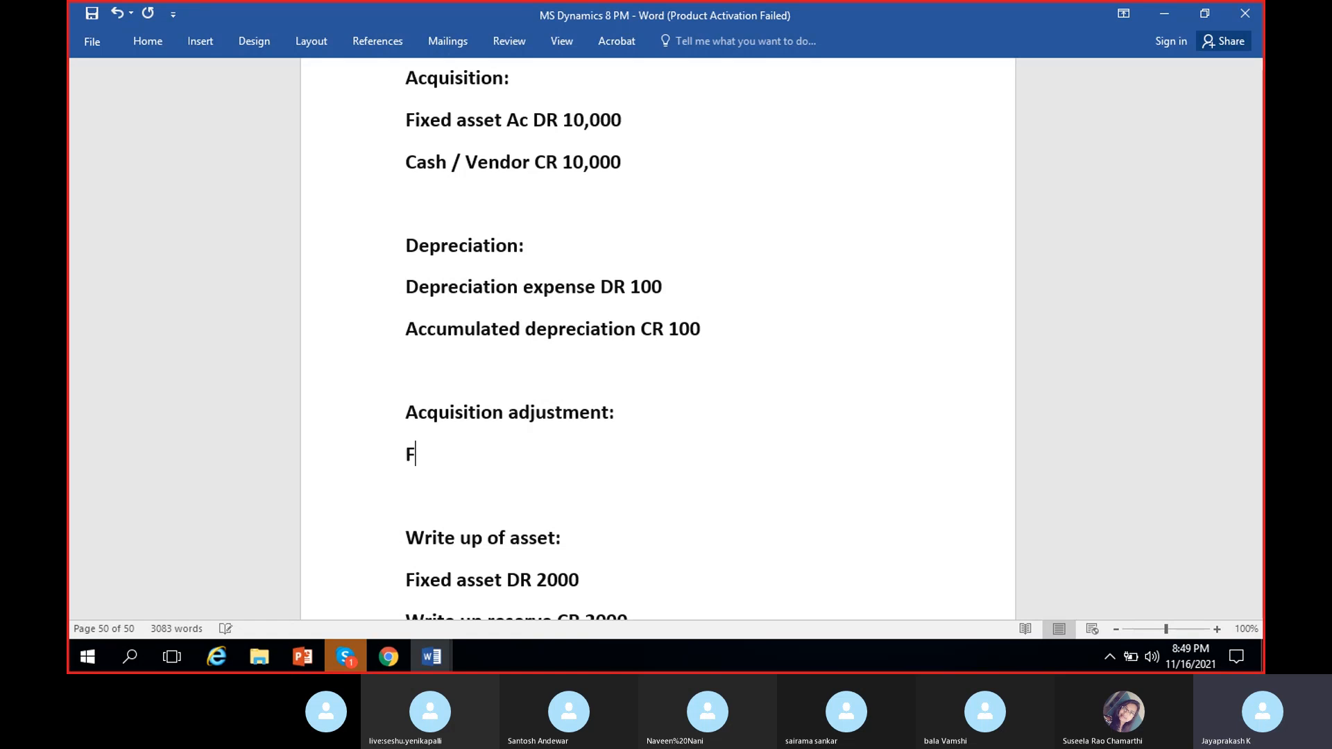
type("ixed a")
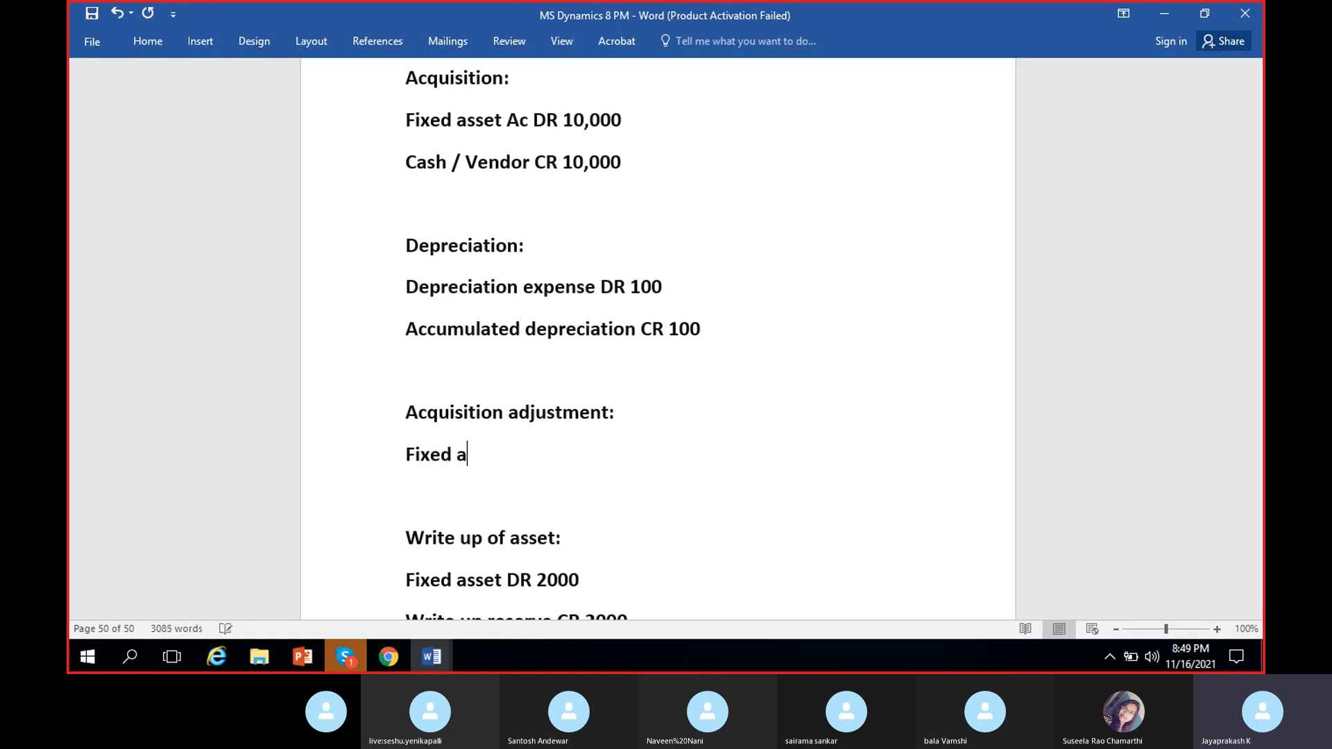
type("sset AC")
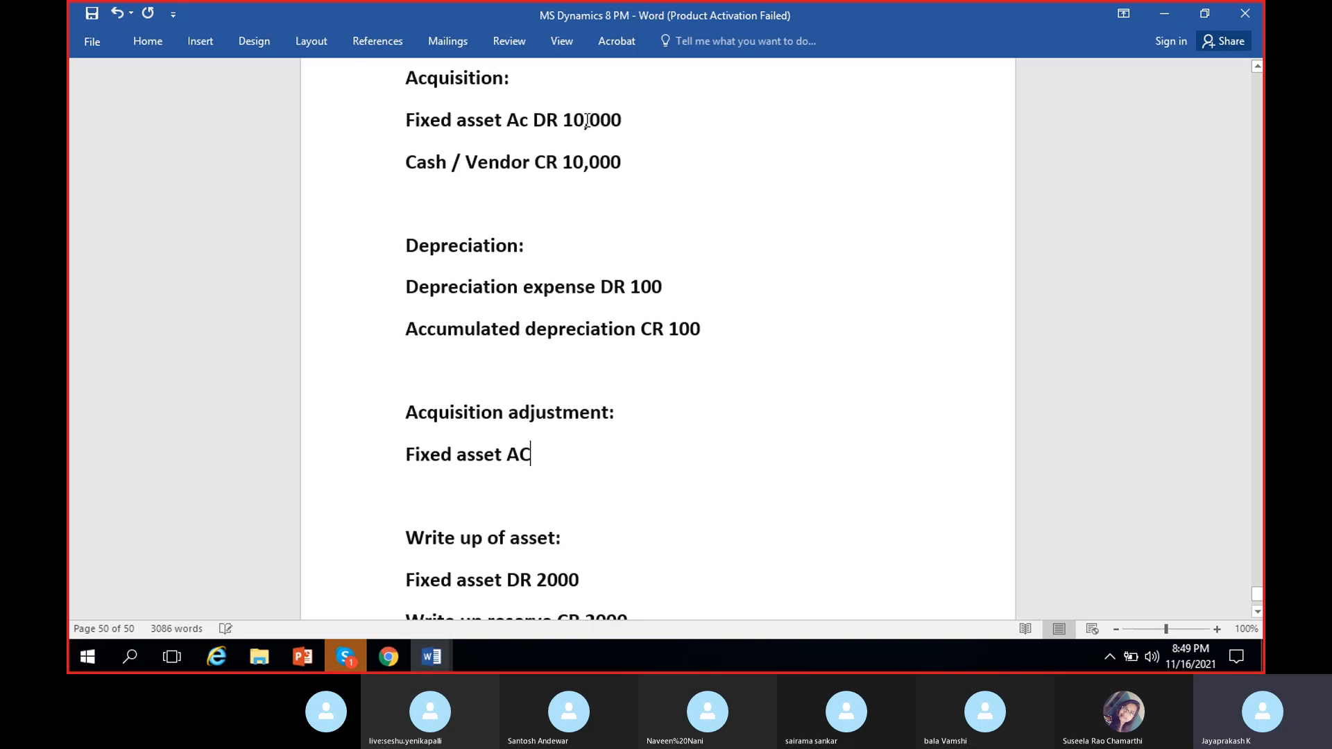
left_click_drag(563, 116, 629, 116)
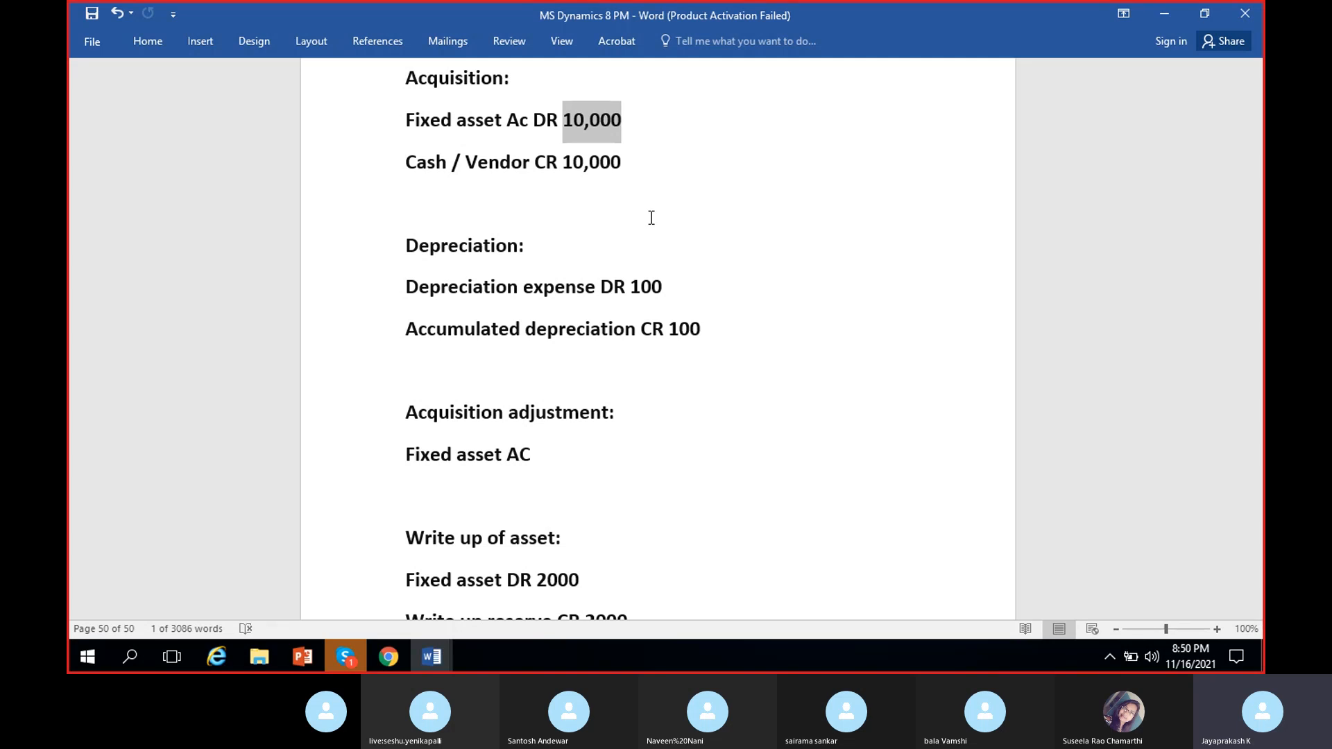
left_click(662, 420)
key("Down")
type("1000")
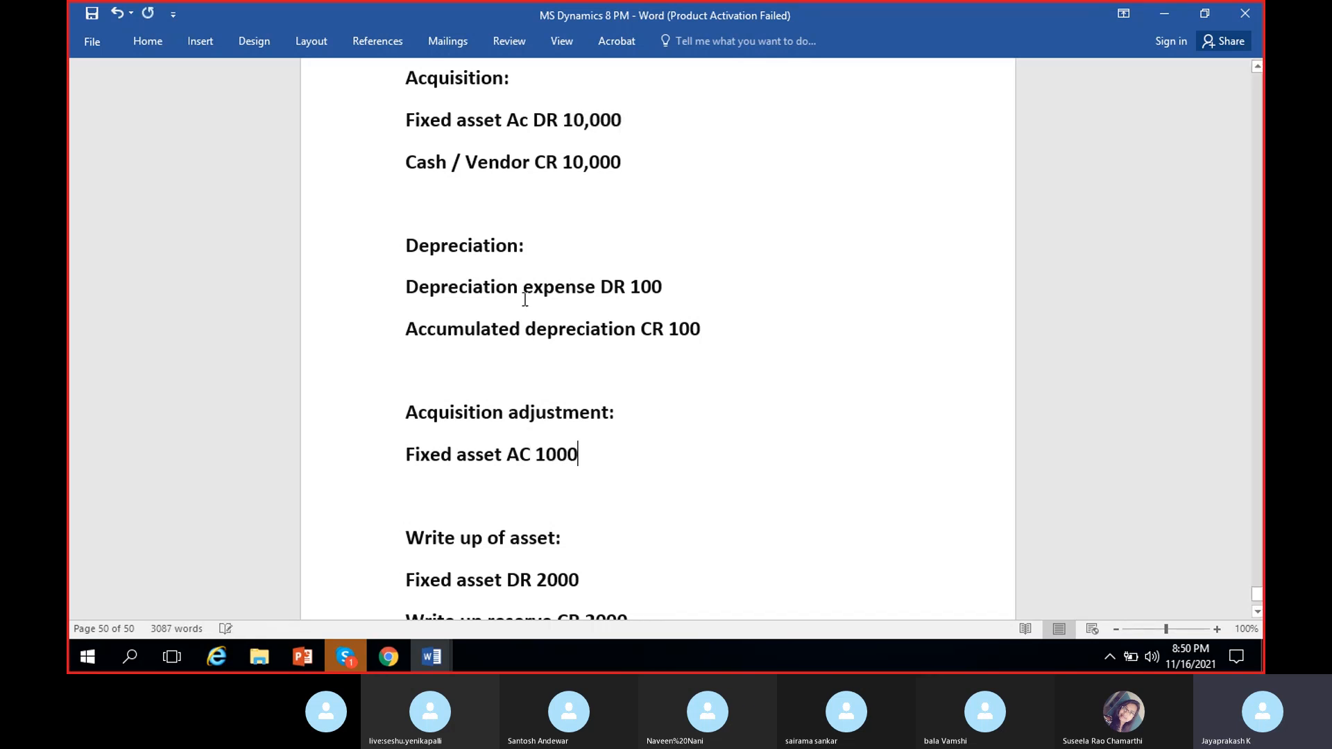
Highlight the fixed asset line under Acquisition adjustment several times to point it out
left_click(398, 469)
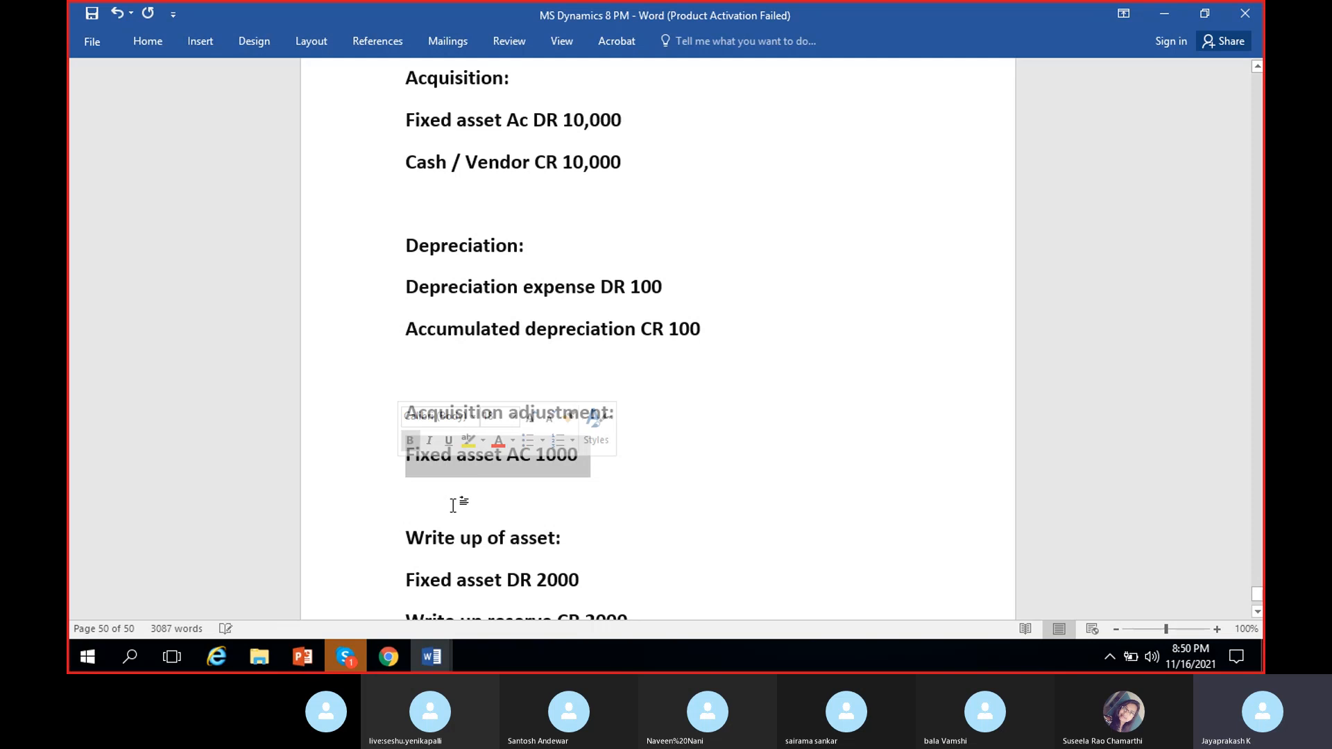
left_click(599, 467)
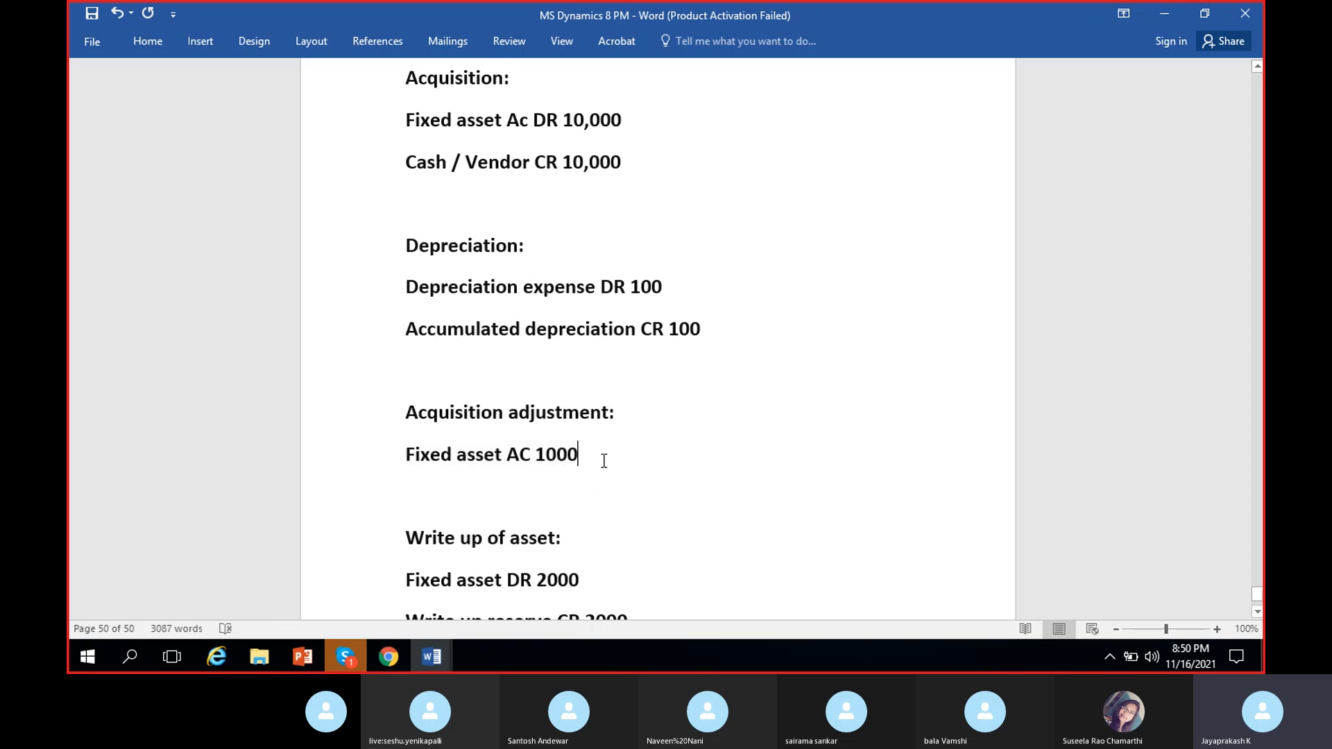
left_click(399, 464)
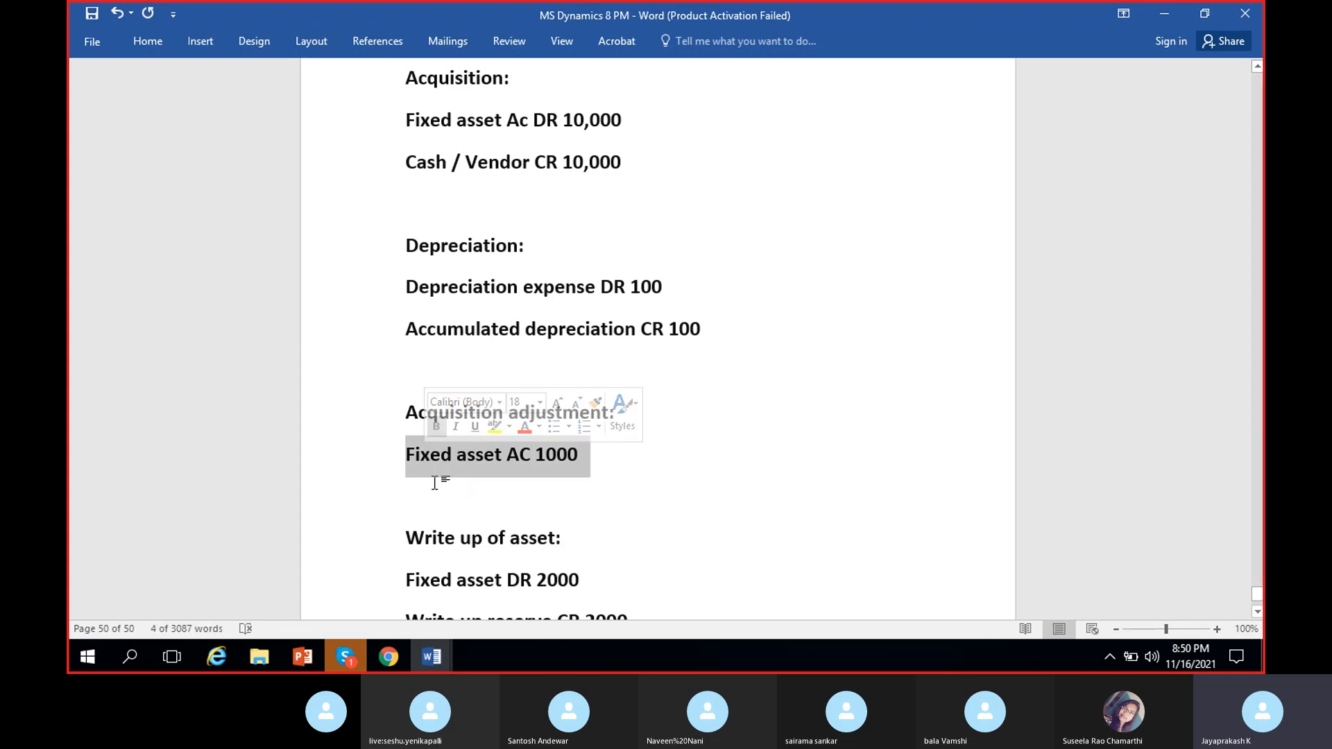
left_click(594, 481)
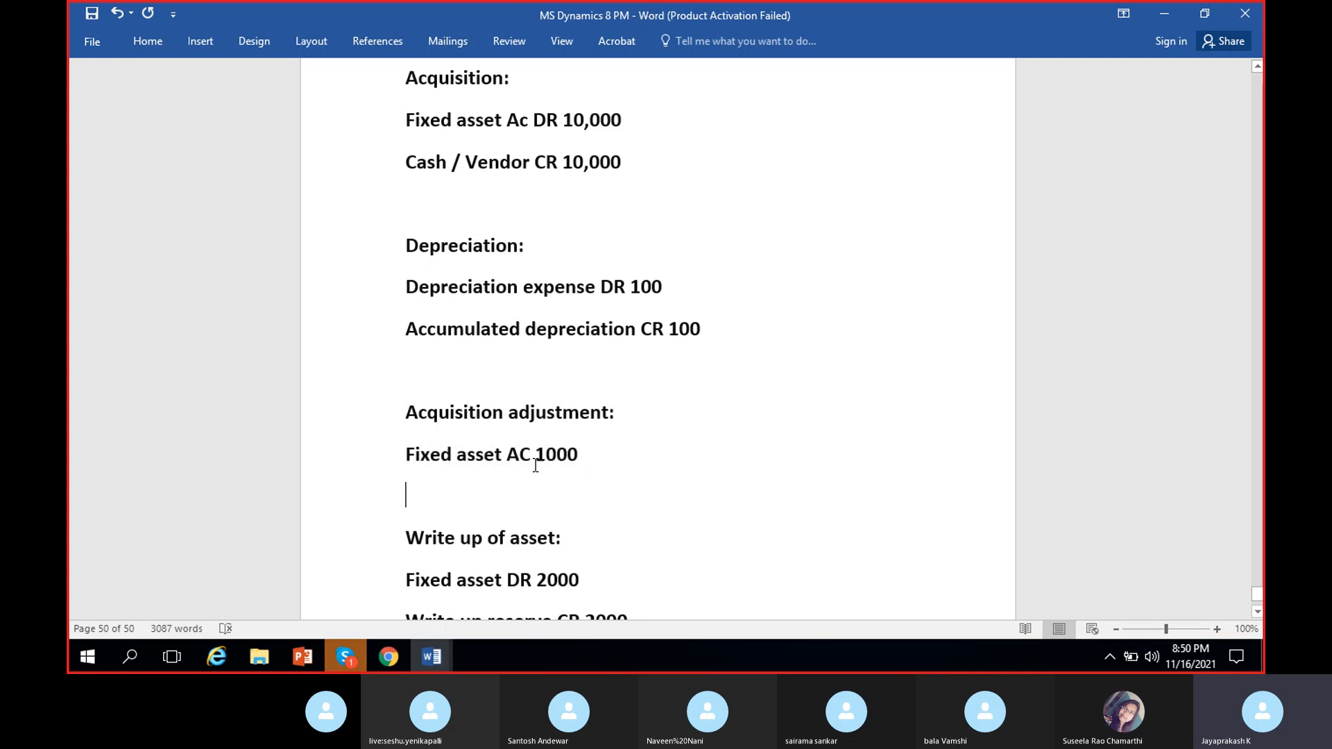
mouse_move(408, 453)
left_mouse_down()
mouse_move(584, 455)
mouse_move(407, 456)
left_mouse_up()
left_click(596, 460)
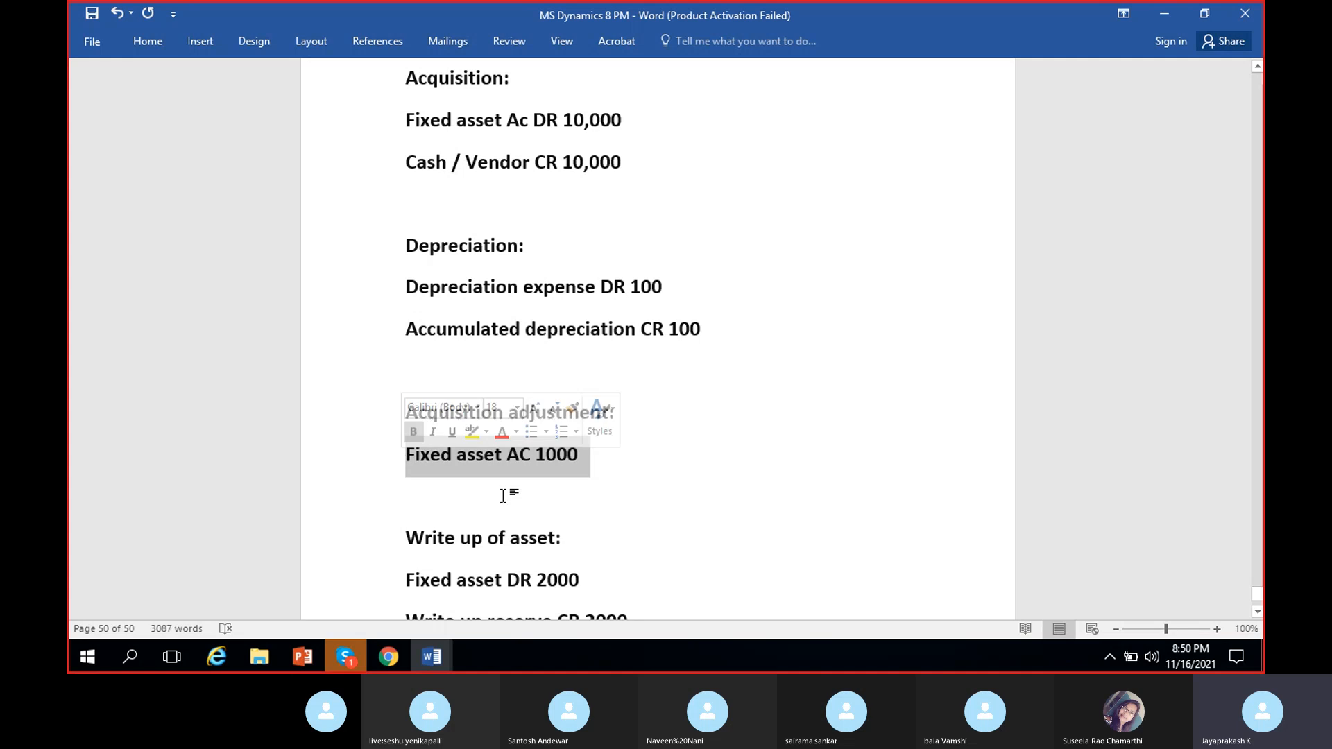
Insert "DR" before the amount in the fixed asset line under Acquisition adjustment
left_click(536, 459)
type("DR")
left_click(673, 452)
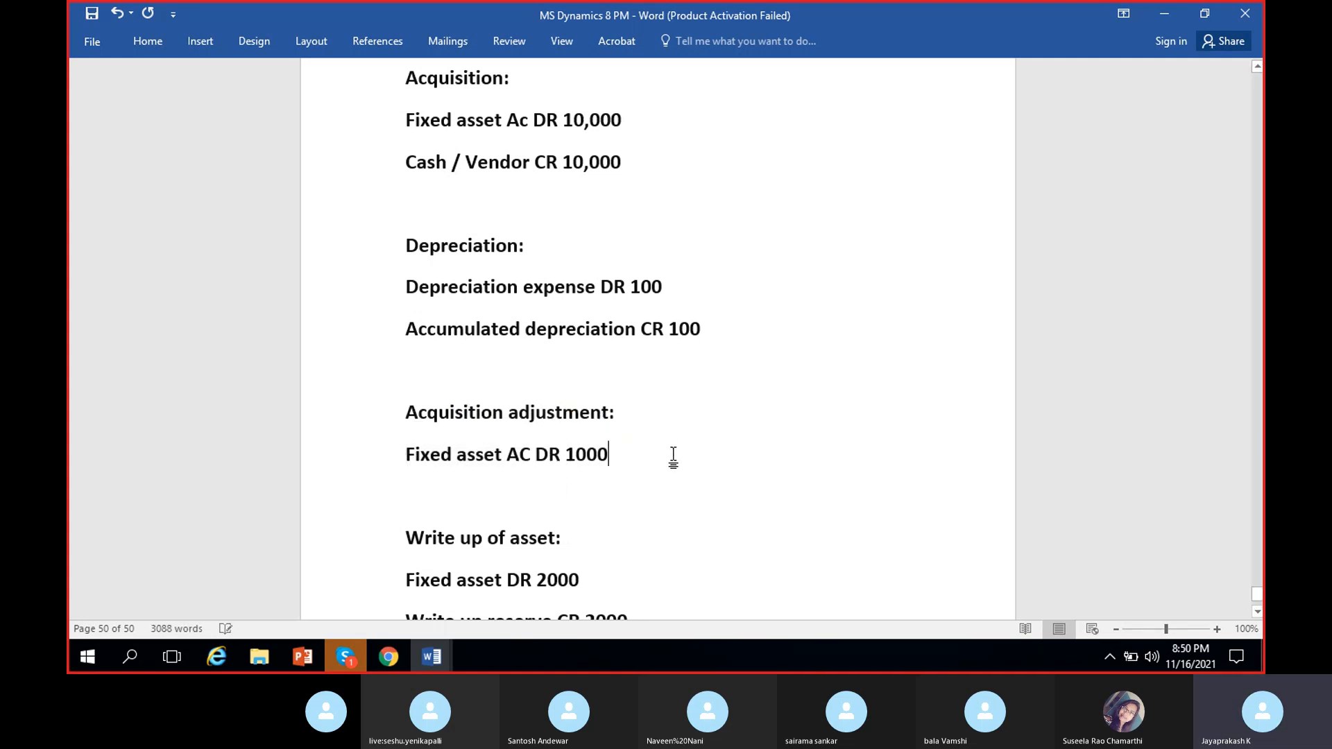
Add the credit line "Cash/vendor CR 1000" below the acquisition adjustment's fixed asset line
key("Return")
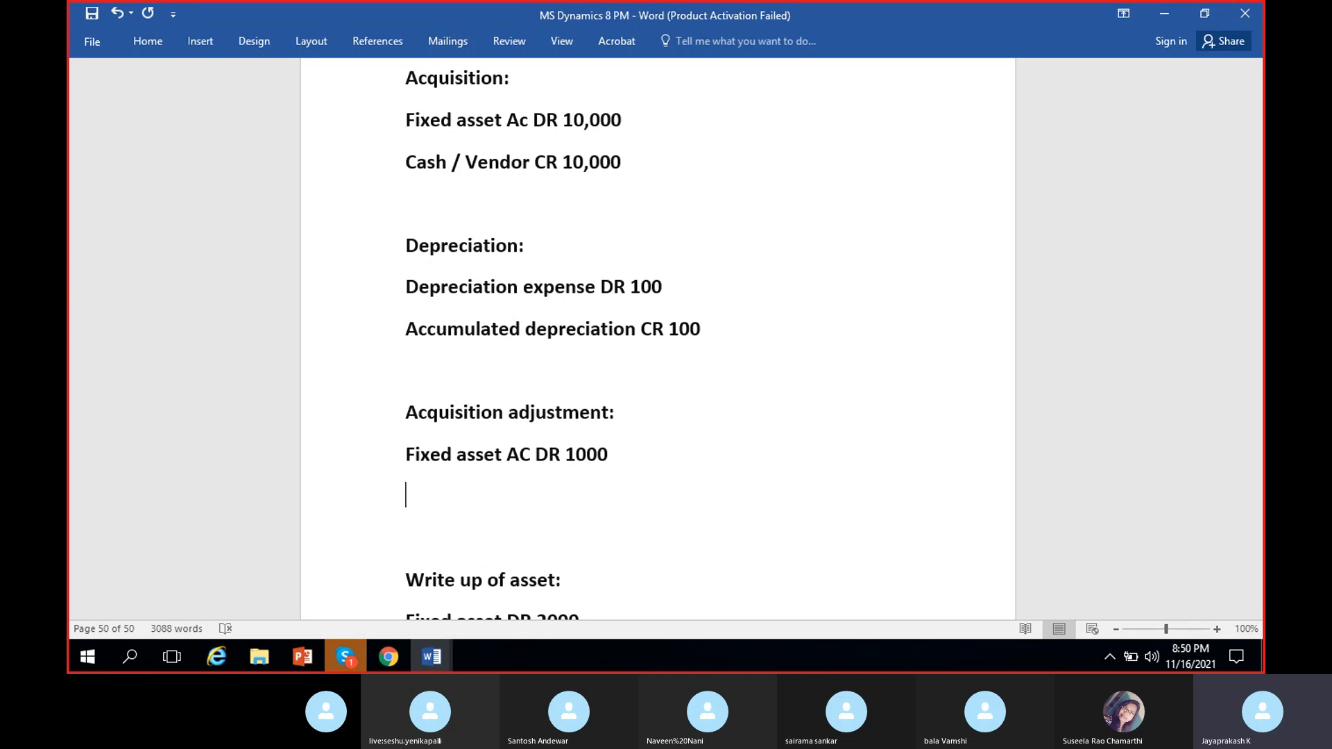
type("Cash/vendor")
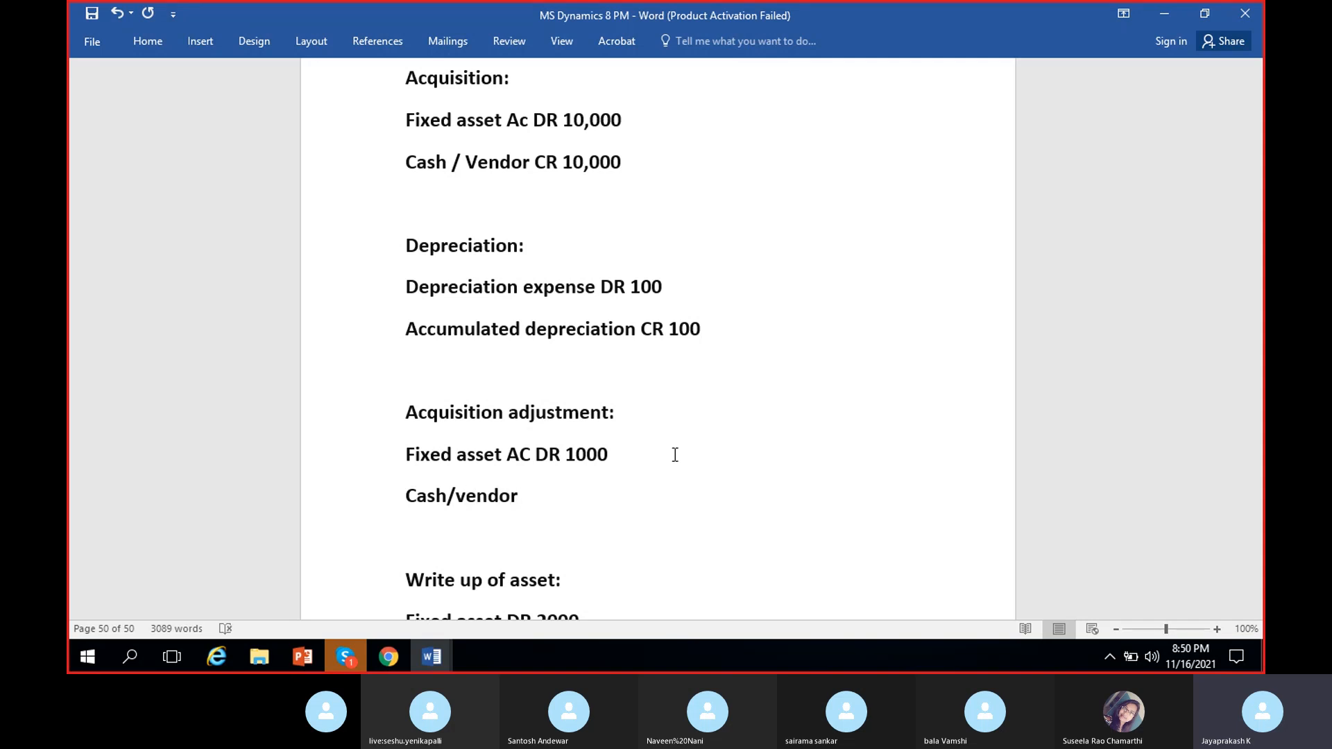
type(" CR 1000")
Add the heading "Write down of asset" below the write-up entries, separated from them by a blank line
scroll(686, 477, "down", 5)
left_click(691, 377)
key("Return")
key("Return")
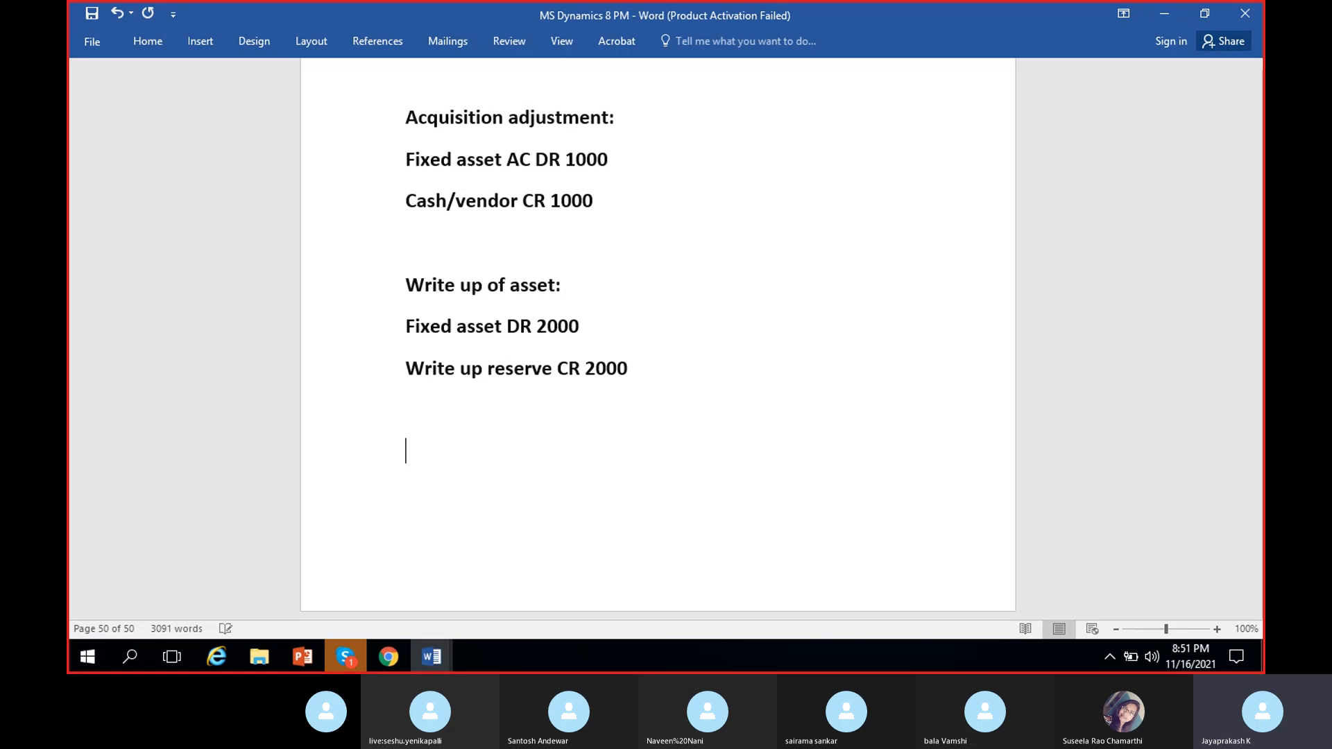
type("Write down of asset")
Highlight the fixed asset line and the write up reserve line in turn to examine the write-up entry
left_click_drag(406, 328, 585, 323)
left_click_drag(635, 369, 406, 370)
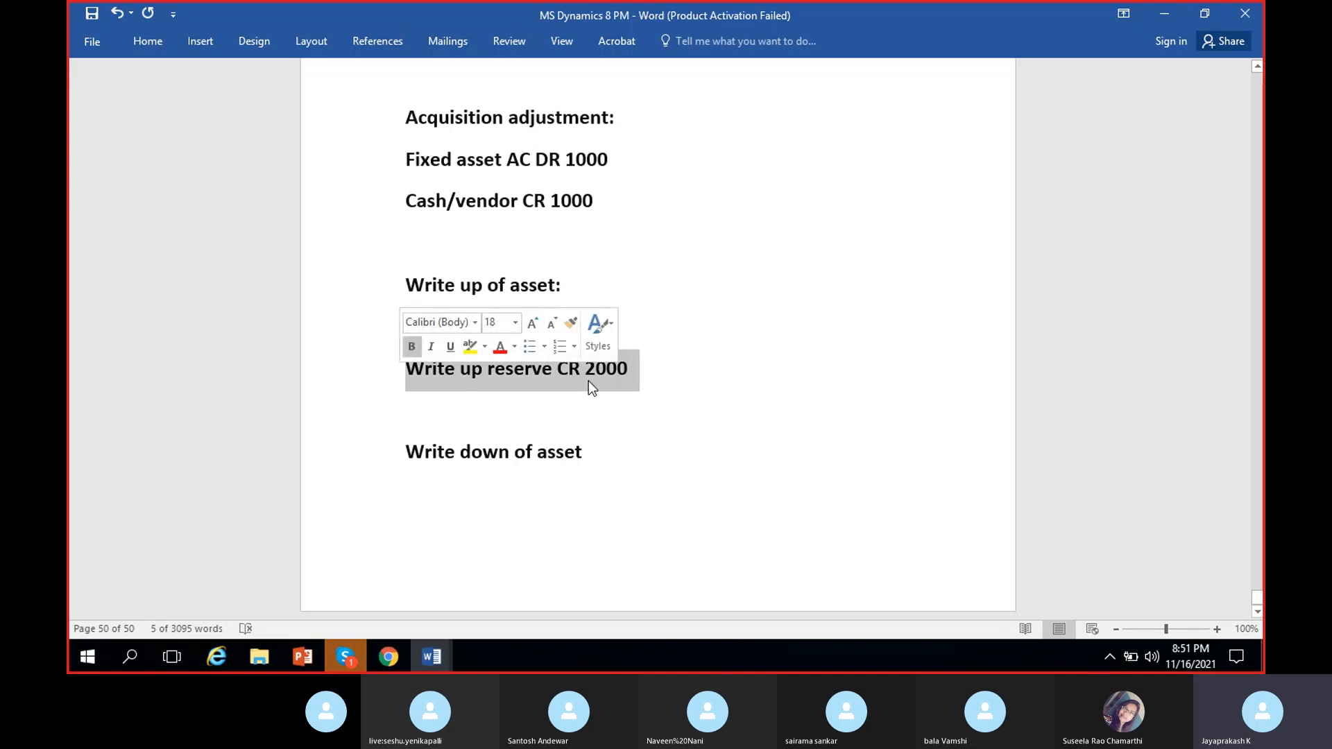
left_click(626, 377)
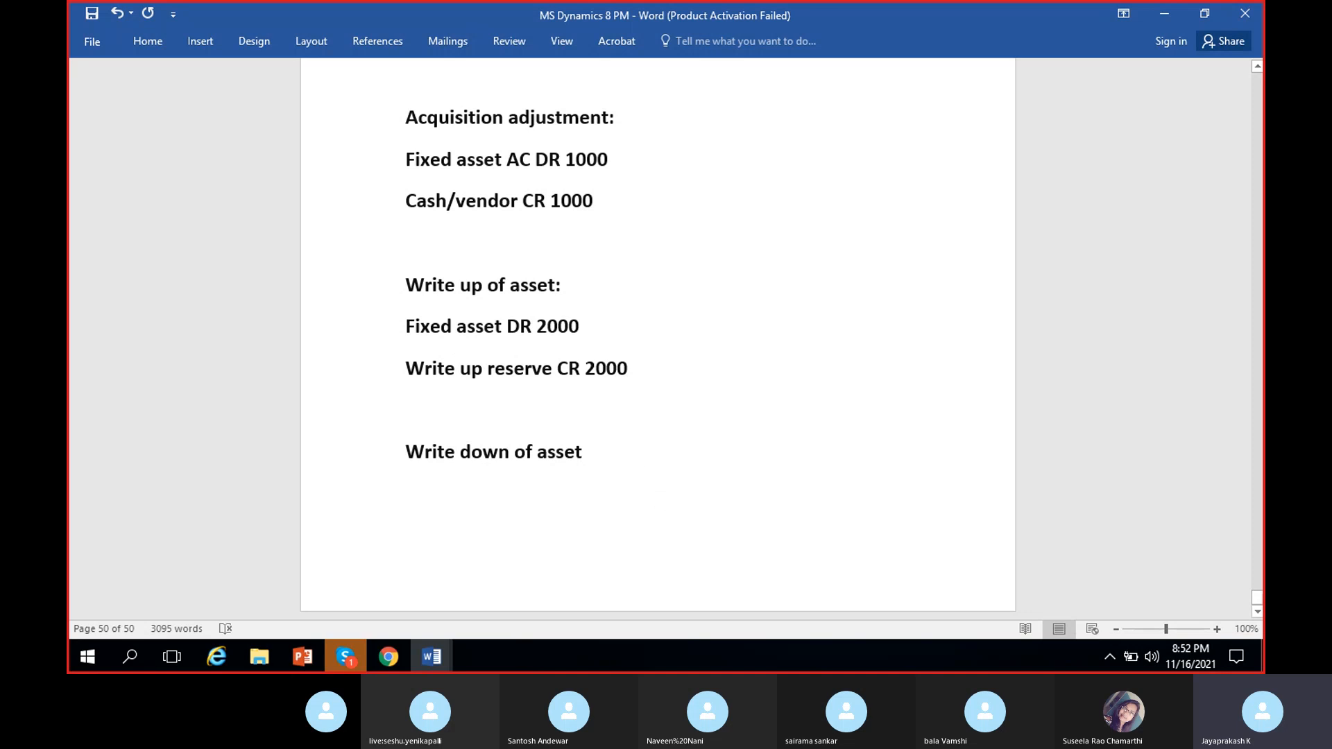
End the "Write down of asset" heading with a colon and copy the two write-up entry lines beneath it
type(":")
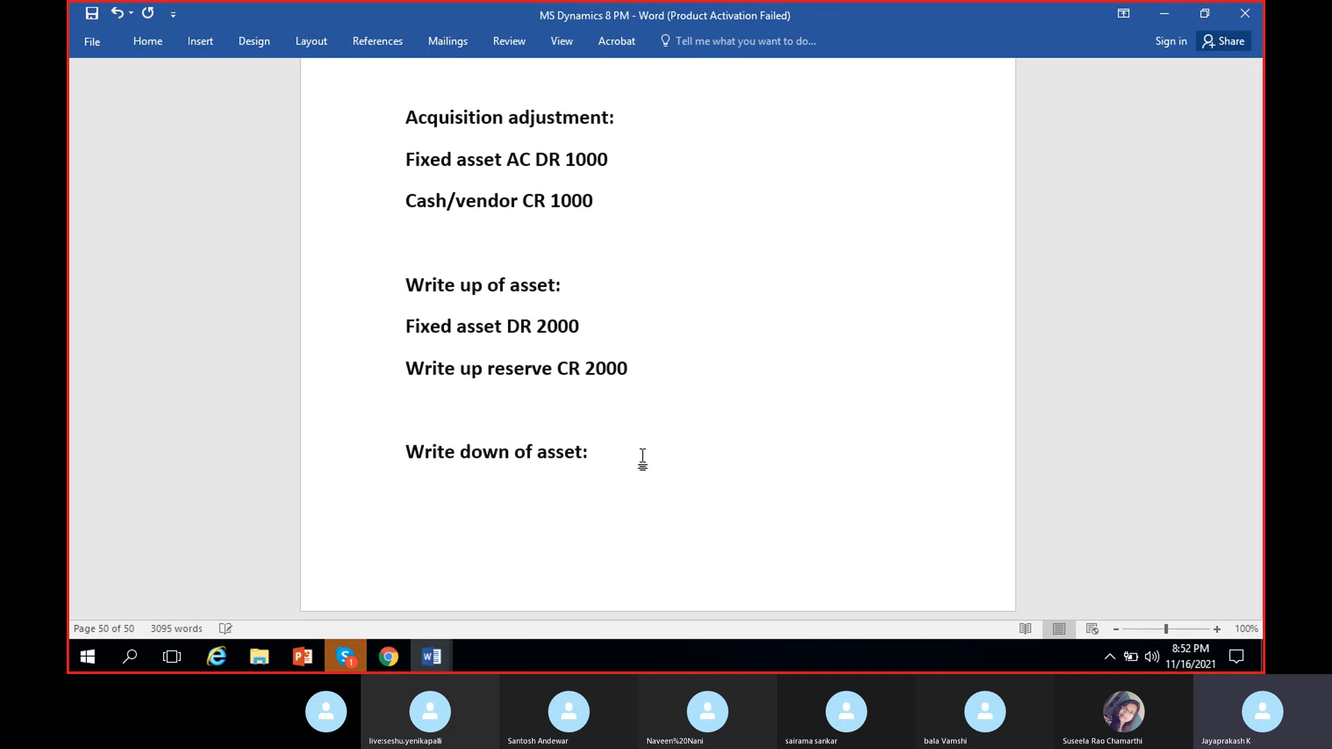
left_click_drag(628, 368, 409, 338)
key("ctrl+c")
left_click(498, 510)
key("End")
key("Return")
key("ctrl+v")
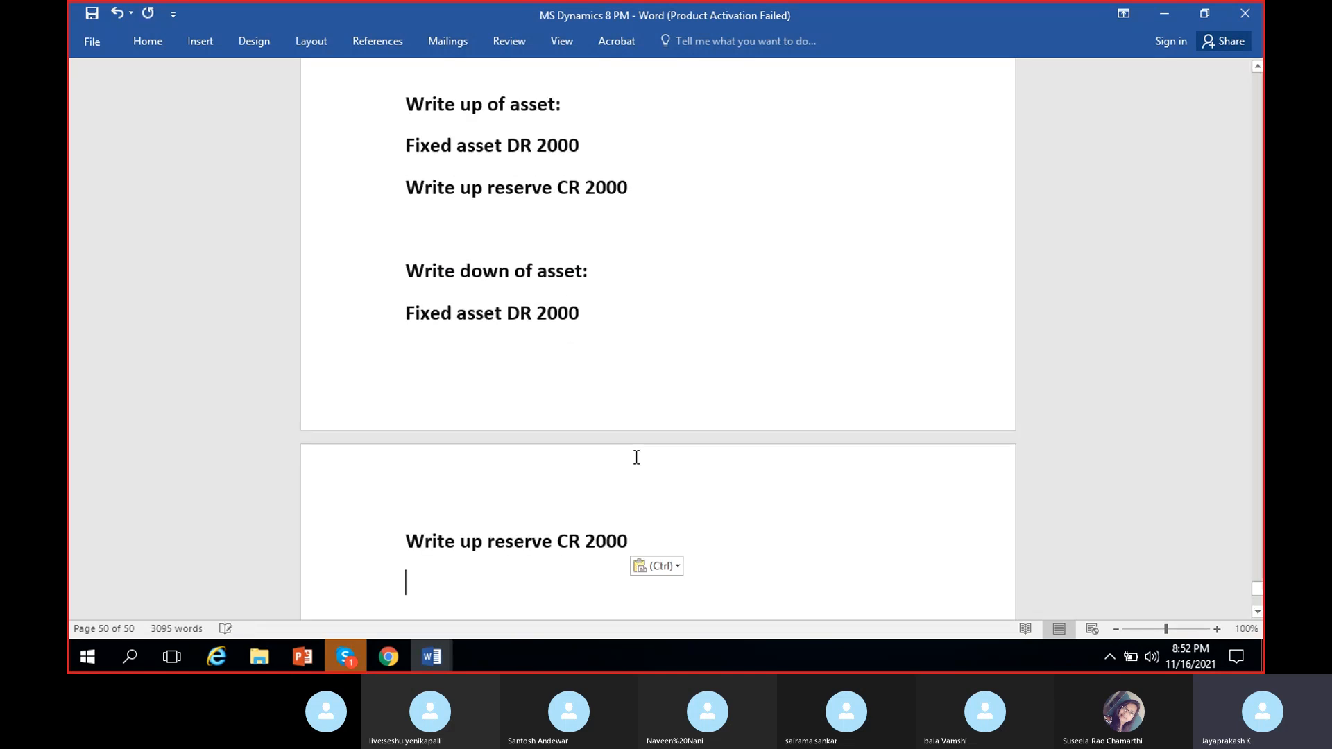
Move the "Write down of asset:" section onto a new page and change DR to CR in its fixed asset line
left_click(406, 270)
key("ctrl+Return")
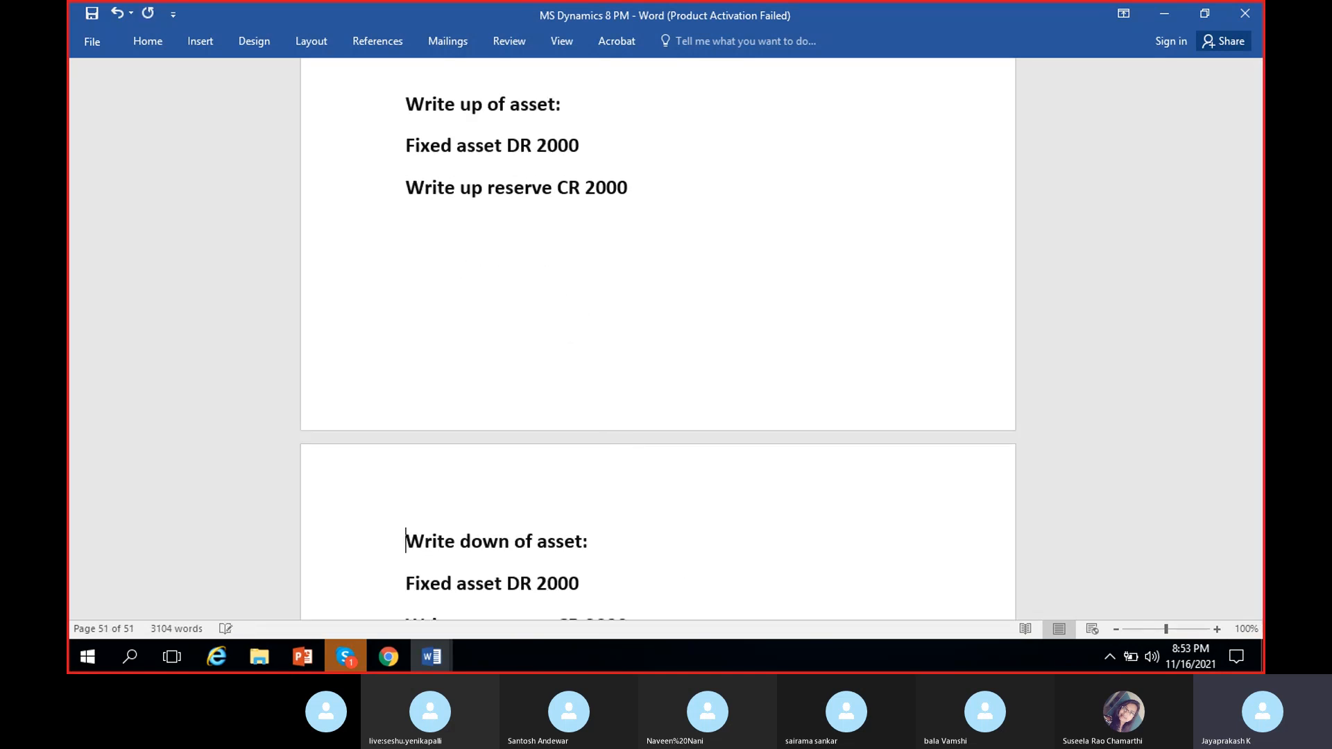
scroll(513, 548, "down", 1)
left_click(532, 542)
key("BackSpace")
key("BackSpace")
type("CR")
scroll(487, 493, "down", 1)
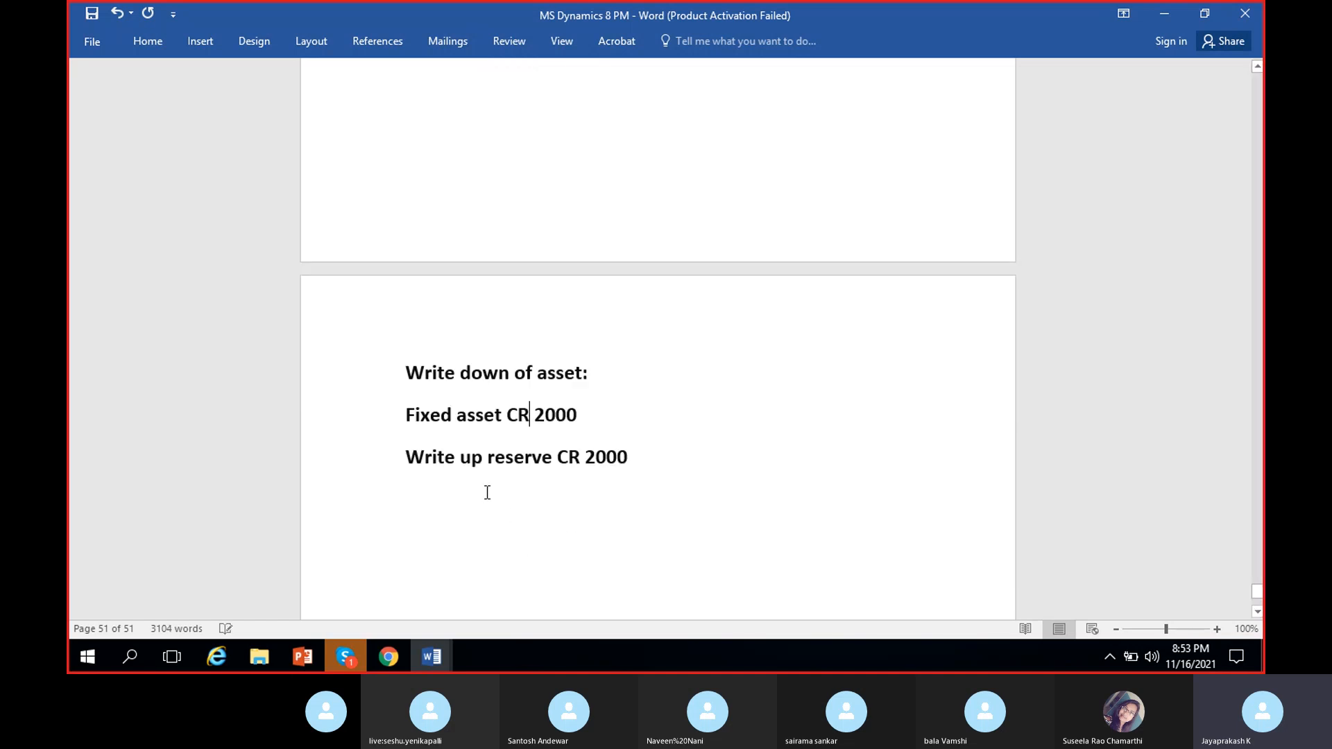
Replace "up" with "down" in the reserve line of the write-down section
double_click(468, 458)
type("down")
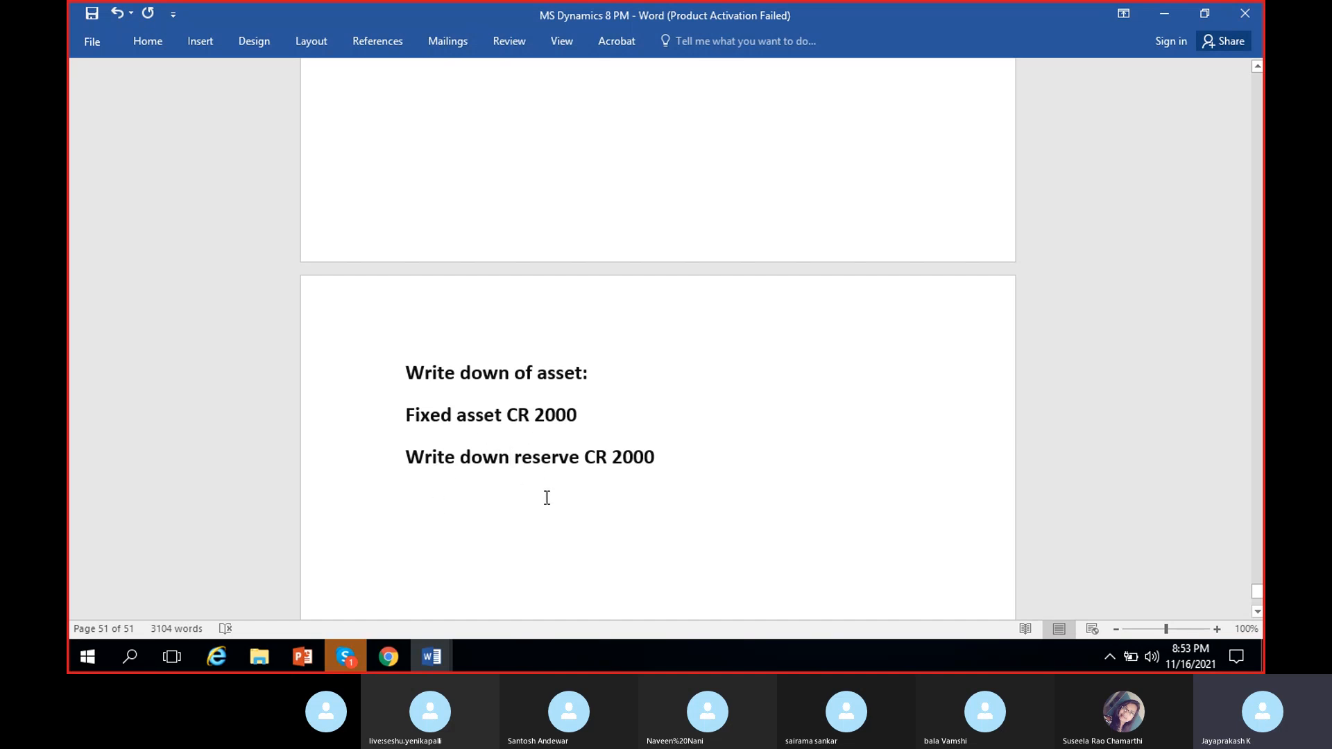
scroll(670, 491, "up", 3)
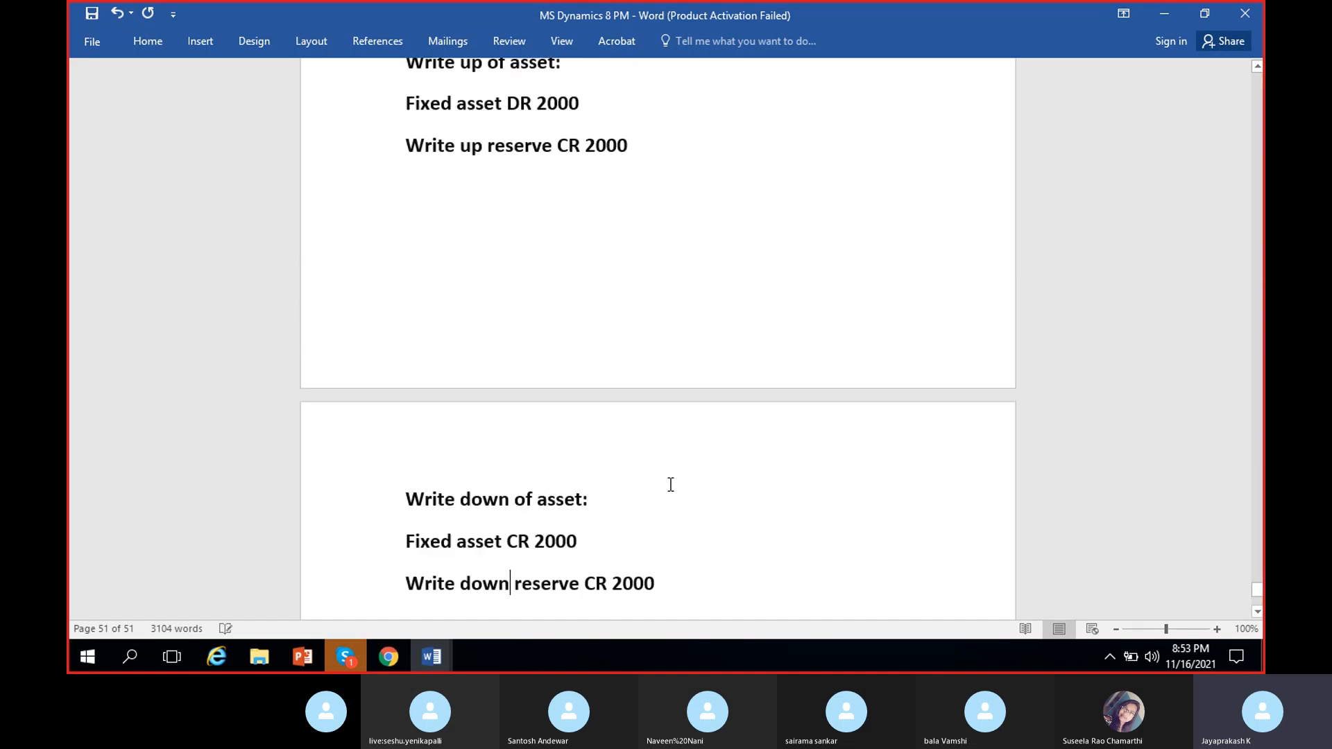
scroll(609, 208, "down", 2)
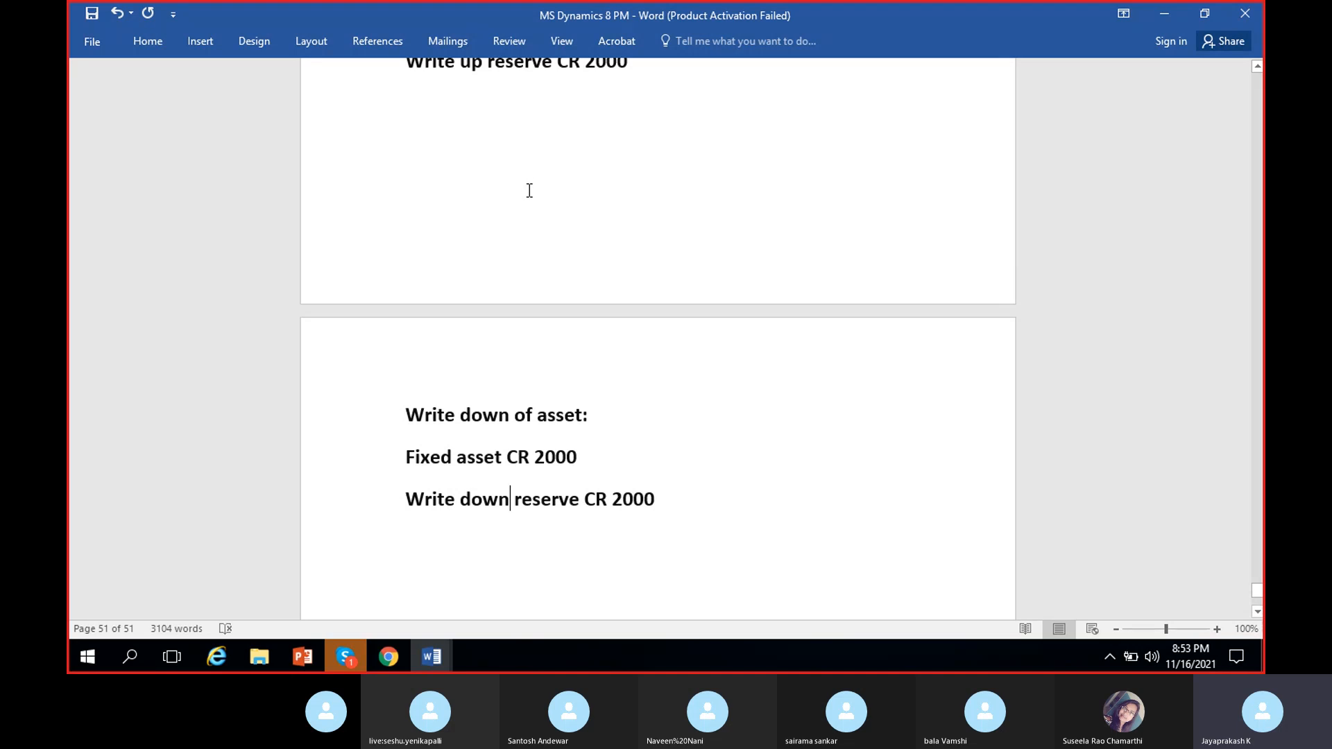
scroll(530, 186, "up", 1)
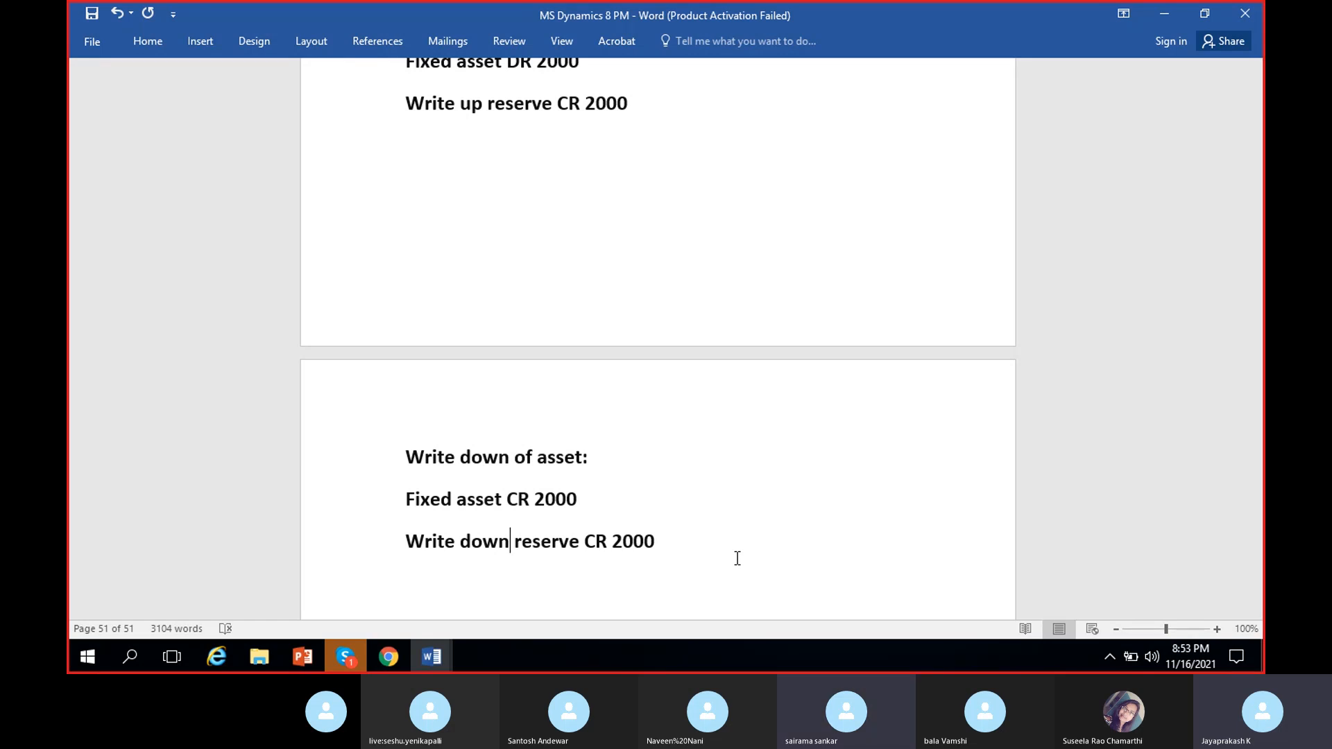
Add the heading "Revaluation:" below the write-down entries, separated from them by a blank line
key("End")
key("Return")
scroll(737, 556, "down", 1)
type("Revaluation:")
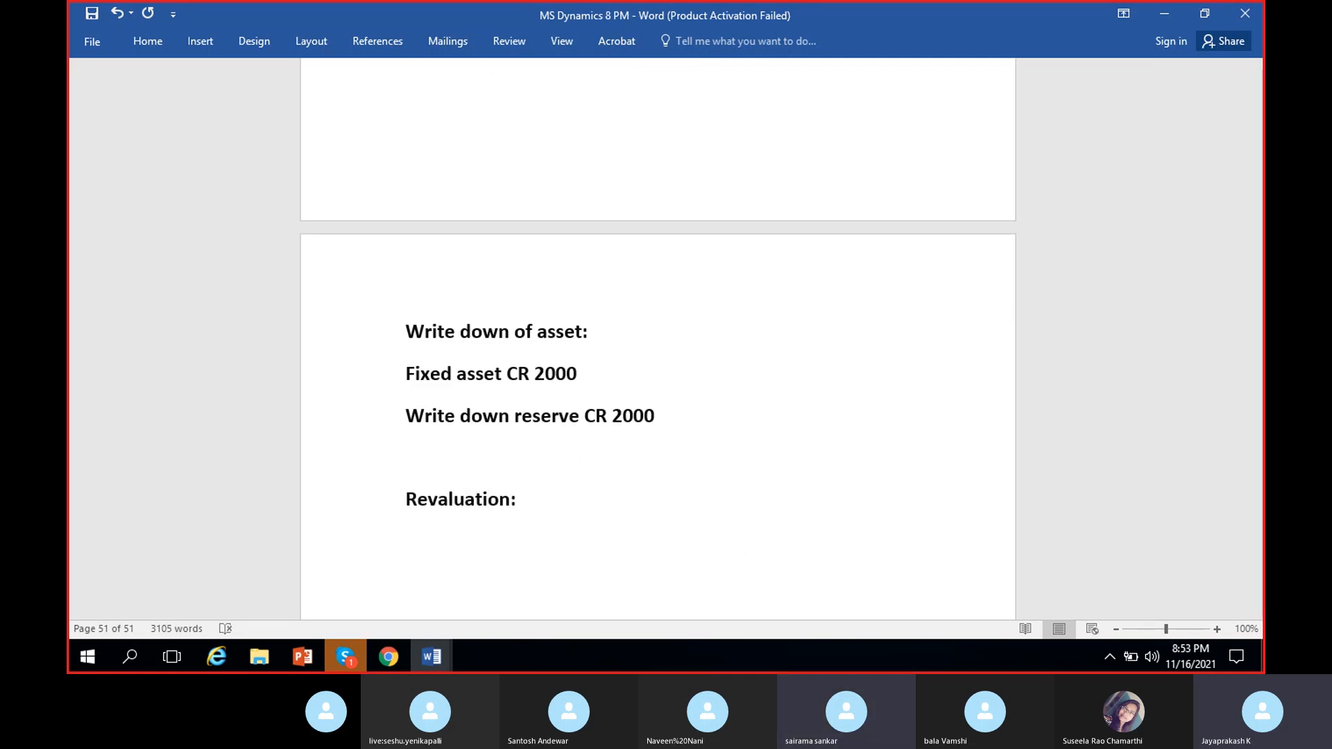
Add the line "Fixed asset DR 1500" below the "Revaluation:" heading
key("Return")
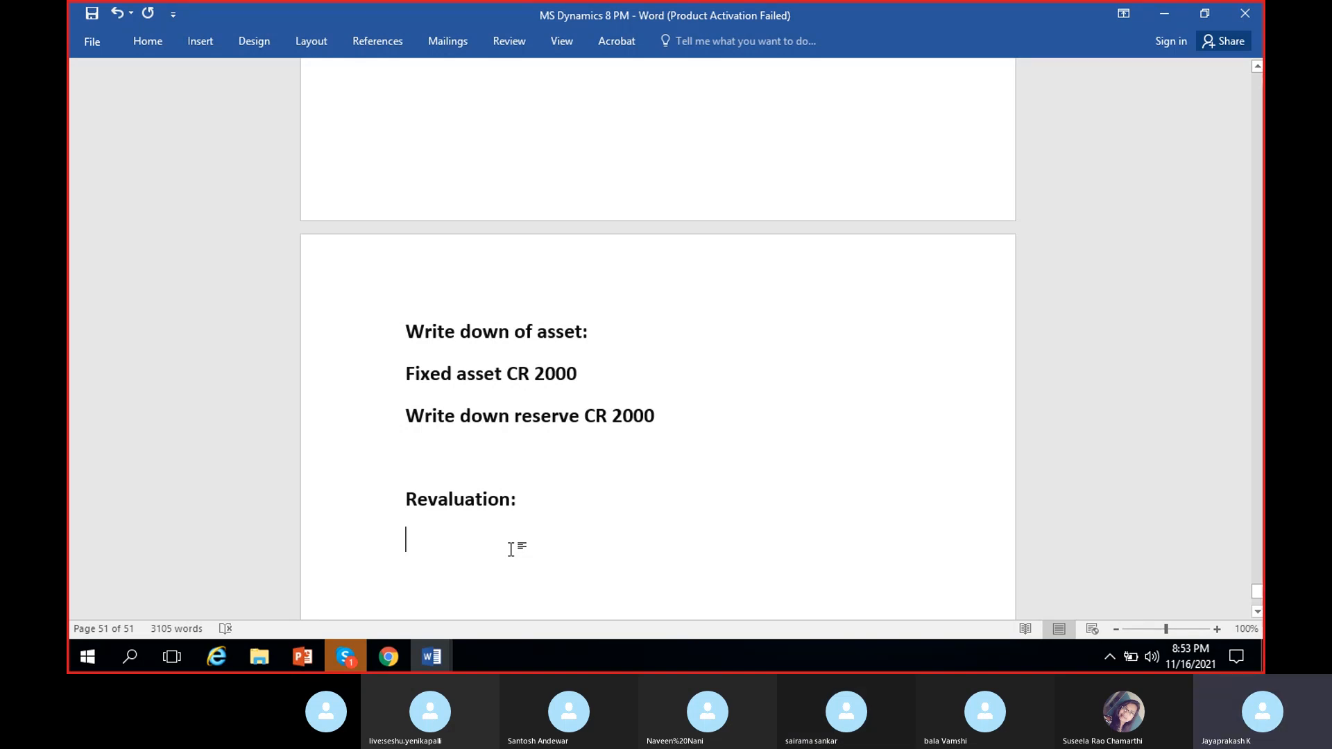
type("Fi")
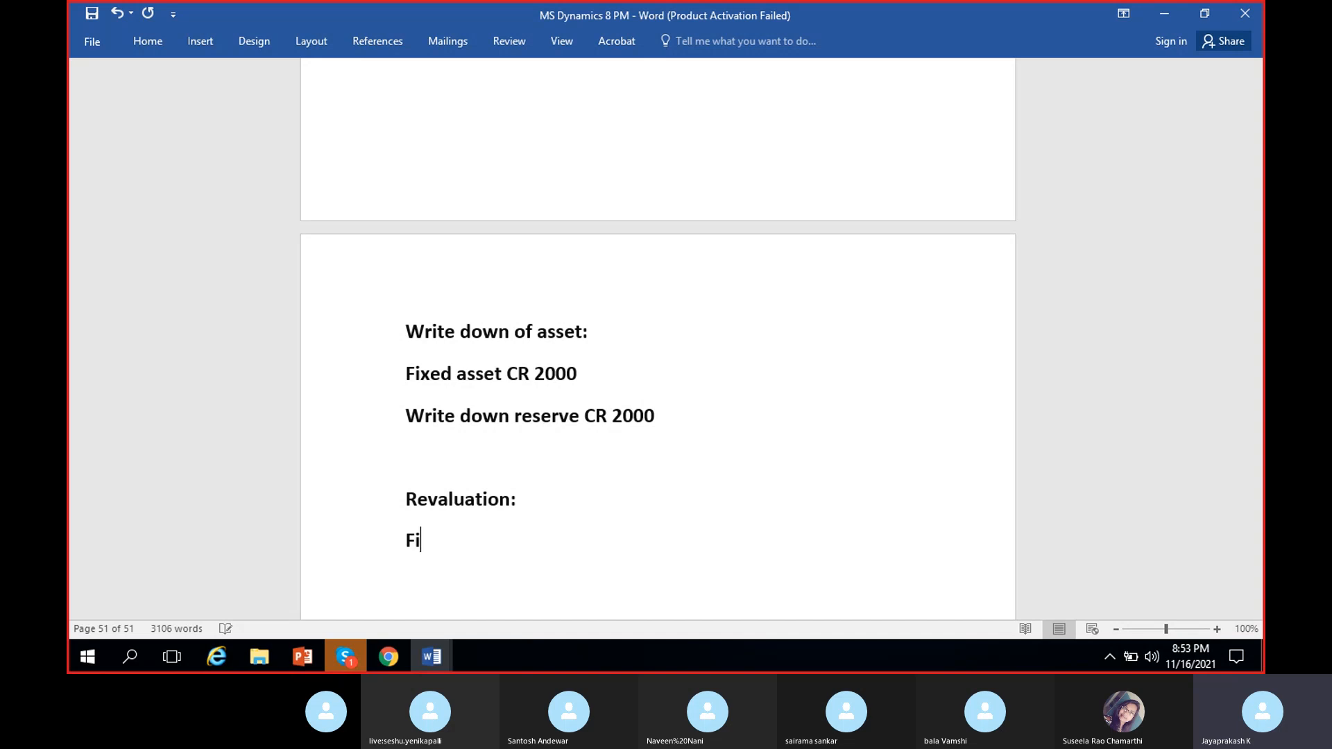
type("xed asset ")
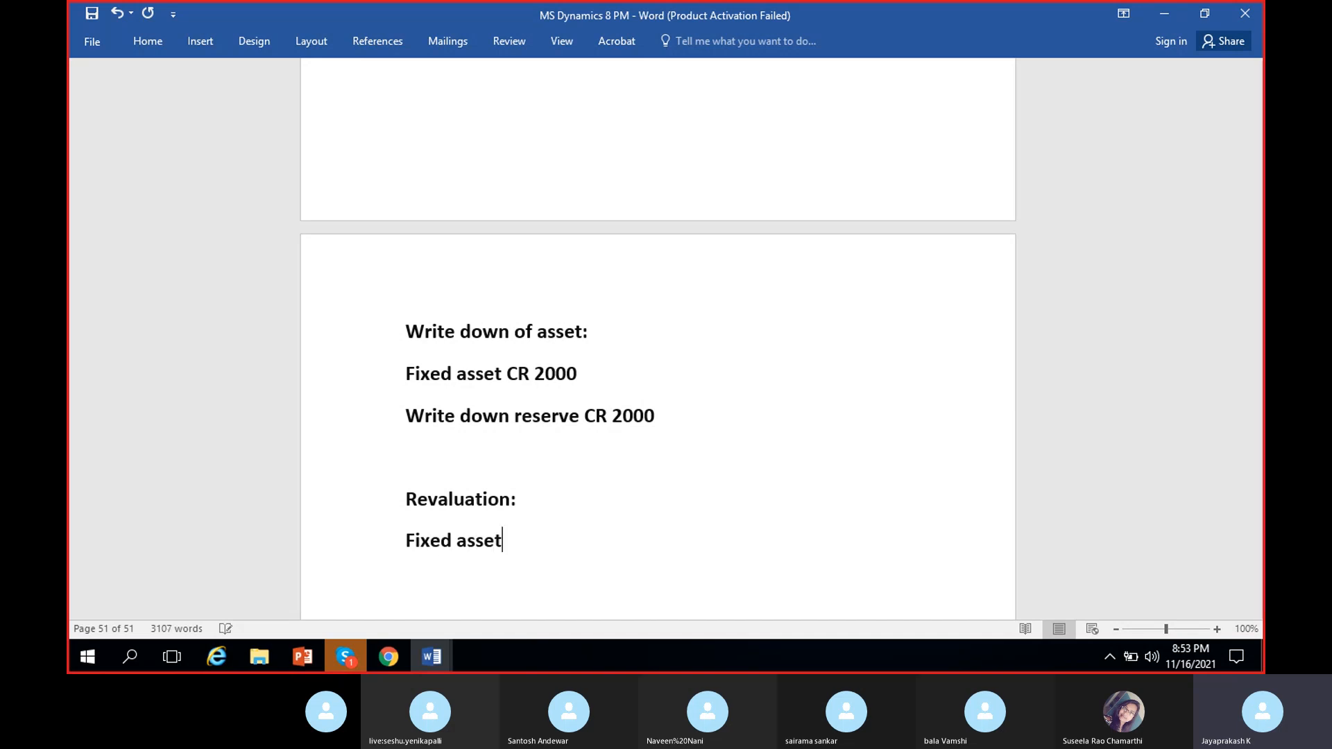
type("DR")
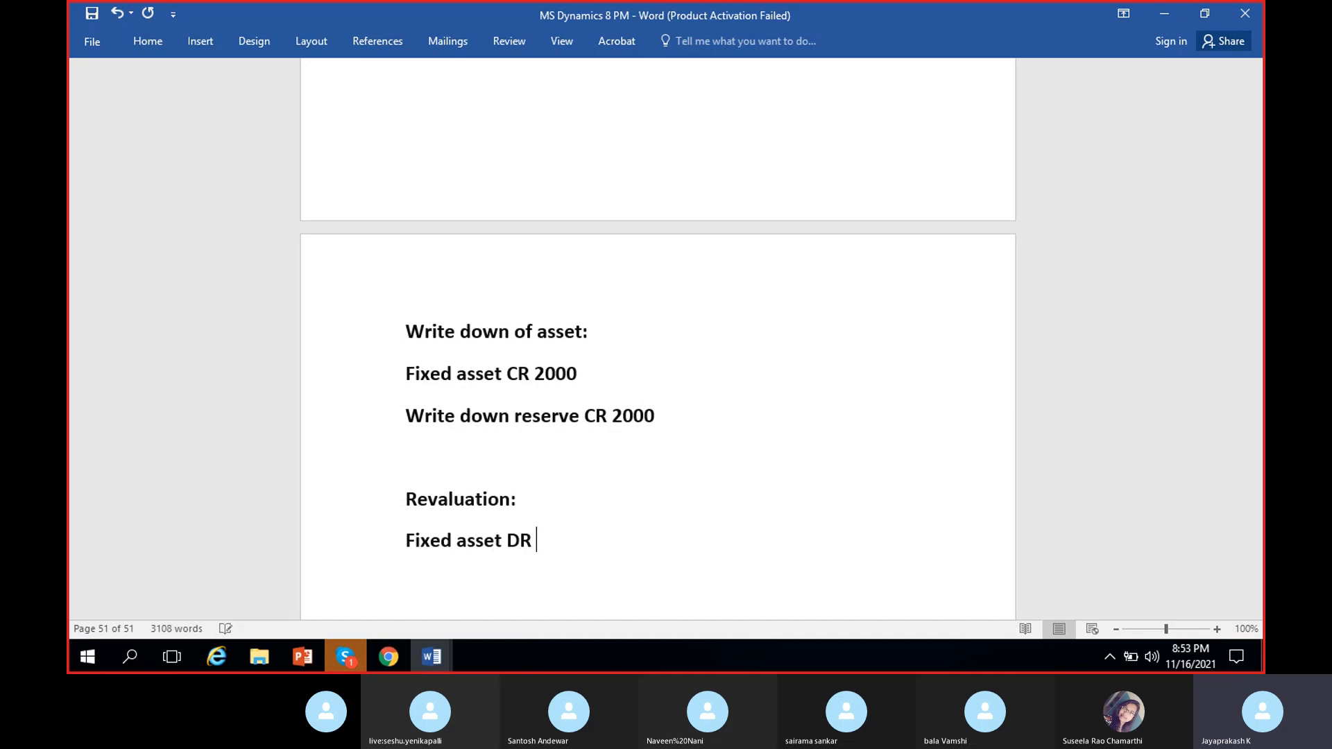
type(" 1500")
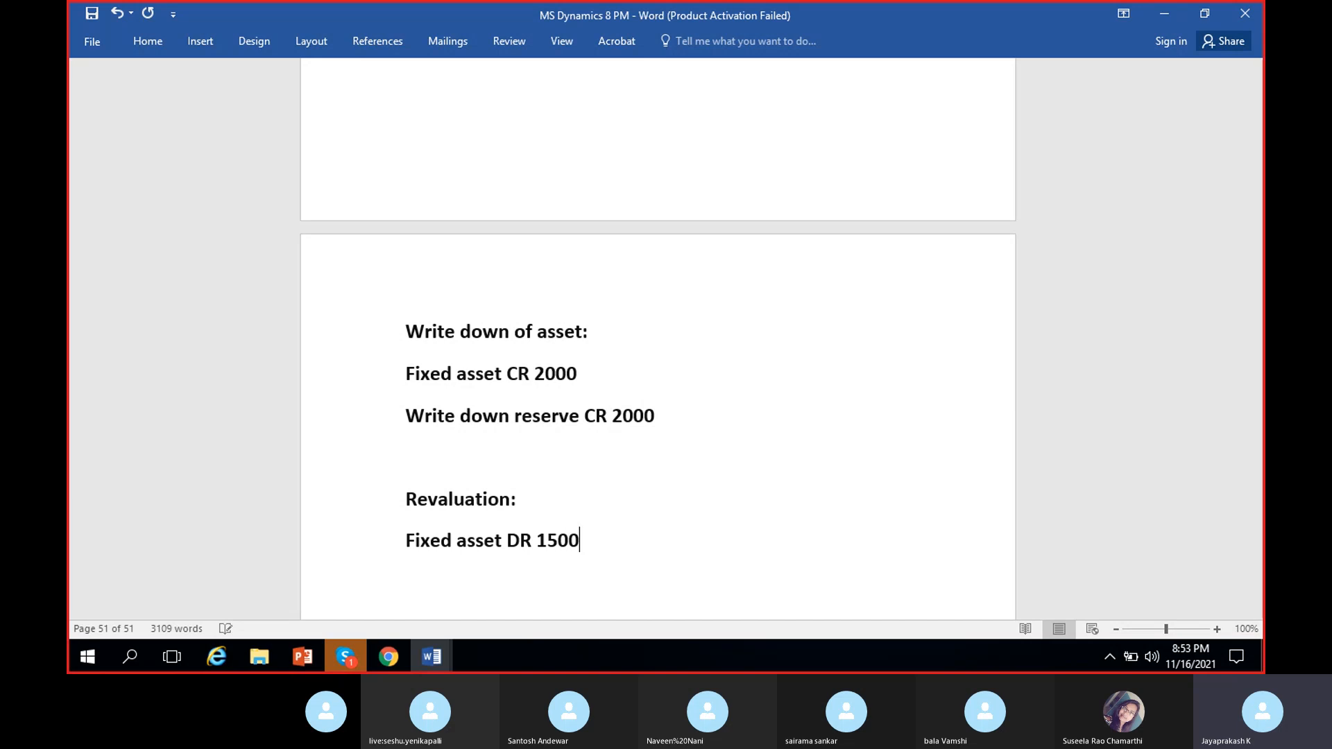
Add the line "Revaluation reserve CR 1500" below the fixed asset line of the revaluation section
key("Return")
type("Re")
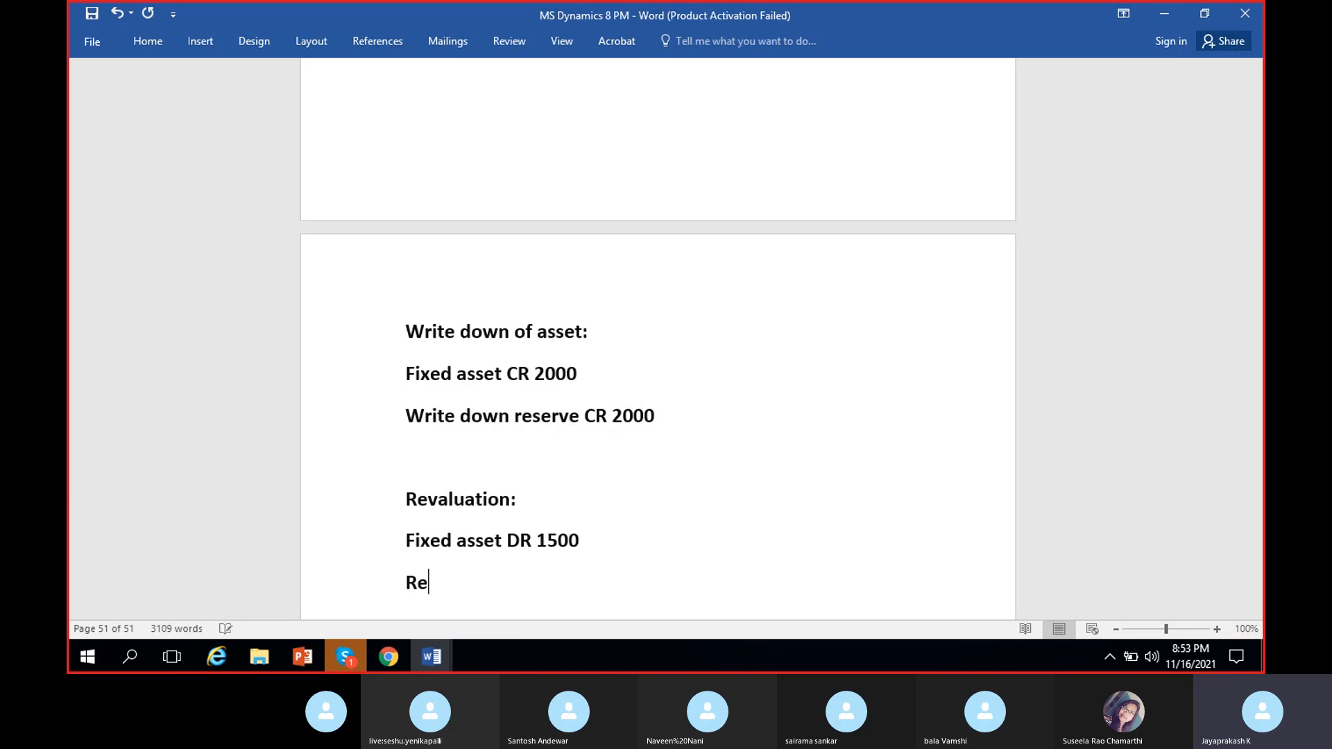
type("valuation re")
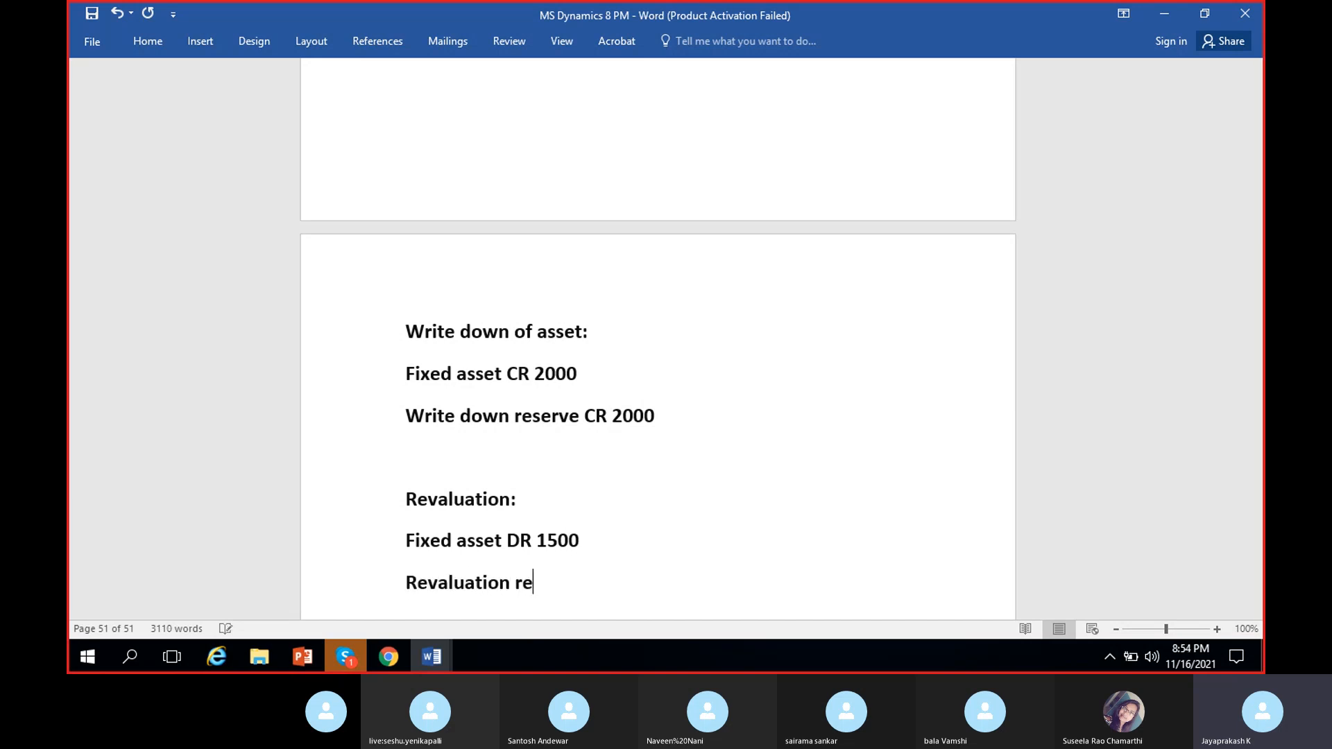
type("serve CR")
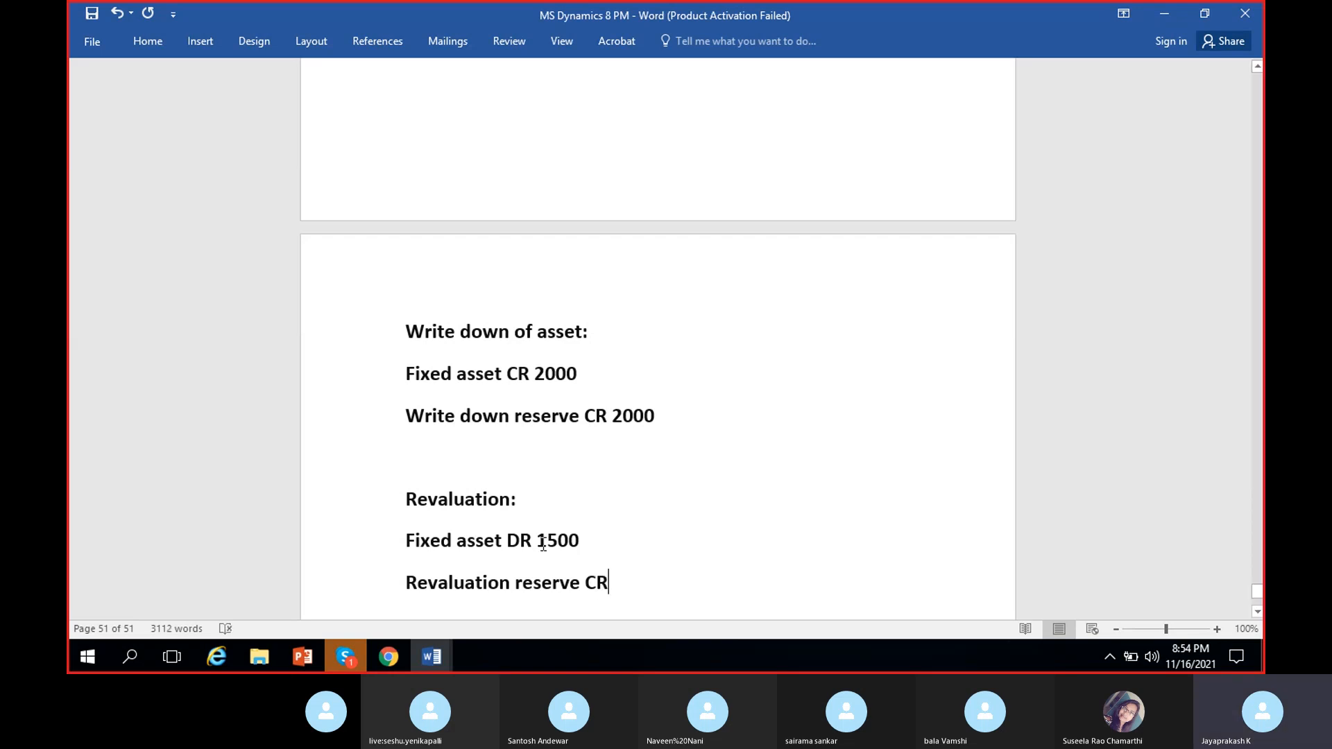
left_click(518, 543)
left_click(606, 575)
type("1500")
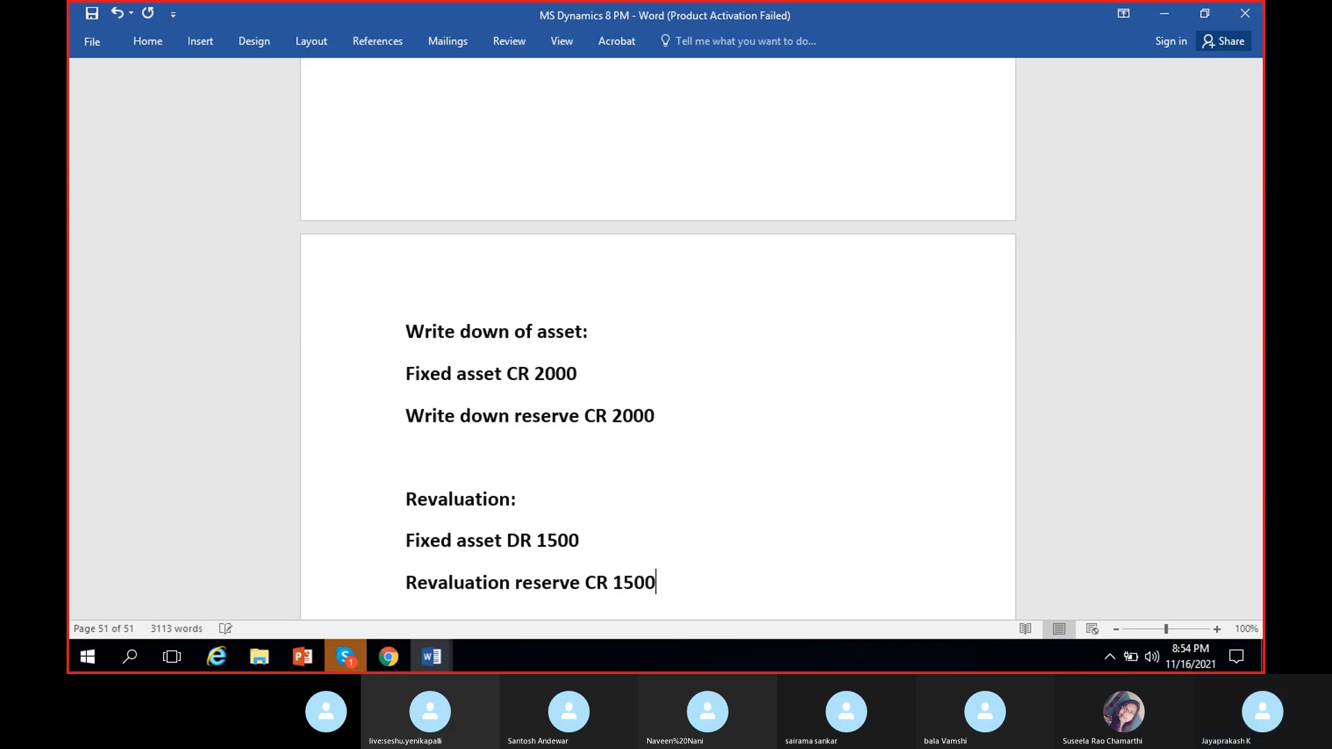
scroll(657, 535, "down", 1)
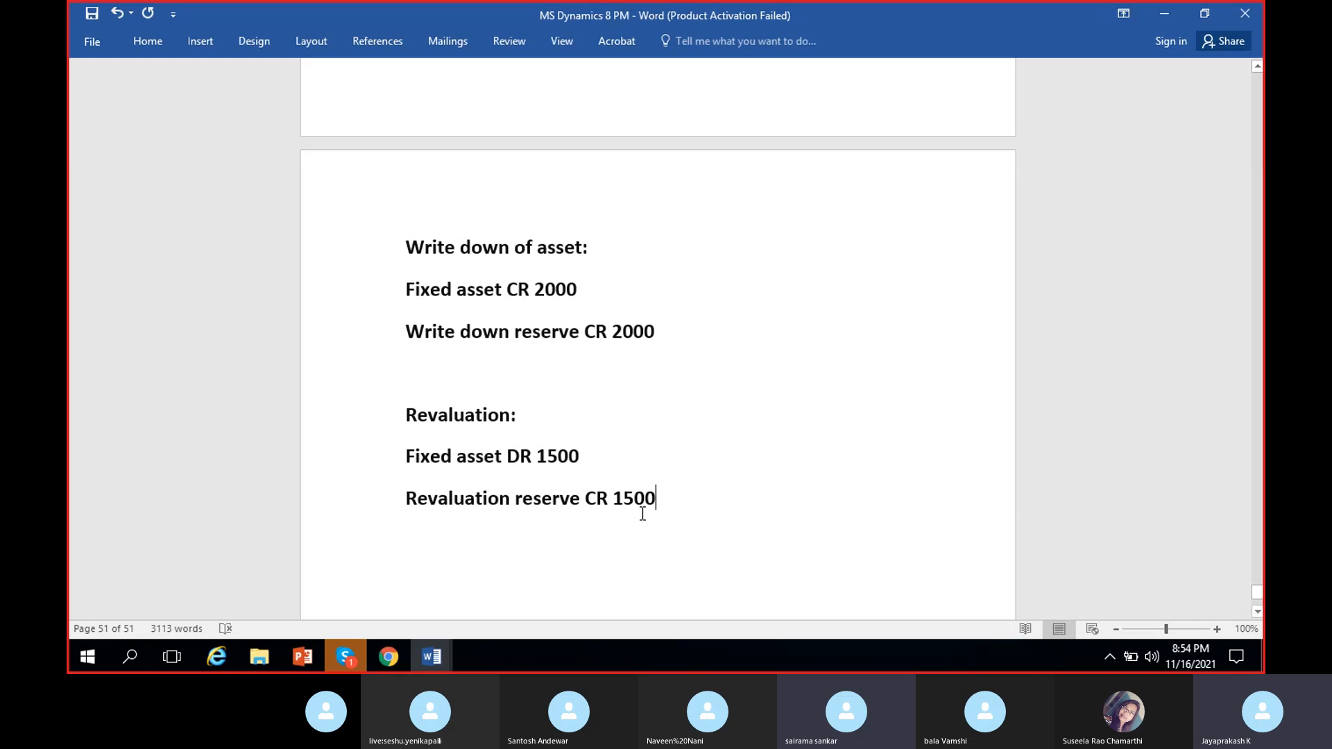
left_click(345, 657)
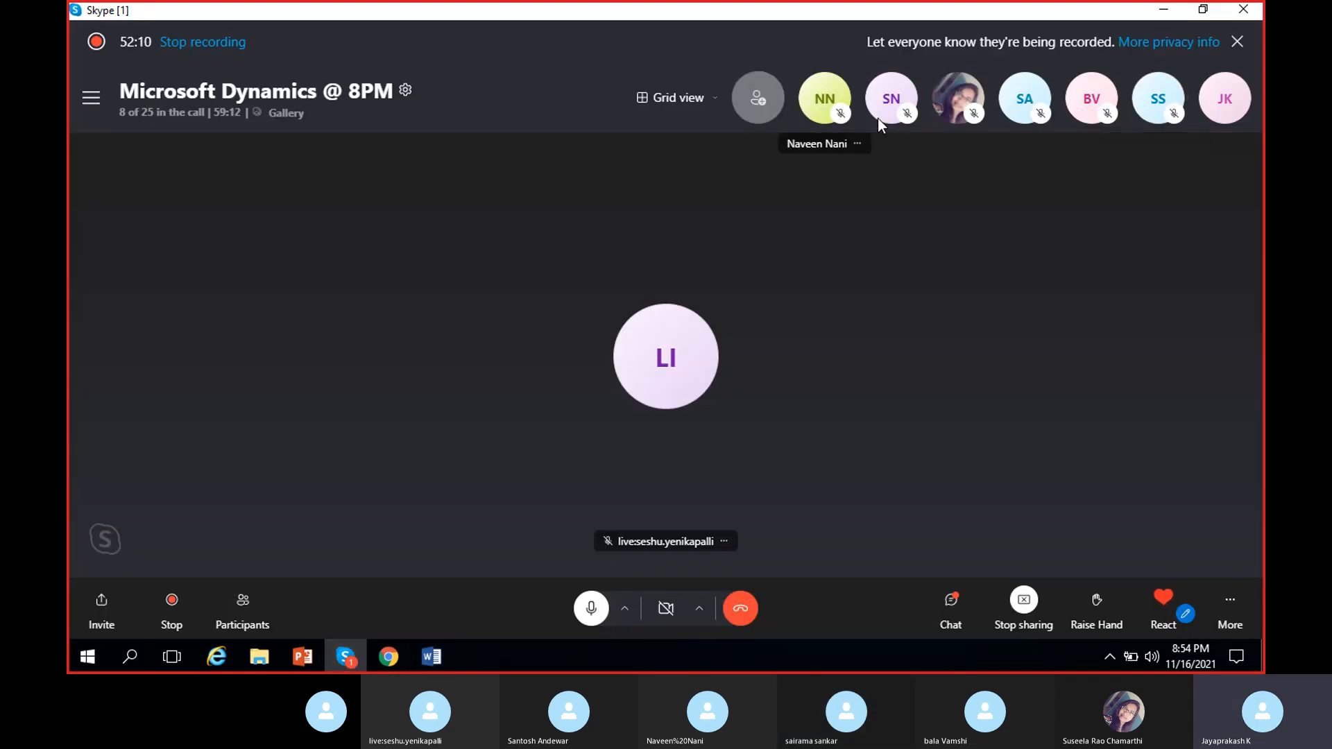
left_click(1164, 10)
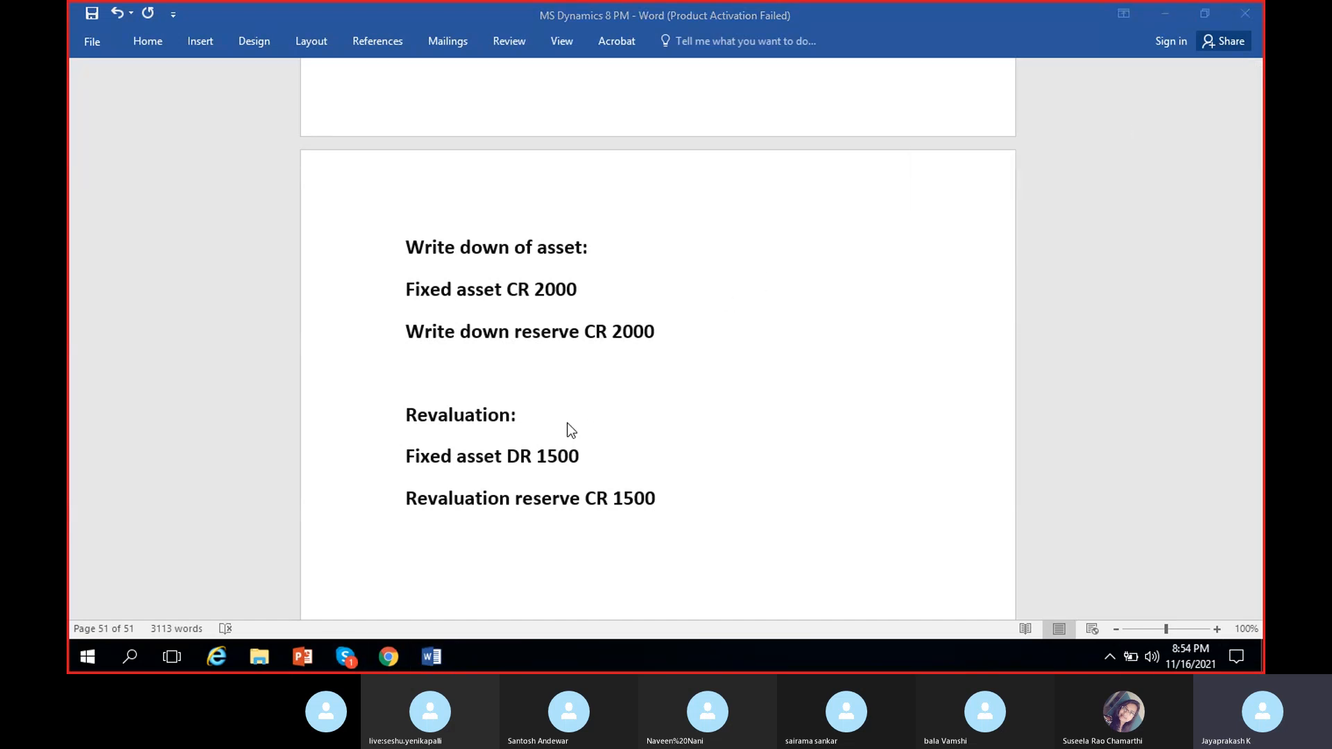
Review the fixed asset journal entries in the notes, from Acquisition and Depreciation through to the write-down and revaluation sections
scroll(571, 430, "up", 1)
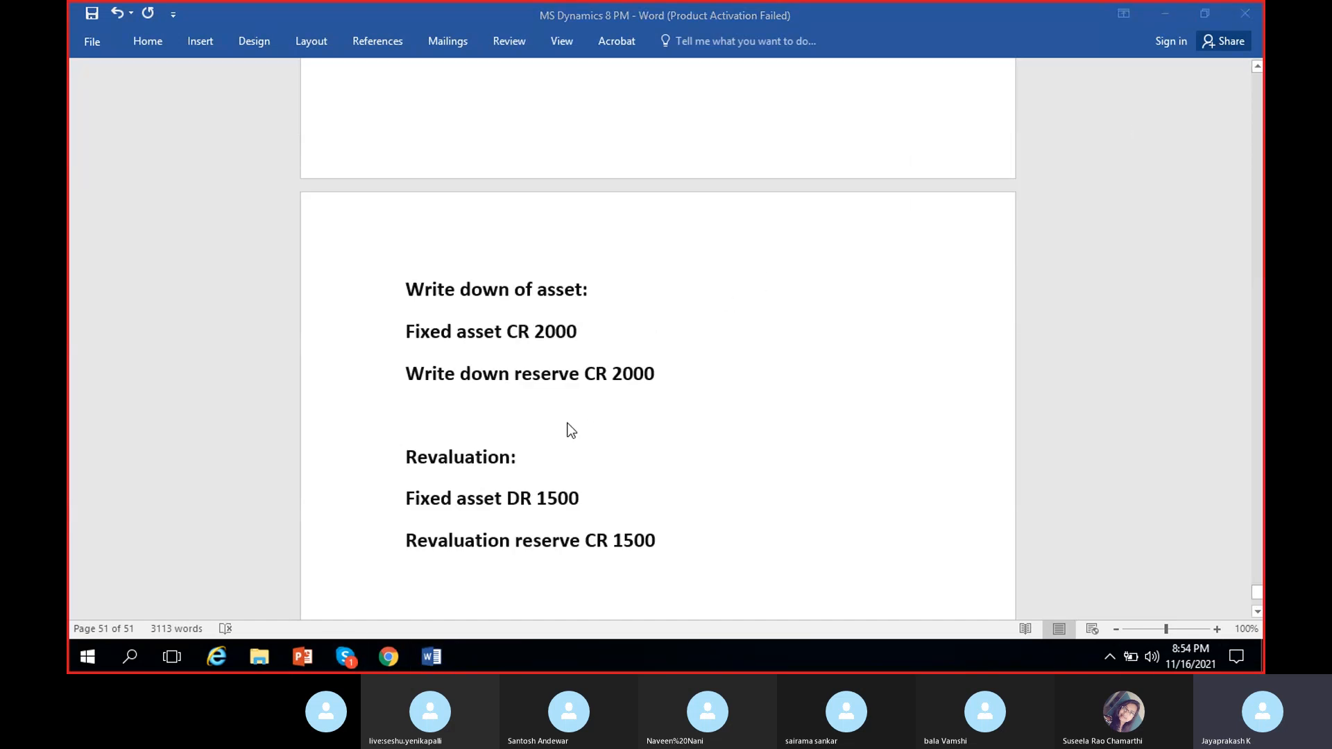
scroll(571, 430, "down", 1)
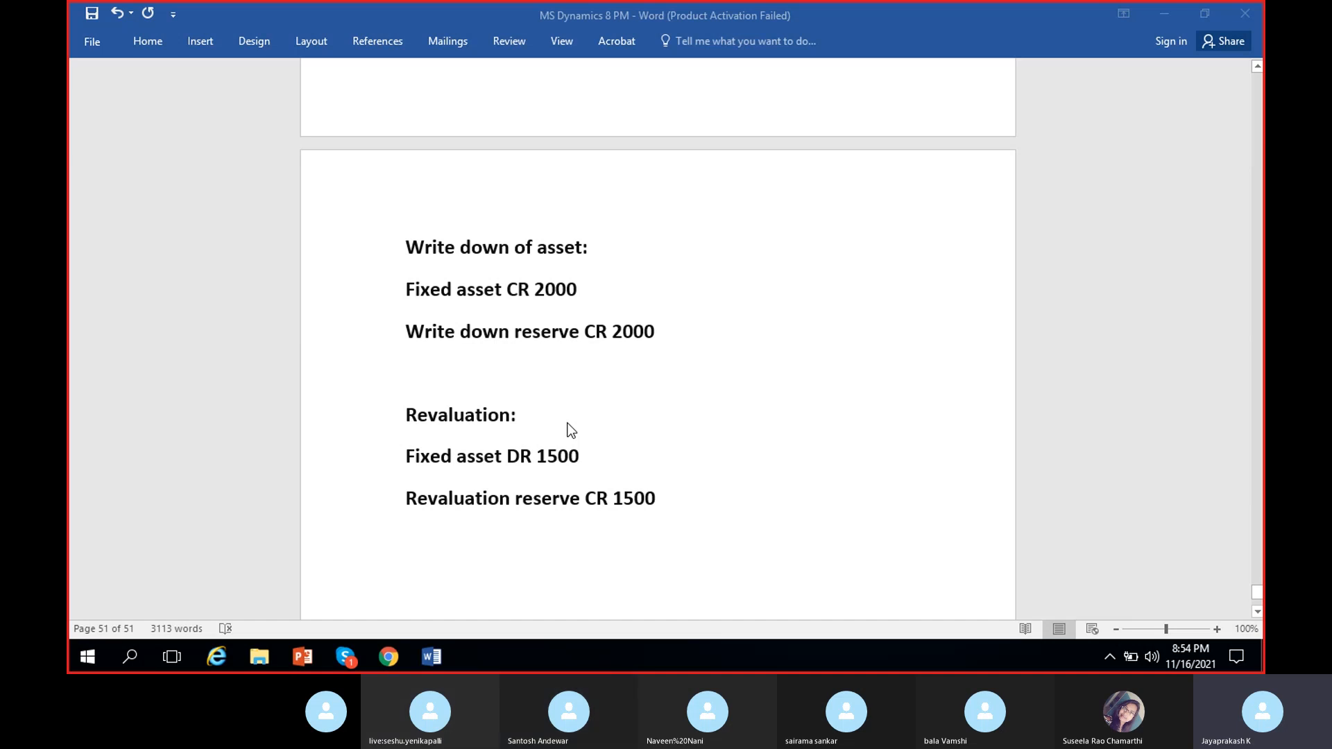
scroll(570, 430, "up", 9)
scroll(570, 430, "up", 9)
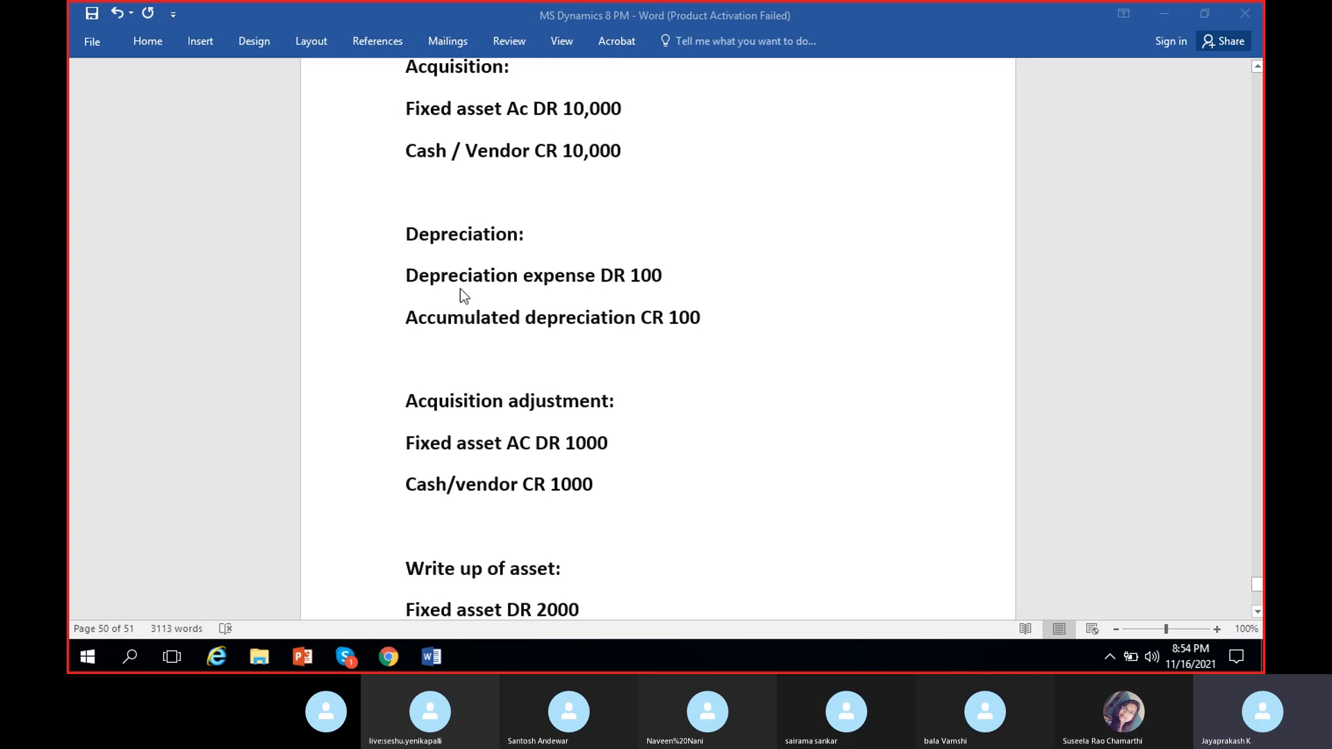
scroll(491, 268, "up", 2)
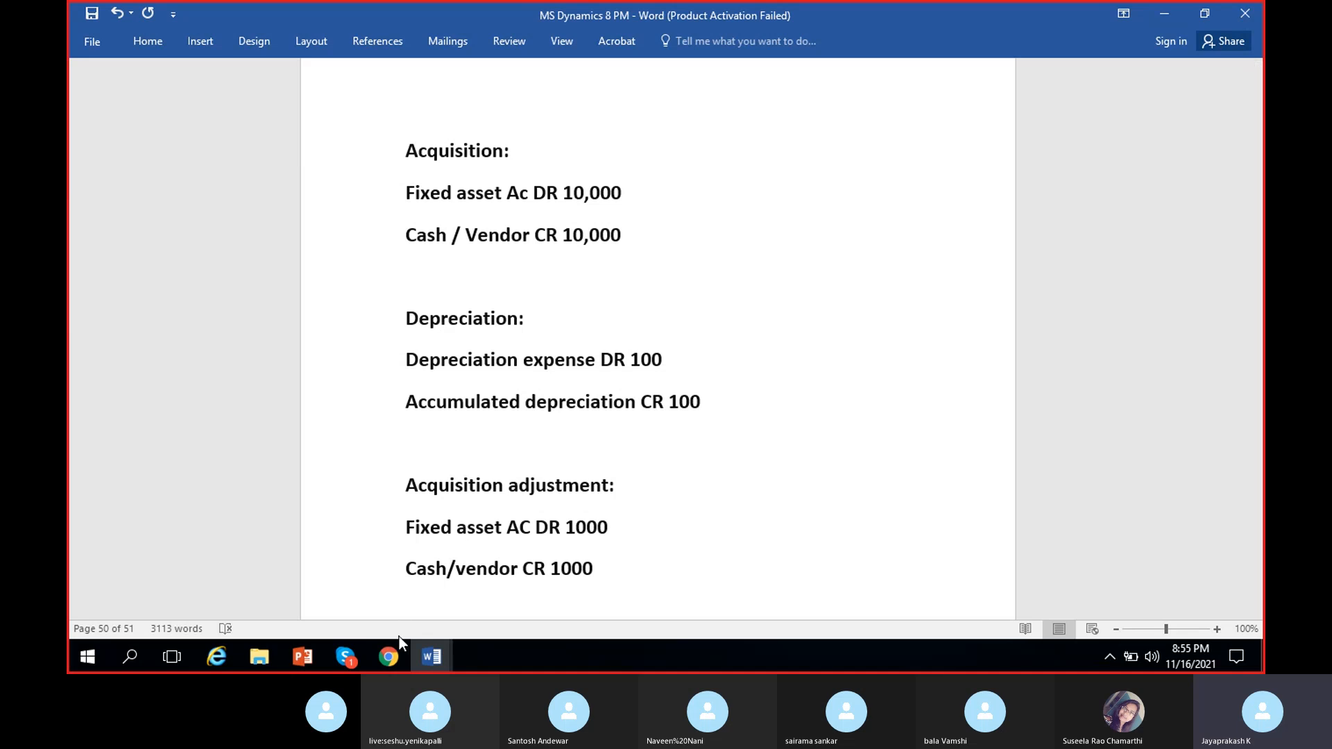
scroll(451, 506, "down", 9)
scroll(430, 484, "down", 3)
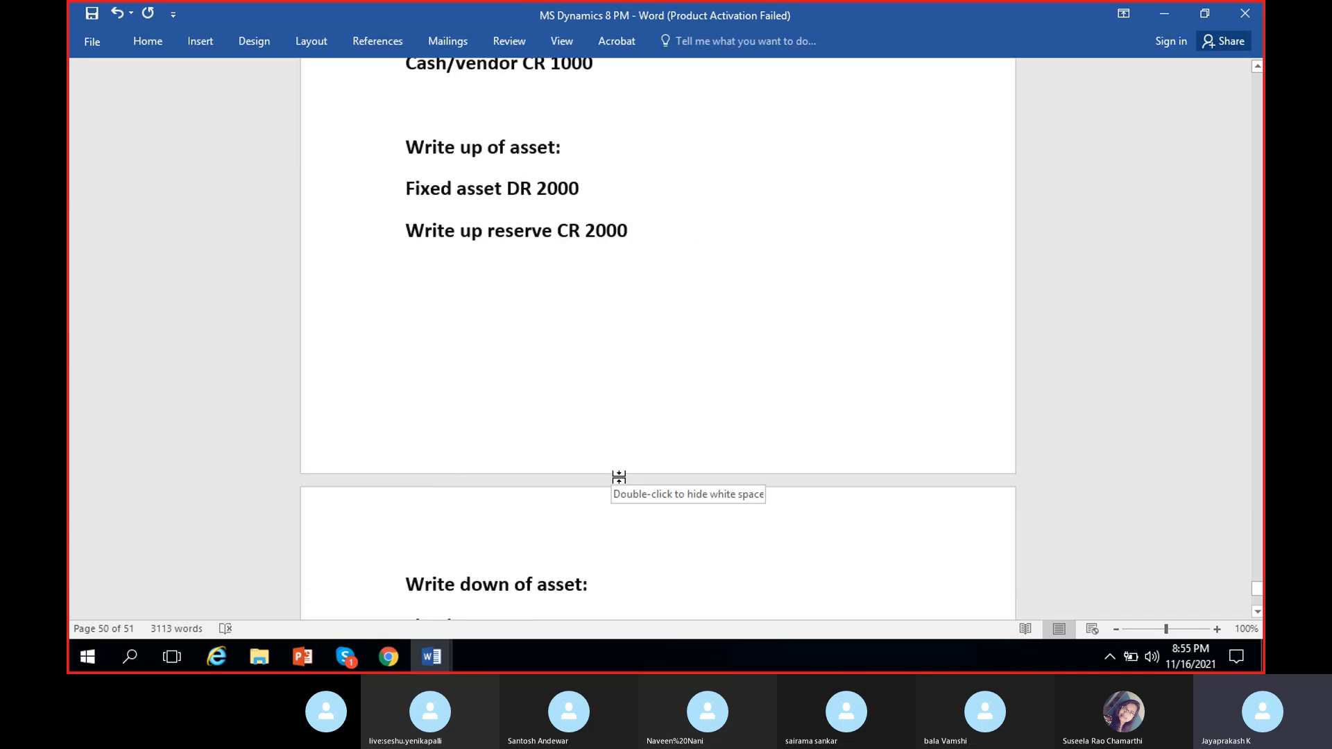
scroll(518, 420, "up", 11)
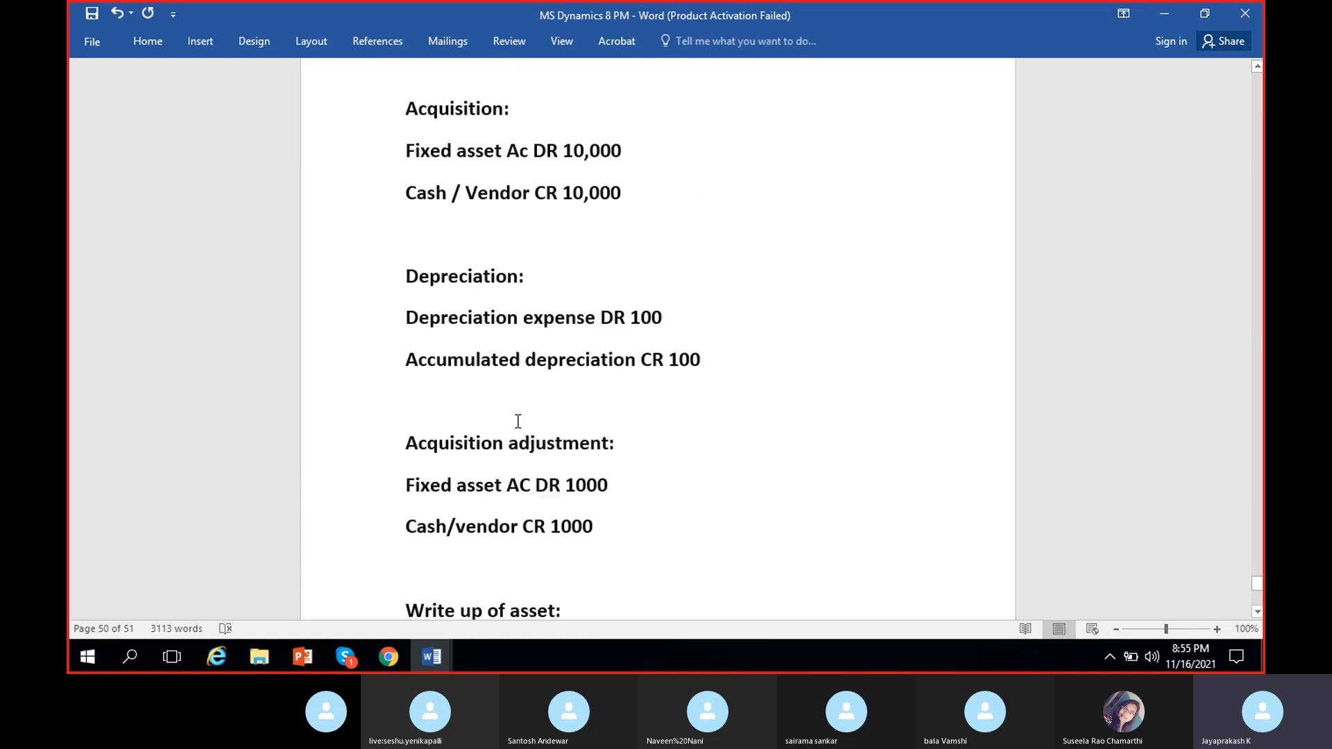
scroll(517, 420, "up", 1)
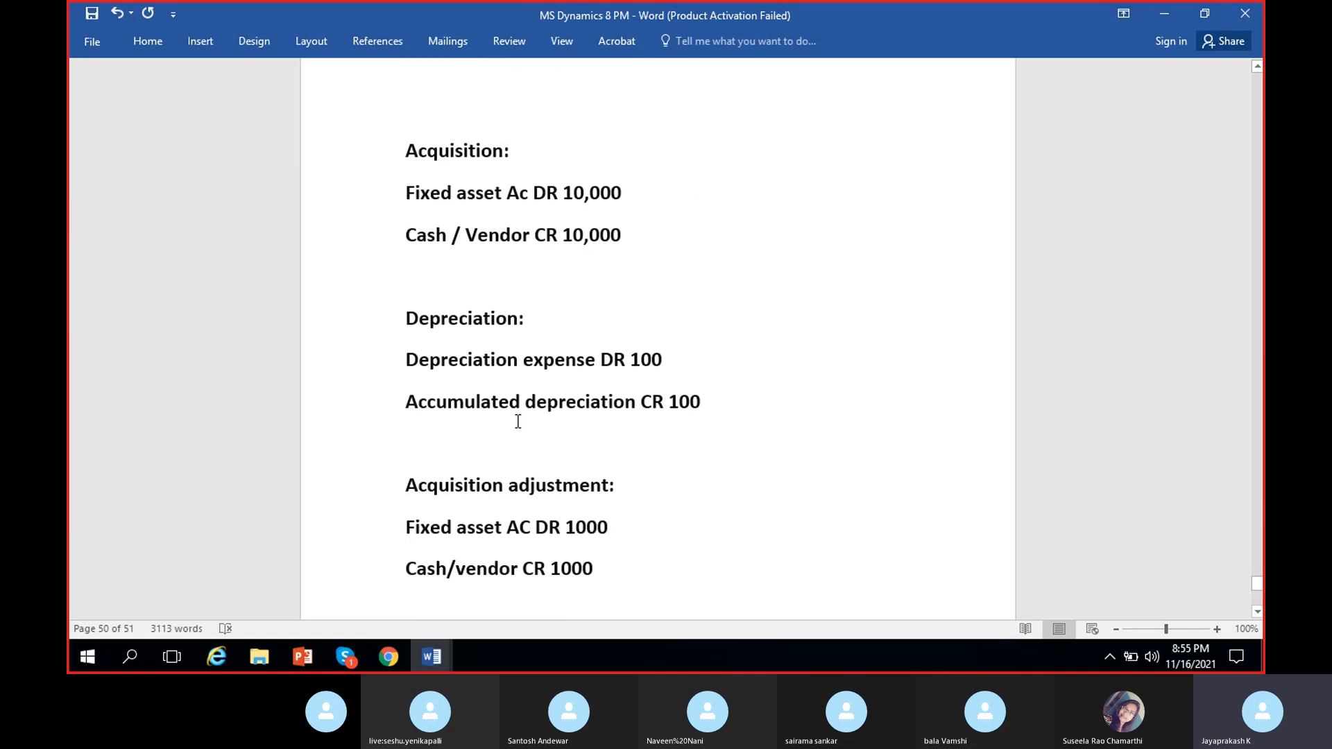
Switch to Dynamics 365 Finance and Operations in Chrome and open the fixed asset posting profiles setup
left_click(388, 656)
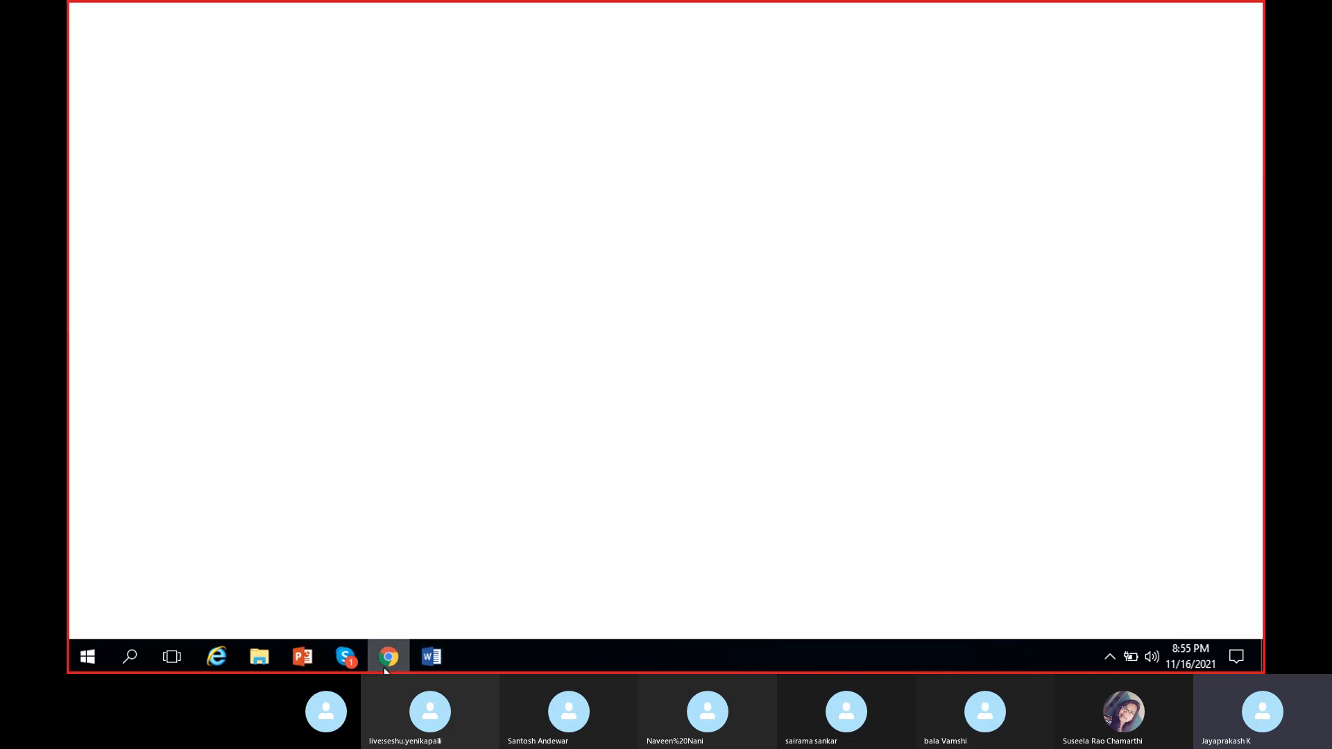
left_click(84, 117)
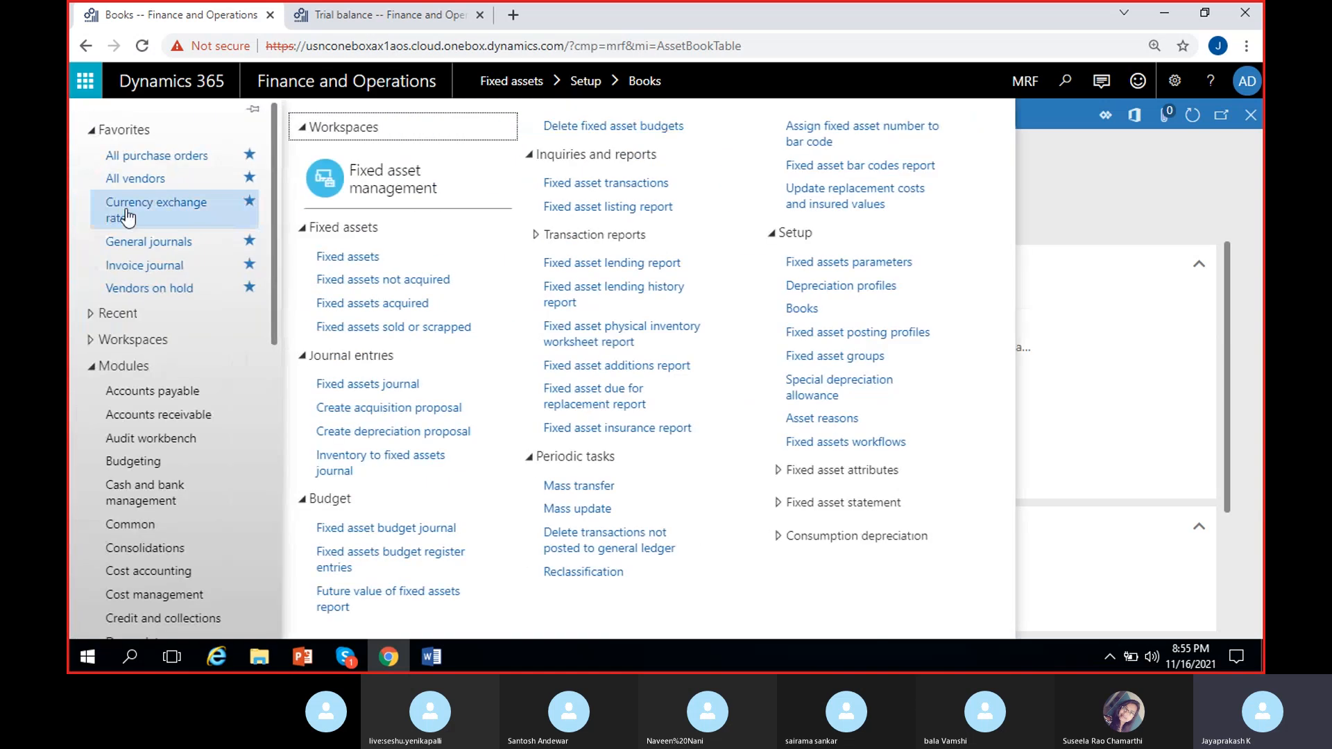
scroll(127, 478, "down", 4)
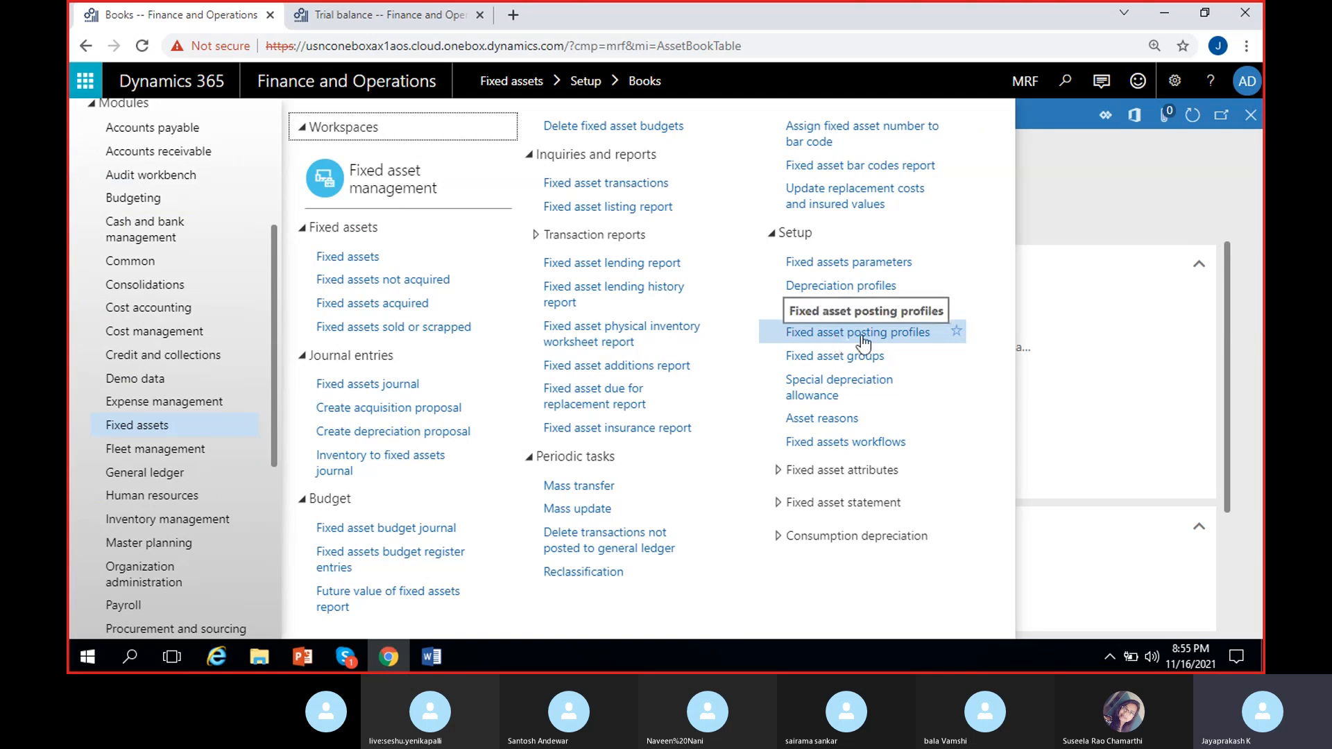
left_click(833, 340)
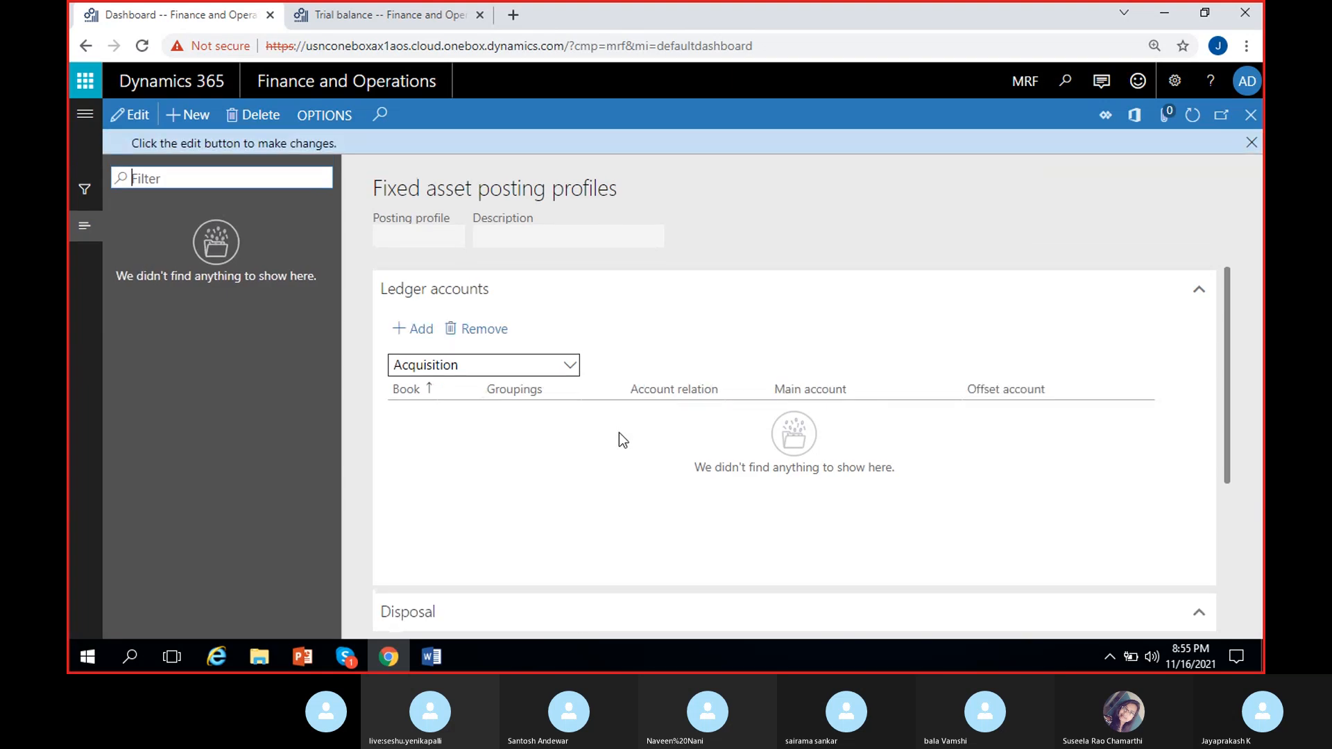
Create a new fixed asset posting profile named GEN with the description "General PF"
left_click(188, 115)
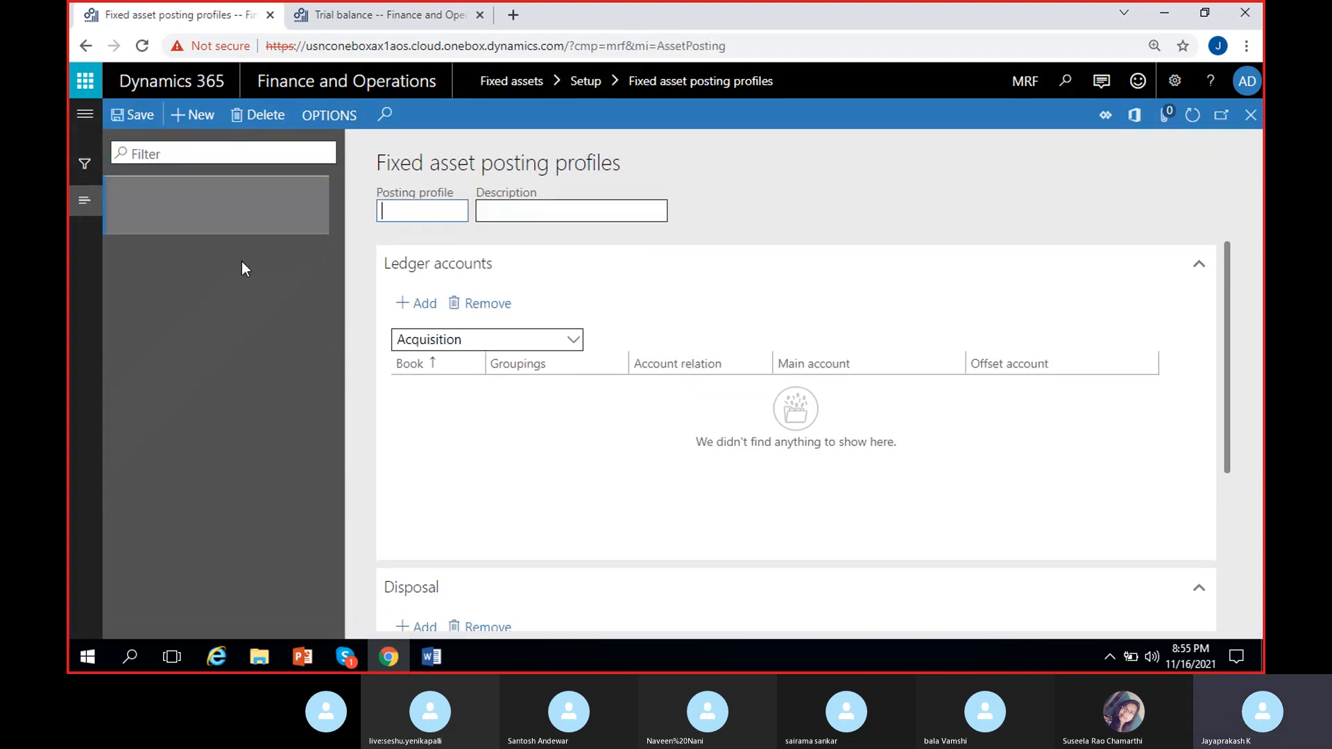
type("GEN")
left_click(566, 212)
type("Genaral PF")
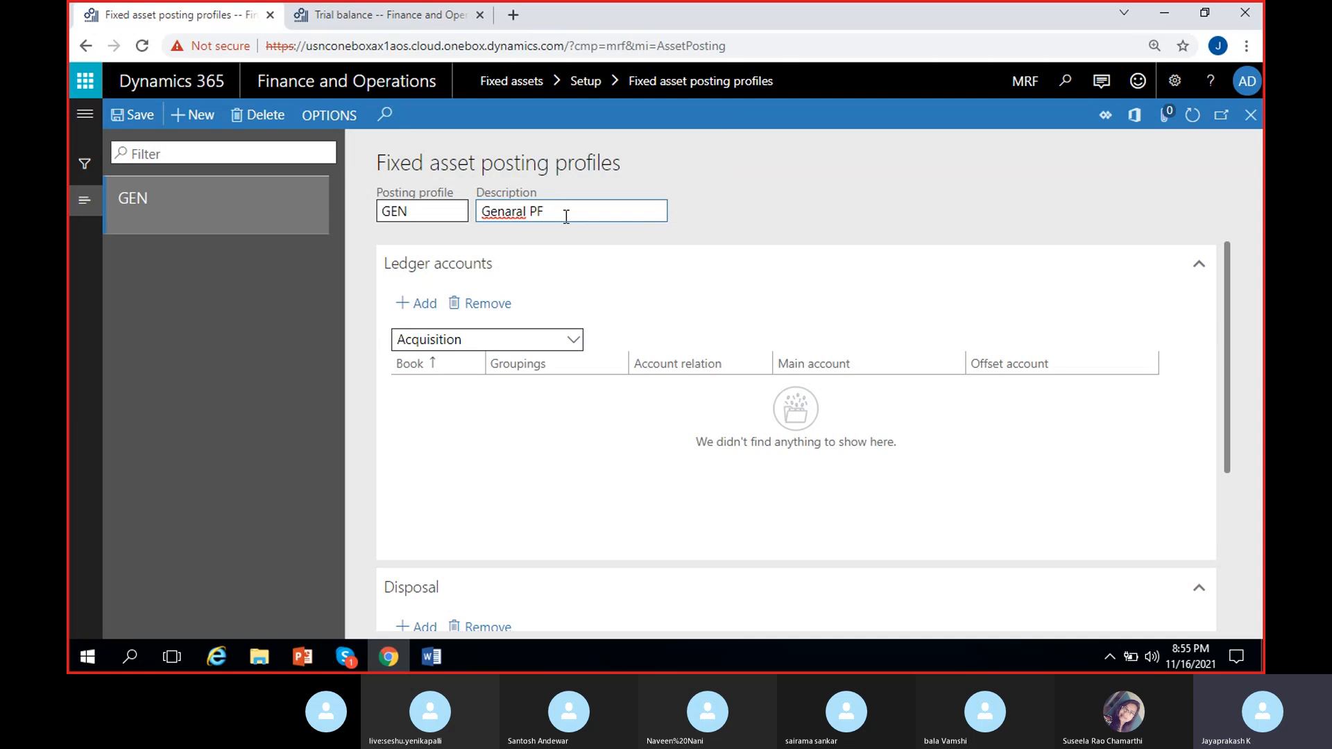
key("BackSpace")
type("e")
left_click(788, 176)
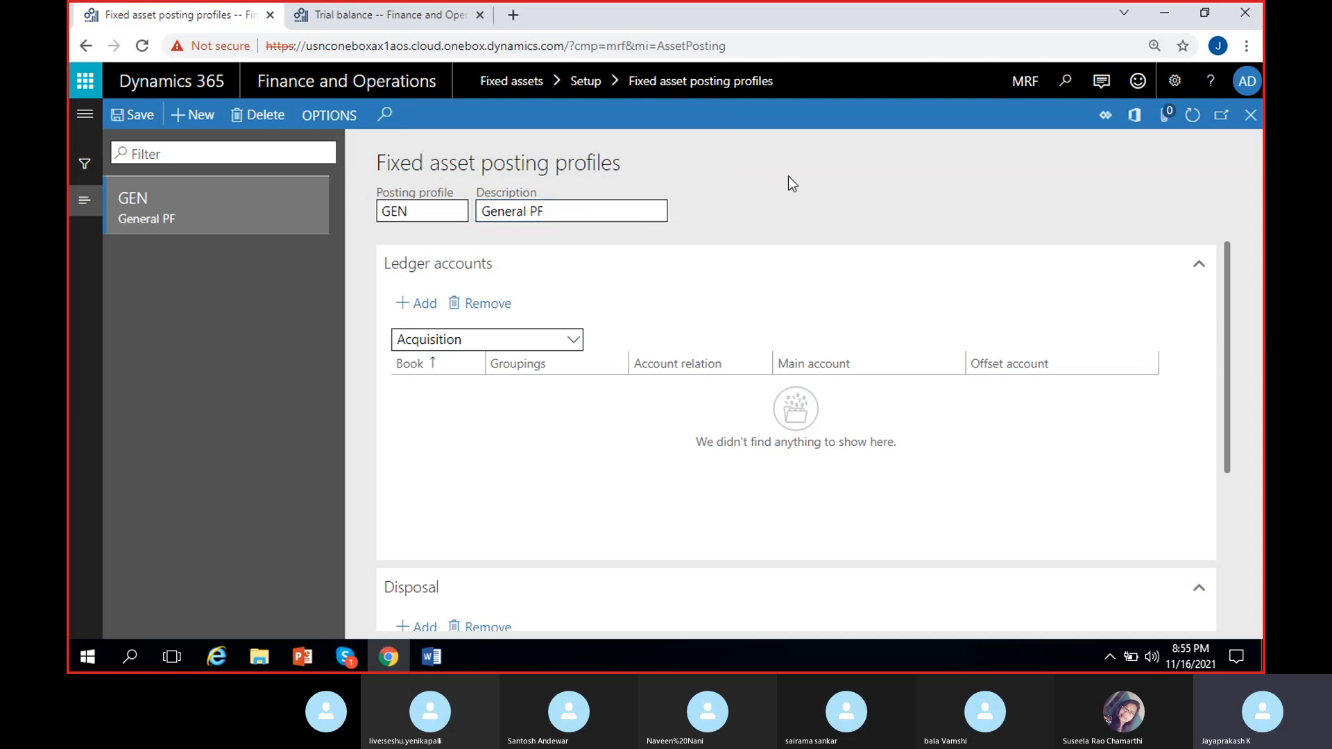
Add a ledger account line for the Acquisition transaction type of the GEN profile and assign it to CA-Book
left_click(574, 340)
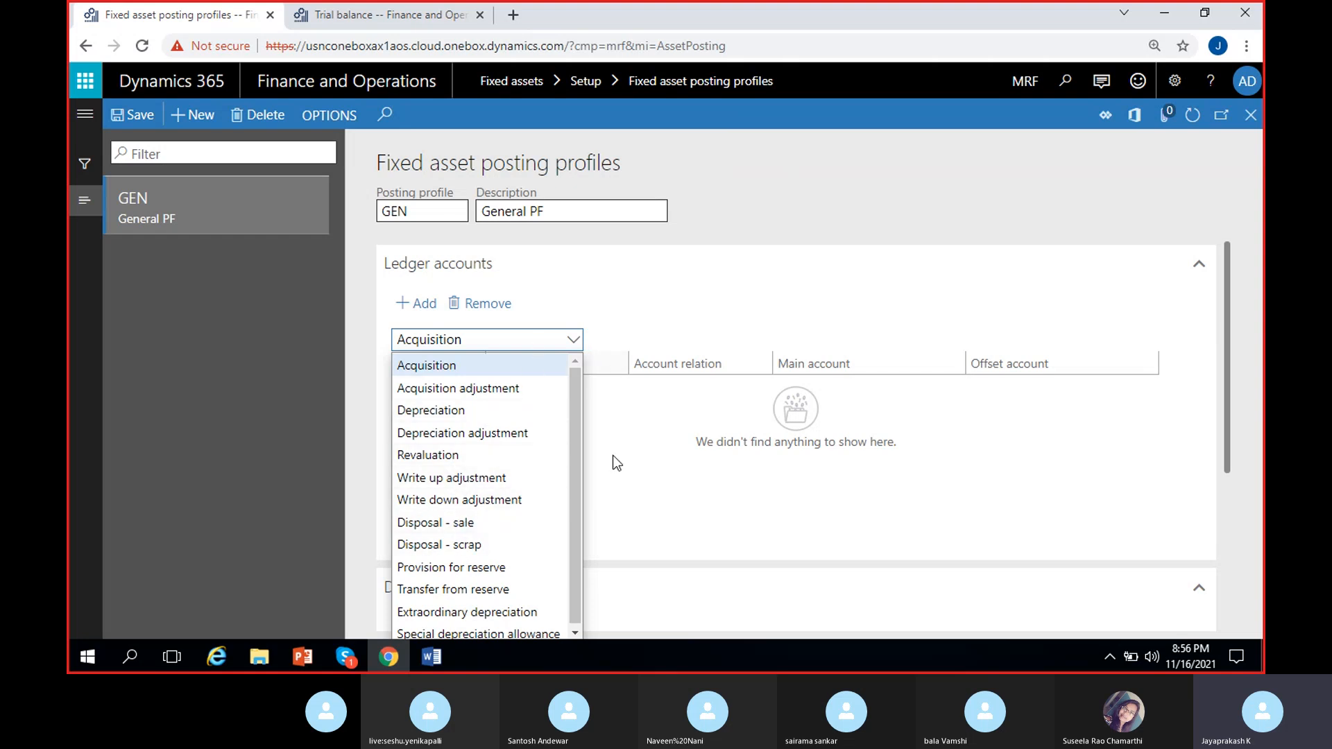
left_click(635, 441)
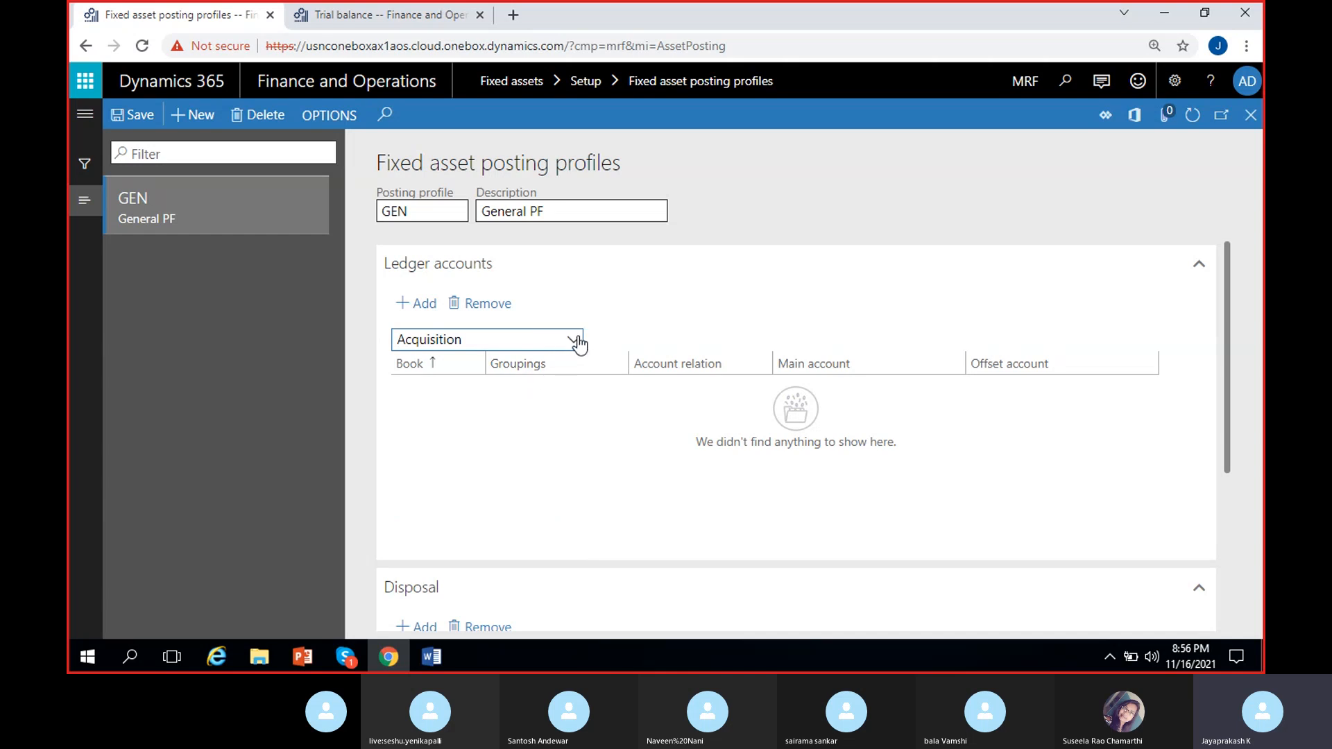
left_click(425, 306)
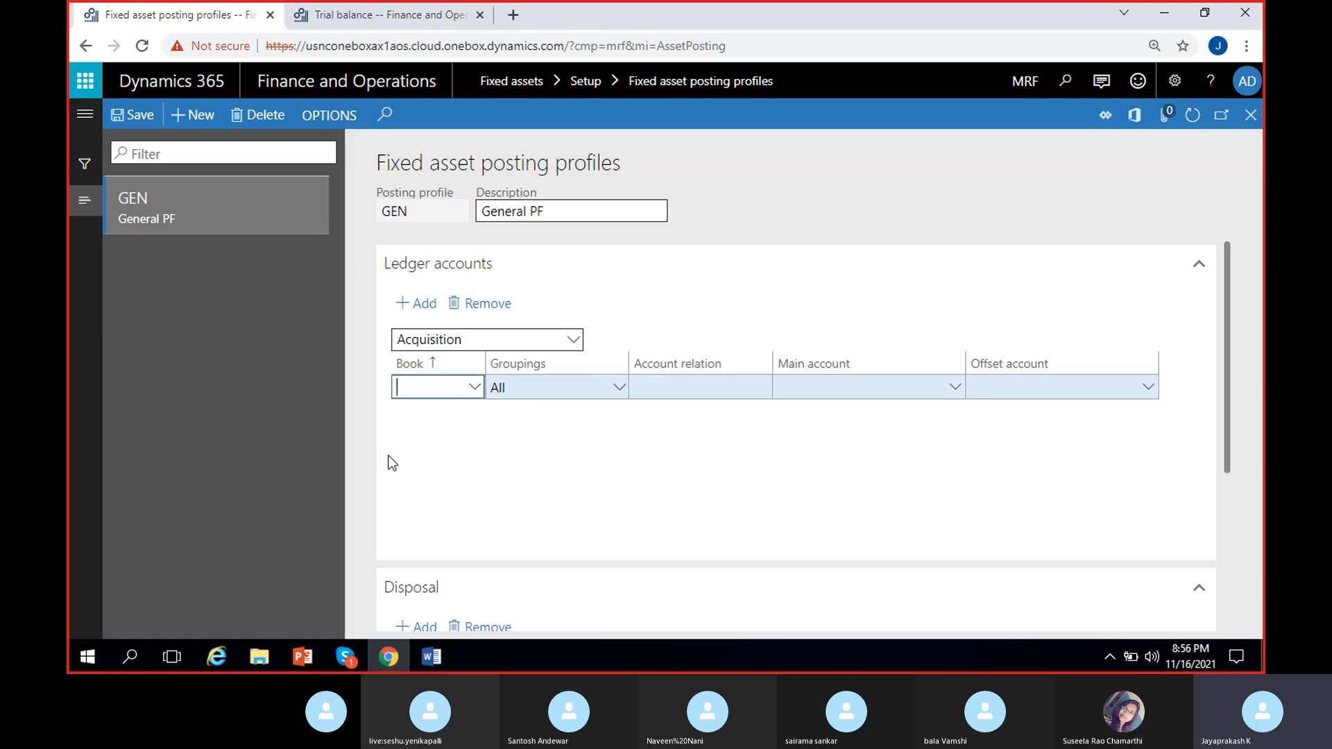
left_click(476, 388)
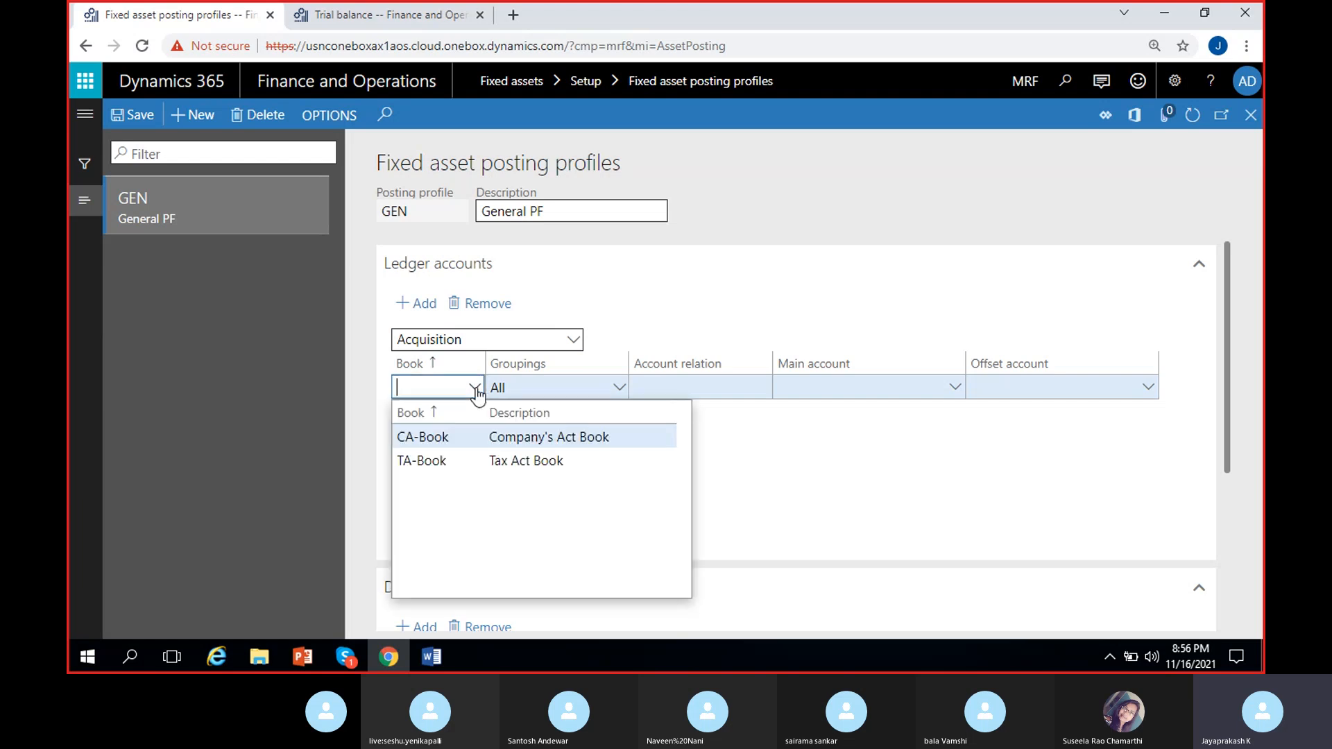
left_click(442, 438)
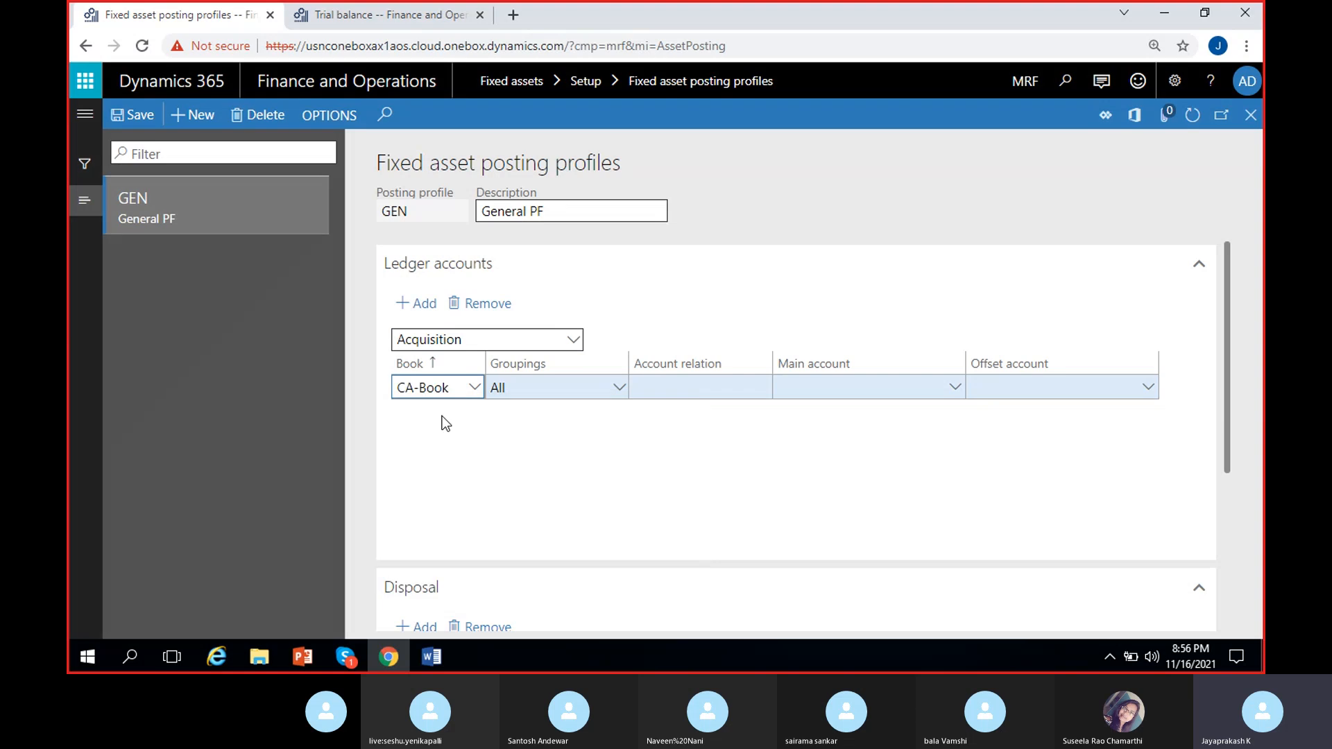
Try the Group grouping on the CA-Book acquisition line, settle on Table, and check the account relation lookup
left_click(620, 389)
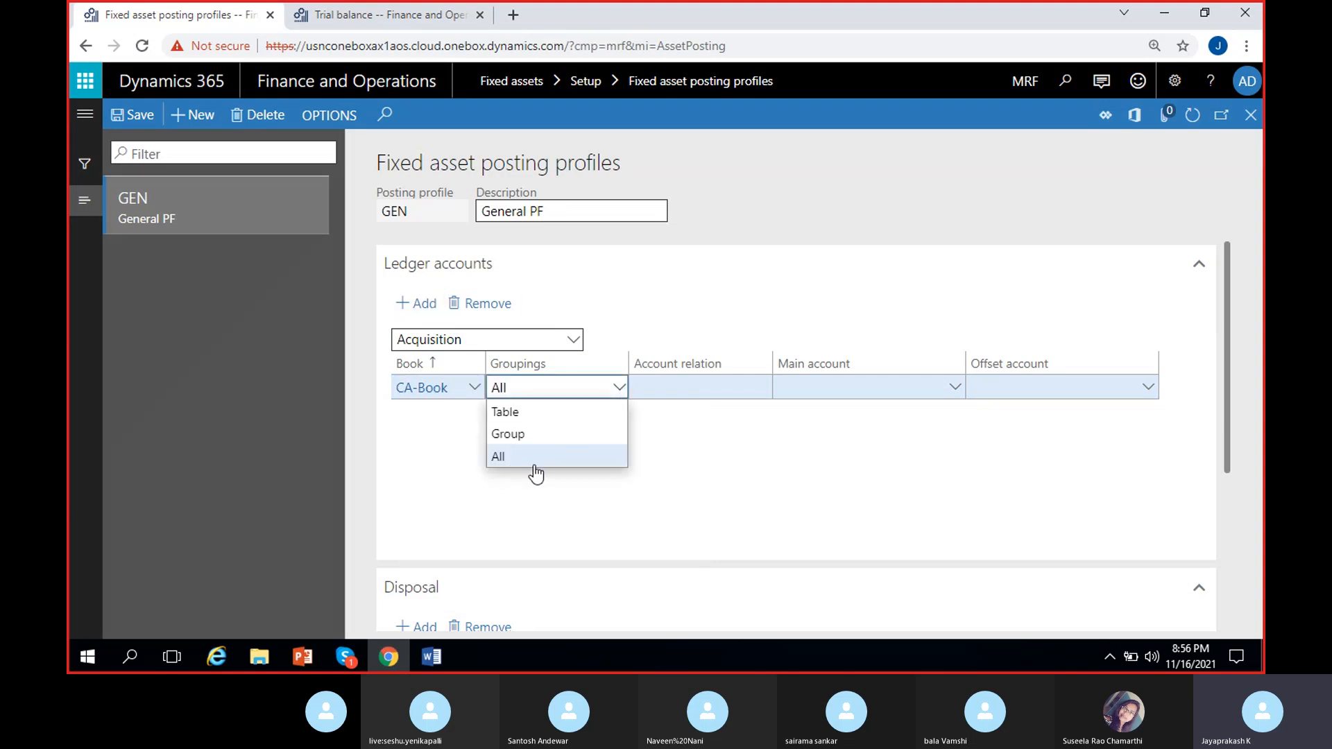
left_click(526, 434)
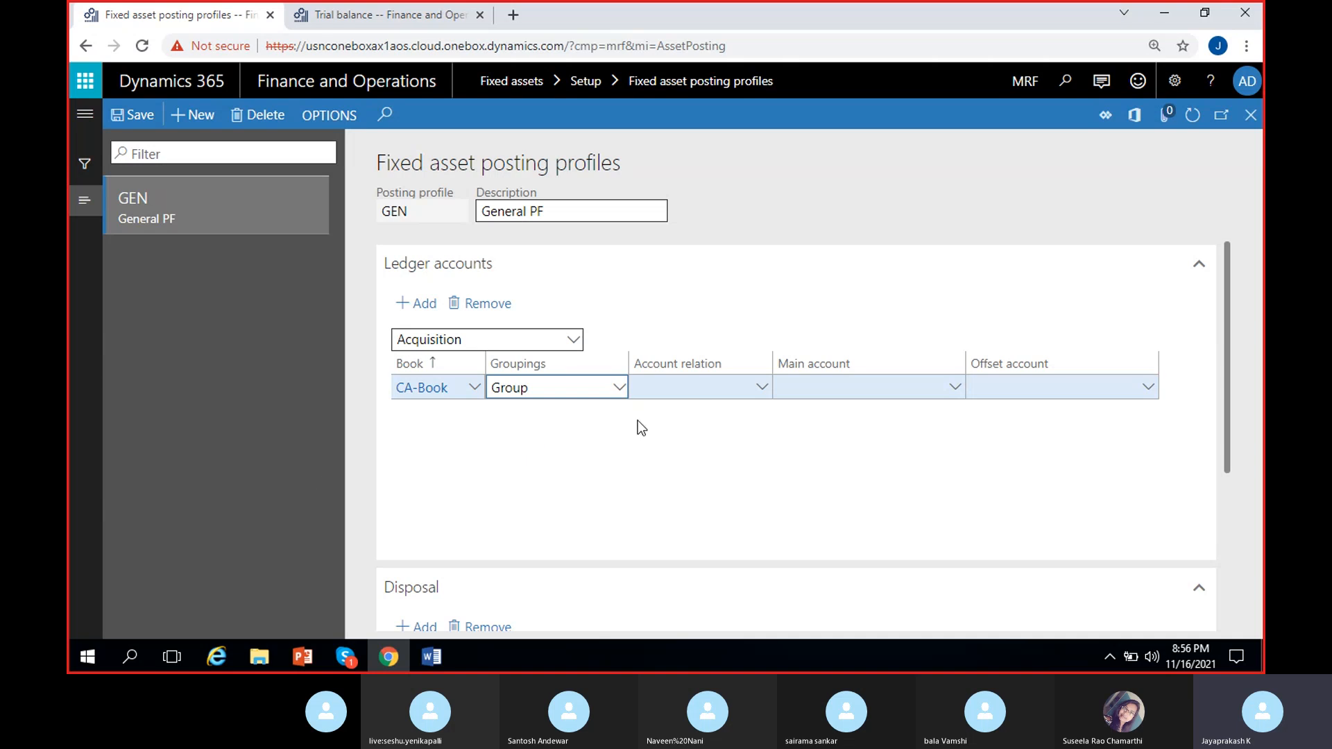
left_click(619, 390)
left_click(549, 416)
left_click(763, 387)
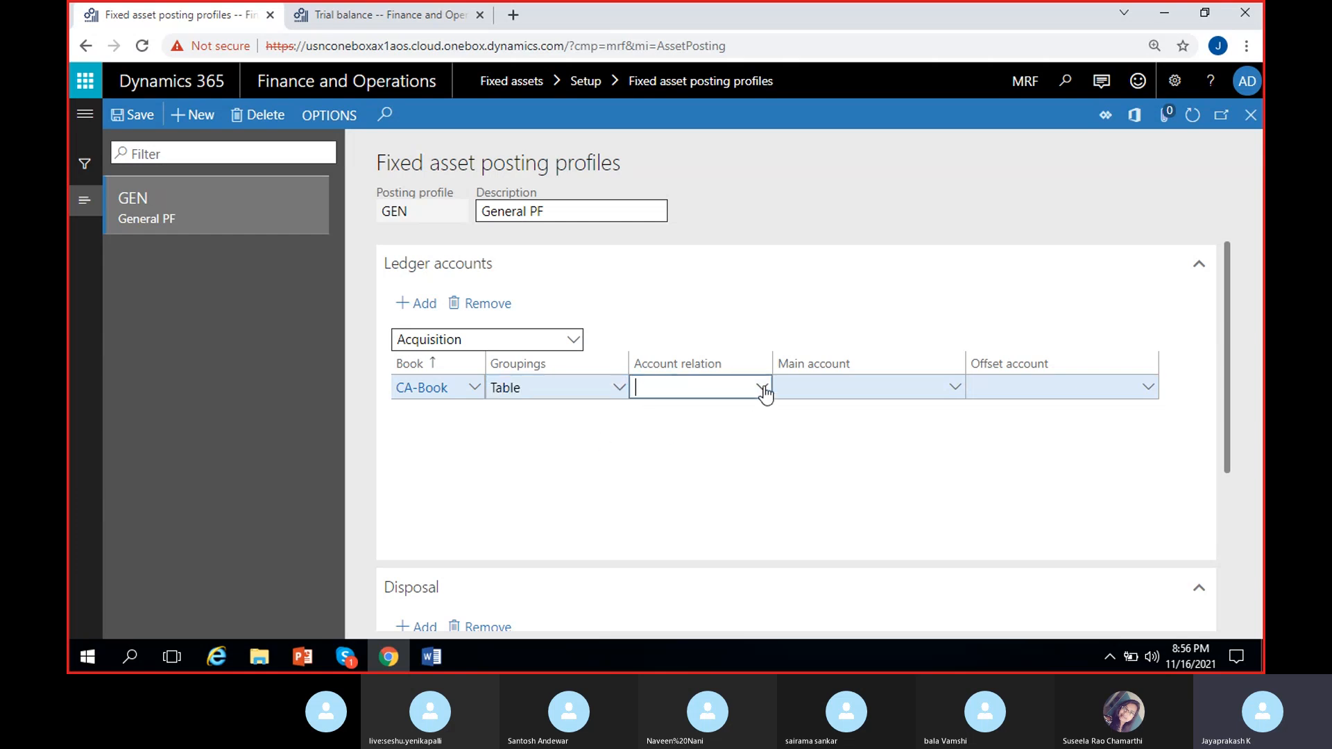
left_click(598, 445)
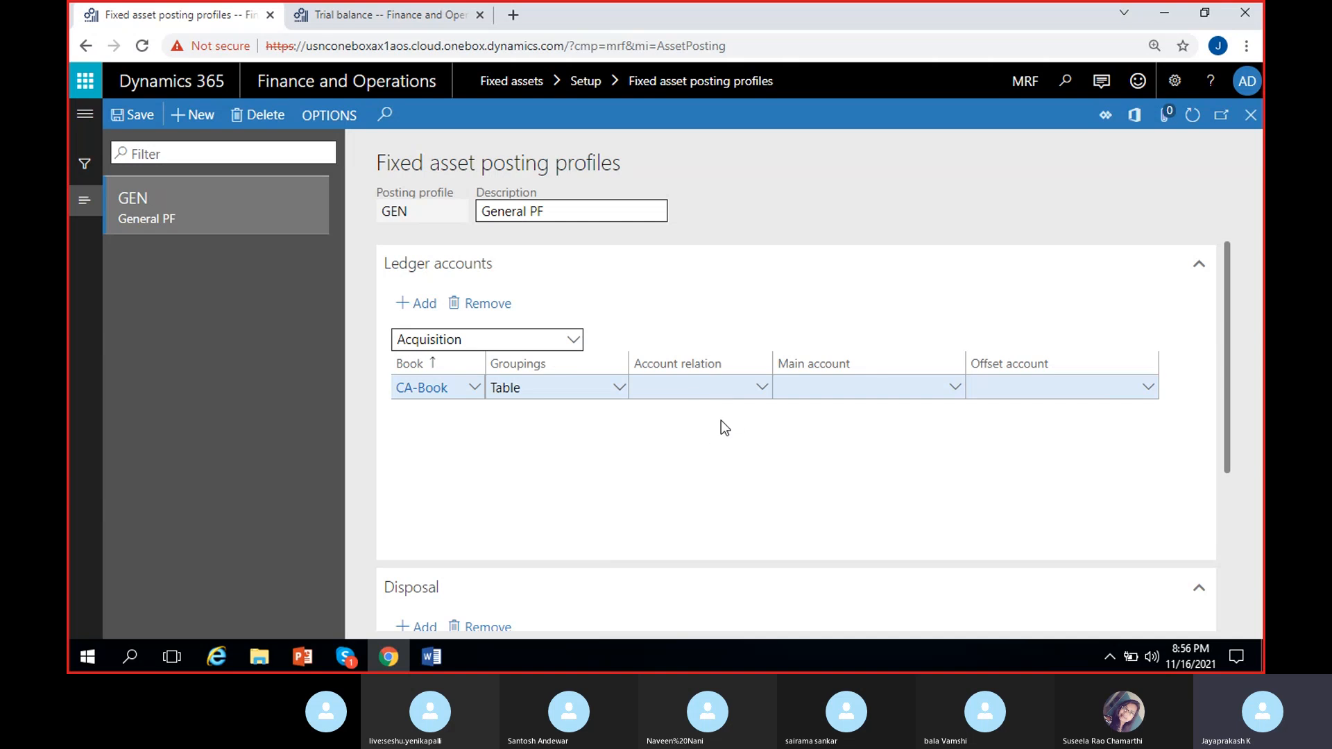
Set the CA-Book acquisition line's grouping to Group and its account relation to VEH
left_click(619, 389)
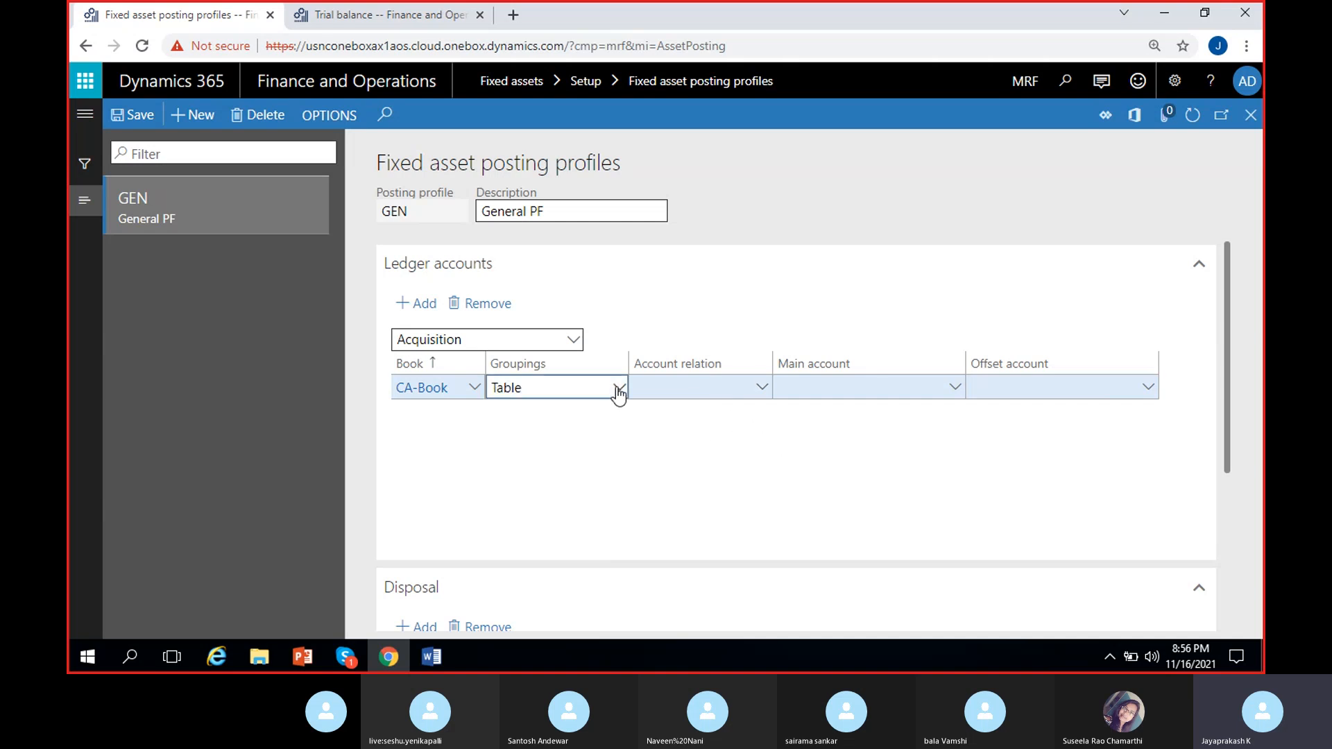
left_click(548, 436)
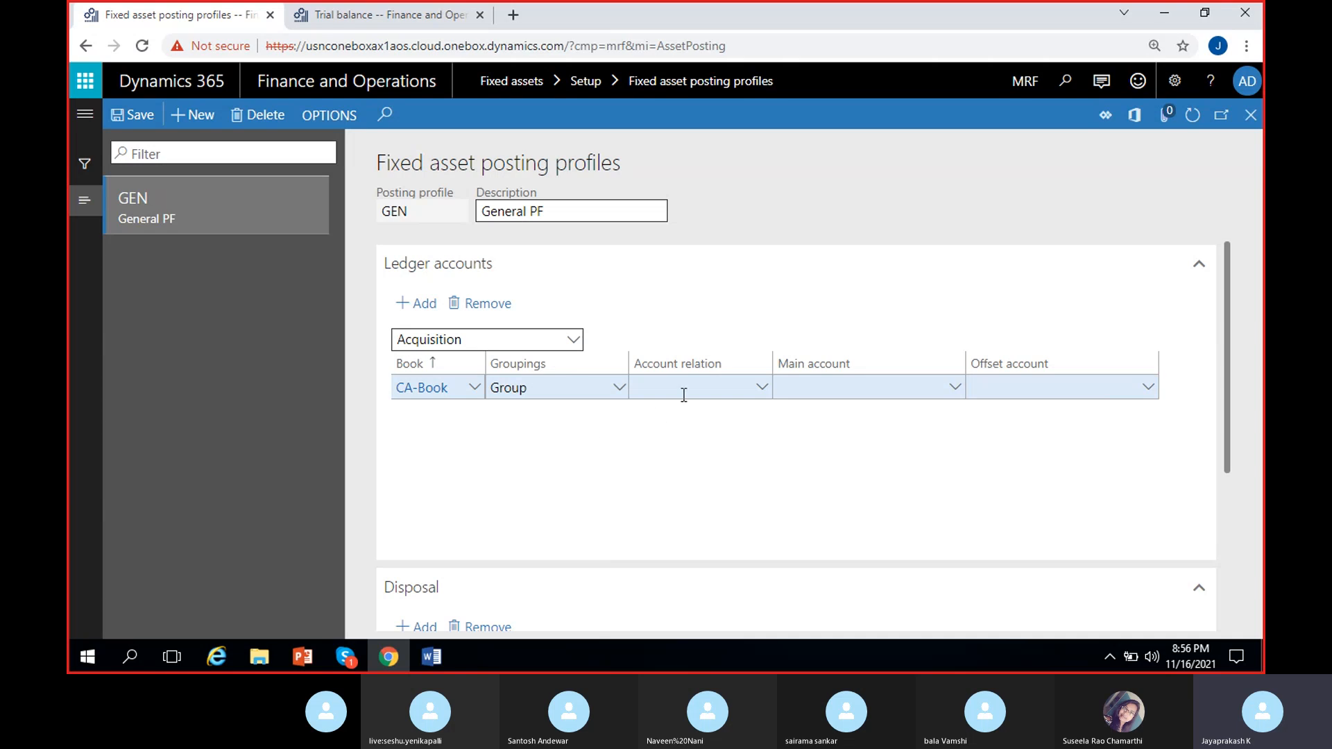
left_click(756, 392)
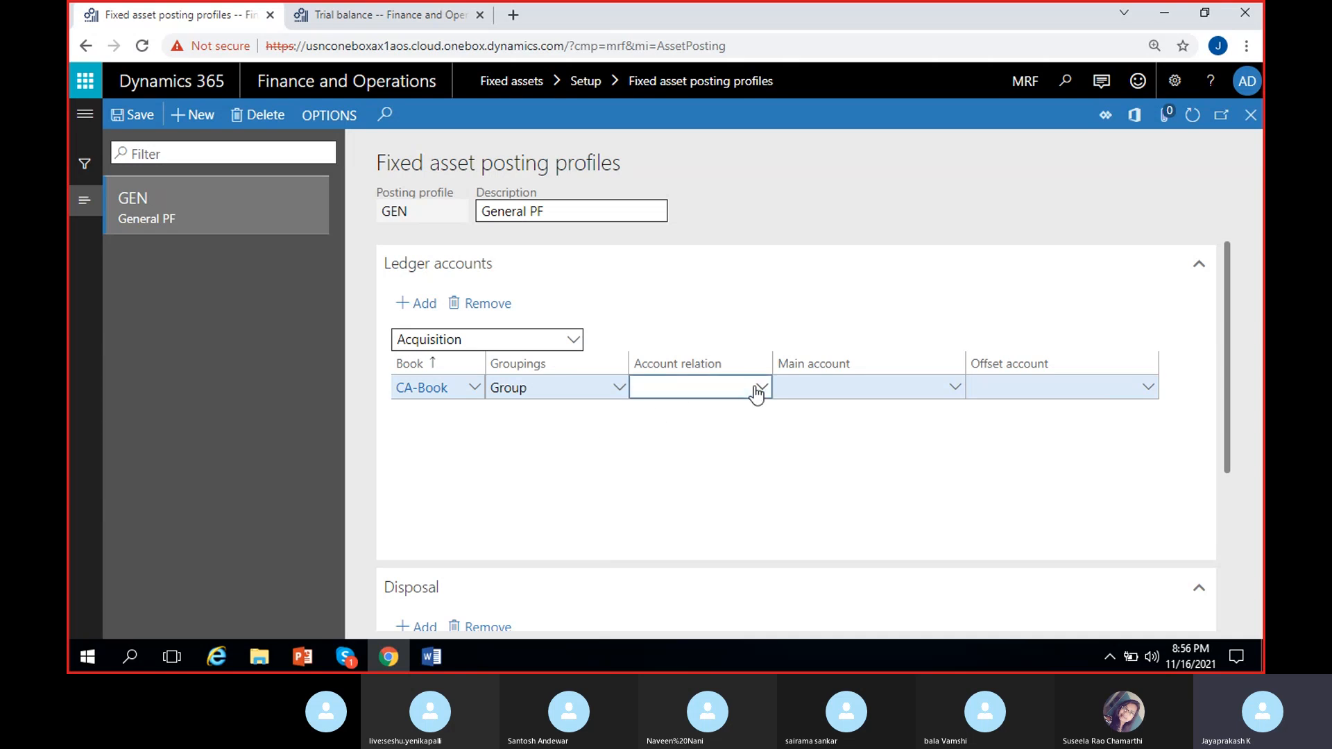
left_click(758, 388)
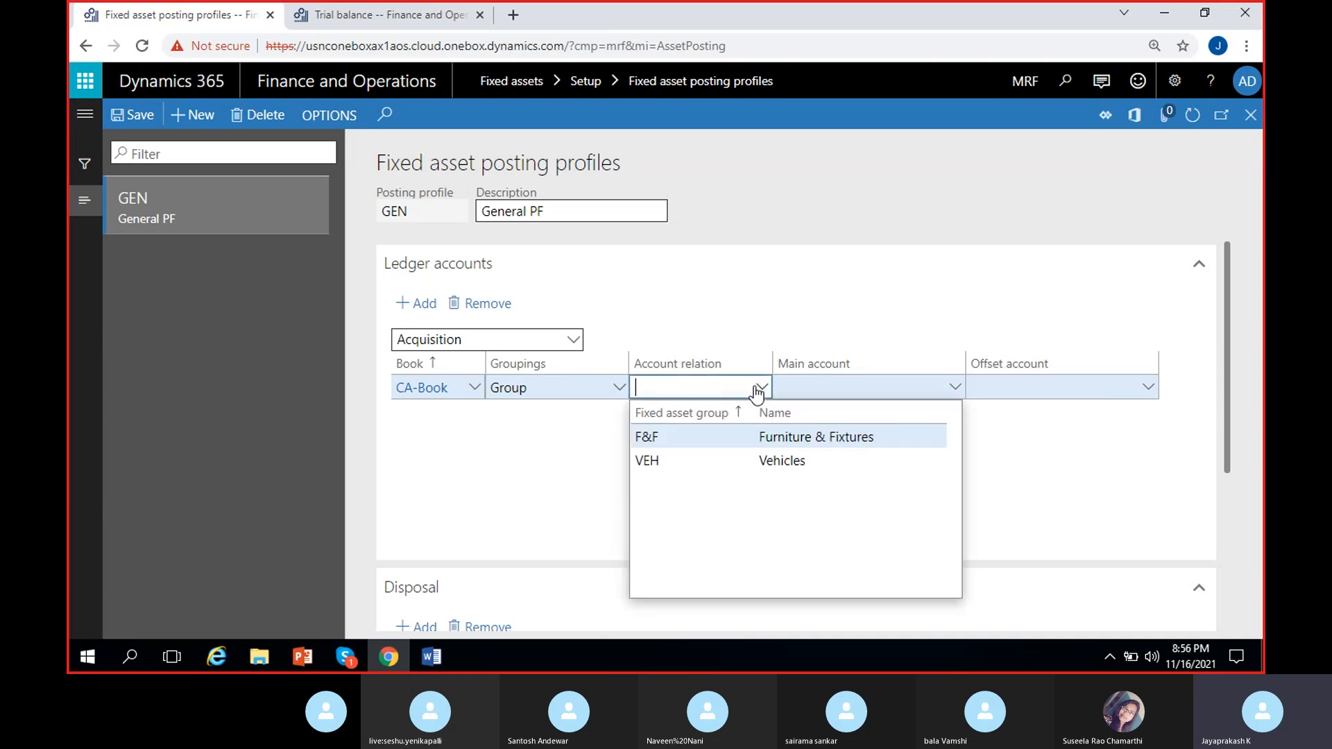
left_click(677, 462)
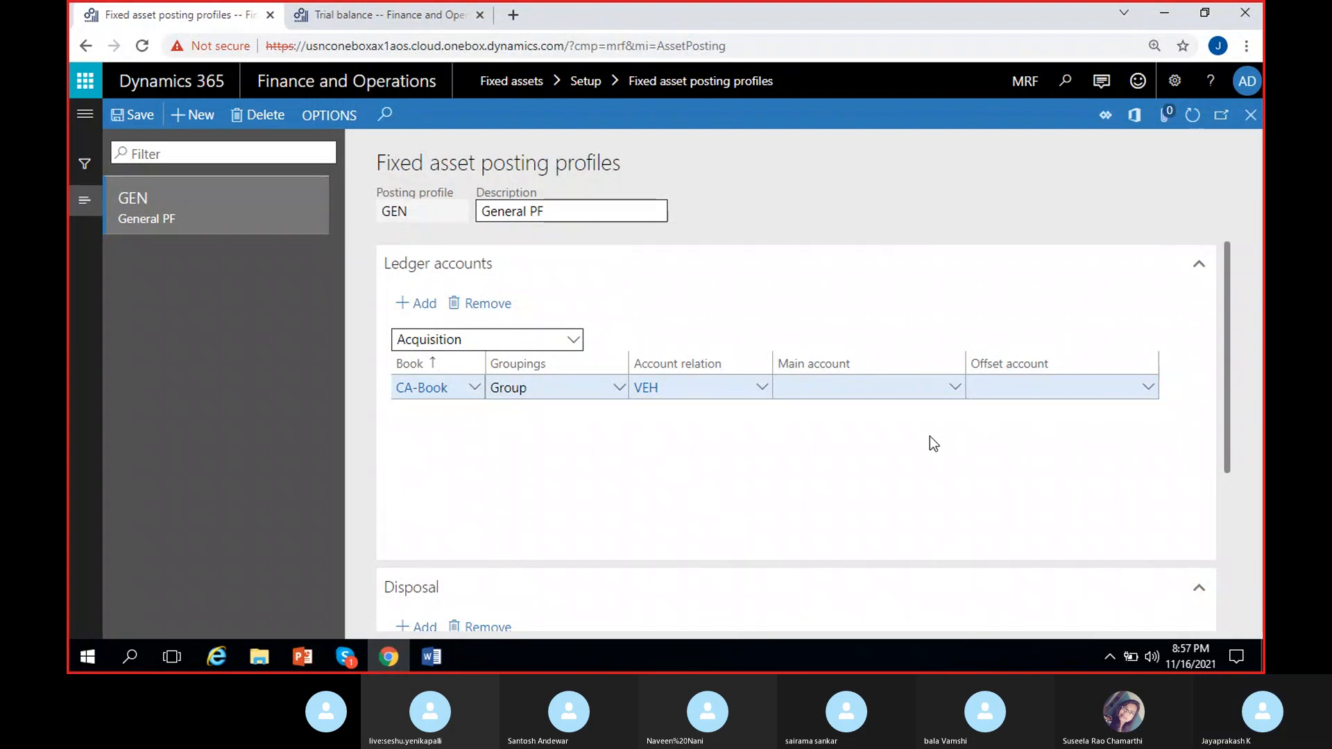
Open the MRF COA main accounts details from the acquisition line's Main account field and dismiss the edit notice
left_click(959, 394)
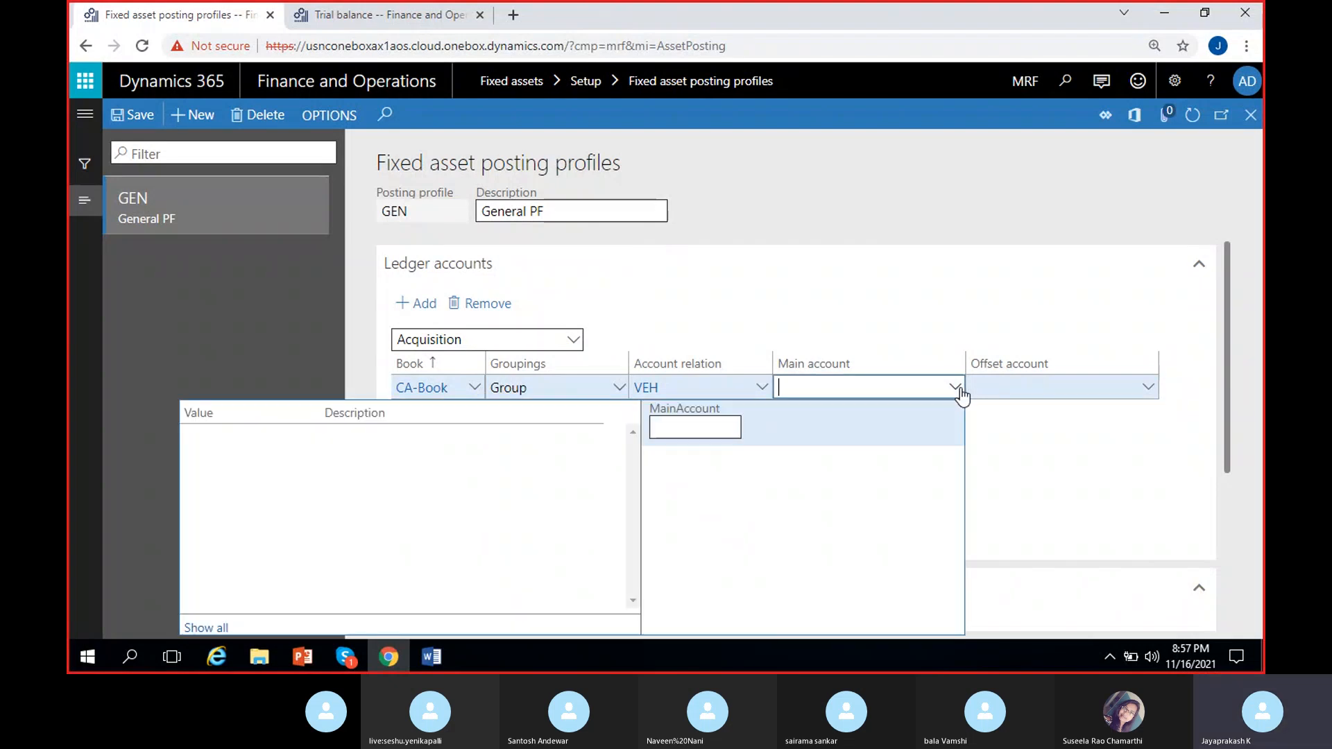
left_click(959, 390)
right_click(961, 394)
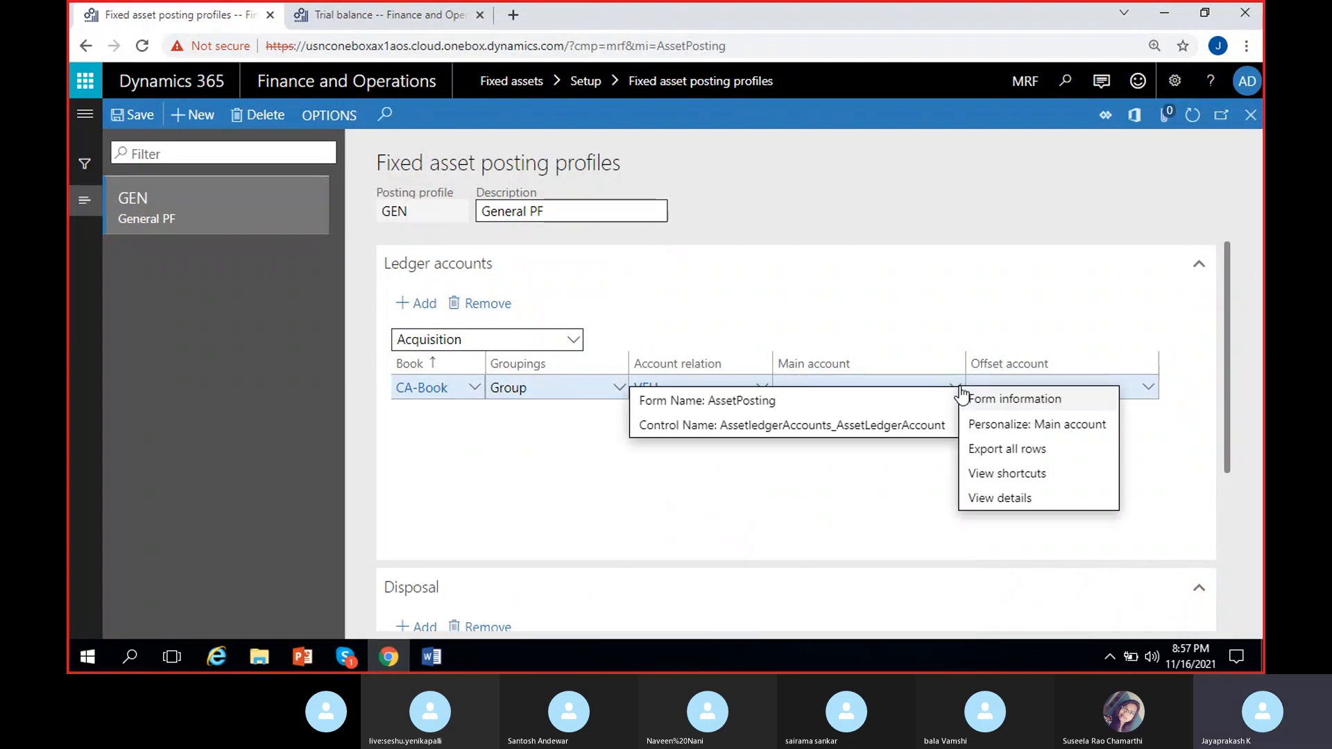
left_click(994, 498)
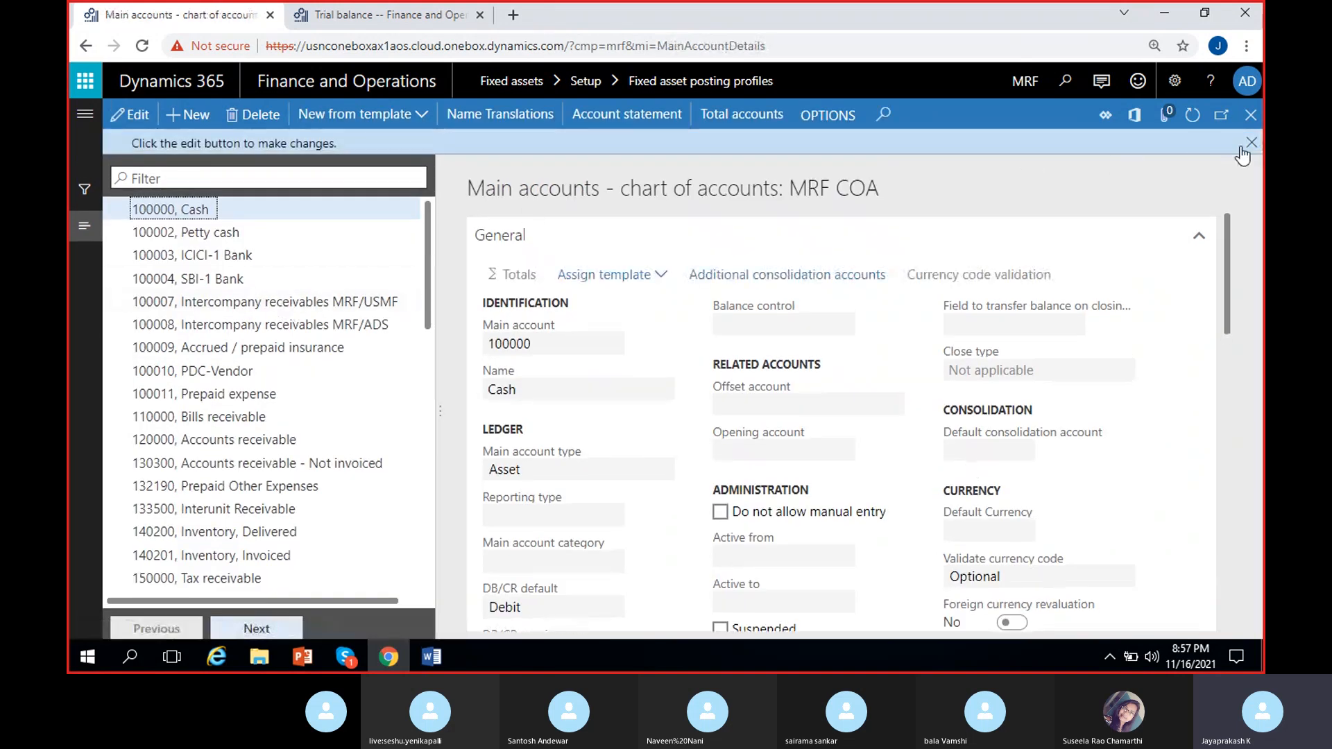
left_click(1241, 149)
Start a new main account 160000 in the MRF COA chart of accounts and name it "Fixed asset - vehicle"
left_click(185, 118)
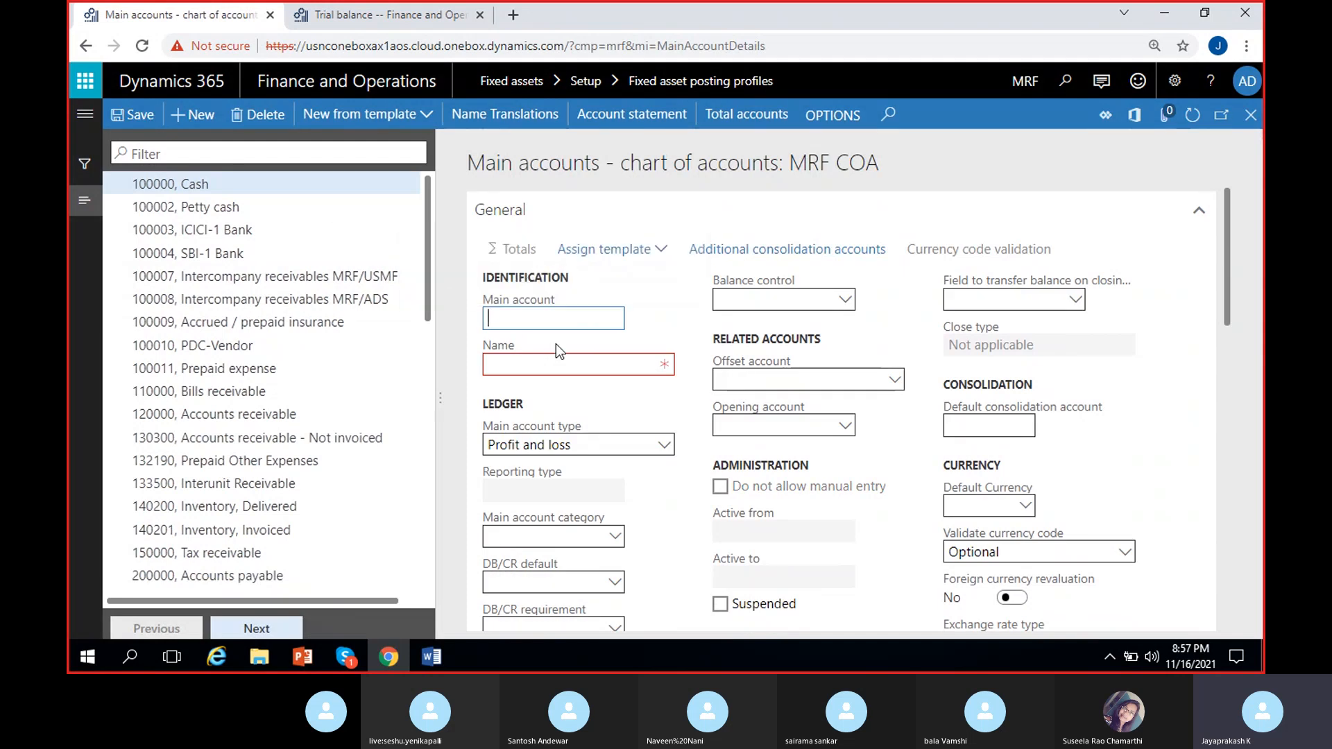
type("15")
key("BackSpace")
type("60000")
left_click(544, 365)
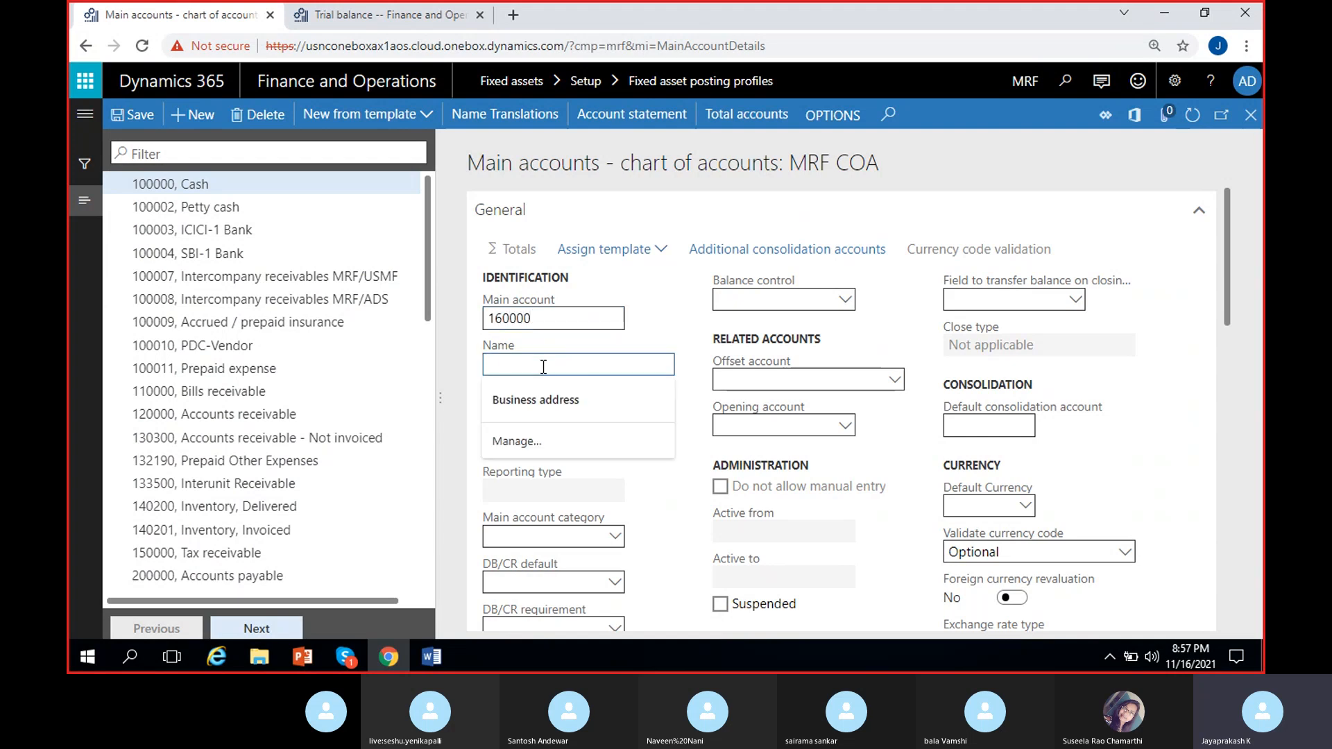
type("Venhicle")
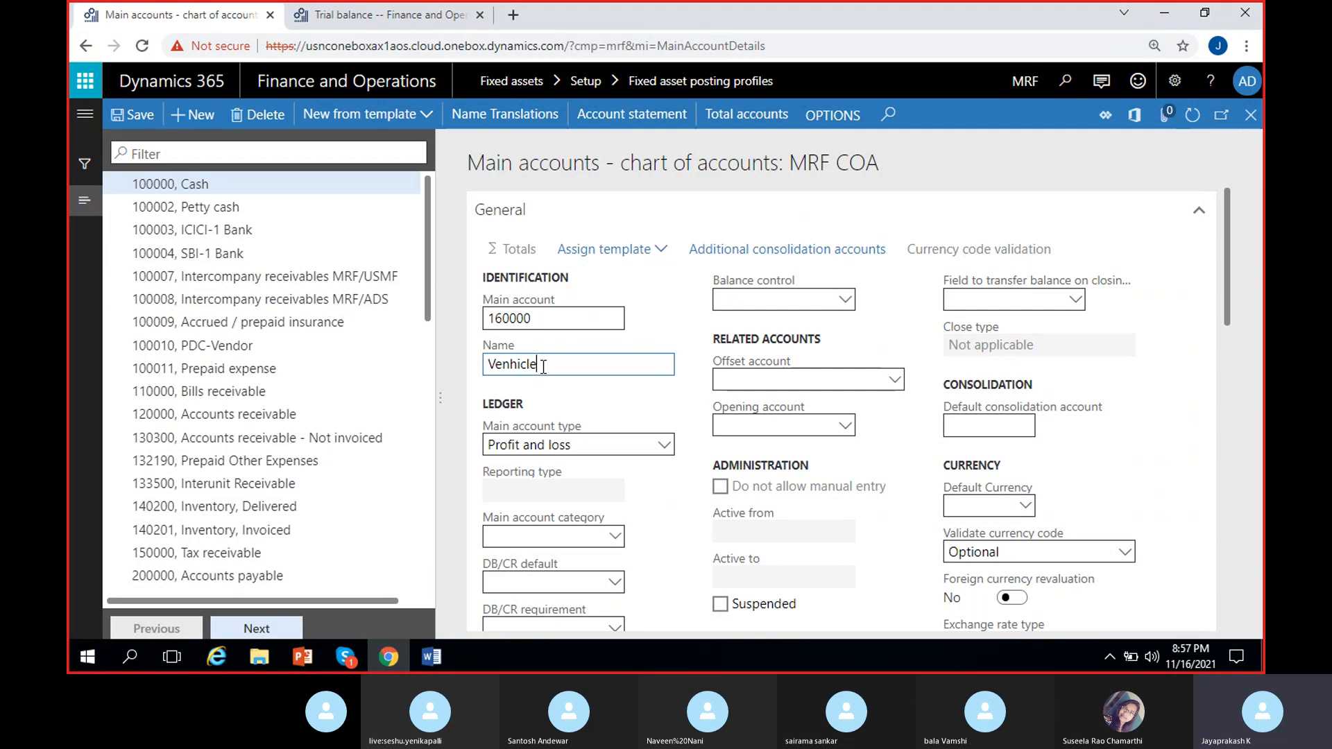
key("BackSpace")
key("BackSpace")
type("cle ")
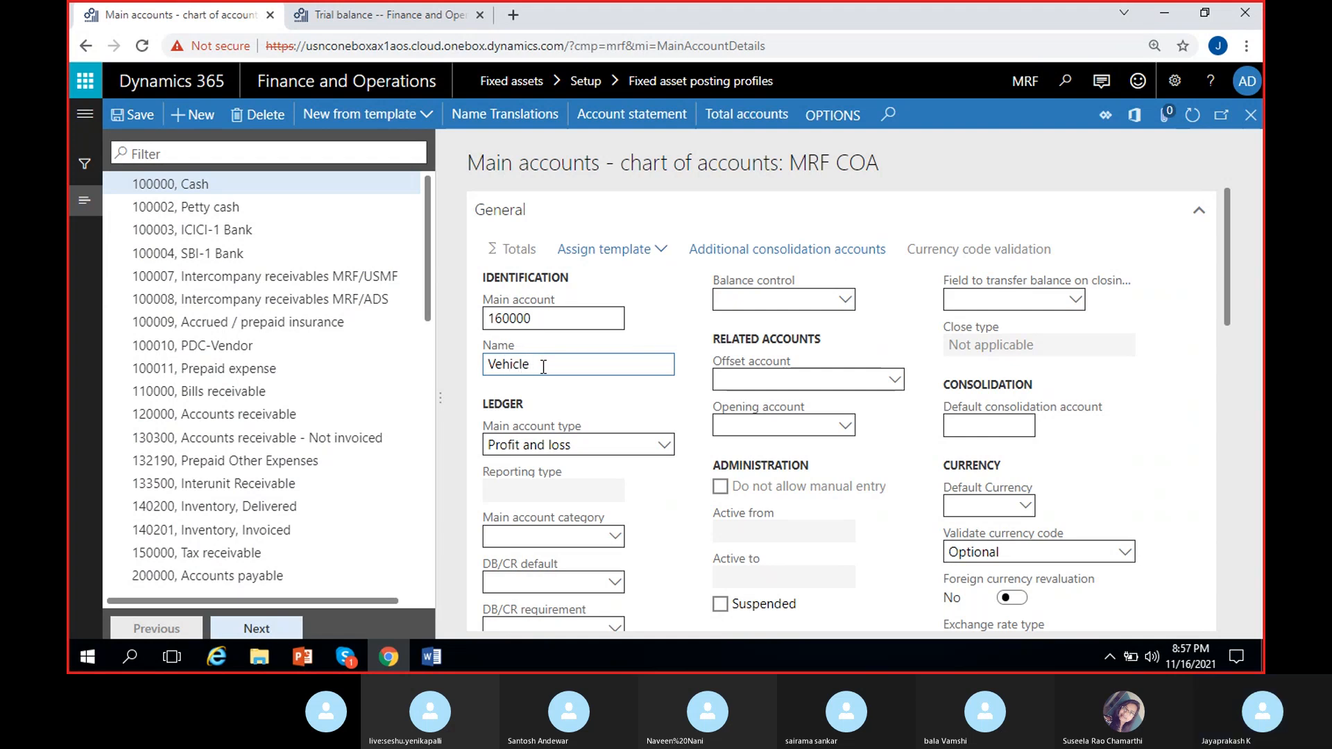
type("F")
type("asset")
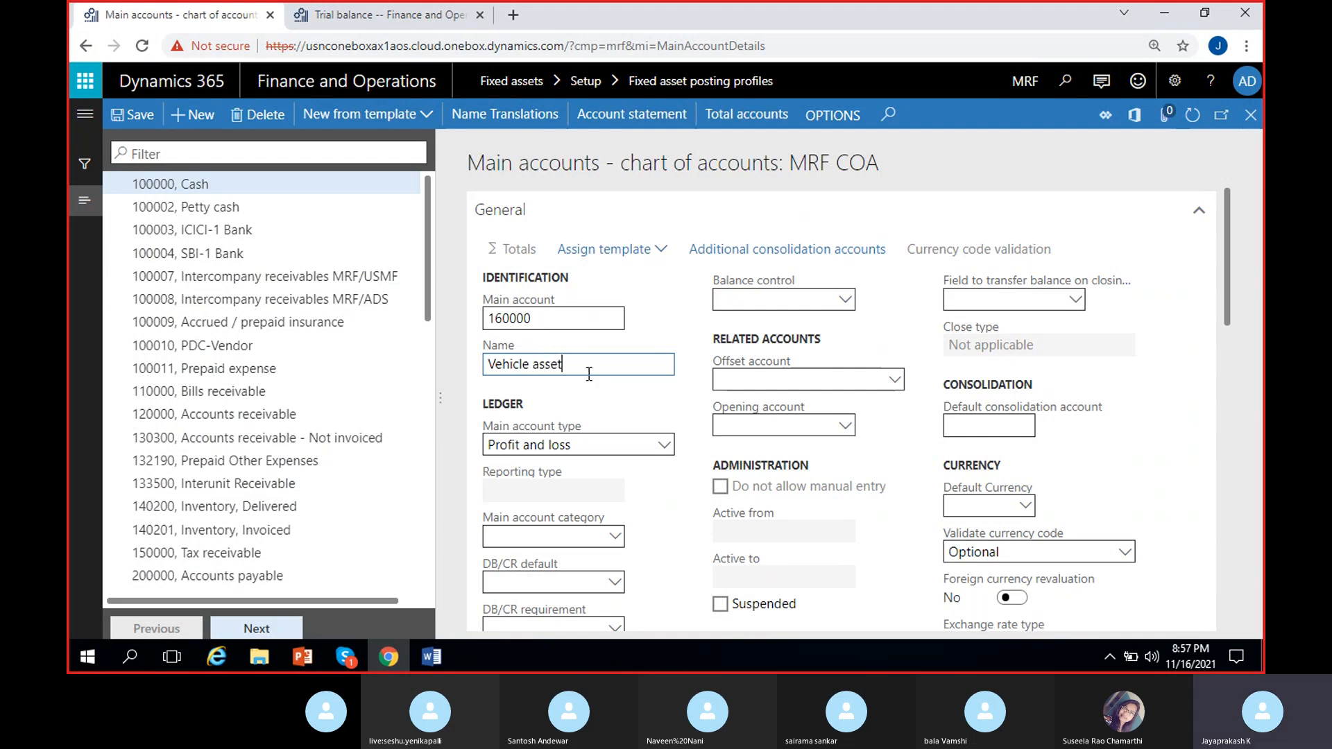
left_click_drag(570, 368, 423, 365)
type("Fixed asset - vehicle")
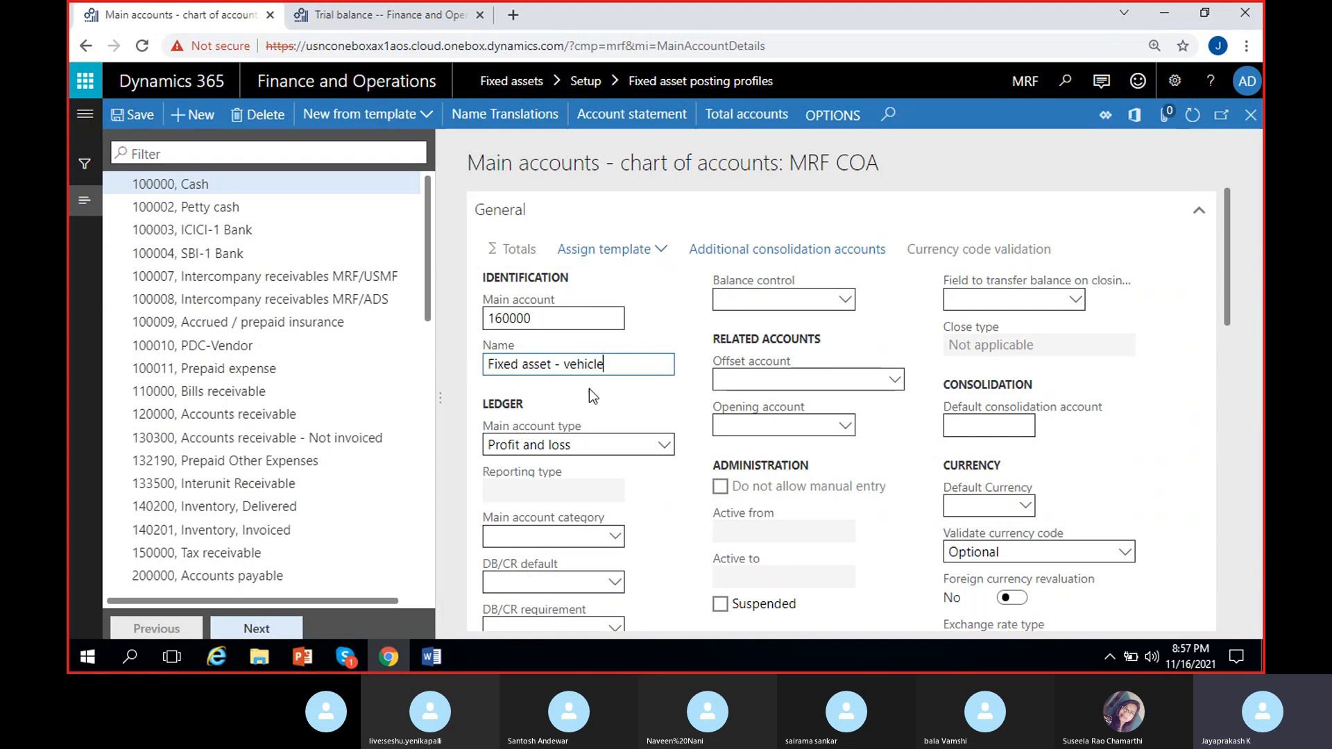
Set the main account type of account 160000 to Asset and save it
left_click(605, 442)
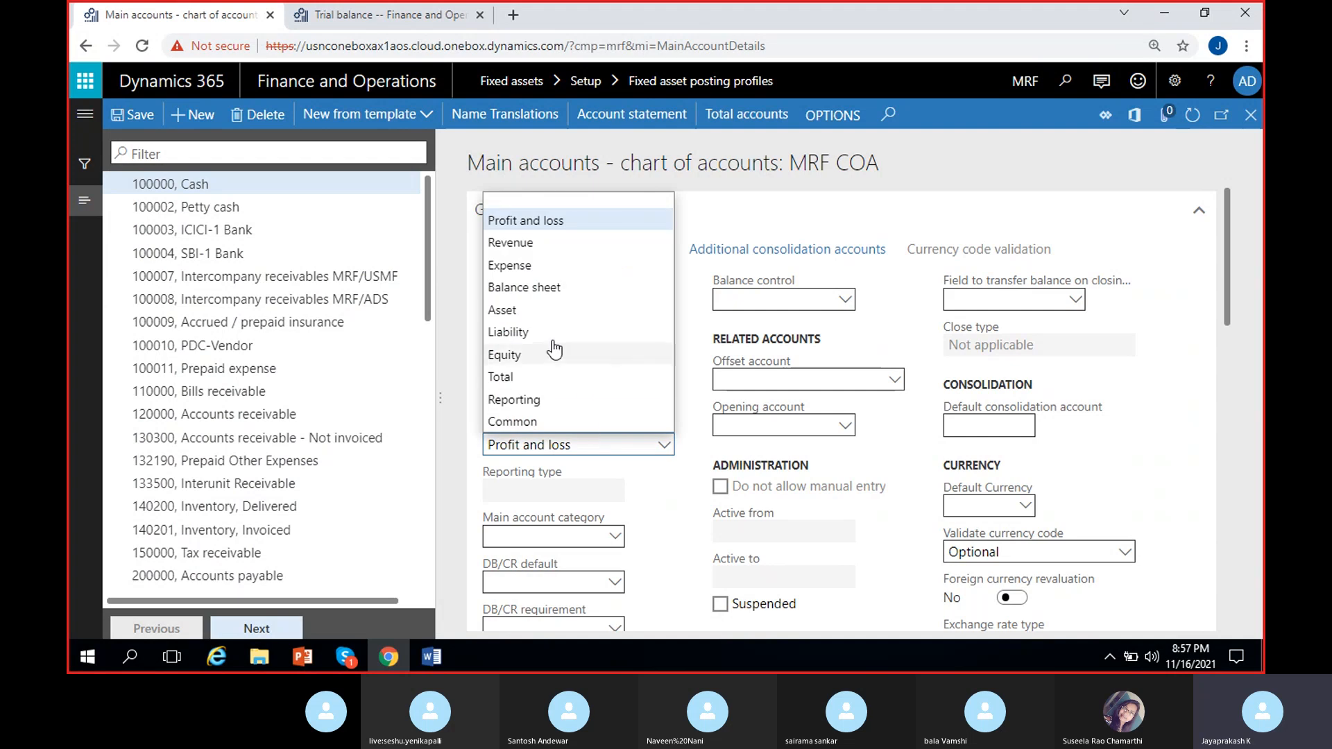
left_click(552, 310)
left_click(131, 118)
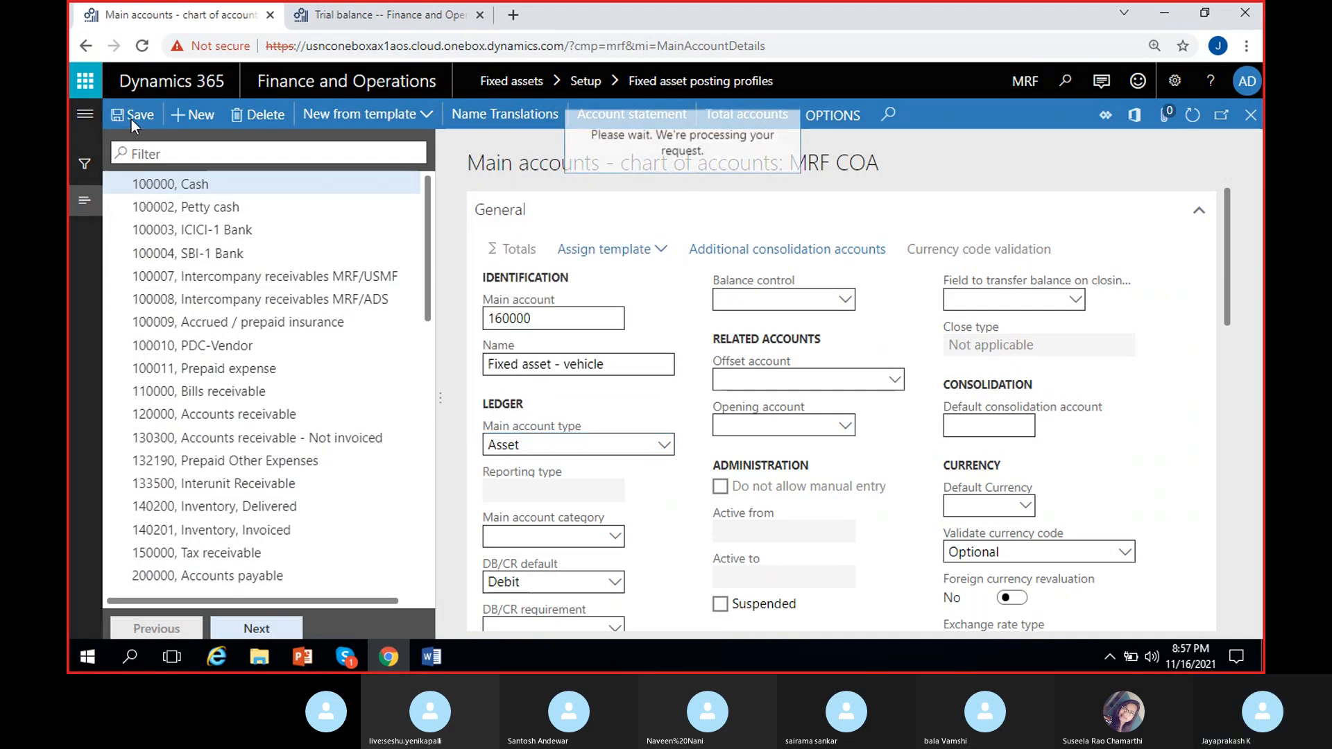
Check the existing expense account numbers and start a new main account 560000 named "Depreciation expense"
left_click(200, 115)
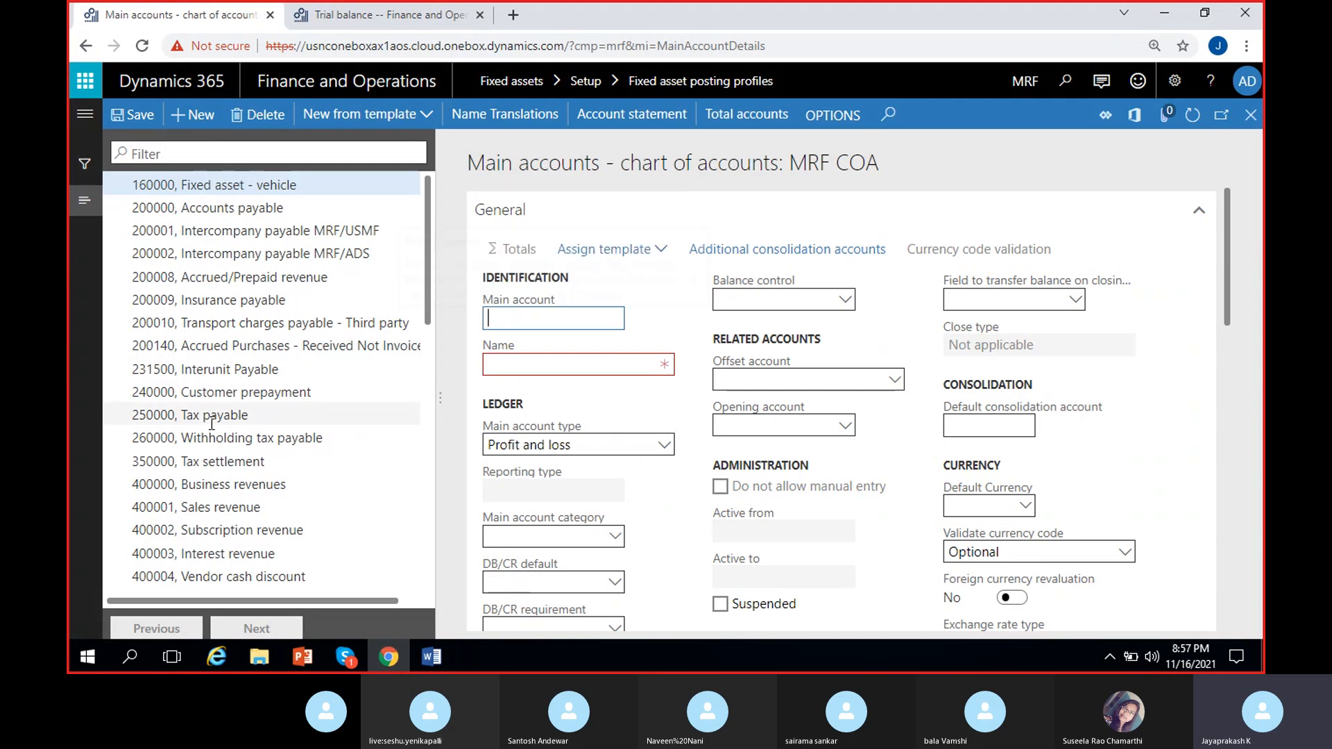
scroll(212, 425, "down", 10)
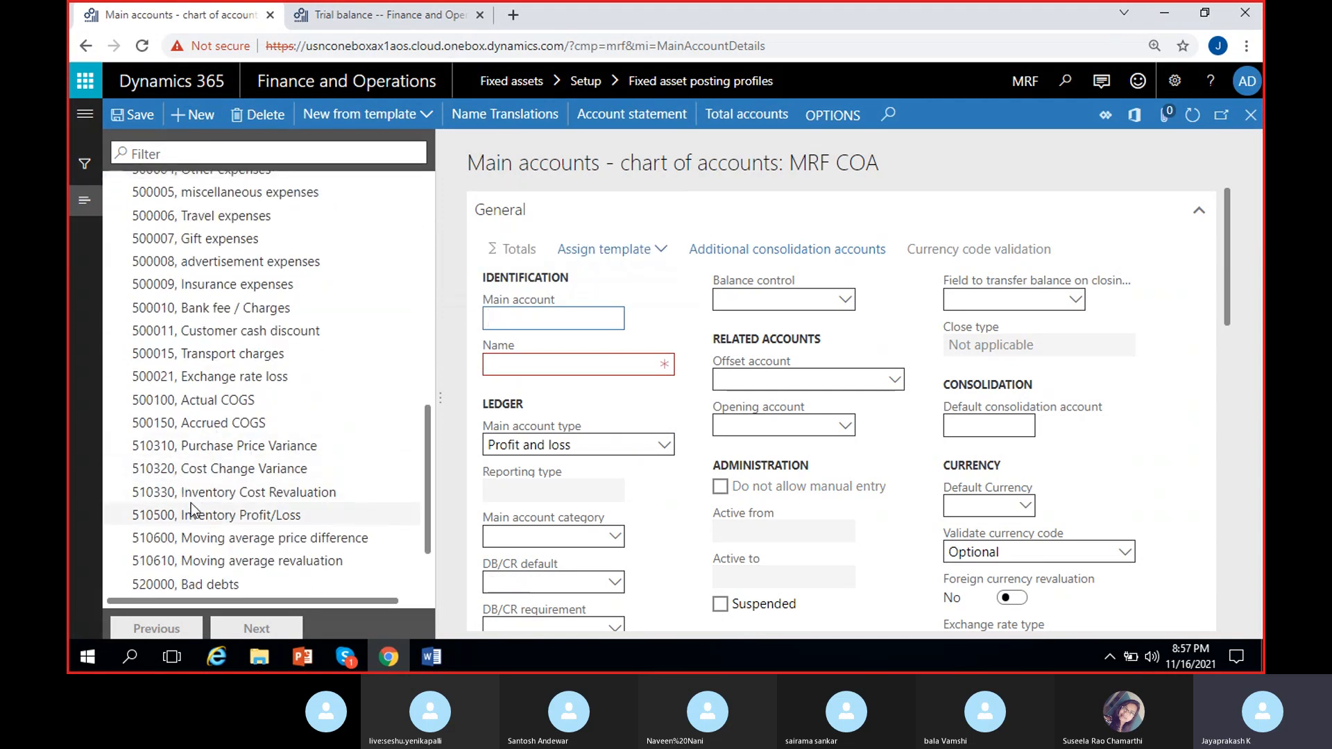
scroll(178, 503, "down", 2)
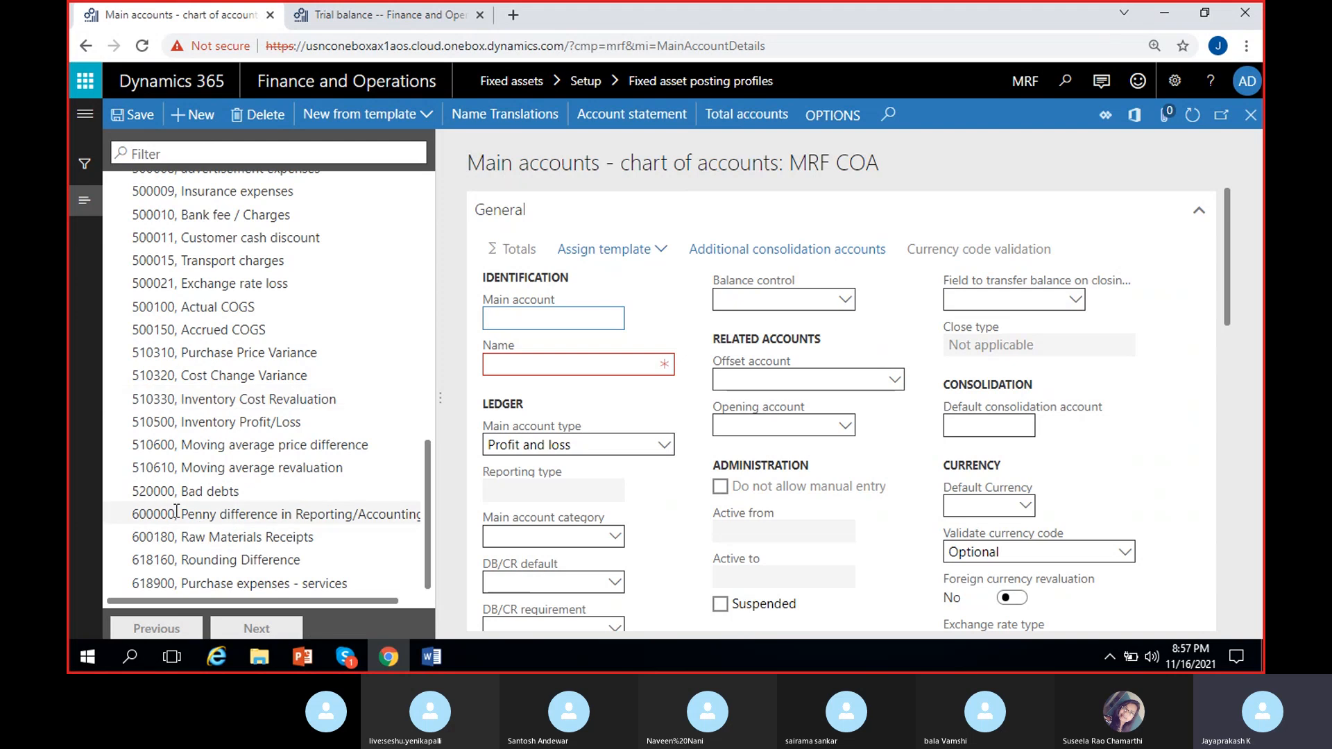
type("560000")
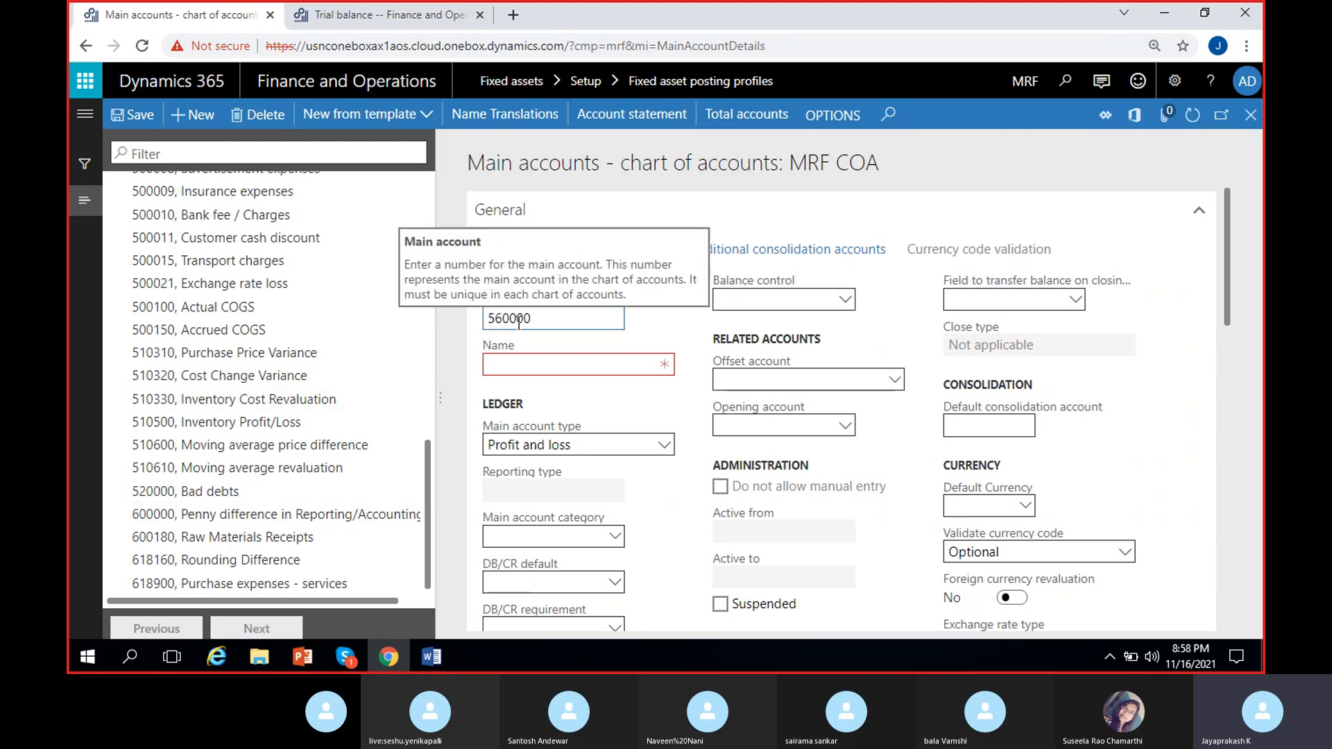
left_click(531, 366)
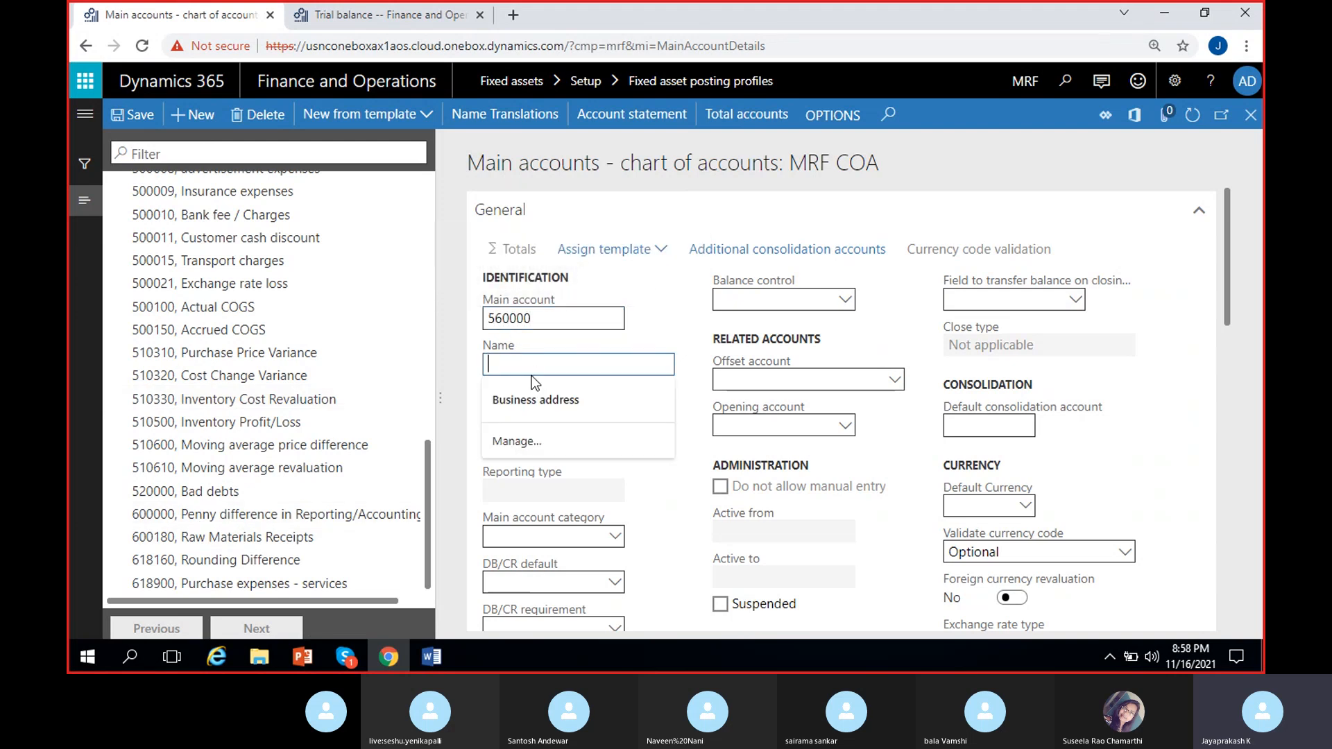
type("xpe")
key("BackSpace")
key("BackSpace")
key("BackSpace")
type("De")
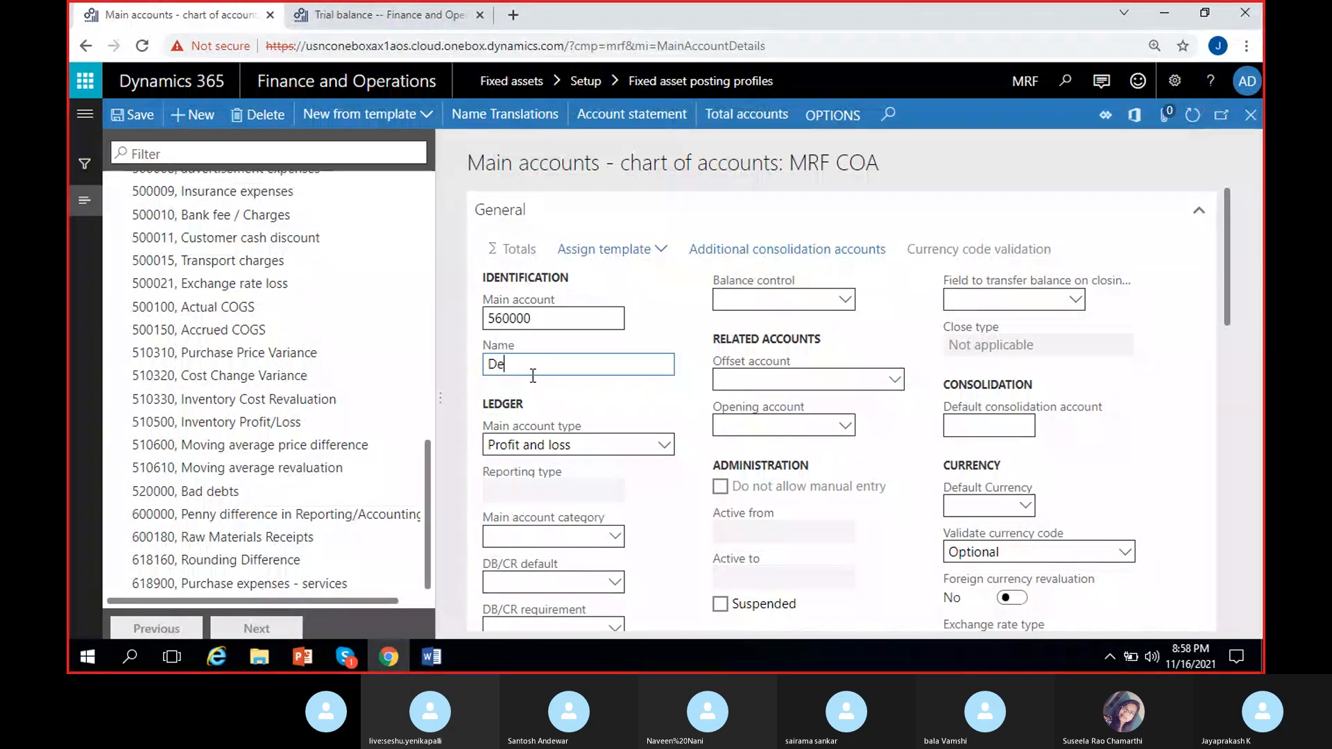
type("preciation e")
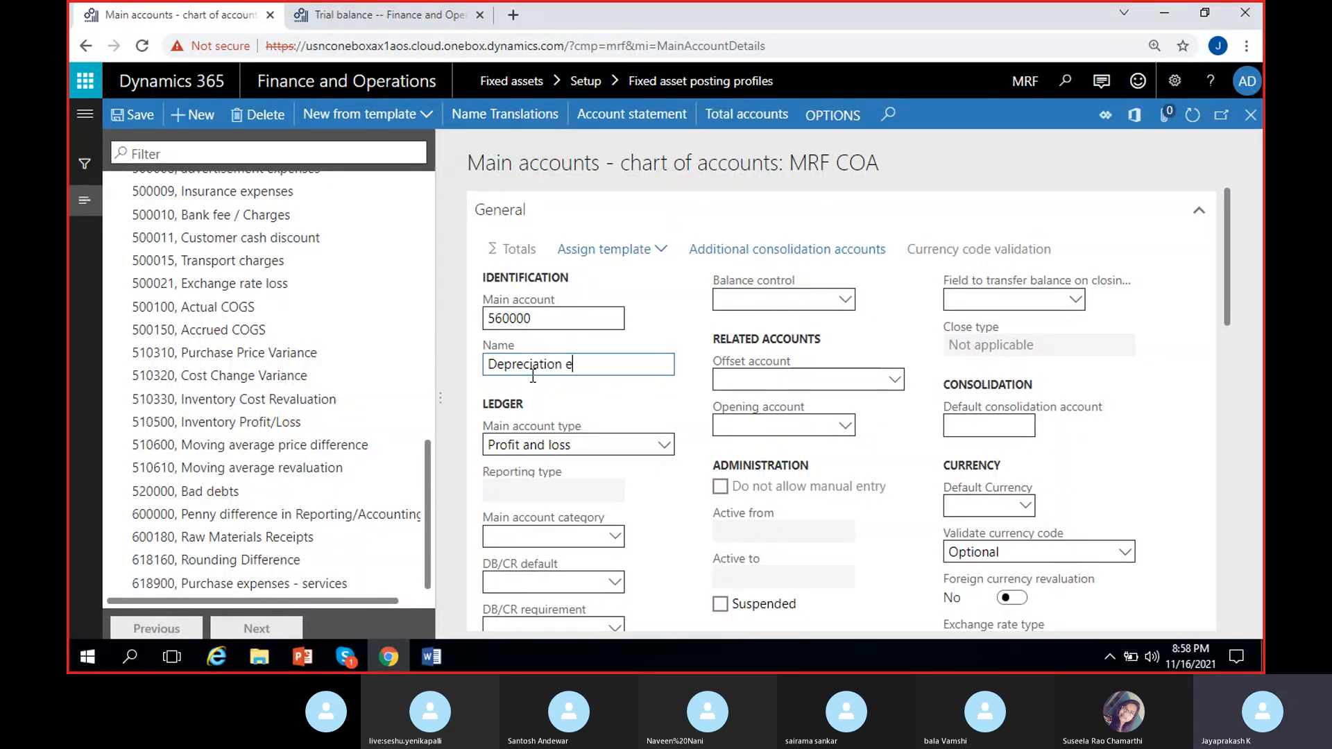
type("xpense")
Set the main account type of account 560000 to Expense and save it
left_click(596, 444)
left_click(533, 265)
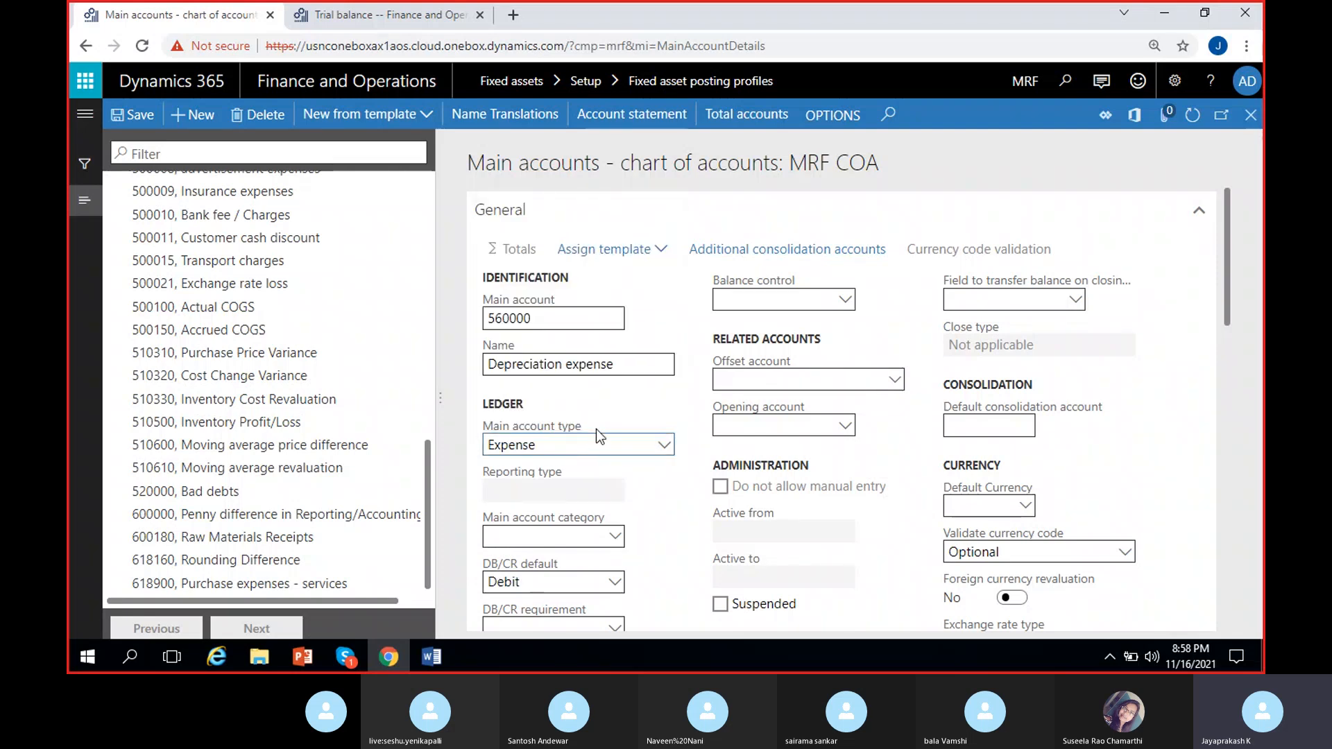
left_click(140, 114)
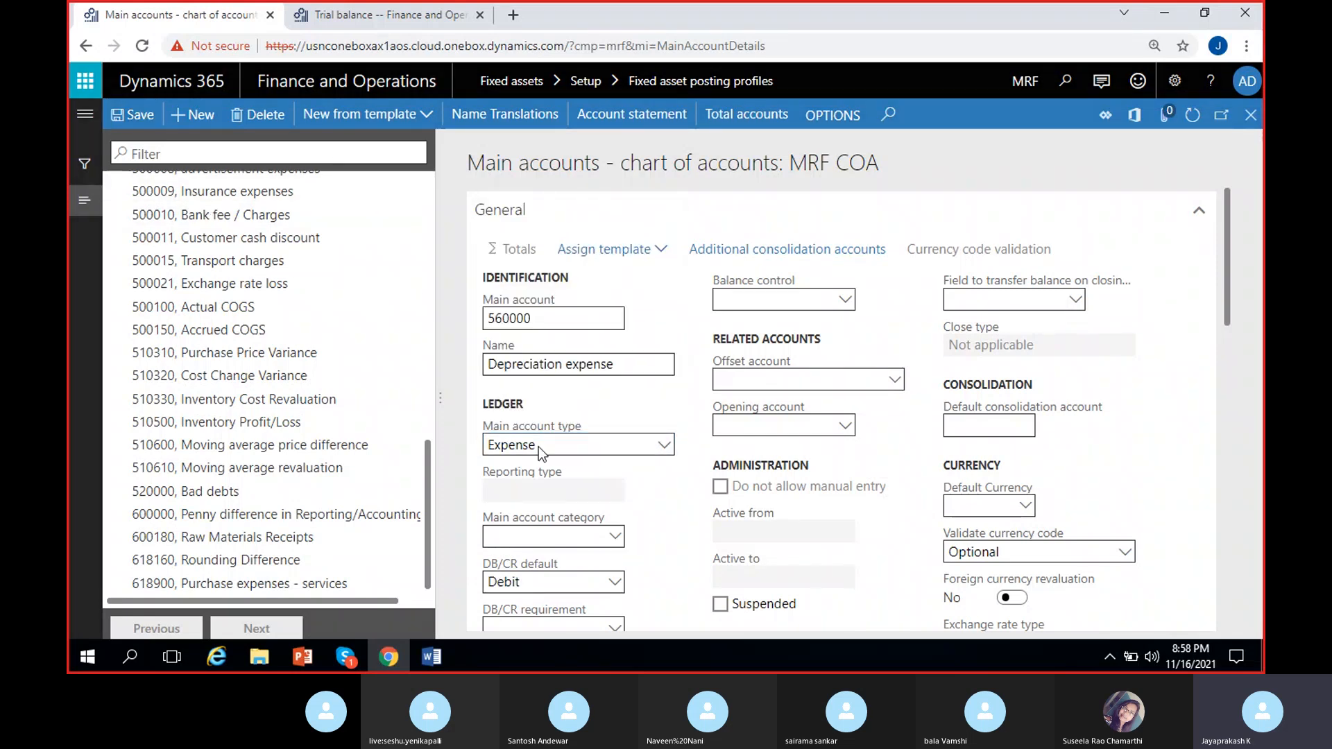
Create a new main account 170000 named "Accumulated depreciation" with the main account type Asset
left_click(193, 114)
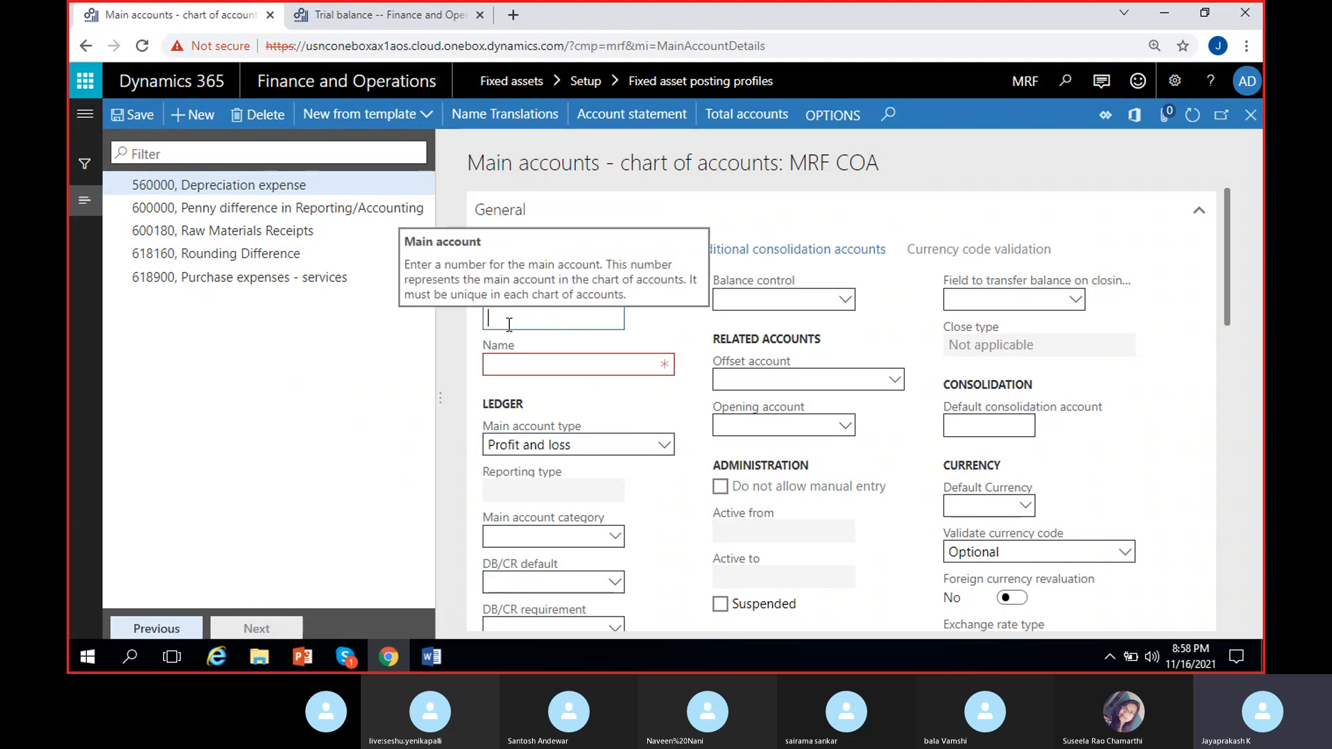
type("170000")
left_click(572, 366)
type("Accumulated ")
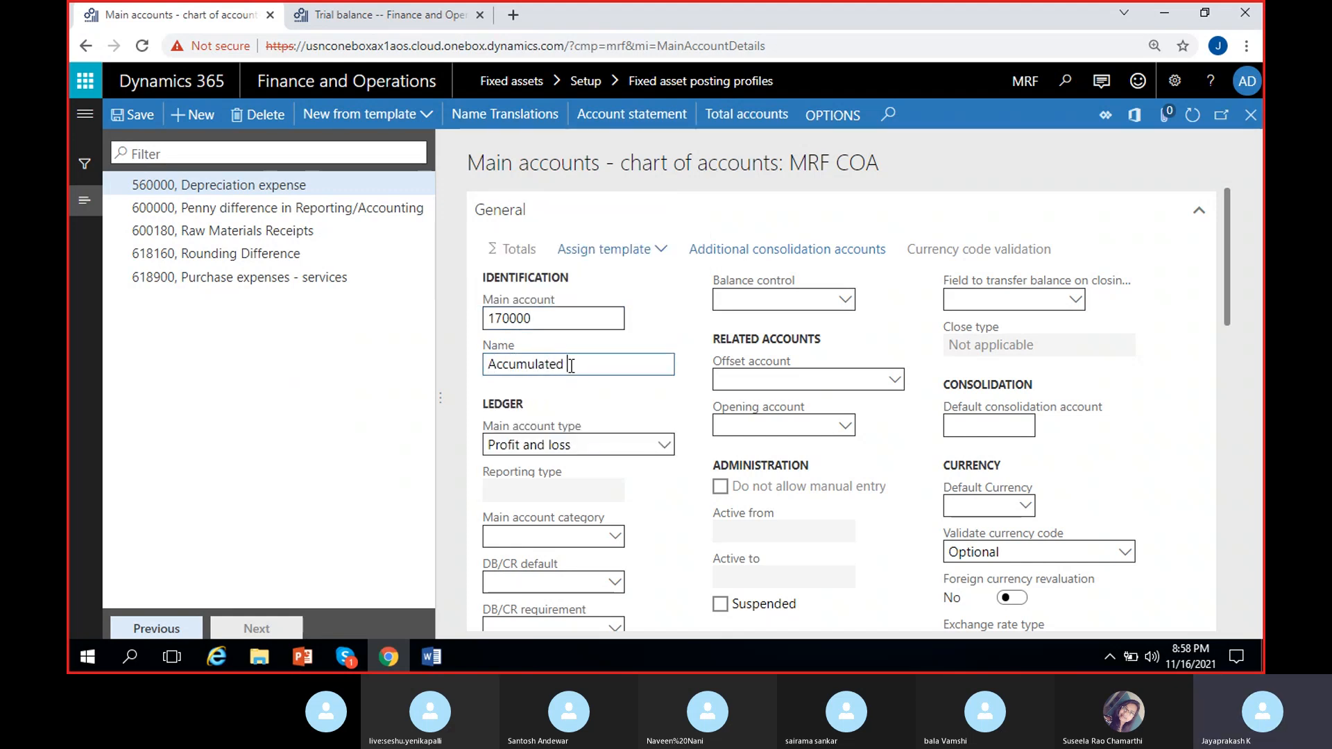
type("depreci")
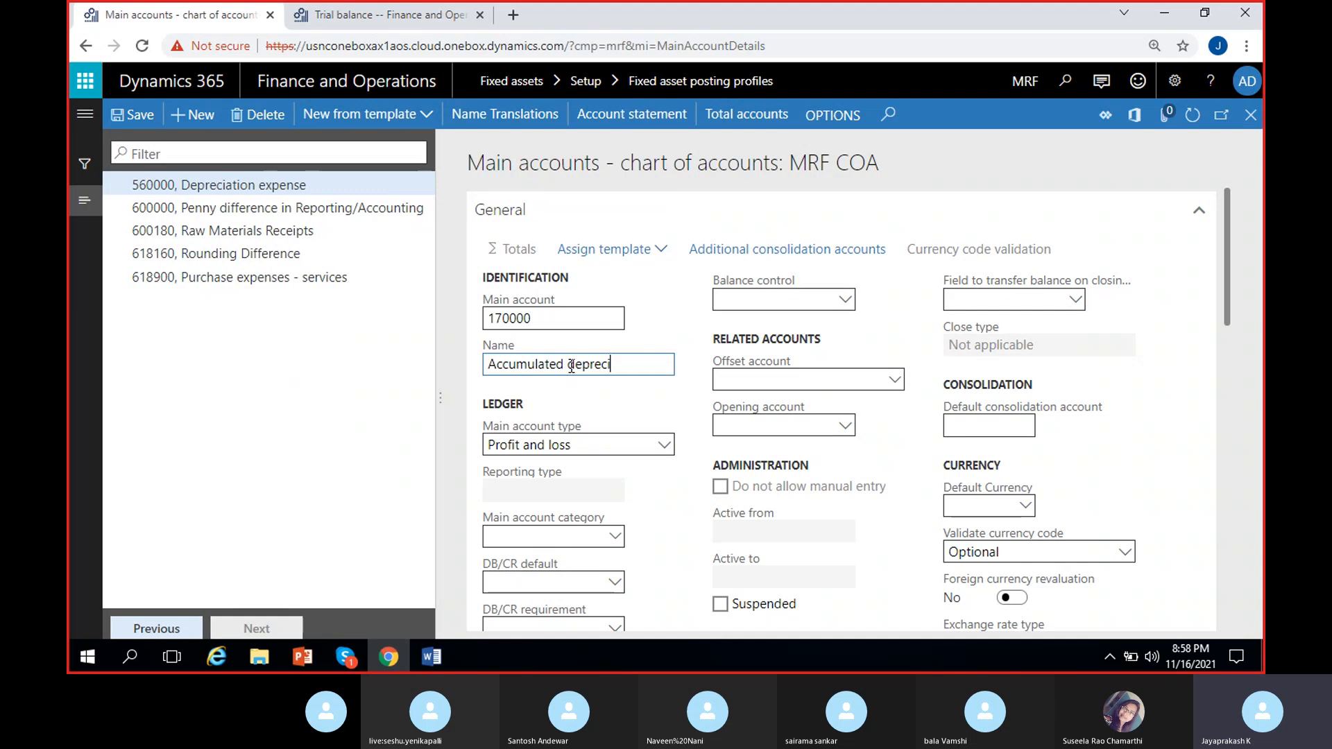
type("ation")
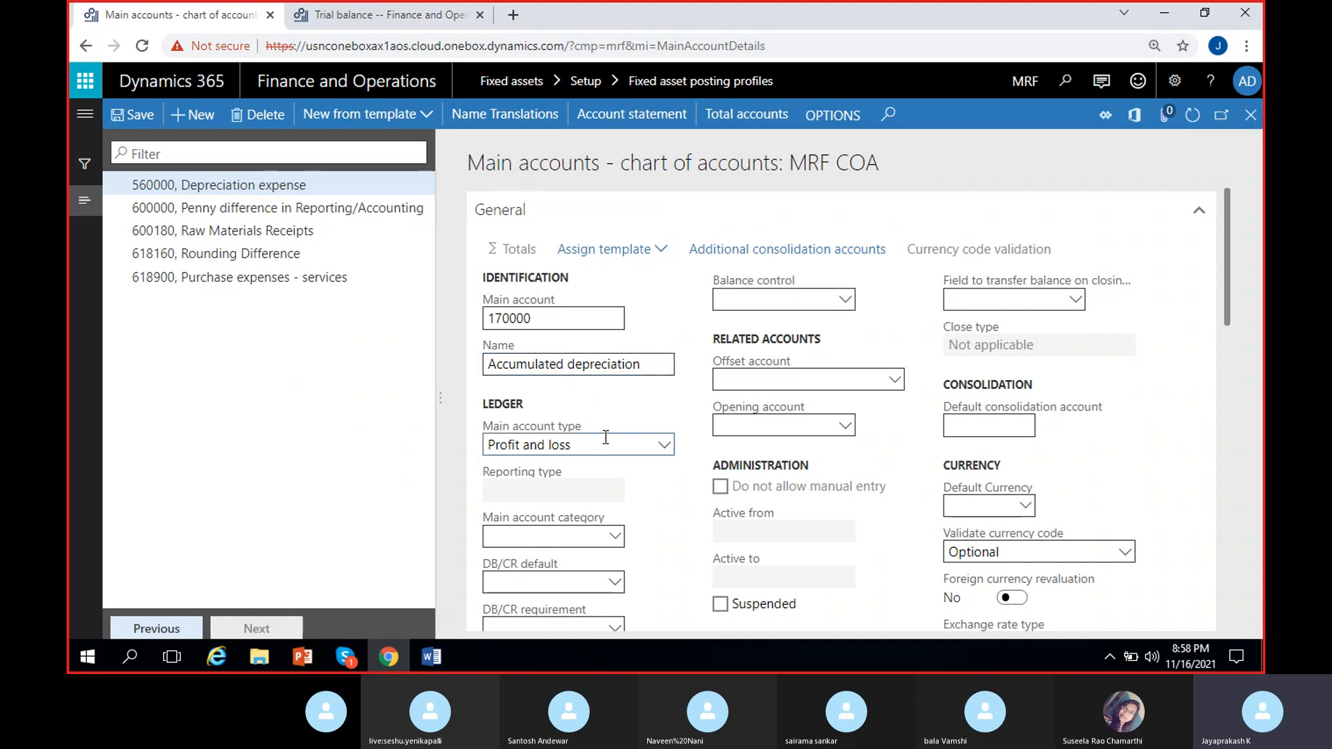
left_click(583, 445)
left_click(538, 309)
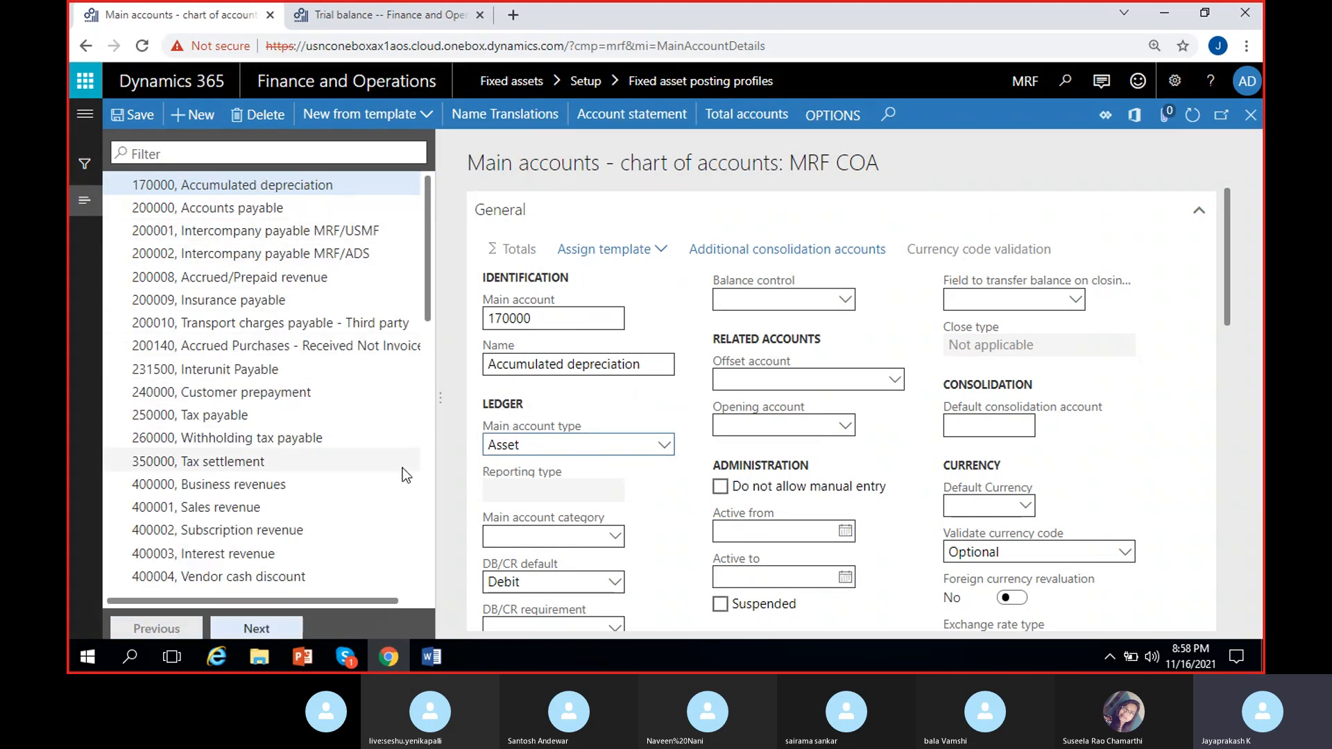
Create and save a new main account 660000 named "Revaluation reserve", keeping the Profit and loss type
left_click(197, 118)
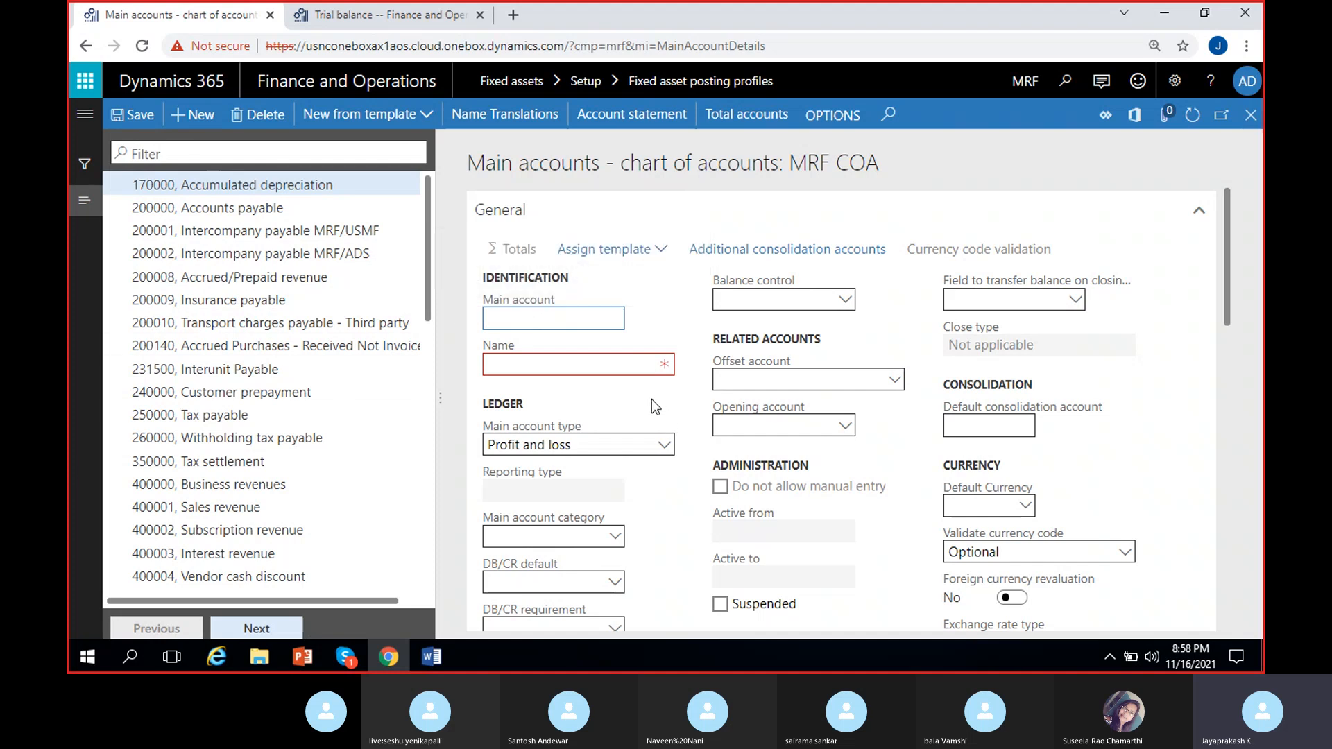
type("660000")
left_click(567, 367)
type("Revaluation reserve")
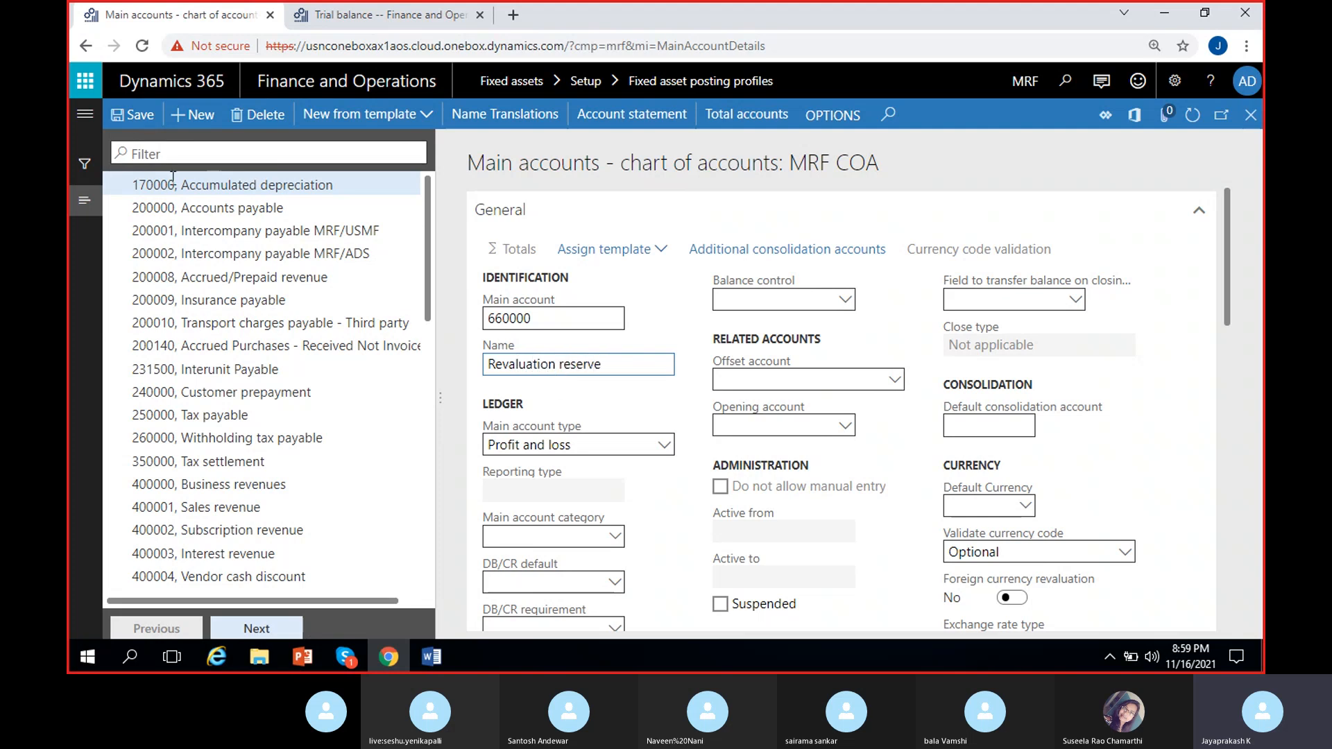
left_click(131, 114)
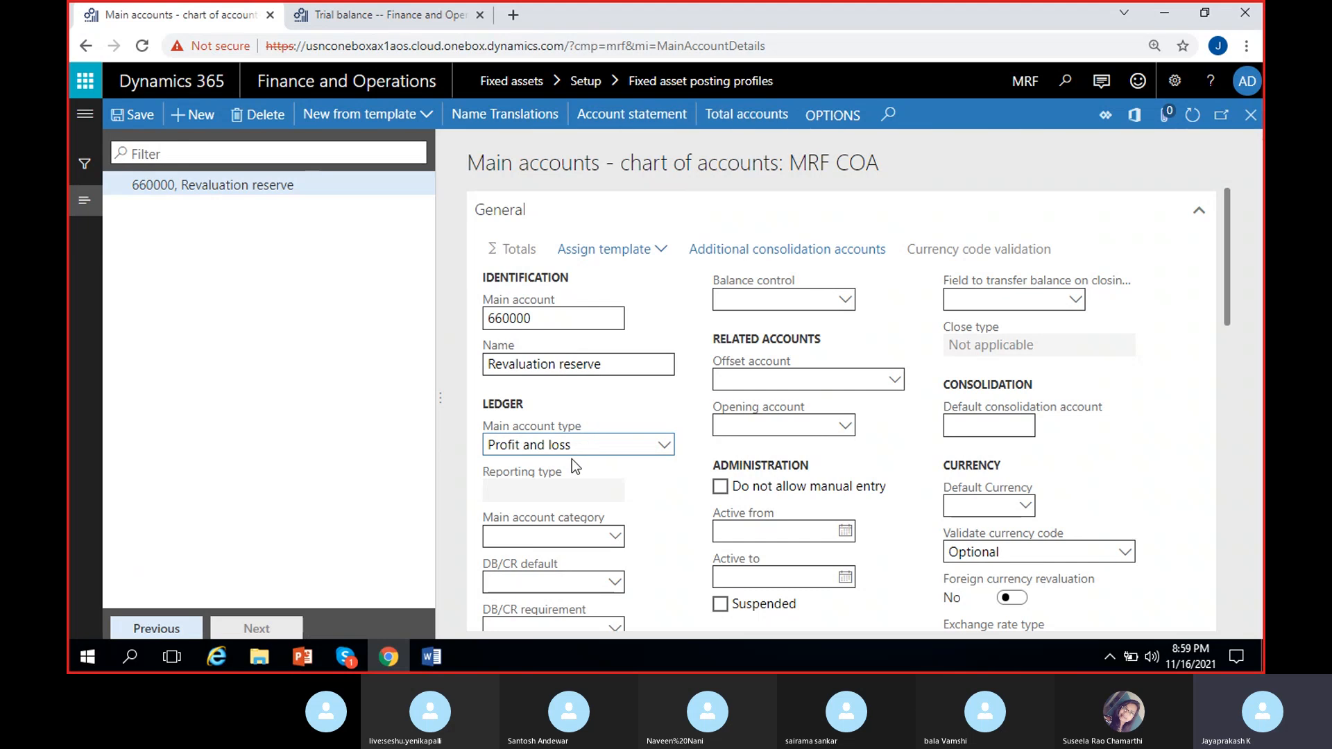
Create and save main account 670000 named "Write up / Write down reserve" with type Profit and loss, and return to the posting profiles
left_click(195, 115)
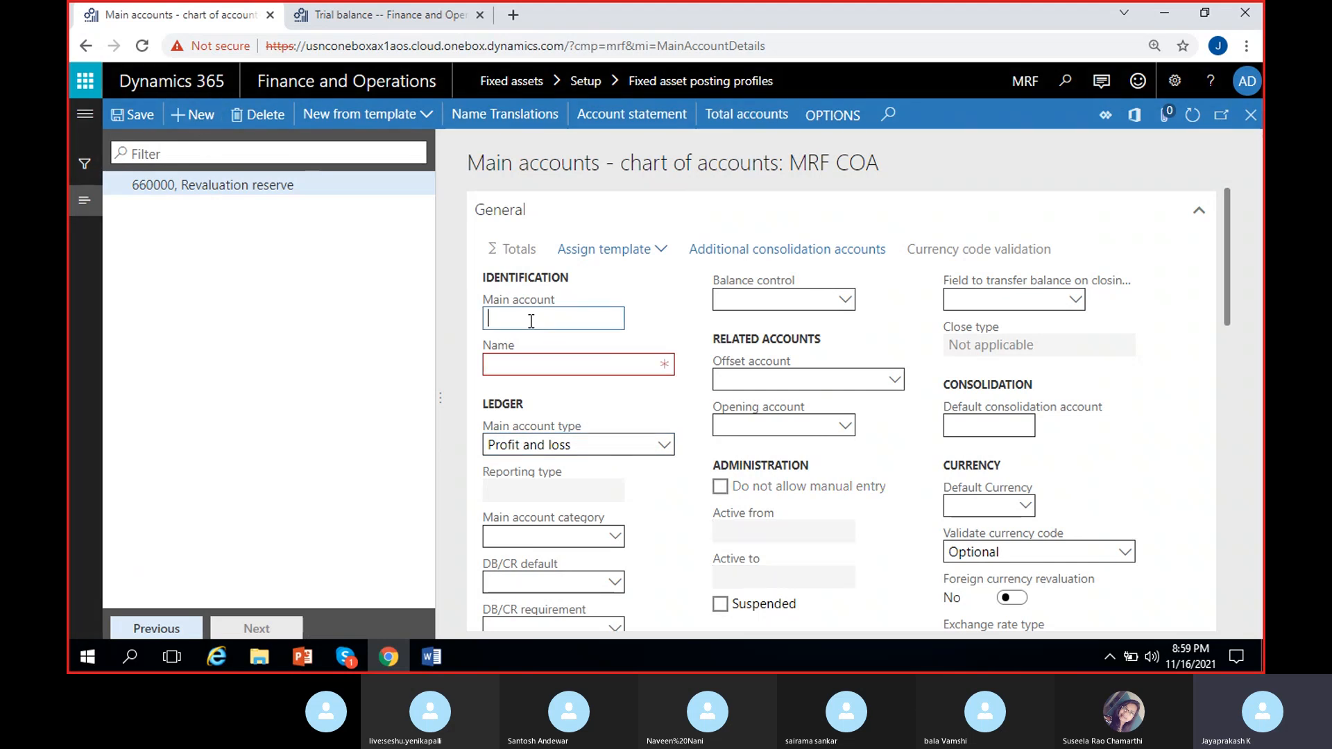
type("670000")
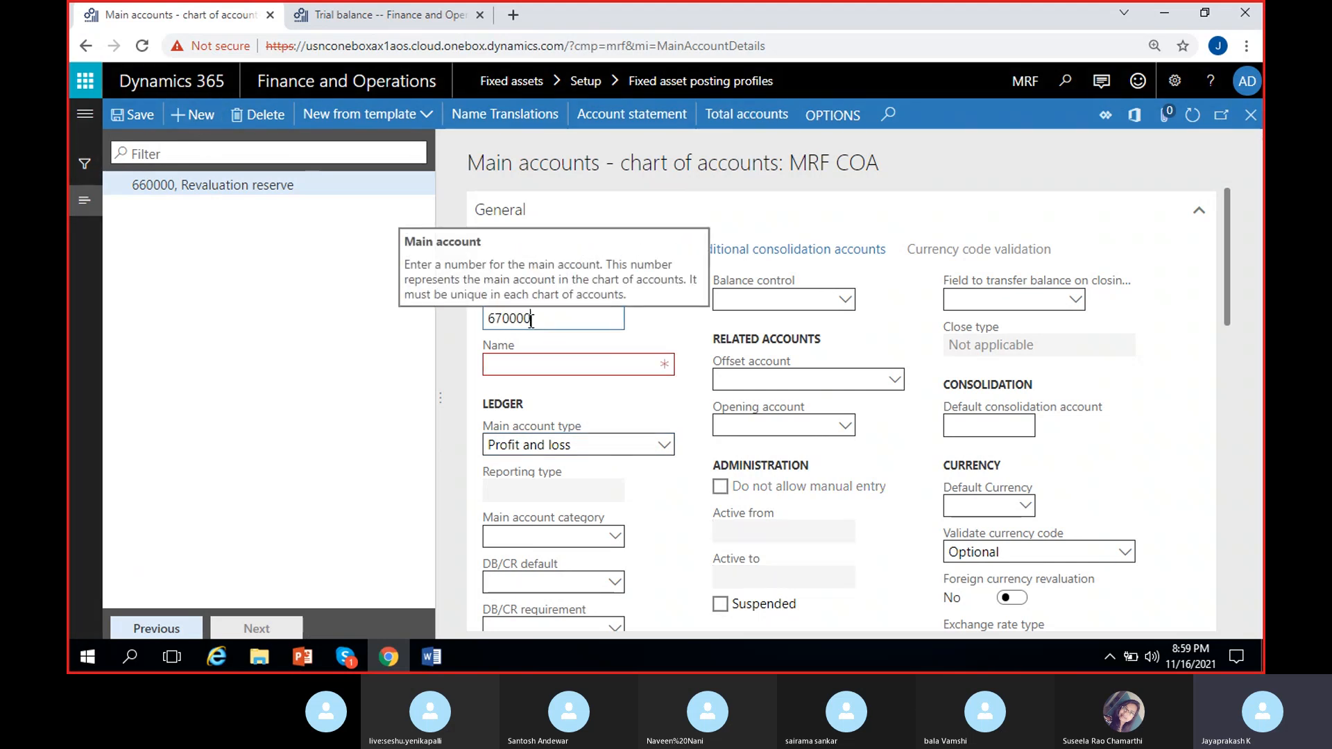
left_click(626, 365)
type("Write up / Write down reserve")
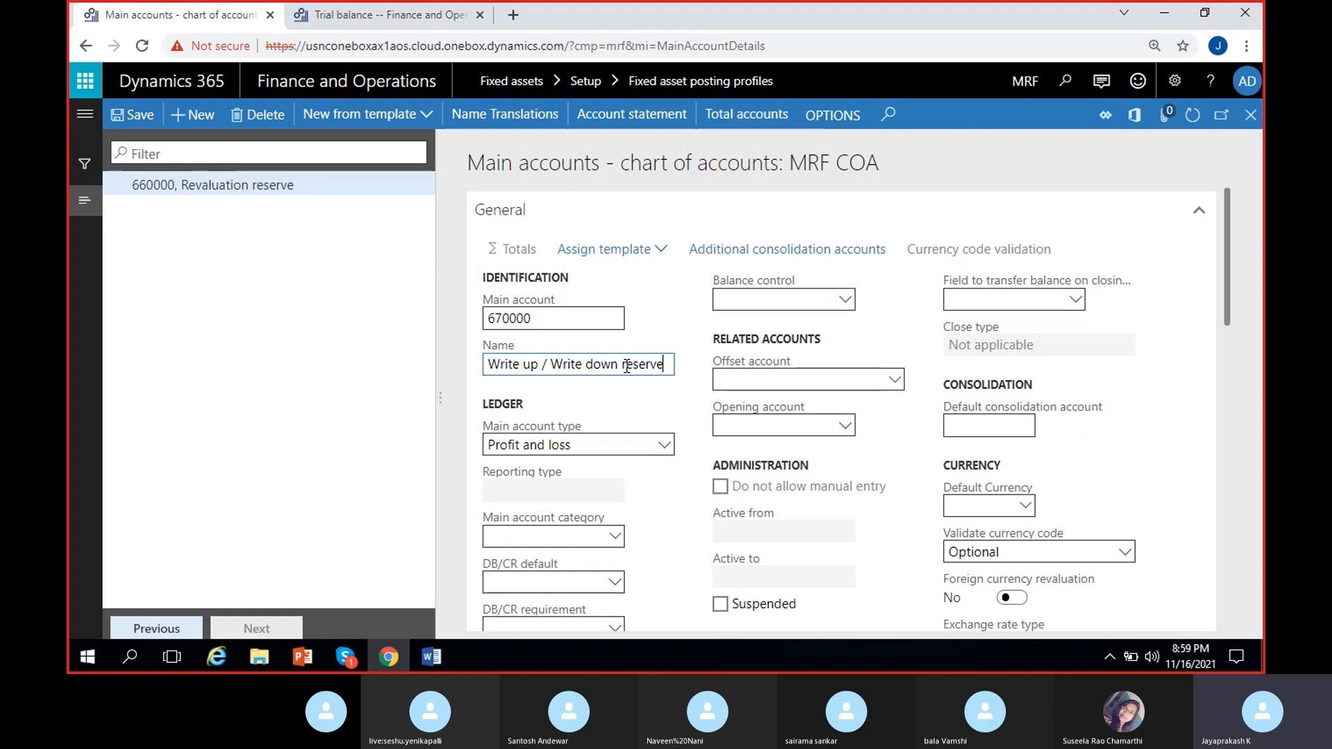
left_click(608, 452)
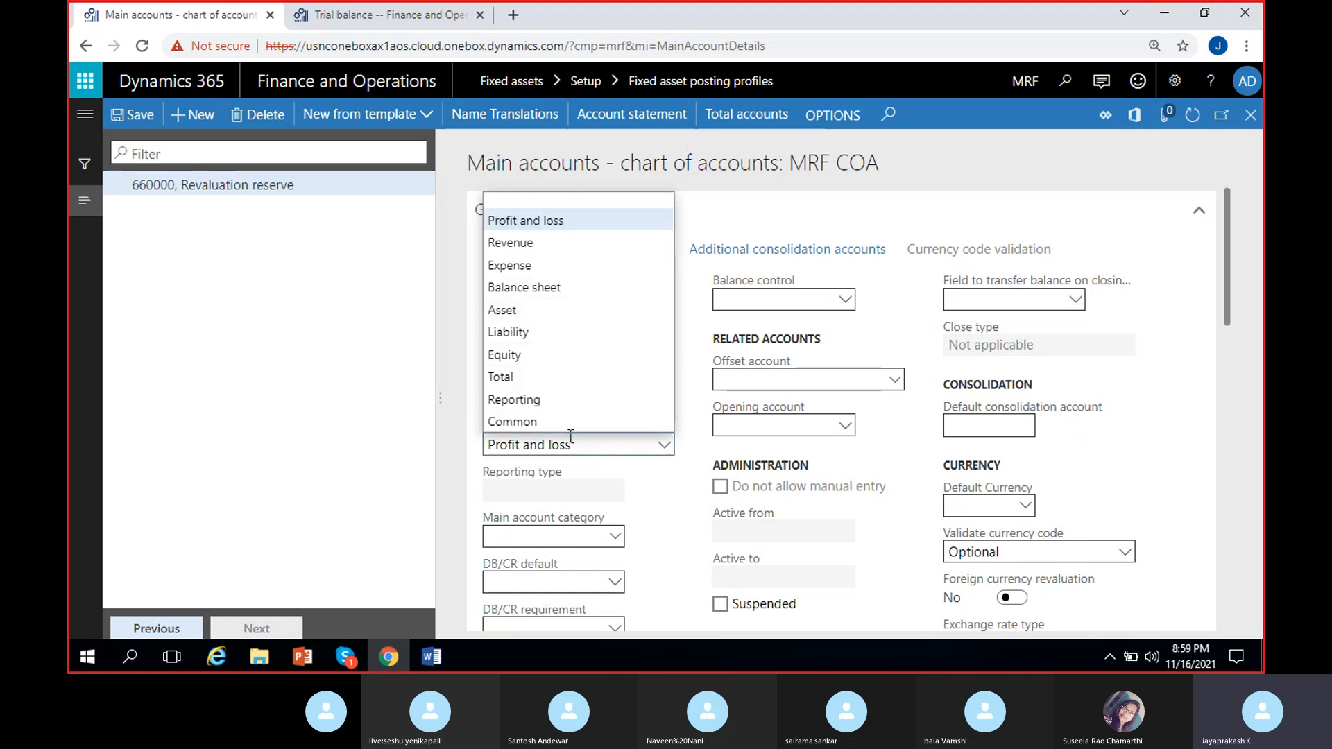
left_click(554, 450)
left_click(133, 120)
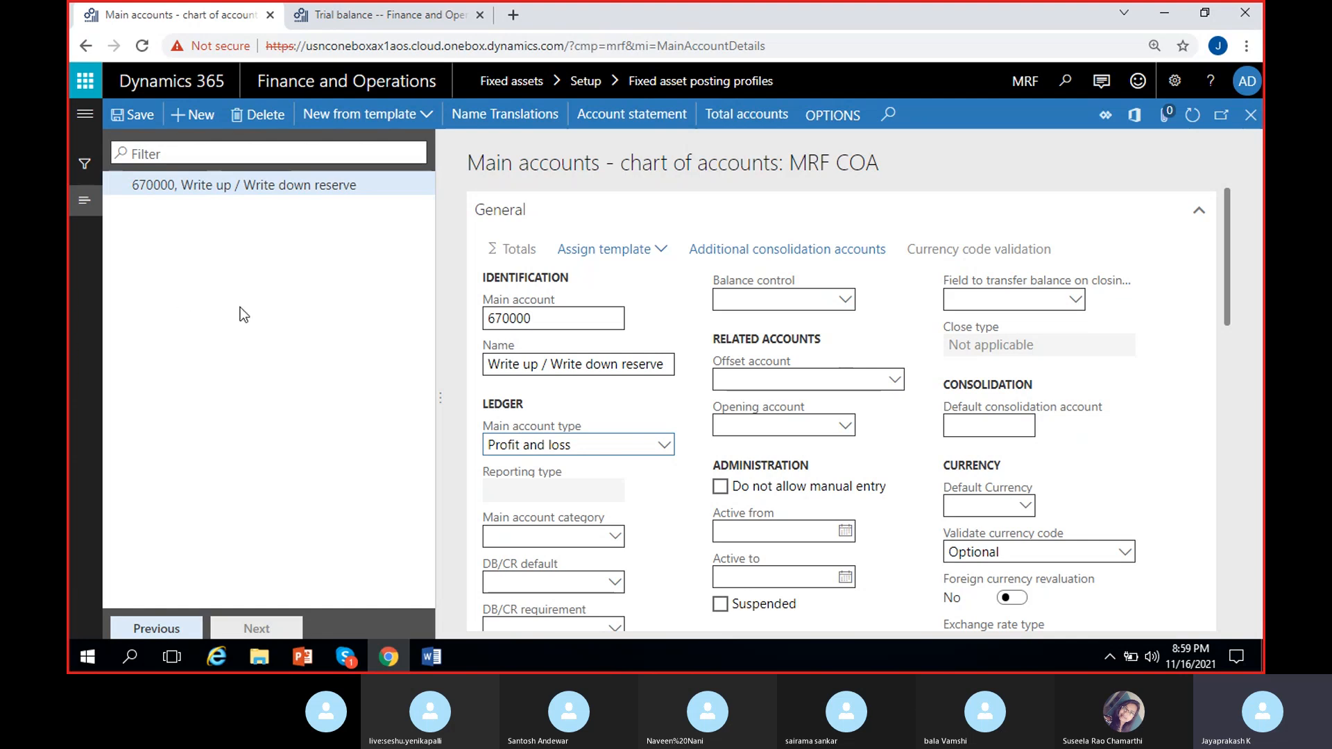
left_click(1251, 115)
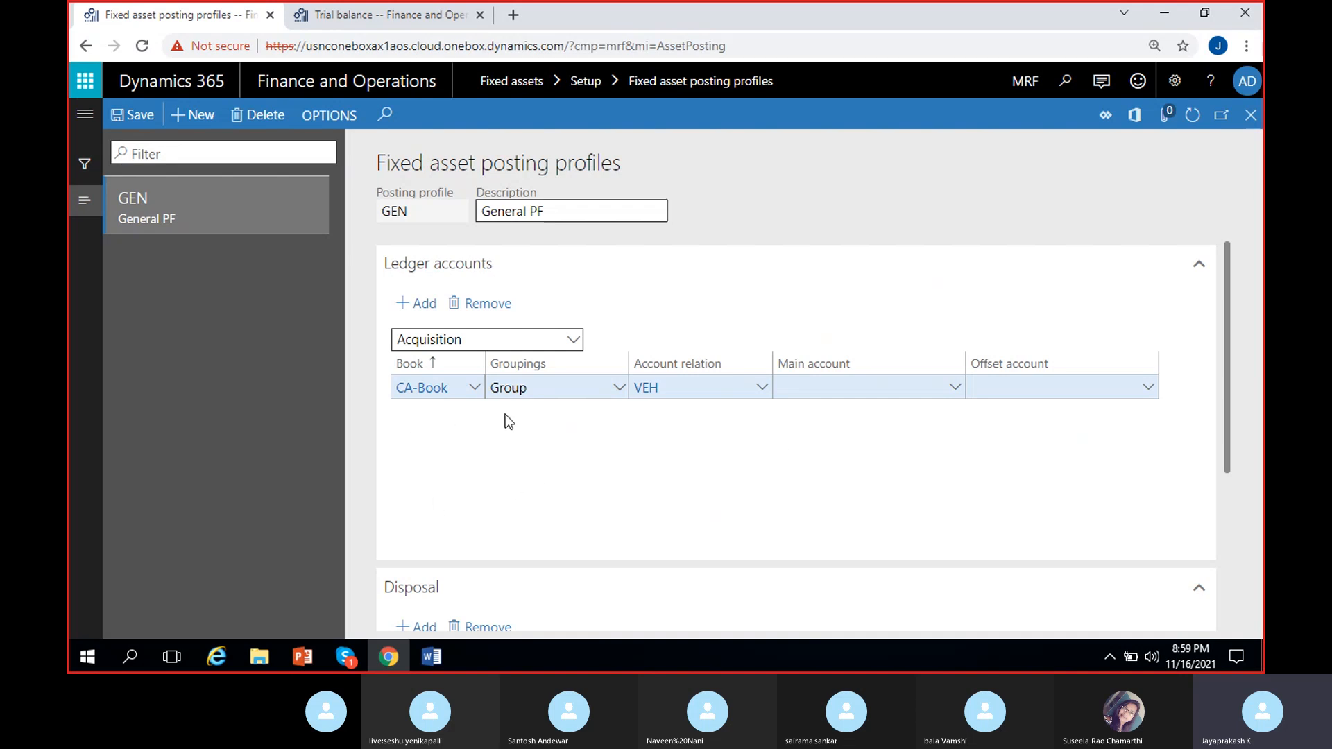
Check the acquisition journal entry in the MS Dynamics 8 PM Word document and return to the posting profile
left_click(427, 670)
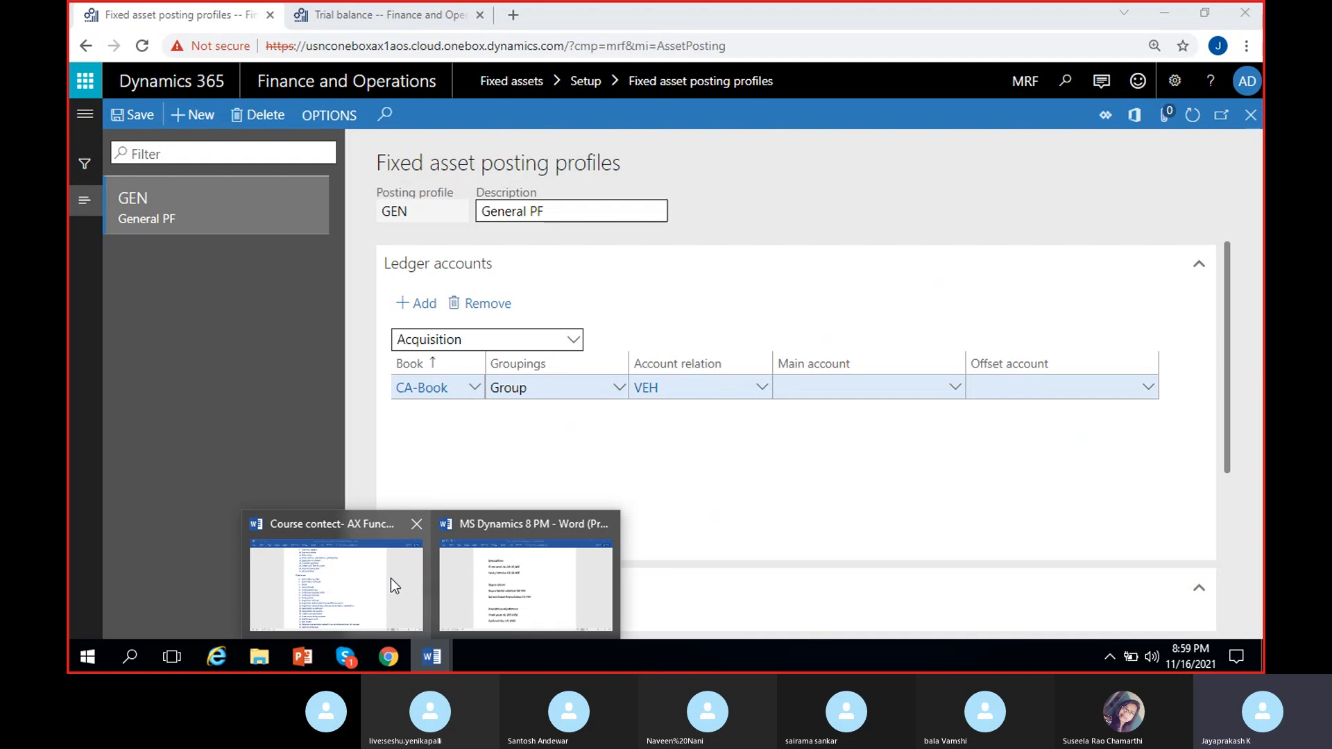
left_click(416, 656)
left_click(448, 606)
left_click(514, 281)
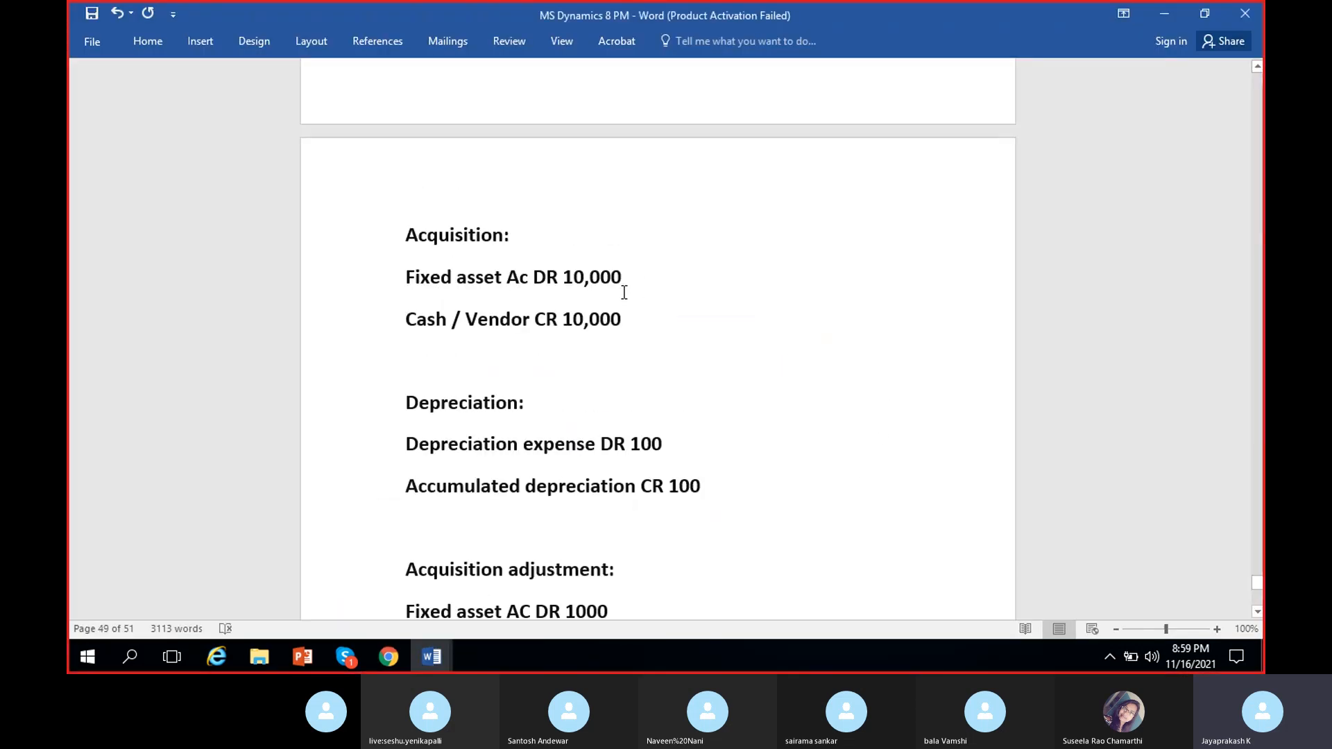
left_click(1166, 14)
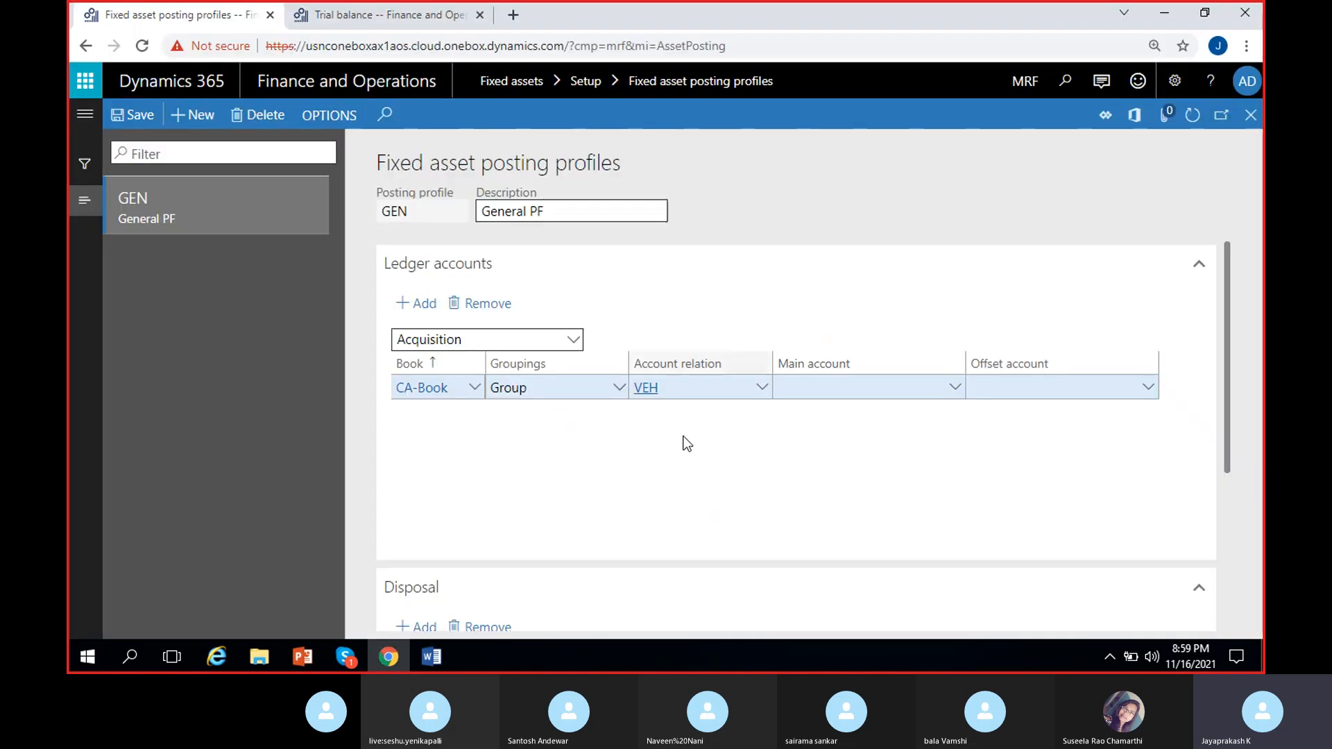
Try to find the vehicle account for the CA-Book acquisition line by filtering all main accounts for "veh"
left_click(958, 388)
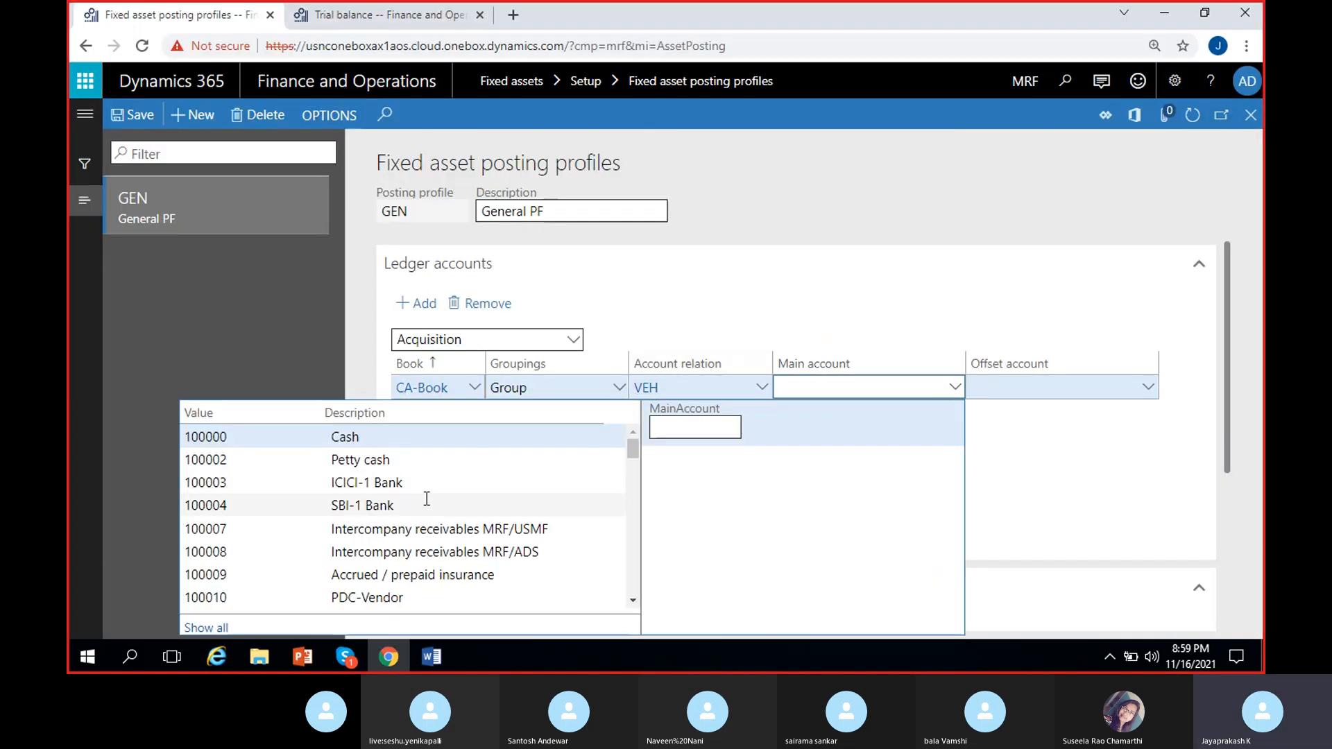
left_click(663, 429)
type("veh")
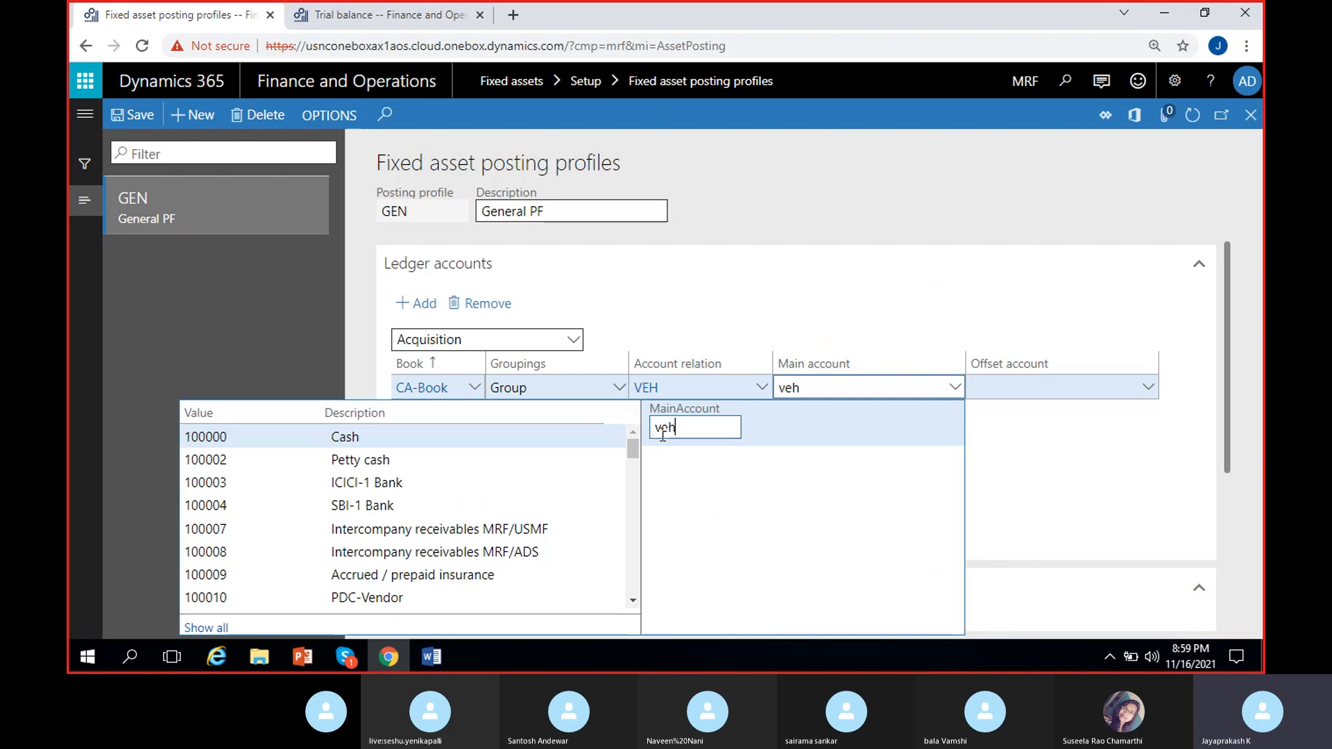
left_click(208, 628)
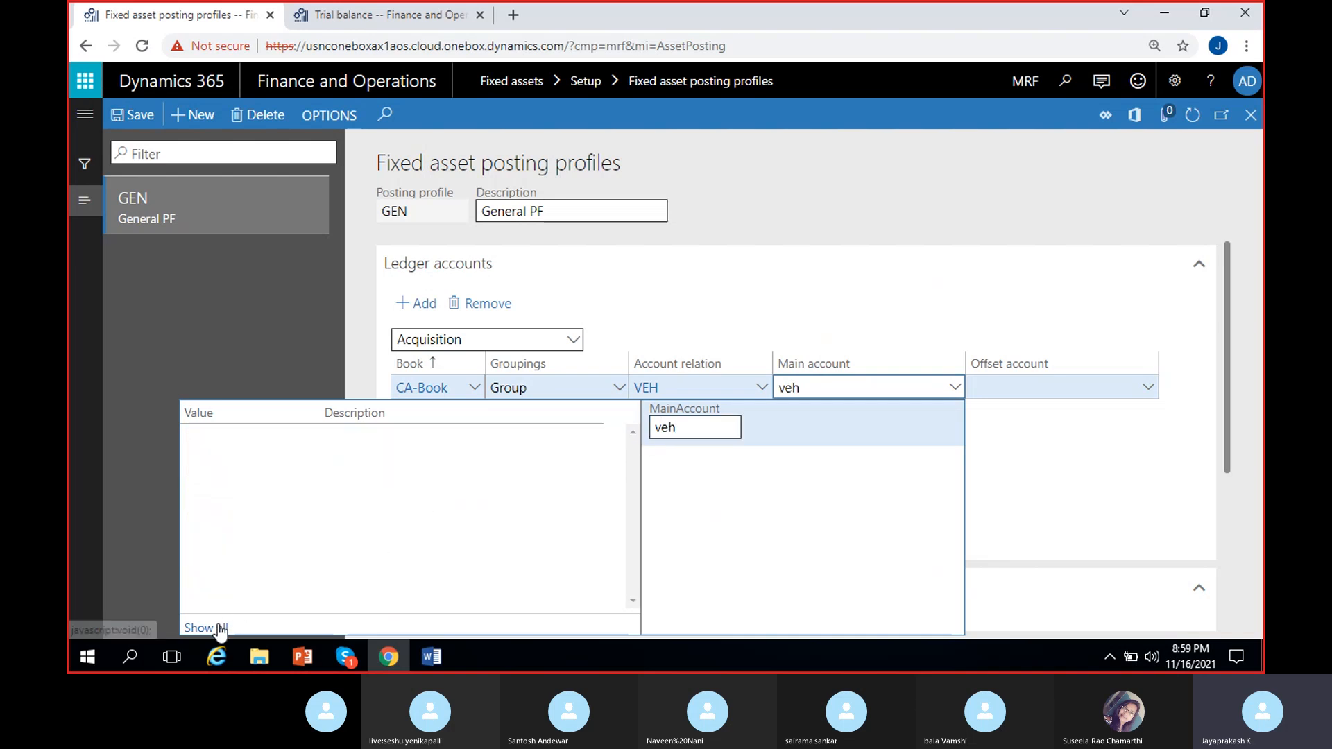
left_click(694, 428)
key("BackSpace")
key("BackSpace")
key("BackSpace")
Set the main account of the CA-Book acquisition line to 160000, Fixed asset - vehicle
type("1600000")
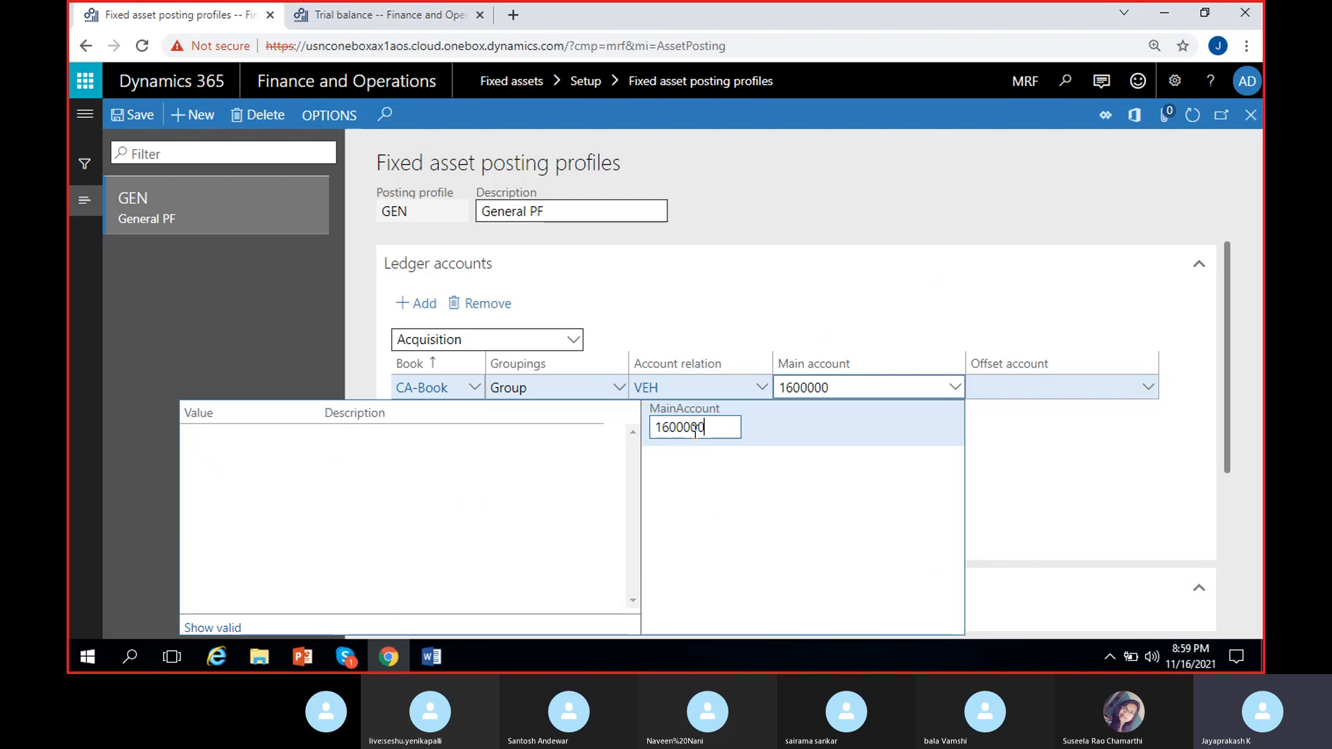
key("BackSpace")
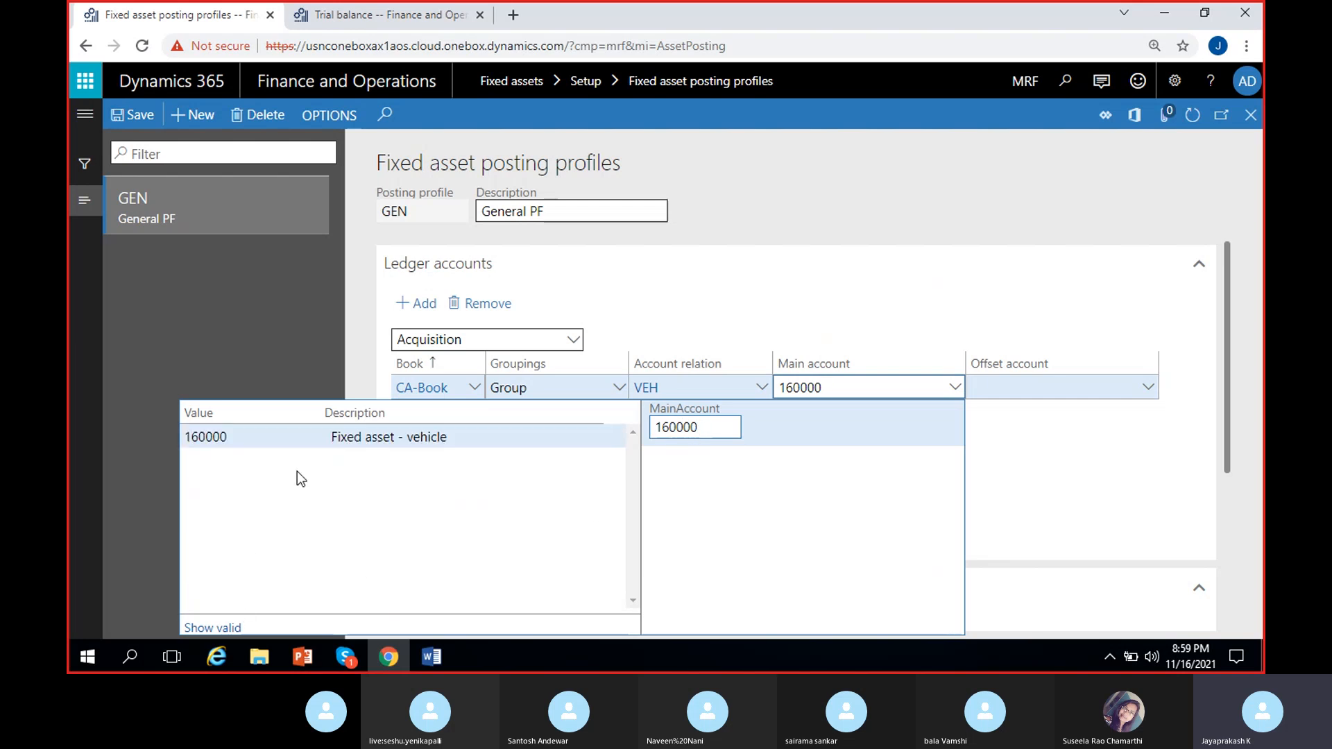
left_click(412, 442)
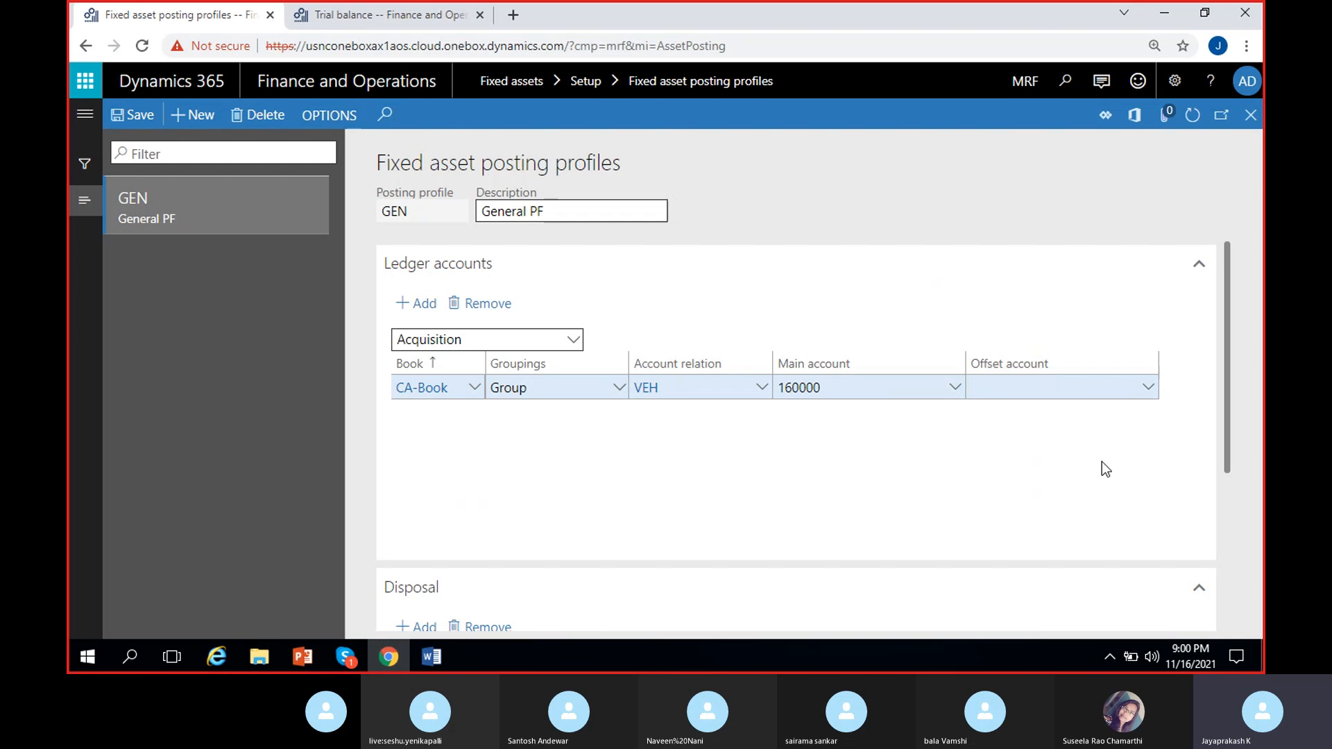
Add a second acquisition line for TA-Book with the grouping Group and account relation VEH
left_click(415, 303)
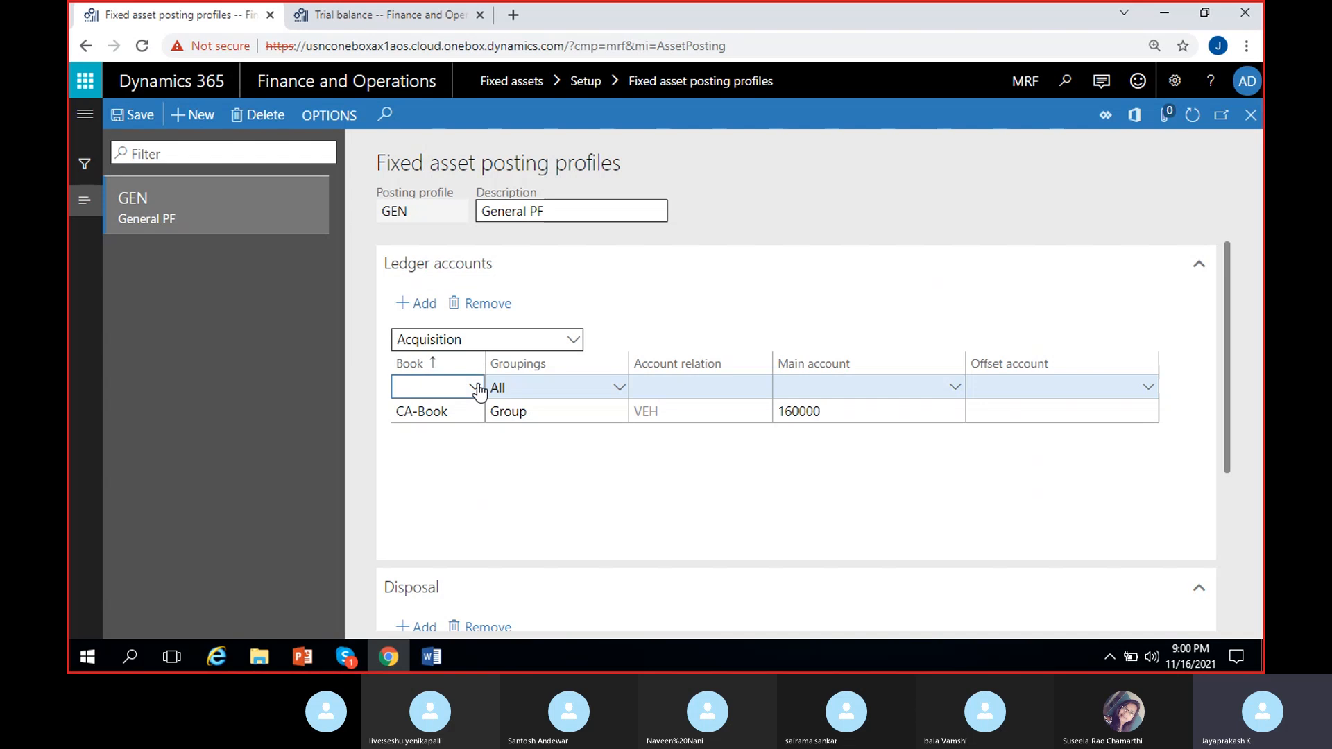
left_click(476, 387)
left_click(430, 457)
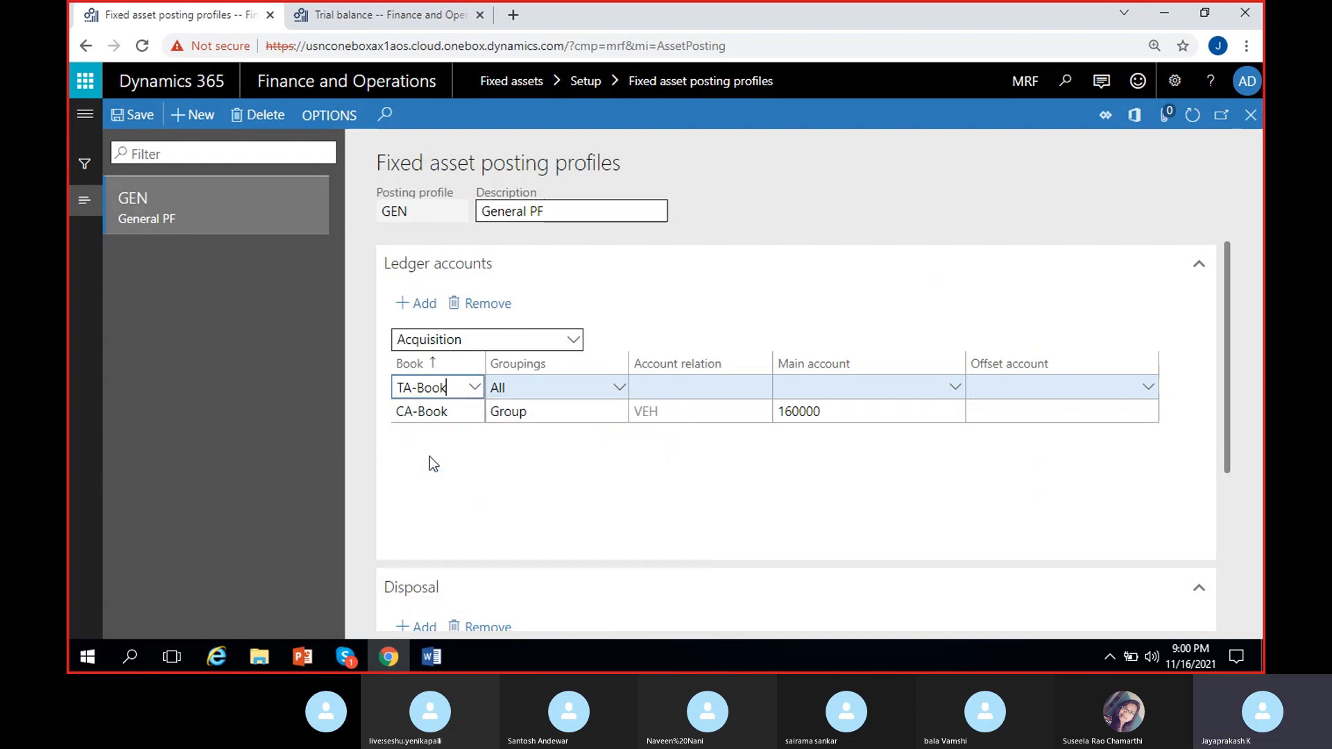
left_click(617, 387)
left_click(529, 434)
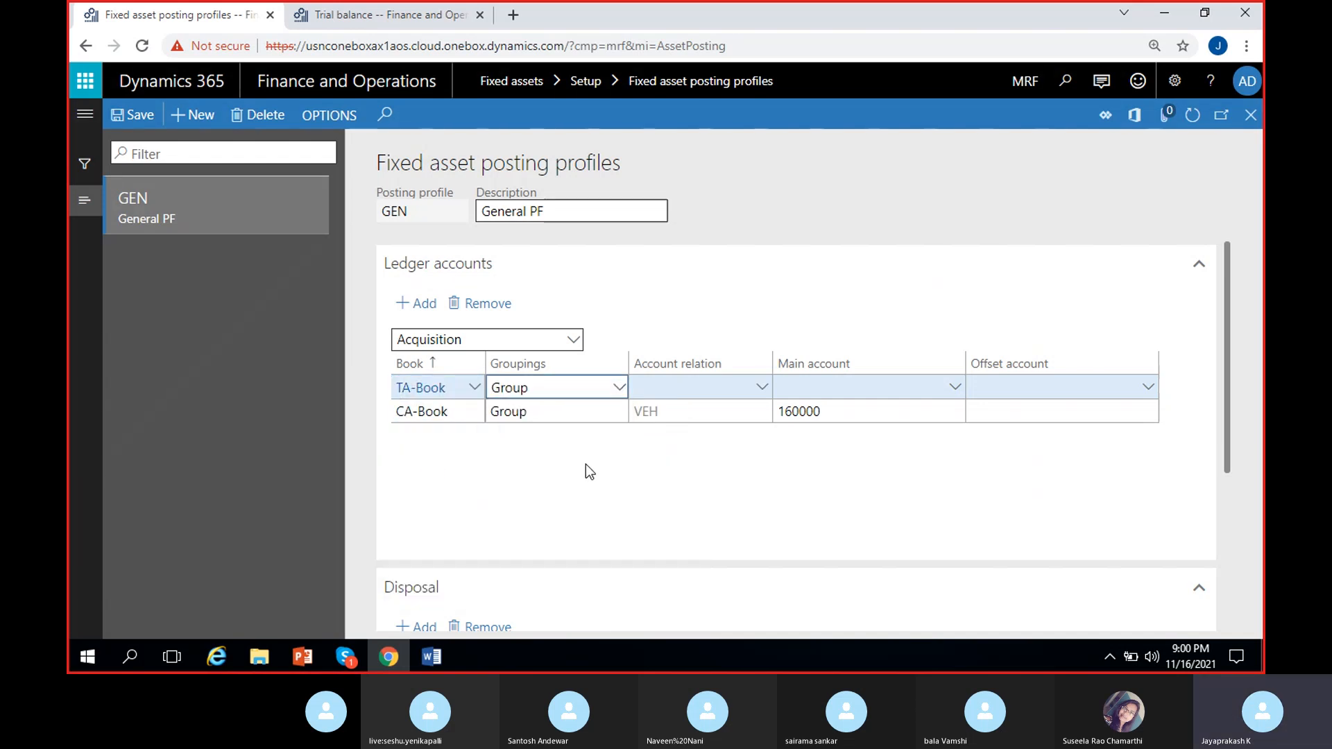
left_click(755, 385)
left_click(761, 388)
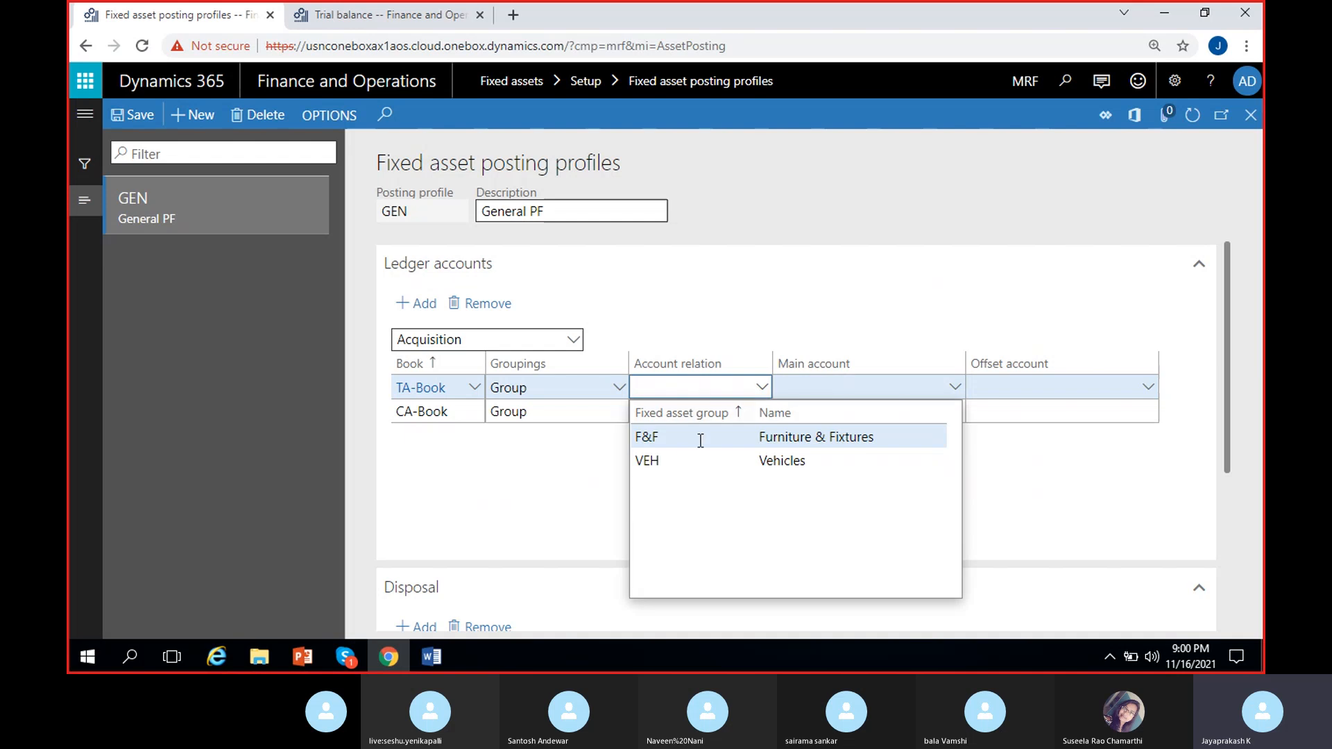
left_click(682, 461)
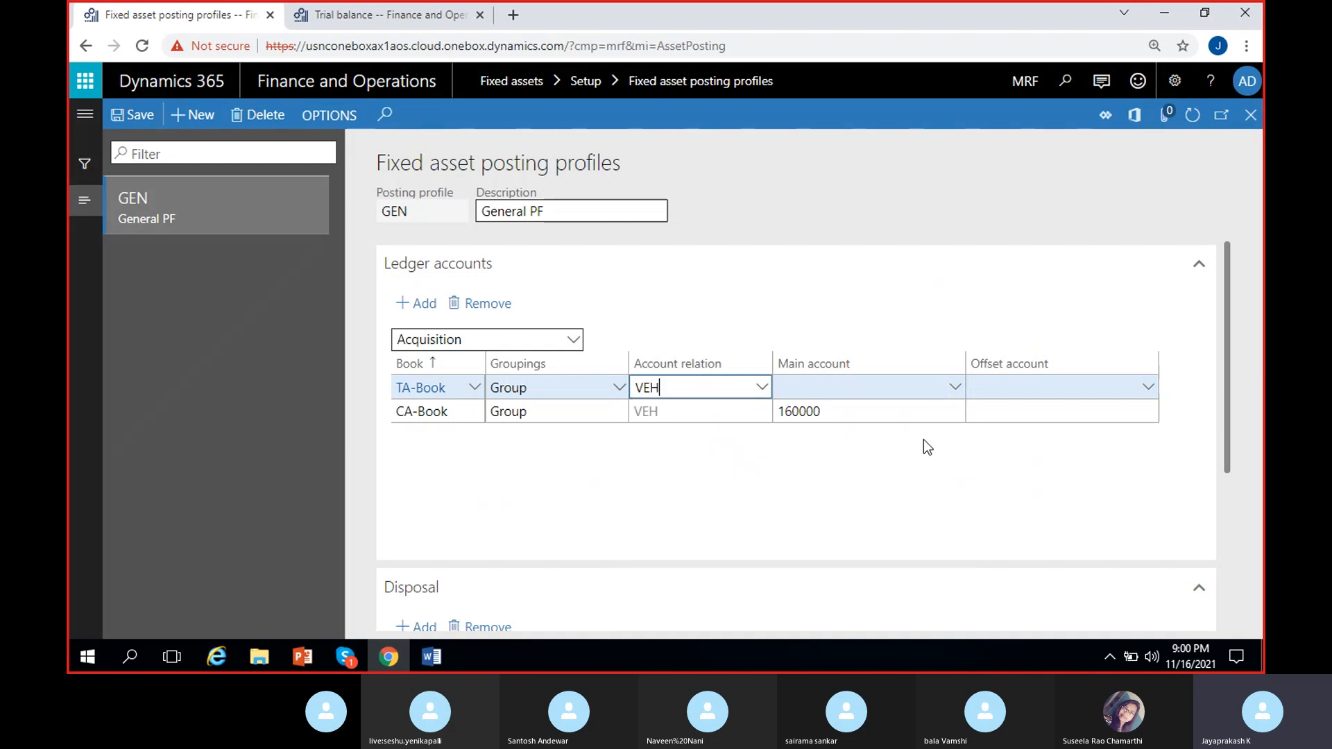
Set the main account of the TA-Book acquisition line to 160000, Fixed asset - vehicle
left_click(956, 388)
left_click(956, 389)
type("160000")
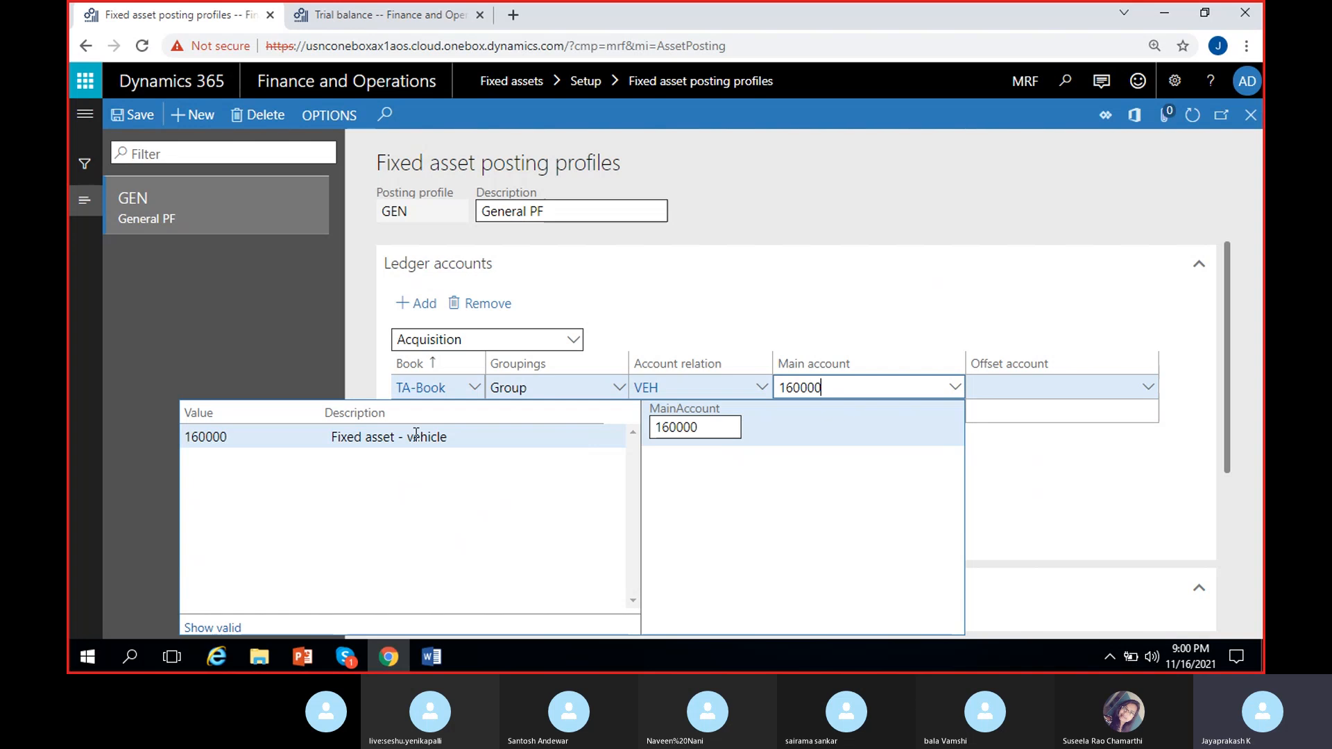
left_click(575, 444)
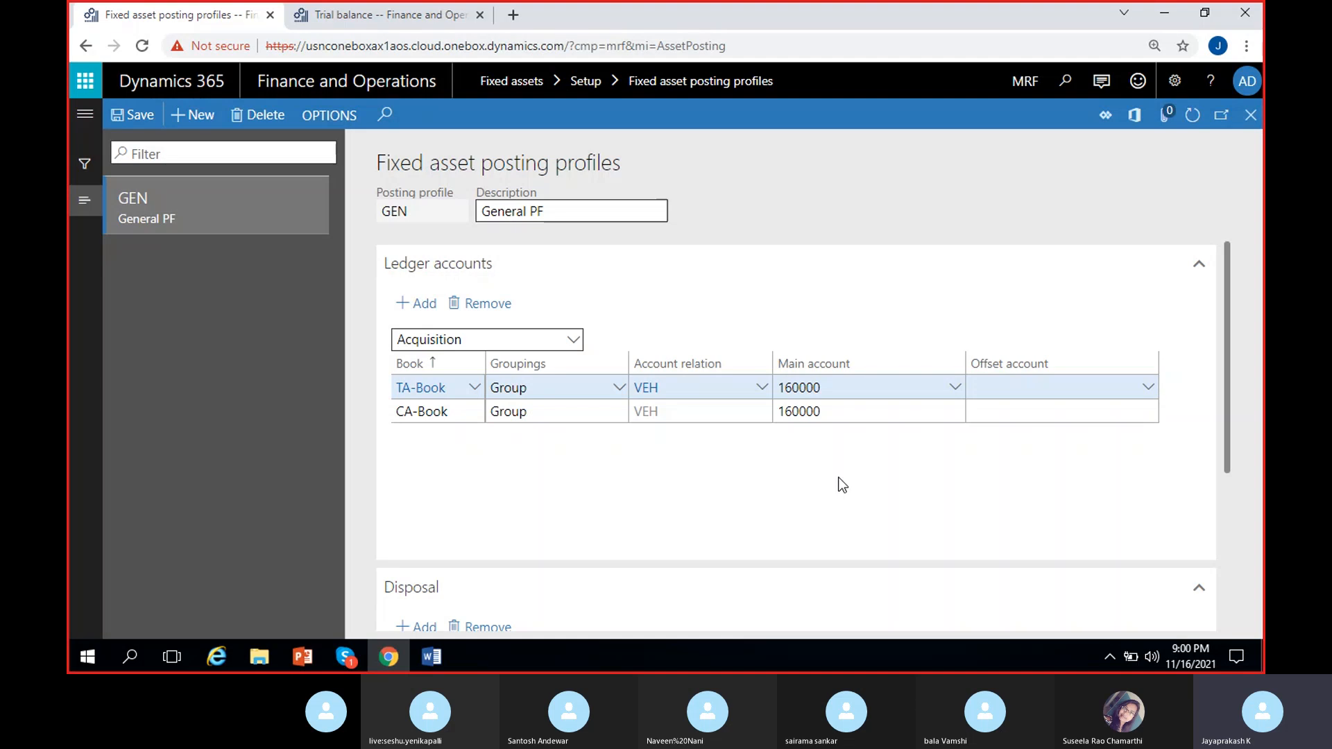
Switch the ledger accounts to Acquisition adjustment and add a CA-Book line with the grouping Group and account relation VEH
left_click(574, 341)
left_click(471, 389)
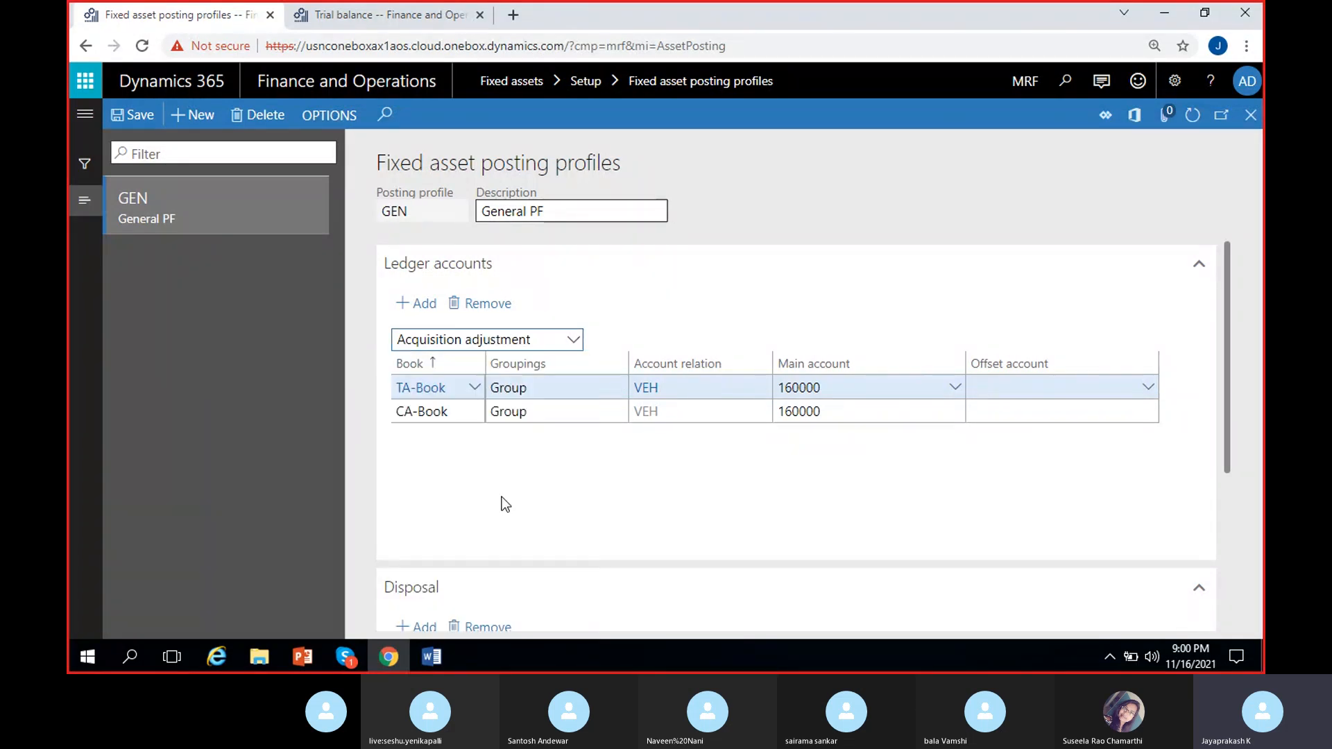
left_click(417, 307)
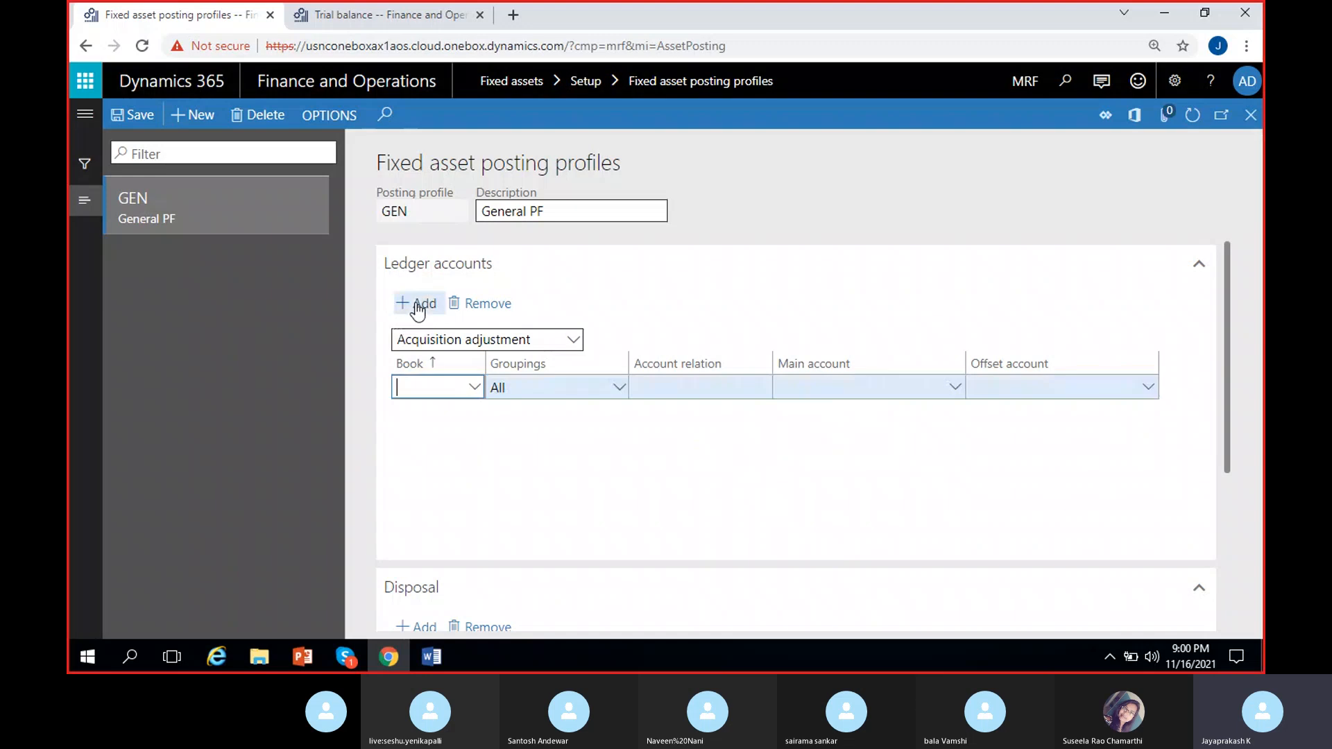
left_click(472, 390)
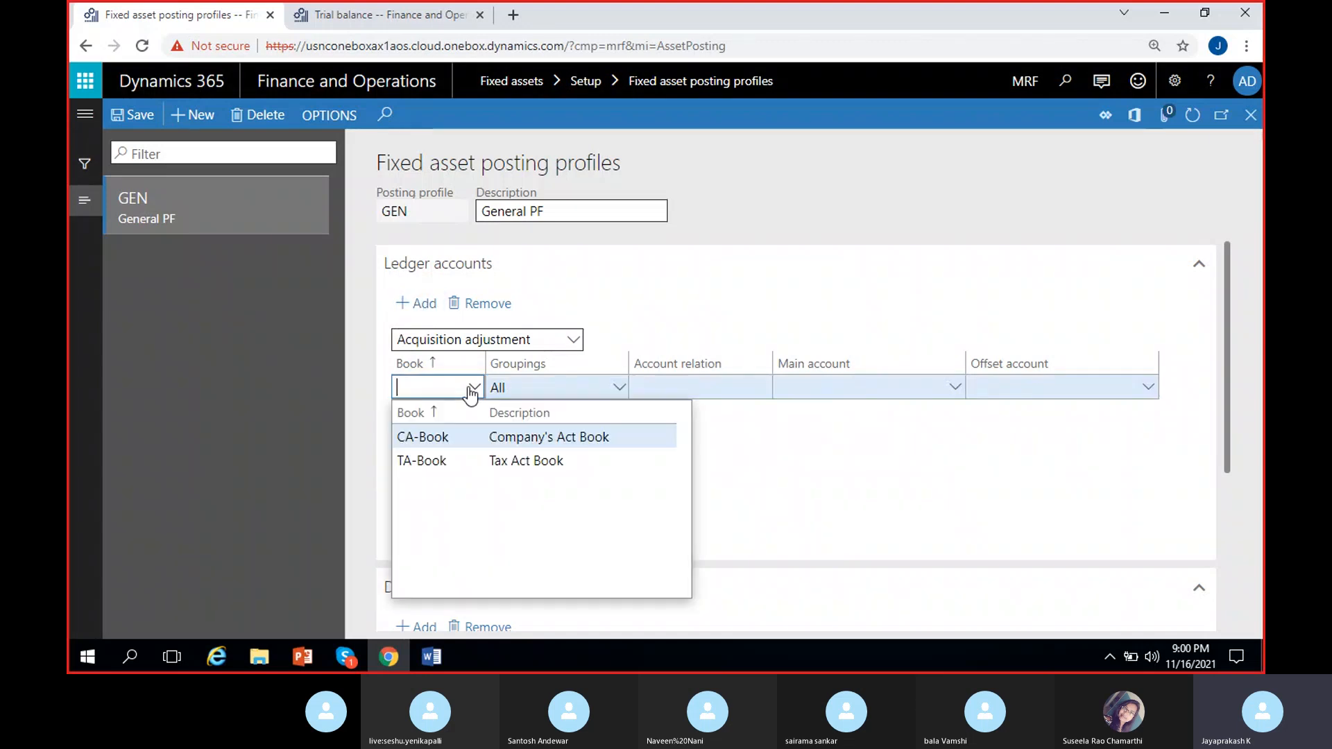
left_click(452, 436)
left_click(616, 397)
left_click(530, 436)
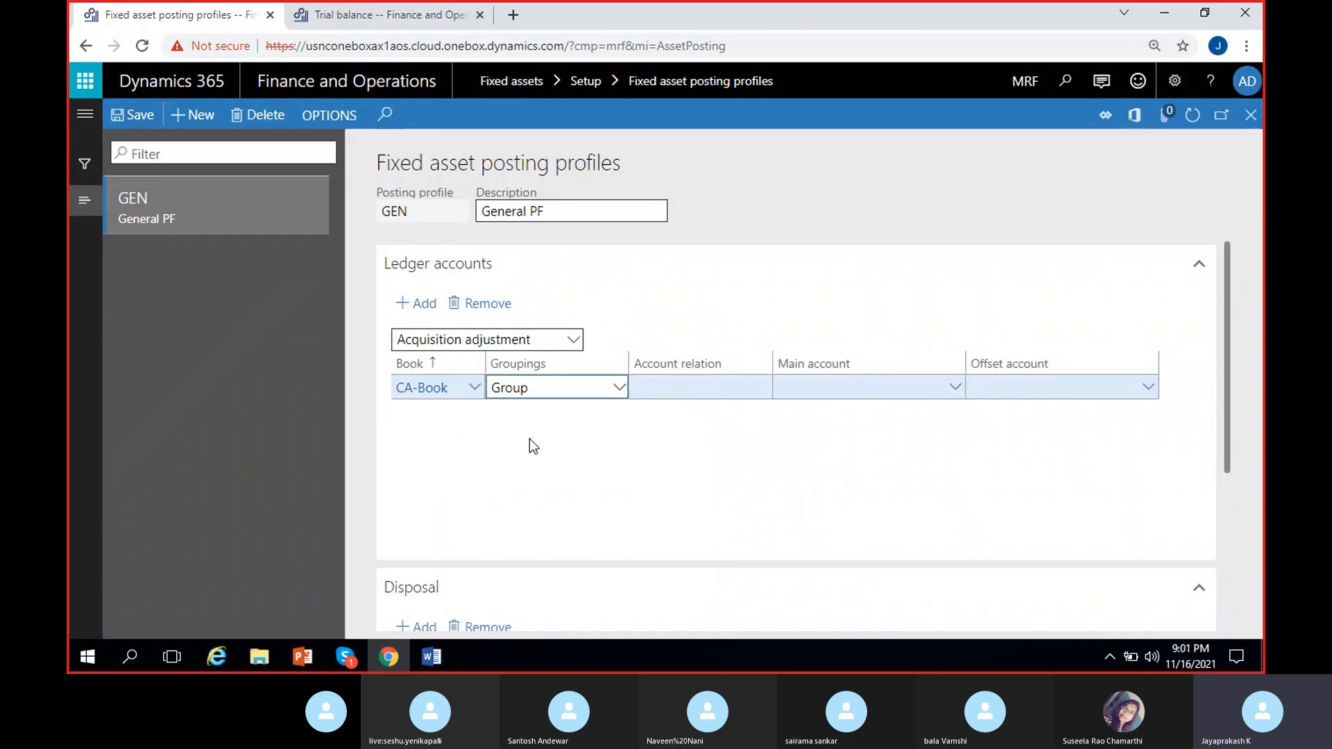
left_click(761, 390)
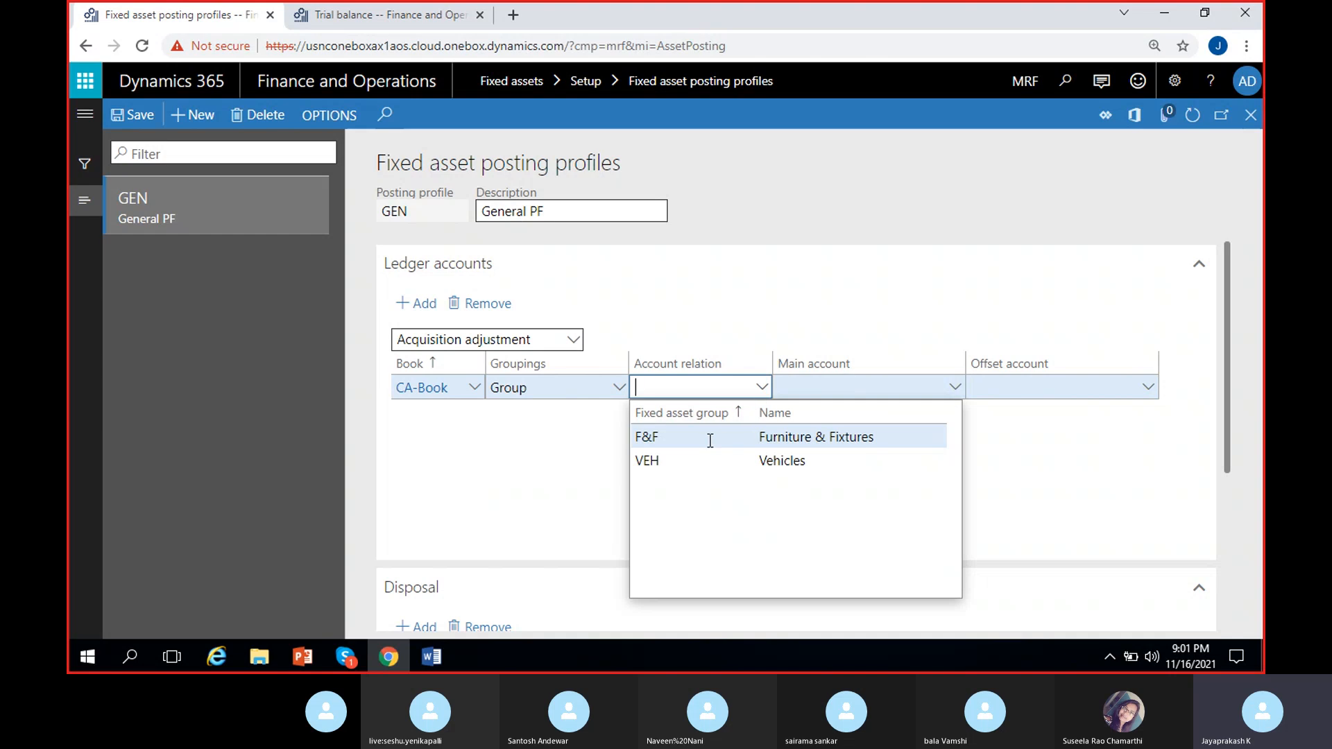
left_click(687, 460)
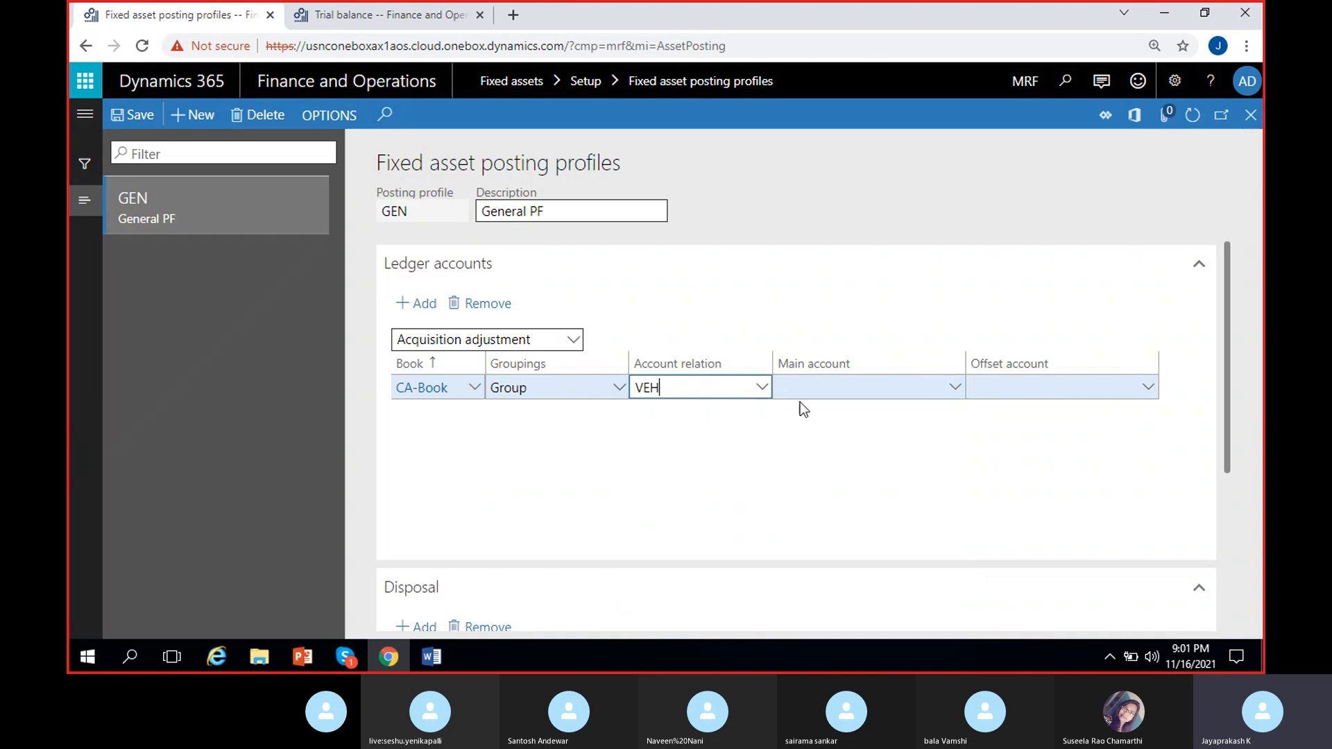
left_click(663, 421)
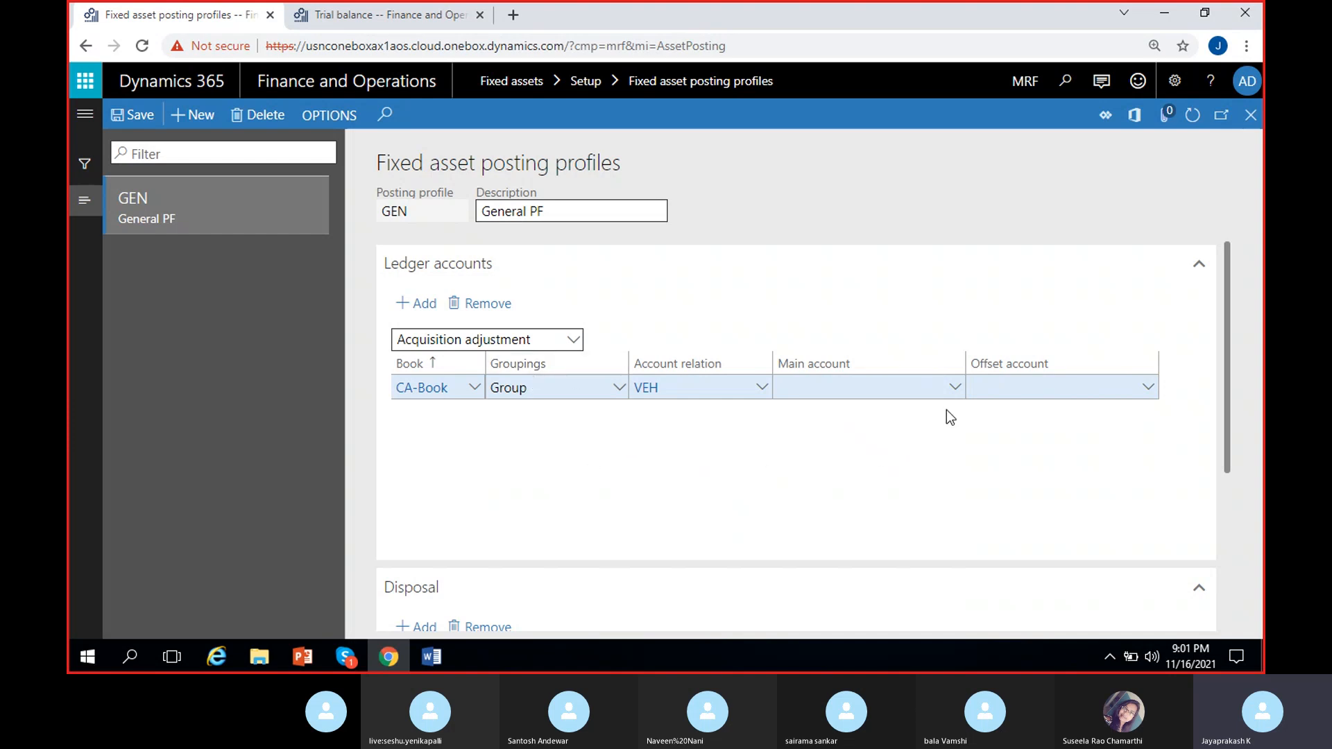
Set the main account of the CA-Book acquisition adjustment line to 160000 and look up its description
left_click(945, 389)
type("160000")
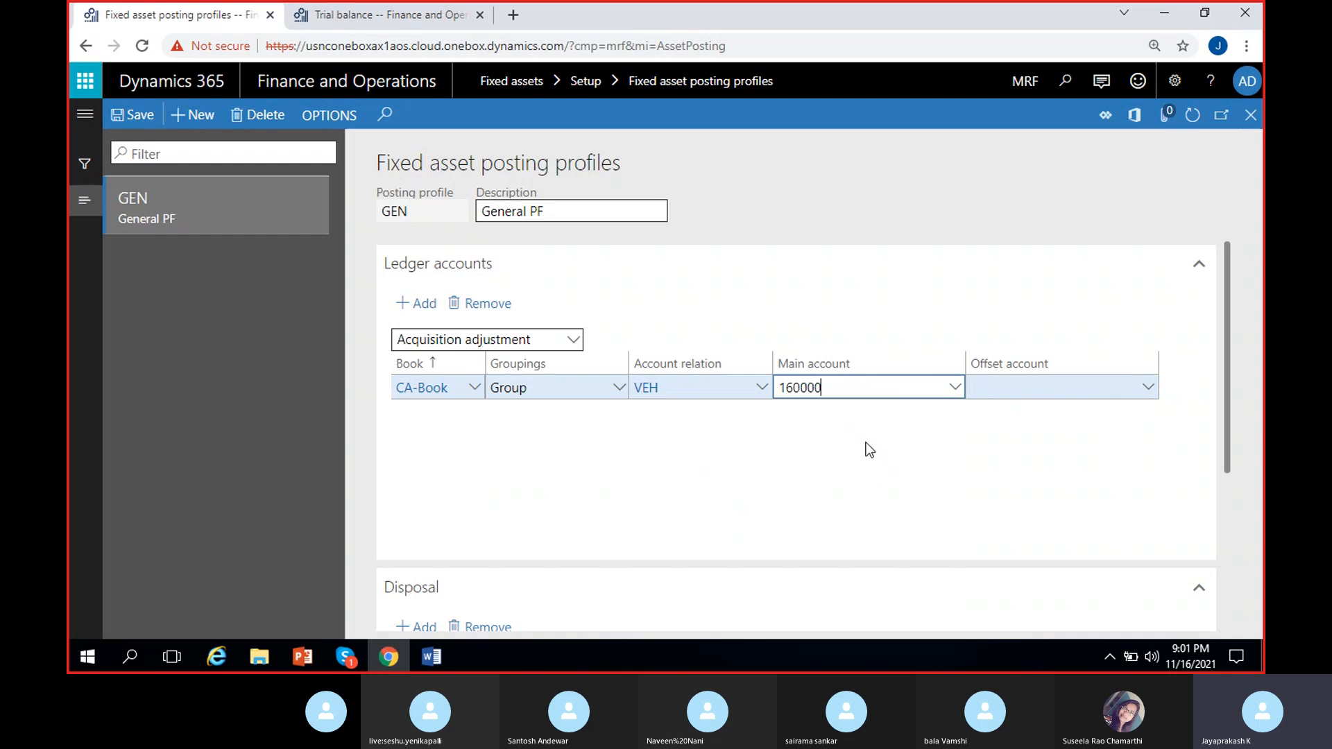
left_click(955, 387)
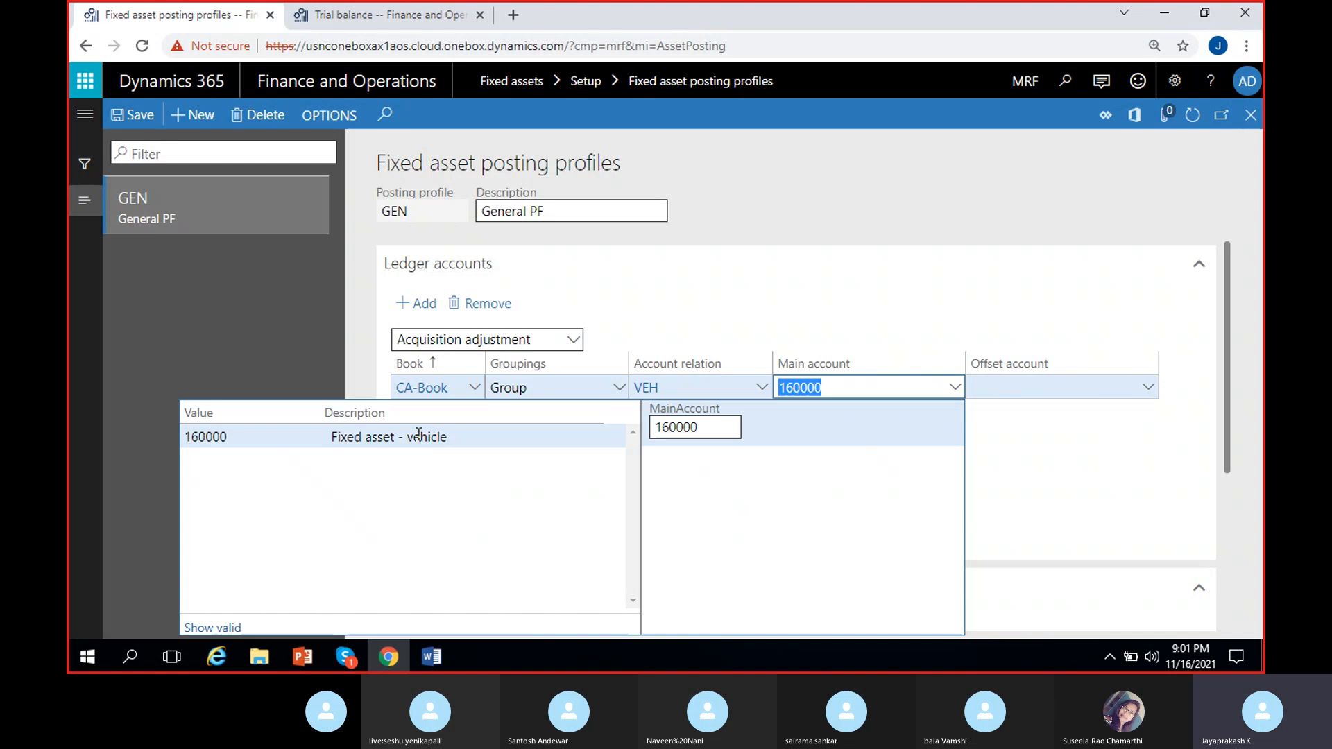
Review the debit and credit lines of the acquisition adjustment entry in the Word document, and return to the posting profile
left_click(426, 658)
left_click(530, 591)
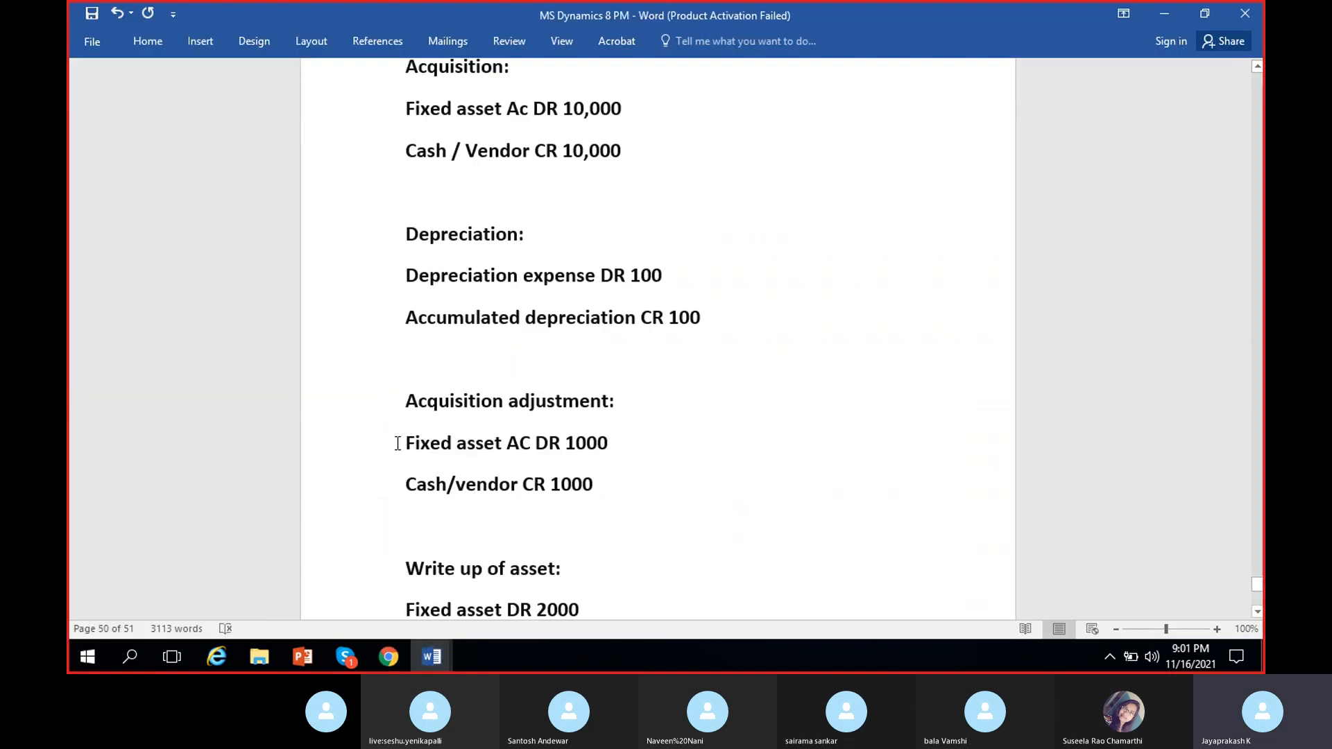
left_click_drag(397, 444, 628, 445)
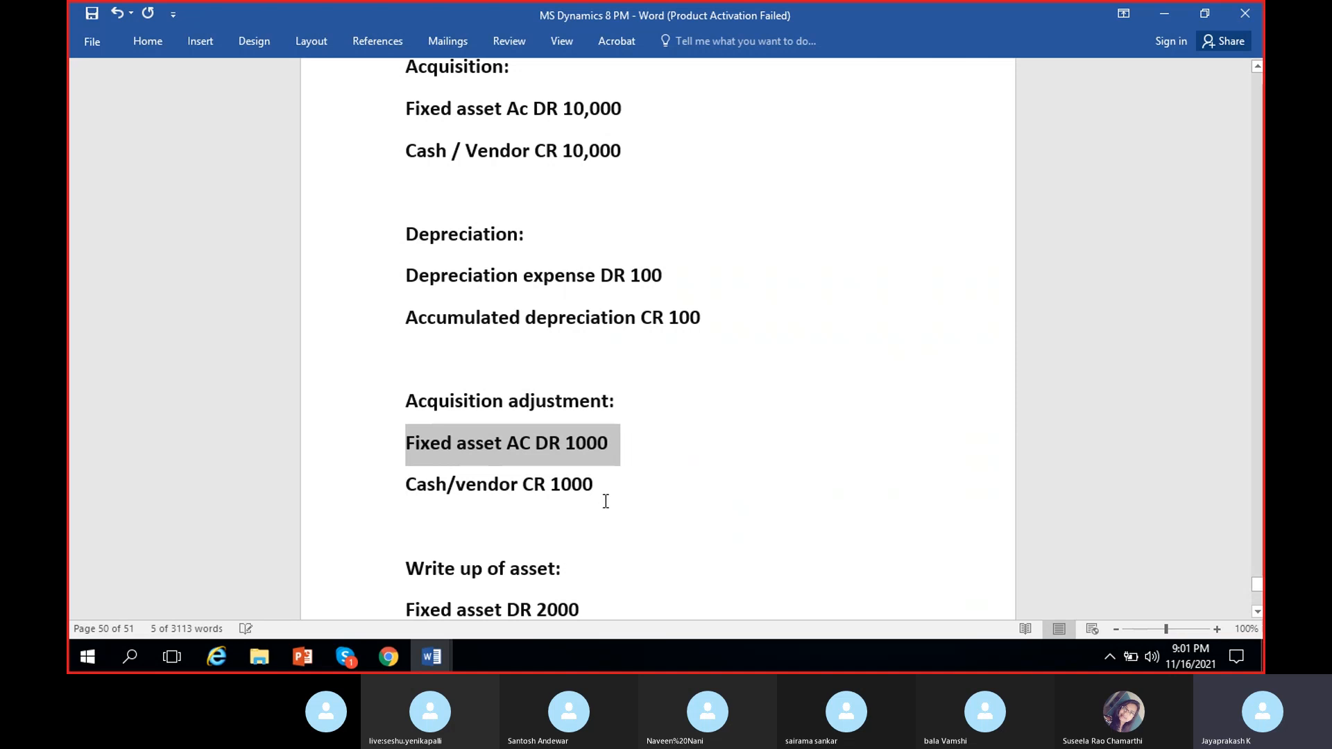
left_click(377, 487)
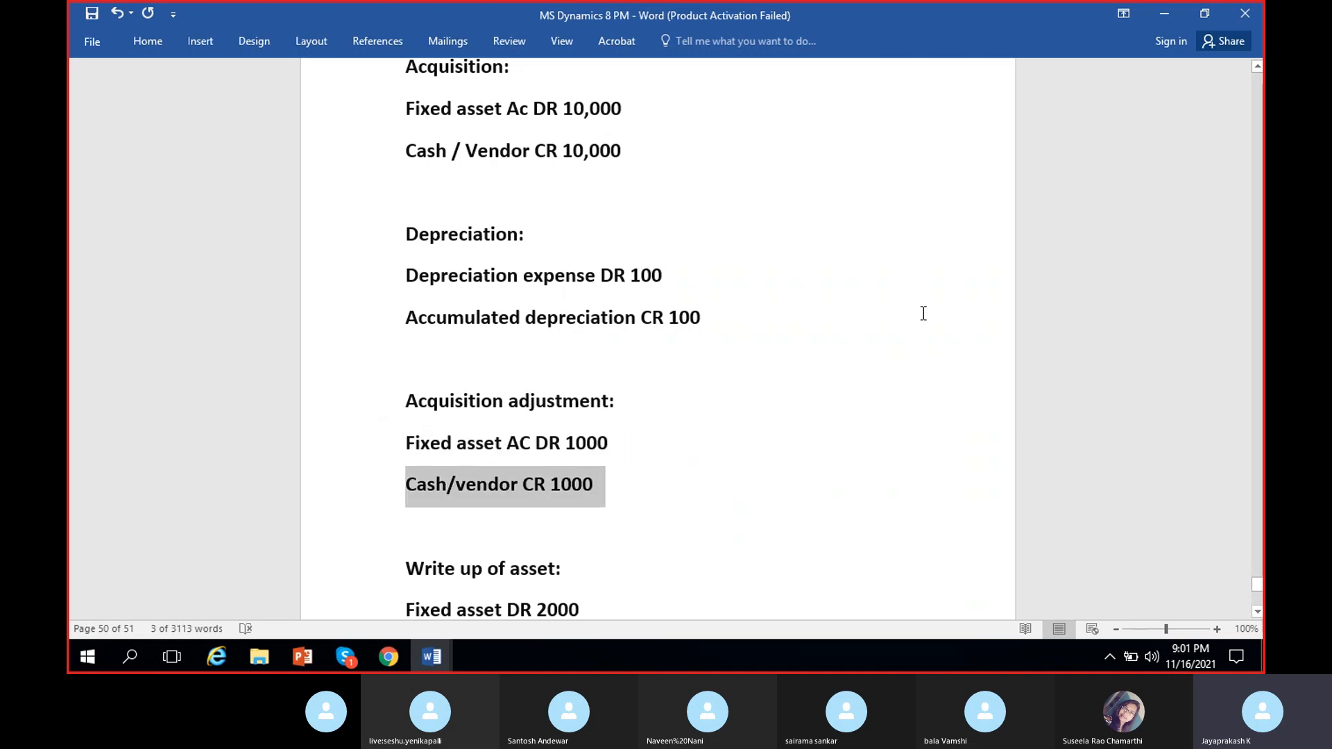
left_click(1166, 13)
left_click(946, 419)
Add a TA-Book line to the acquisition adjustment accounts with the grouping Group and account relation VEH
left_click(431, 306)
left_click(472, 387)
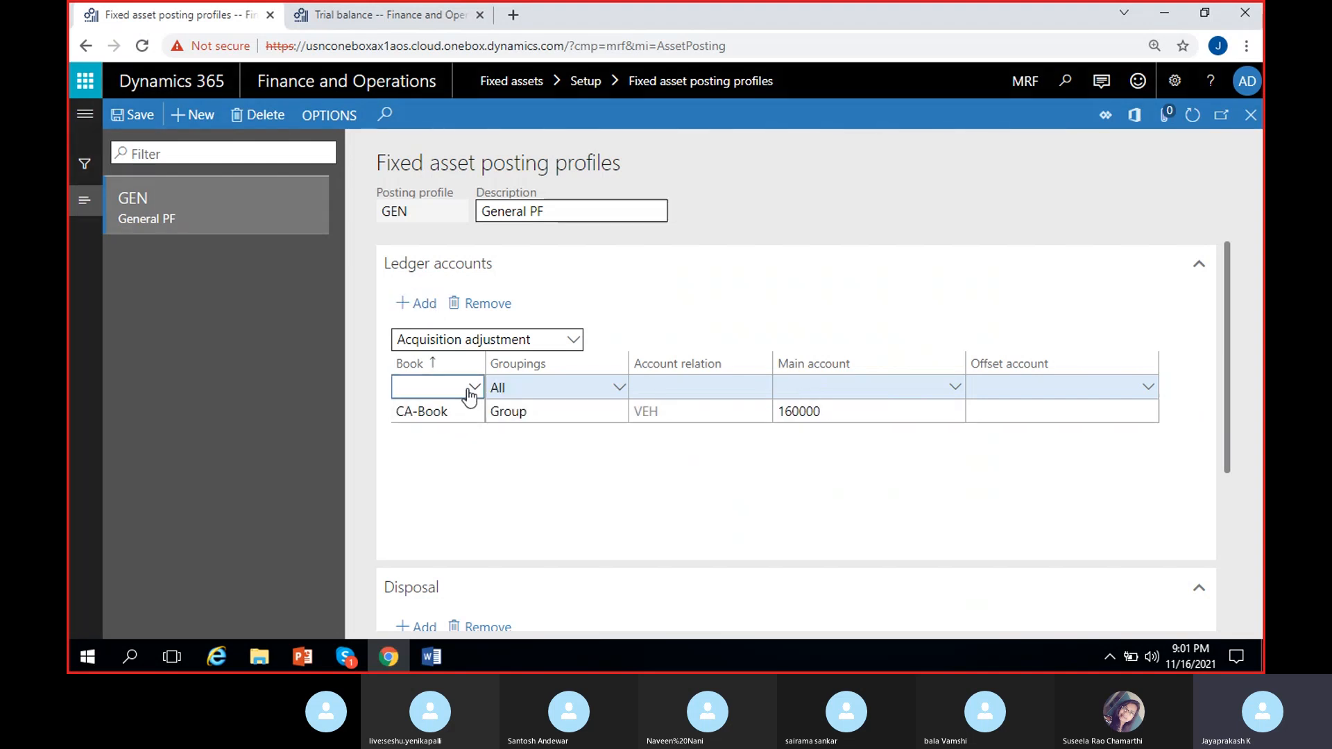
left_click(458, 460)
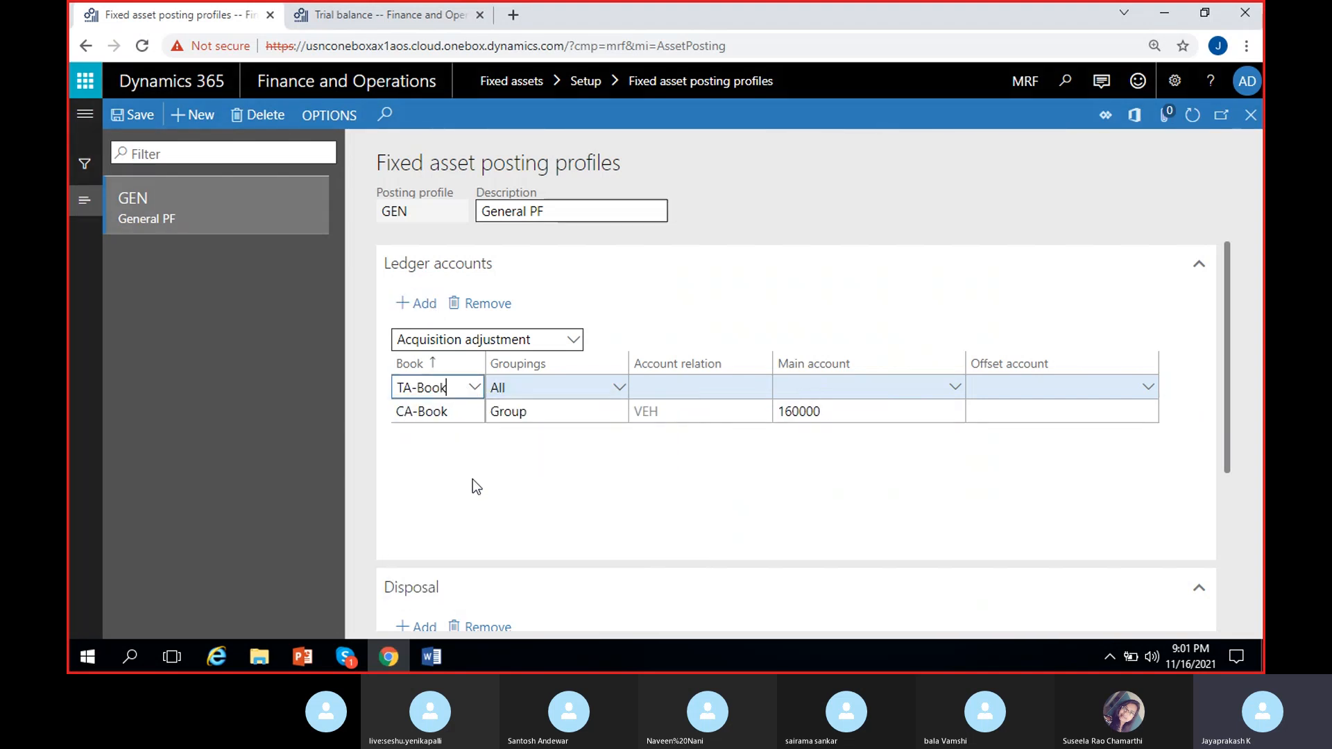
left_click(619, 388)
left_click(536, 435)
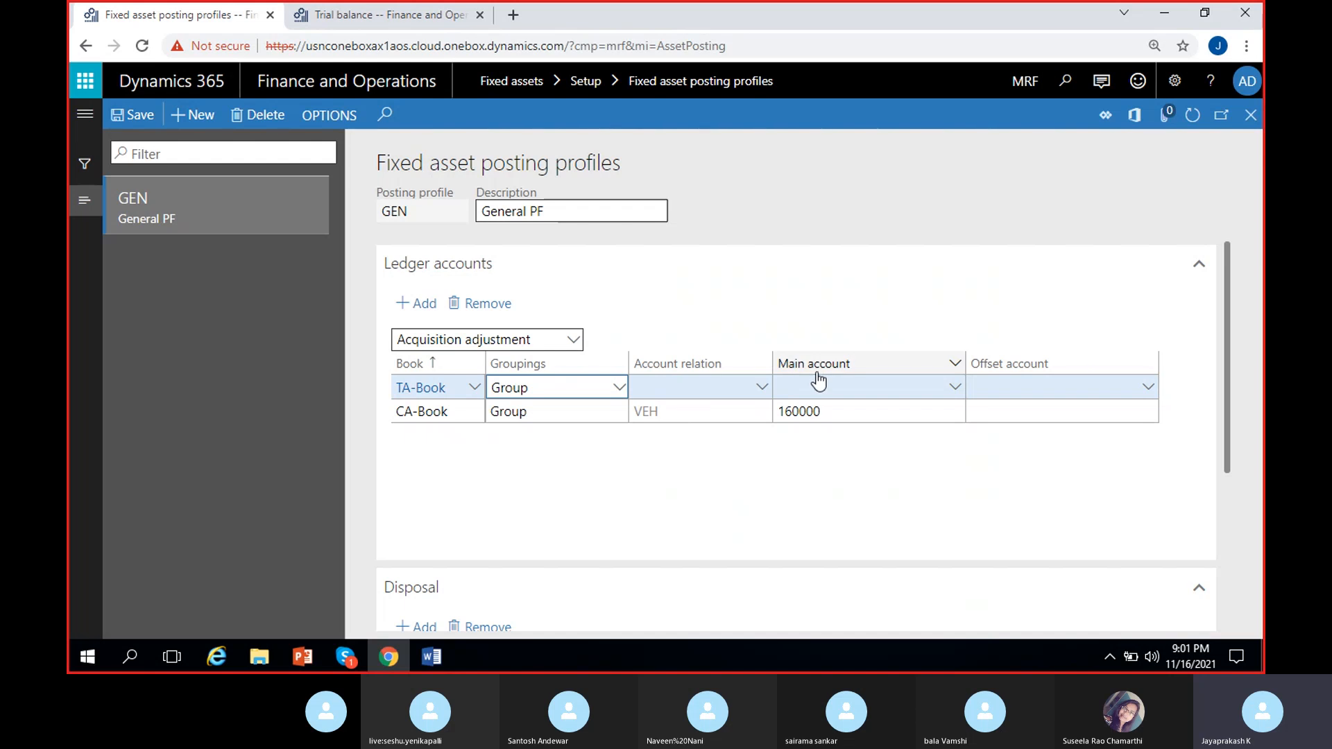
left_click(763, 387)
left_click(683, 459)
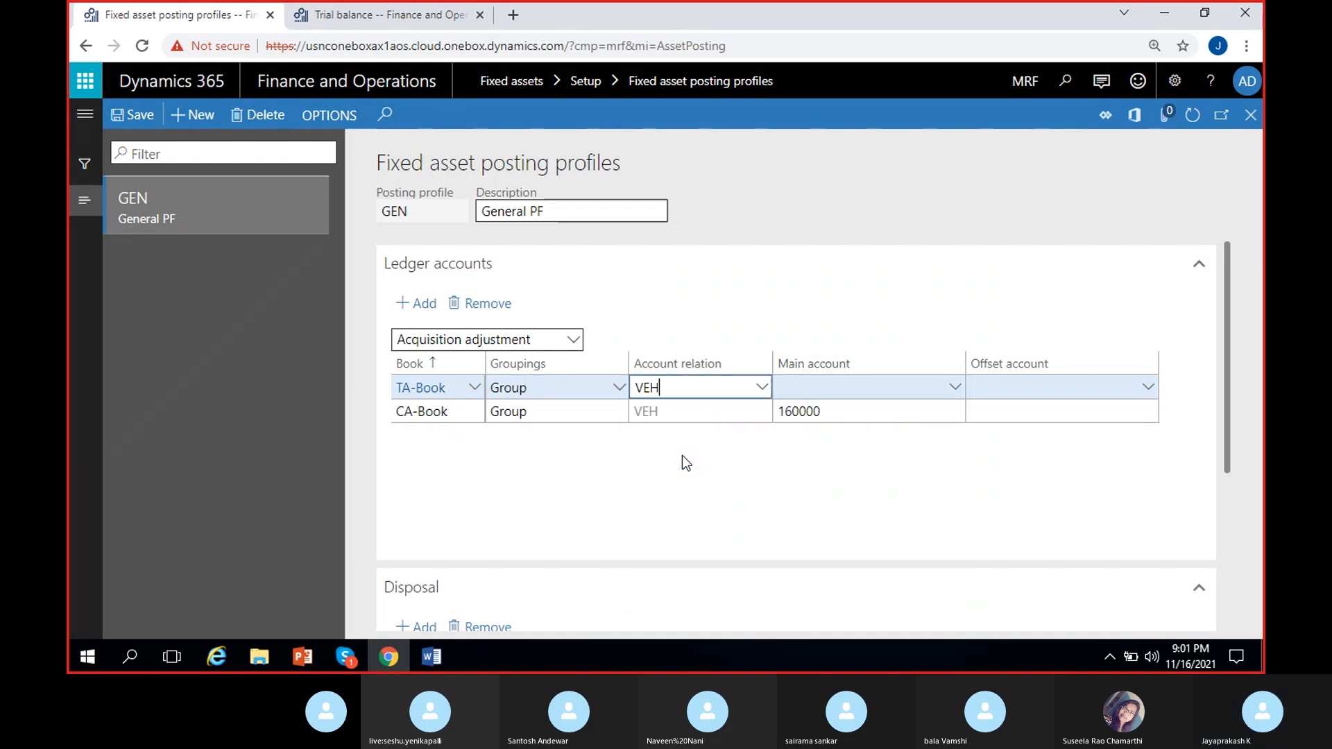
Set the main account of the TA-Book acquisition adjustment line to 160000 and save the posting profile
left_click(864, 389)
type("160000")
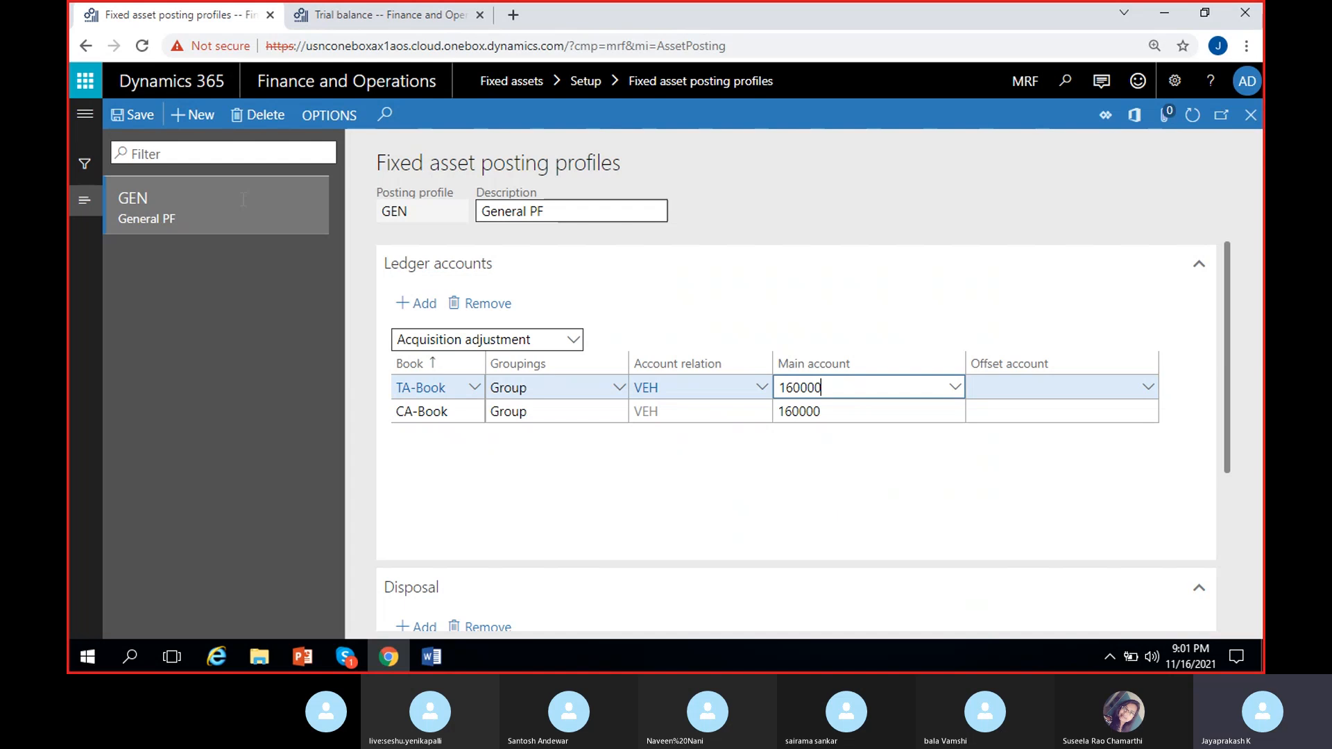
left_click(137, 120)
Switch the ledger accounts to Depreciation and add a CA-Book line with the grouping Group and account relation VEH
left_click(573, 340)
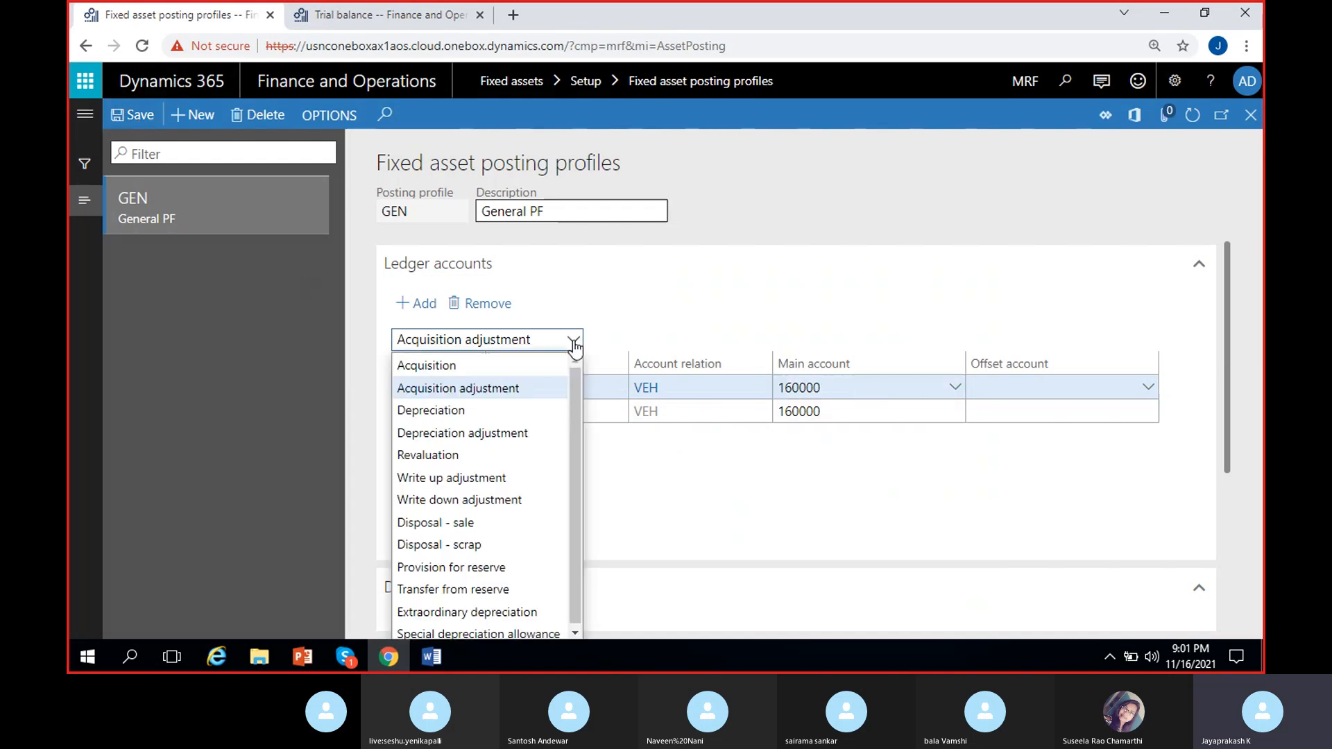
left_click(474, 410)
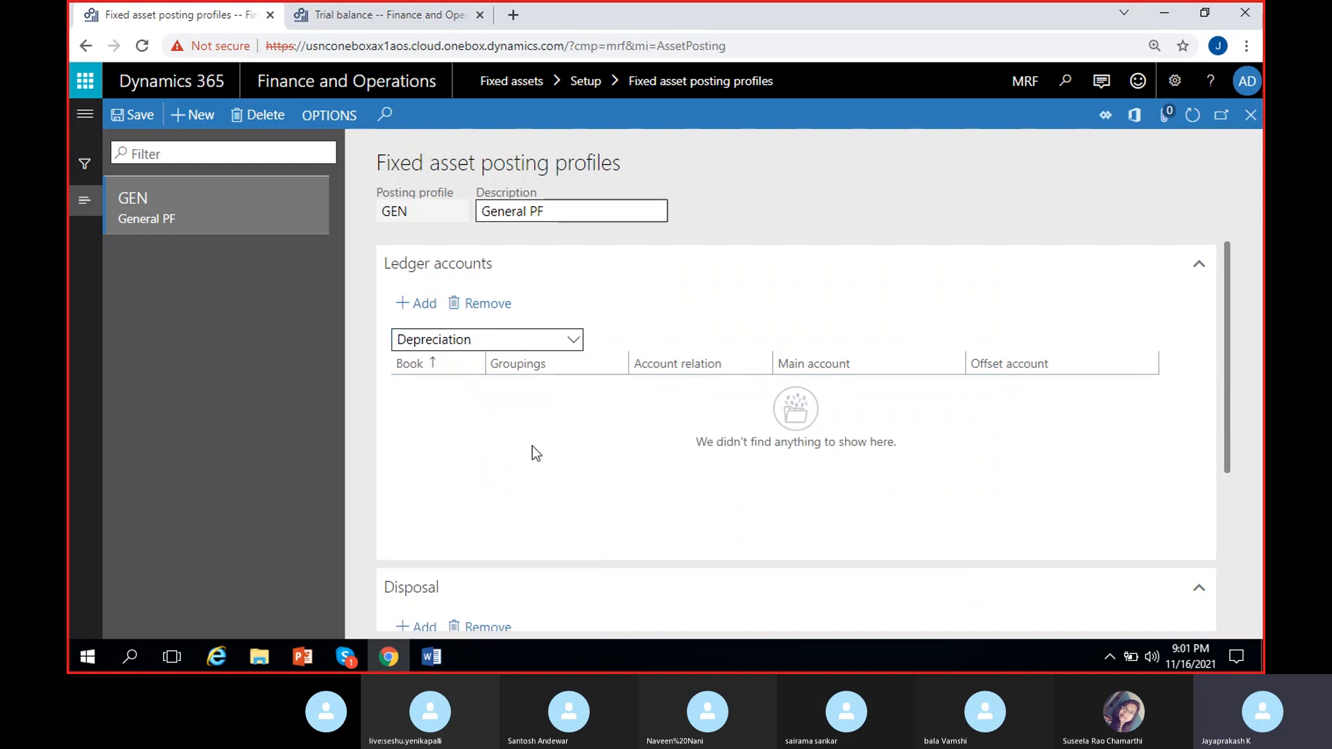
left_click(428, 308)
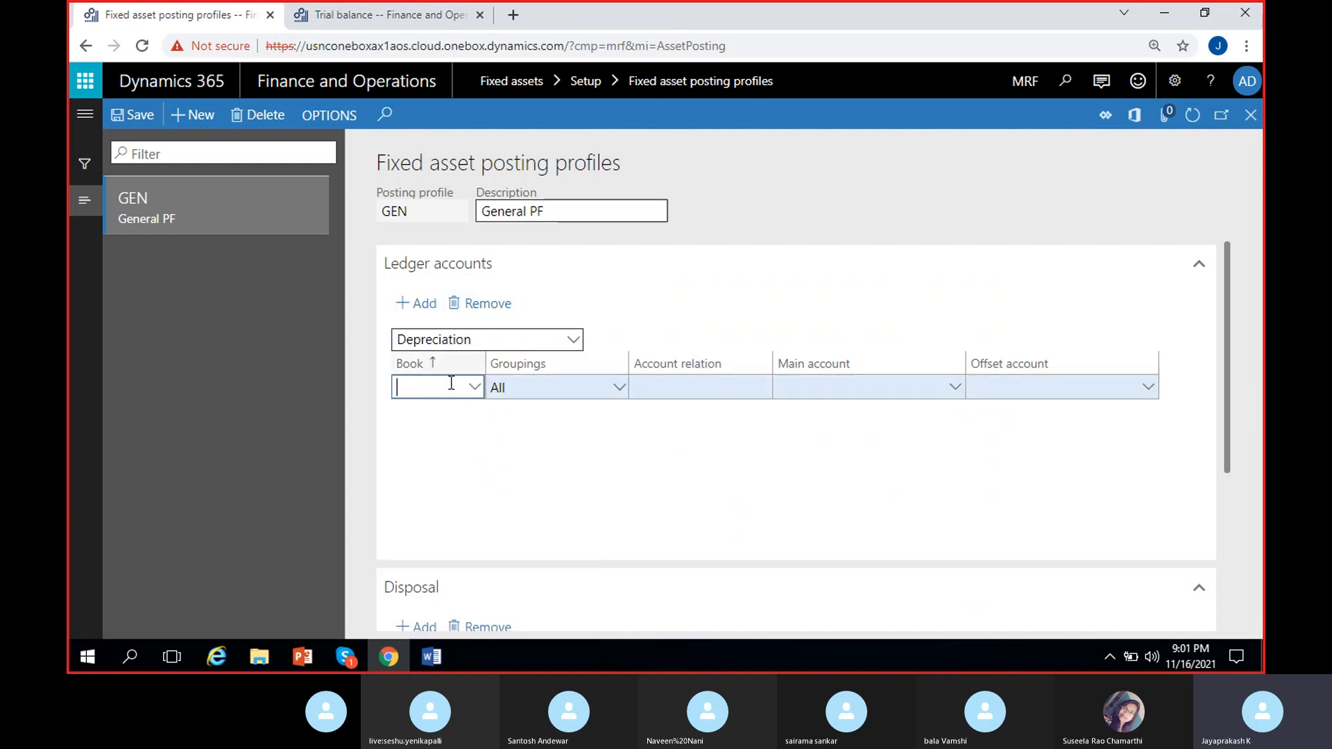
left_click(475, 390)
left_click(435, 437)
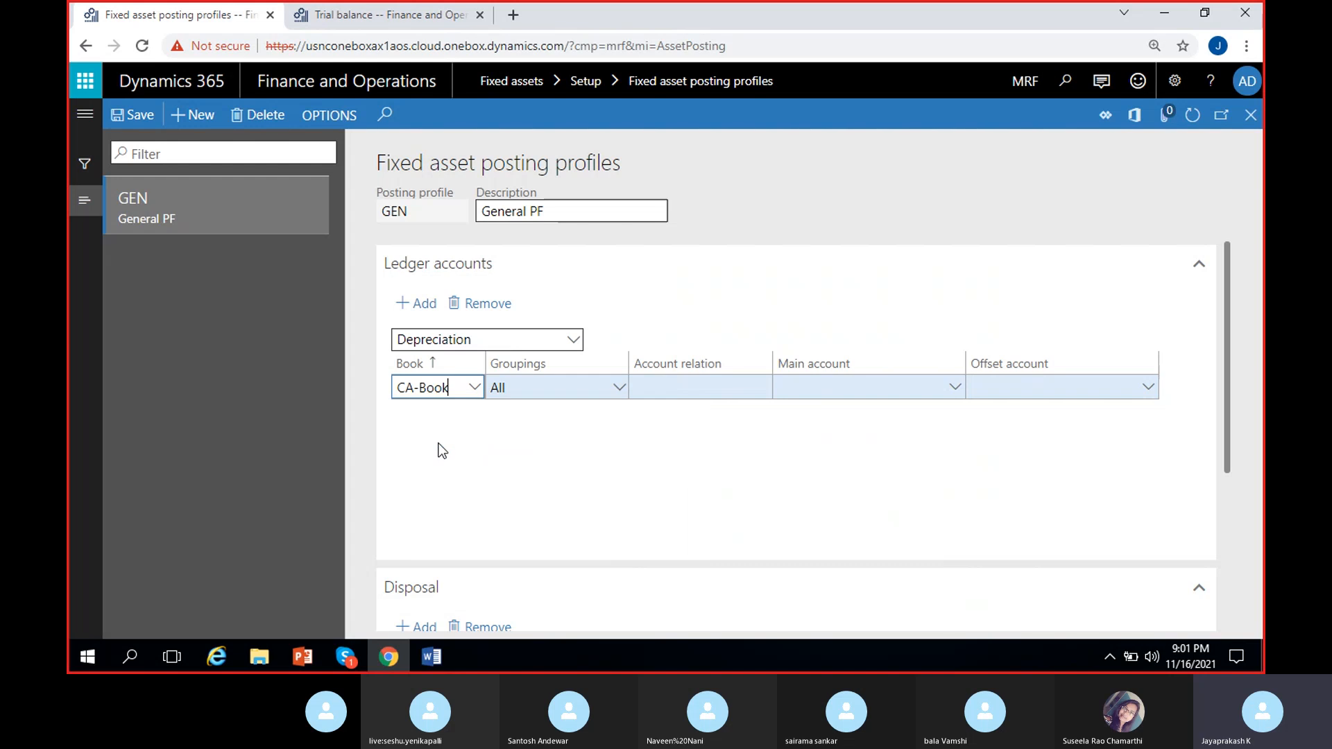
left_click(611, 387)
left_click(611, 387)
left_click(534, 435)
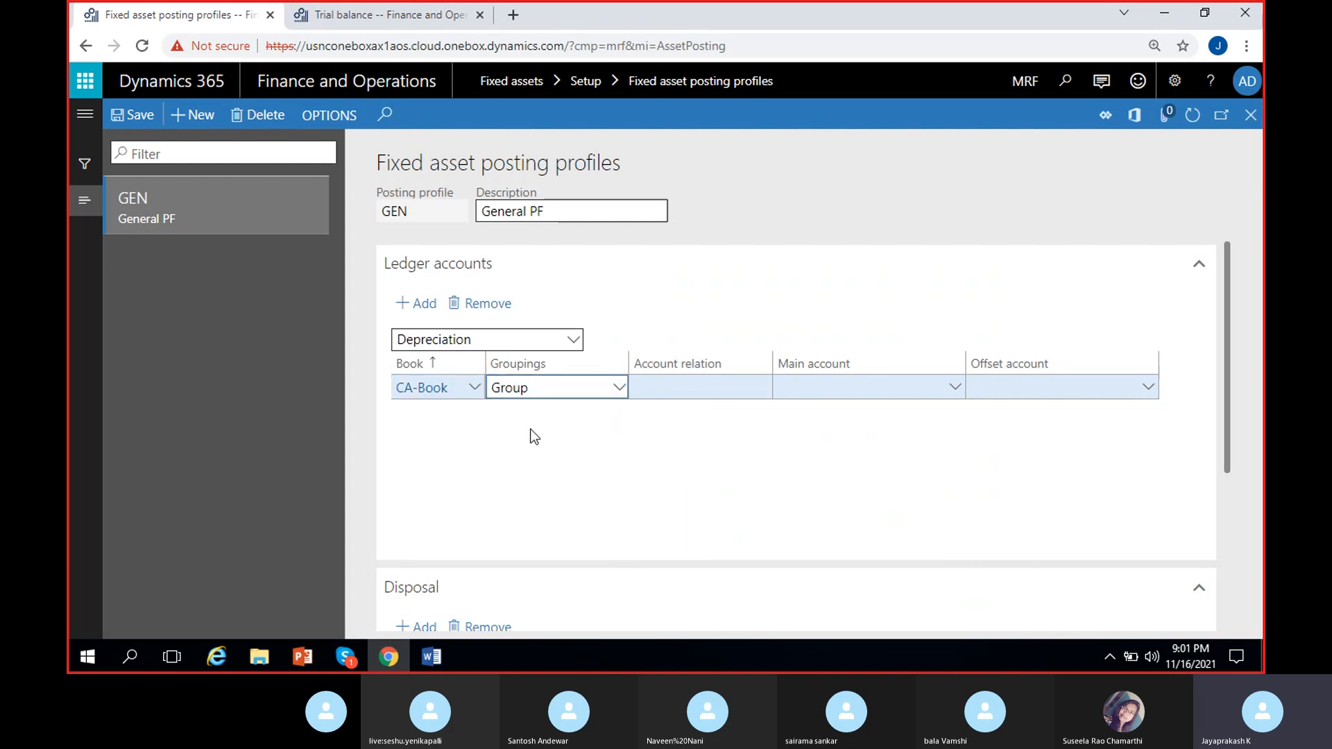
left_click(762, 387)
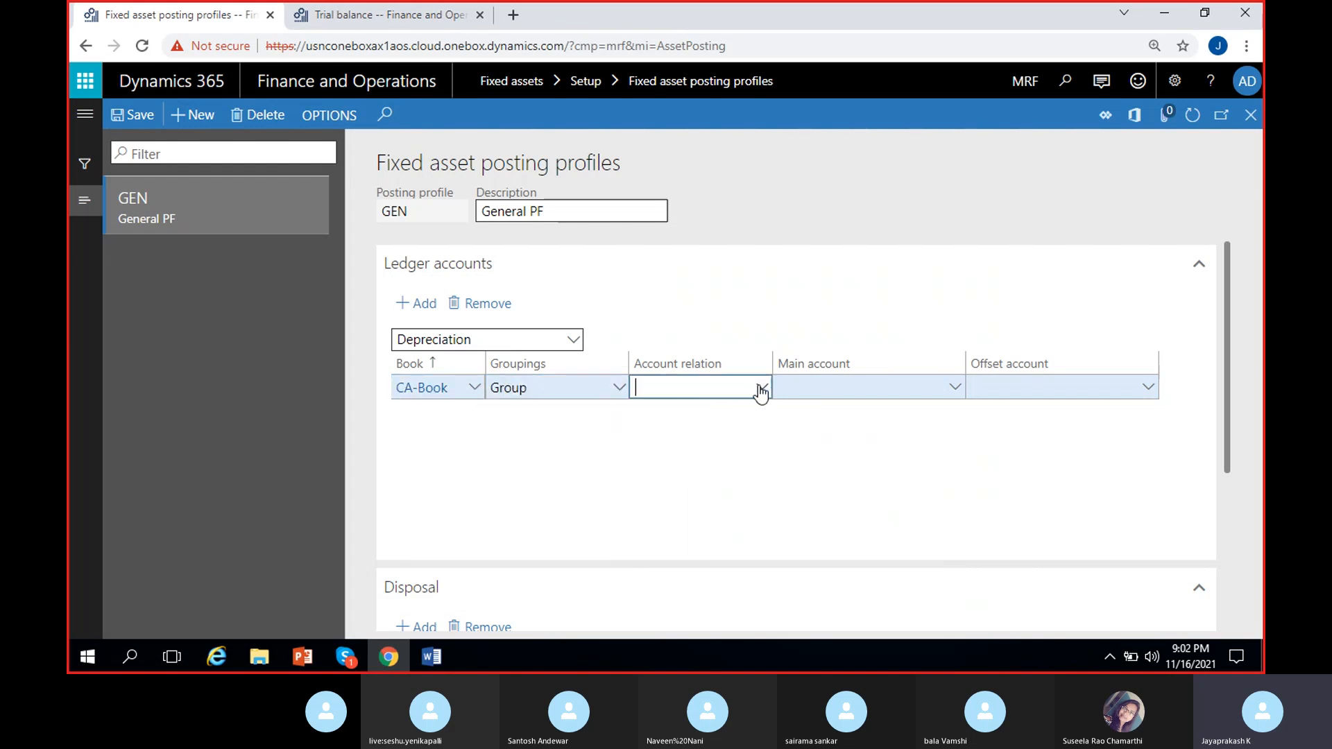
left_click(715, 460)
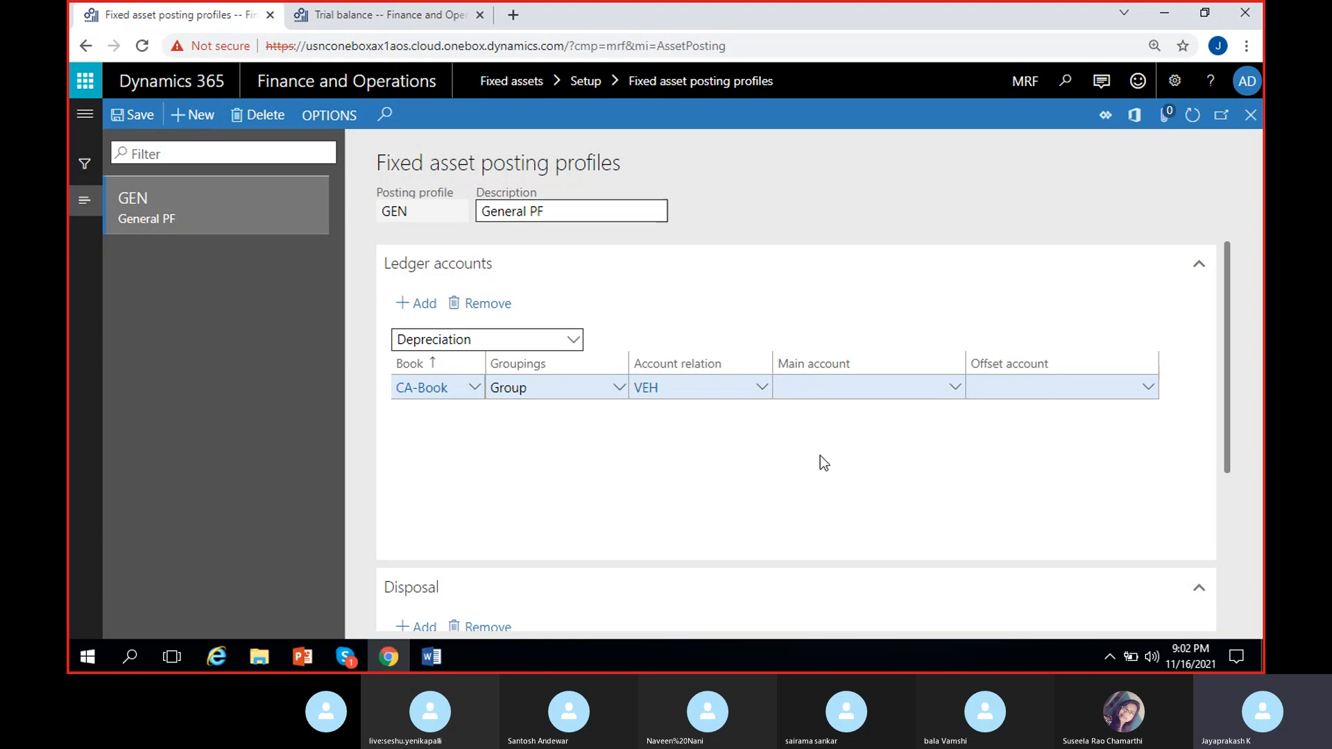
Set the main account of the CA-Book depreciation line to 170000, Accumulated depreciation
left_click(957, 392)
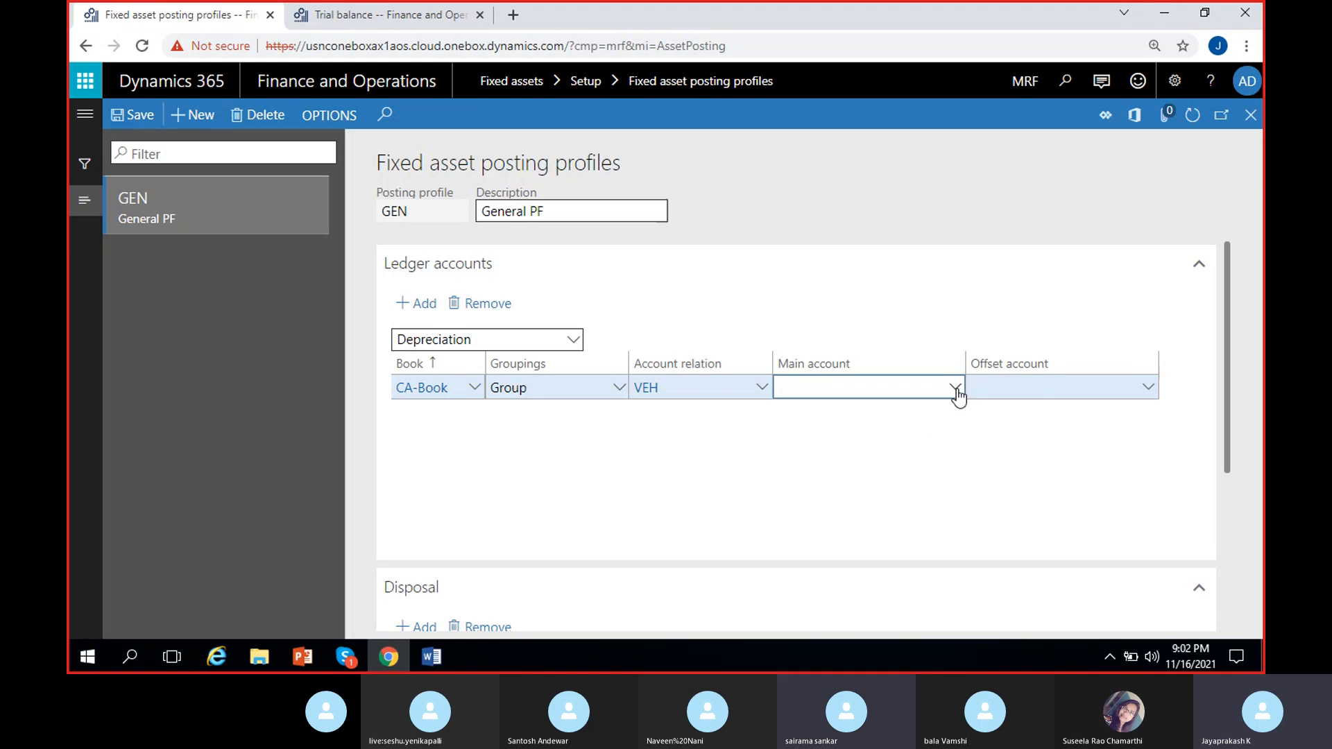
left_click(956, 391)
type("acc")
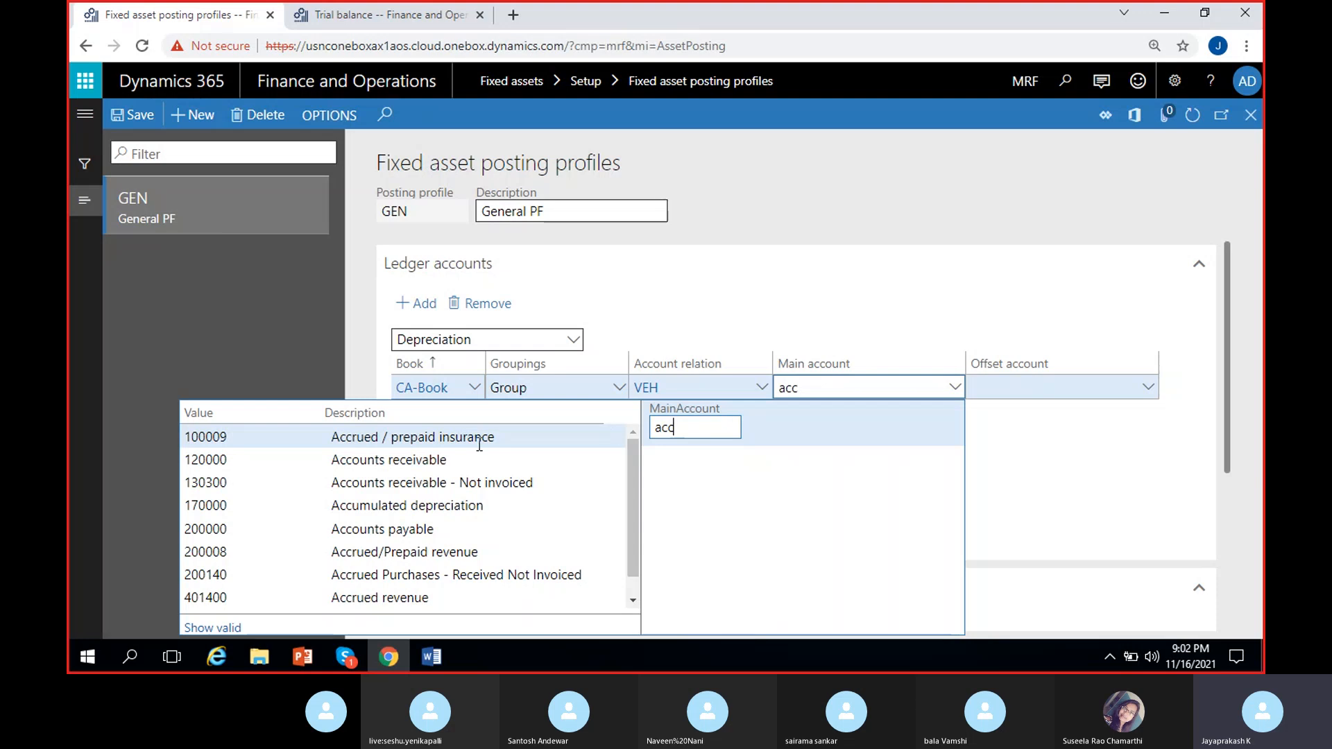
type("um")
left_click(417, 438)
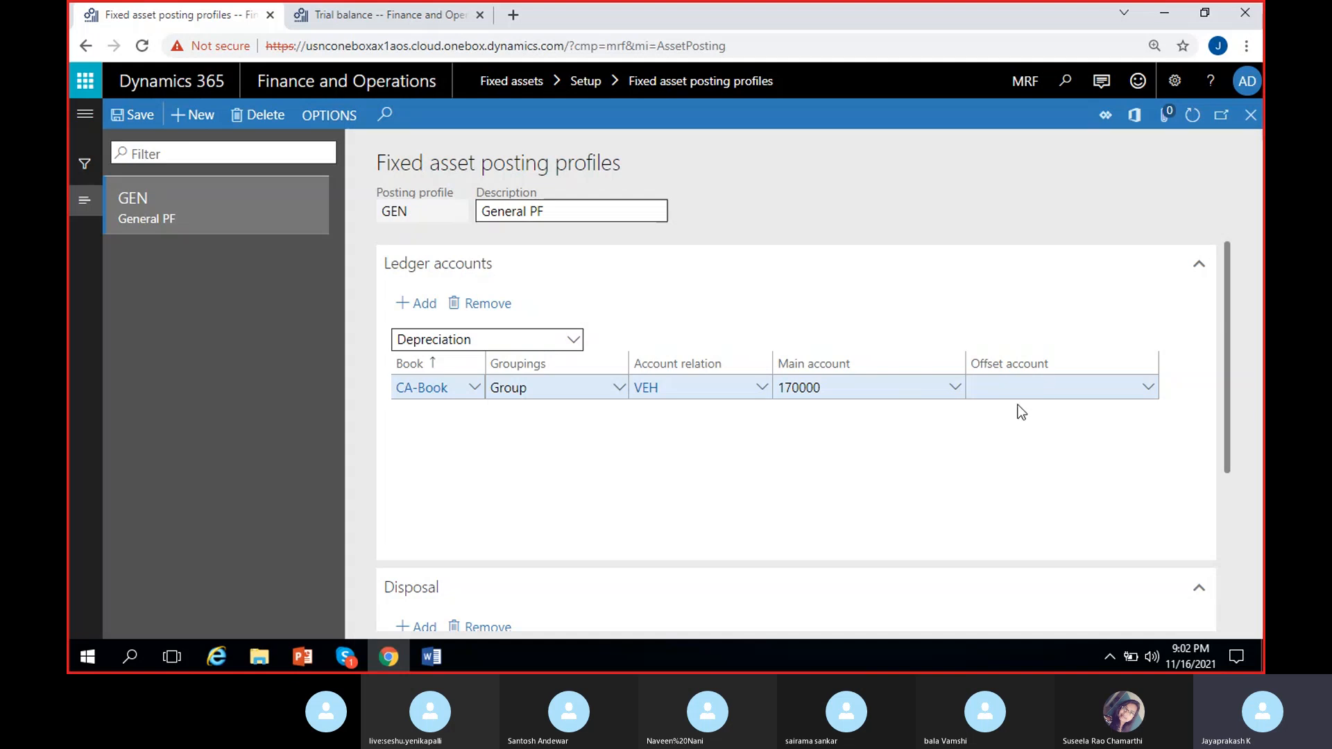
Set the offset account of the CA-Book depreciation line to 560000, Depreciation expense
left_click(1144, 392)
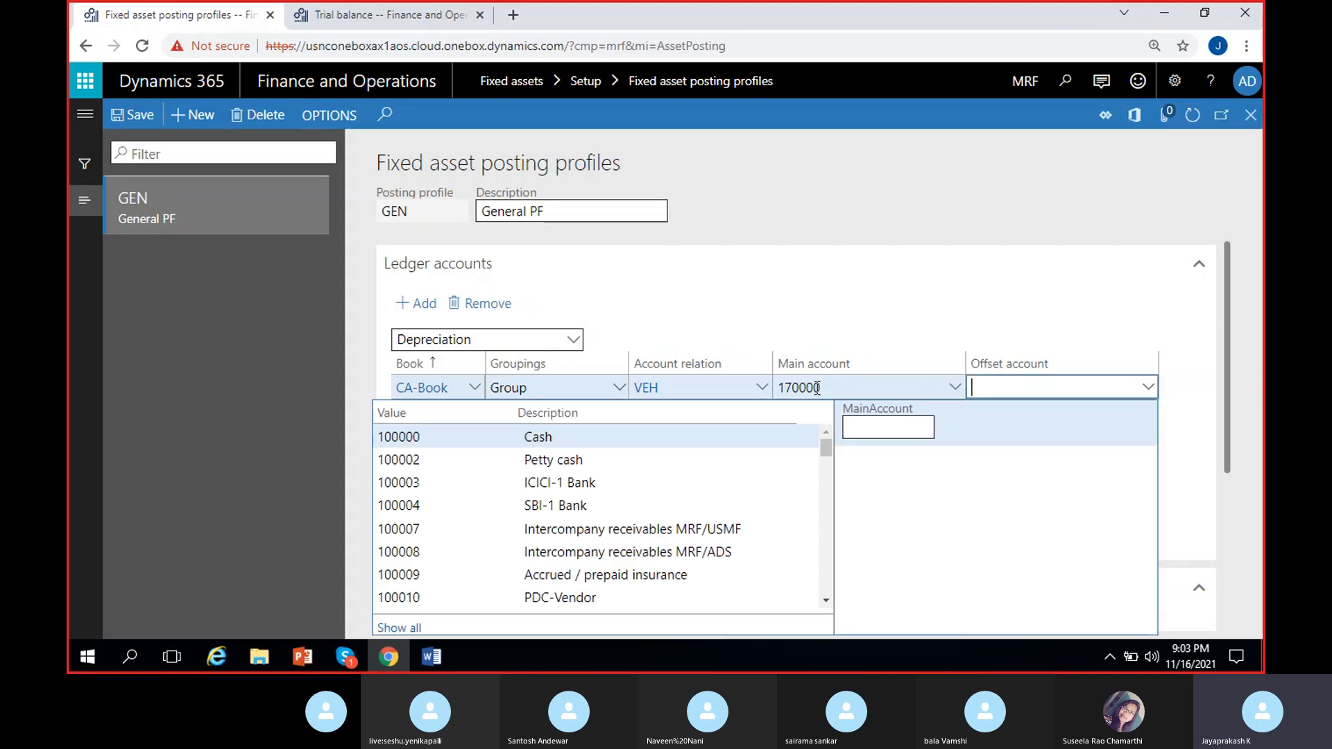
left_click(852, 368)
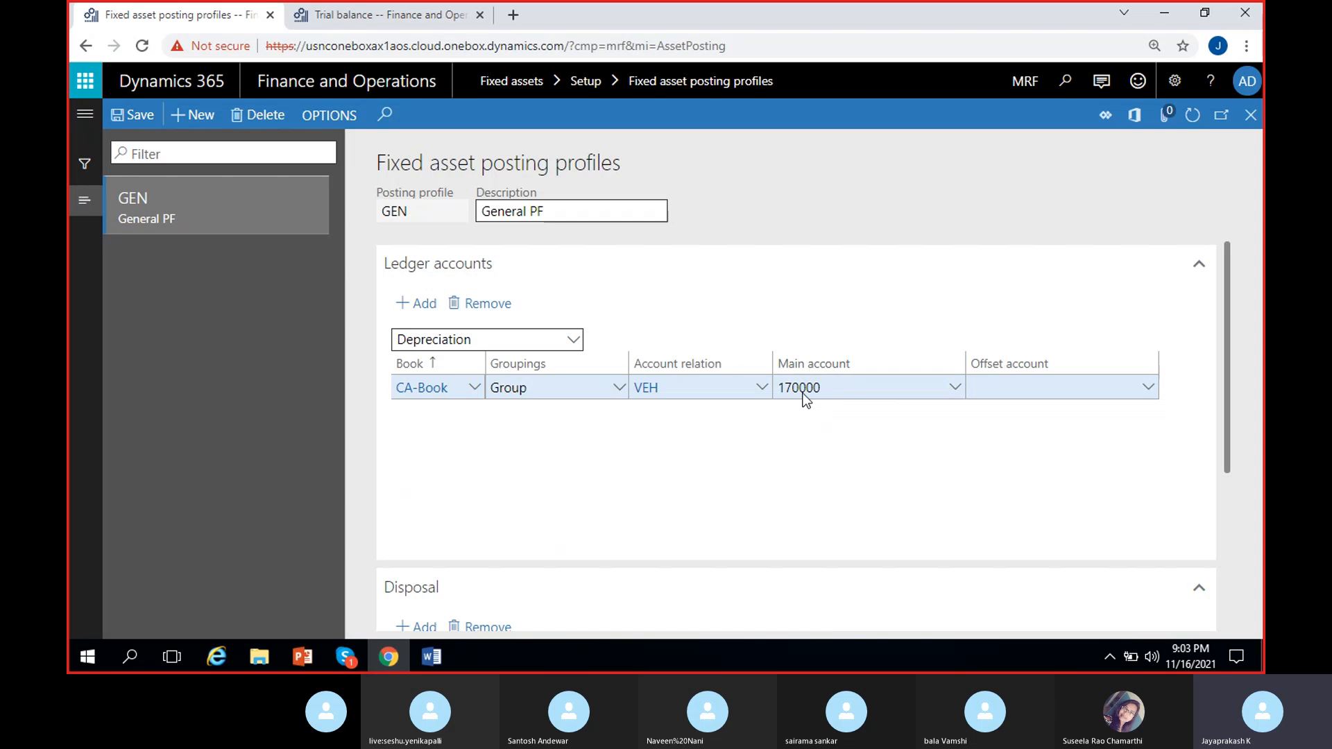
left_click(1033, 390)
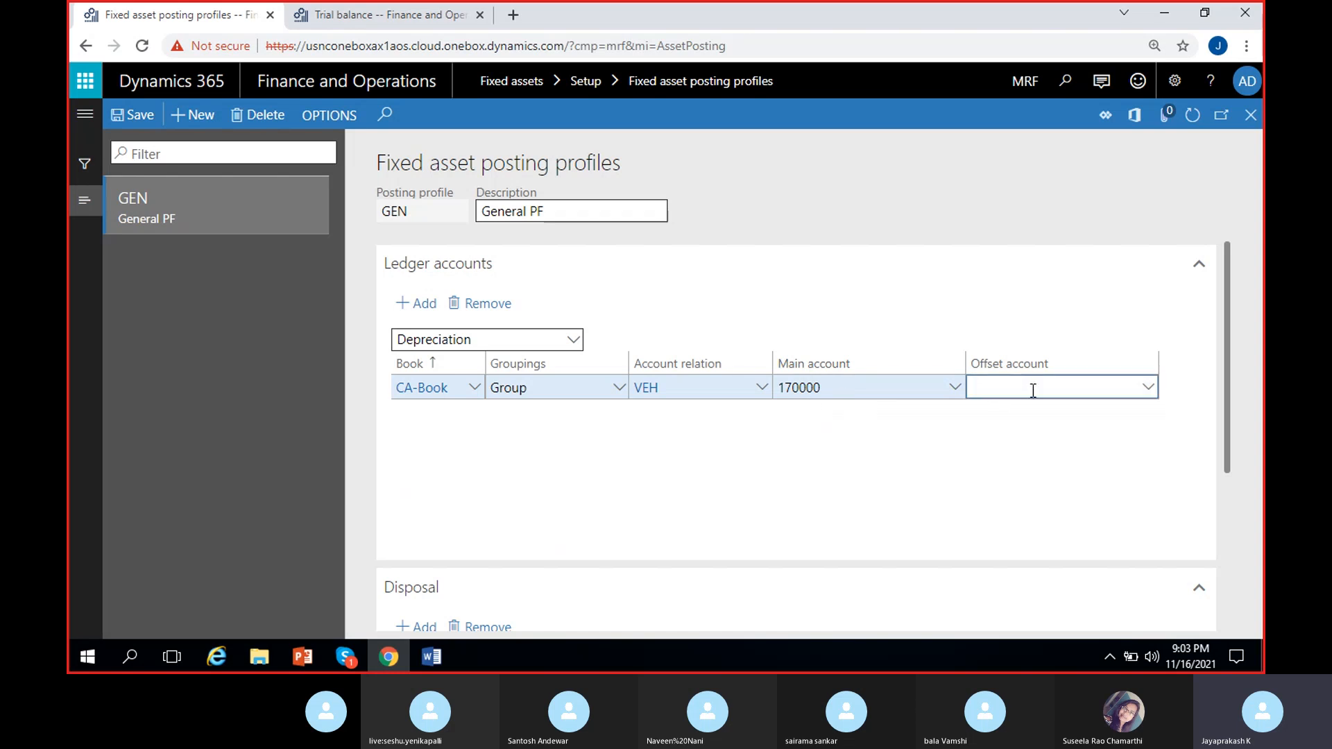
left_click(1148, 390)
left_click(905, 427)
type("dep")
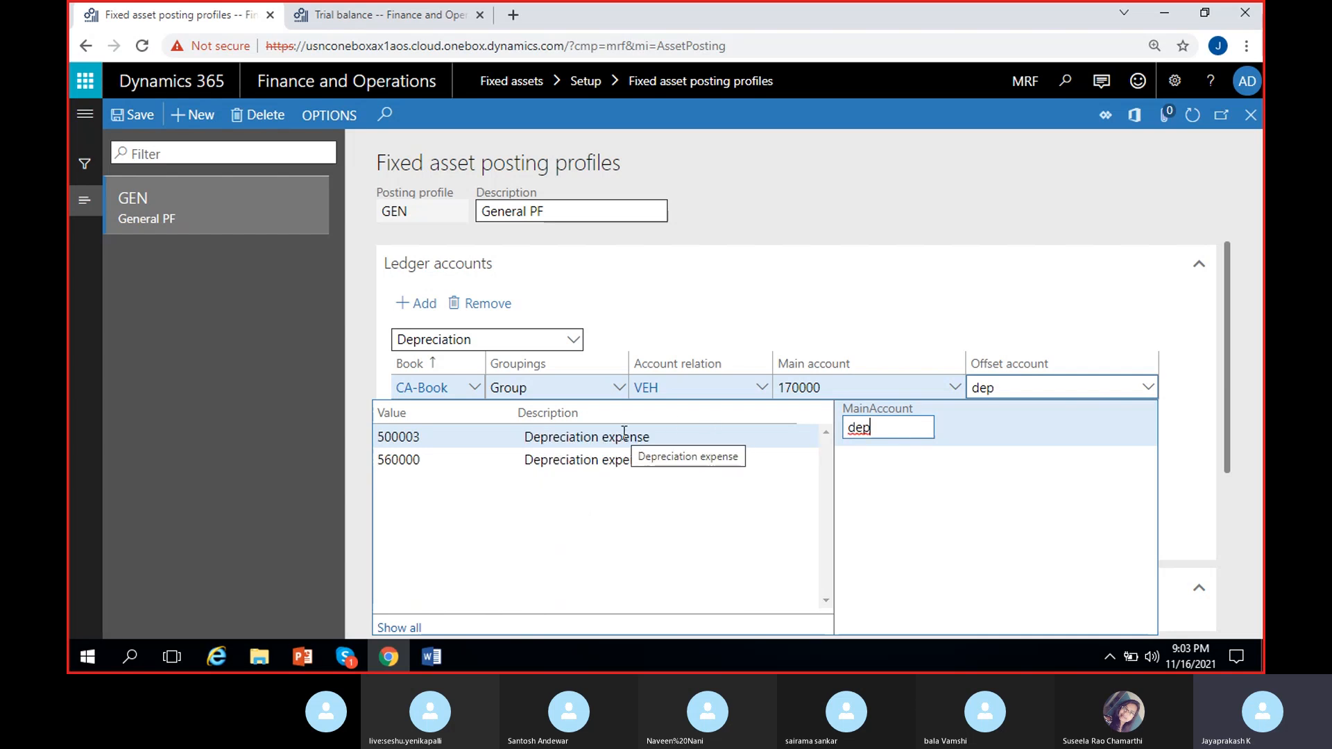
left_click(614, 459)
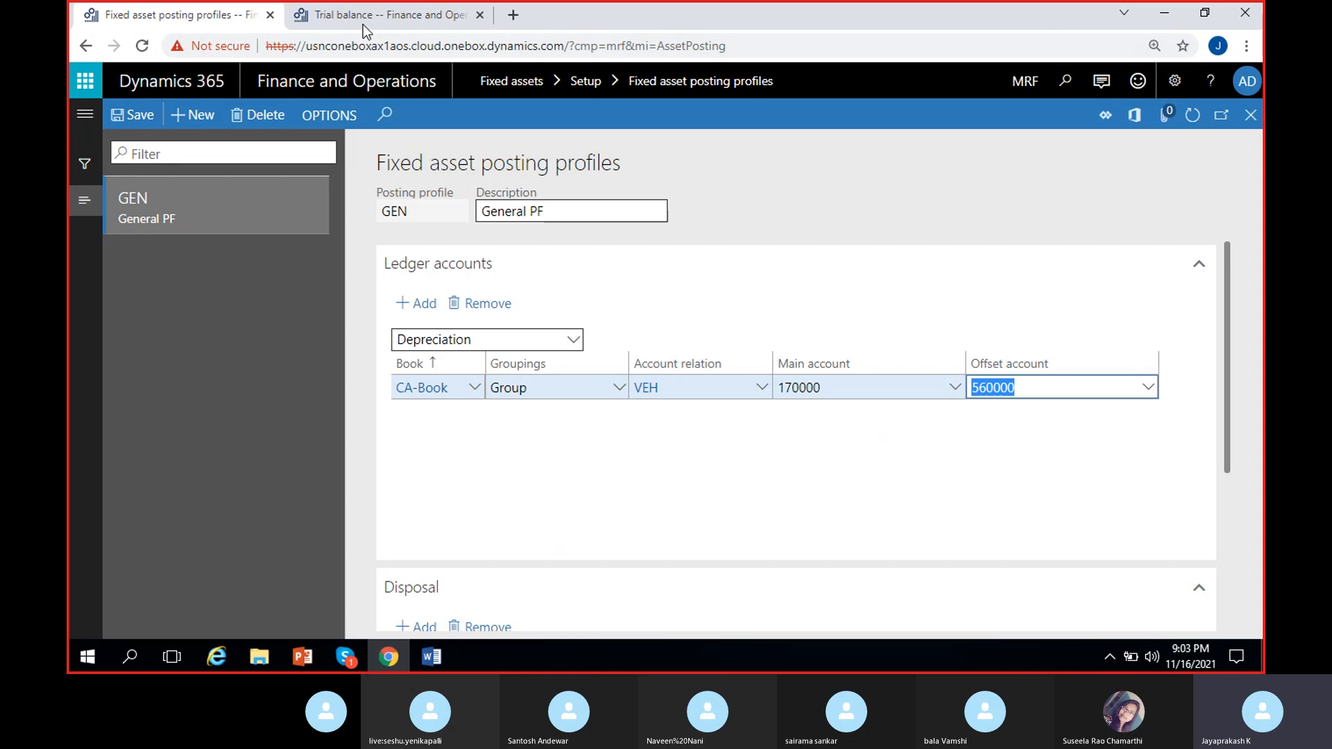
left_click(1083, 423)
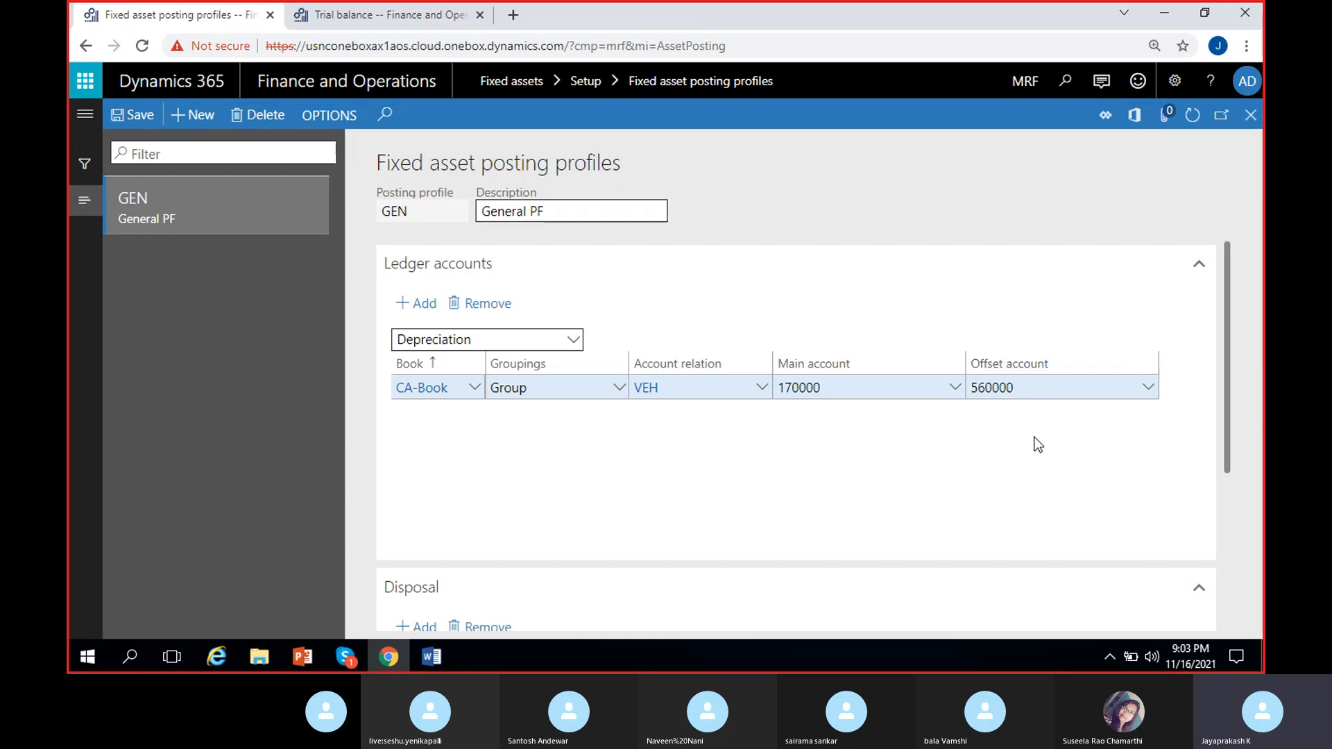
Add a TA-Book line to the depreciation accounts with the grouping Group and account relation VEH
left_click(416, 306)
left_click(474, 388)
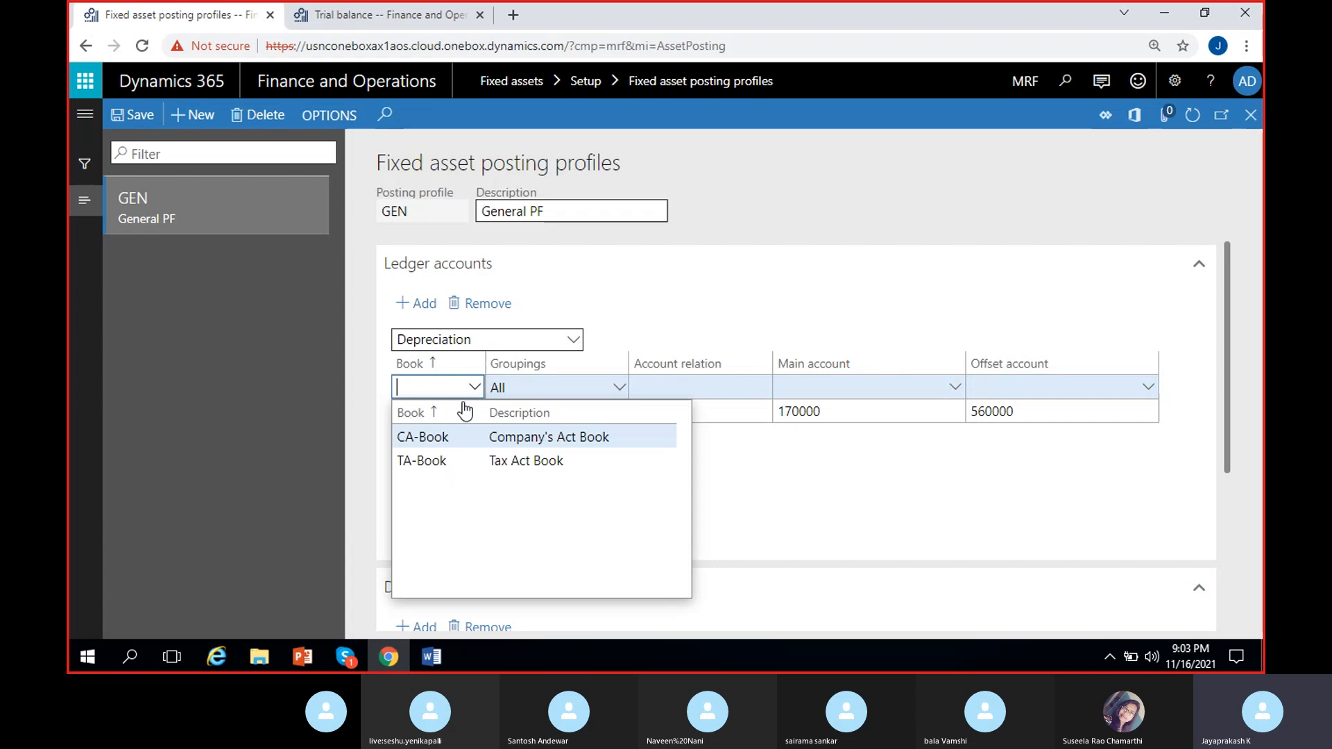
left_click(442, 458)
left_click(616, 387)
left_click(550, 436)
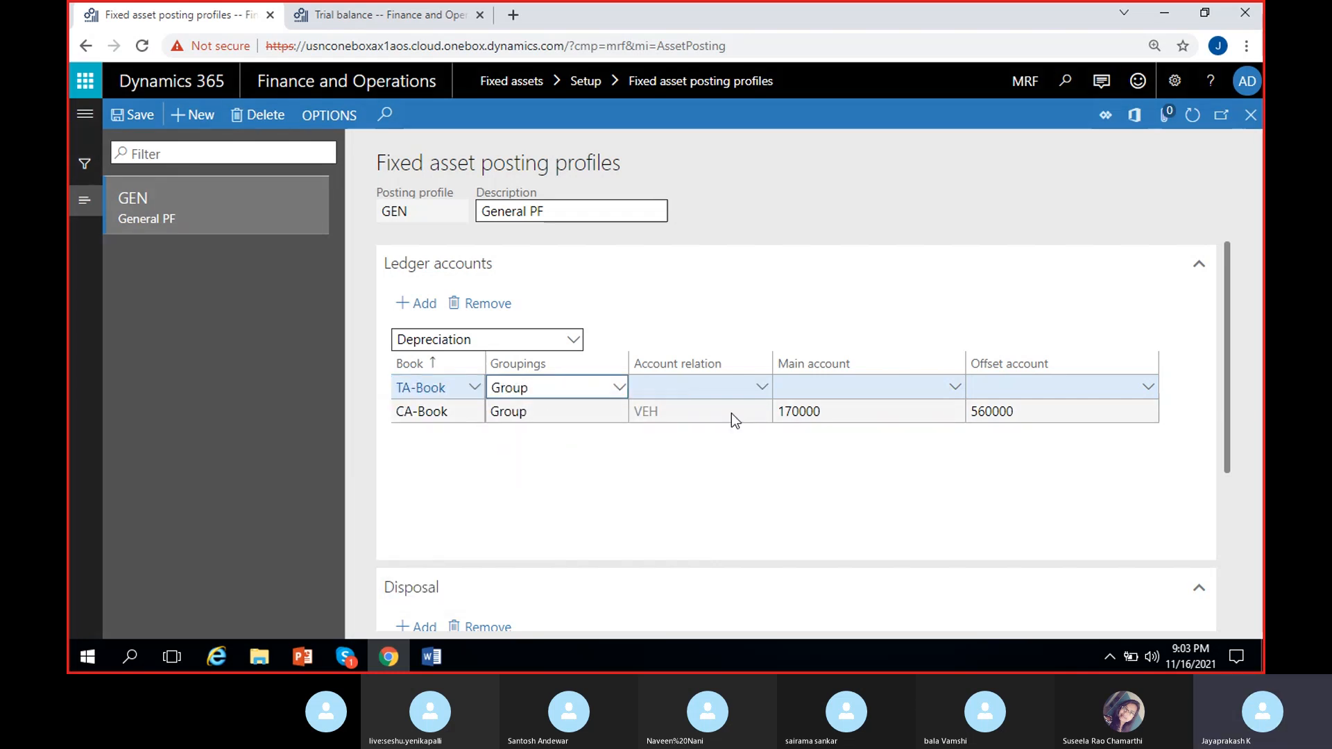
left_click(759, 391)
left_click(760, 392)
left_click(661, 460)
Set the TA-Book depreciation line's main account to 170000 and its offset account to 560000
left_click(831, 386)
type("170000")
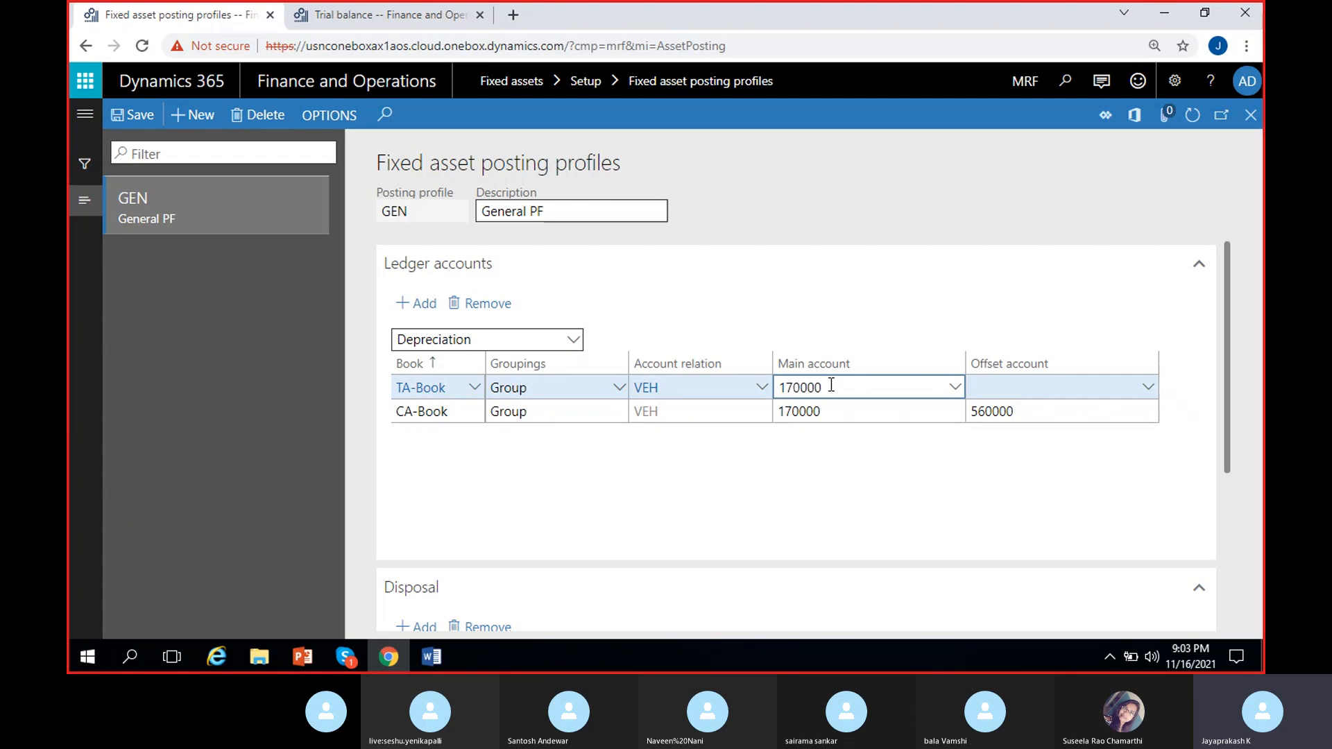
left_click(840, 447)
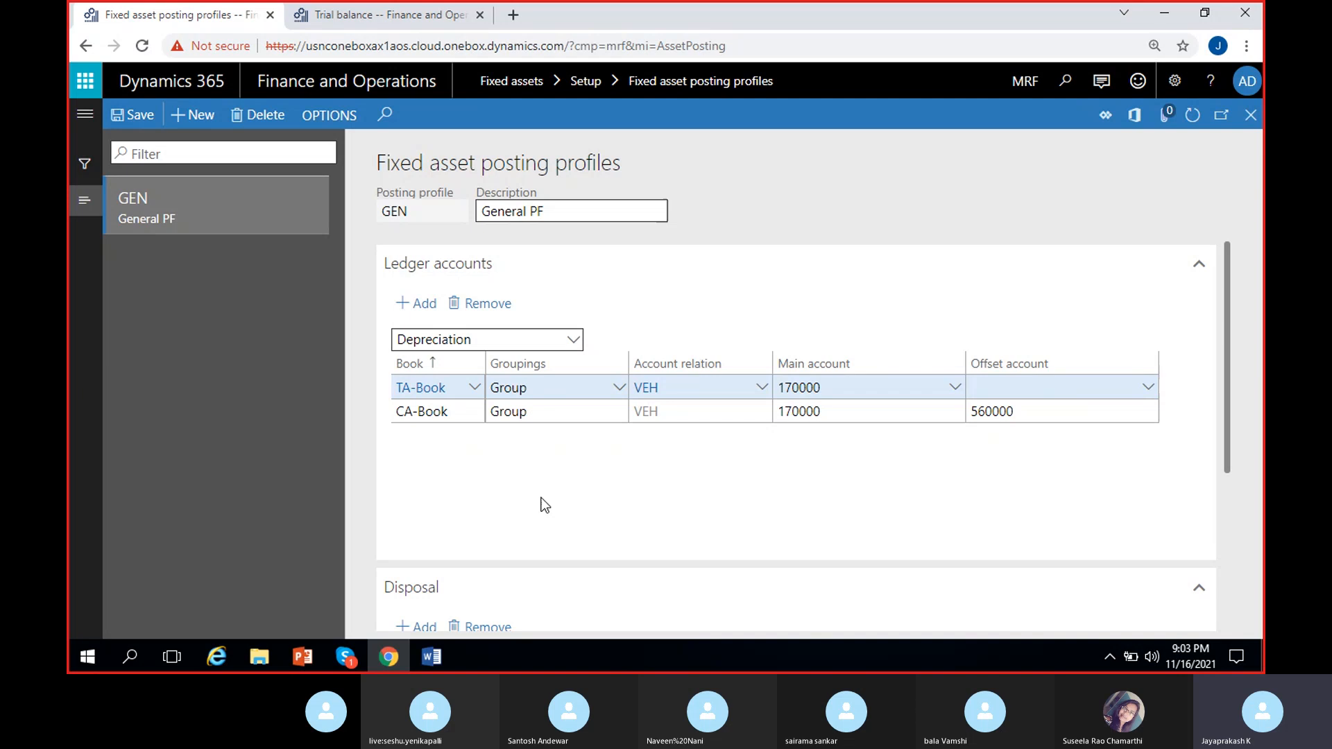
left_click(1150, 391)
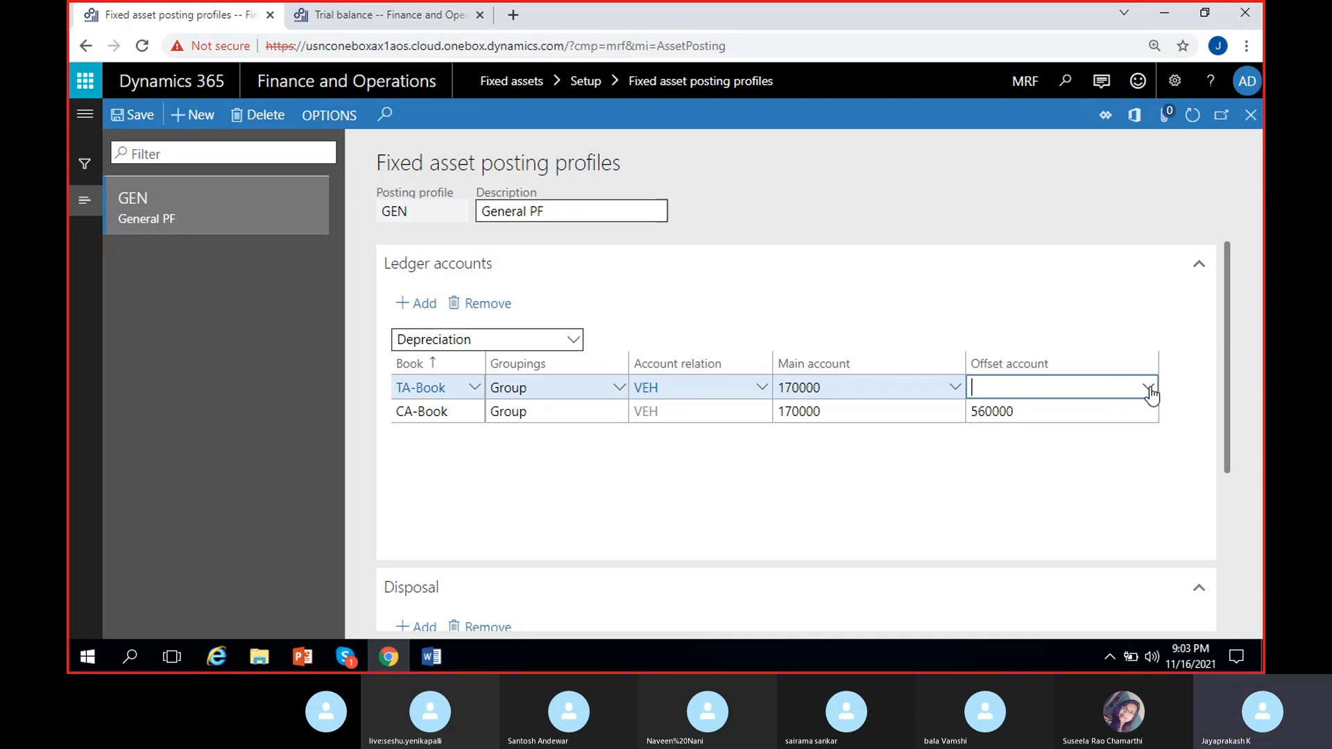
type("560000")
left_click(1073, 492)
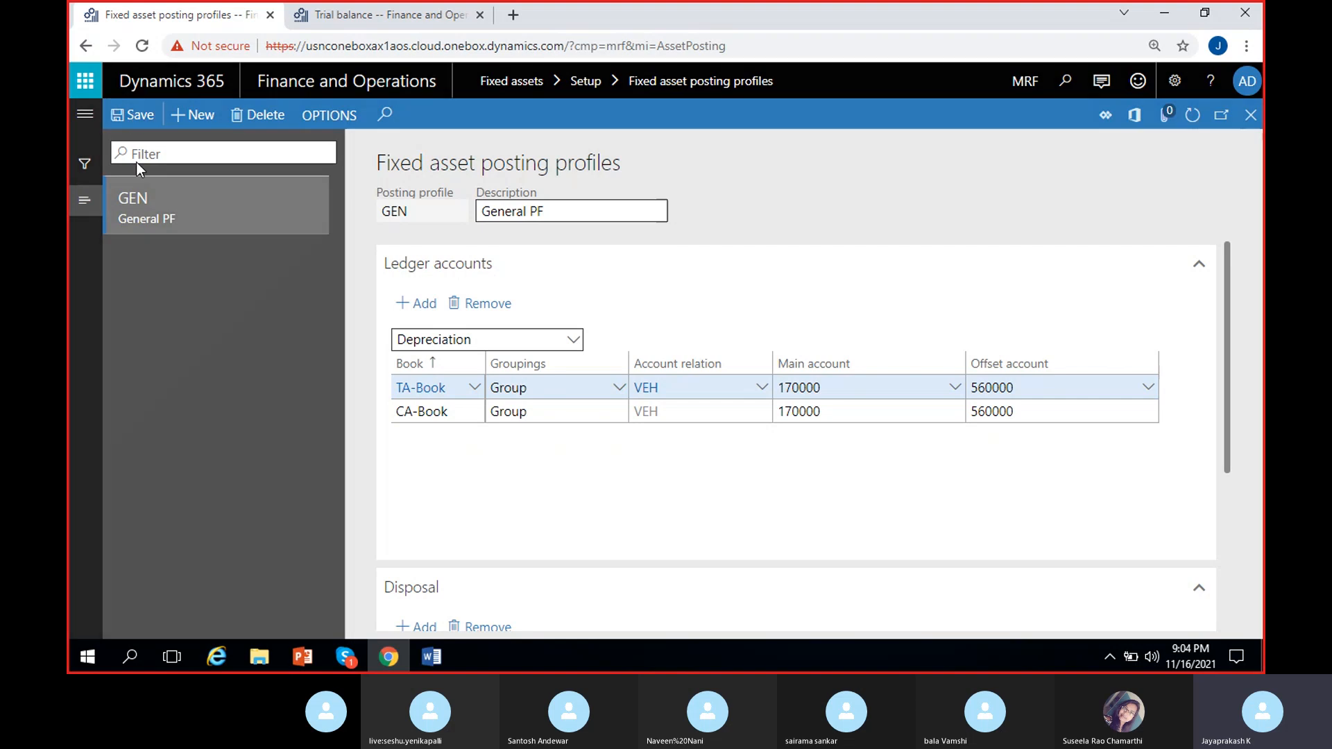
left_click(566, 479)
left_click(418, 303)
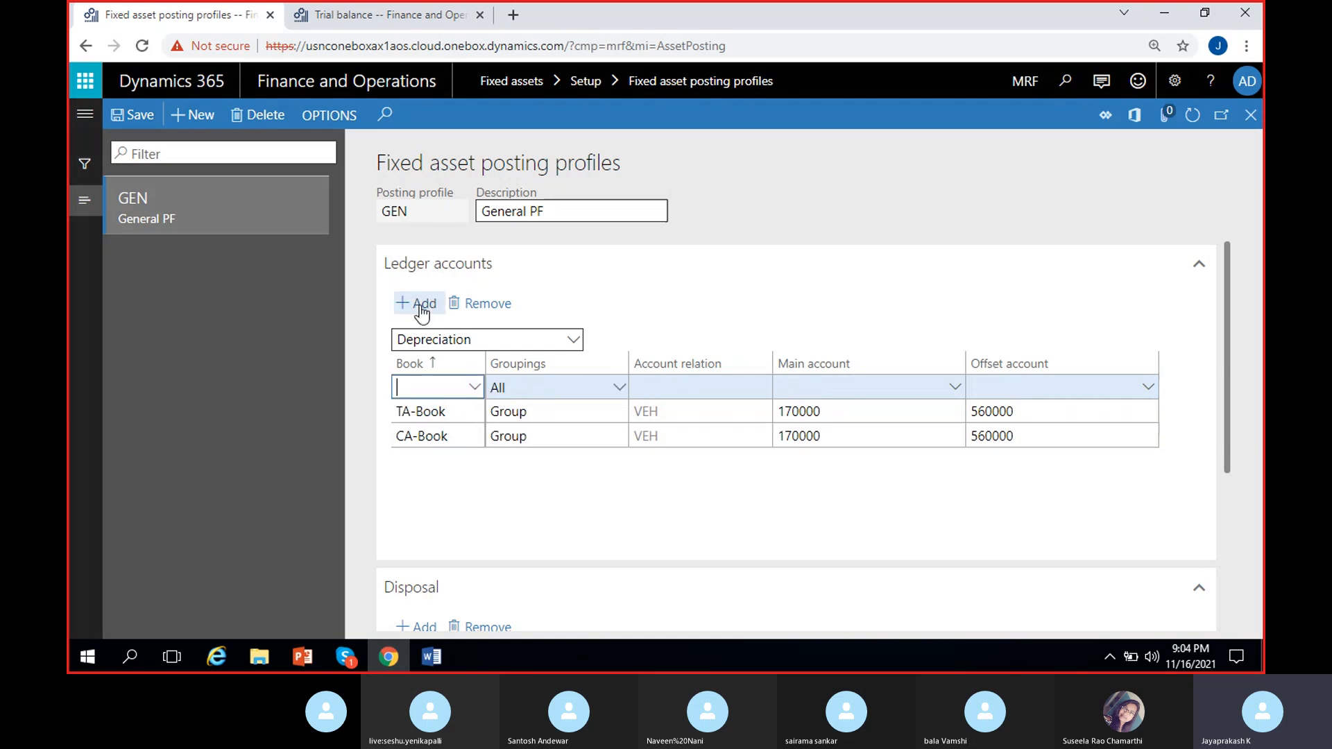
left_click(458, 303)
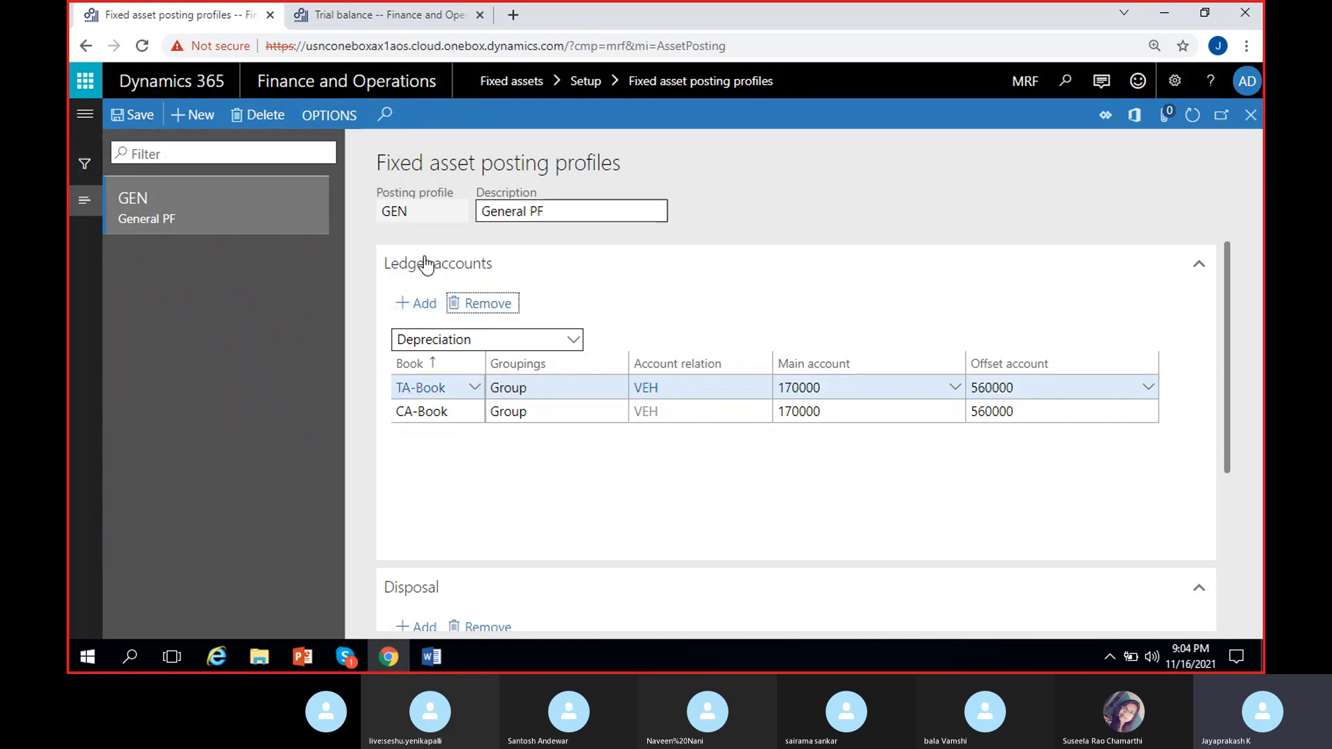
Switch the ledger accounts to Depreciation adjustment and add a CA-Book line with the grouping Group and account relation VEH
left_click(573, 340)
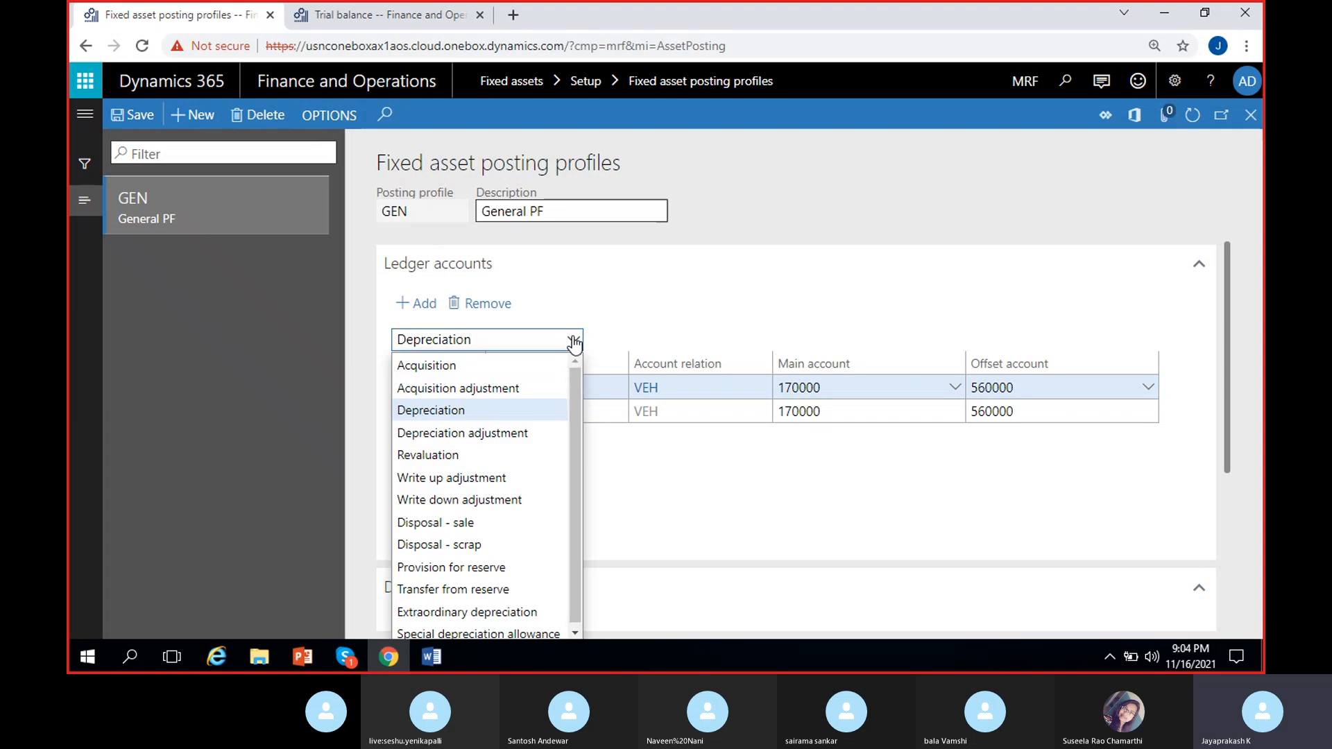
left_click(502, 433)
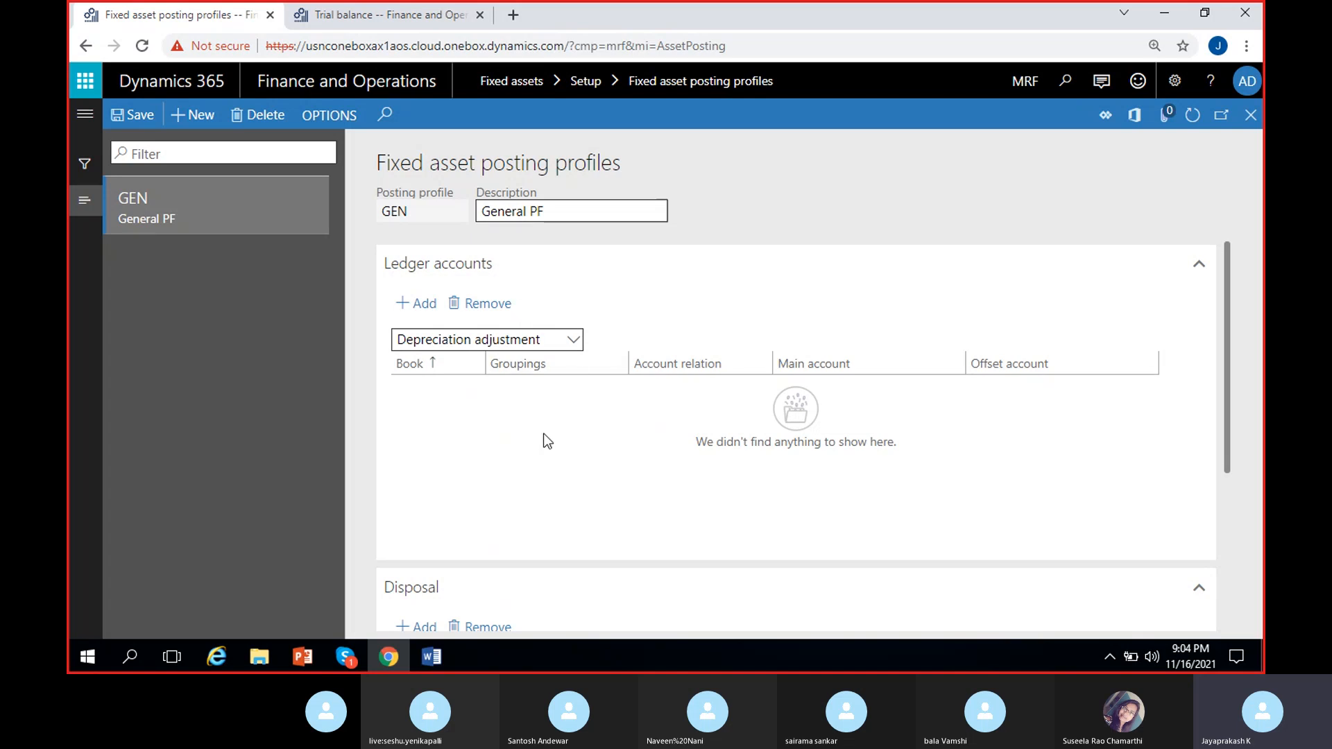
left_click(415, 306)
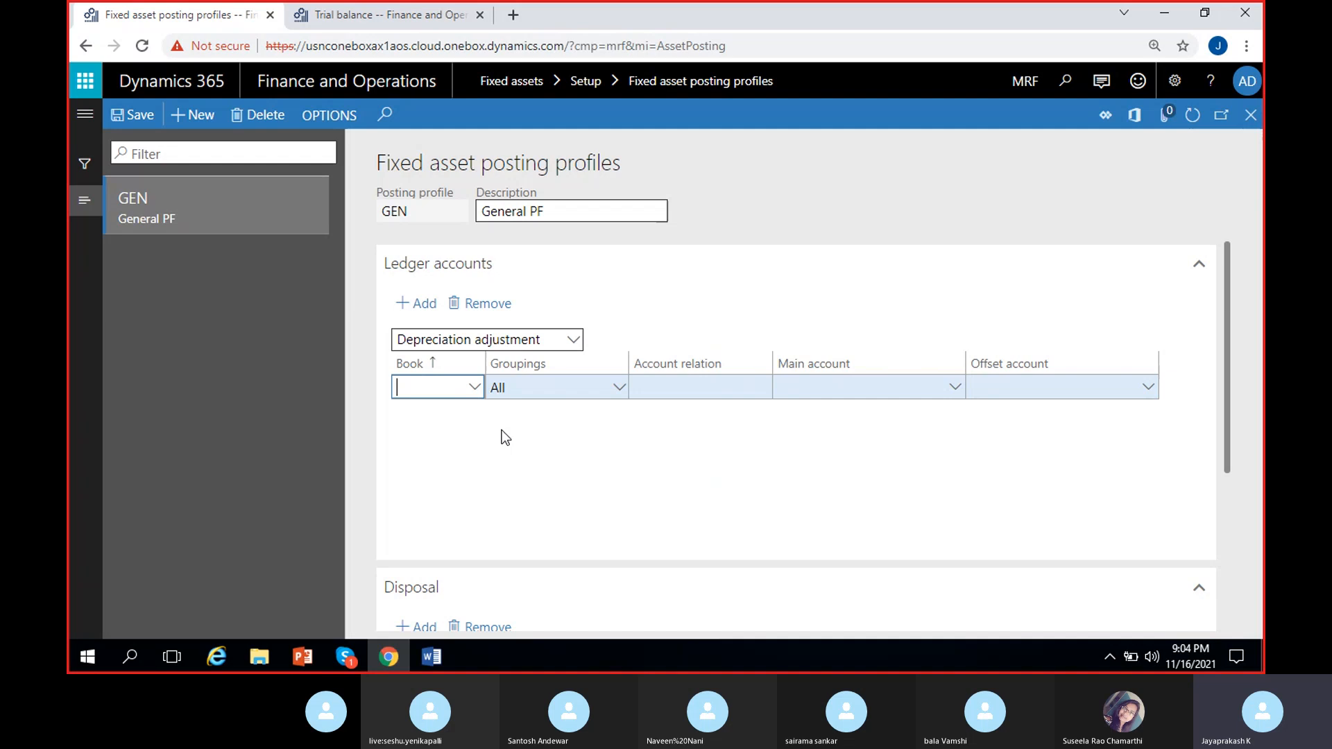
left_click(475, 387)
left_click(453, 438)
left_click(619, 387)
left_click(543, 430)
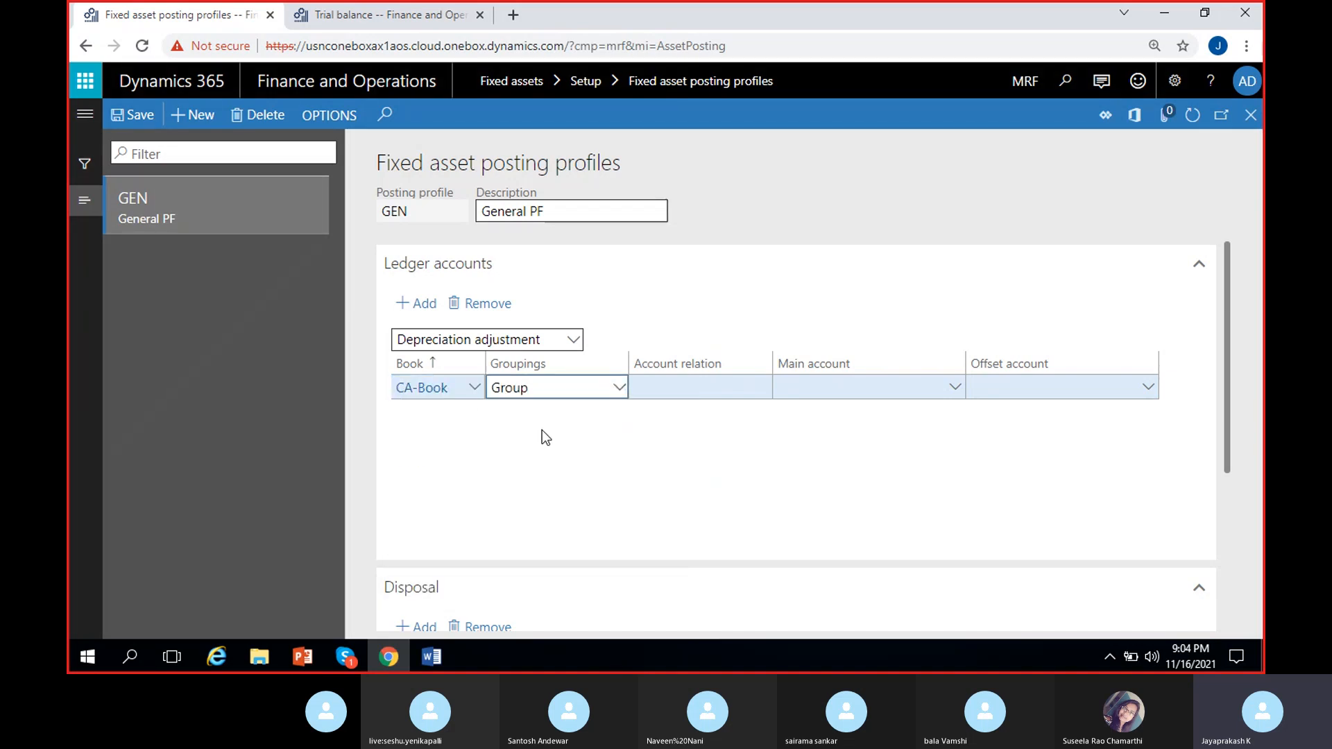
left_click(762, 397)
left_click(700, 461)
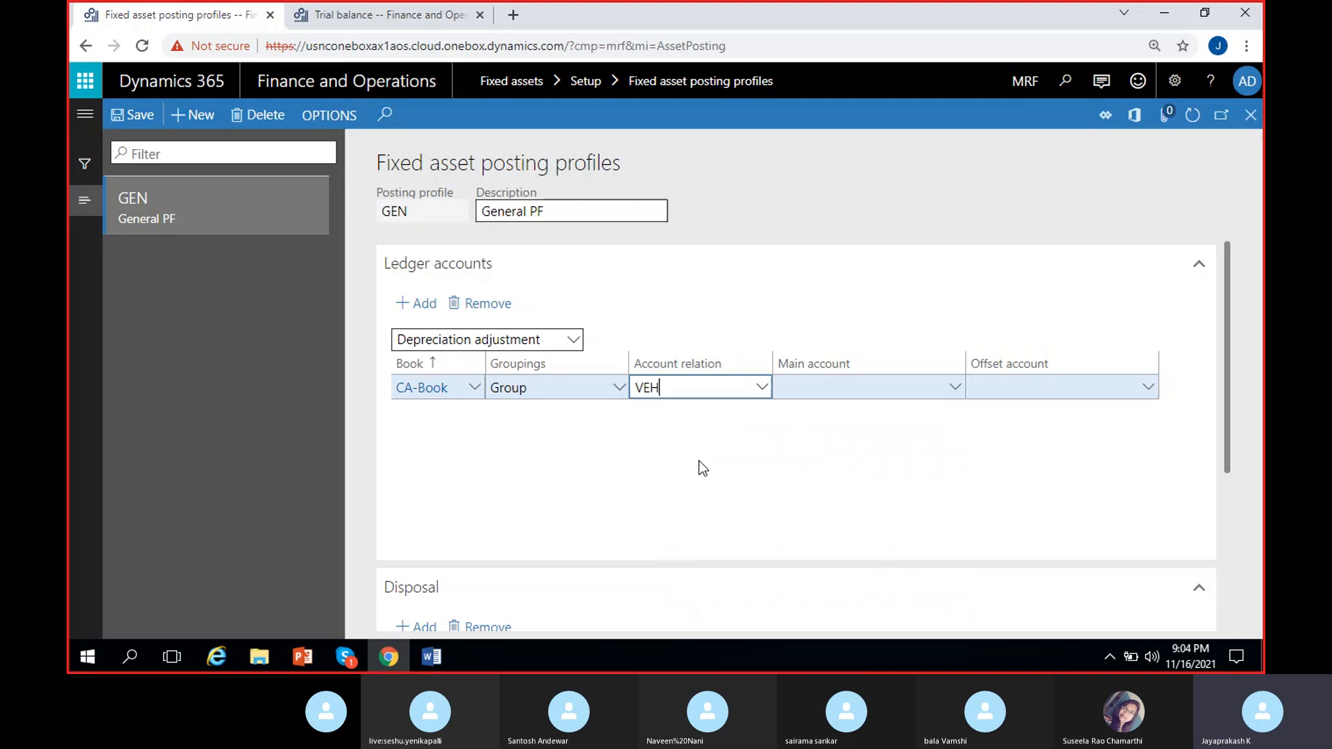
Set the CA-Book depreciation adjustment line's main account to 170000 and its offset account to 560000, Depreciation expense
left_click(952, 396)
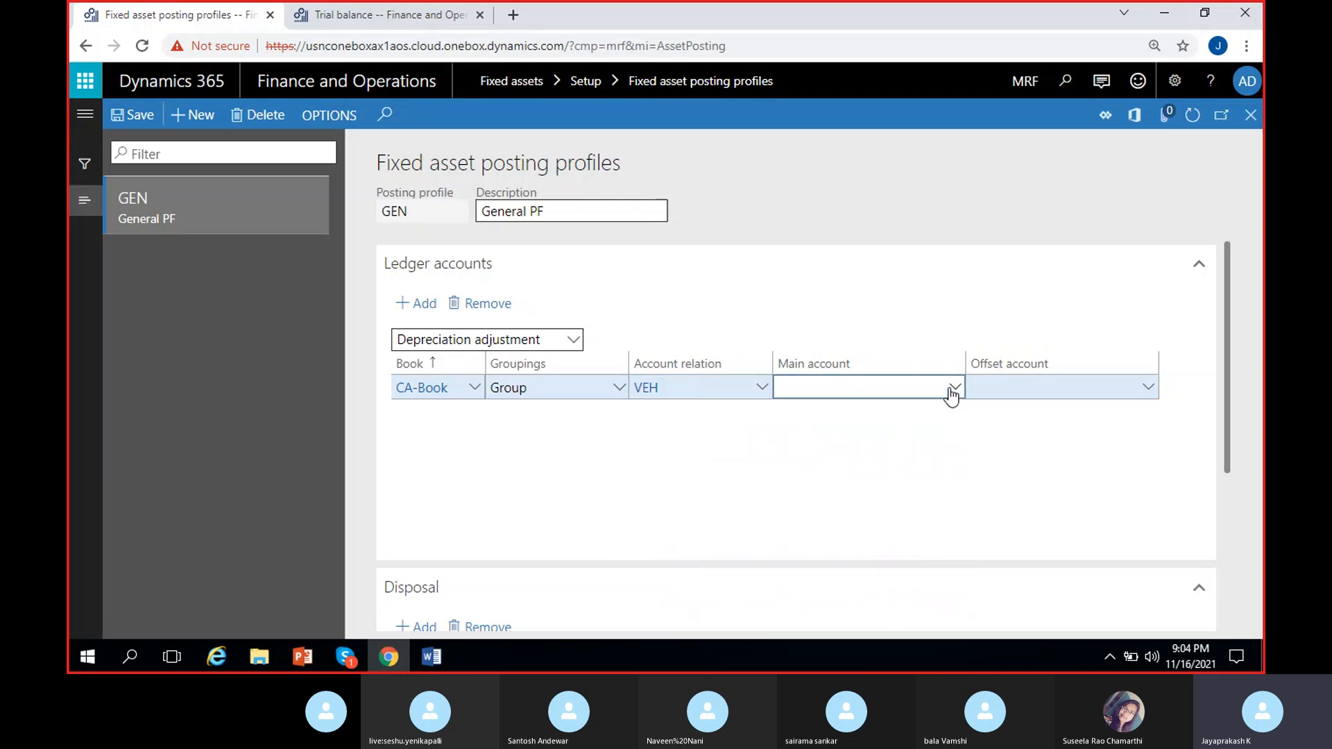
type("acc")
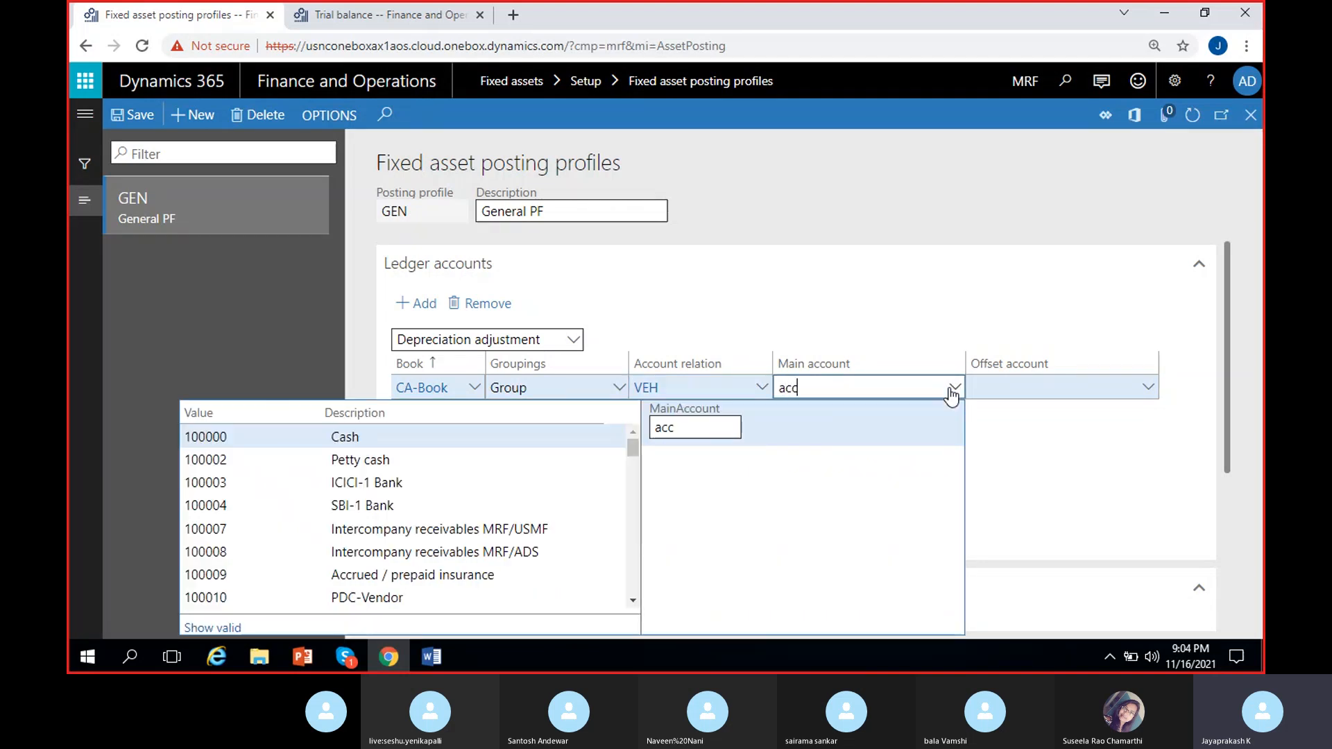
left_click(699, 430)
type("u")
left_click(461, 437)
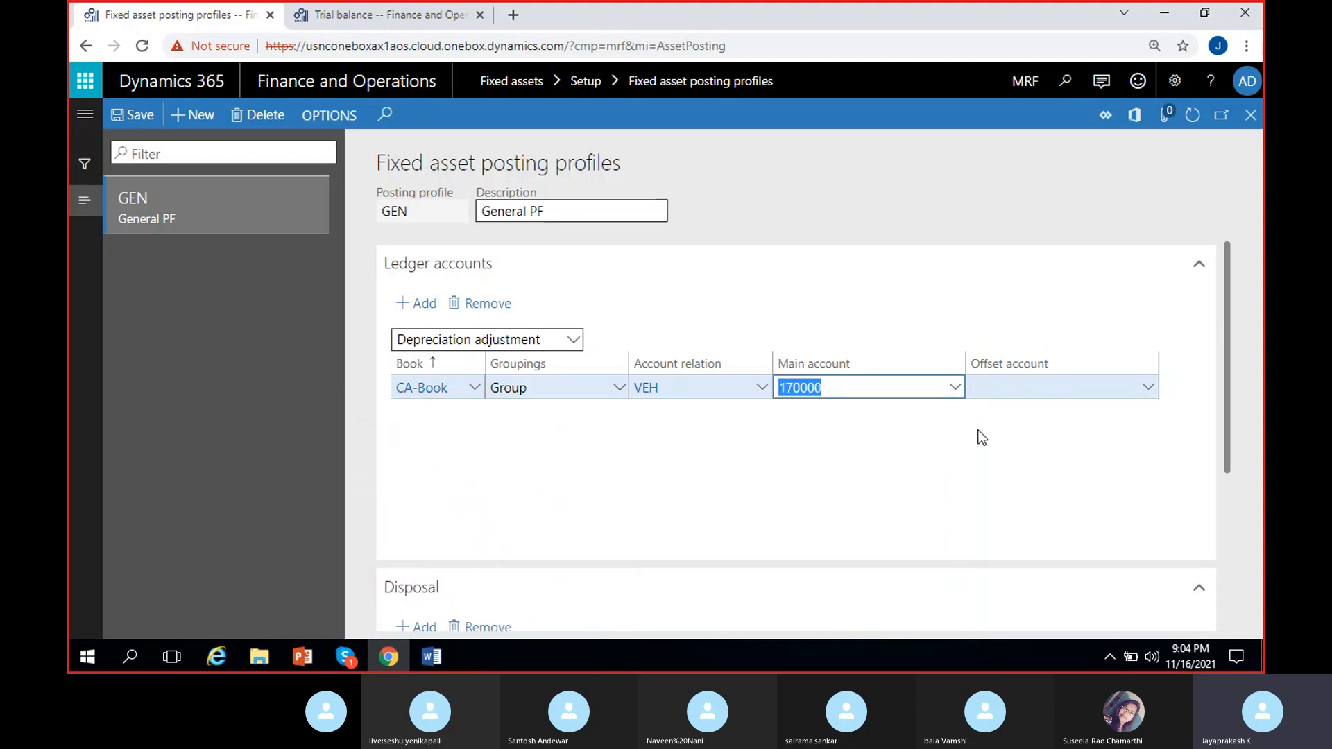
left_click(1146, 390)
left_click(1148, 389)
type("560000")
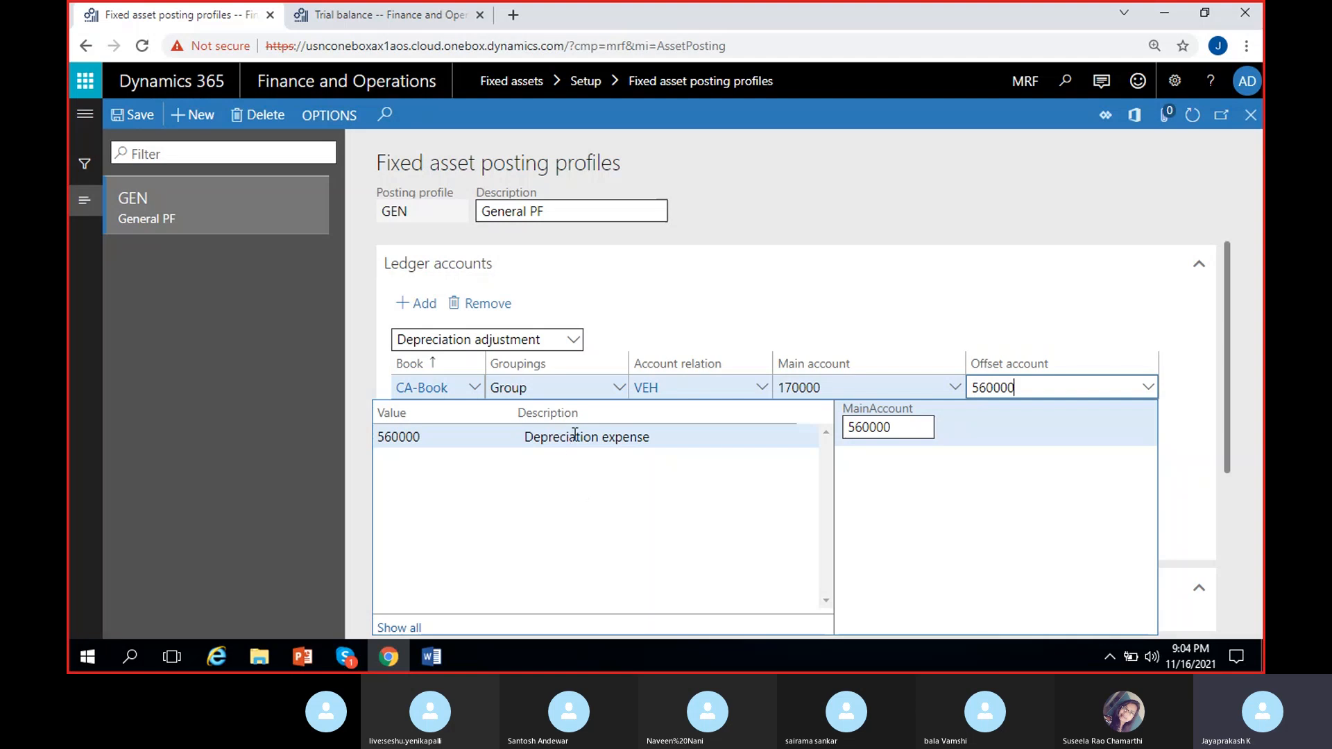
key("Return")
Add a TA-Book line to the depreciation adjustment accounts with the grouping Group and account relation VEH
left_click(414, 304)
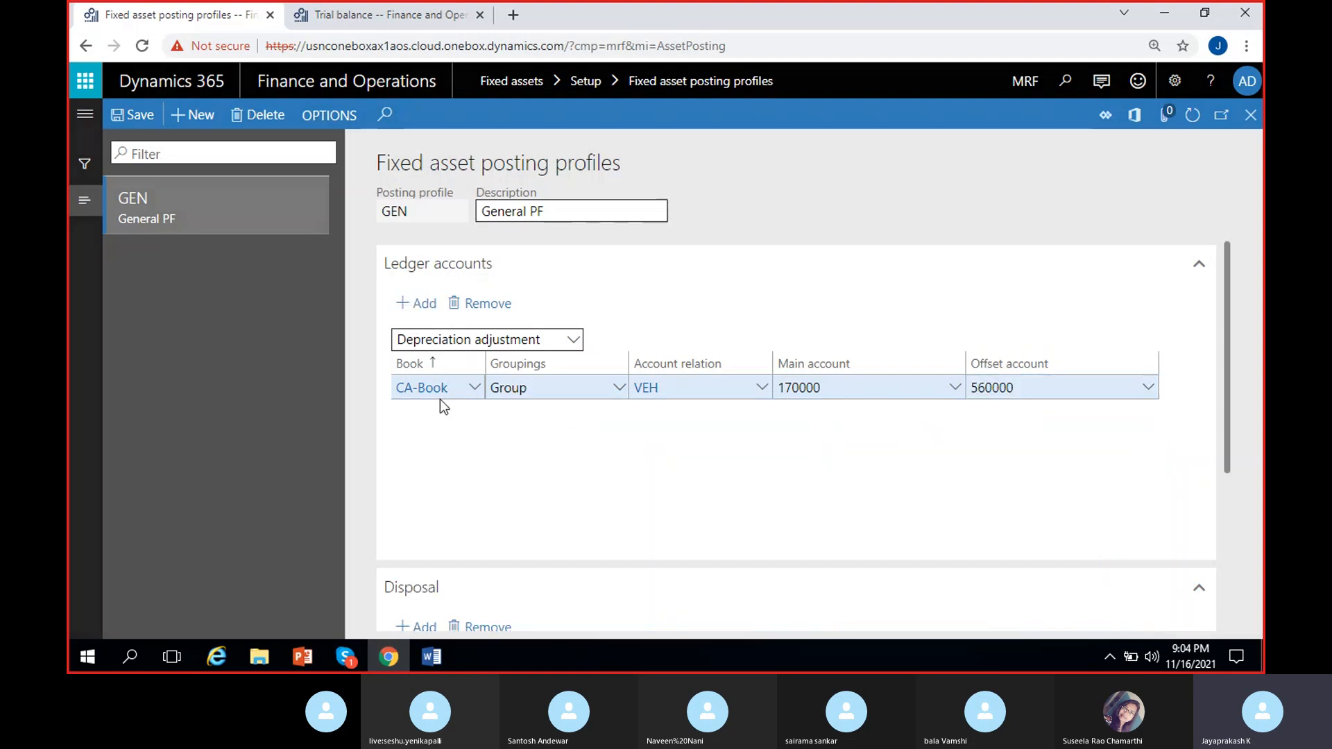
left_click(474, 388)
left_click(423, 461)
left_click(612, 387)
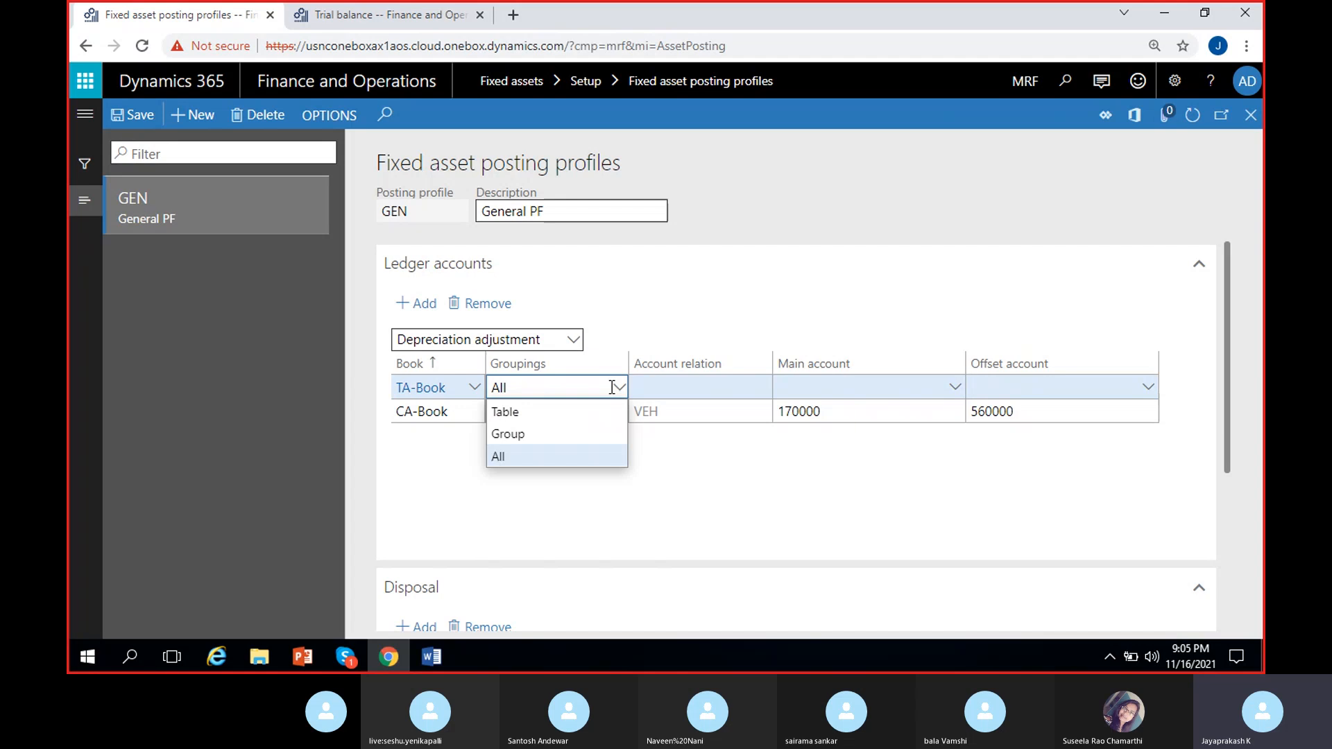
left_click(535, 435)
left_click(762, 389)
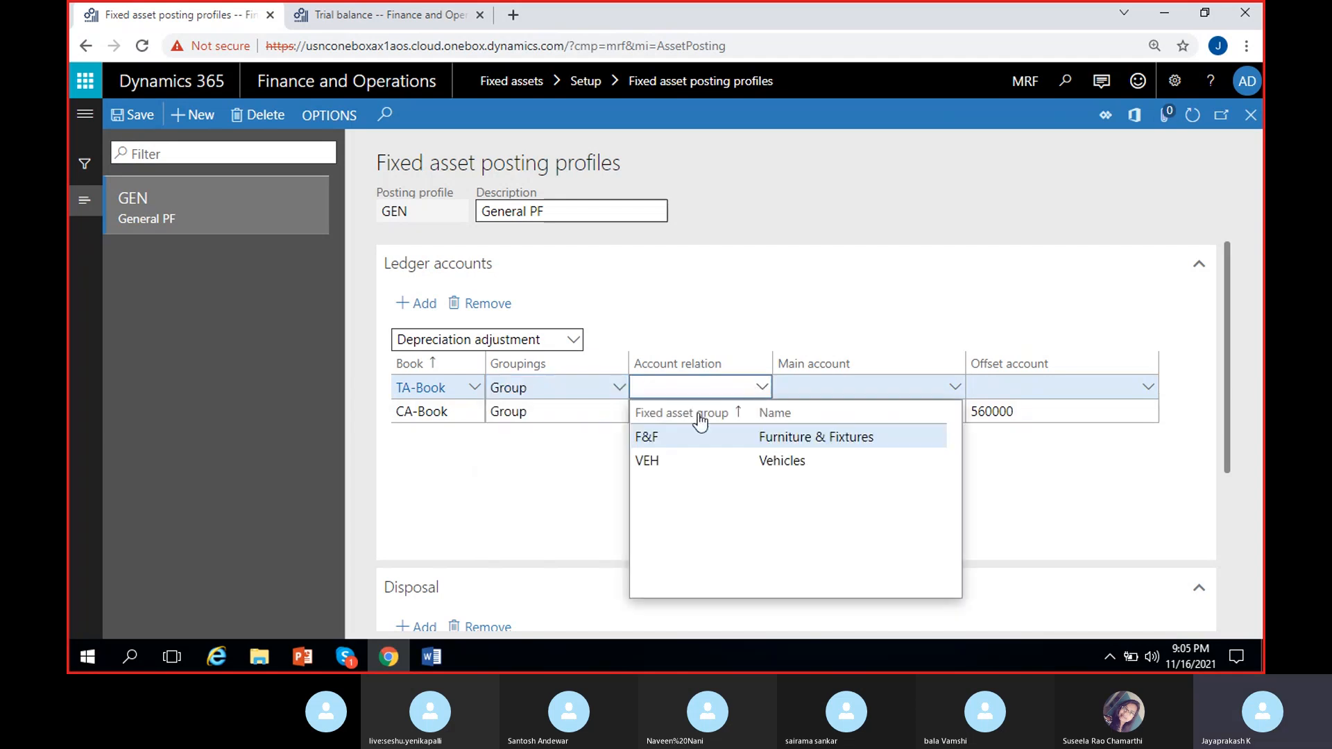
left_click(672, 457)
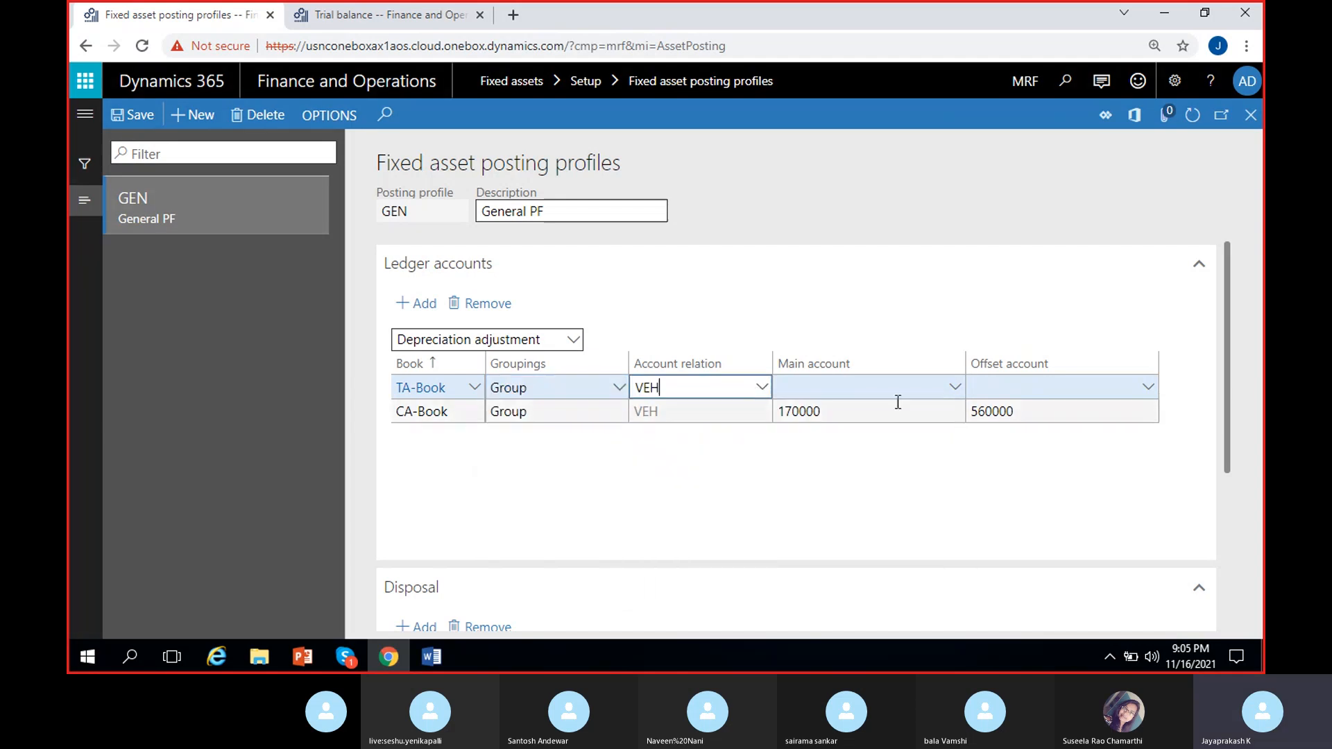
Copy main account 170000 and offset account 560000 from the CA-Book line to the TA-Book depreciation adjustment line
left_click(849, 412)
key("ctrl+c")
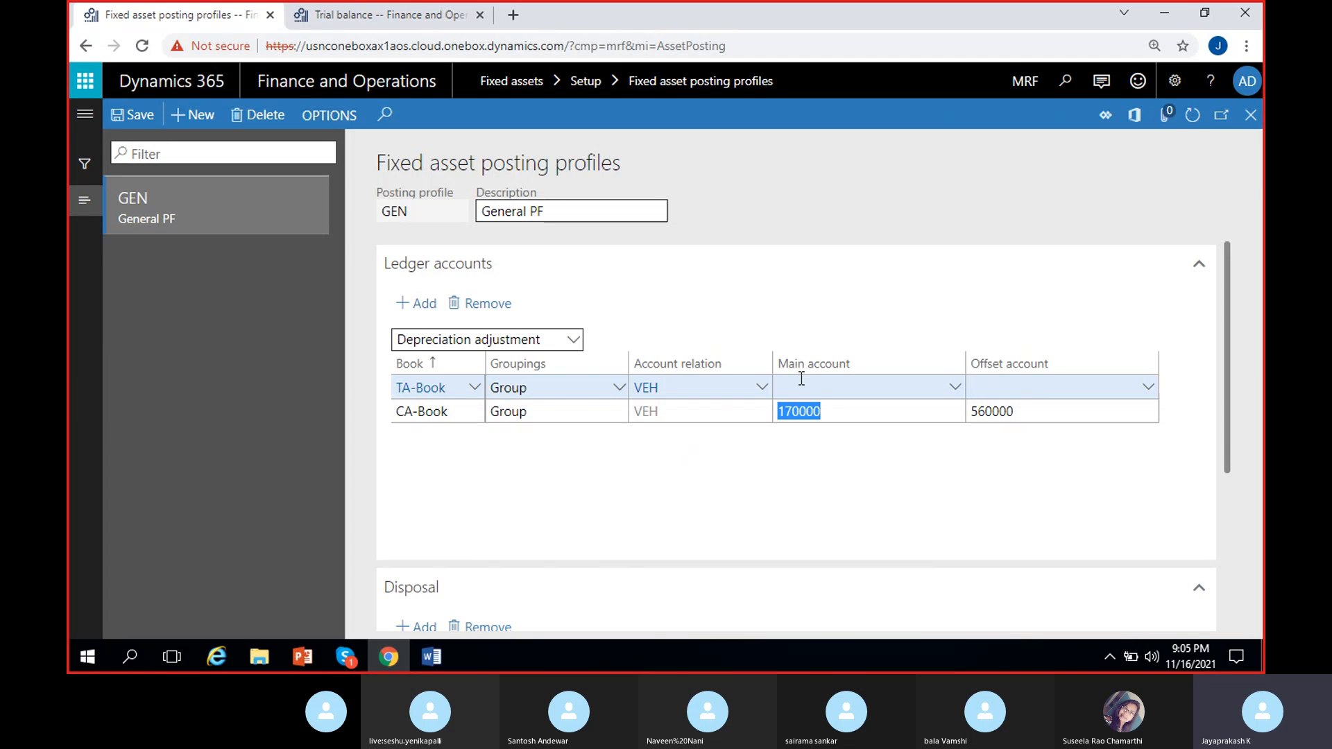
left_click(841, 386)
key("ctrl+v")
left_click_drag(1022, 413, 841, 453)
key("ctrl+c")
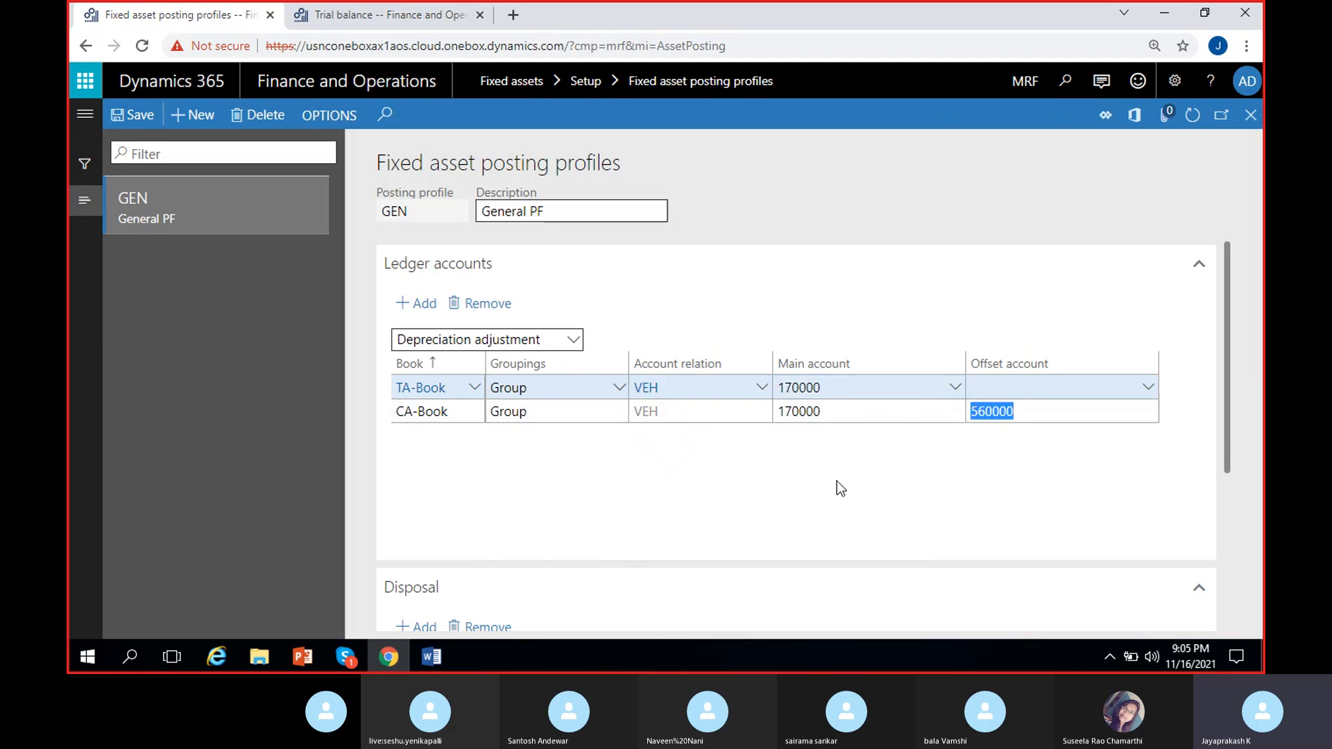
left_click(982, 387)
key("ctrl+v")
left_click(585, 483)
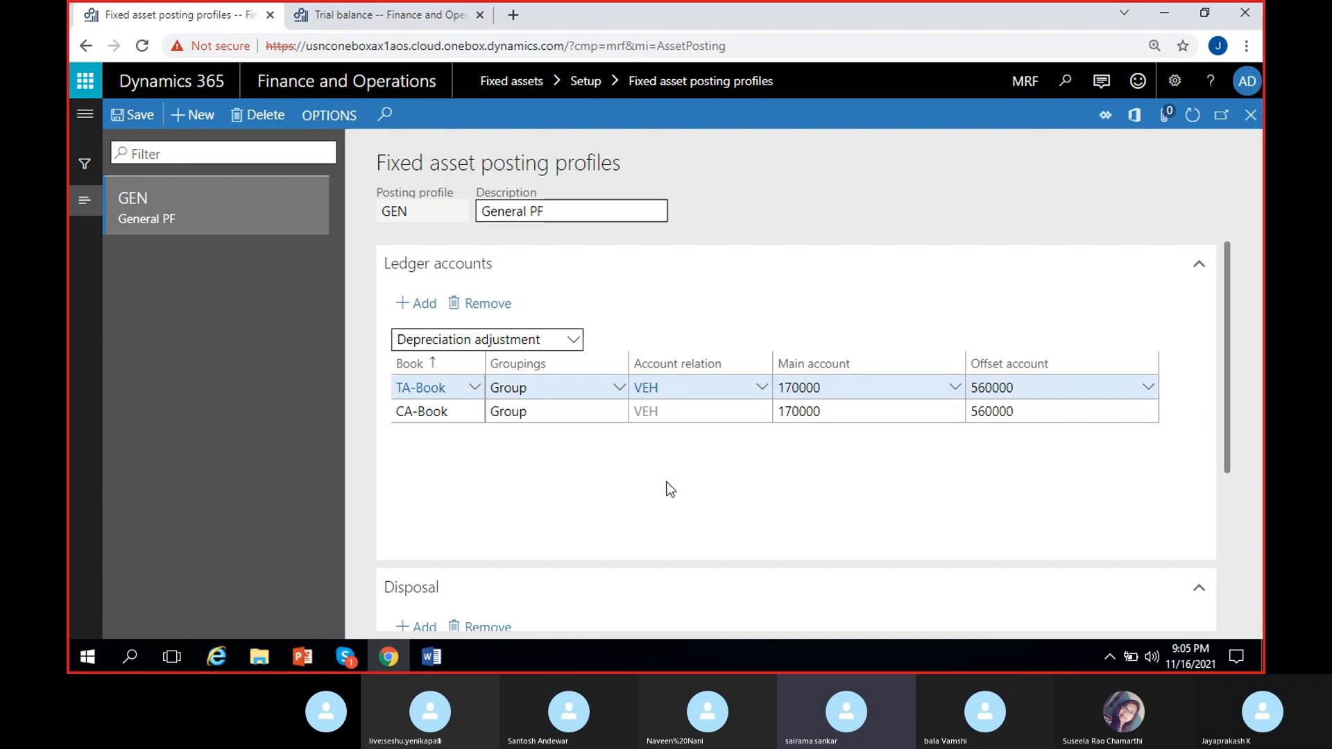
left_click(419, 306)
left_click(475, 387)
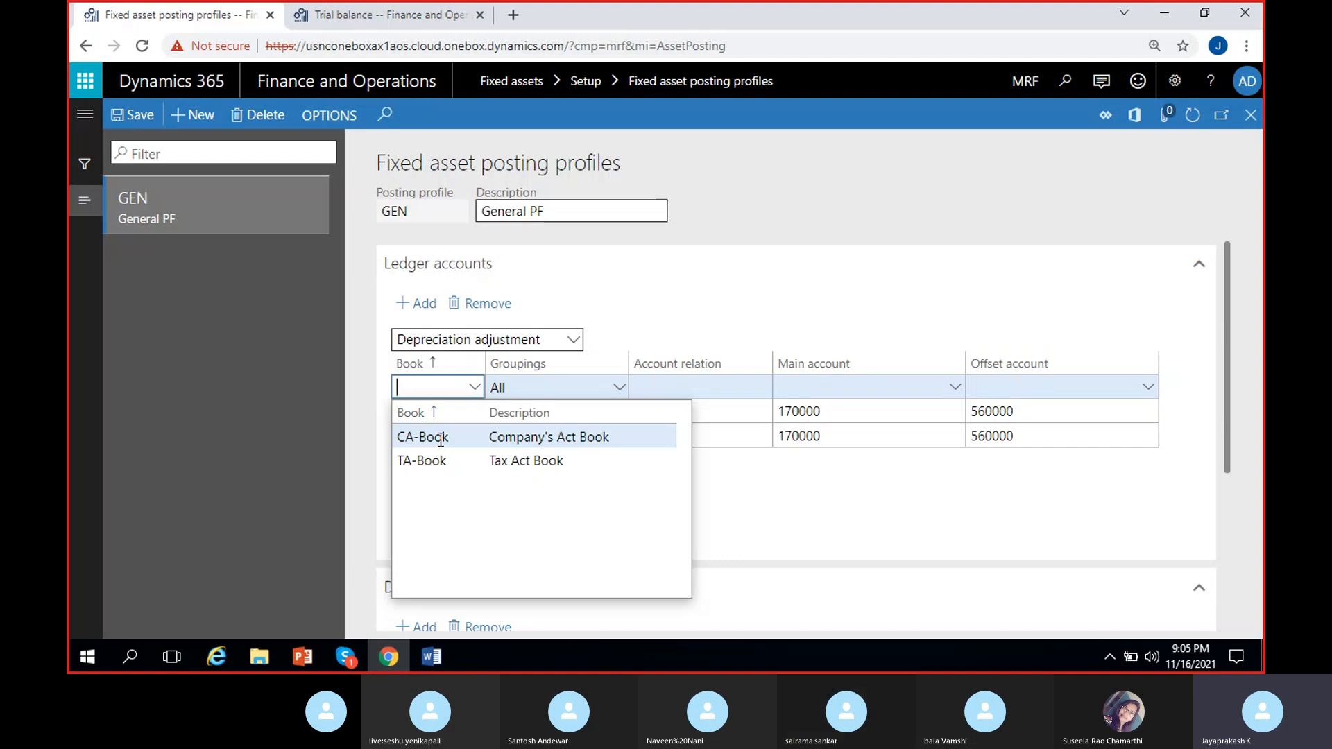
left_click(441, 439)
left_click(612, 386)
left_click(531, 434)
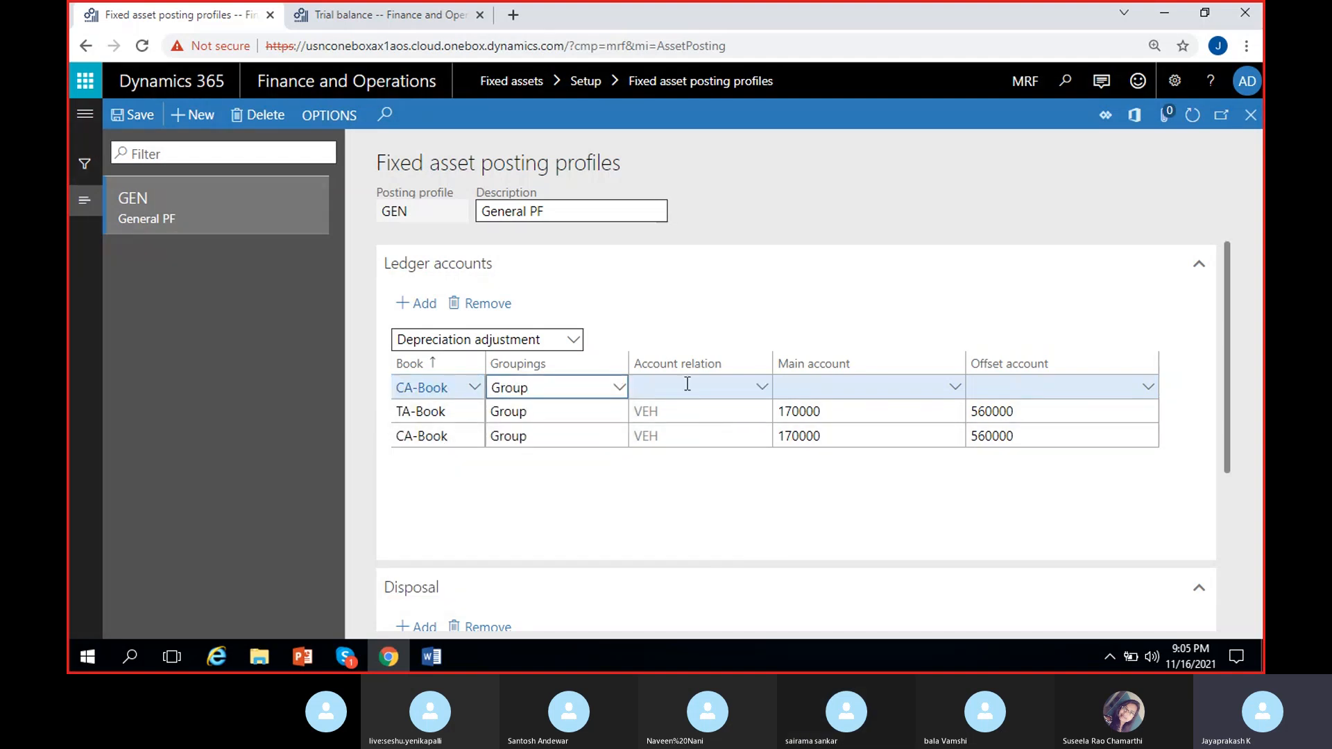
left_click(762, 387)
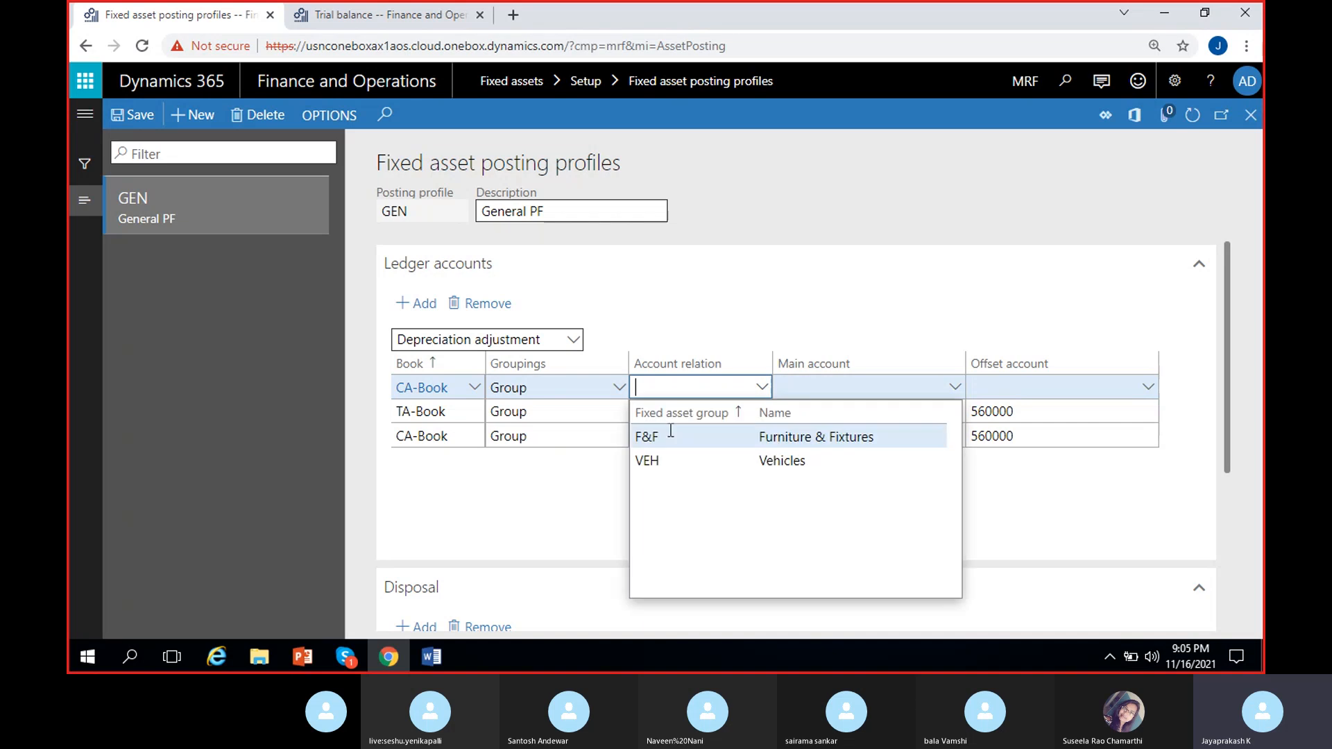
left_click(535, 489)
left_click(571, 383)
left_click(498, 306)
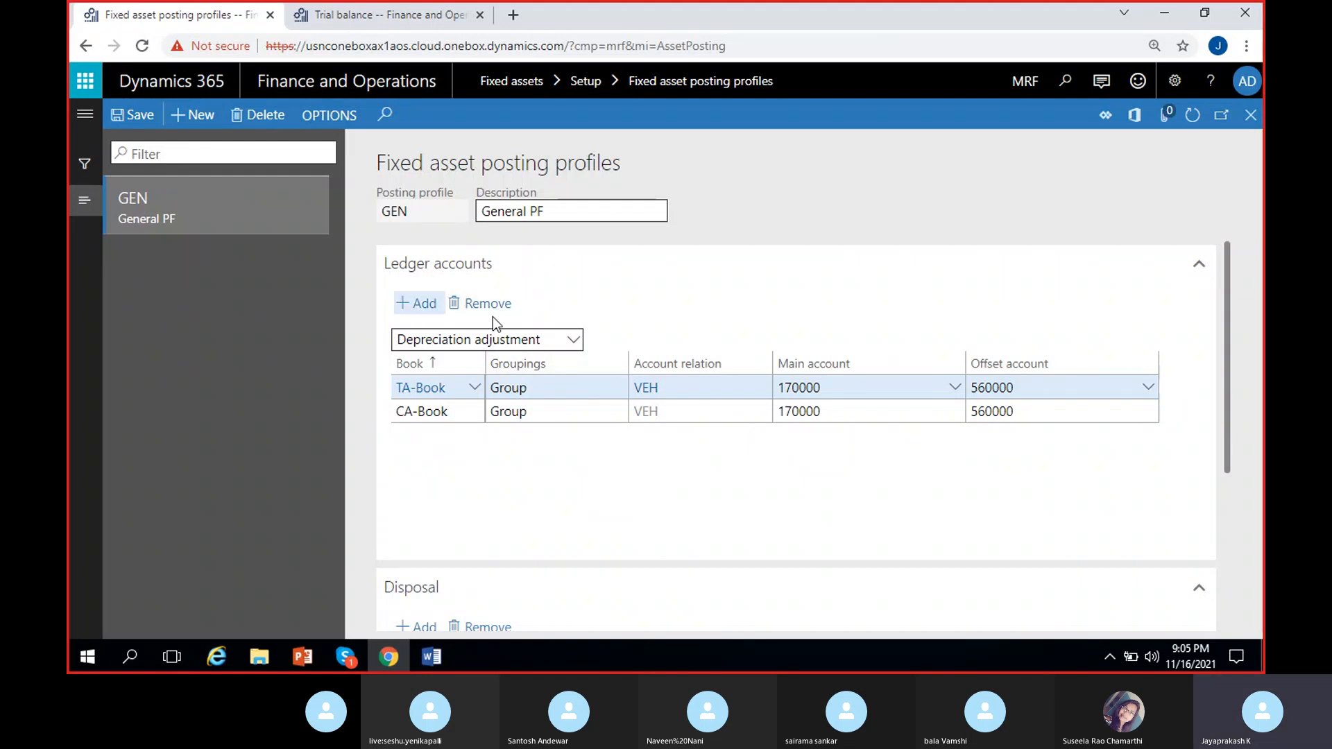
Review the ledger account lines of Acquisition, Acquisition adjustment, Depreciation and Depreciation adjustment in turn
left_click(494, 339)
left_click(485, 365)
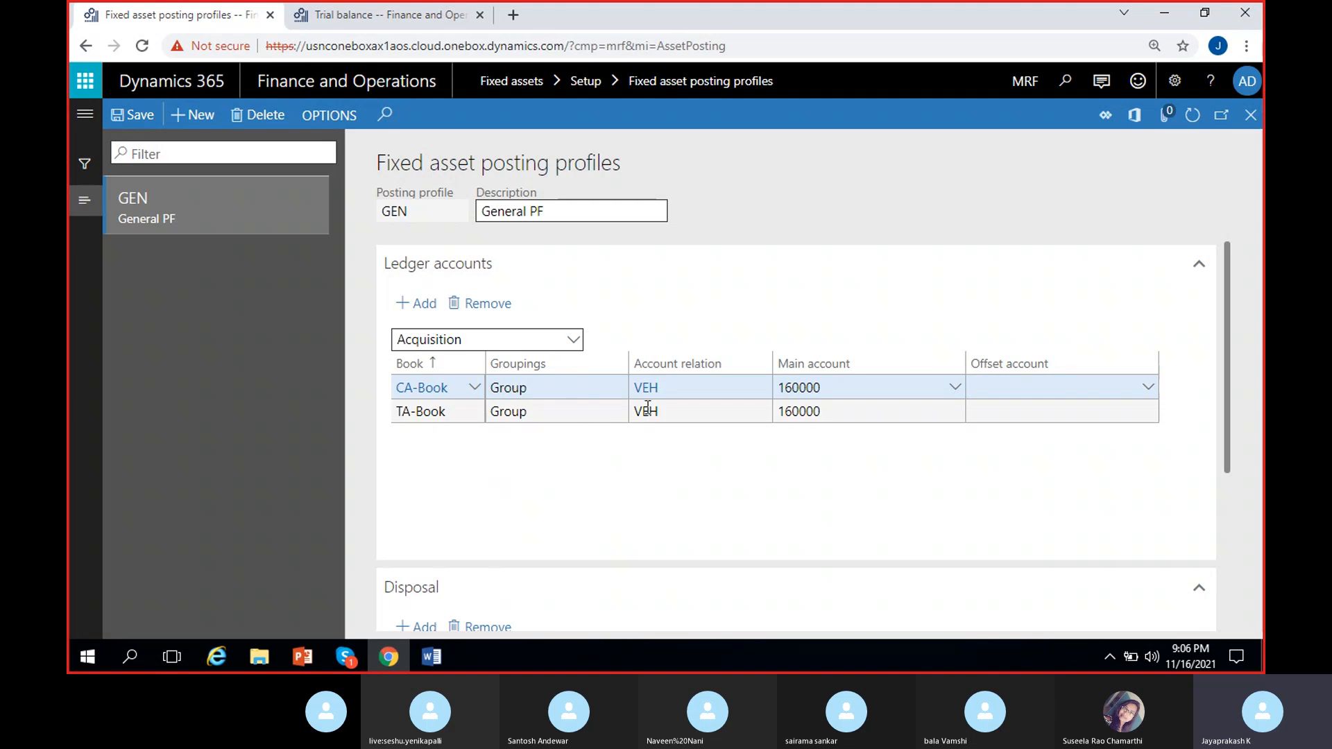
left_click(570, 340)
left_click(490, 393)
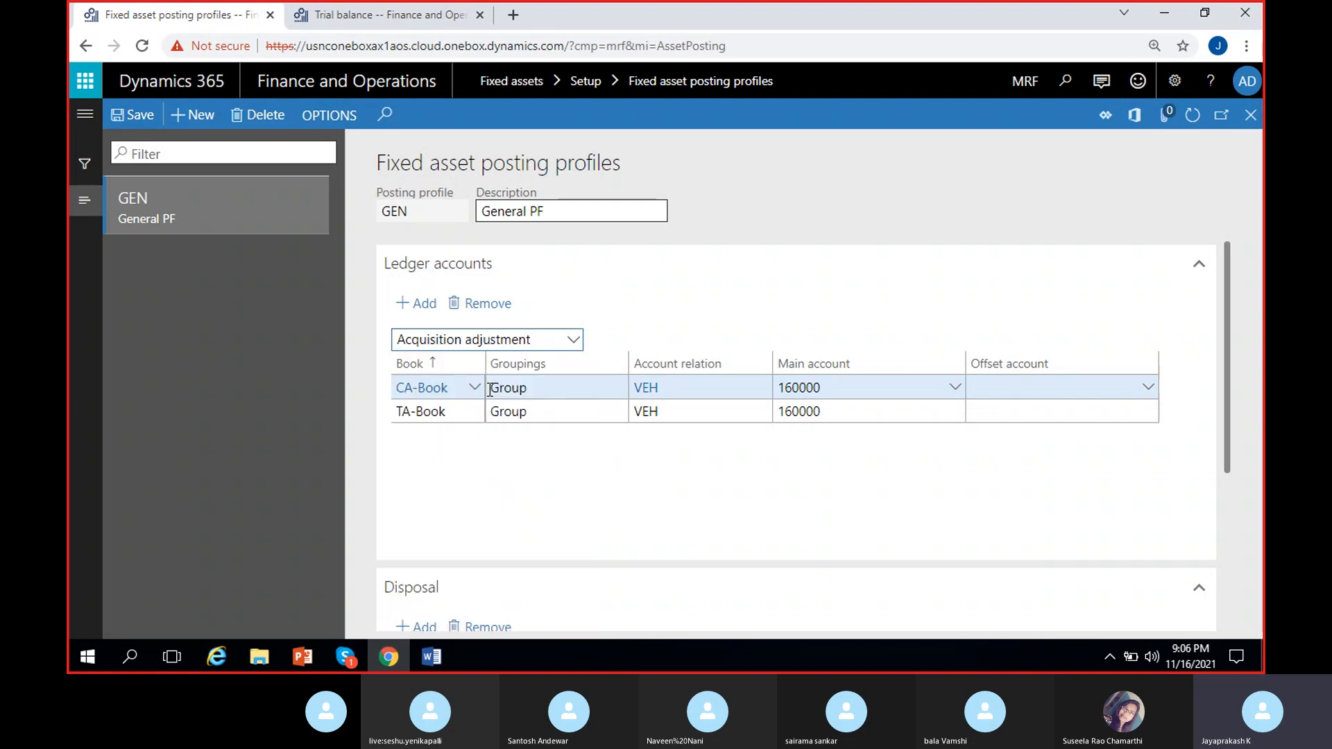
left_click(573, 340)
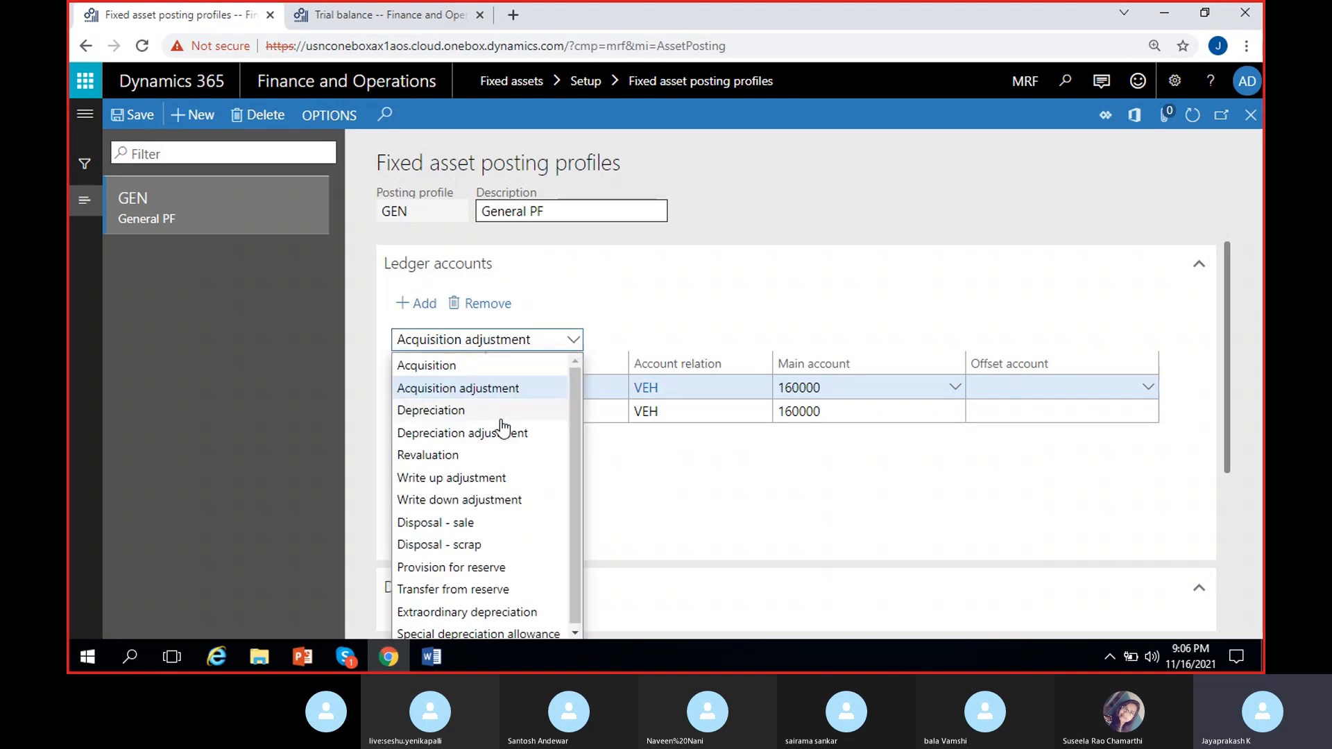
left_click(496, 411)
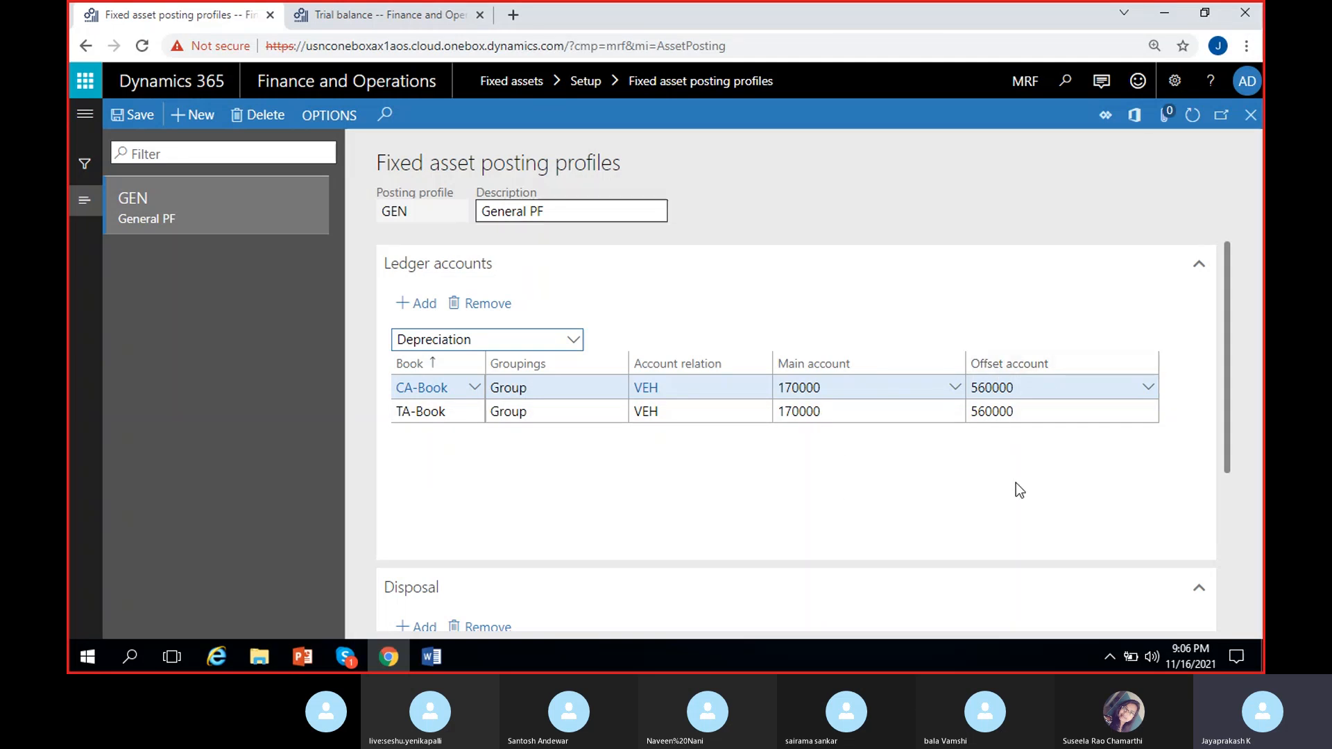
left_click(573, 340)
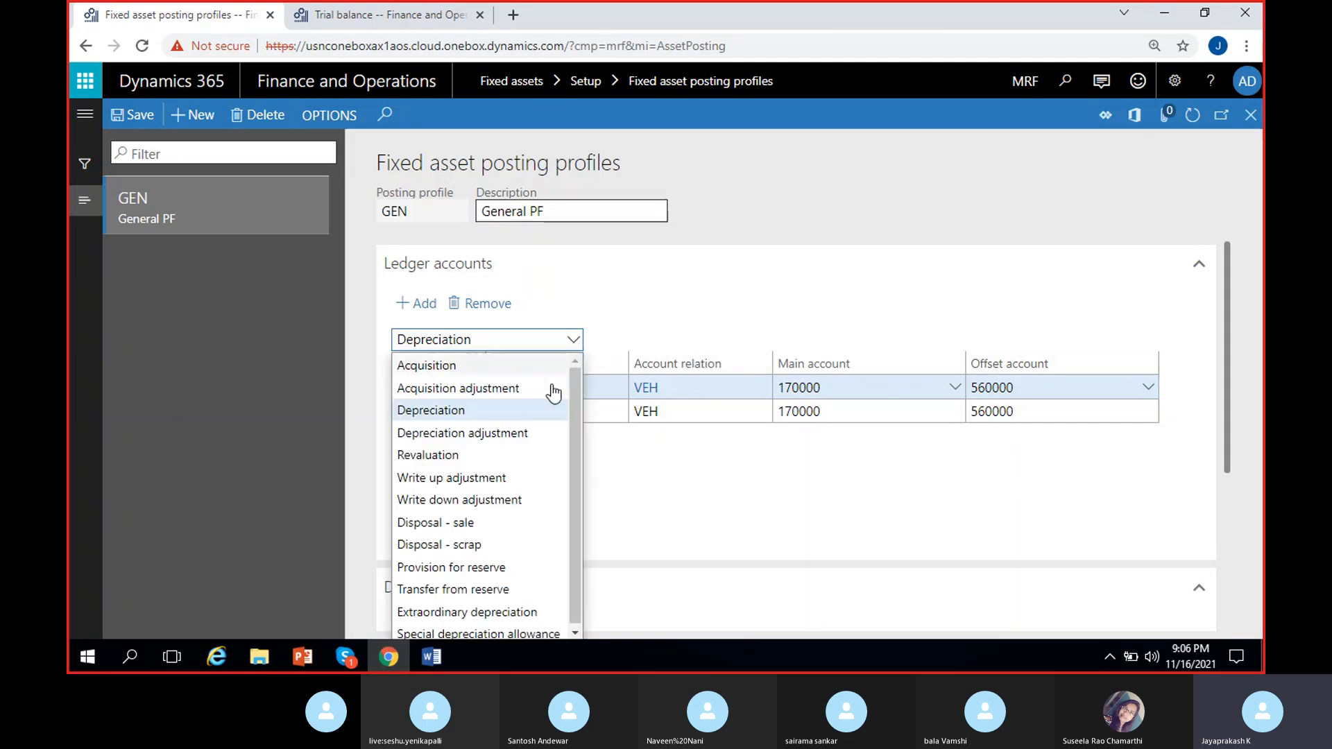
left_click(478, 434)
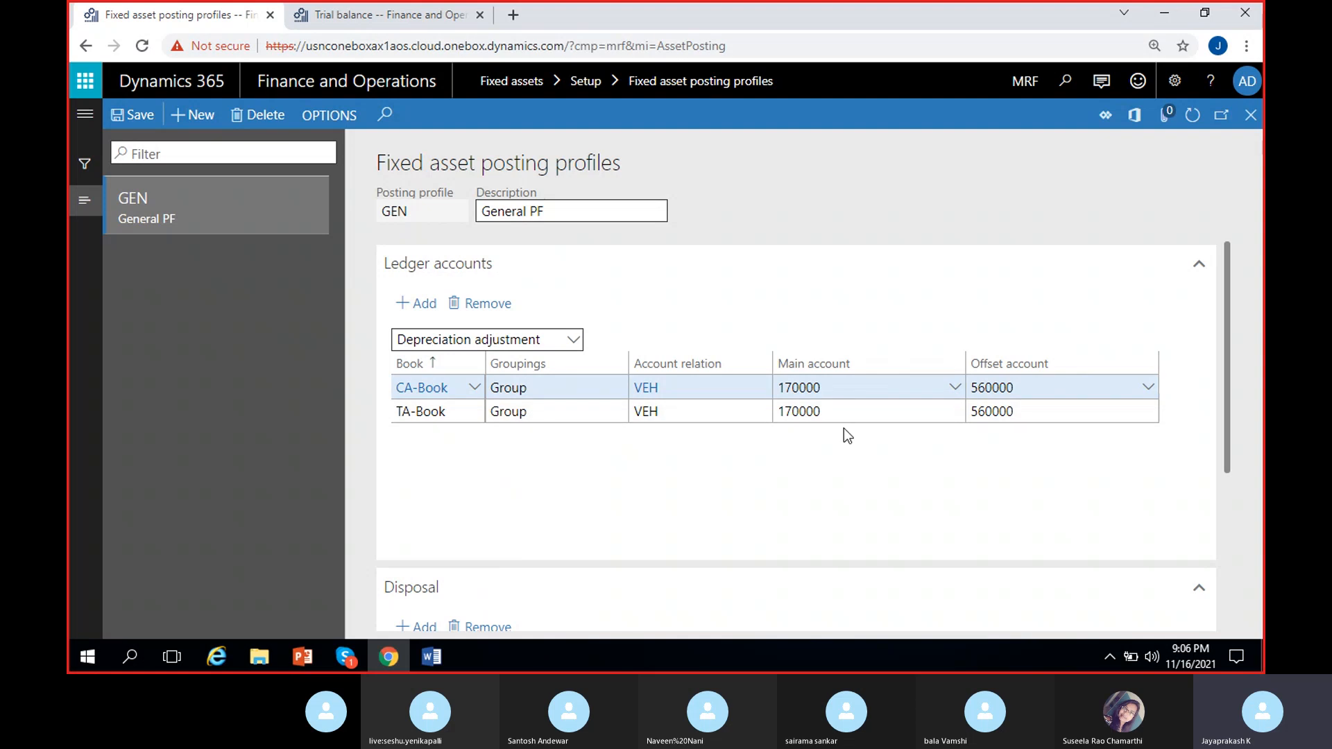
left_click(416, 303)
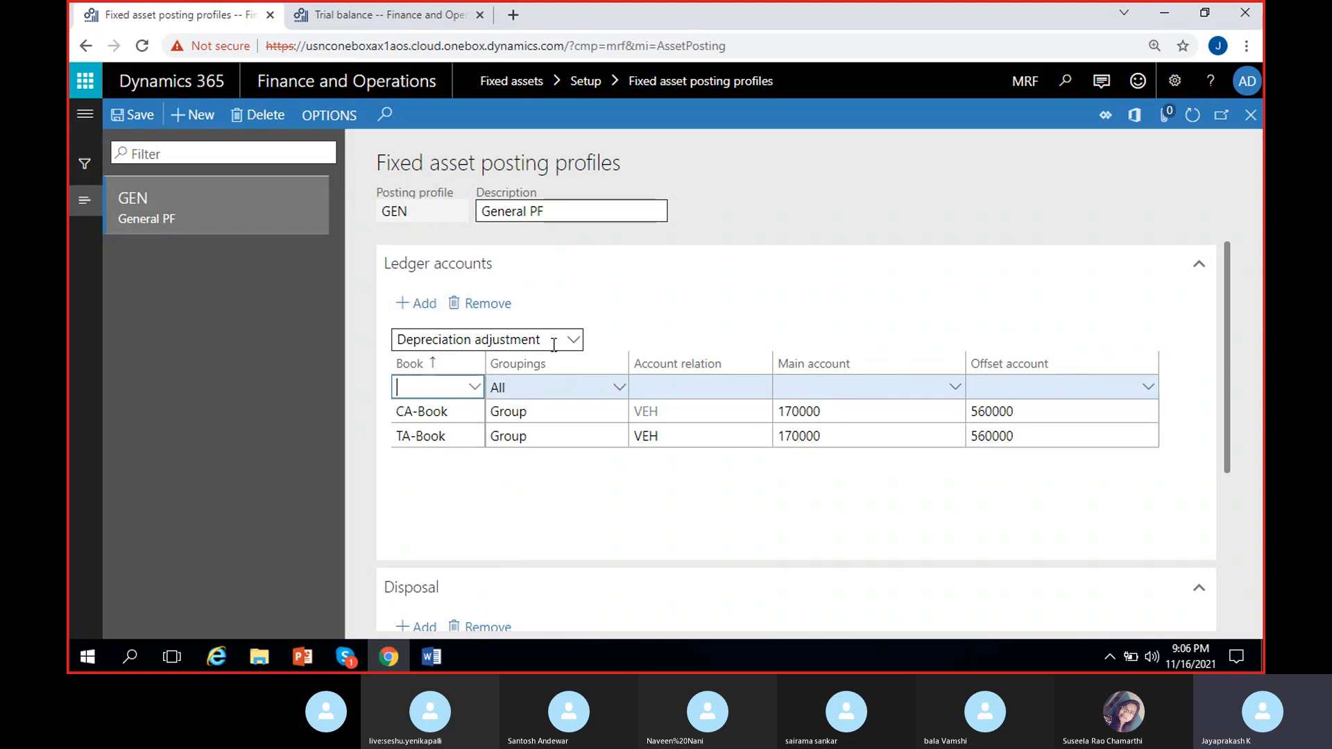
left_click(486, 303)
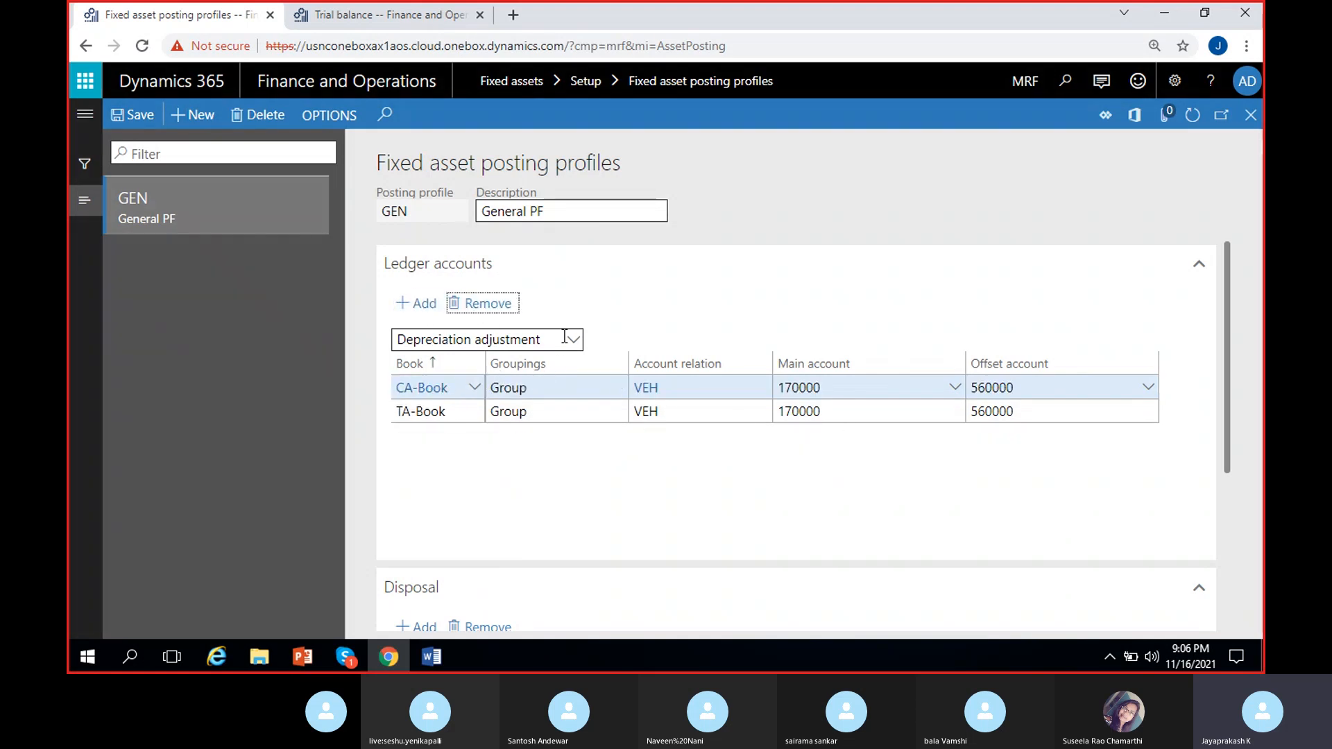
Switch the ledger accounts to Revaluation and add a CA-Book line with the grouping Group and account relation VEH
left_click(573, 339)
left_click(453, 455)
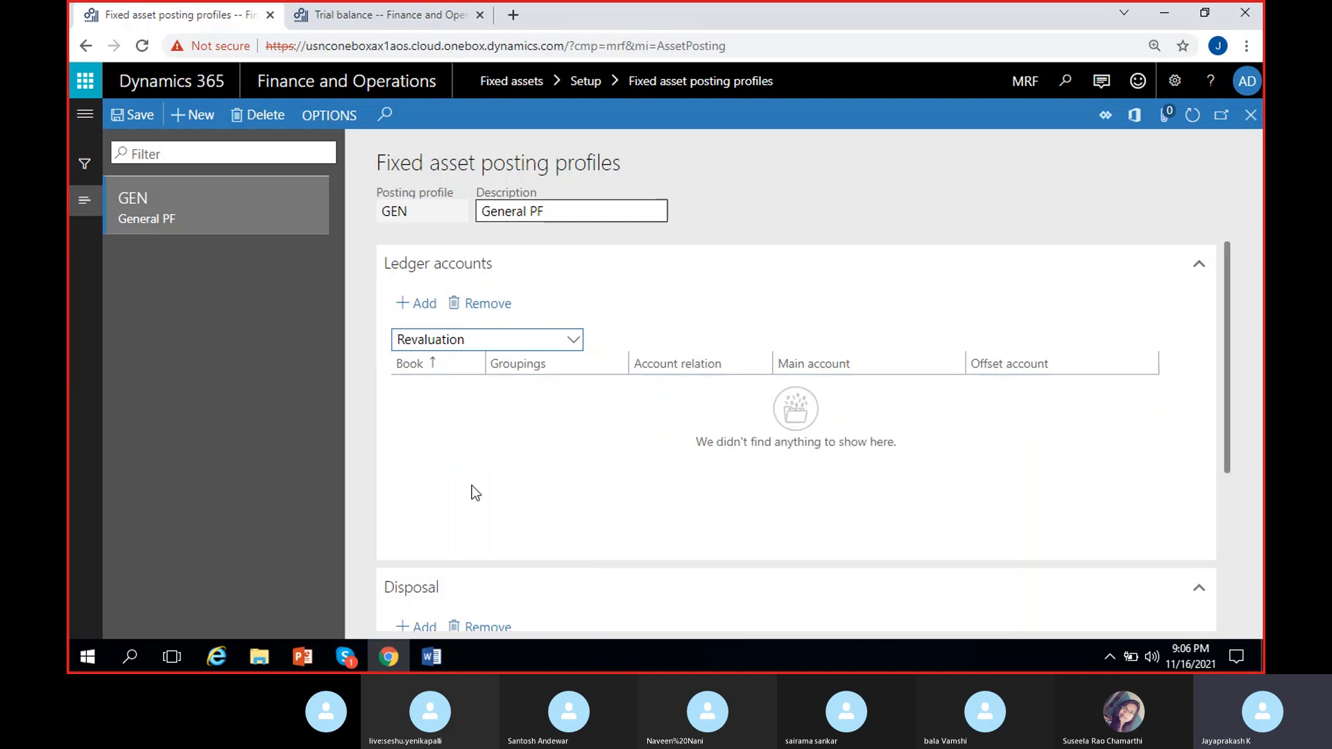
left_click(419, 311)
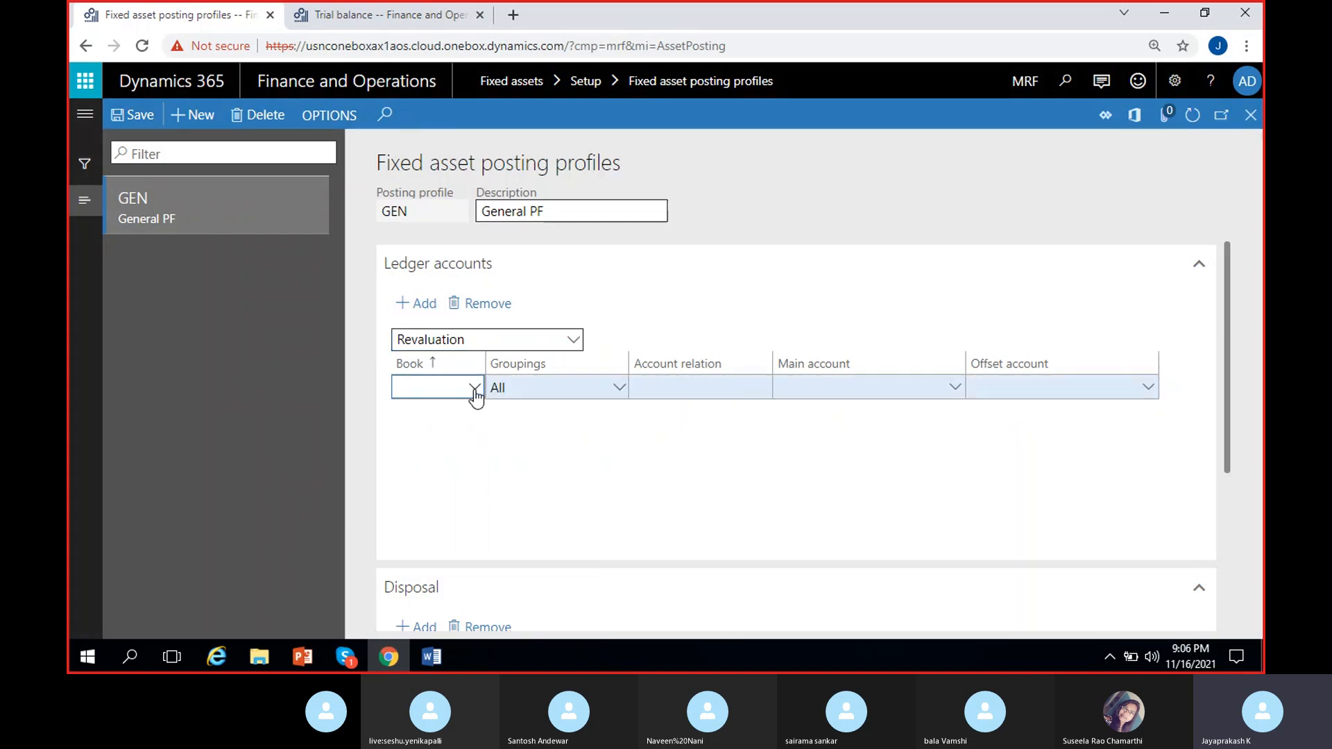
left_click(475, 388)
left_click(444, 438)
left_click(618, 387)
left_click(535, 436)
left_click(760, 397)
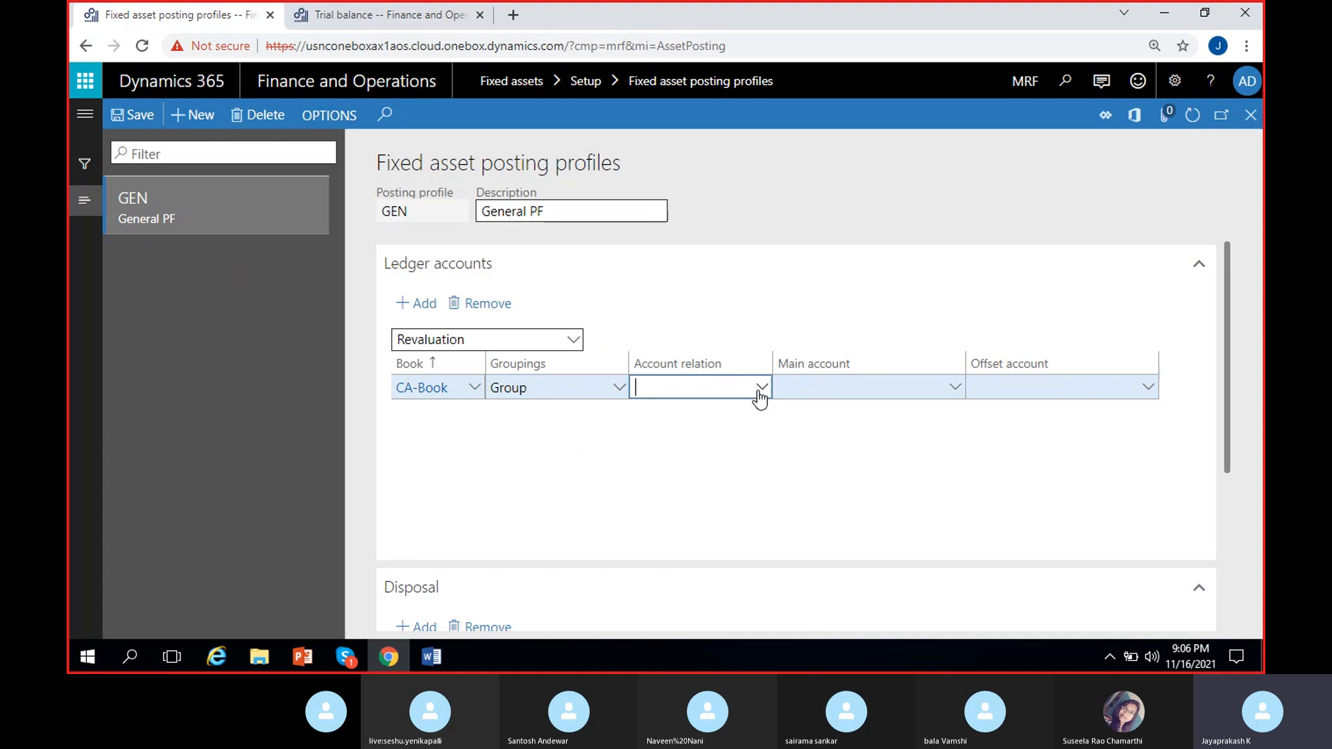
left_click(678, 459)
Set the CA-Book revaluation line's main account to 160000, Fixed asset - vehicle, and its offset account to 660000, Revaluation reserve
left_click(954, 389)
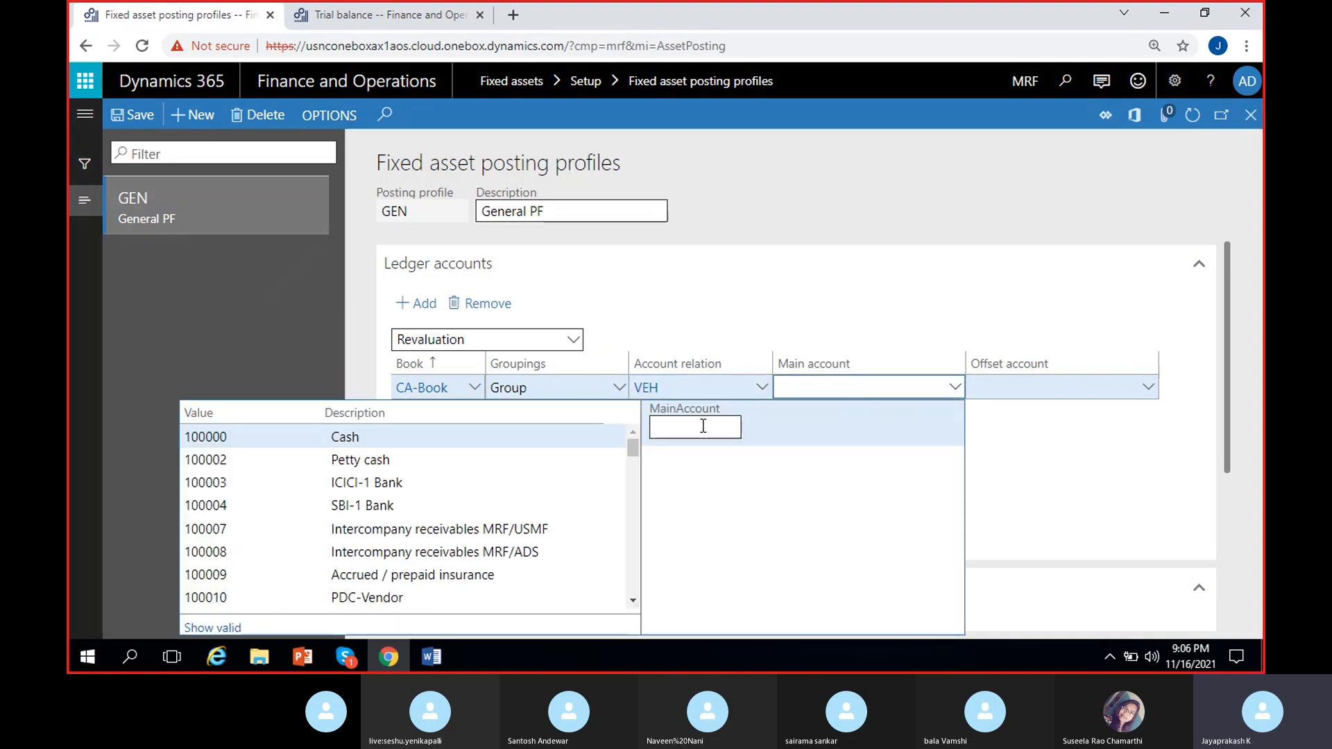
type("f")
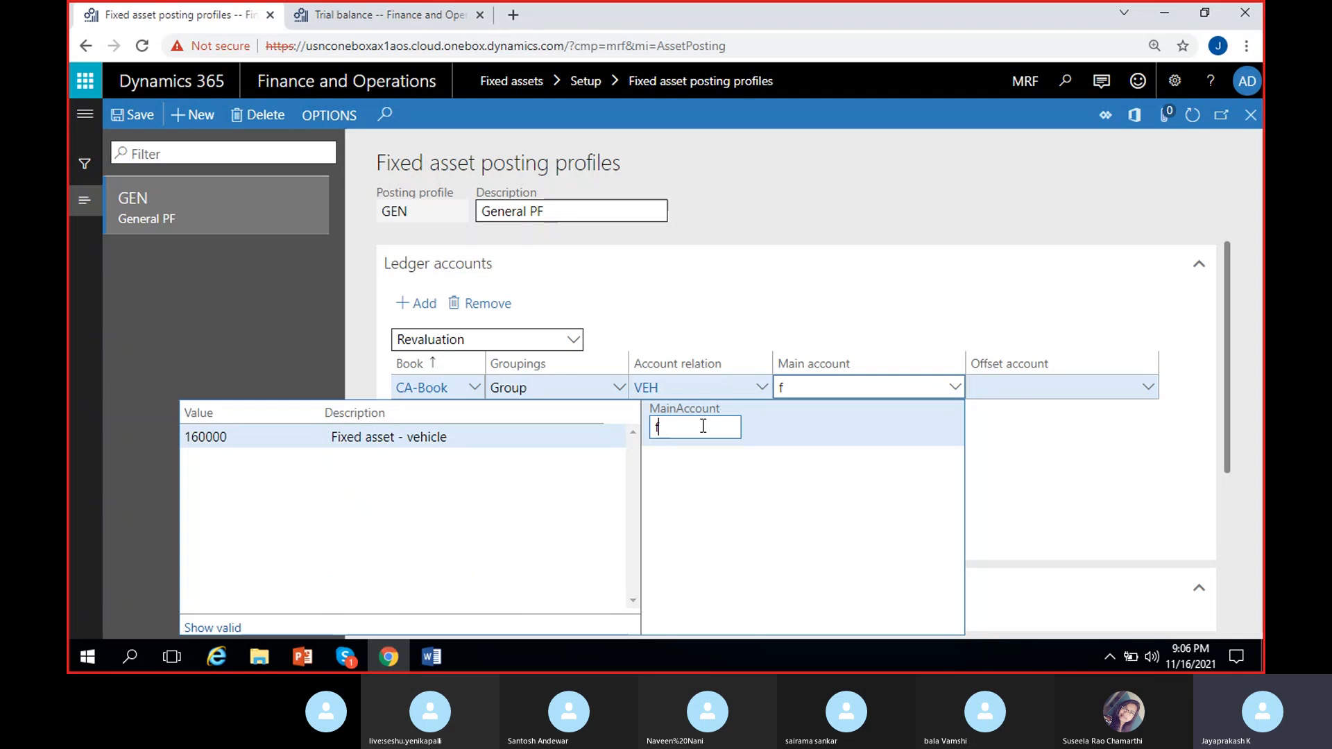
left_click(478, 435)
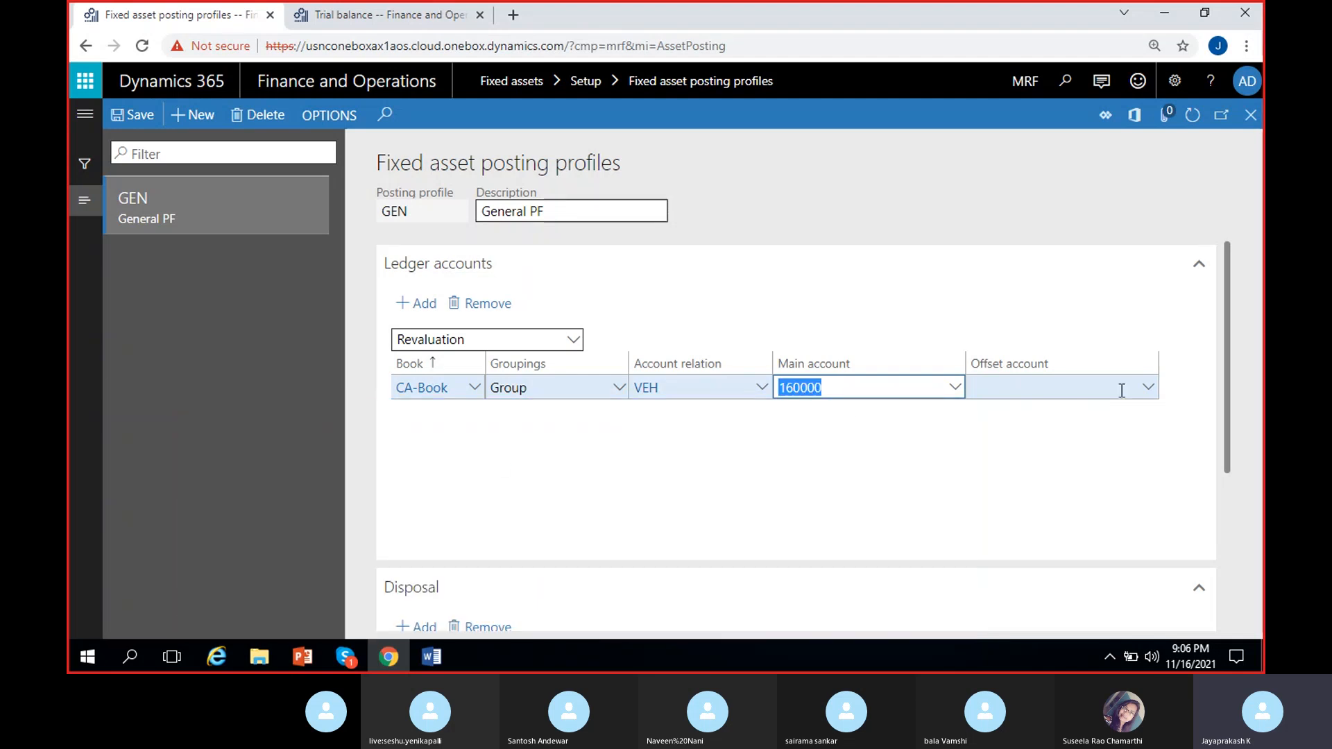
left_click(1145, 391)
type("re")
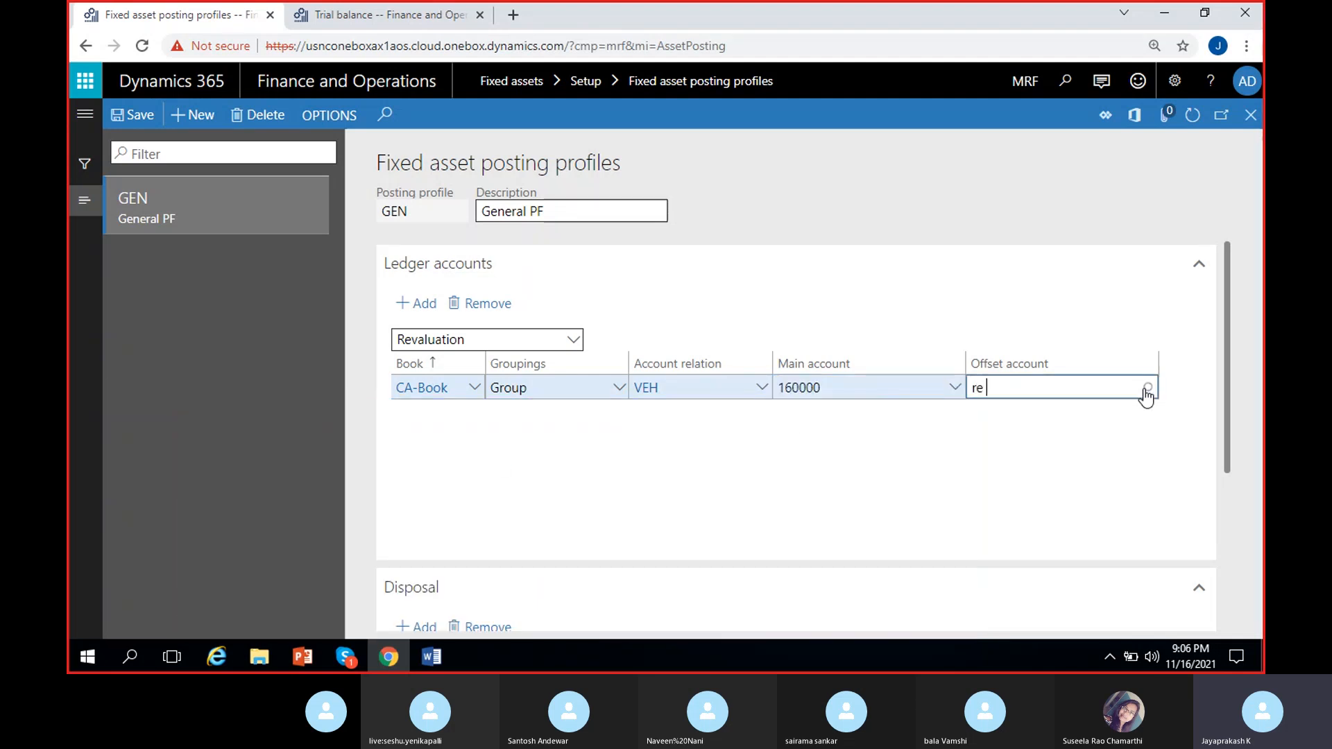
type("v")
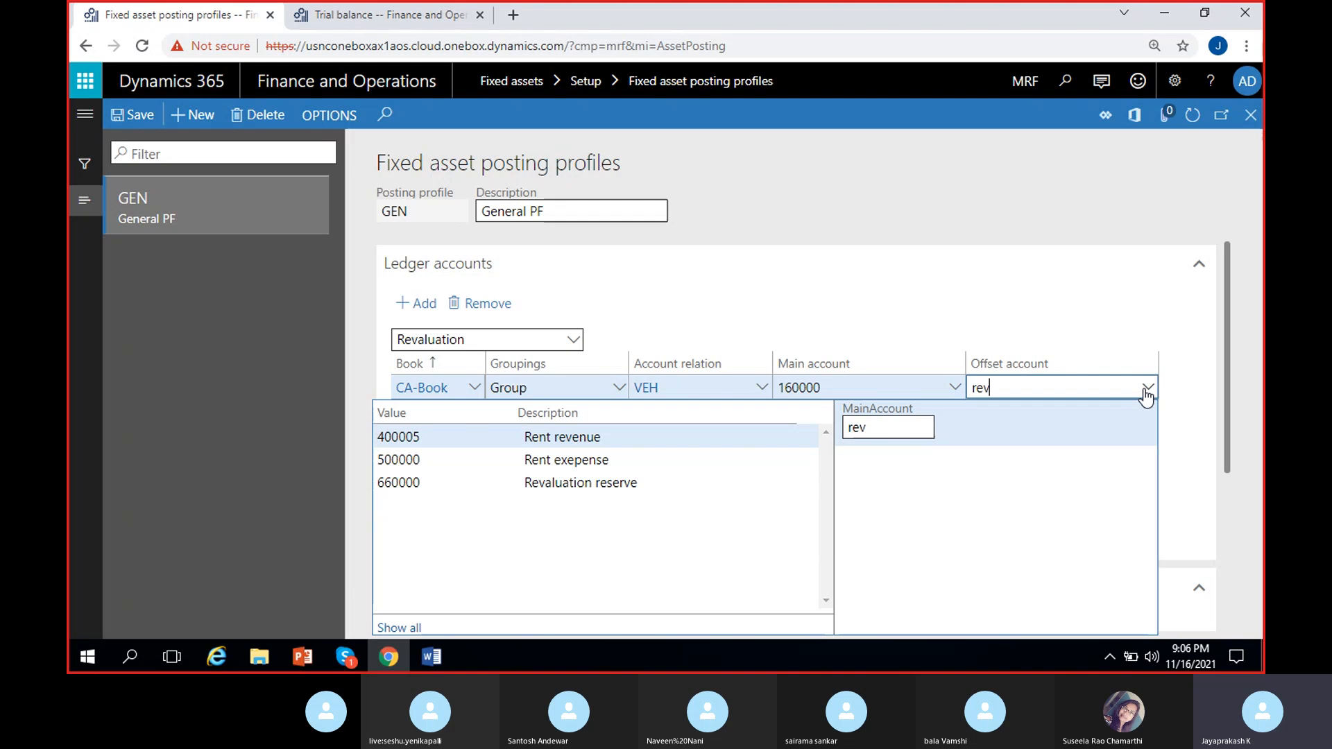
left_click(642, 444)
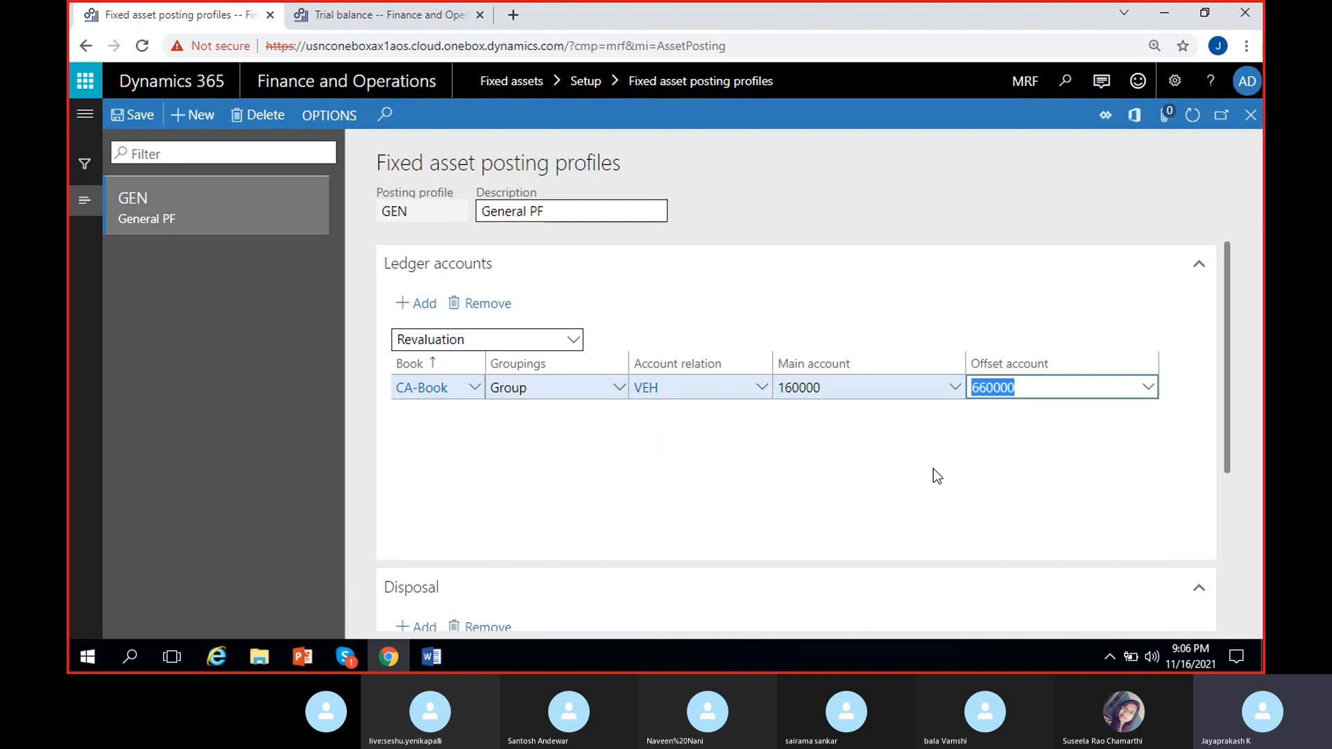
Add a TA-Book line to the revaluation accounts with the grouping Group and account relation VEH
left_click(411, 304)
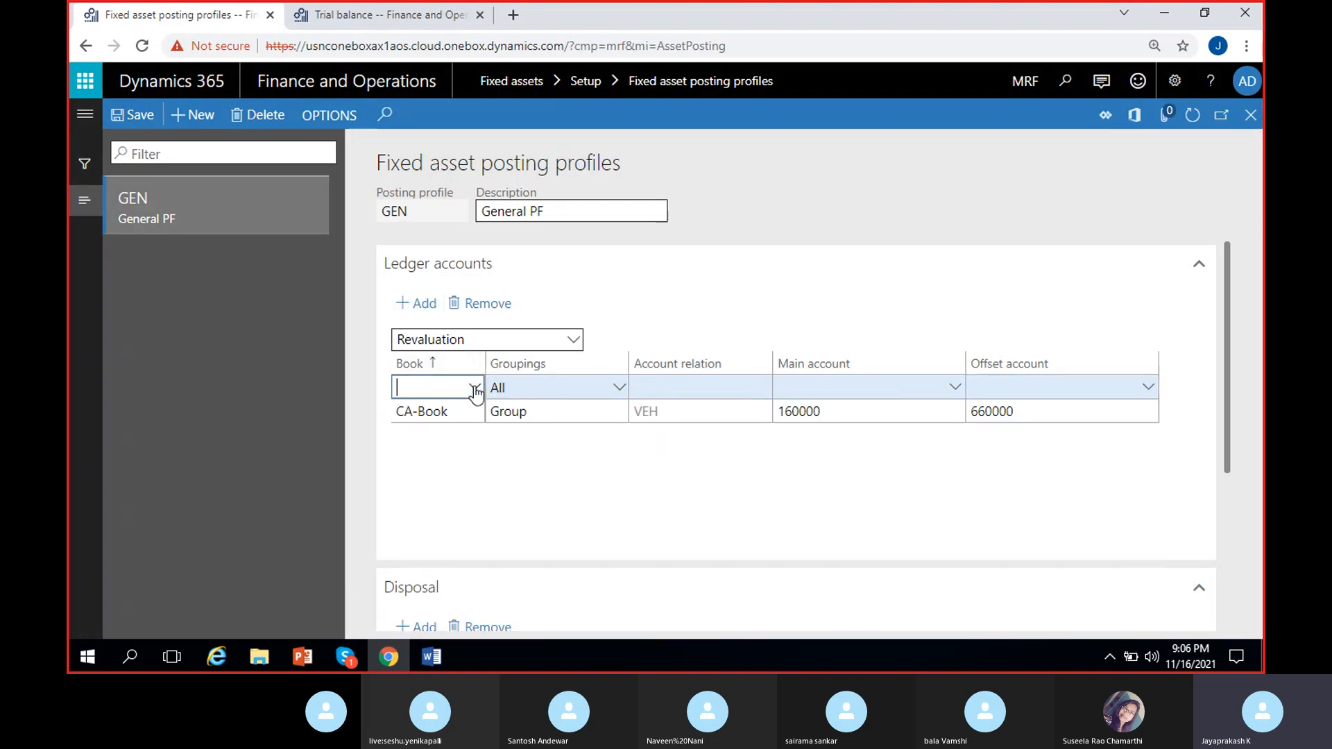
left_click(473, 388)
left_click(432, 464)
left_click(620, 389)
left_click(539, 435)
left_click(763, 390)
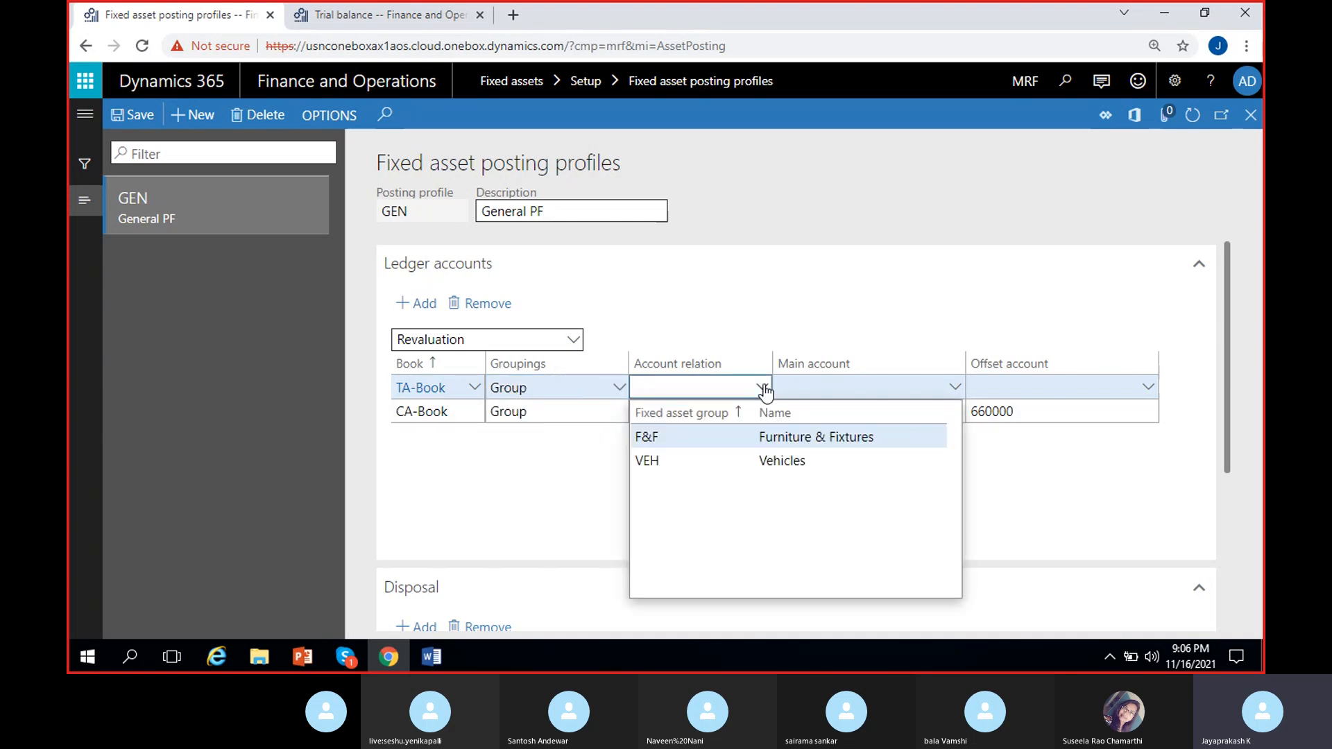
left_click(693, 462)
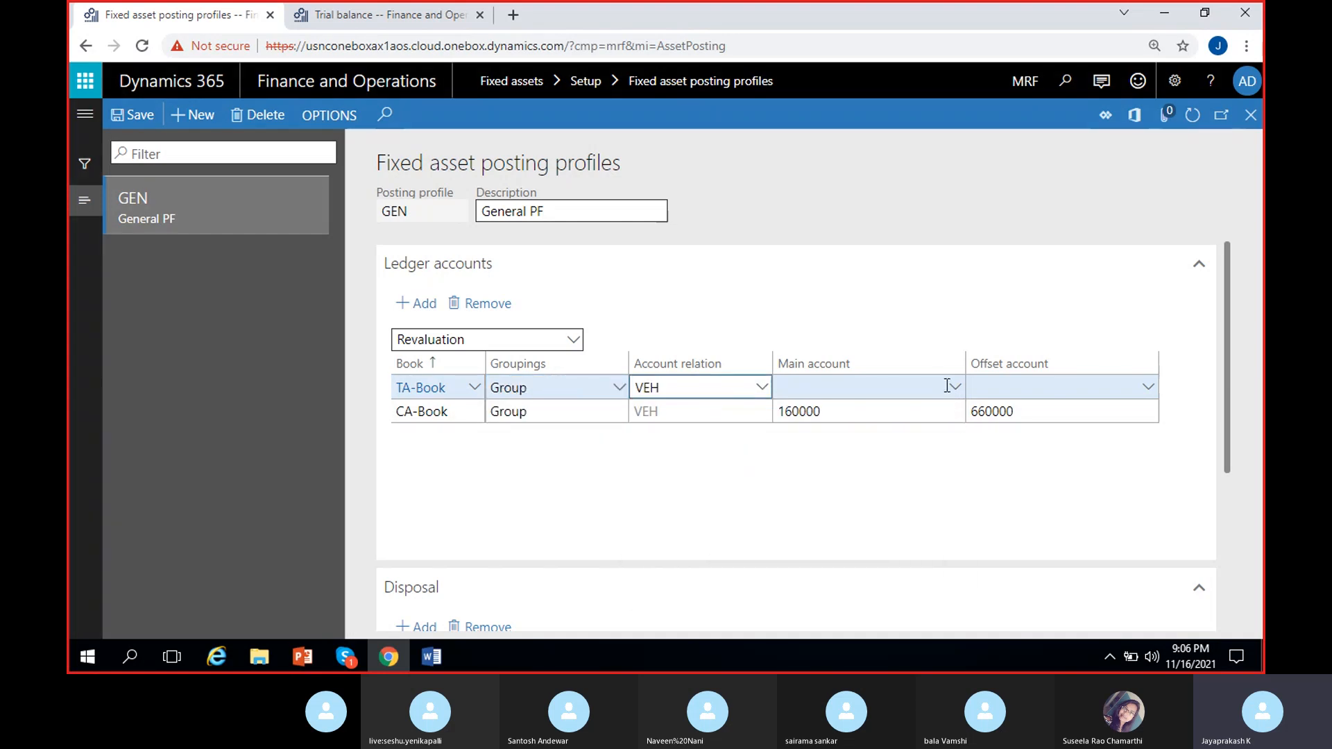
Set the TA-Book revaluation line's main account to 160000 and its offset account to 660000
left_click(888, 391)
type("160000")
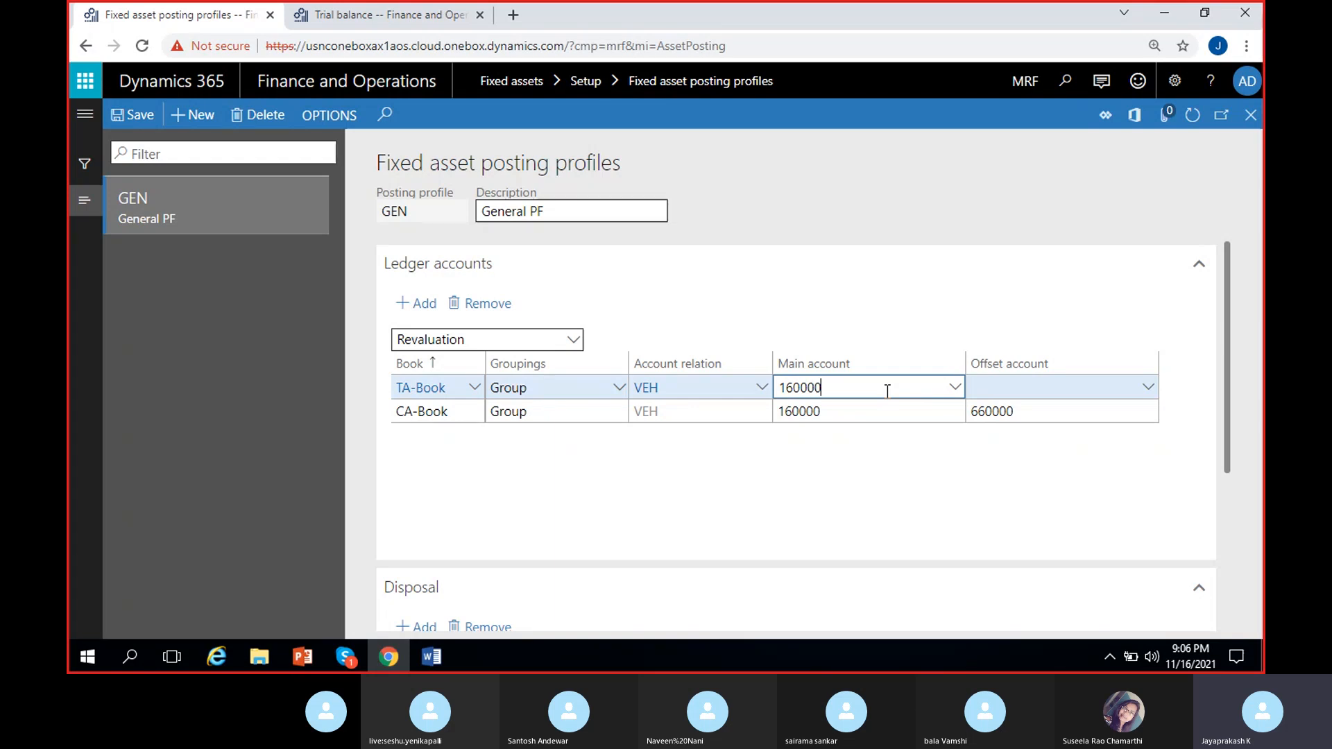
left_click(1000, 387)
type("6600")
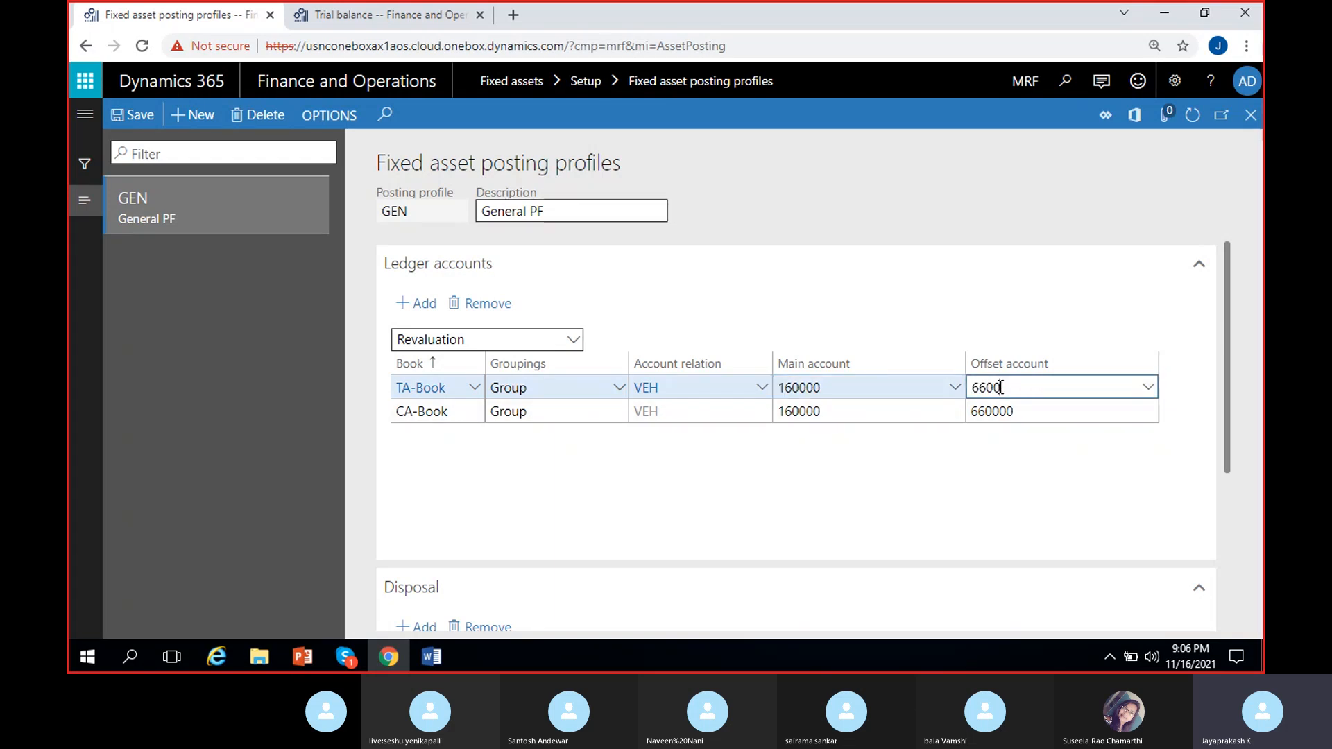
type("0")
left_click(667, 528)
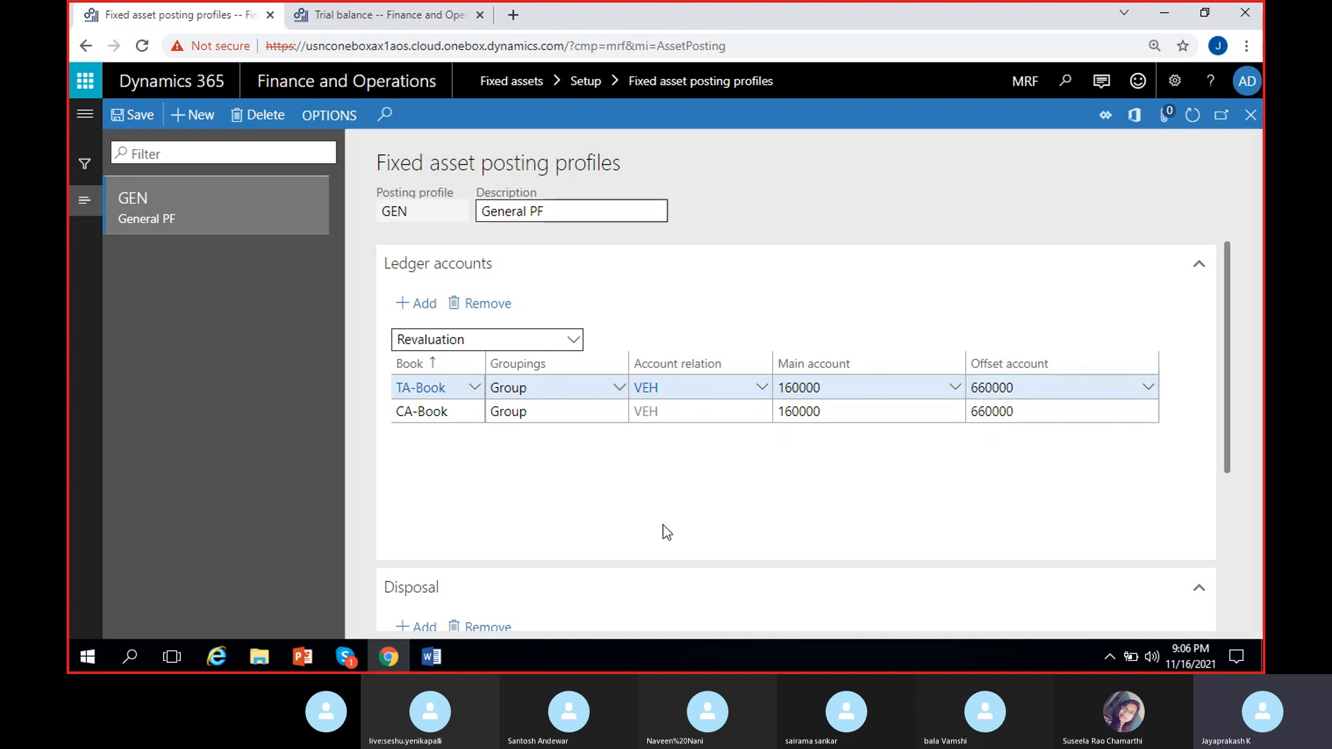
Switch the ledger accounts to Write up adjustment and add a CA-Book line with the grouping Group and account relation VEH
left_click(568, 338)
left_click(479, 476)
left_click(416, 303)
left_click(474, 389)
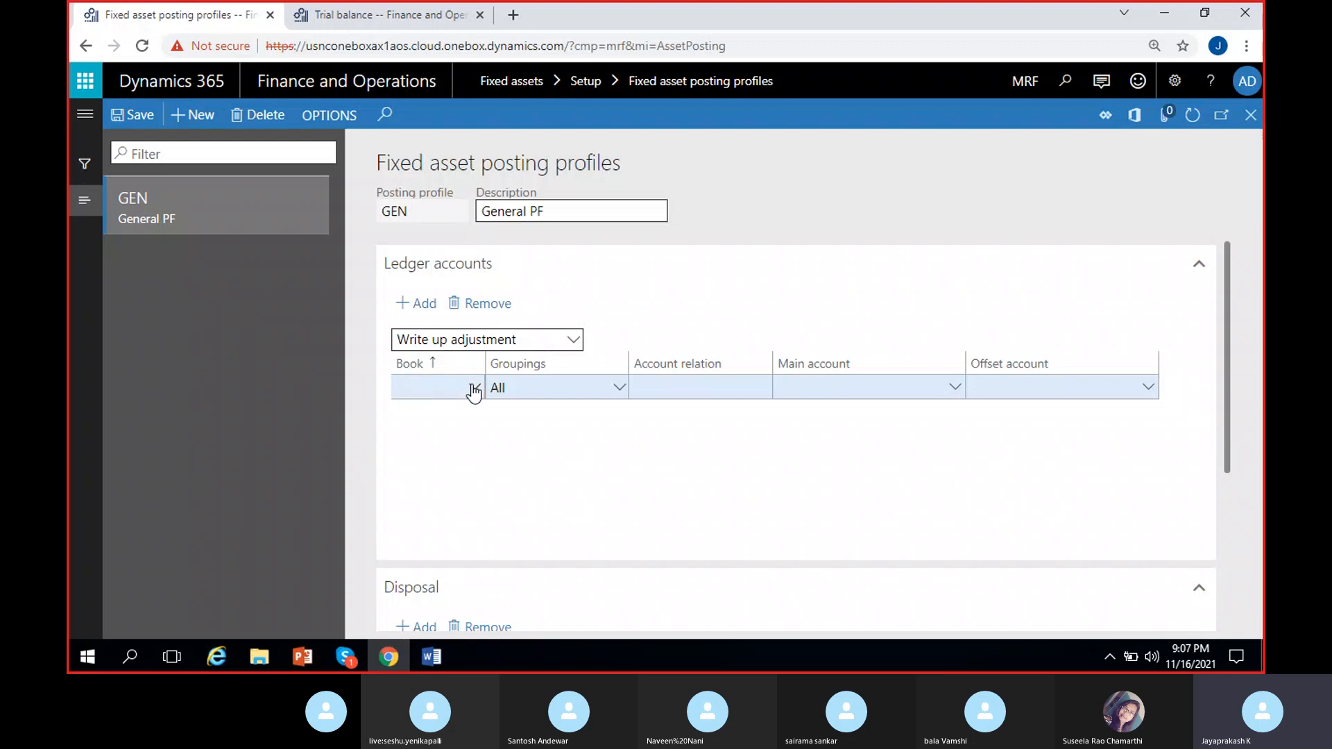
left_click(444, 437)
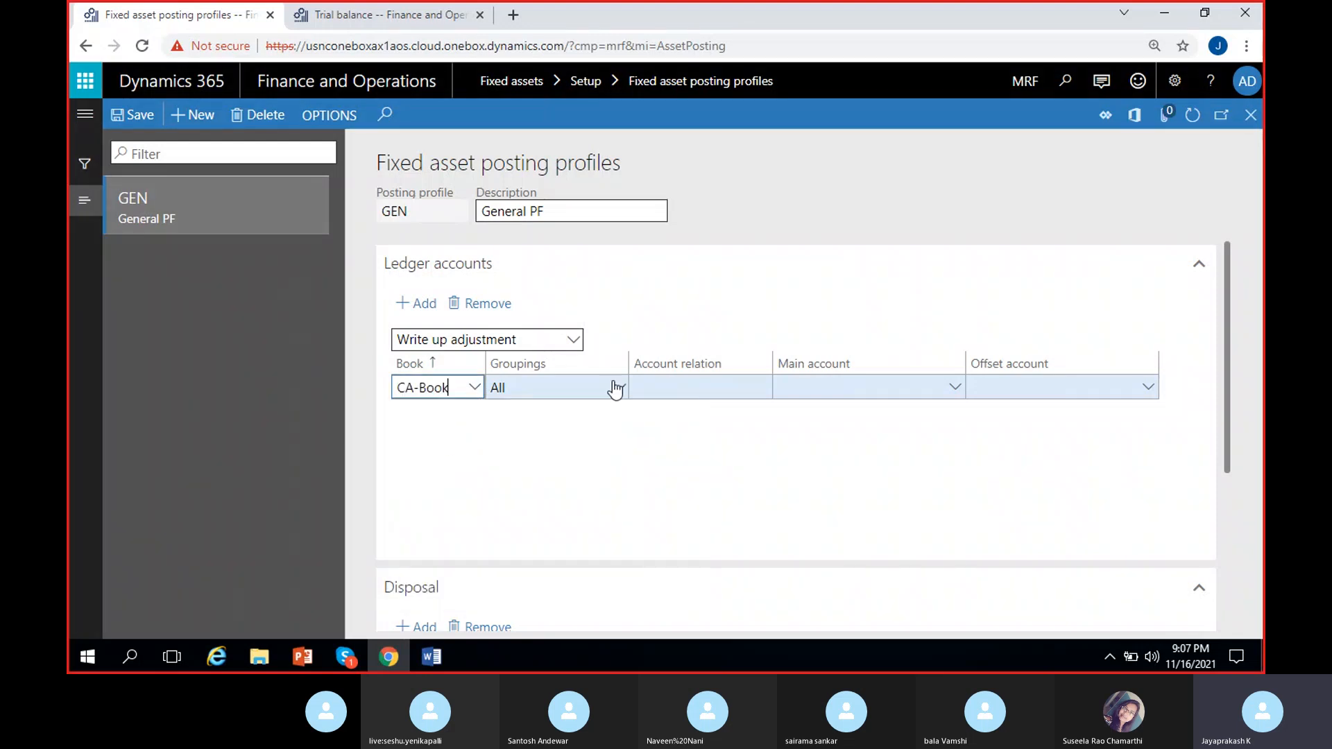
left_click(618, 386)
left_click(544, 436)
left_click(759, 389)
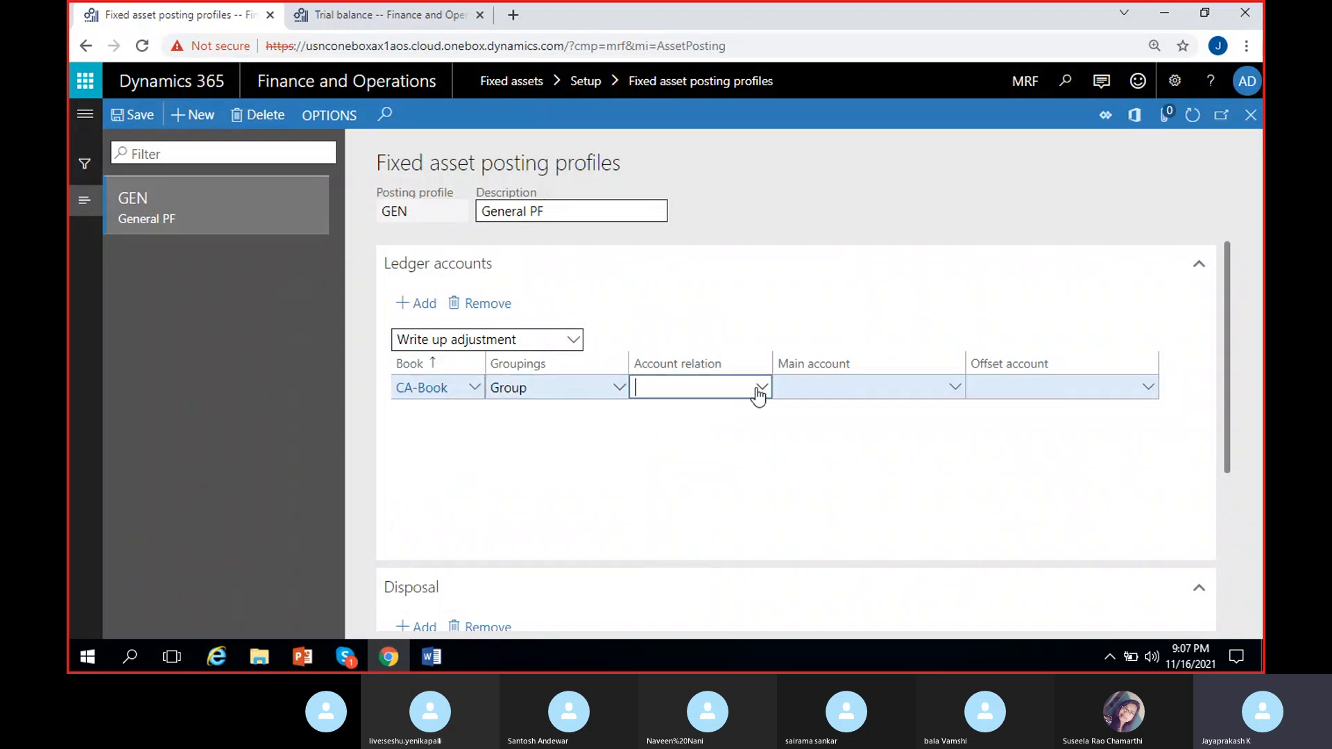
left_click(677, 459)
Set the CA-Book write up line's main account to 160000 and its offset account to 670000, Write up / Write down reserve
left_click(827, 389)
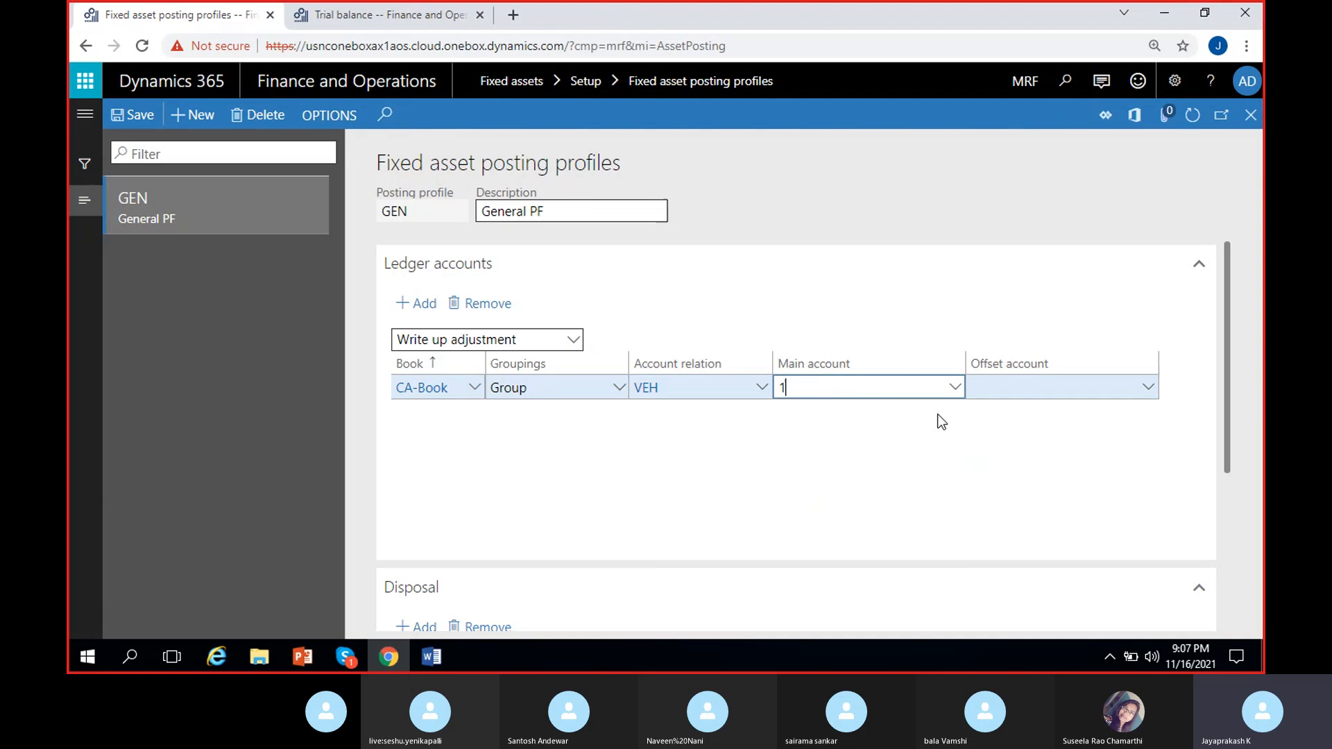
left_click(954, 387)
left_click(442, 437)
left_click(1156, 392)
left_click(1148, 389)
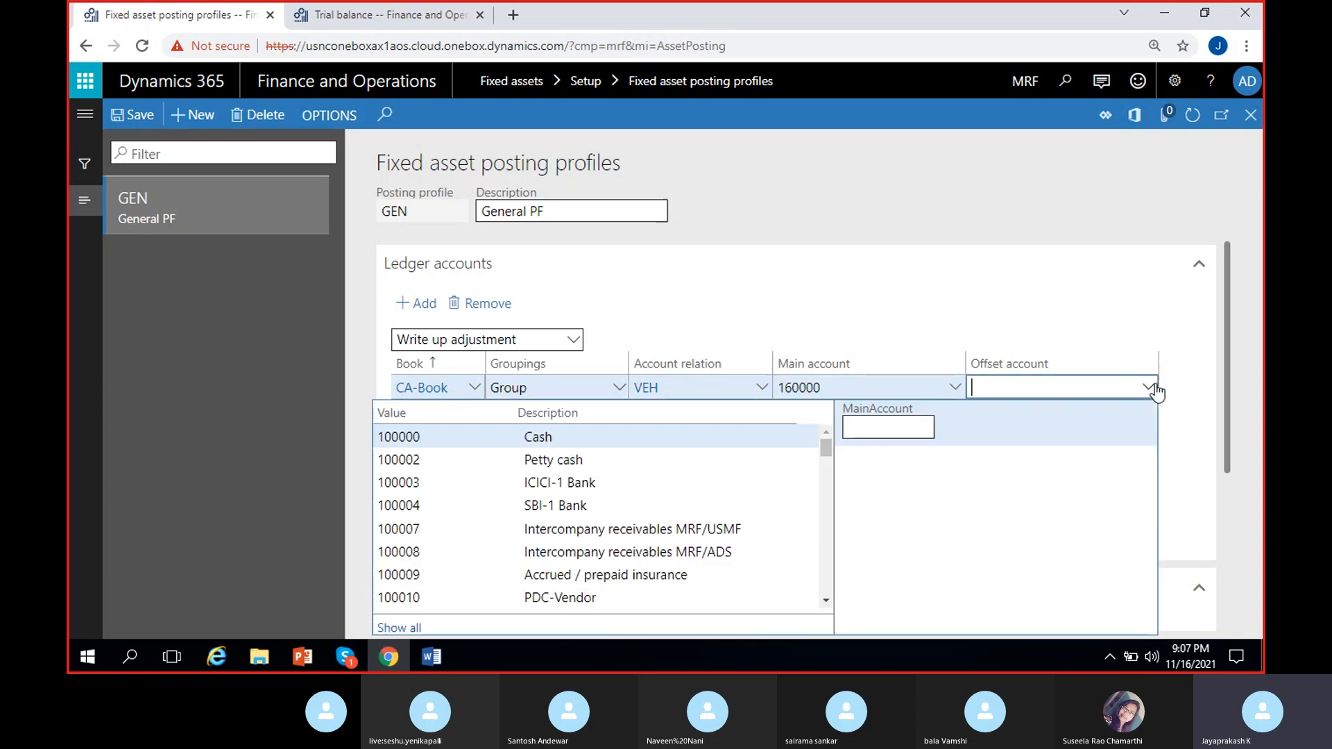
type("67")
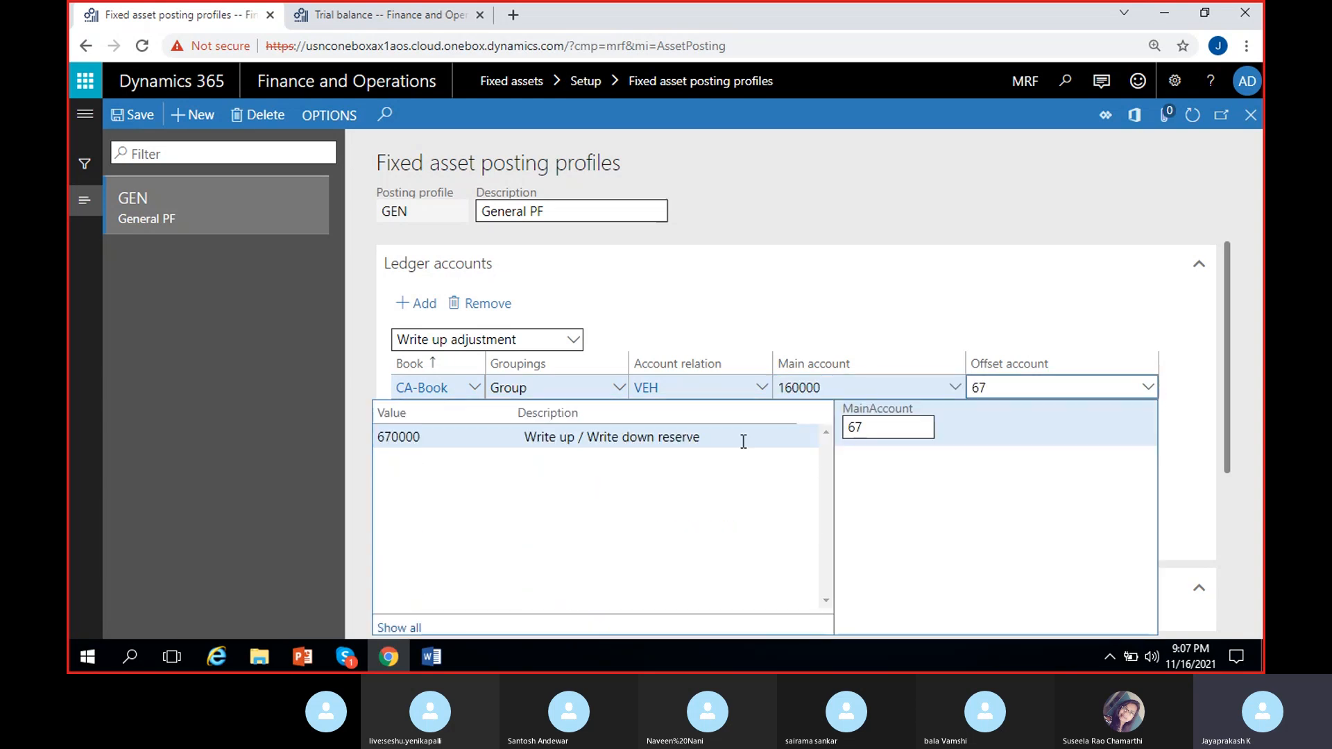
left_click(641, 439)
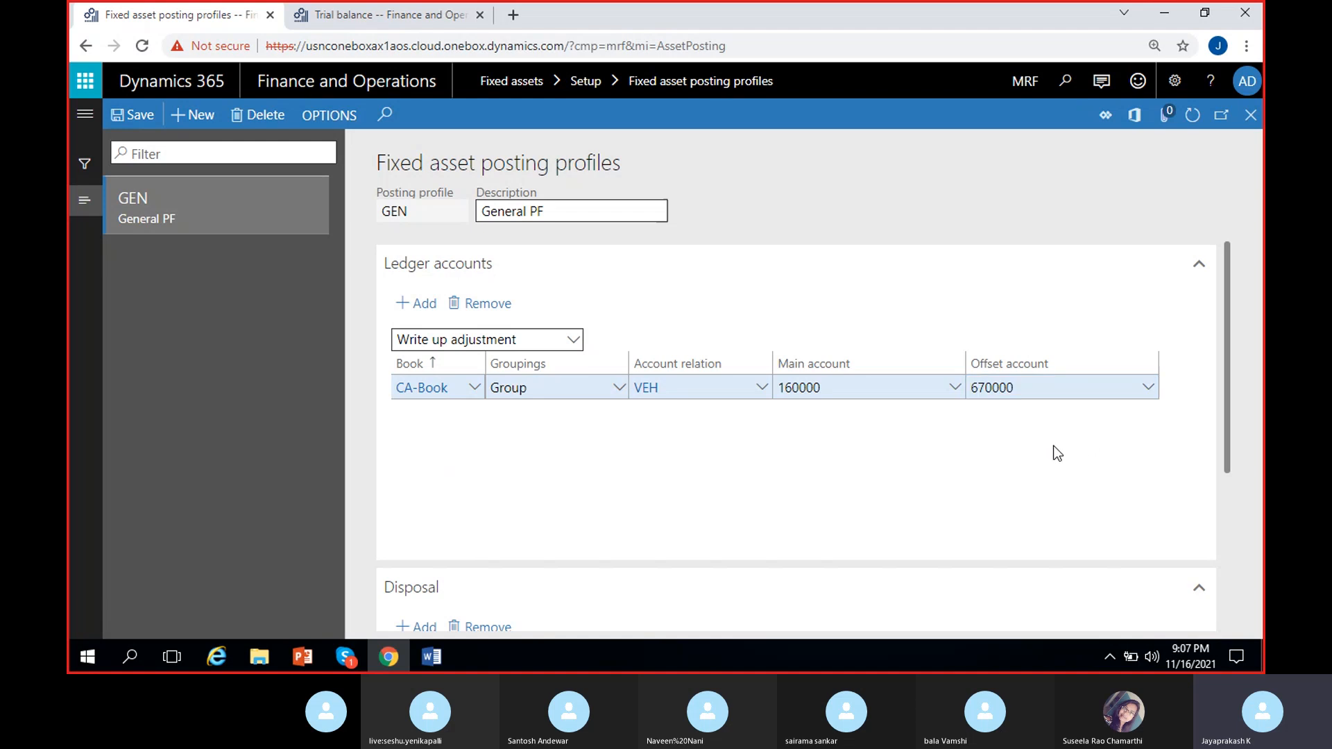
Add a TA-Book line to the write up adjustment accounts with the grouping Group and account relation VEH
left_click(416, 303)
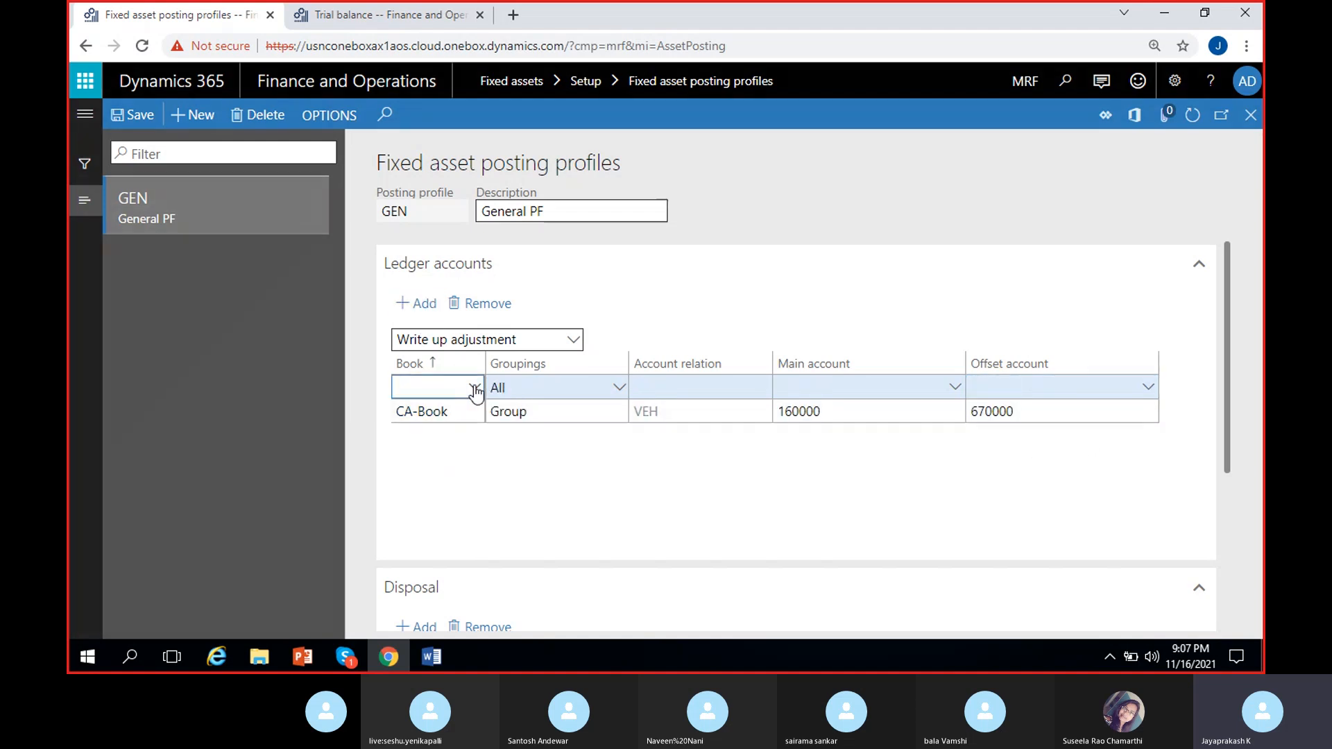
left_click(474, 387)
left_click(424, 461)
left_click(618, 388)
left_click(541, 435)
left_click(761, 387)
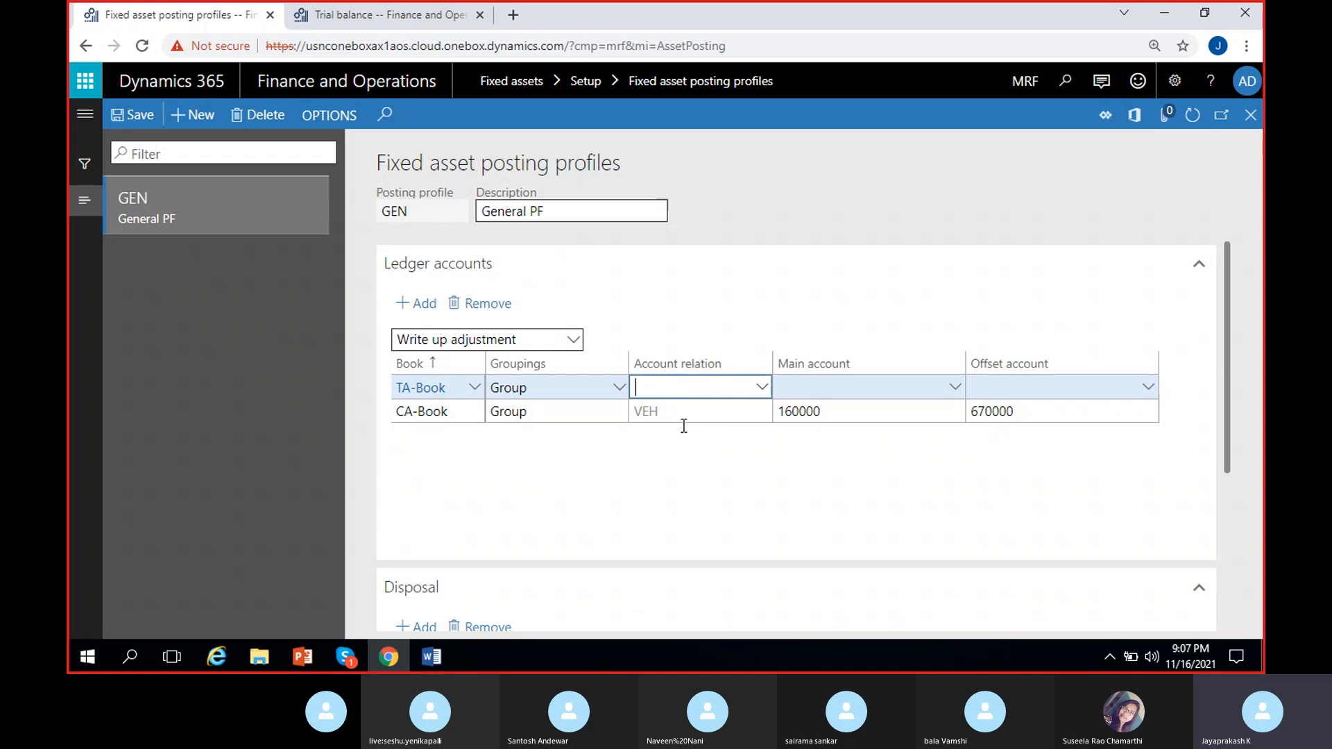
left_click(780, 458)
Set the TA-Book write up line's main account to 160000 and its offset account to 670000
left_click(868, 389)
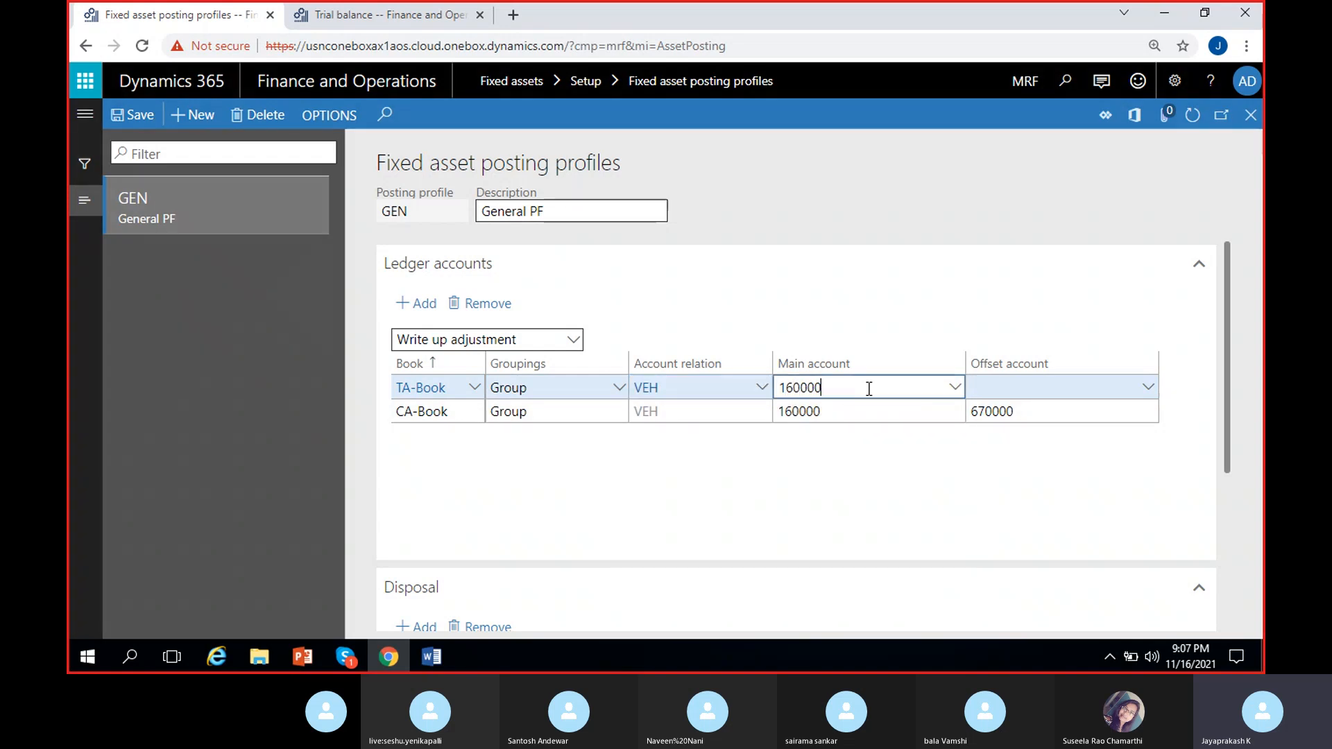
left_click(1023, 389)
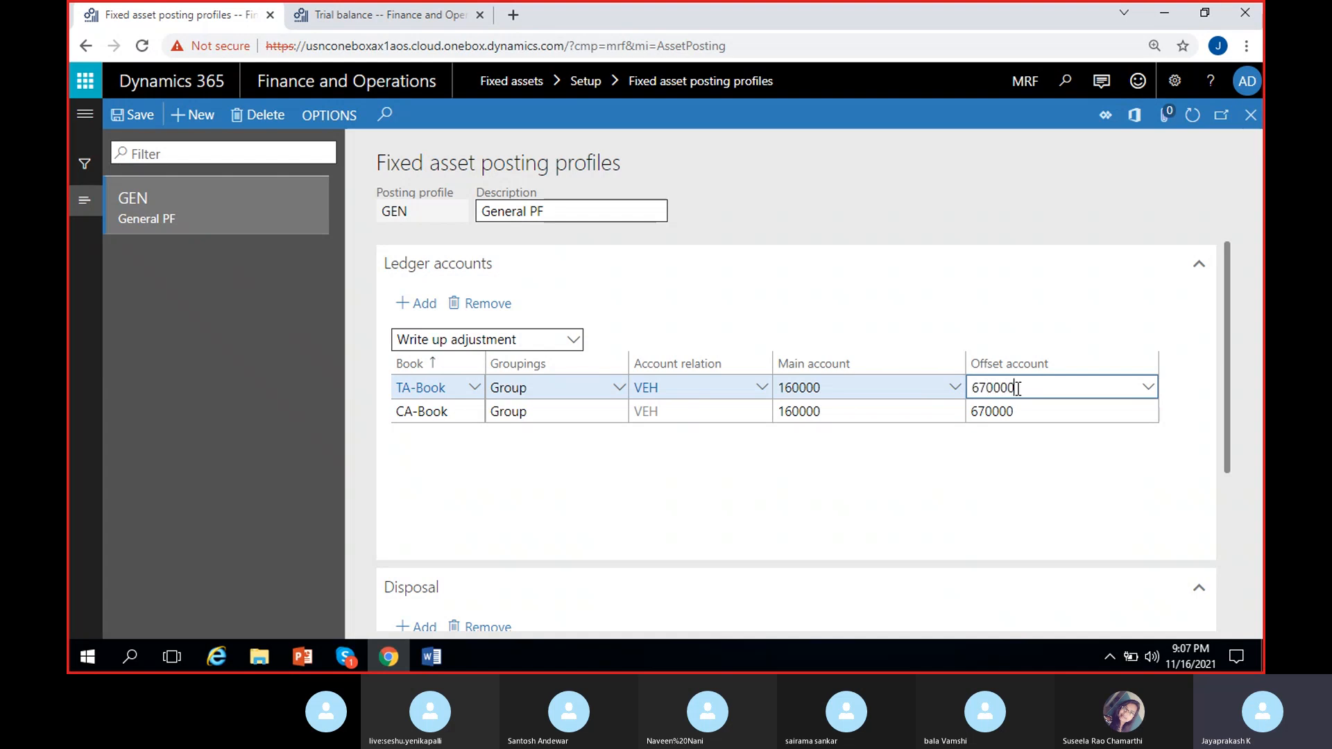
left_click(655, 492)
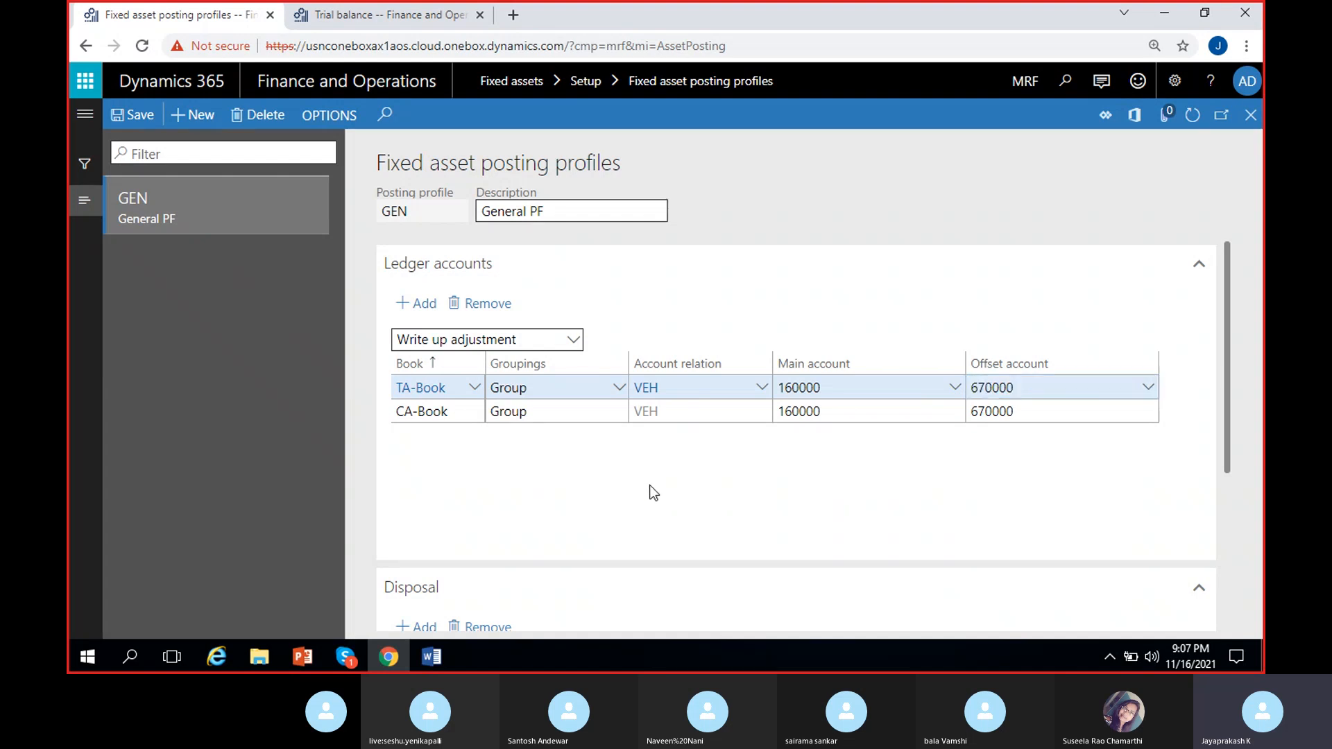
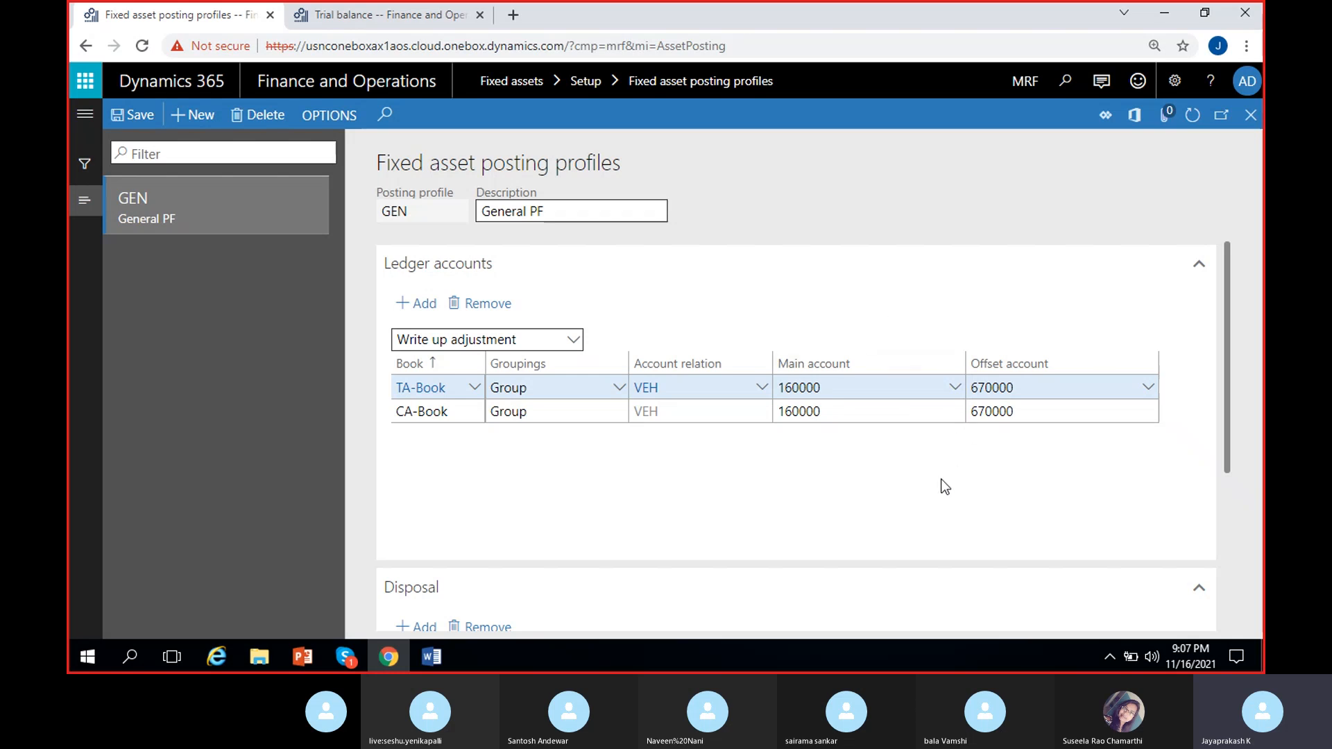
Switch the ledger accounts to Write down adjustment and add a TA-Book line with the grouping Group and account relation VEH
left_click(417, 304)
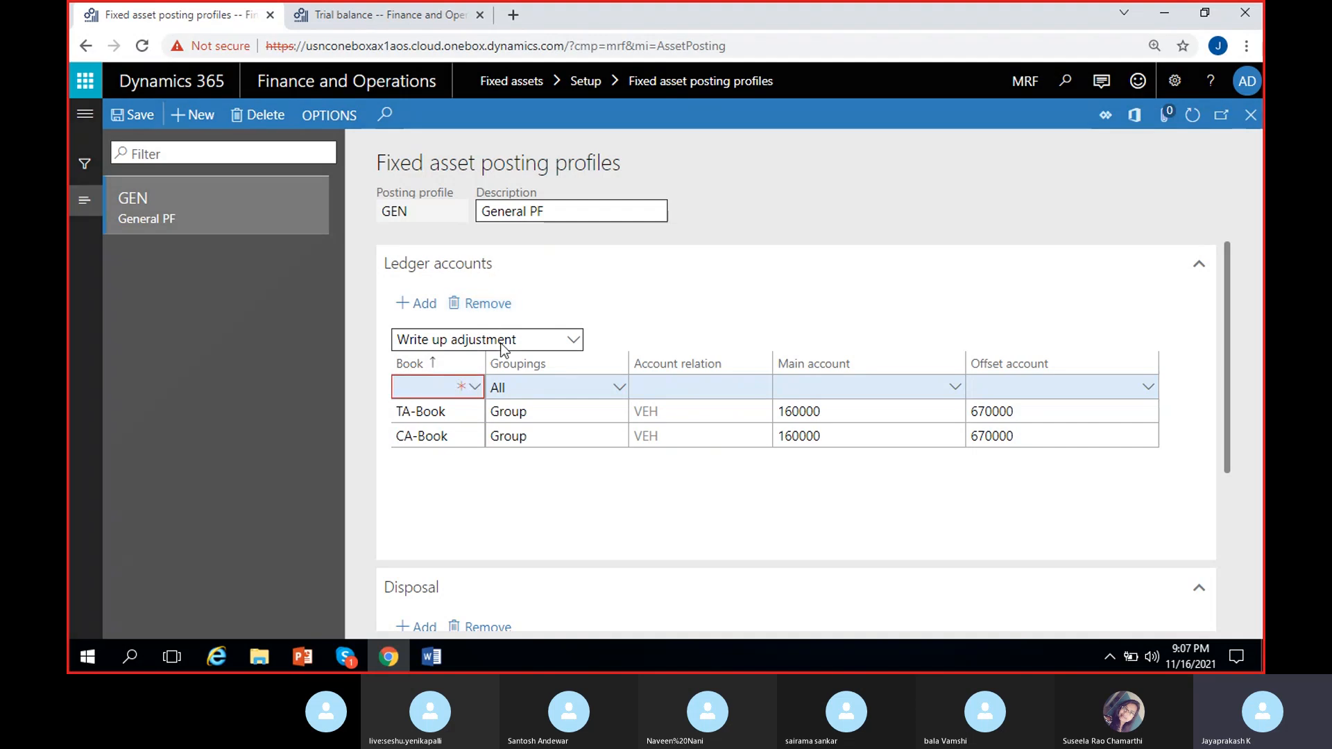
left_click(573, 340)
left_click(451, 500)
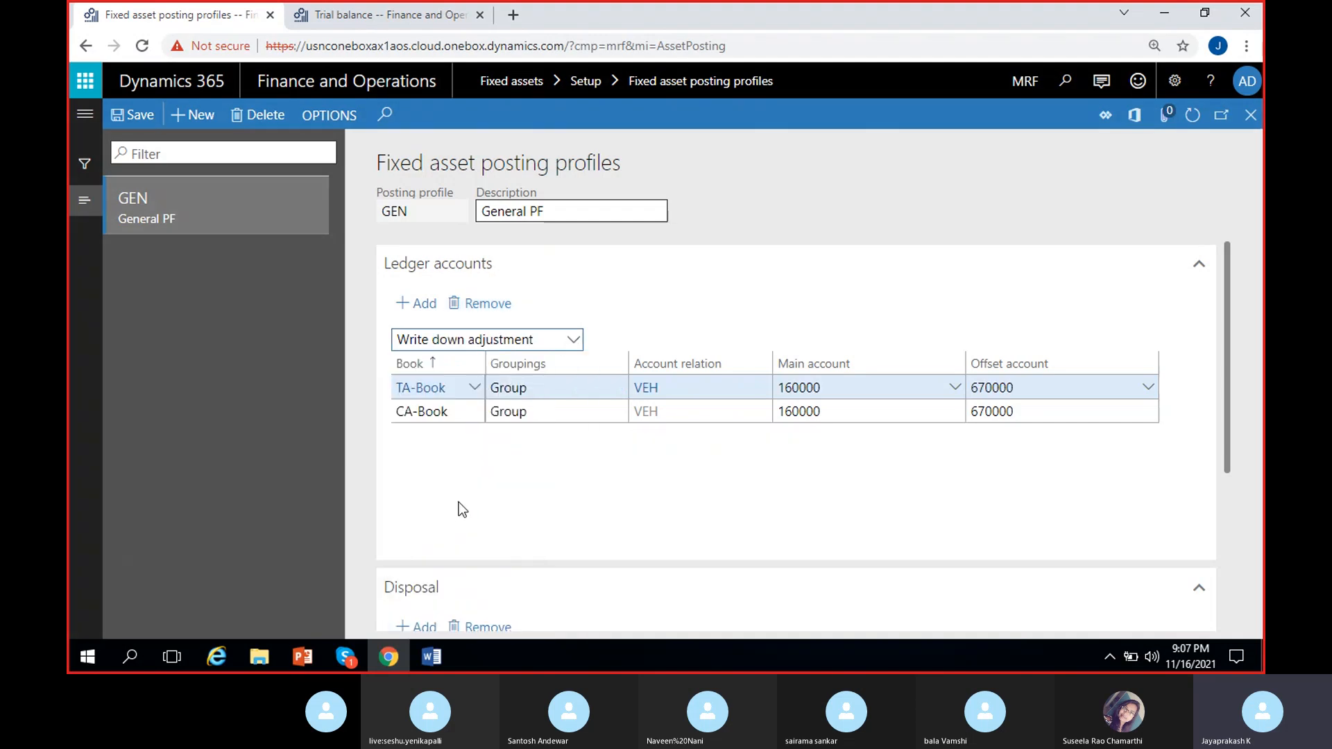
left_click(420, 314)
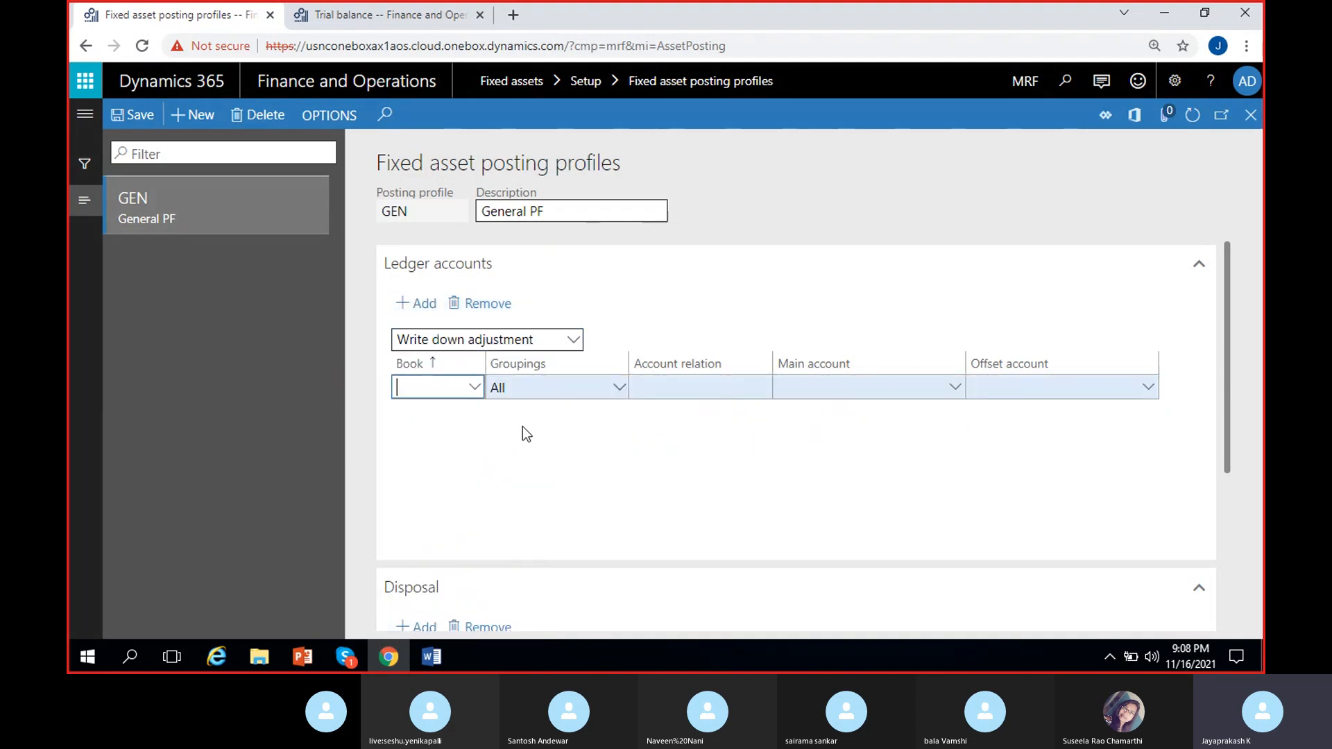
left_click(475, 387)
left_click(420, 462)
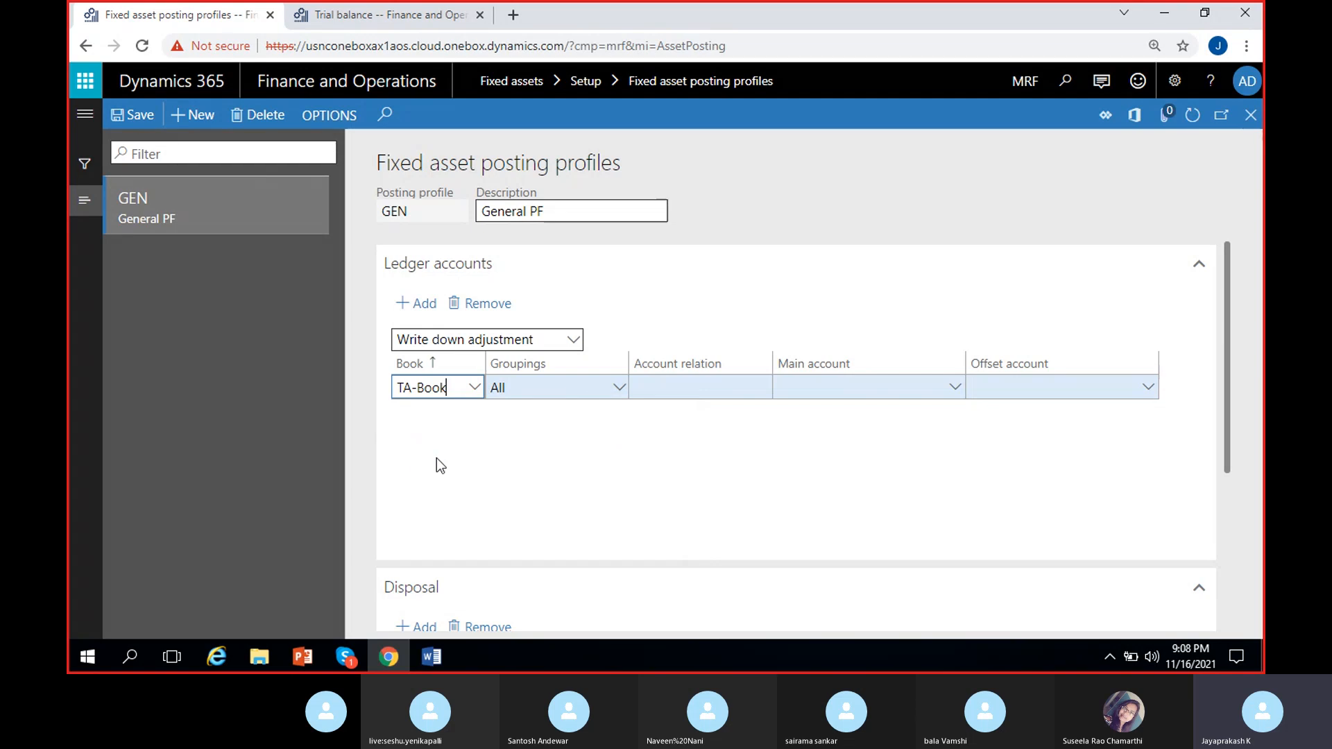
left_click(612, 389)
left_click(538, 433)
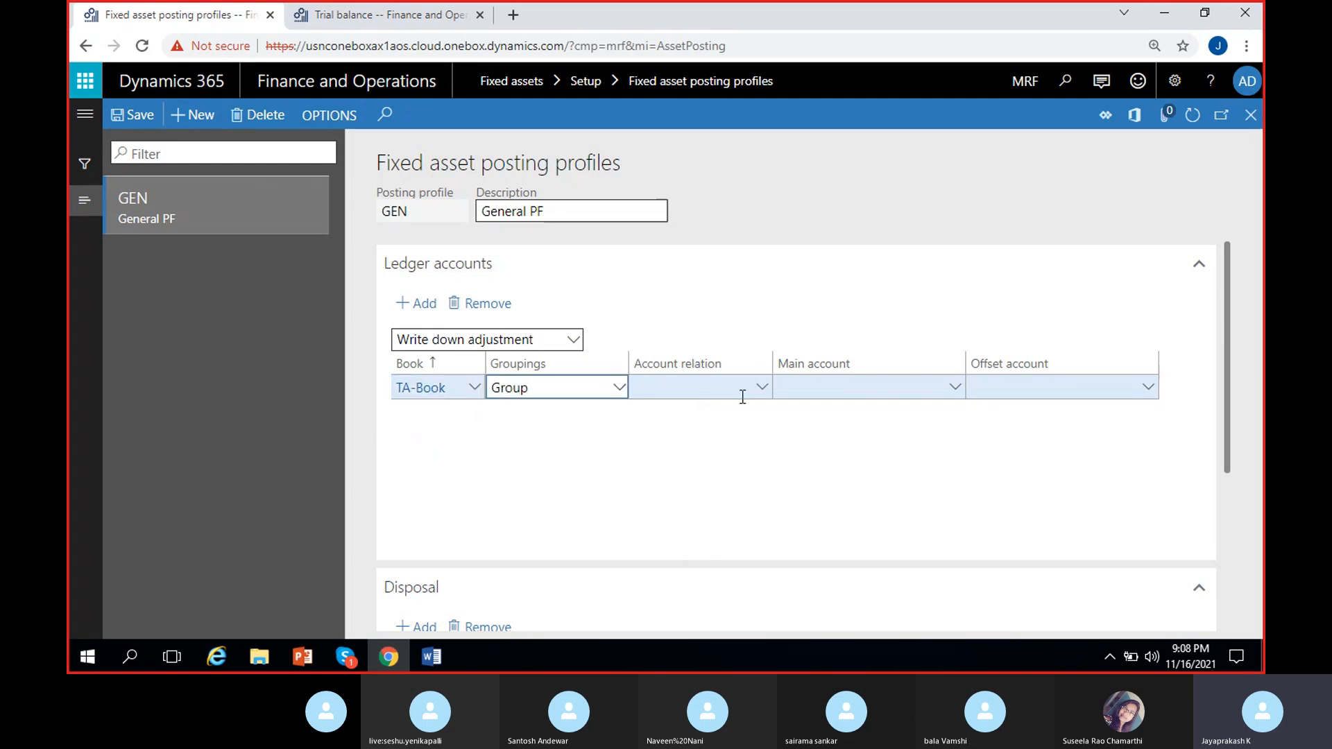
left_click(761, 390)
left_click(694, 461)
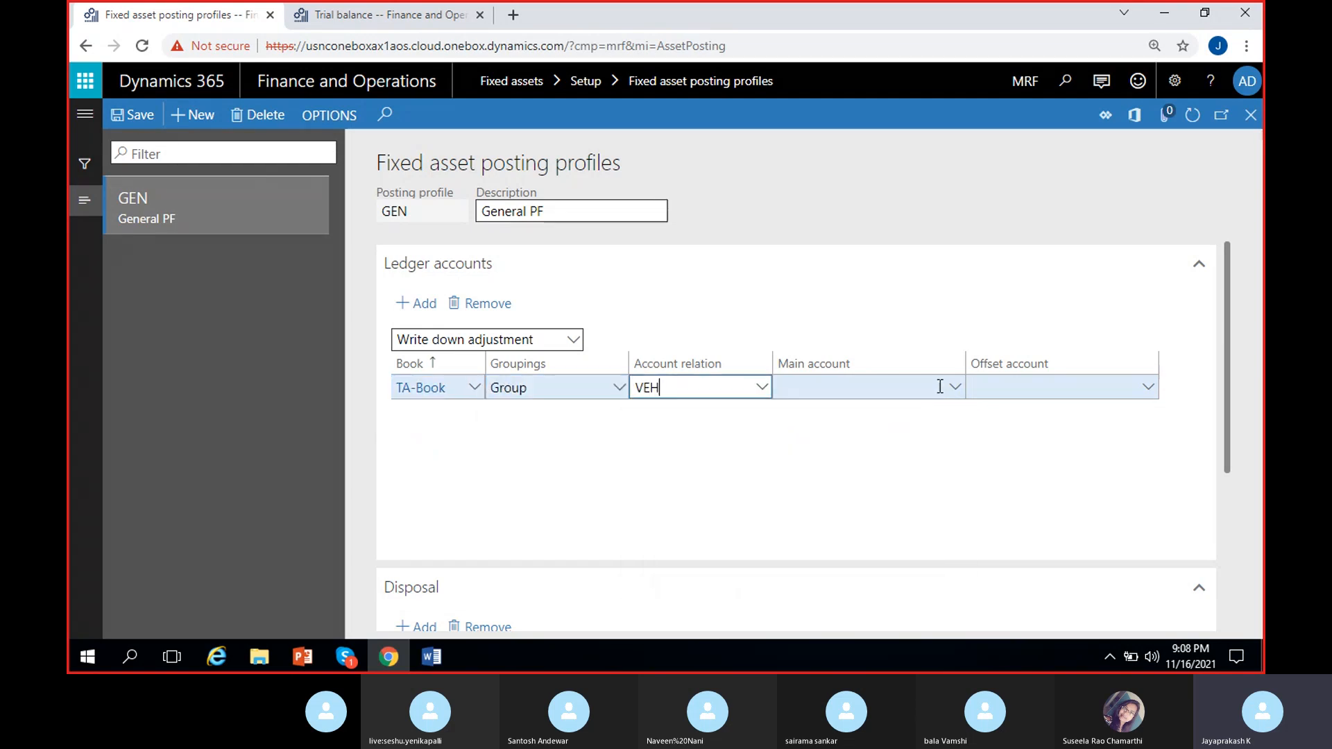
Set the TA-Book write down line's main account to 160000 and its offset account to 670000, the write up / write down reserve
left_click(957, 388)
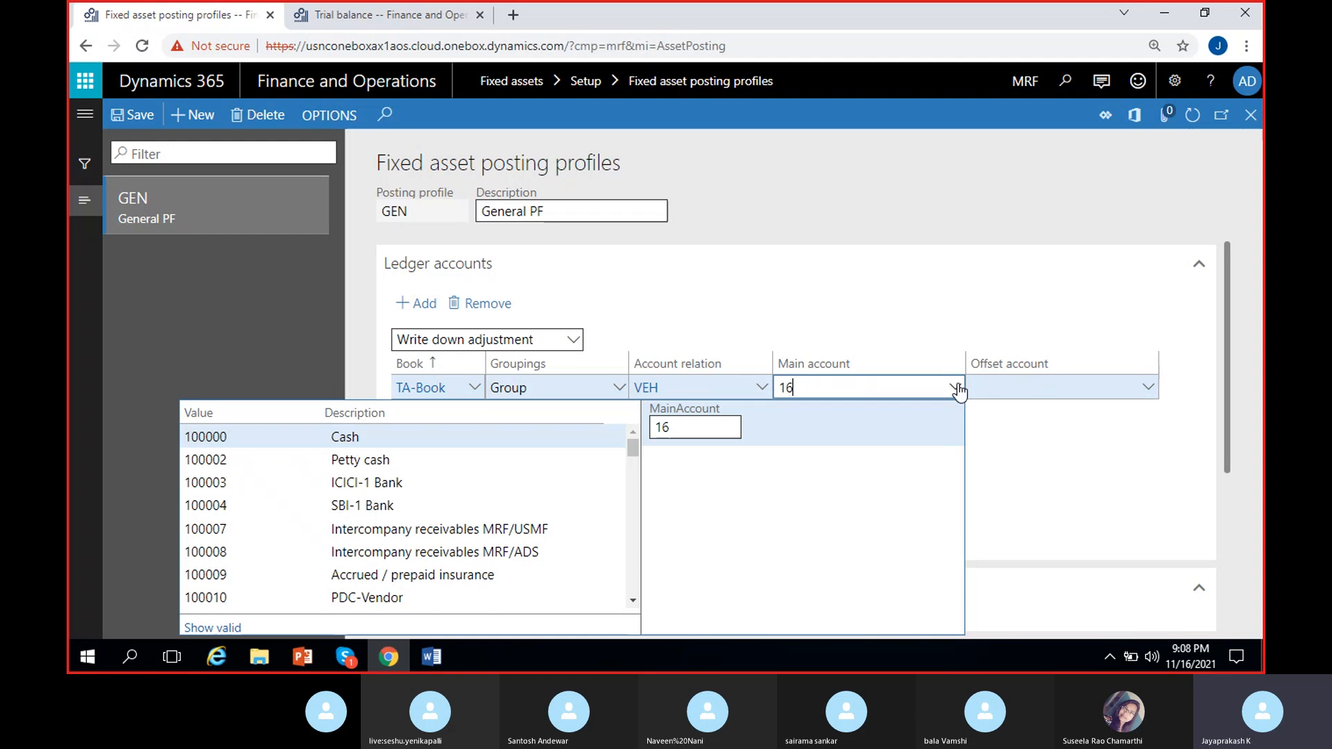
type("16")
left_click(476, 439)
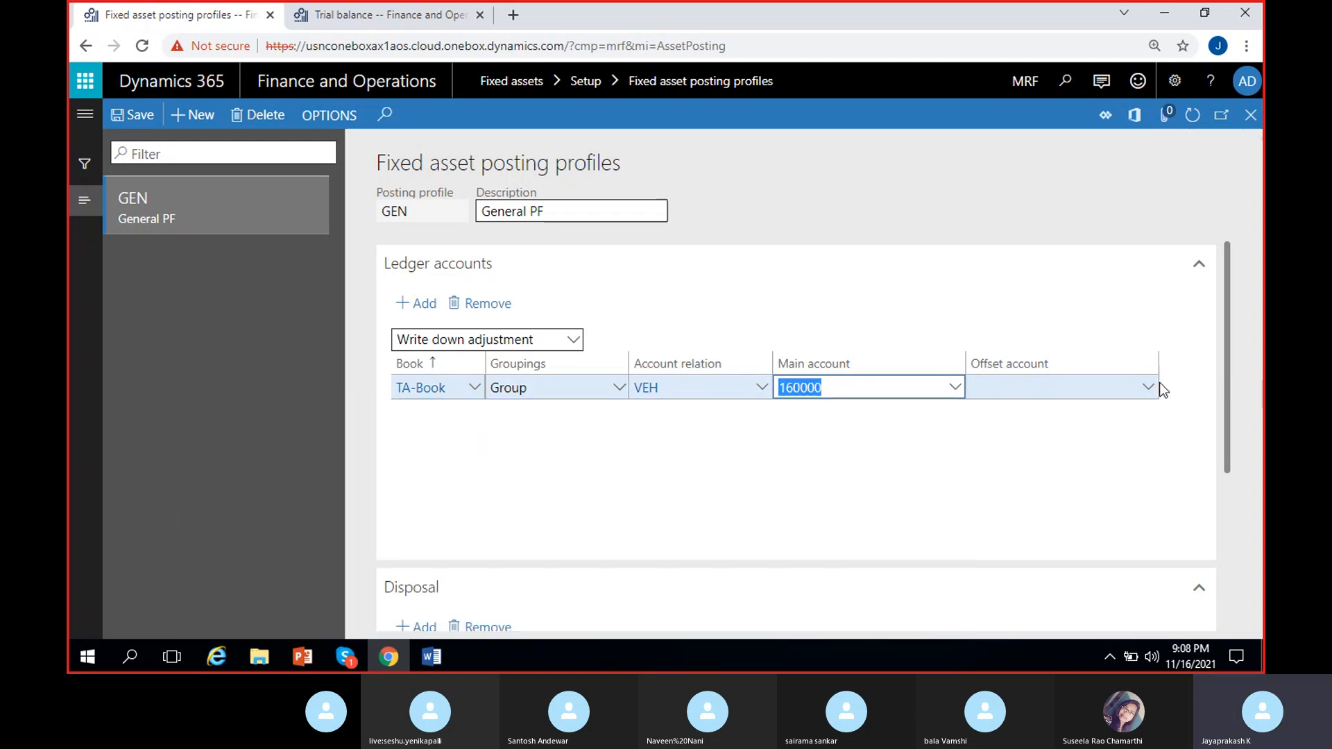
left_click(1154, 389)
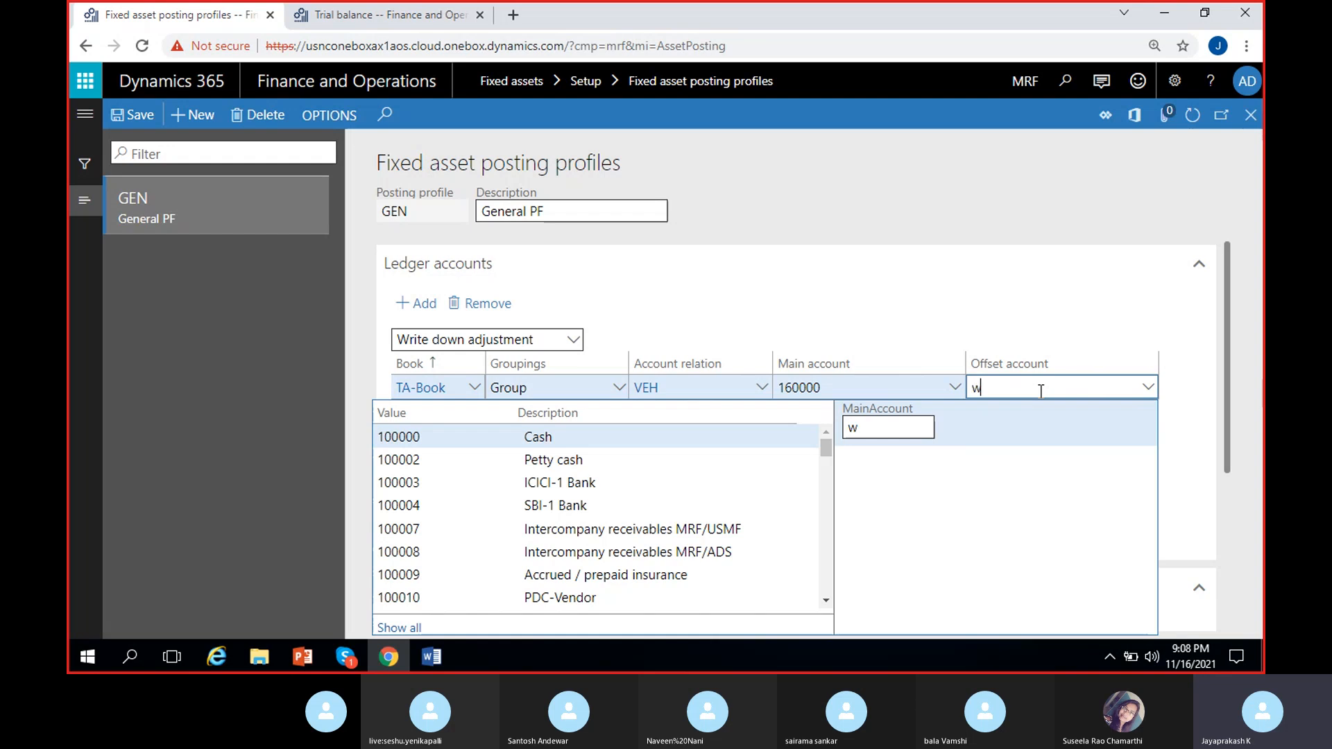
type("wr")
left_click(593, 438)
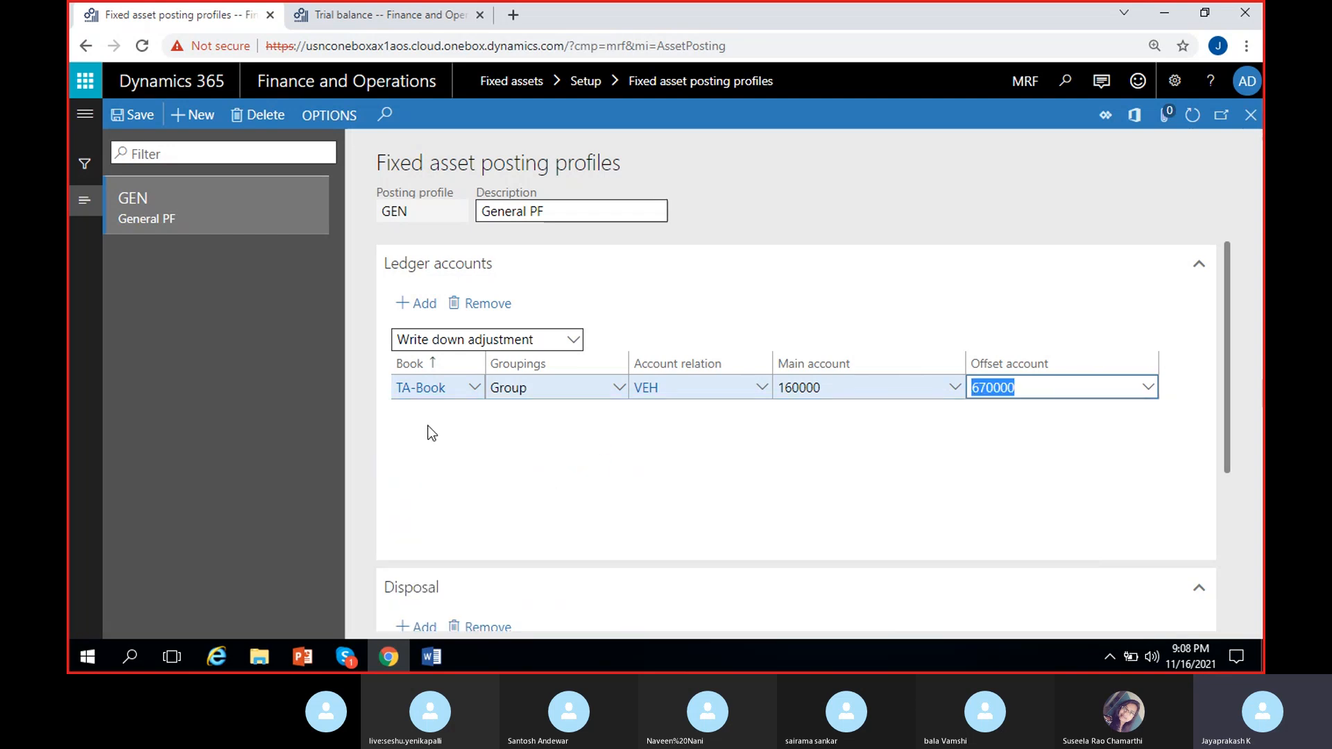
Add a CA-Book line to the write down adjustment accounts with the grouping Group and account relation VEH
left_click(415, 305)
left_click(474, 388)
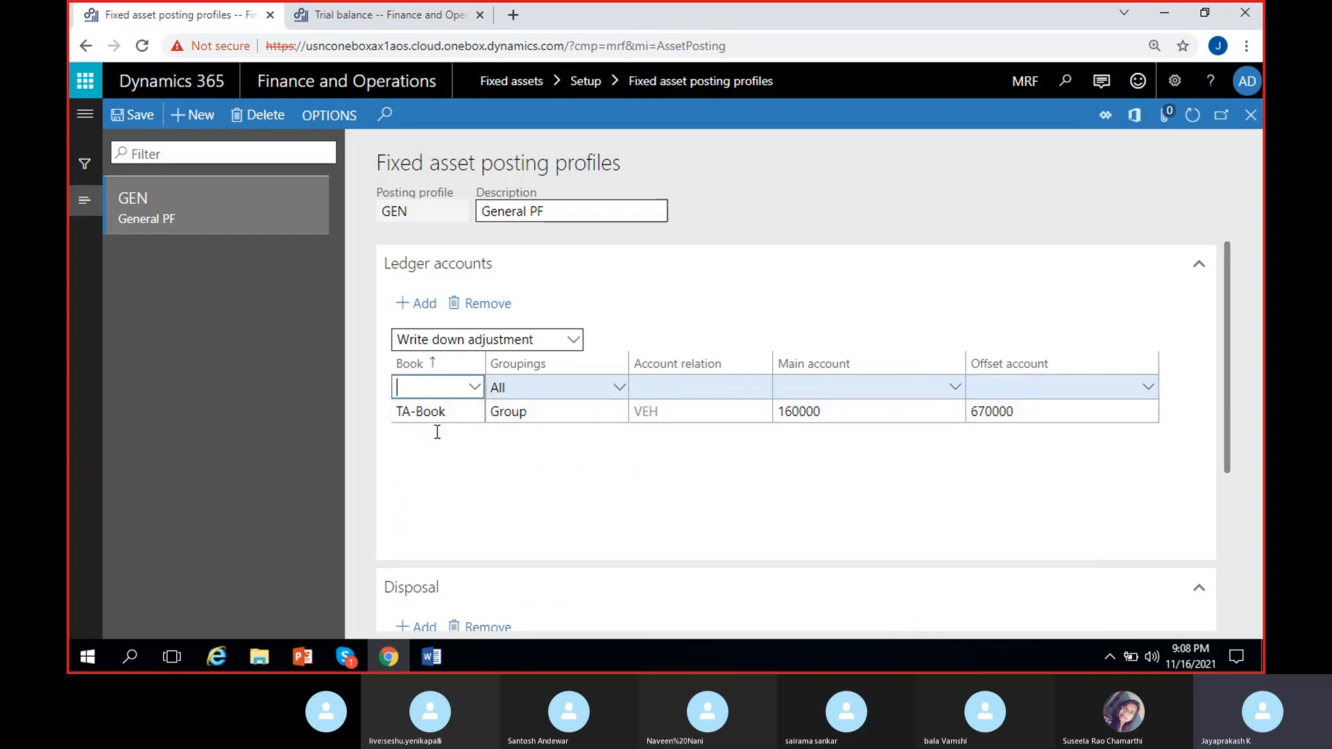
left_click(437, 436)
left_click(618, 388)
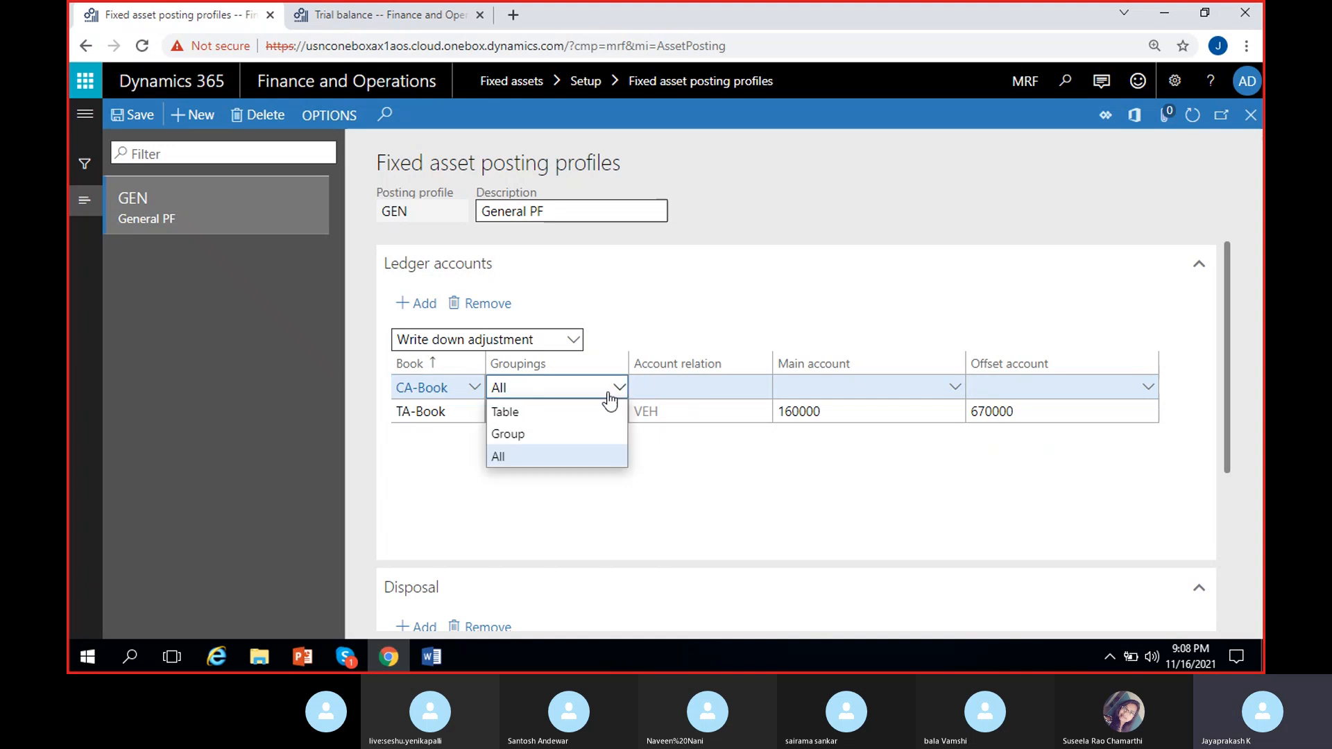
left_click(532, 437)
left_click(762, 388)
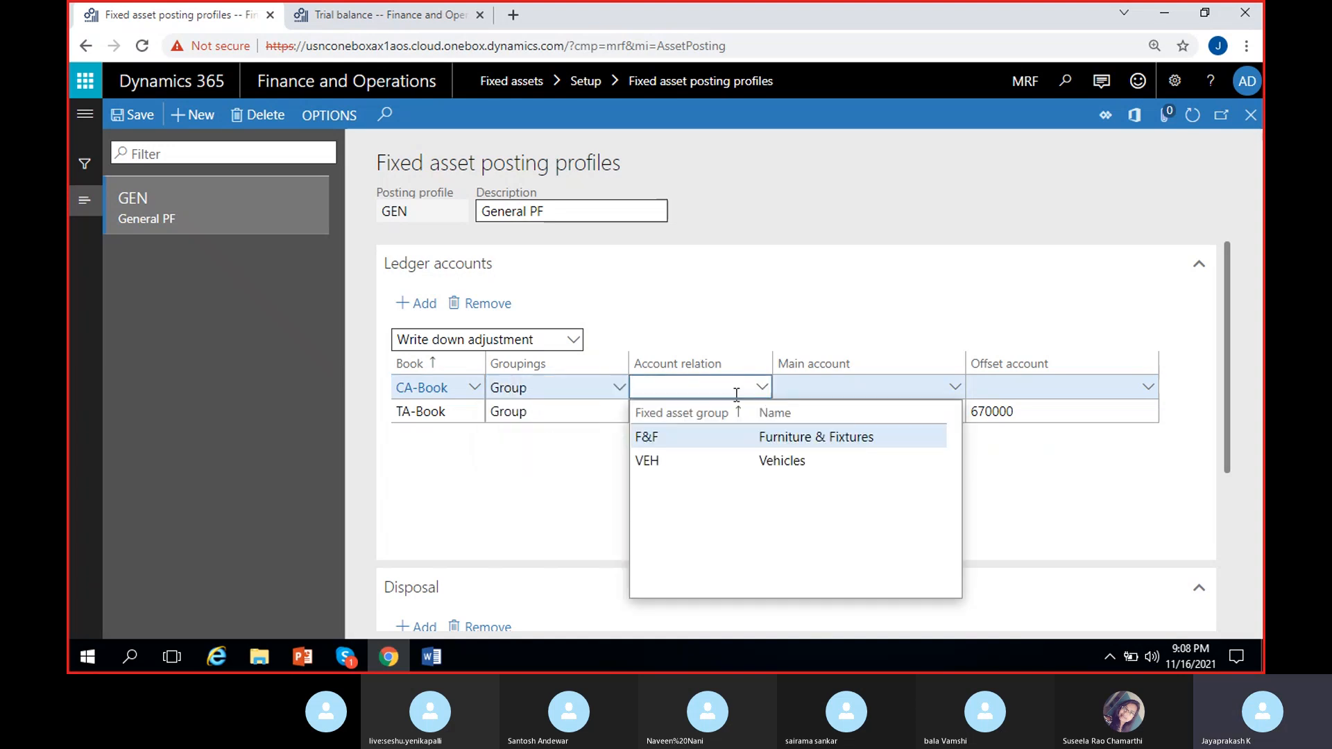
left_click(680, 460)
Set the CA-Book write down line's main account to 160000 and its offset account to 670000
left_click(965, 386)
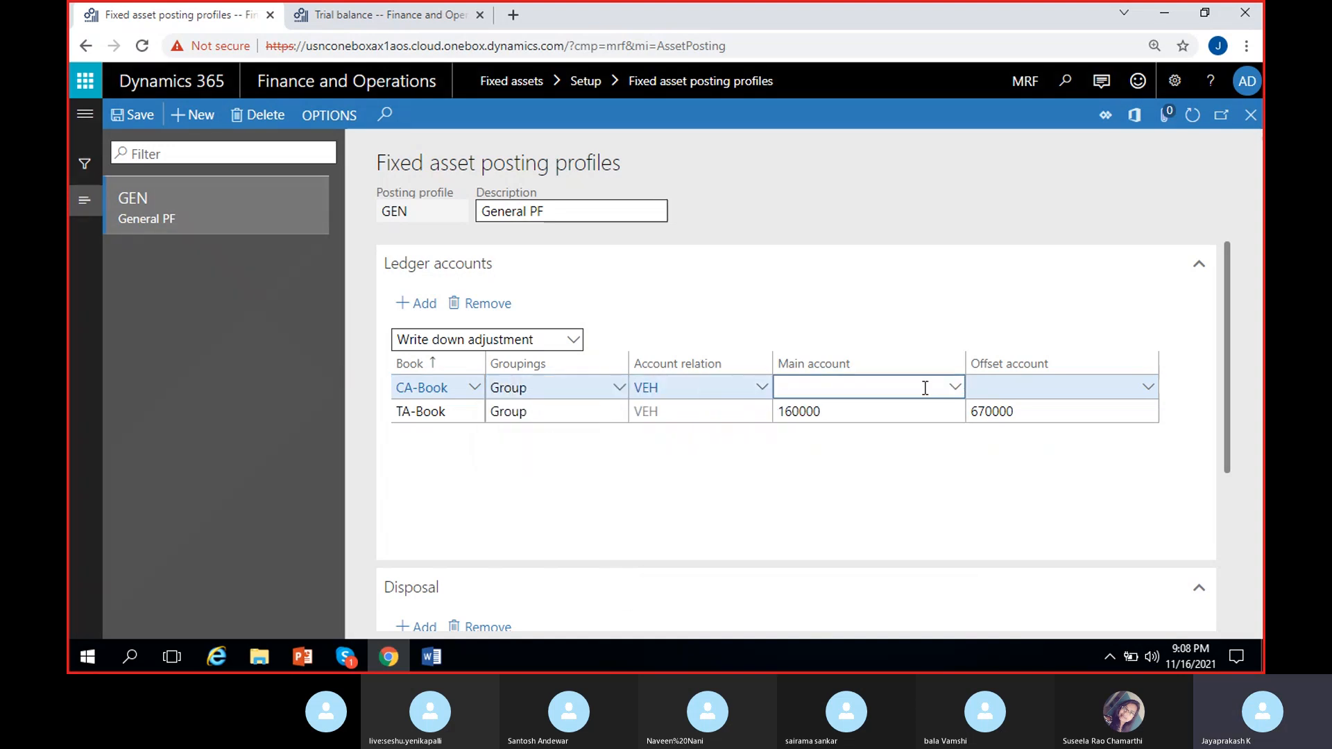
type("160000")
left_click(1009, 395)
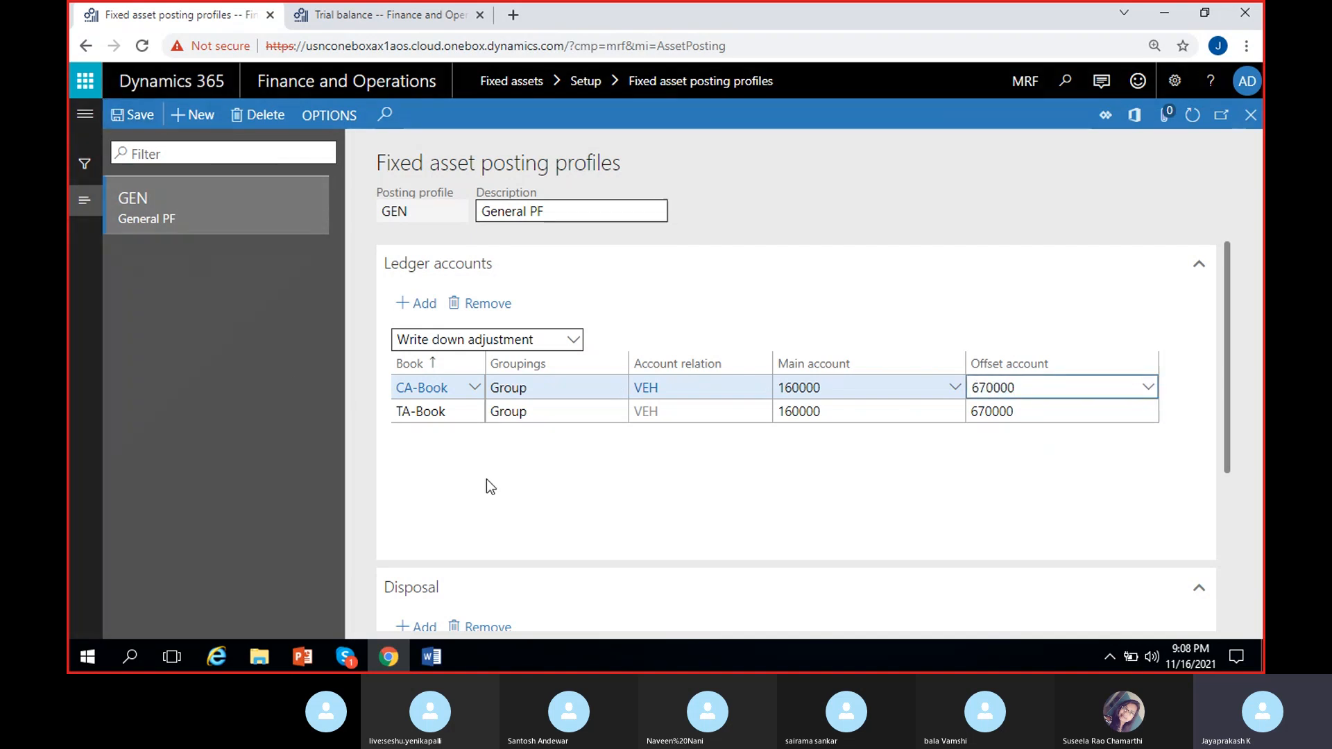
left_click(502, 507)
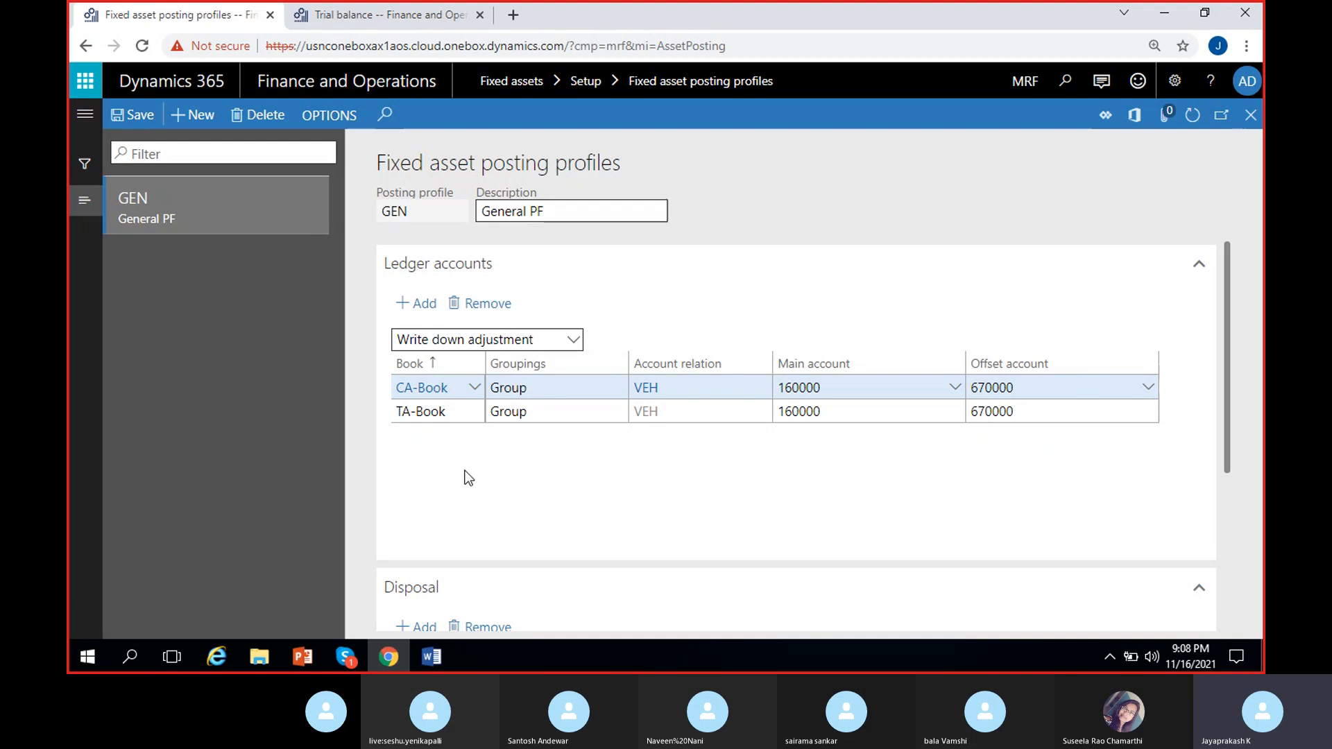
Examine the Disposal section of the GEN posting profile and its available disposal types
scroll(465, 476, "down", 2)
scroll(465, 475, "up", 2)
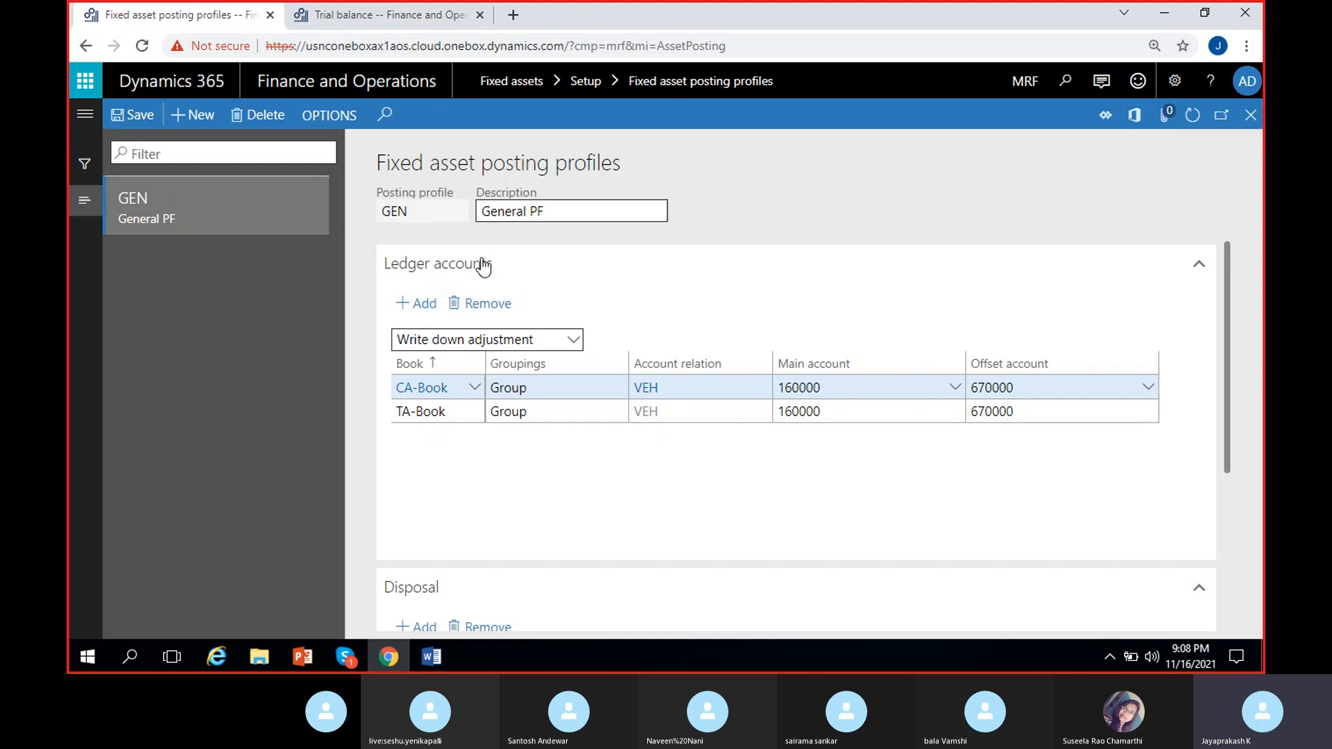
scroll(516, 454, "down", 3)
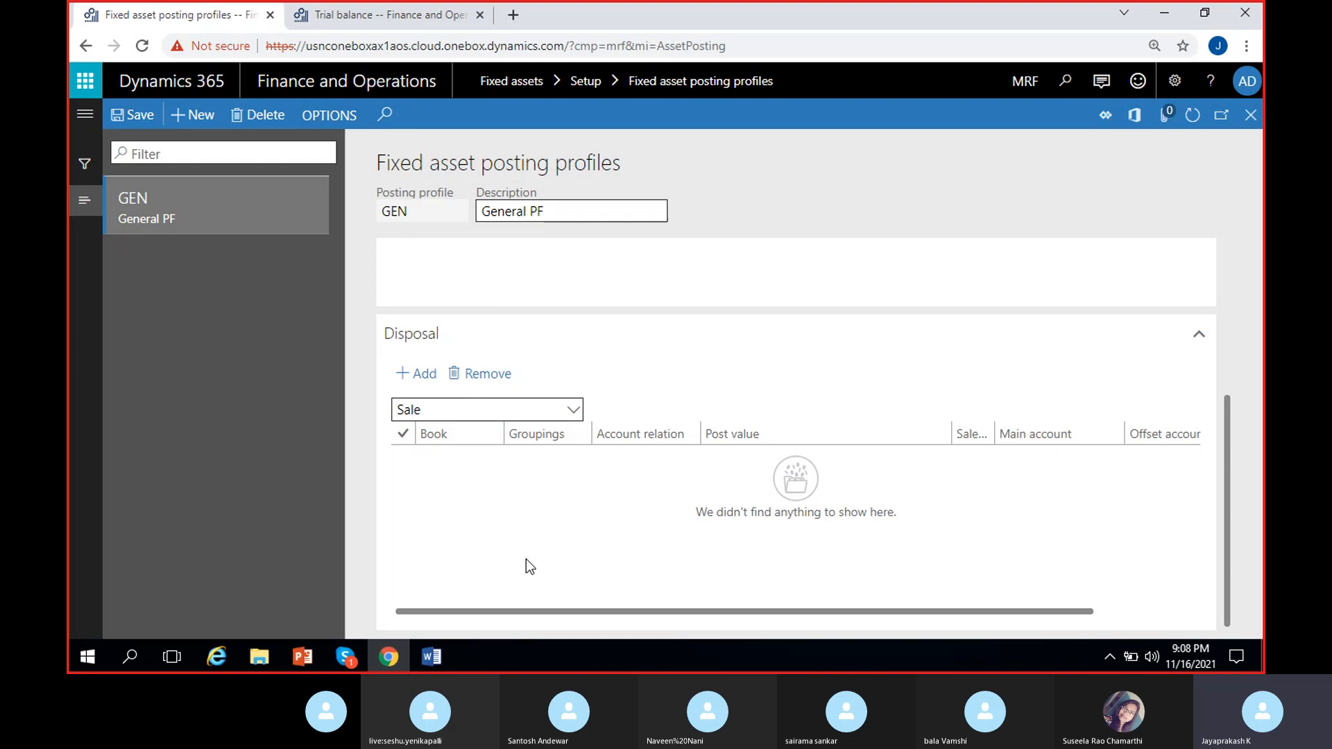
left_click(573, 412)
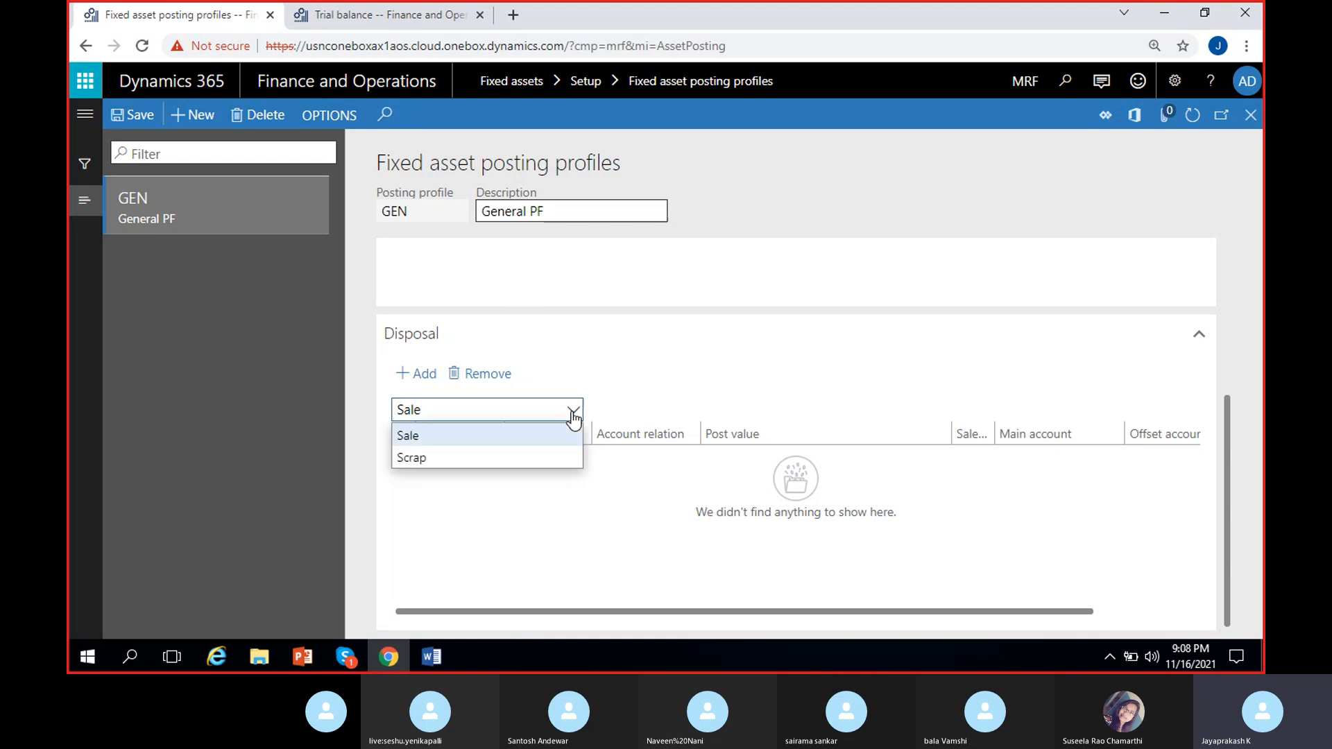
left_click(540, 535)
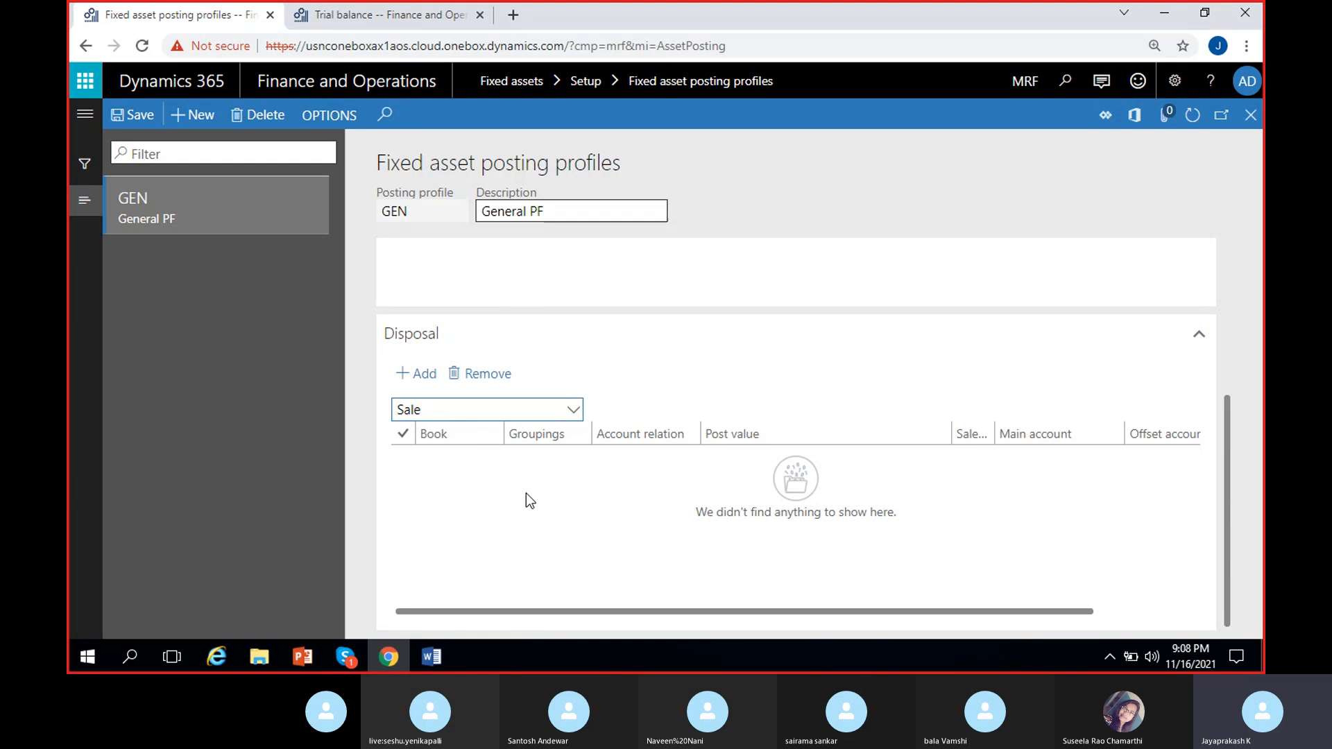
left_click_drag(1227, 466, 1238, 282)
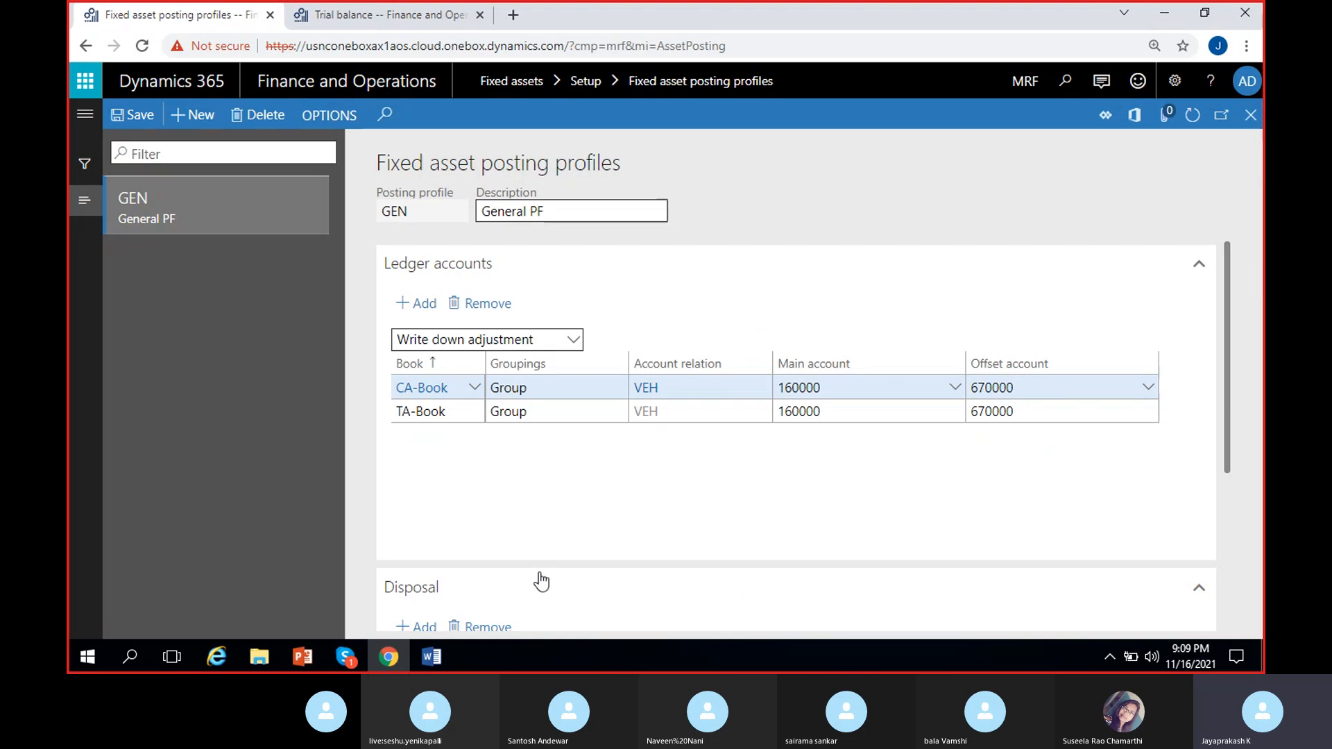
Show the Acquisition ledger accounts and review the full list of available transaction types
left_click(573, 340)
left_click(489, 362)
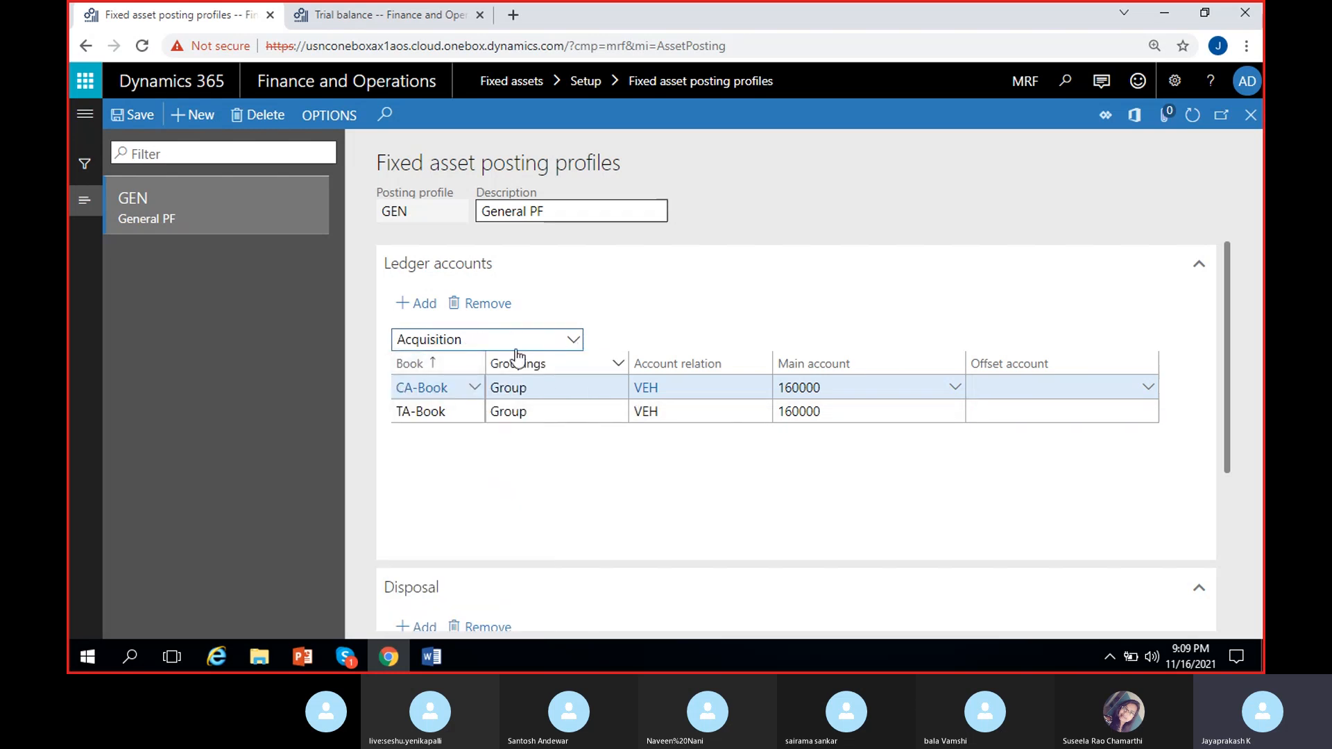
left_click(574, 339)
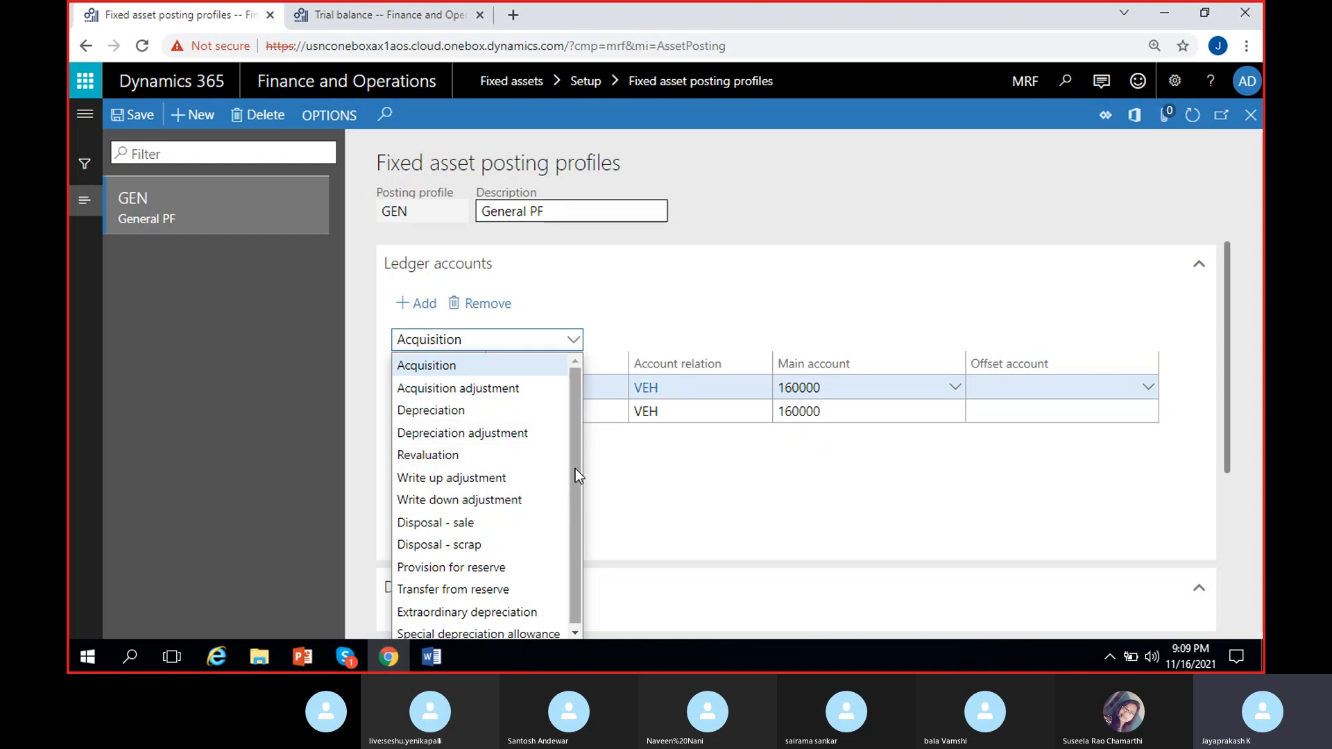
left_click_drag(576, 470, 583, 555)
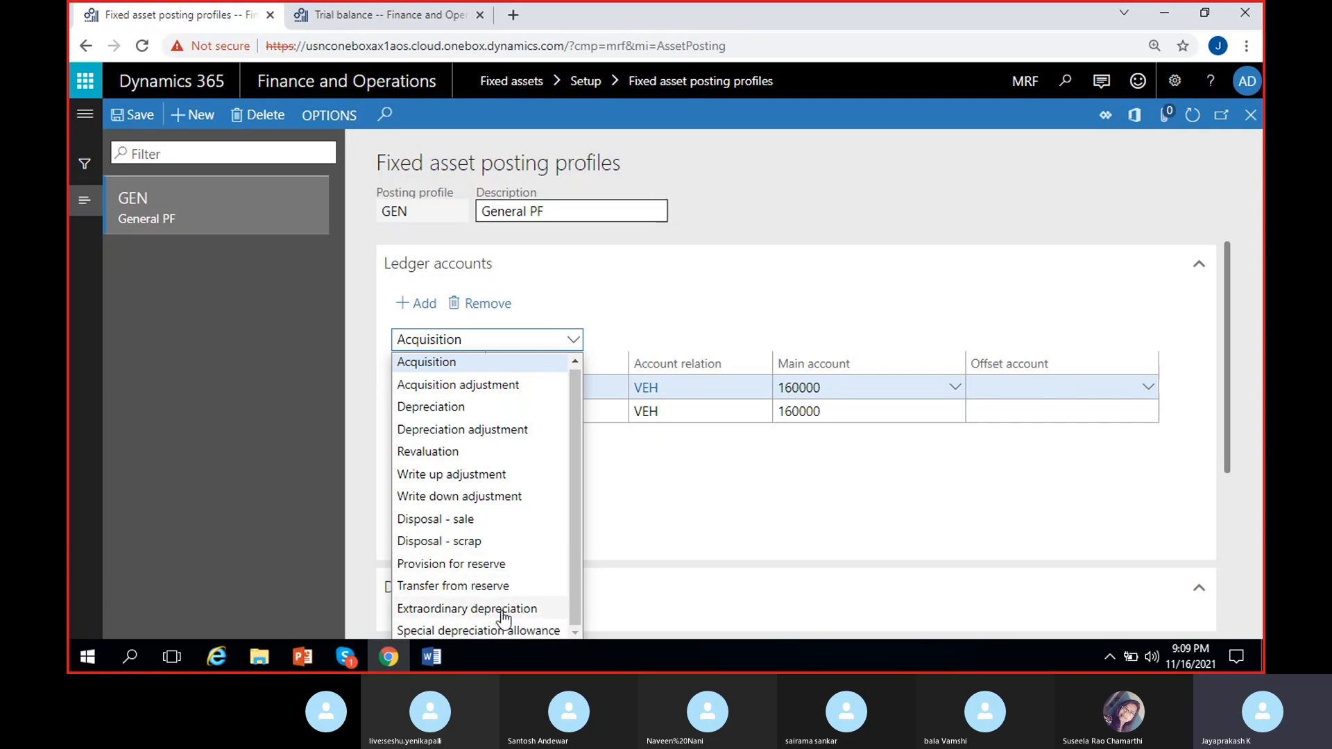
left_click(665, 510)
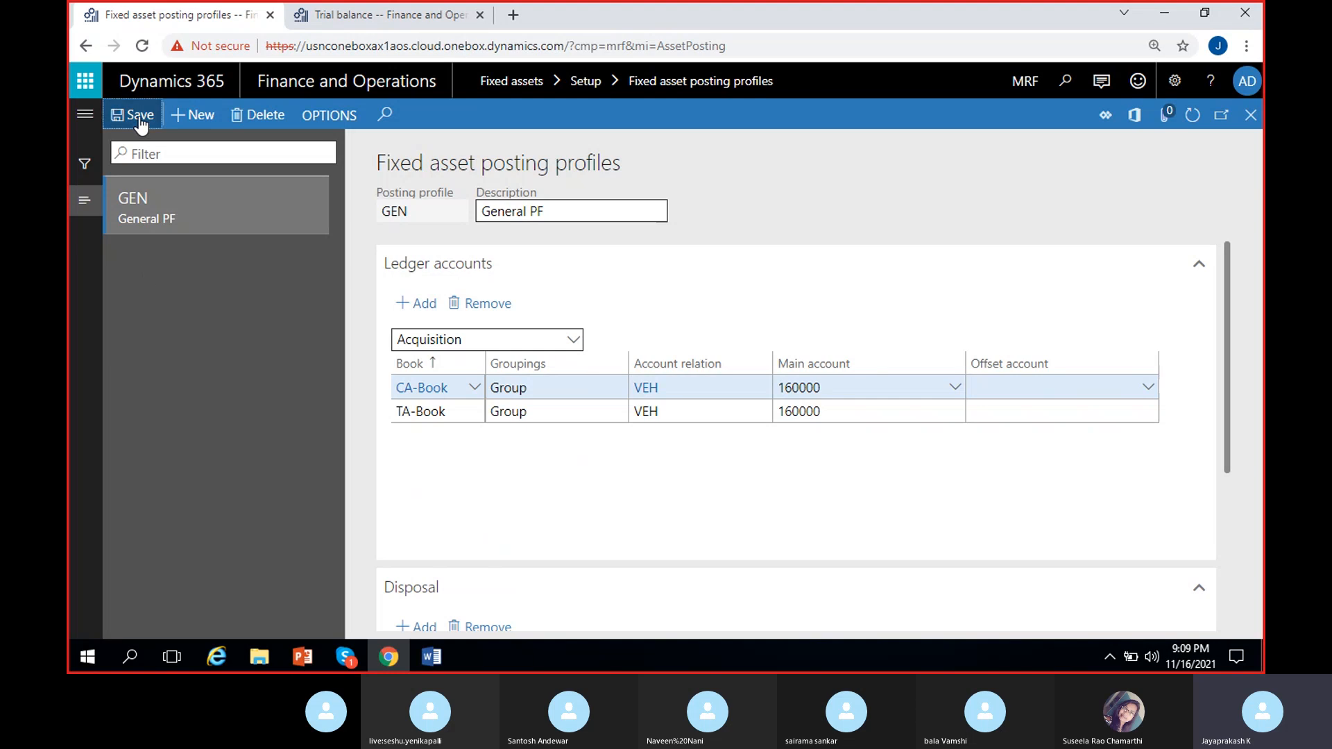
Switch to the MS Dynamics 8 PM Word document and copy the fixed asset accounting entries through the Revaluation entry
left_click(433, 659)
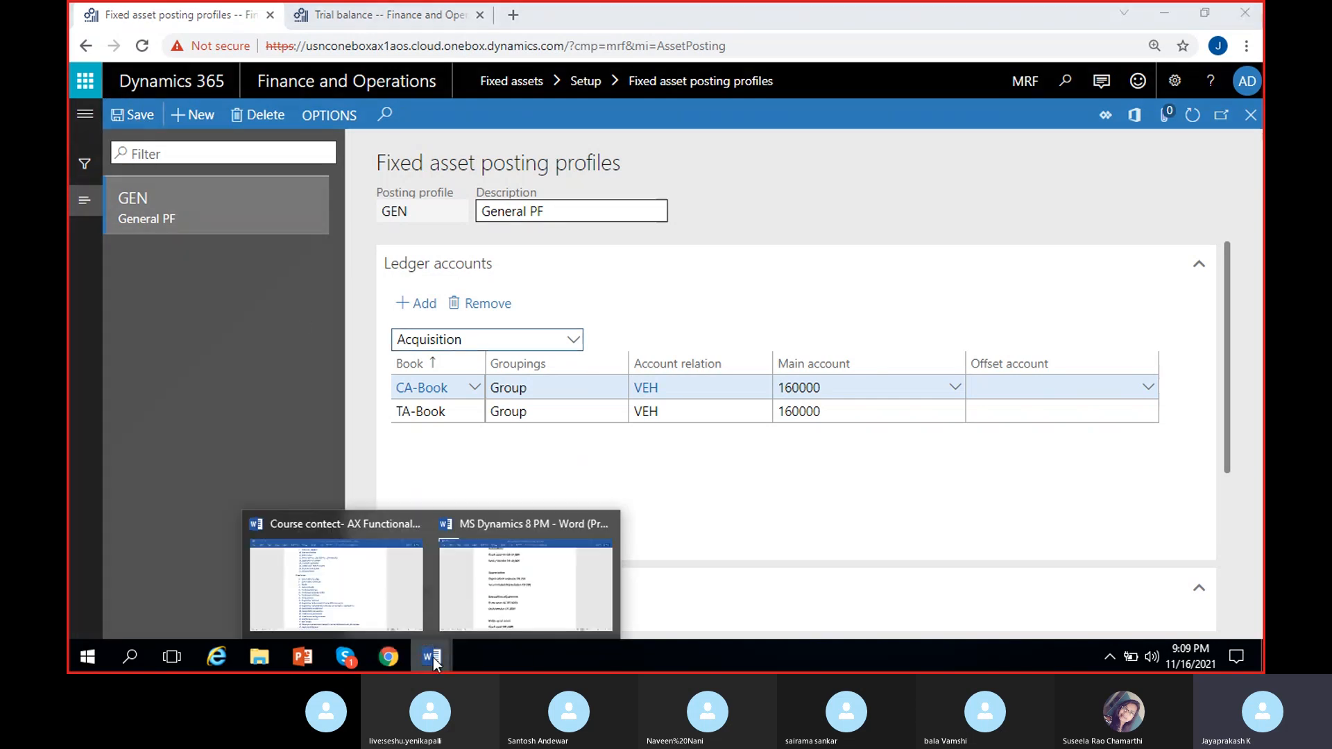
left_click(524, 585)
scroll(477, 425, "up", 5)
left_click_drag(429, 324, 681, 583)
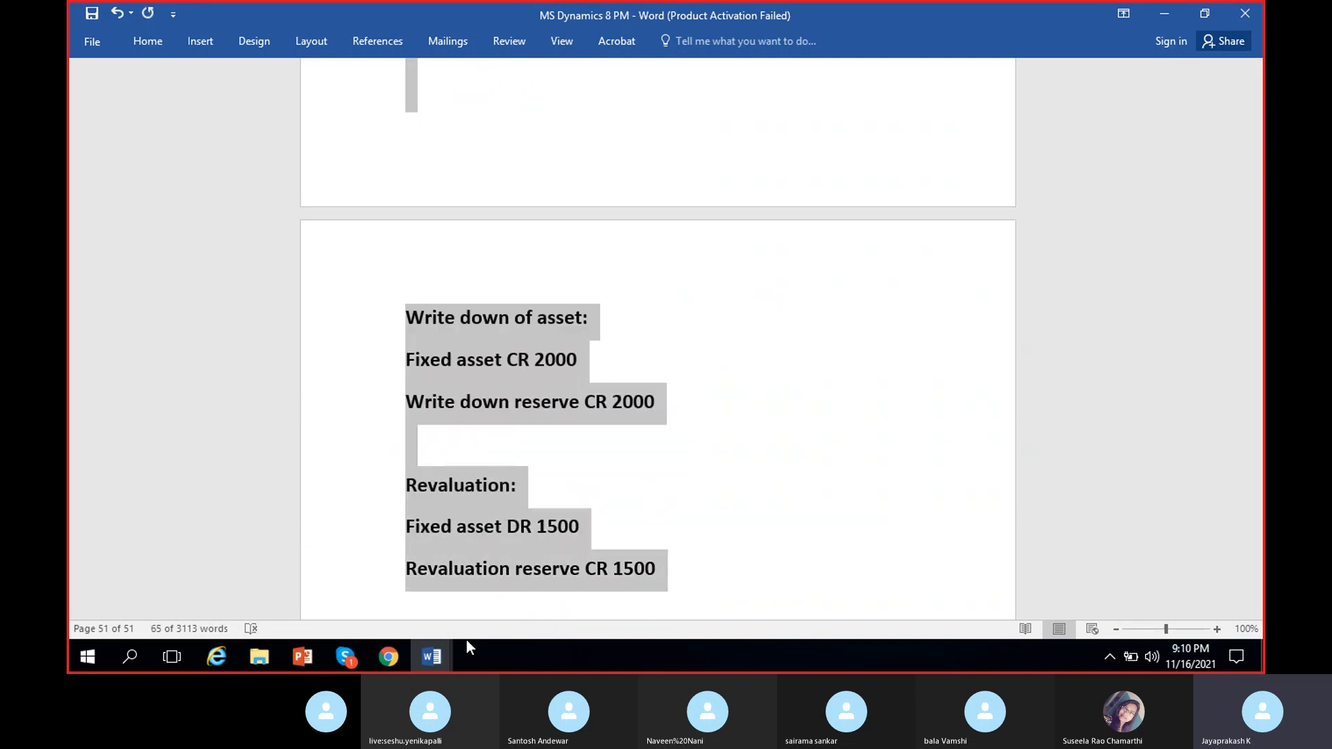
Switch to Skype and send the copied accounting entries in the Microsoft Dynamics @ 8PM group chat
left_click(338, 657)
left_click(949, 600)
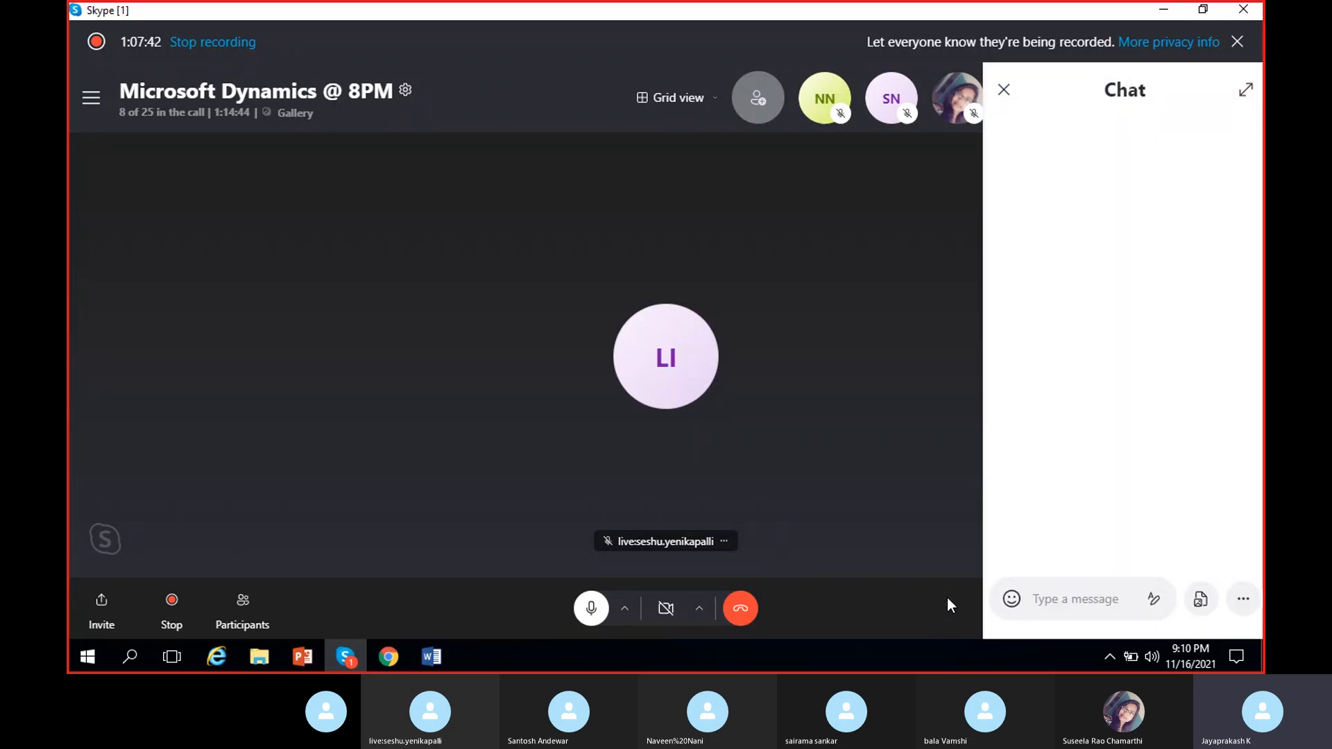
left_click(1052, 595)
key("ctrl+v")
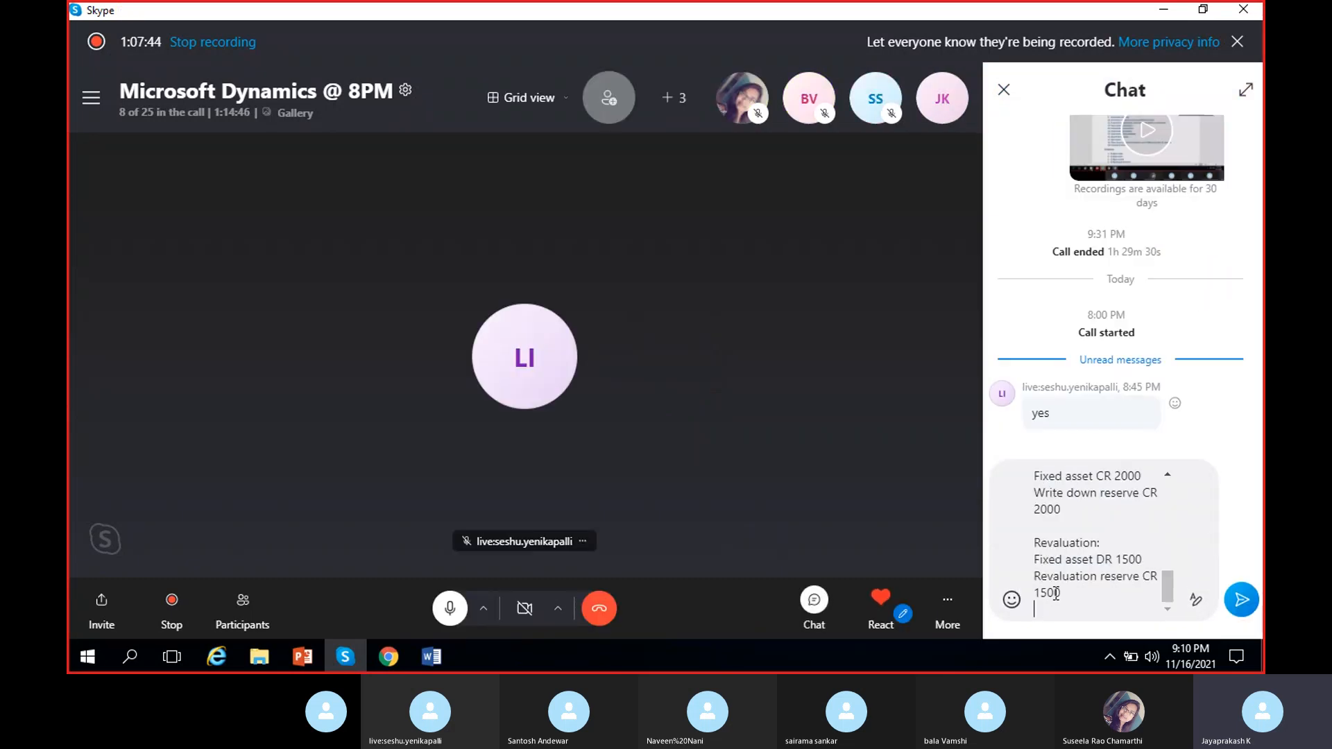
key("Return")
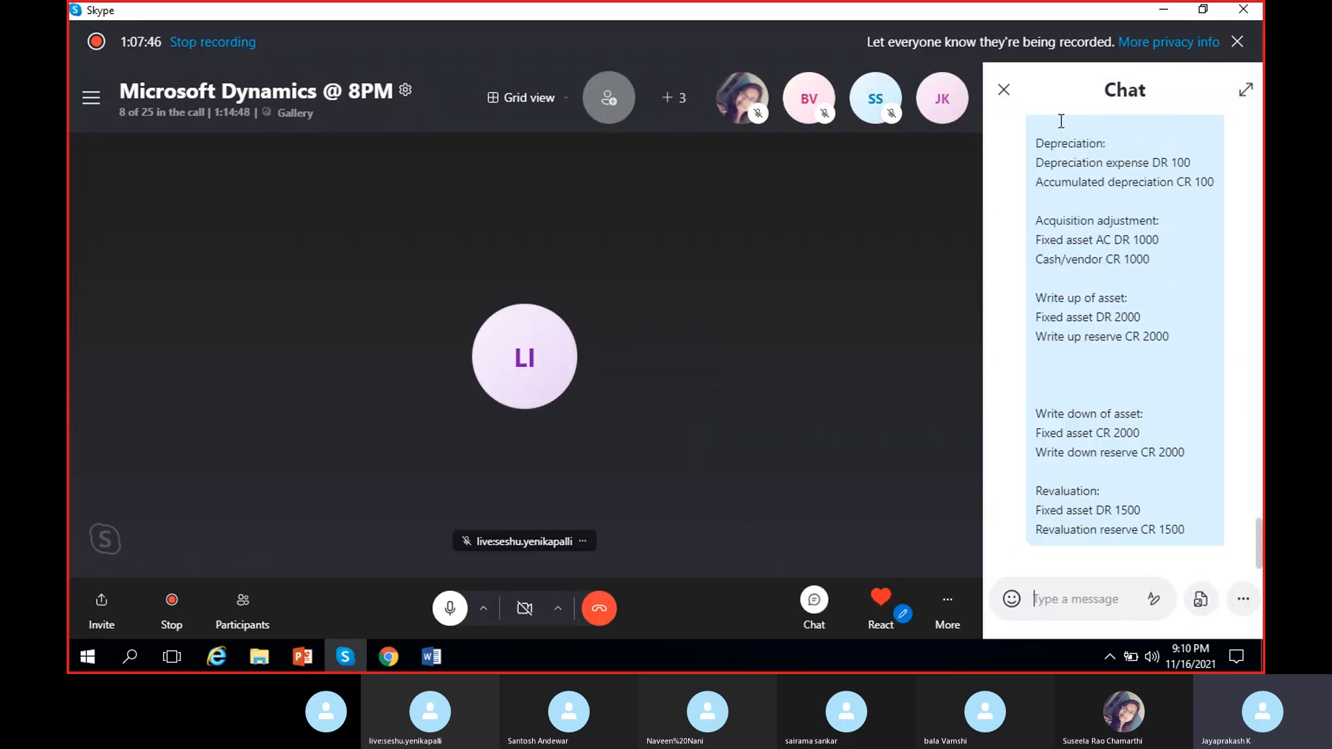
Close the Skype chat pane, minimise the call window and return to the fixed asset posting profiles in Chrome
left_click(1004, 90)
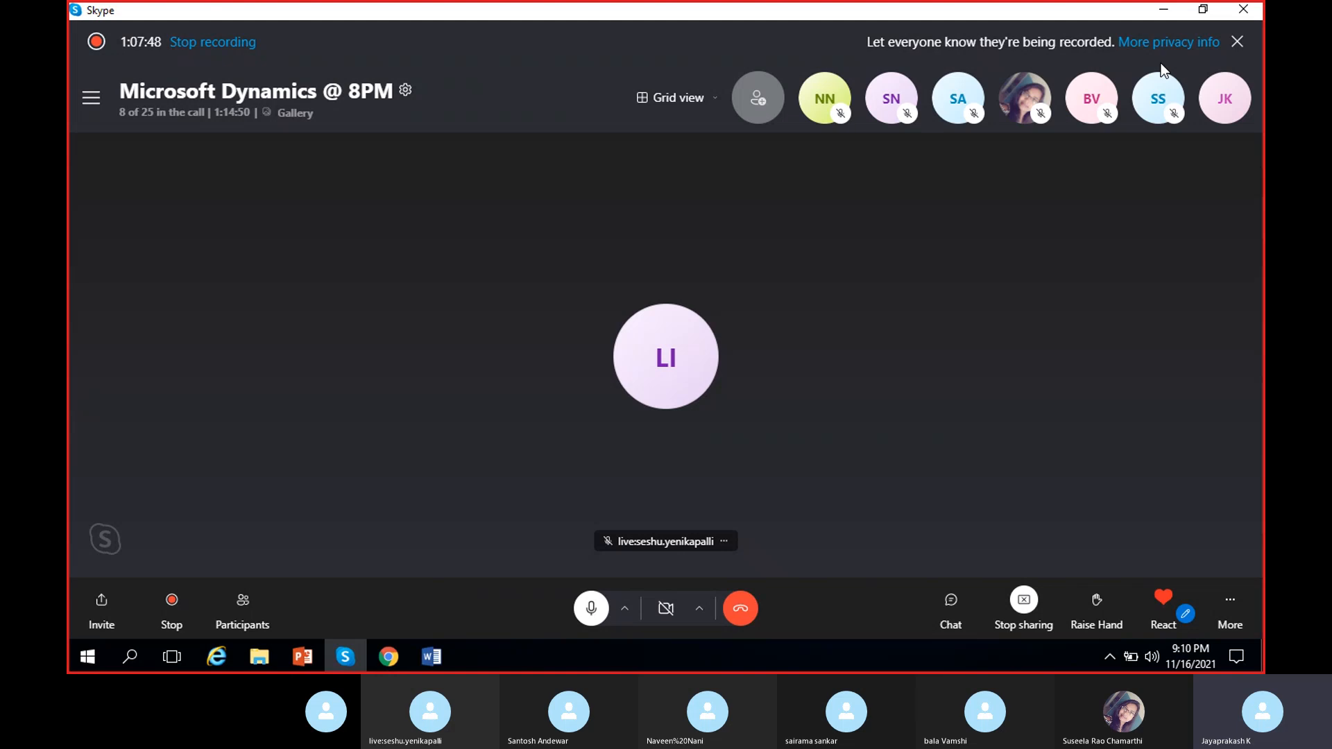
left_click(1164, 11)
left_click(388, 653)
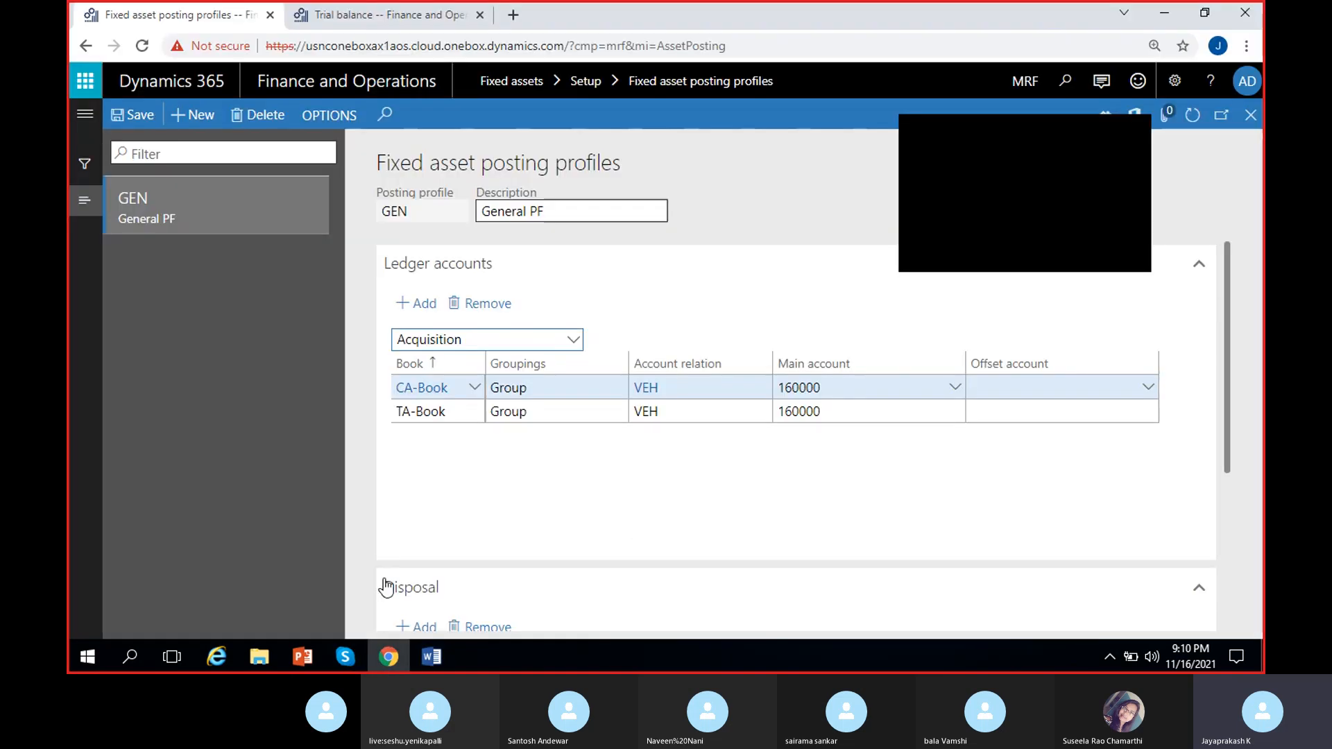
left_click(1145, 125)
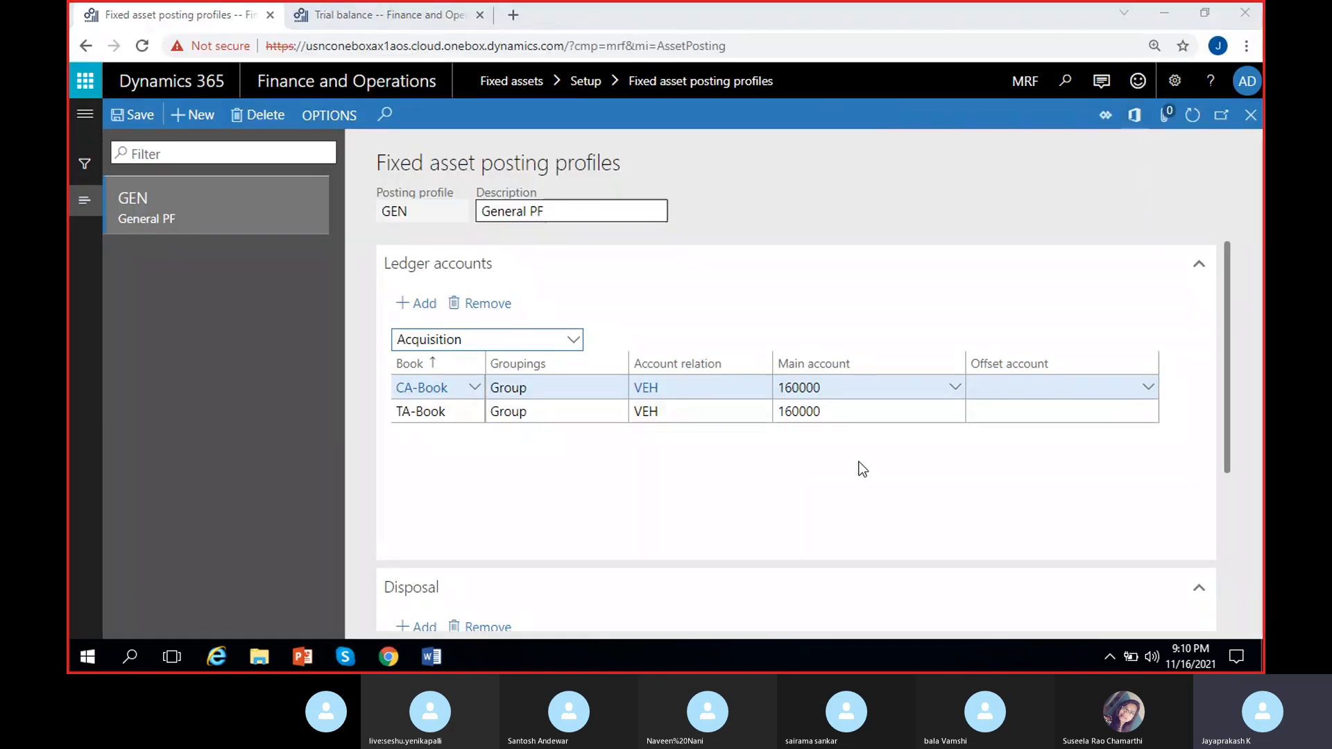
Review the CA-Book and TA-Book accounts and offset accounts for Acquisition and for Depreciation
left_click(905, 454)
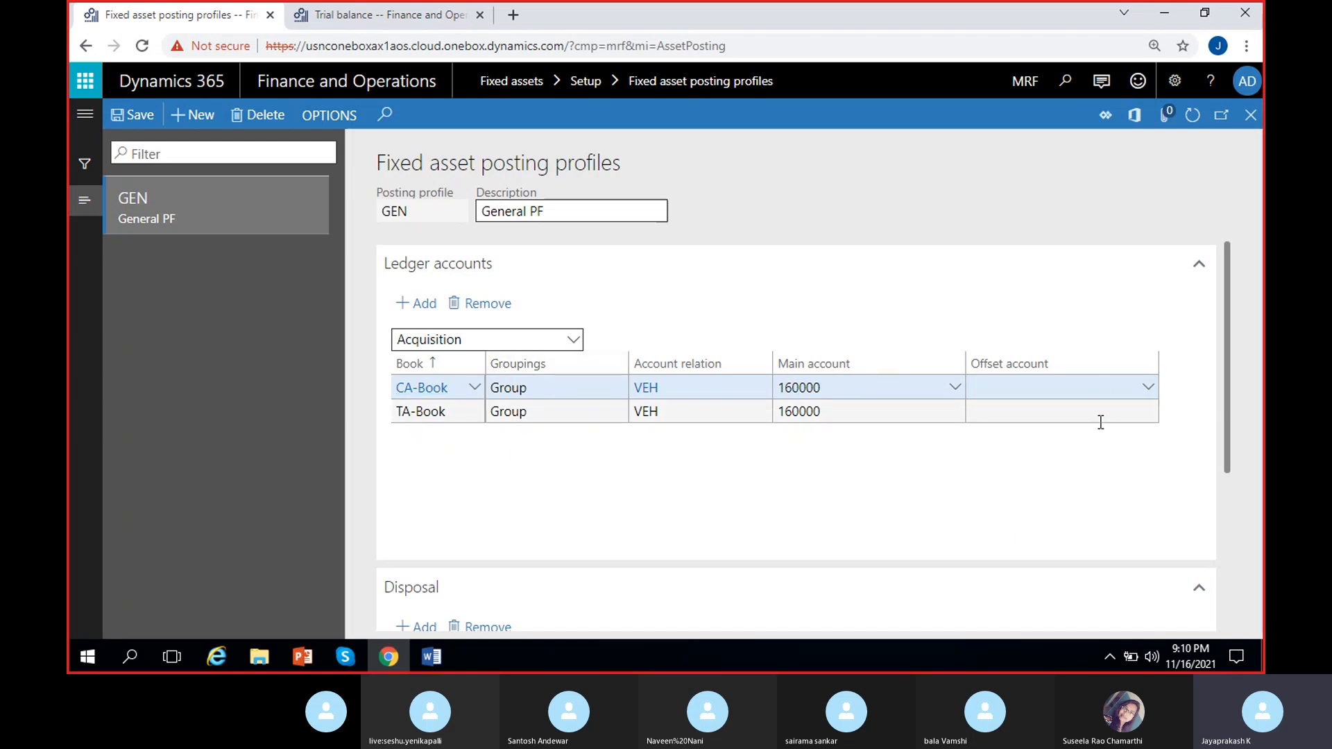
left_click(1068, 389)
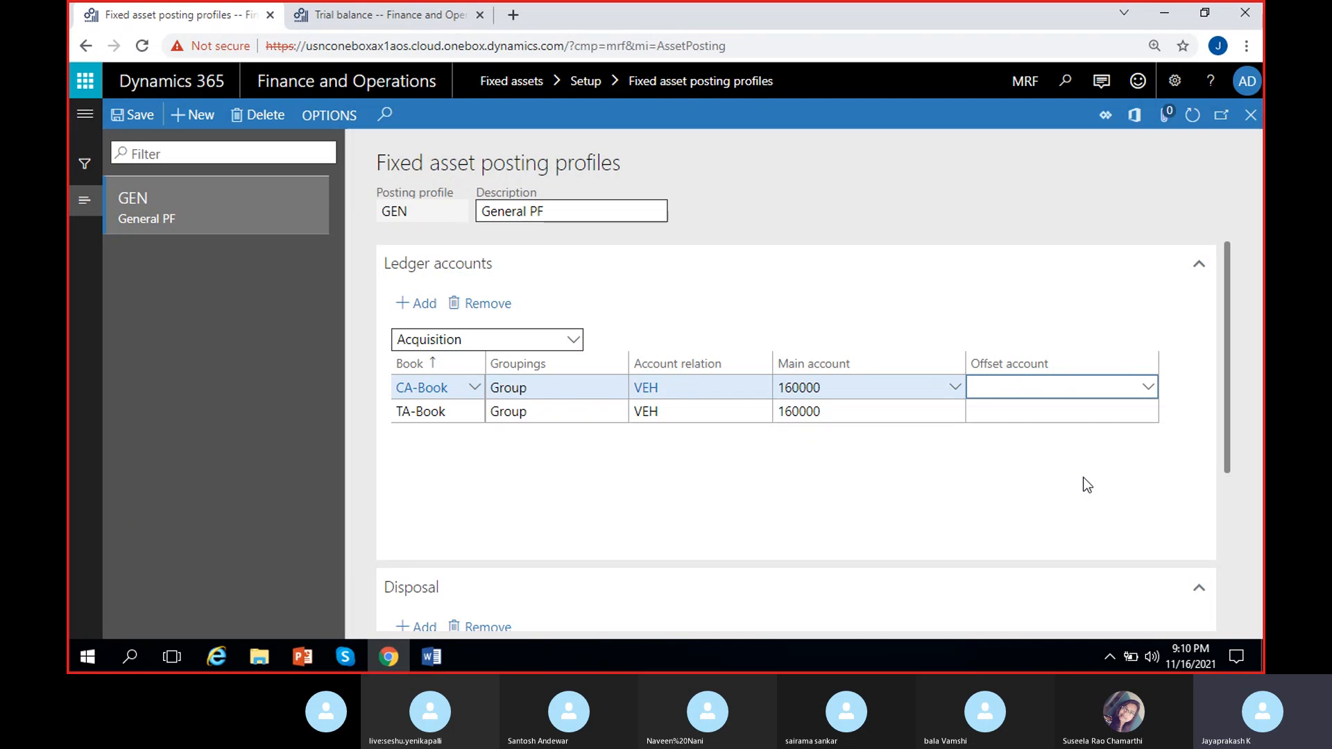
left_click(573, 341)
left_click(562, 410)
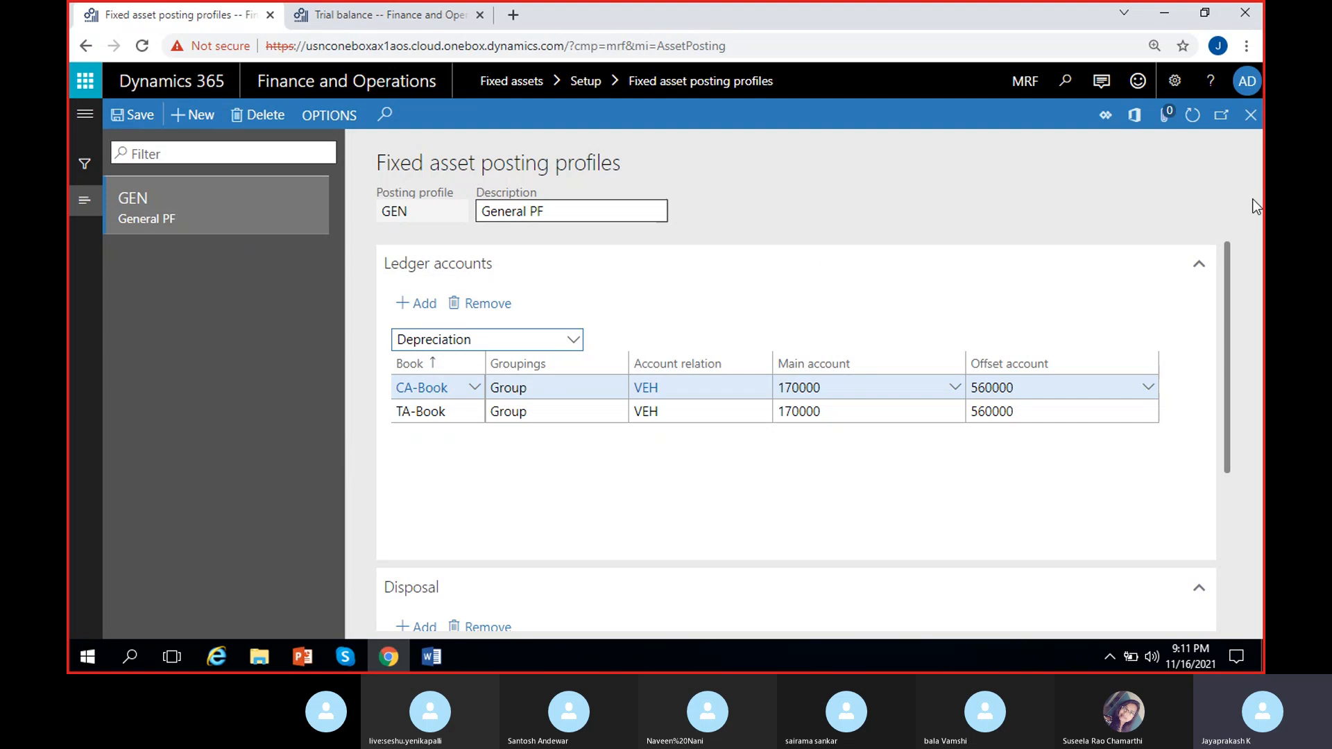
Close the fixed asset posting profiles page and switch to the Skype call
left_click(1251, 116)
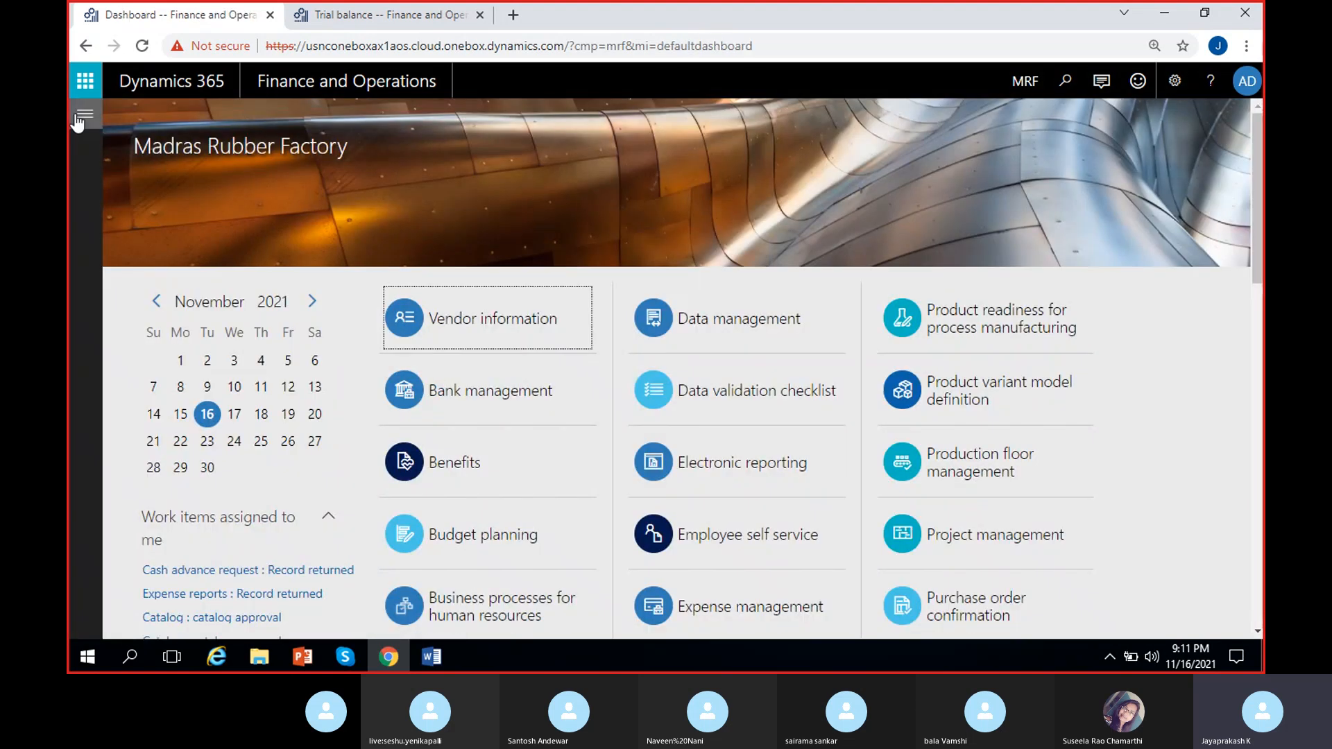
left_click(85, 116)
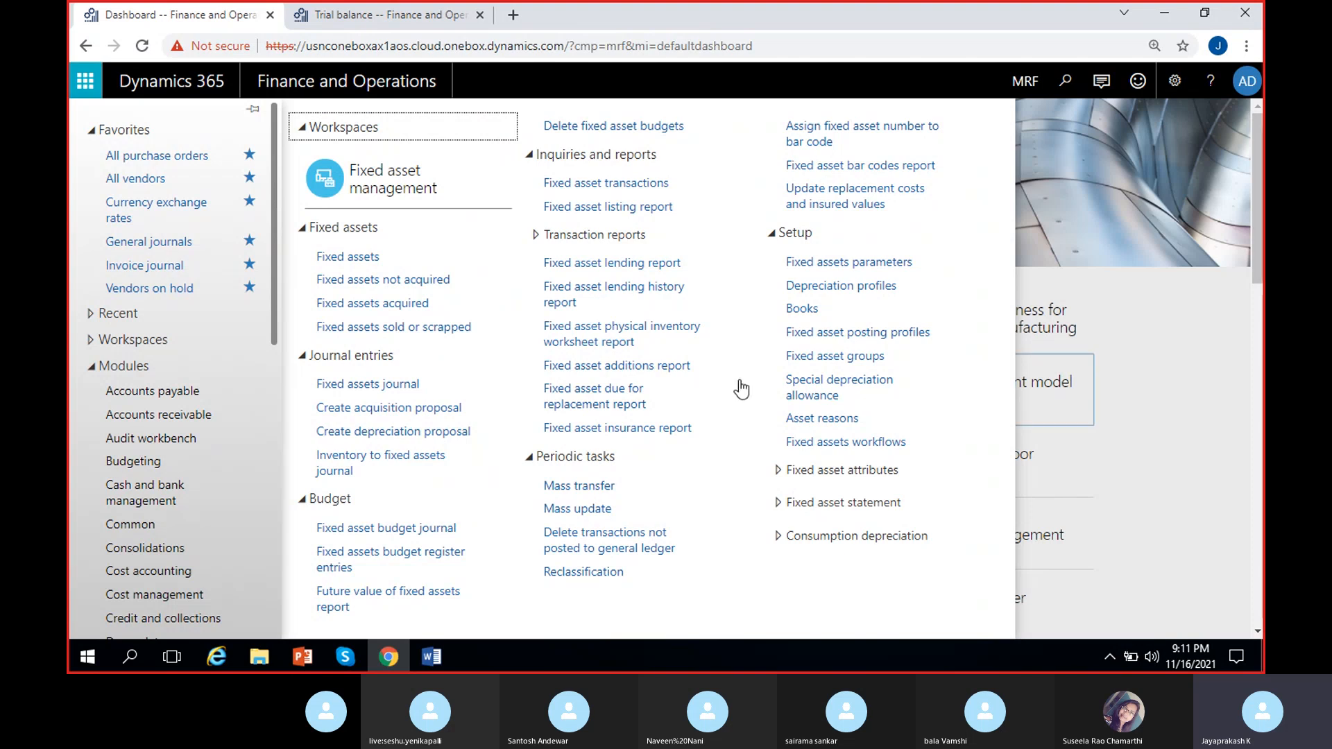
left_click(1180, 319)
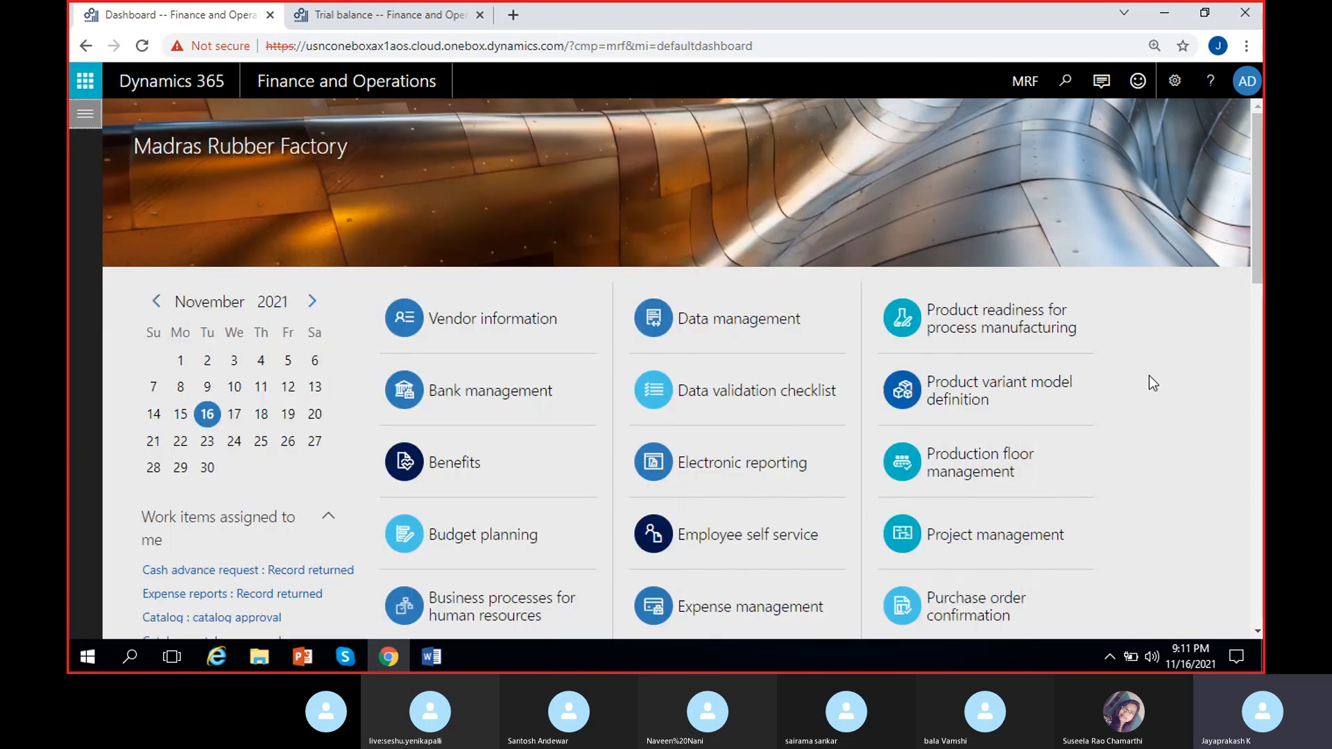
left_click(359, 658)
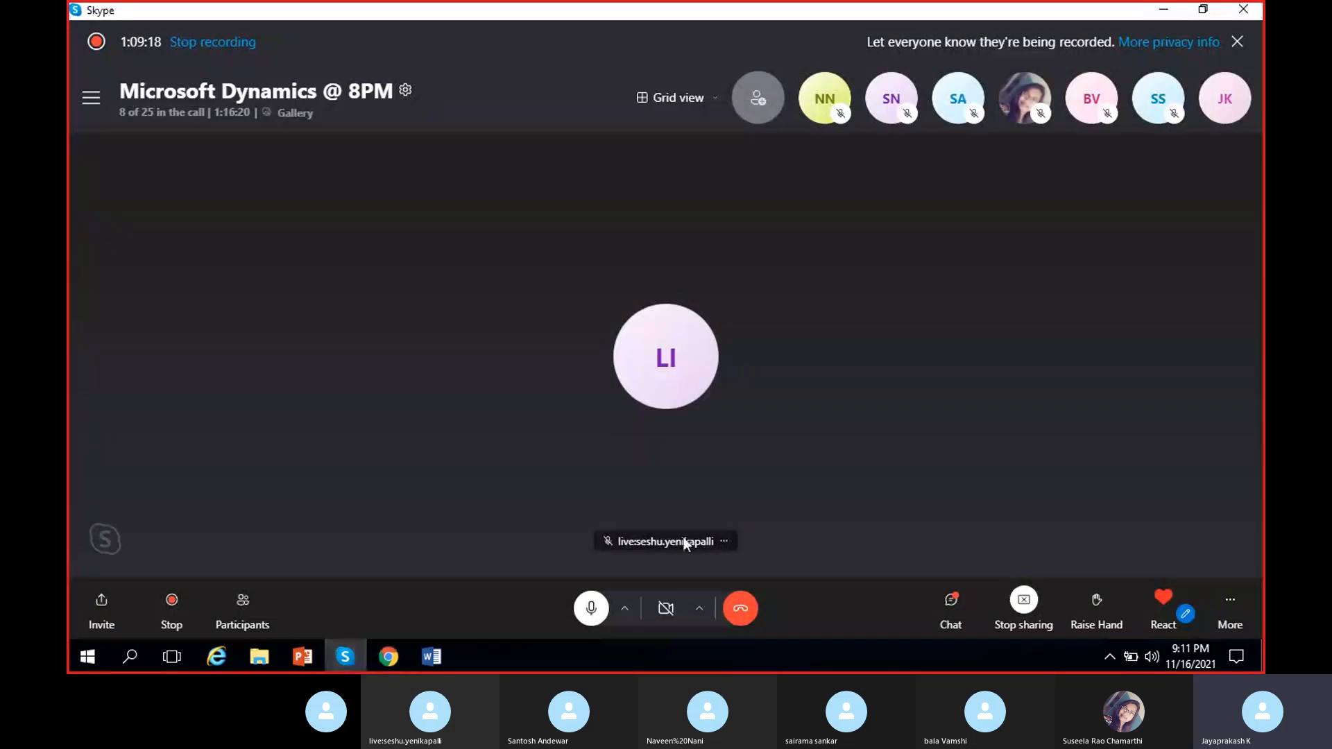